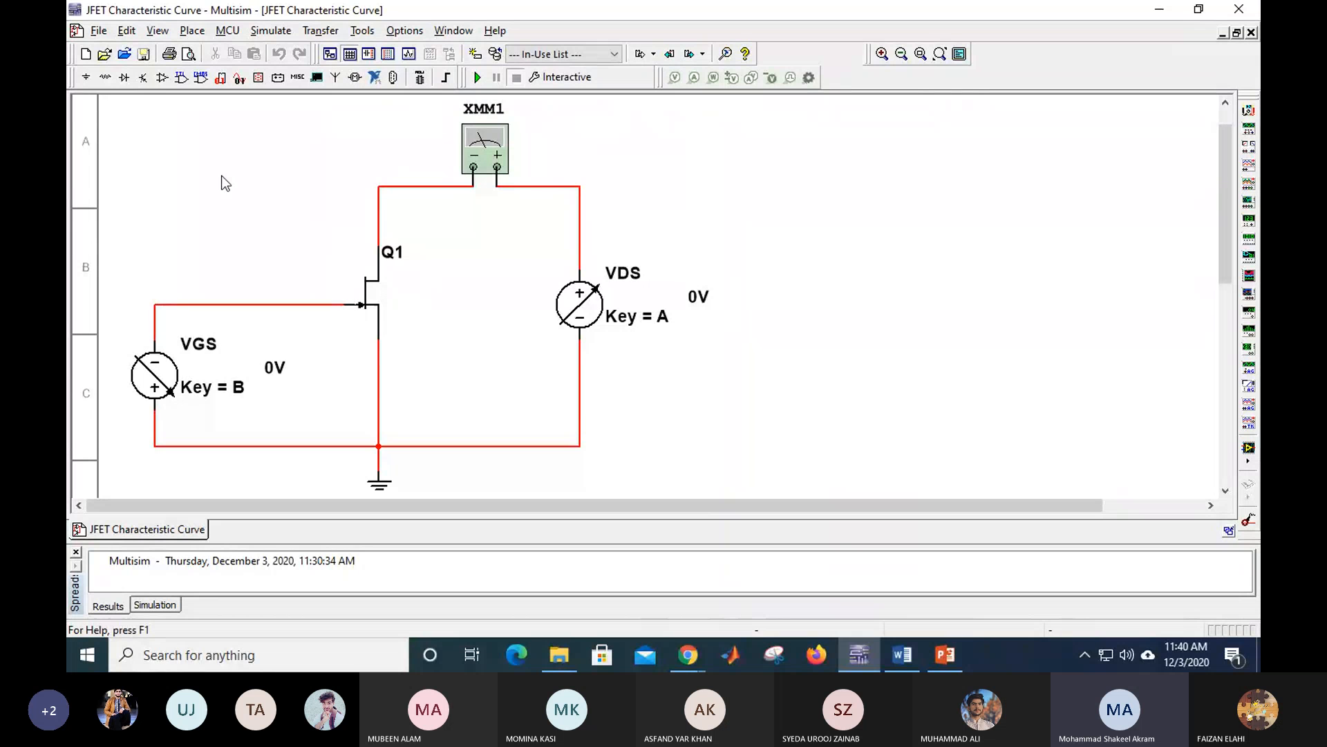
Step: Browse the N-channel JFET models in the Transistors group of the Master Database without placing one
{"action": "left_click", "coordinate": [136, 75]}
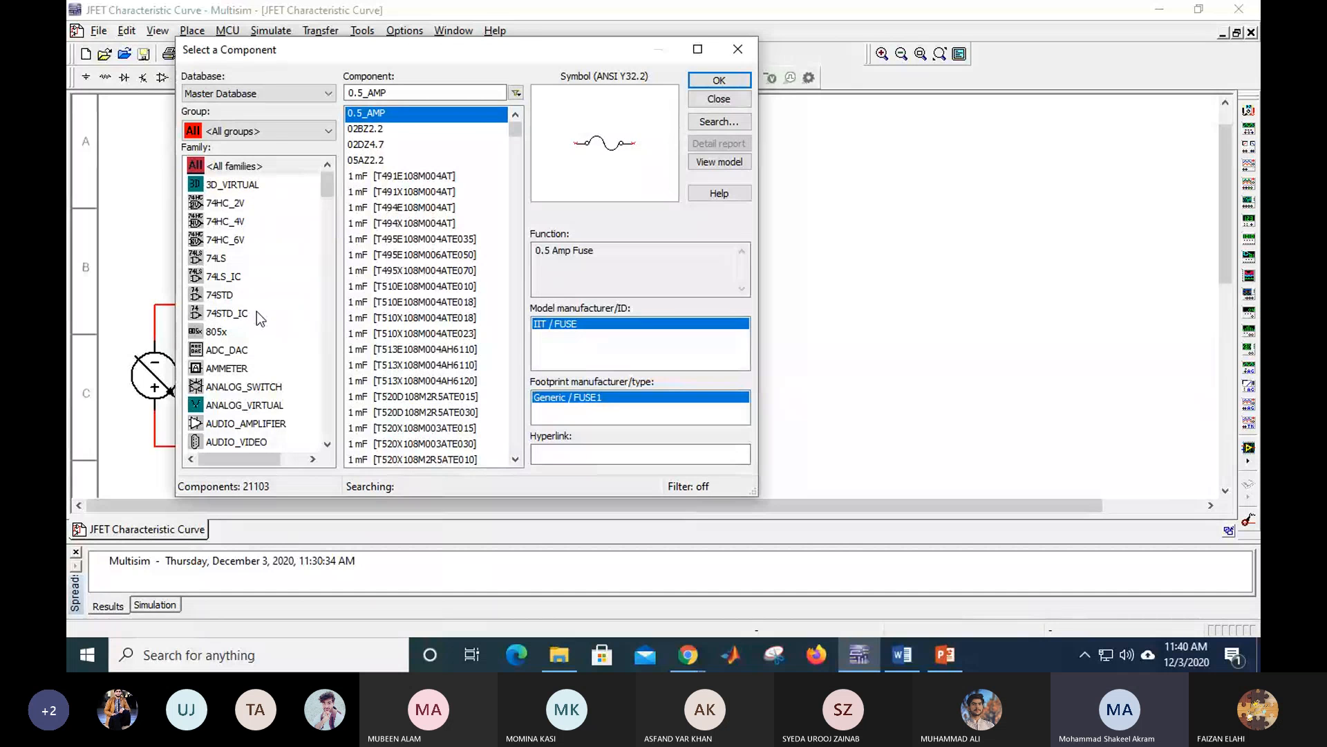
{"action": "left_click", "coordinate": [277, 133]}
{"action": "left_click", "coordinate": [259, 199]}
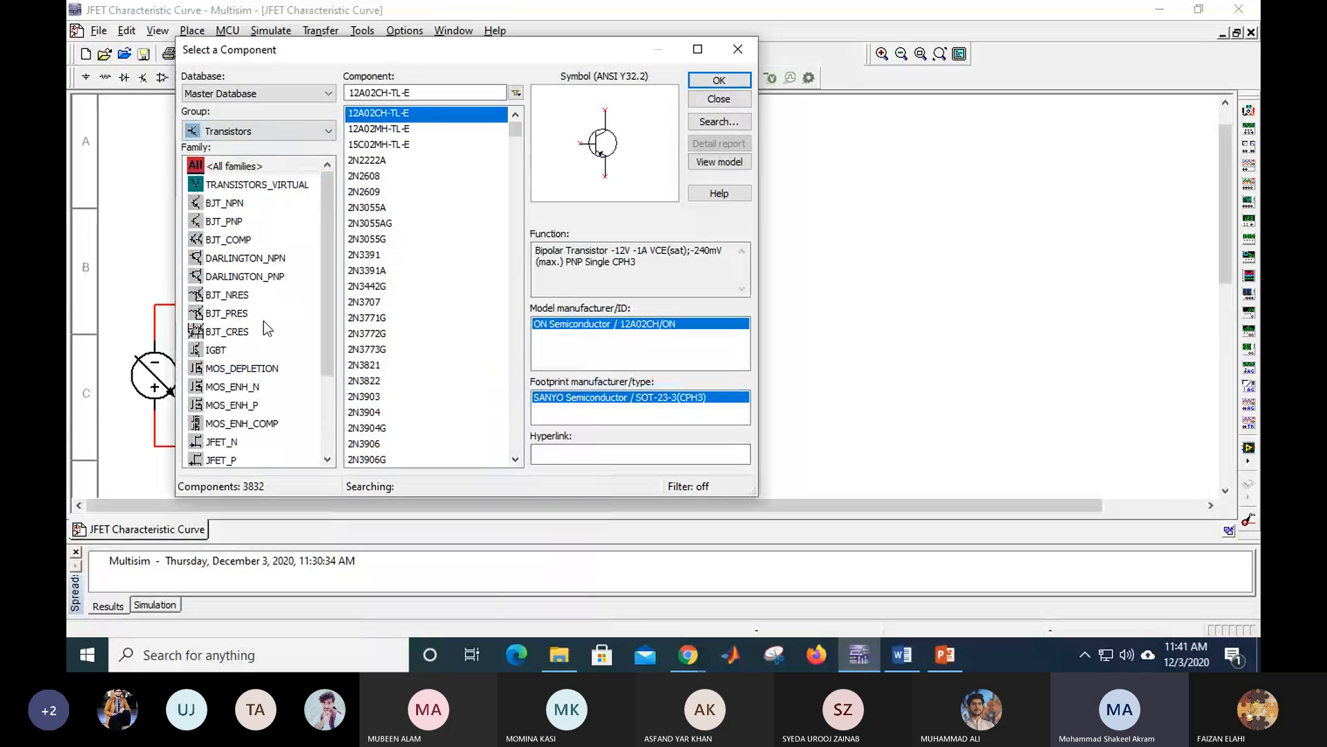
{"action": "scroll", "coordinate": [266, 315], "scroll_direction": "down", "scroll_amount": 1}
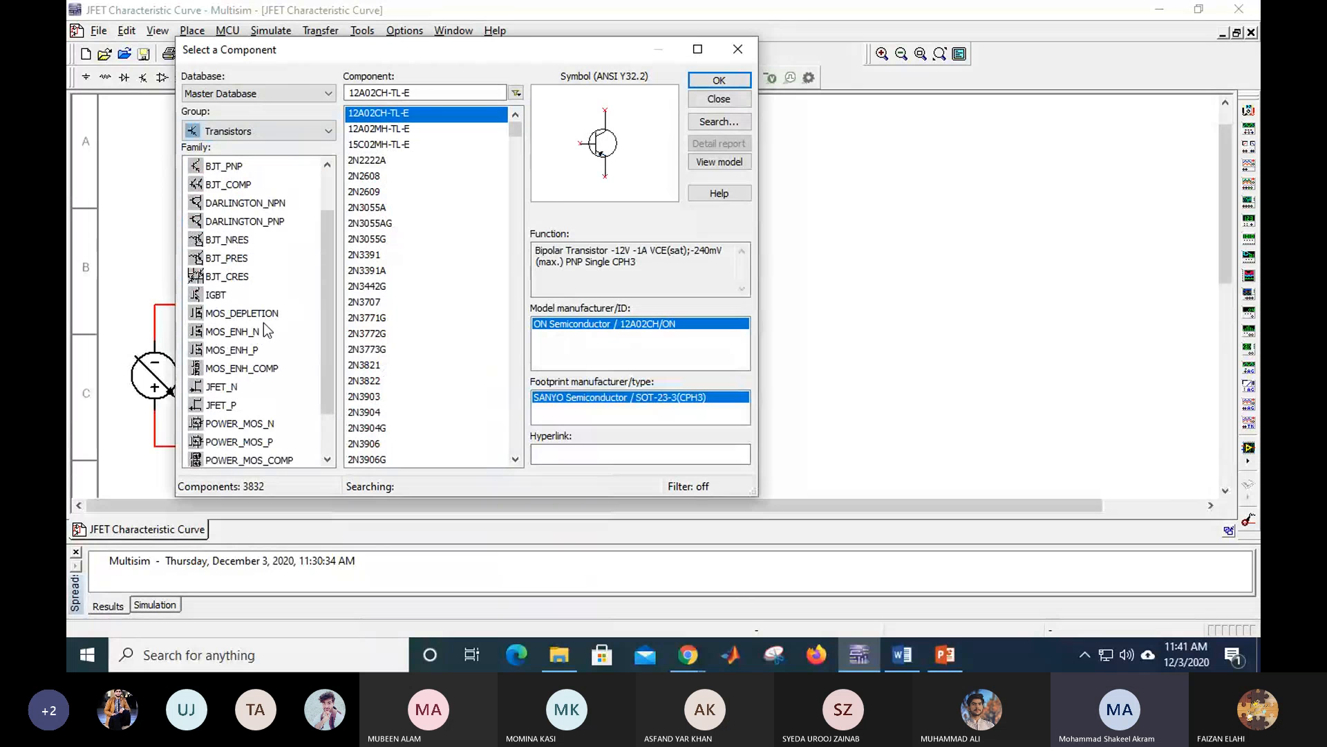
{"action": "left_click", "coordinate": [227, 392]}
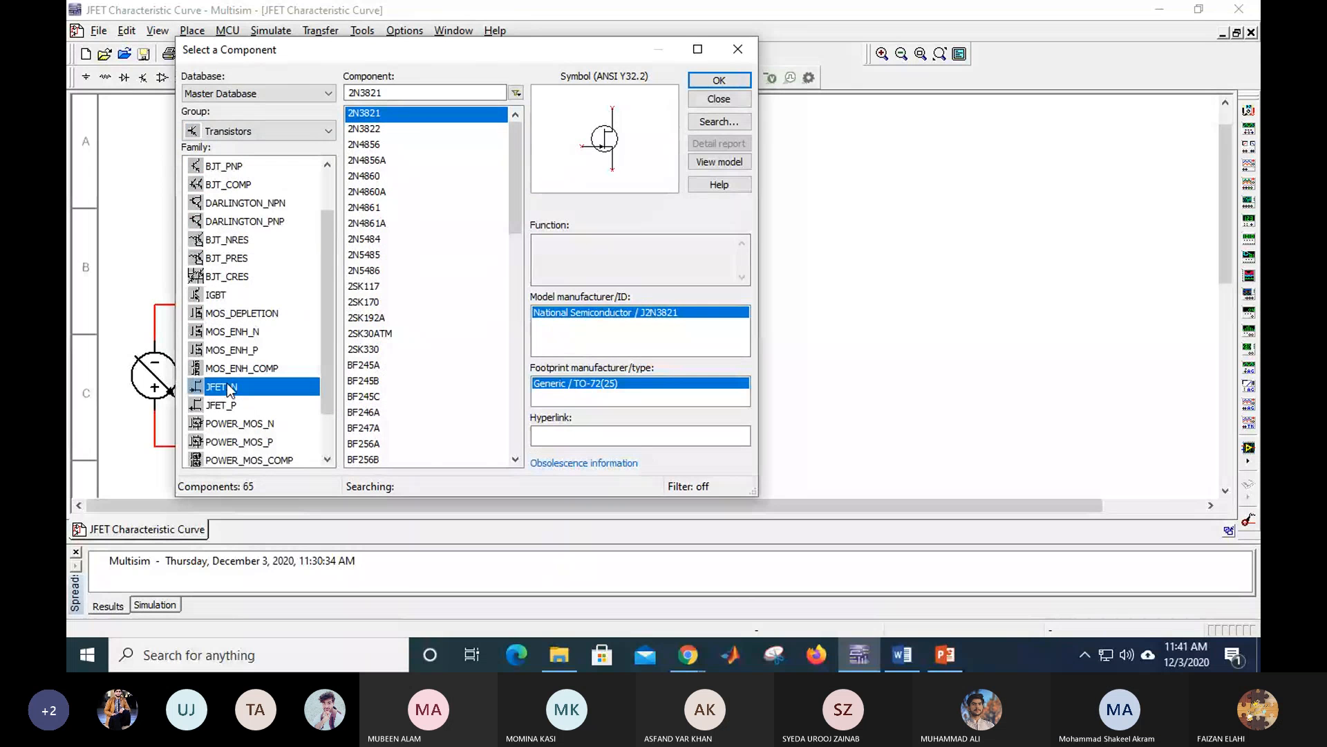
{"action": "scroll", "coordinate": [405, 253], "scroll_direction": "down", "scroll_amount": 14}
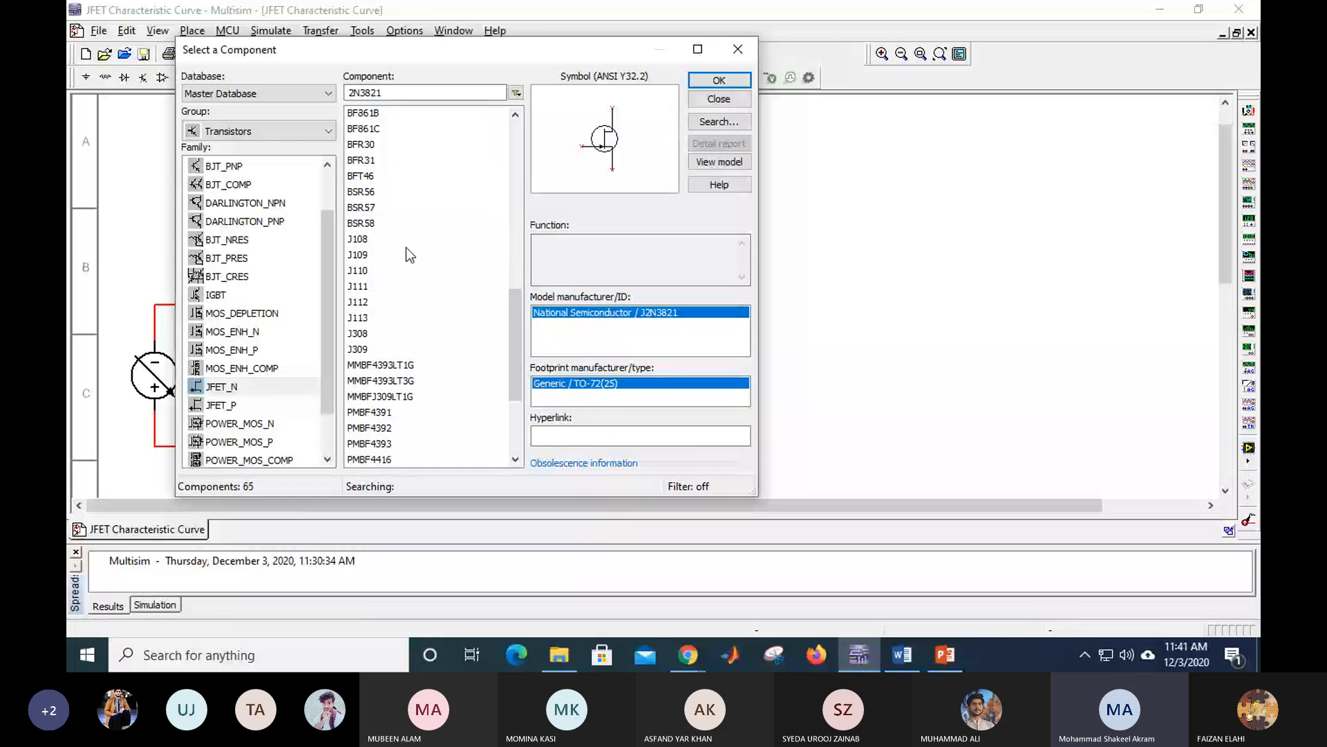
{"action": "scroll", "coordinate": [408, 255], "scroll_direction": "up", "scroll_amount": 14}
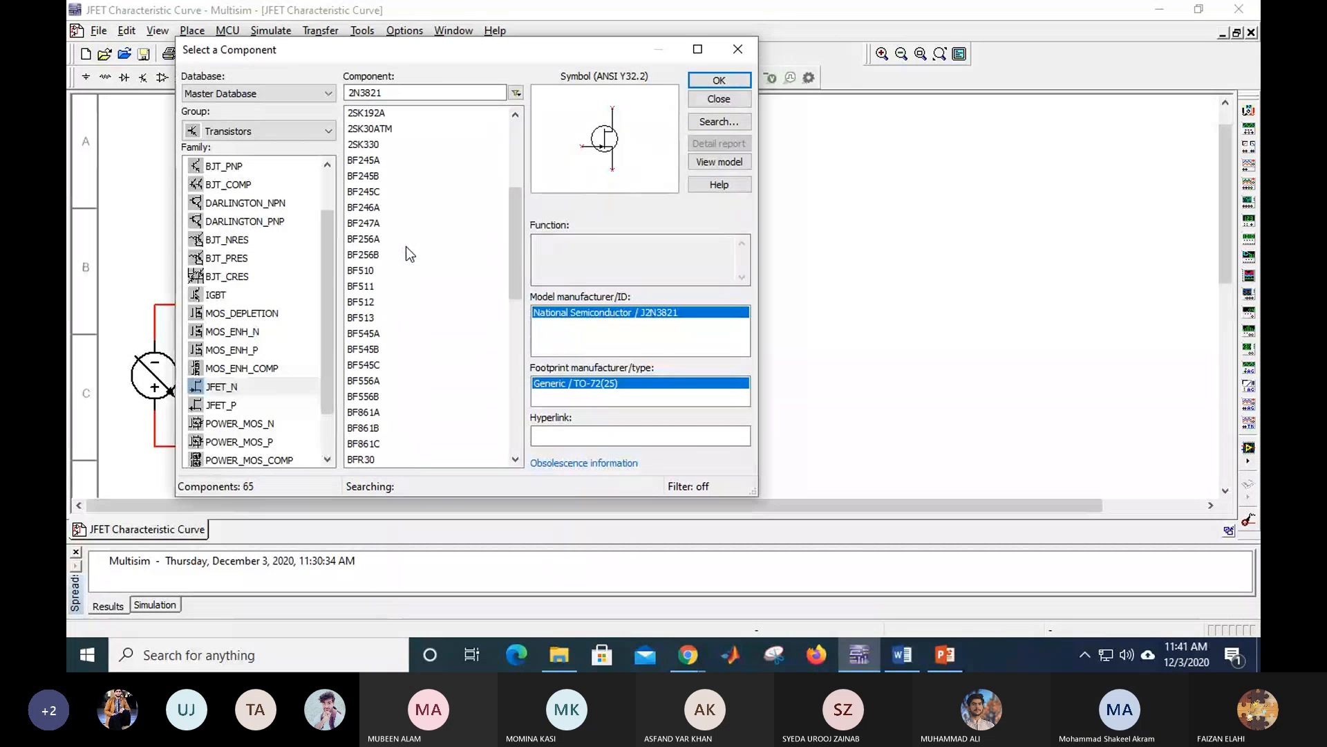
{"action": "left_click", "coordinate": [738, 49]}
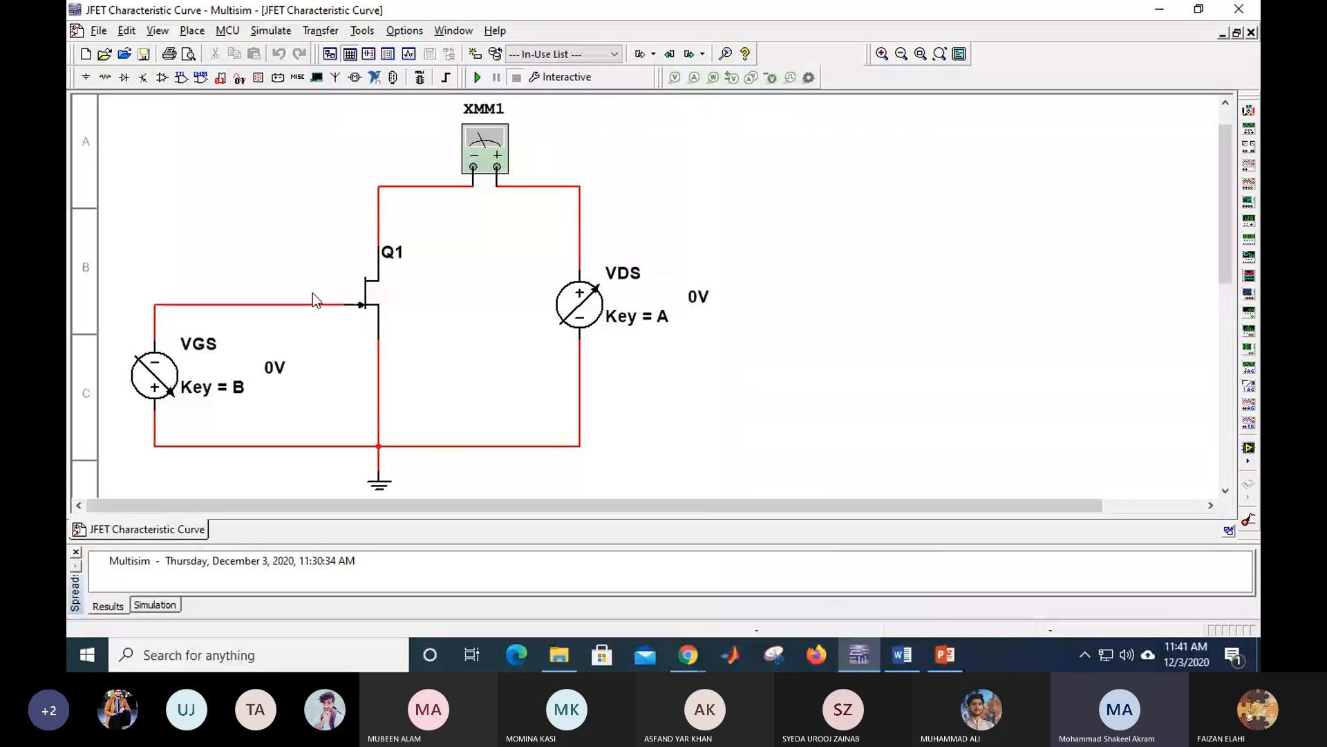
Step: Inspect the multimeter, the VDS and VGS sources, the ground and the second JFET circuit further down the schematic
{"action": "left_click", "coordinate": [481, 158]}
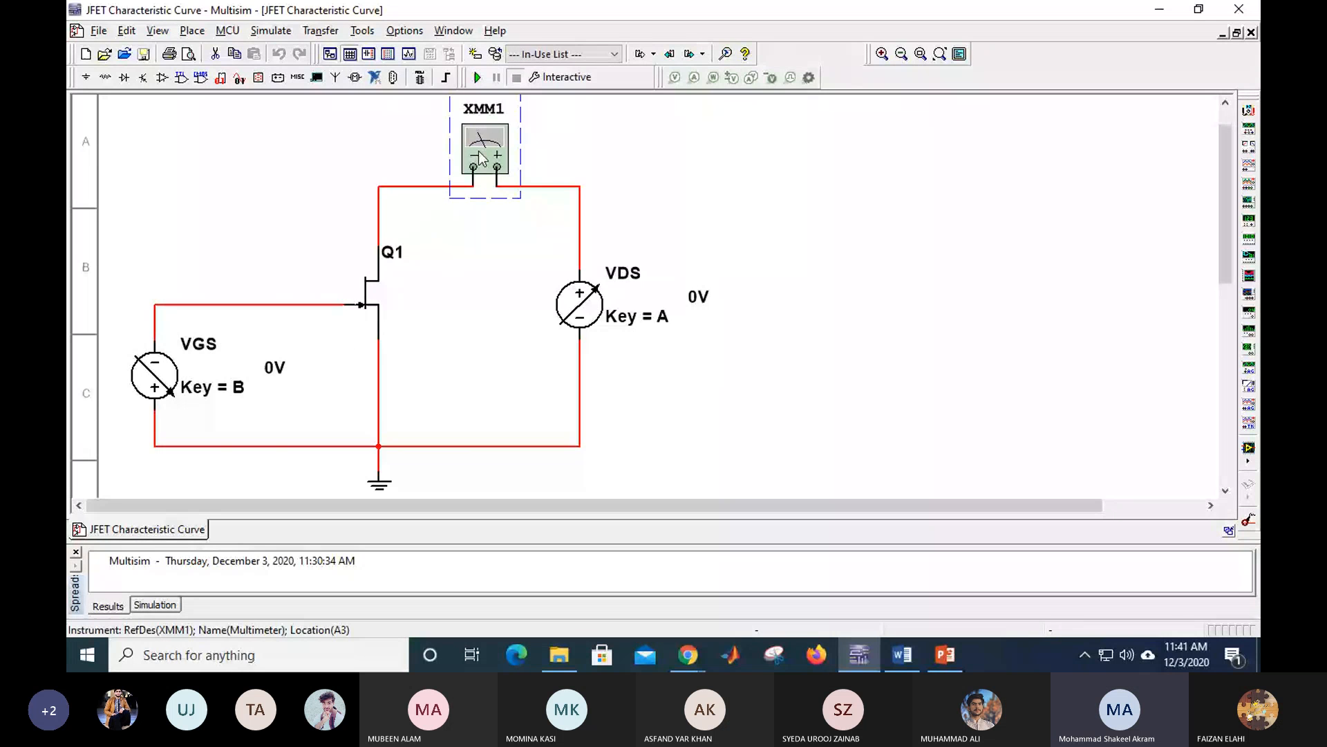
{"action": "left_click", "coordinate": [1253, 116]}
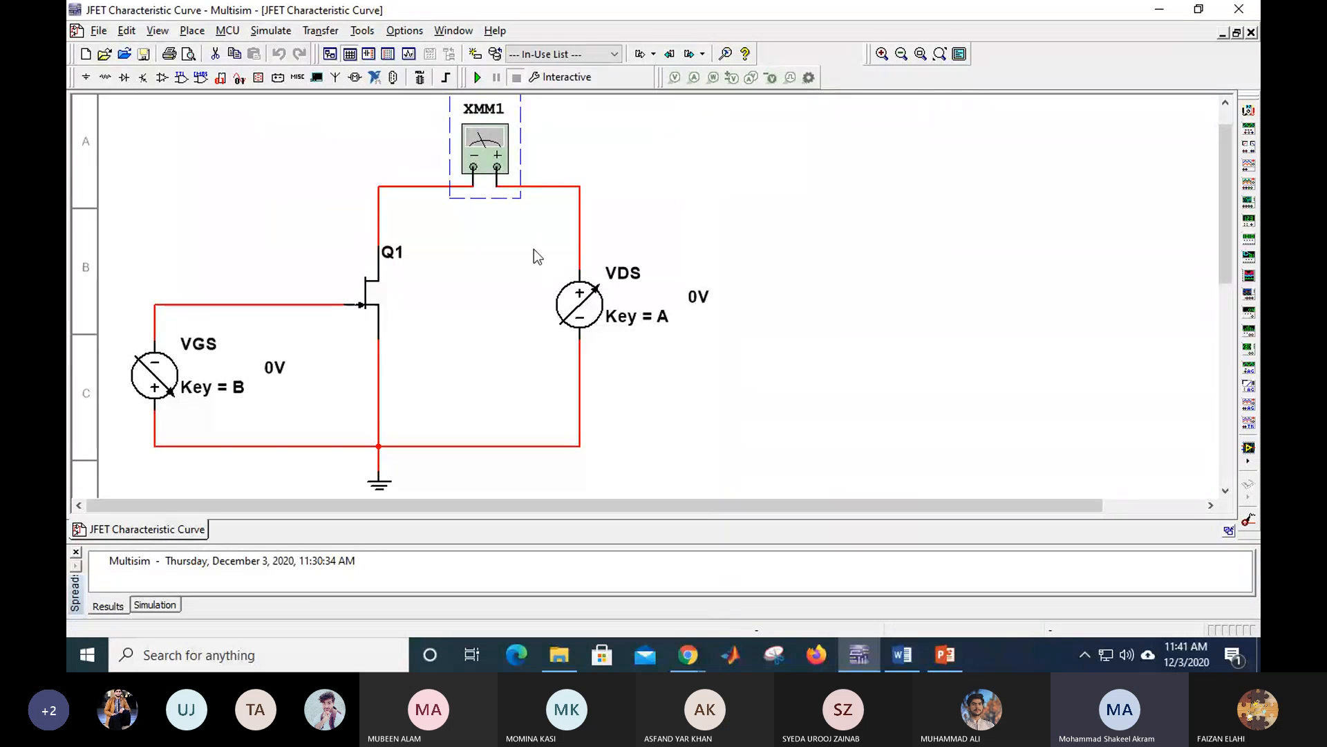
{"action": "left_click_drag", "start_coordinate": [575, 335], "coordinate": [723, 363]}
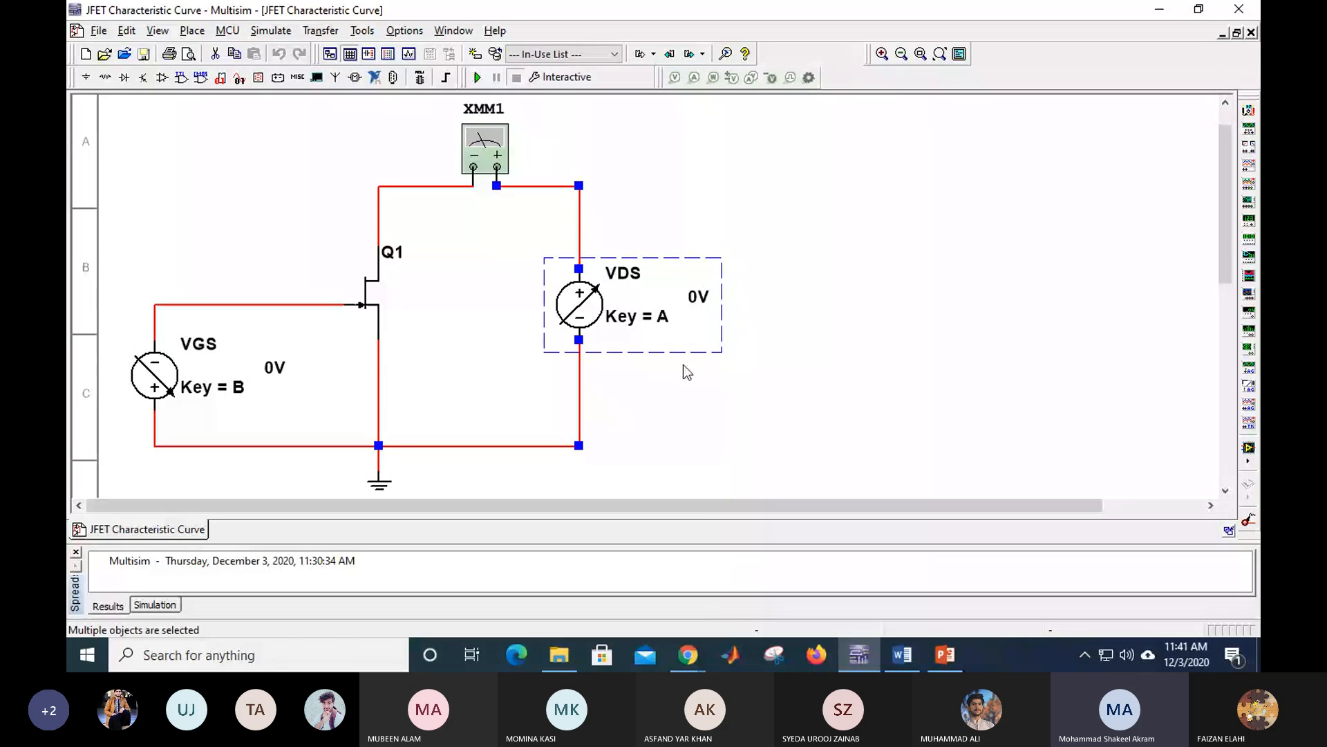
{"action": "left_click_drag", "start_coordinate": [108, 324], "coordinate": [298, 423]}
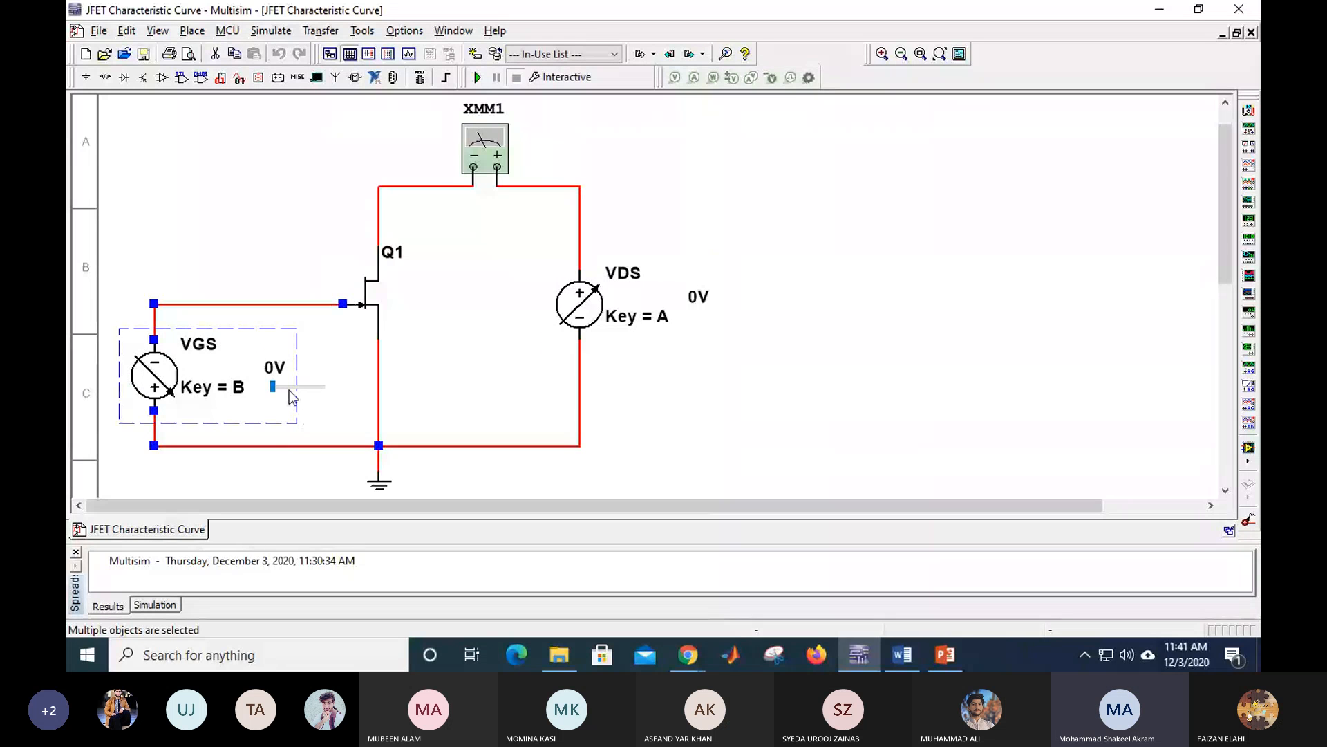
{"action": "left_click", "coordinate": [379, 480]}
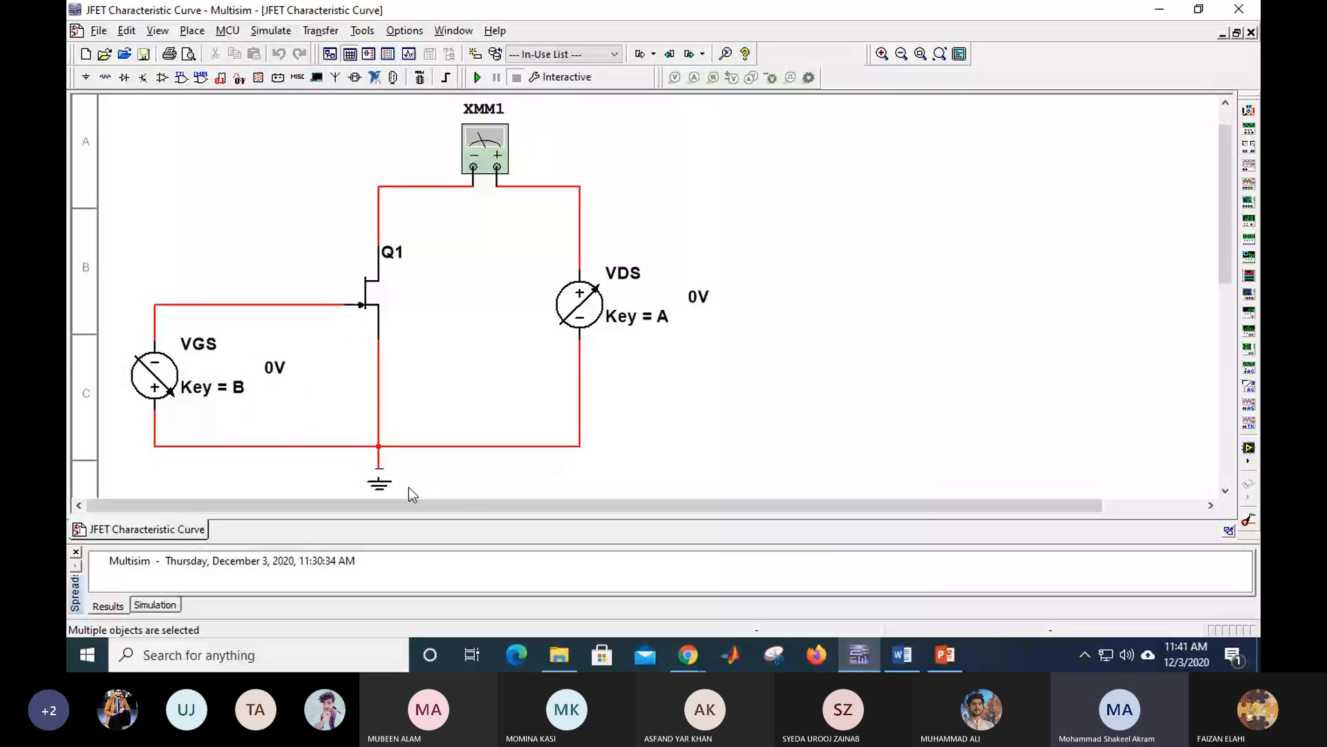
{"action": "scroll", "coordinate": [379, 482], "scroll_direction": "down", "scroll_amount": 5}
{"action": "scroll", "coordinate": [460, 209], "scroll_direction": "up", "scroll_amount": 1}
{"action": "scroll", "coordinate": [520, 227], "scroll_direction": "down", "scroll_amount": 1}
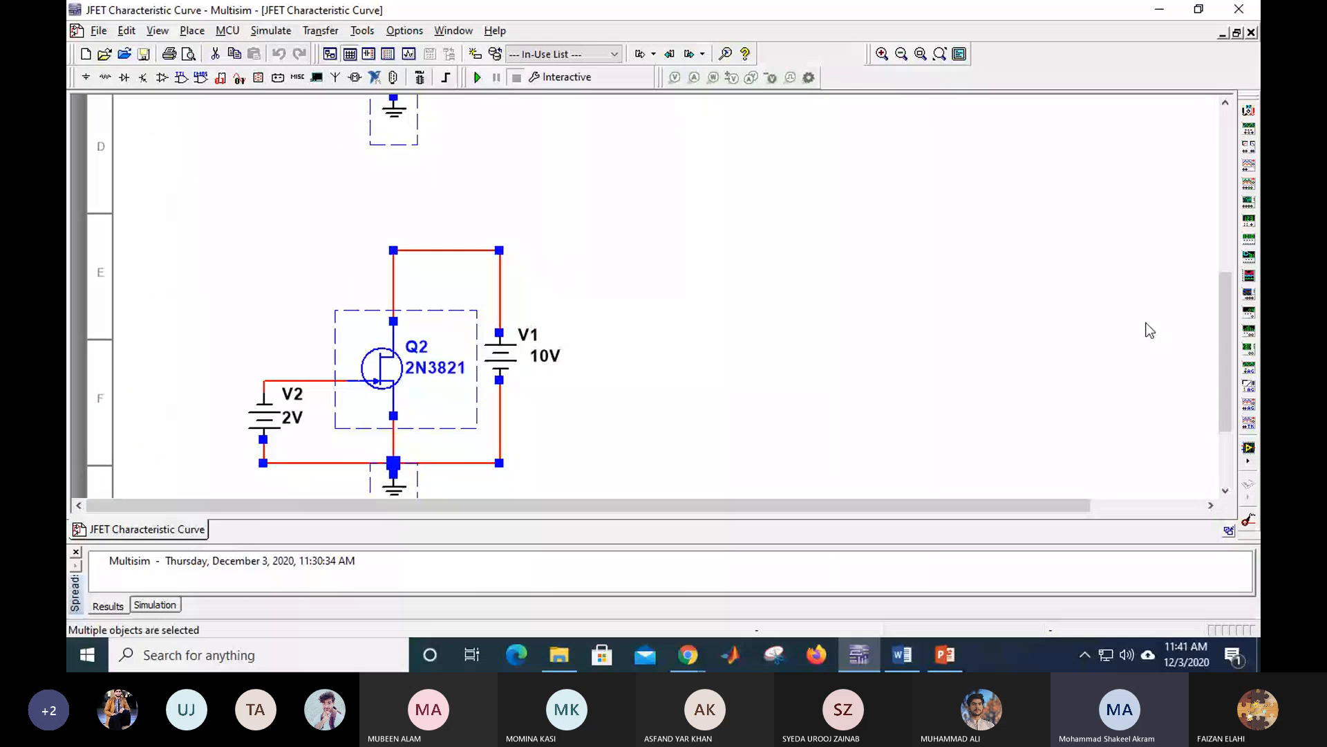
{"action": "left_click_drag", "start_coordinate": [1235, 328], "coordinate": [1204, 191]}
{"action": "left_click", "coordinate": [765, 397]}
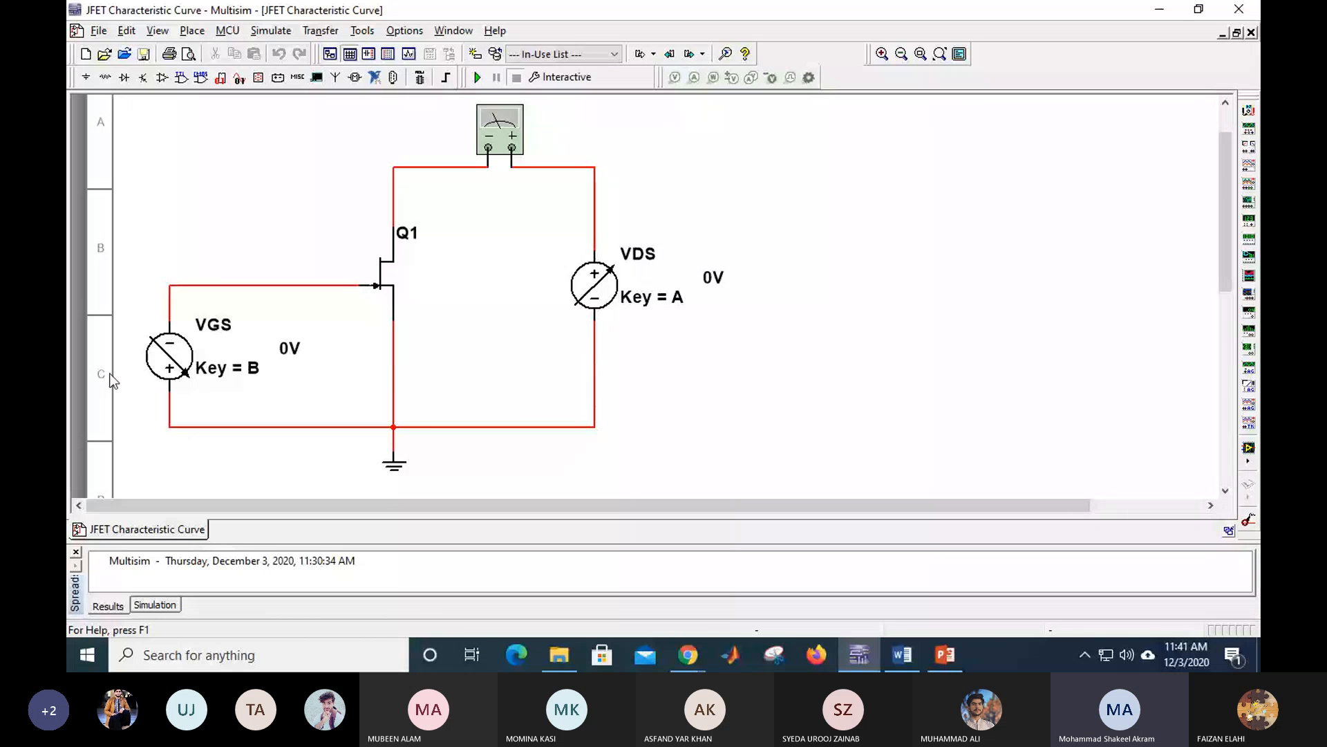
Step: Look up the DC_INTERACTIVE_VOLTAGE component in the Sources group and view its symbol and function without placing it
{"action": "left_click", "coordinate": [86, 76]}
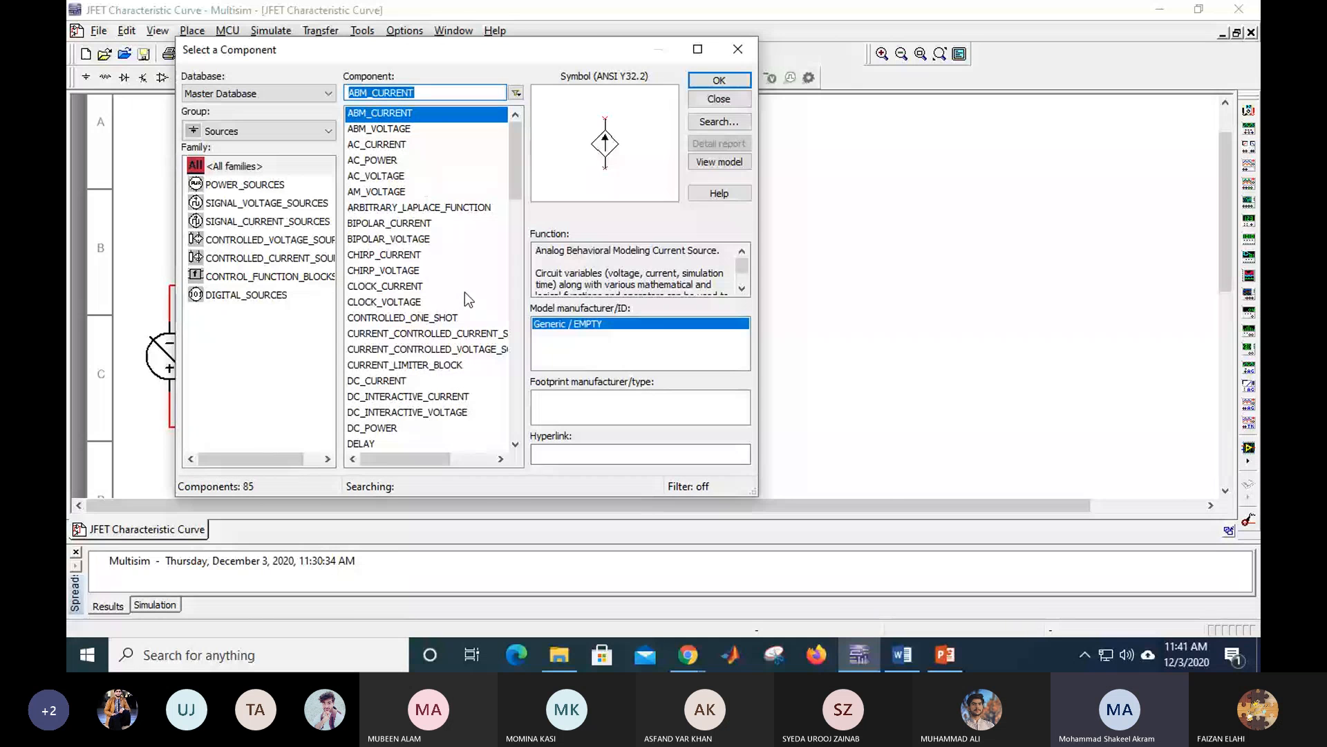
{"action": "left_click", "coordinate": [429, 412]}
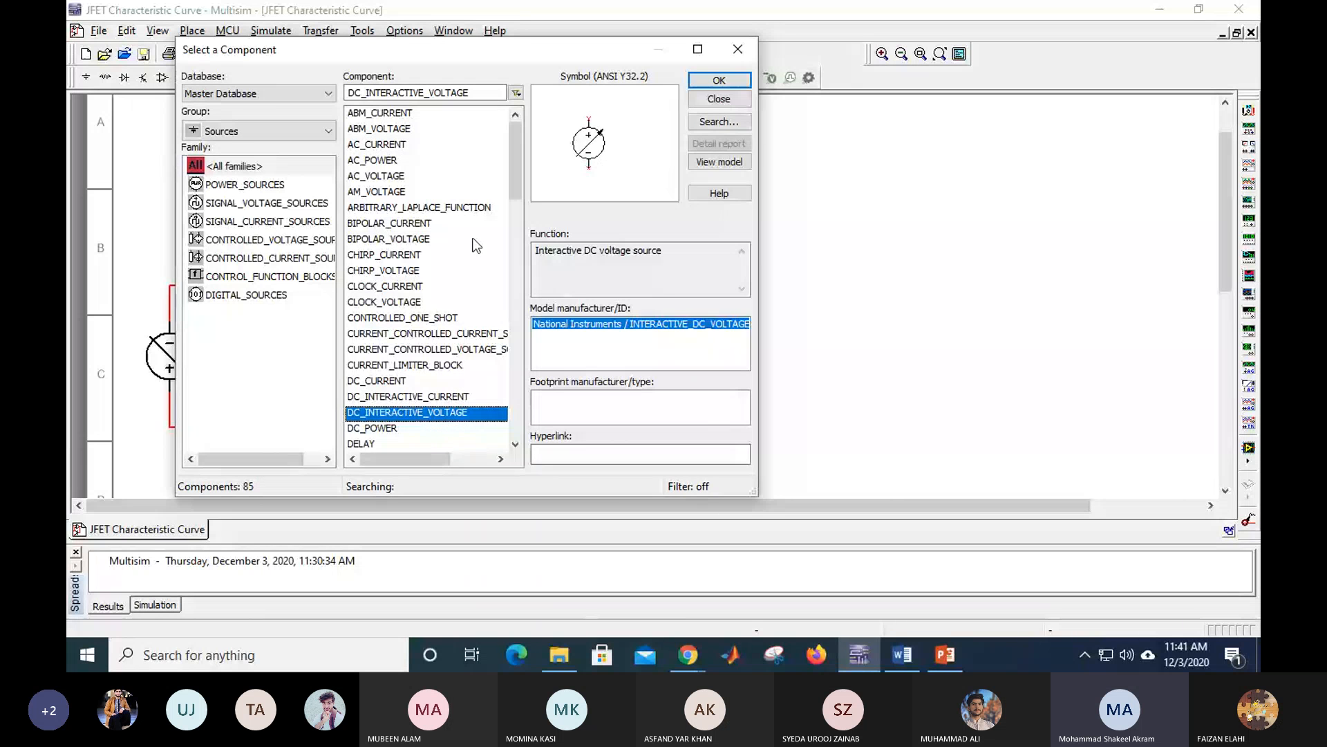
{"action": "left_click_drag", "start_coordinate": [411, 60], "coordinate": [897, 70]}
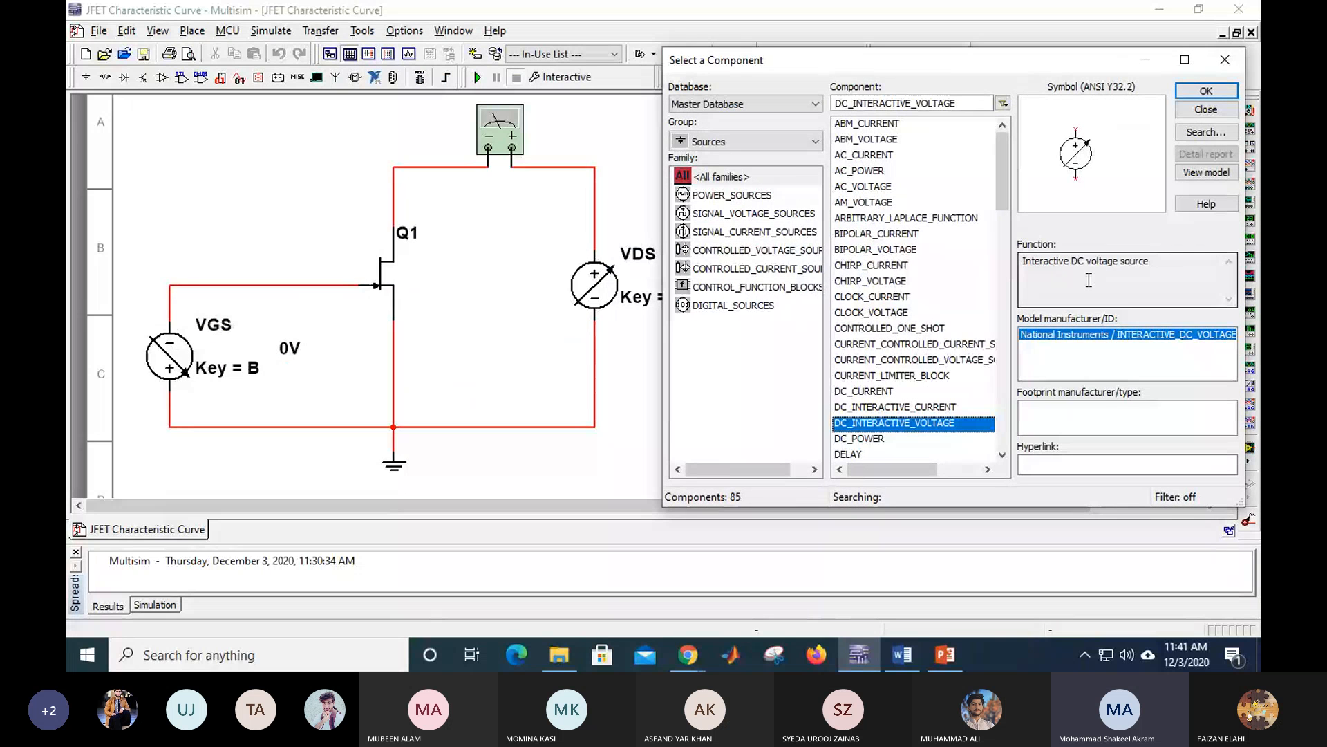
{"action": "left_click", "coordinate": [1225, 59]}
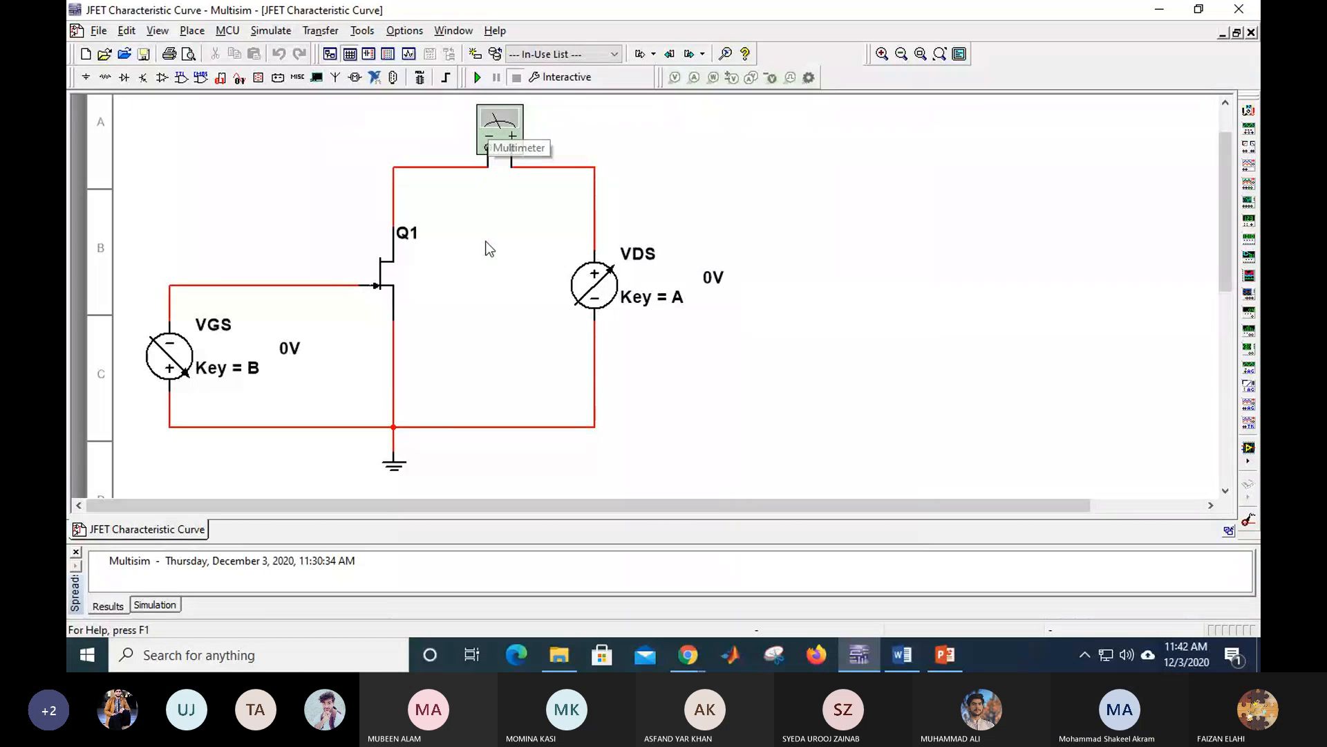
Step: Add the text label "Drain Current" beside the multimeter on the schematic
{"action": "right_click", "coordinate": [808, 199]}
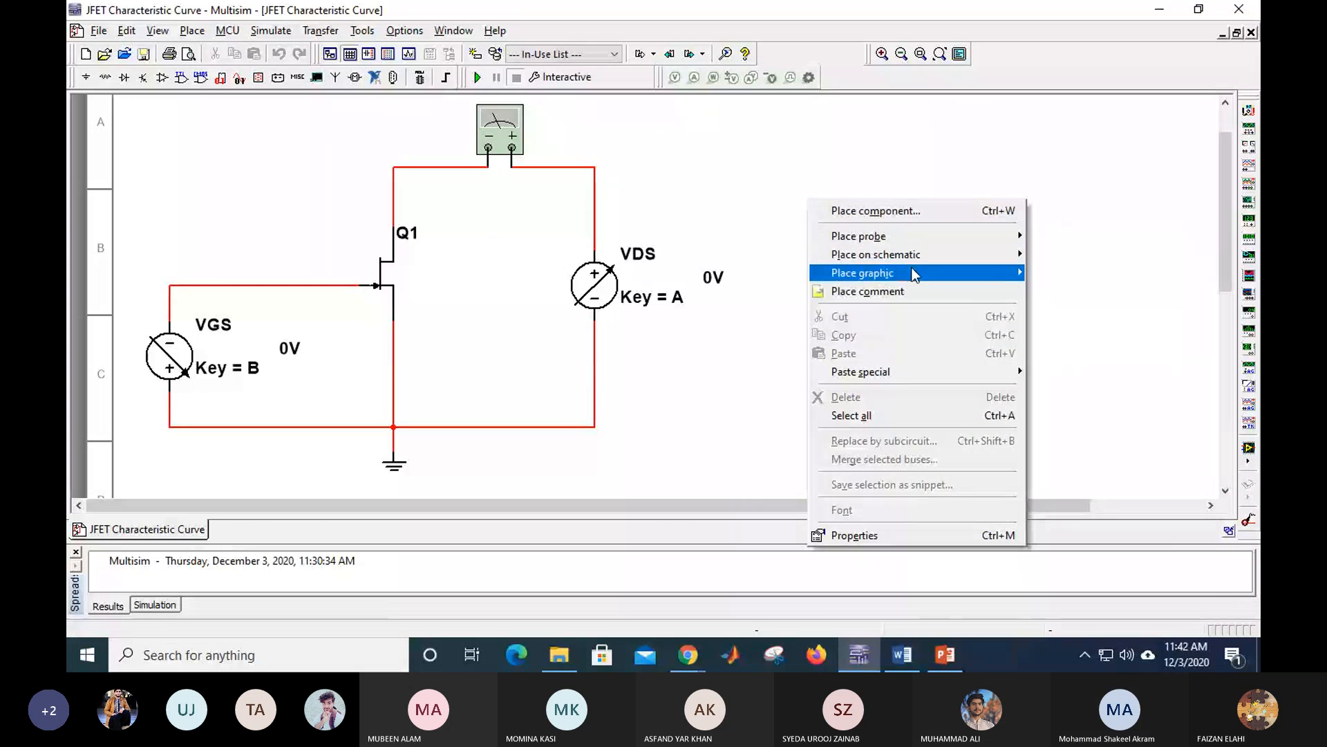
{"action": "mouse_move", "coordinate": [911, 270]}
{"action": "left_click", "coordinate": [1054, 271]}
{"action": "left_click", "coordinate": [541, 123]}
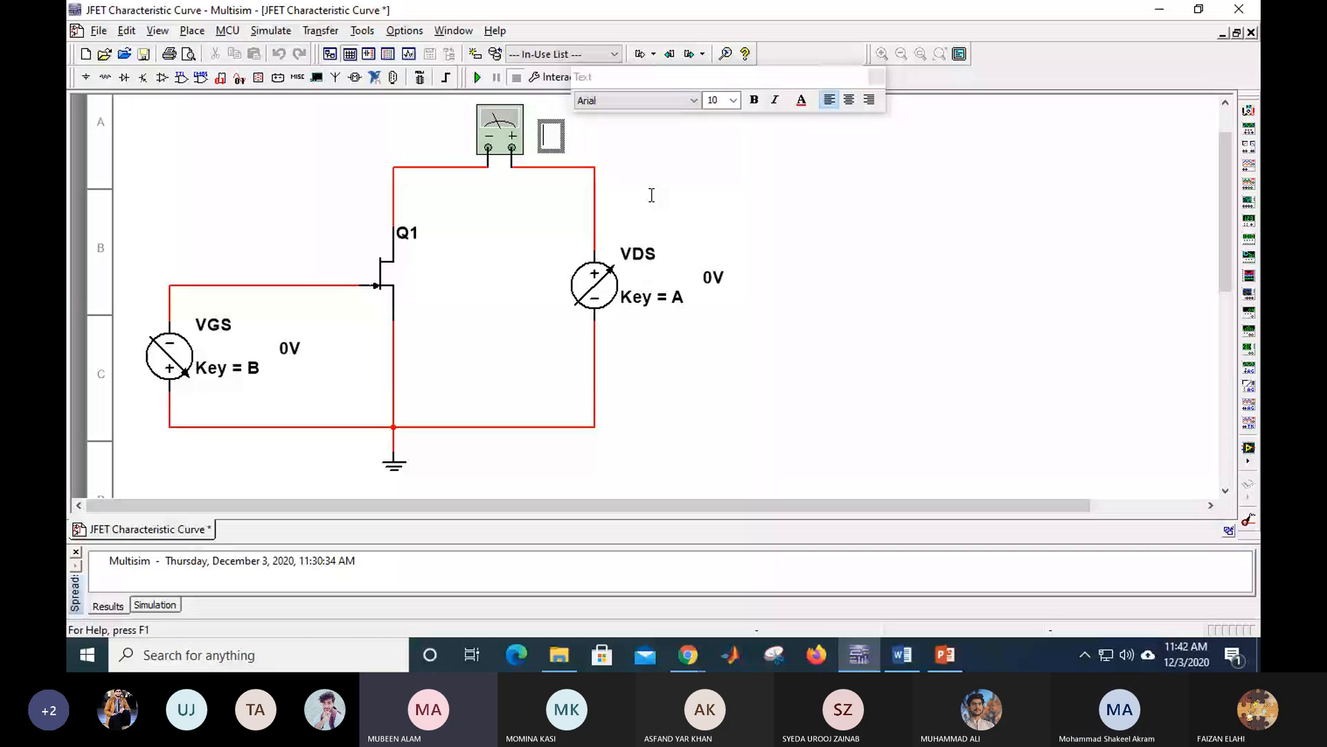
{"action": "type", "text": "Drain C"}
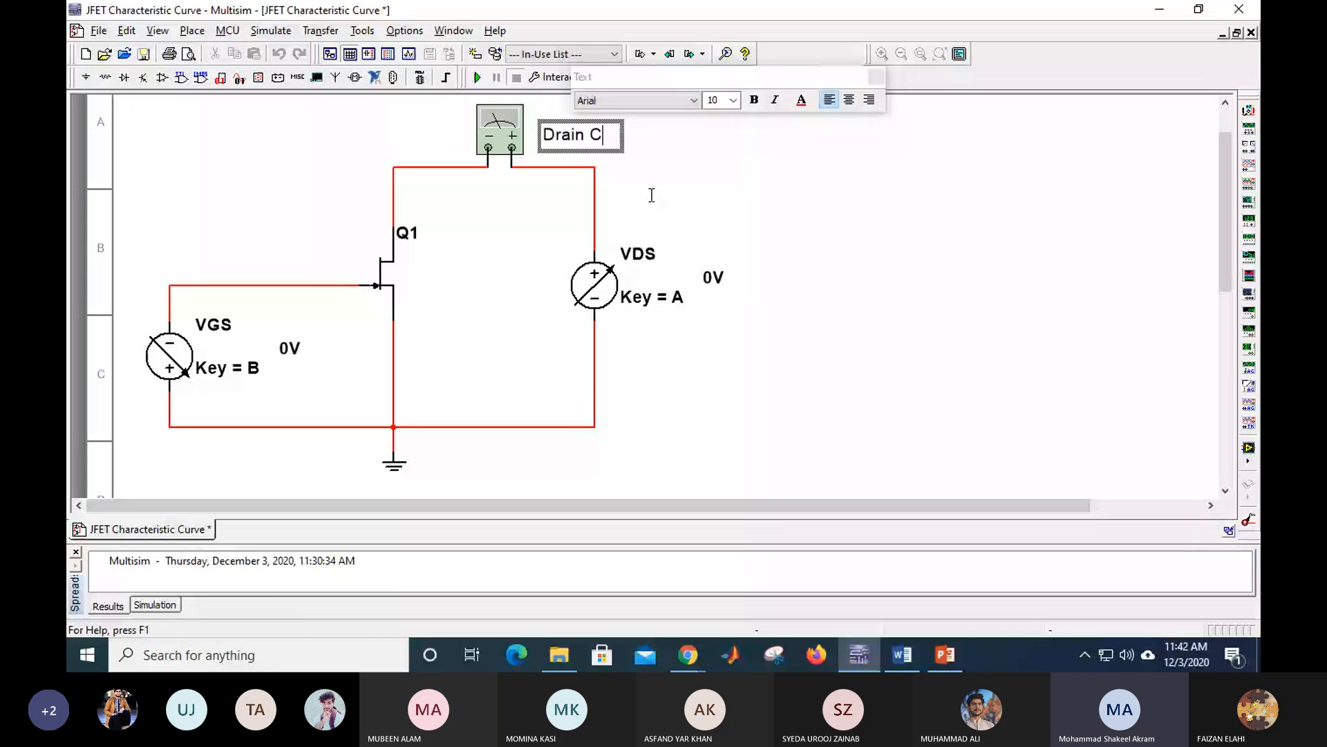
{"action": "type", "text": "urrent"}
{"action": "left_click", "coordinate": [702, 175]}
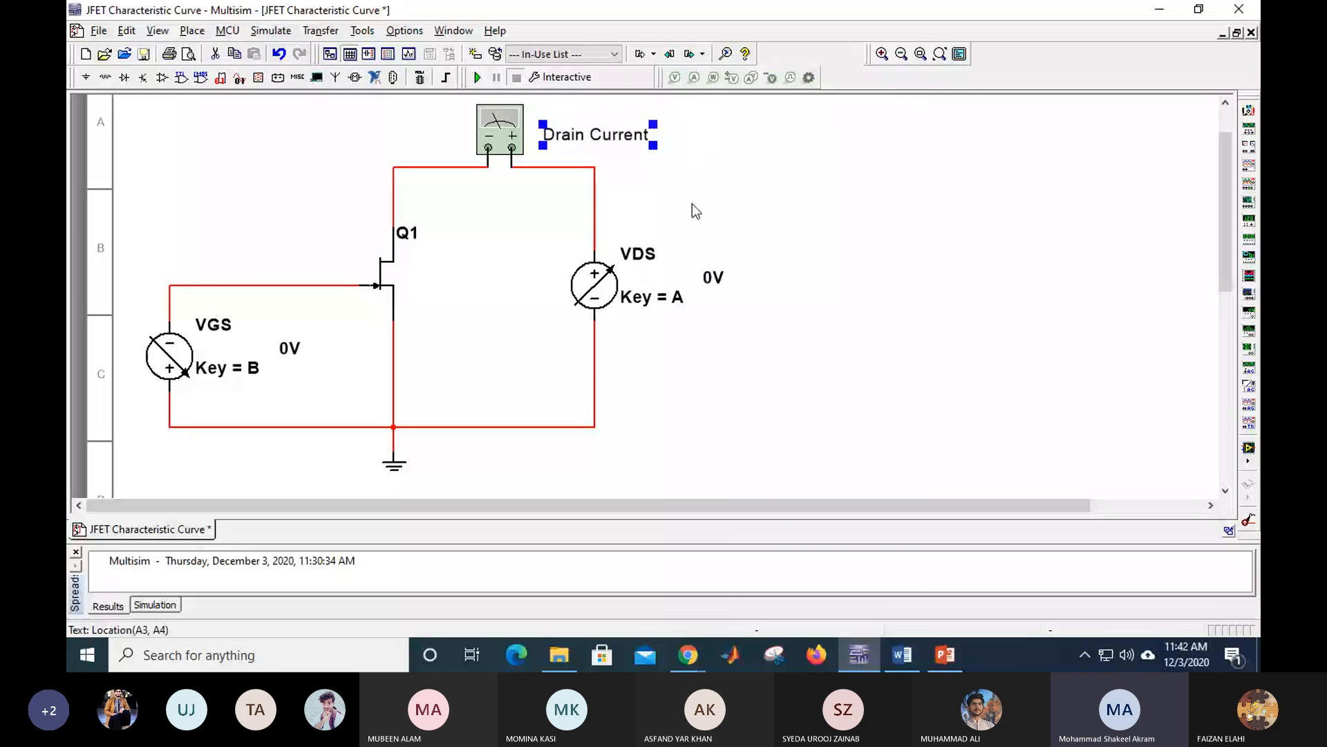
{"action": "left_click", "coordinate": [698, 192]}
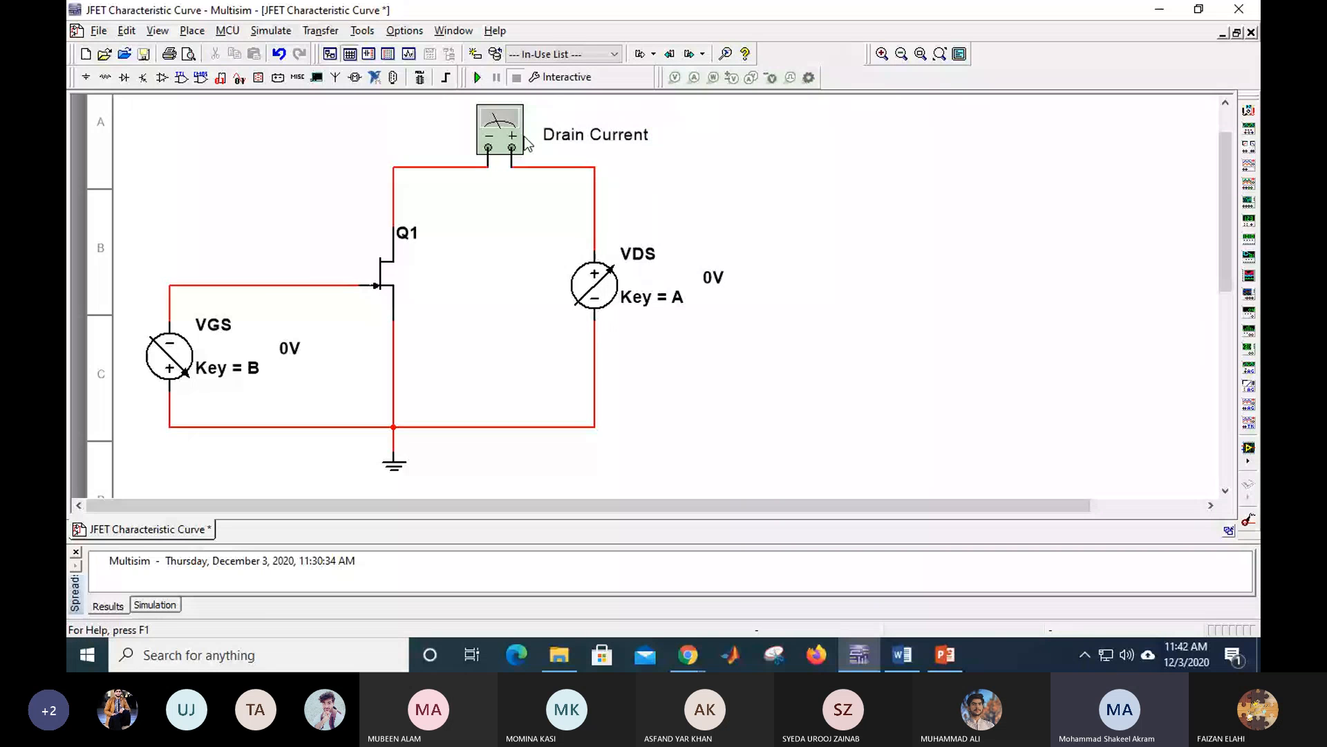
Step: Nudge the "Drain Current" label five steps closer to the multimeter
{"action": "left_click", "coordinate": [550, 135]}
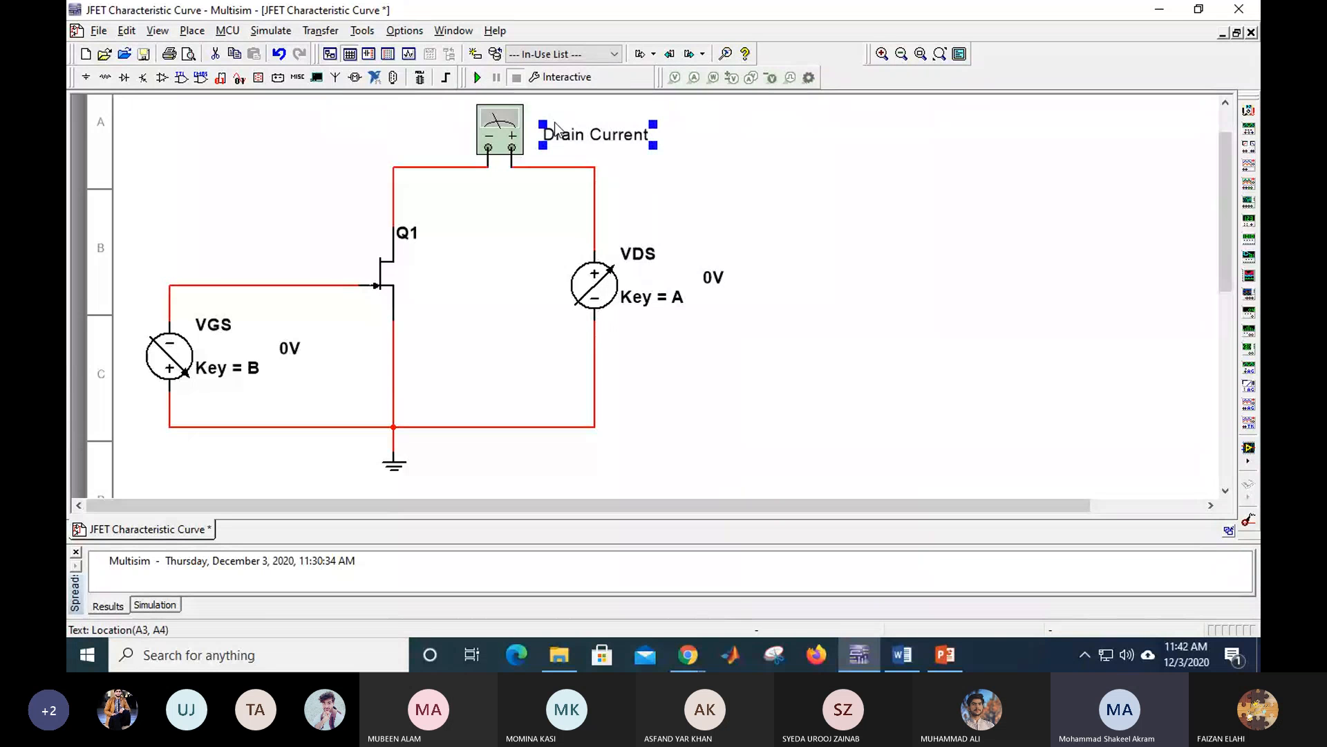
{"action": "key", "text": "Left"}
{"action": "key", "text": "Left"}
{"action": "key", "text": "Left"}
{"action": "key", "text": "Left"}
{"action": "key", "text": "Left"}
{"action": "left_click", "coordinate": [756, 172]}
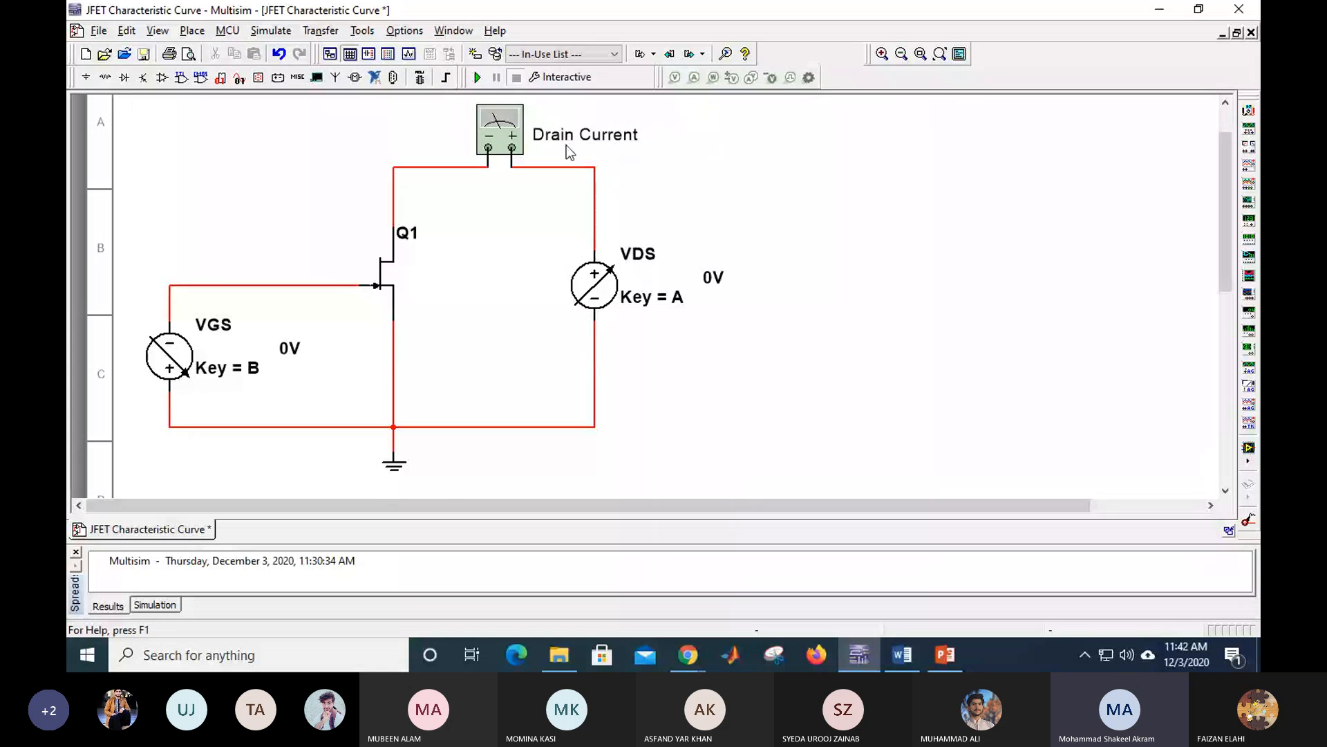
Step: Open the VDS source's properties beside the circuit and check its reference designator
{"action": "mouse_move", "coordinate": [626, 272]}
{"action": "mouse_move", "coordinate": [200, 357]}
{"action": "left_click", "coordinate": [600, 298]}
{"action": "double_click", "coordinate": [599, 298]}
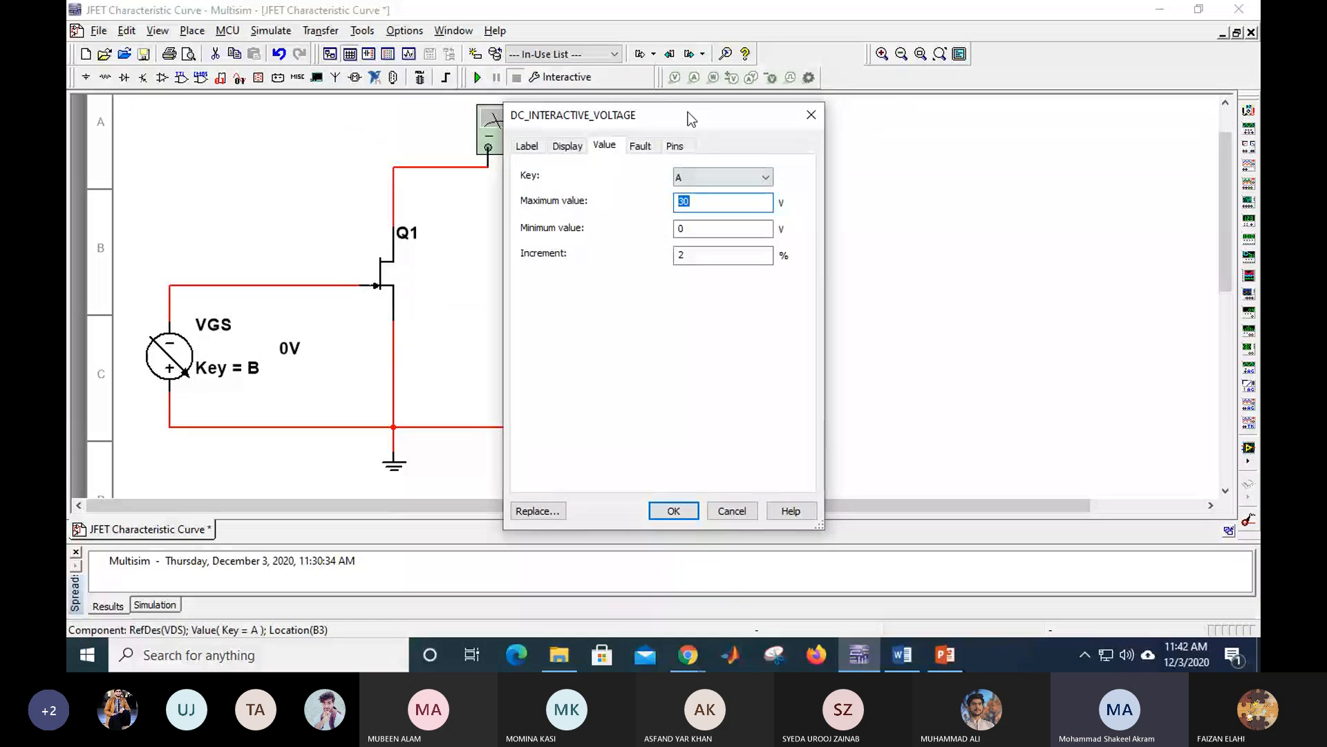
{"action": "left_click_drag", "start_coordinate": [692, 119], "coordinate": [1007, 103]}
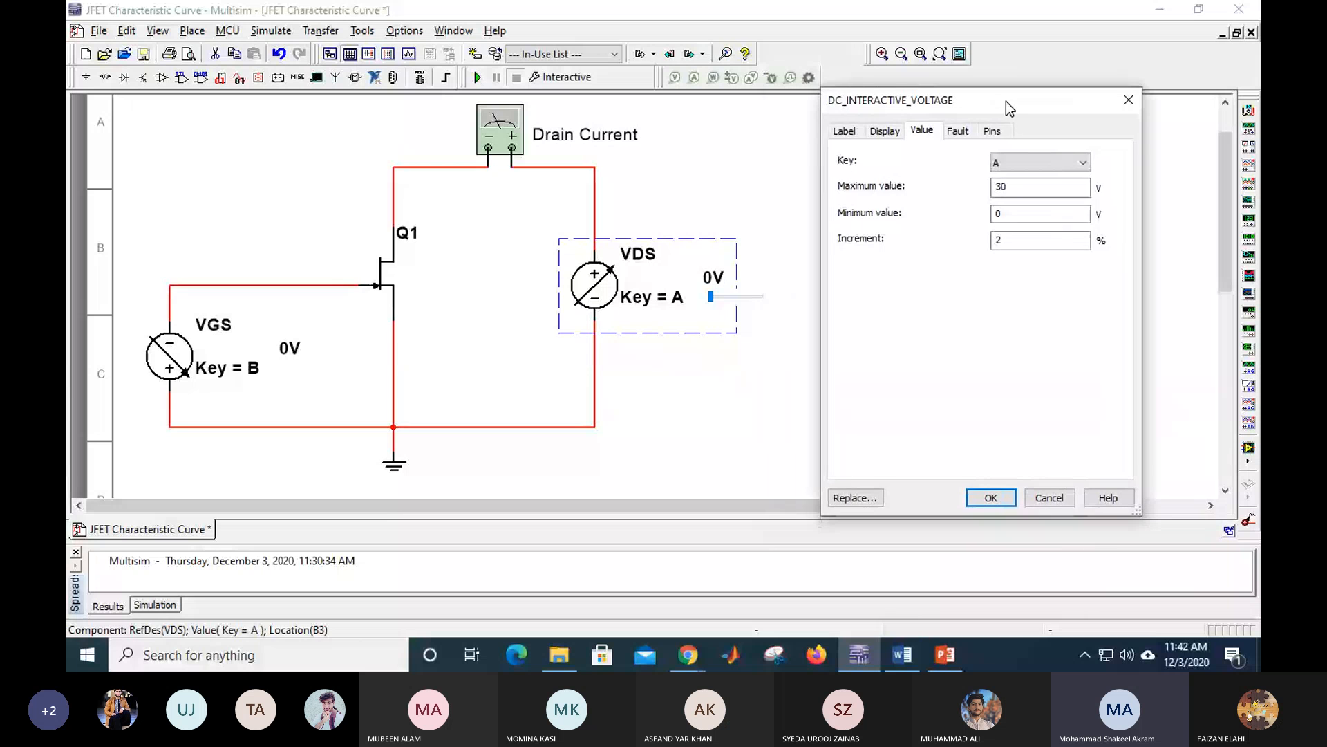
{"action": "left_click", "coordinate": [844, 131]}
{"action": "left_click", "coordinate": [864, 181]}
{"action": "left_click_drag", "start_coordinate": [864, 180], "coordinate": [846, 180]}
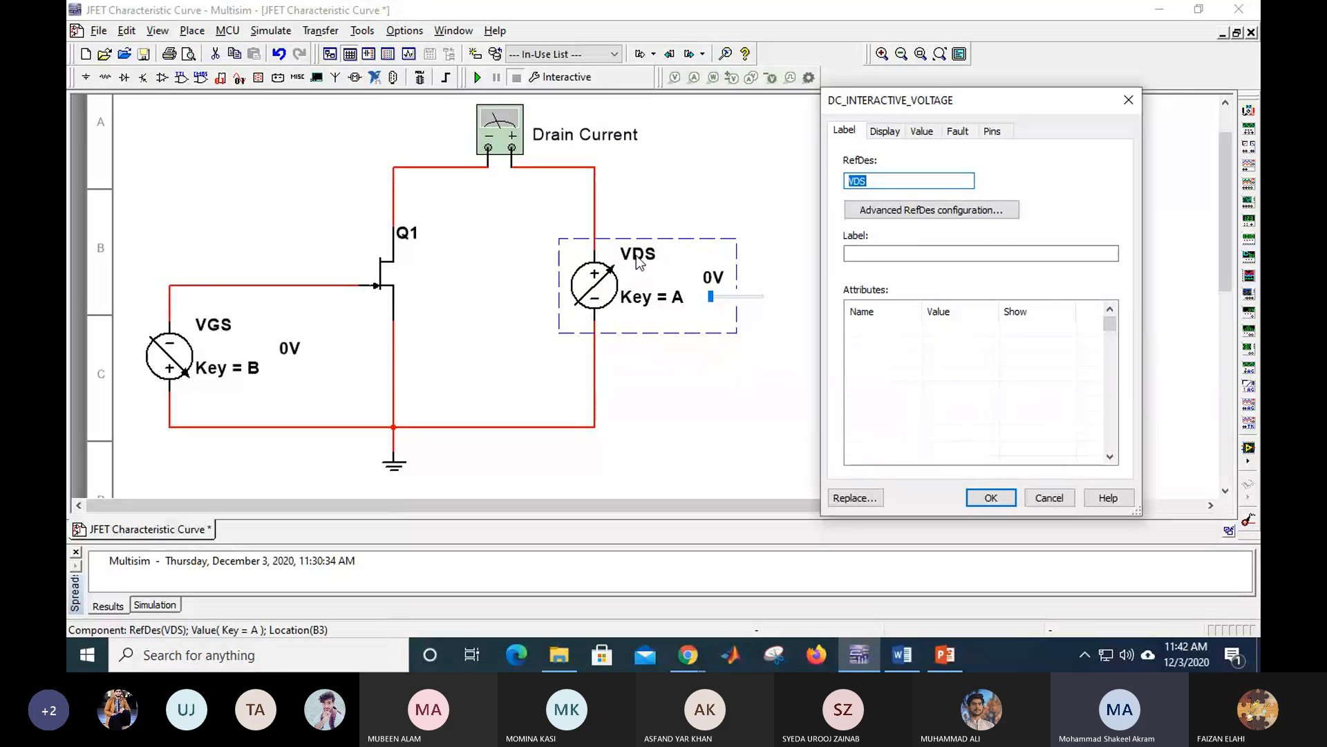
Step: Review the VDS source's control key, increment, minimum and maximum values, keeping the settings as they are
{"action": "left_click", "coordinate": [923, 133]}
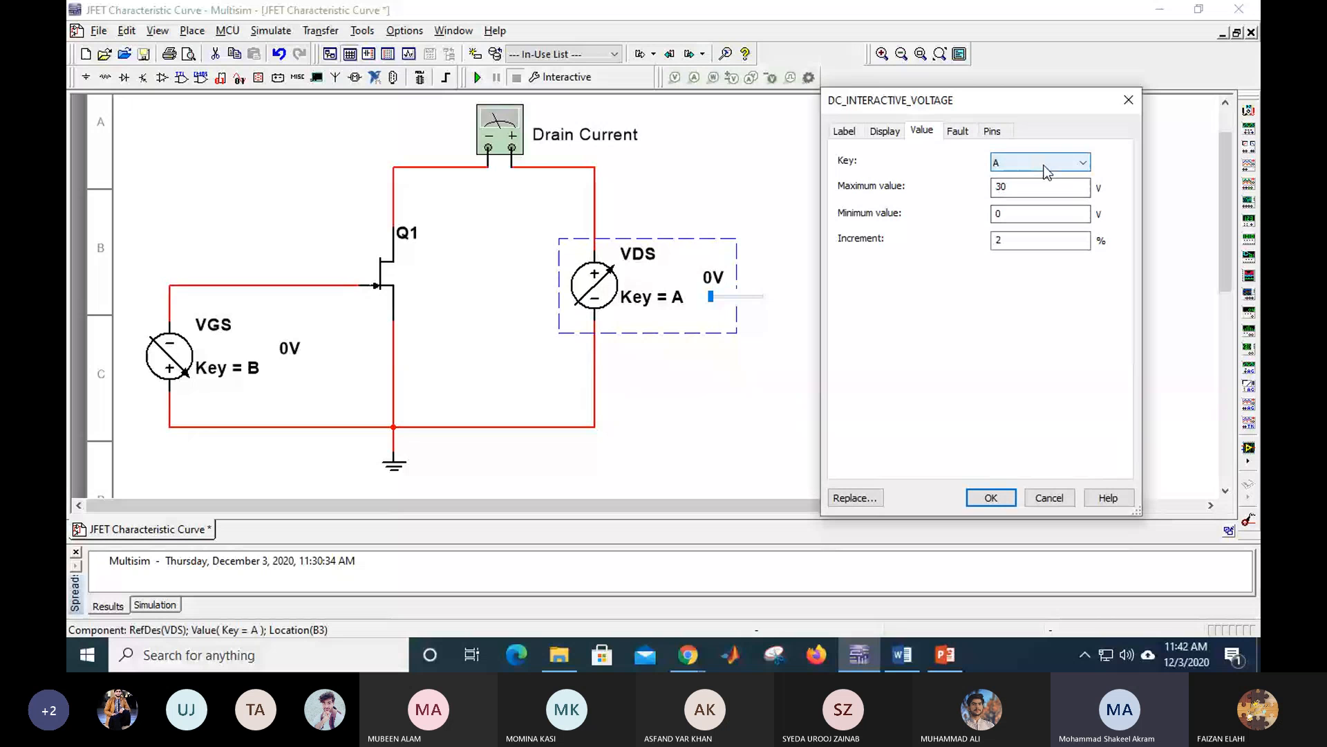
{"action": "left_click", "coordinate": [653, 341]}
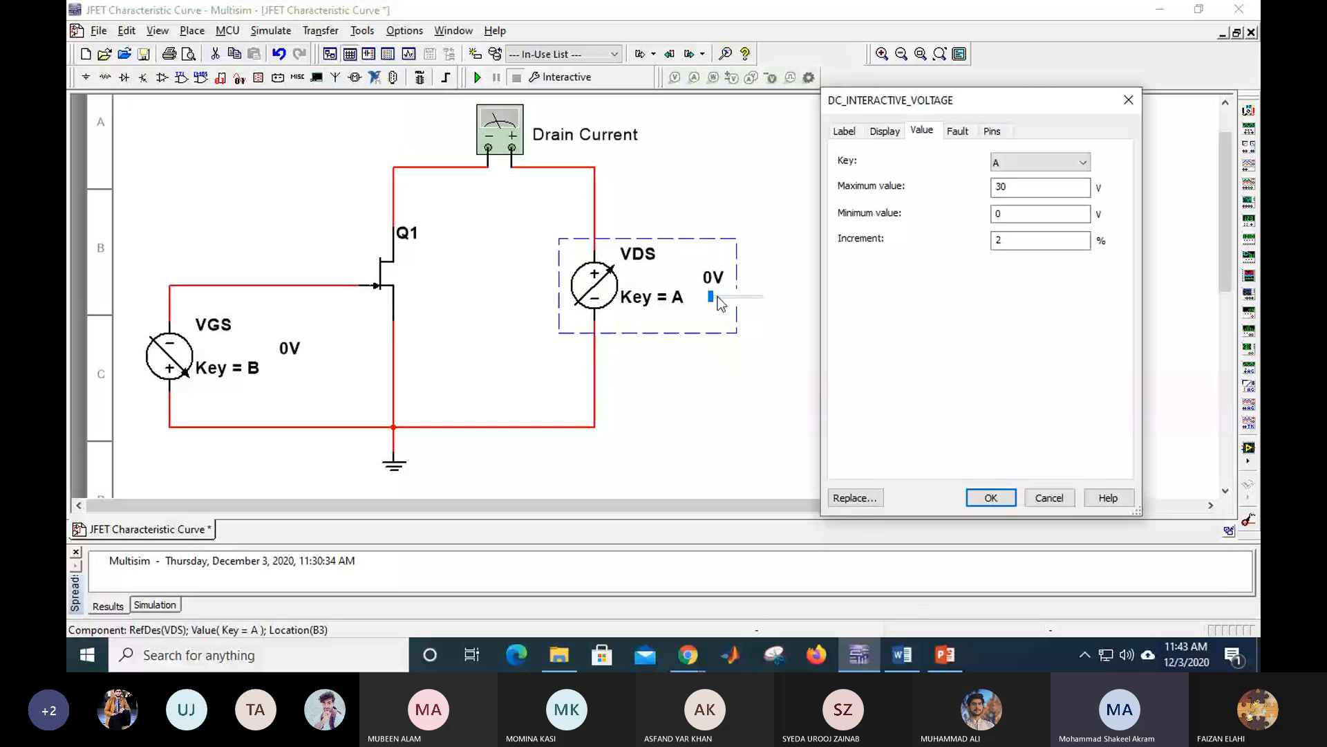
{"action": "double_click", "coordinate": [1006, 242]}
{"action": "double_click", "coordinate": [995, 215]}
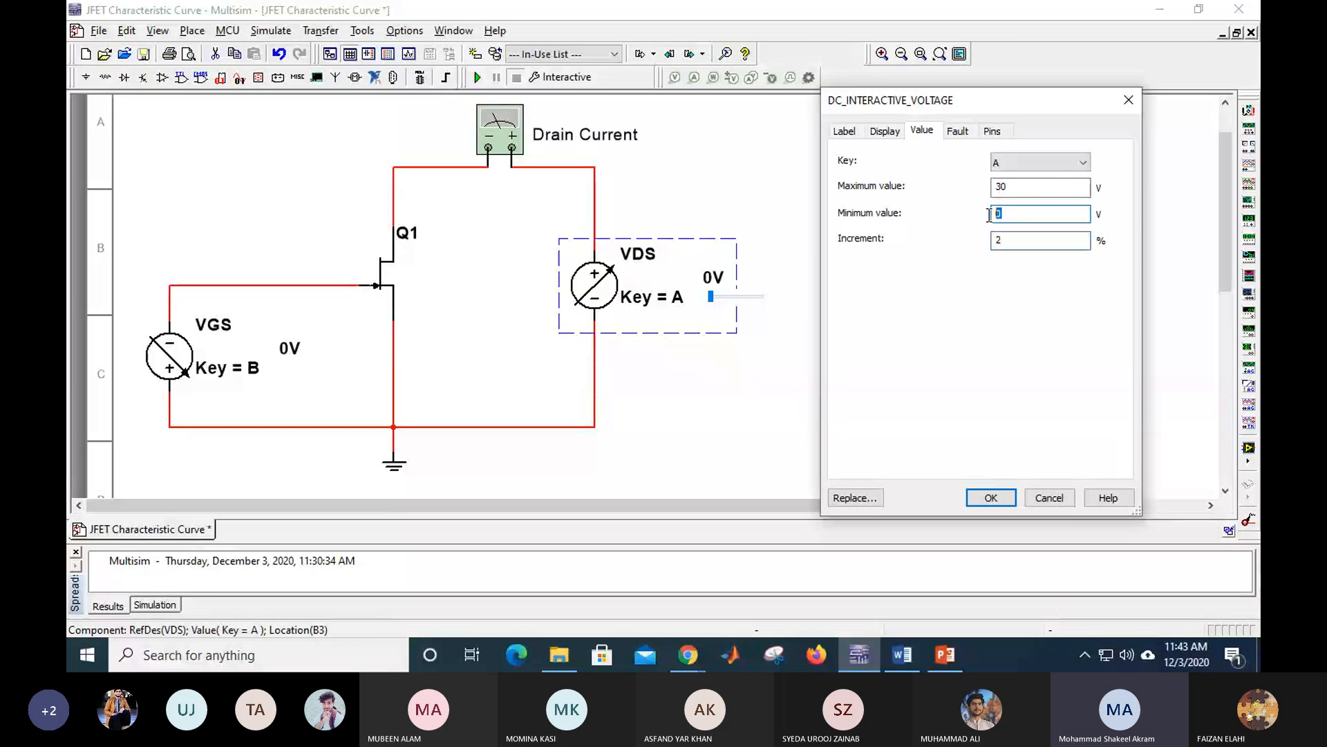
{"action": "double_click", "coordinate": [1001, 186]}
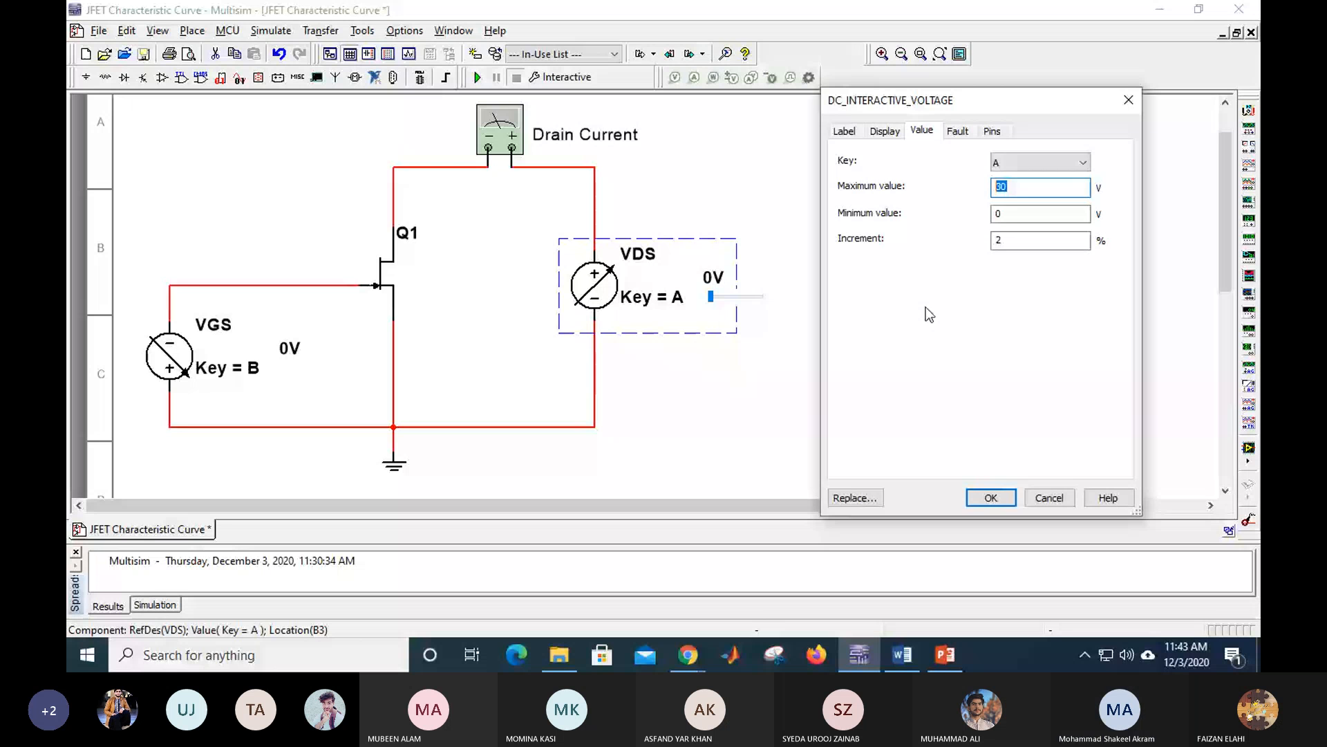
{"action": "left_click_drag", "start_coordinate": [942, 106], "coordinate": [899, 97]}
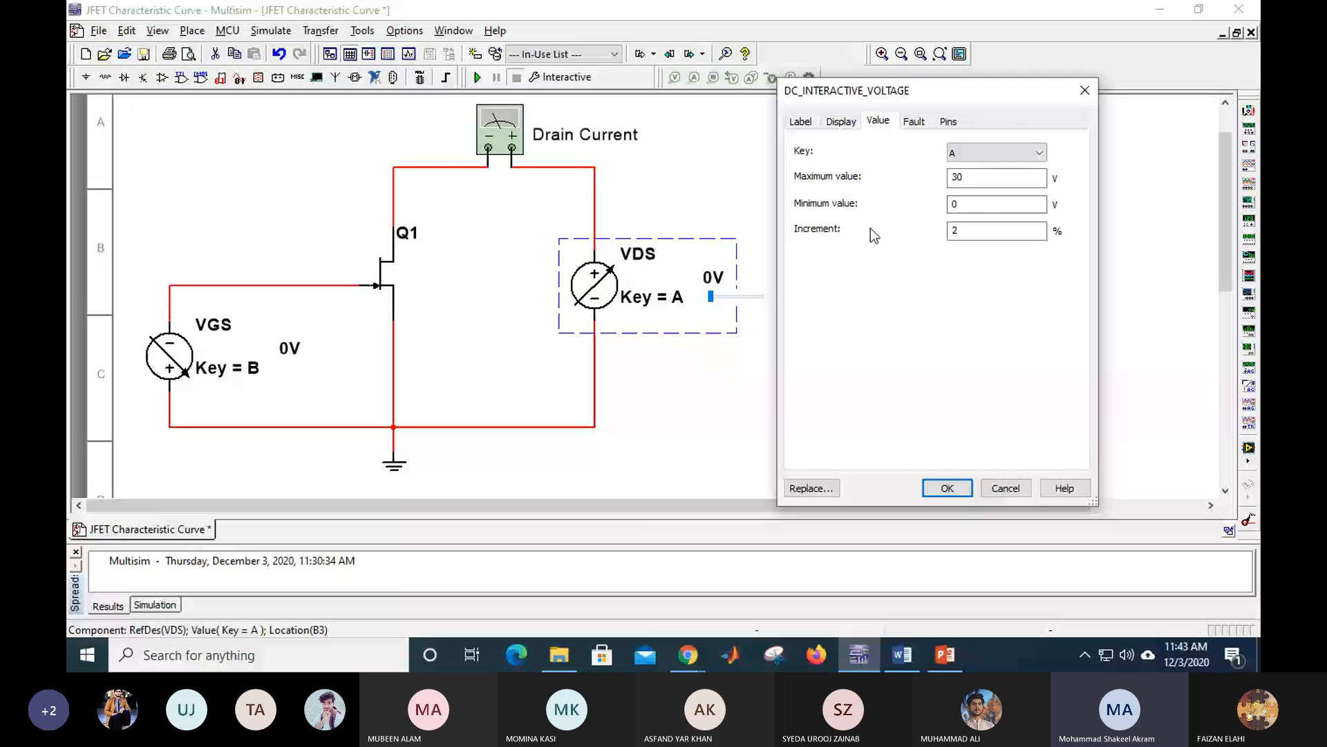
{"action": "key", "text": "Return"}
Step: Review the VGS source's control key, maximum, minimum and increment values and its reference designator, keeping the settings as they are
{"action": "double_click", "coordinate": [165, 364]}
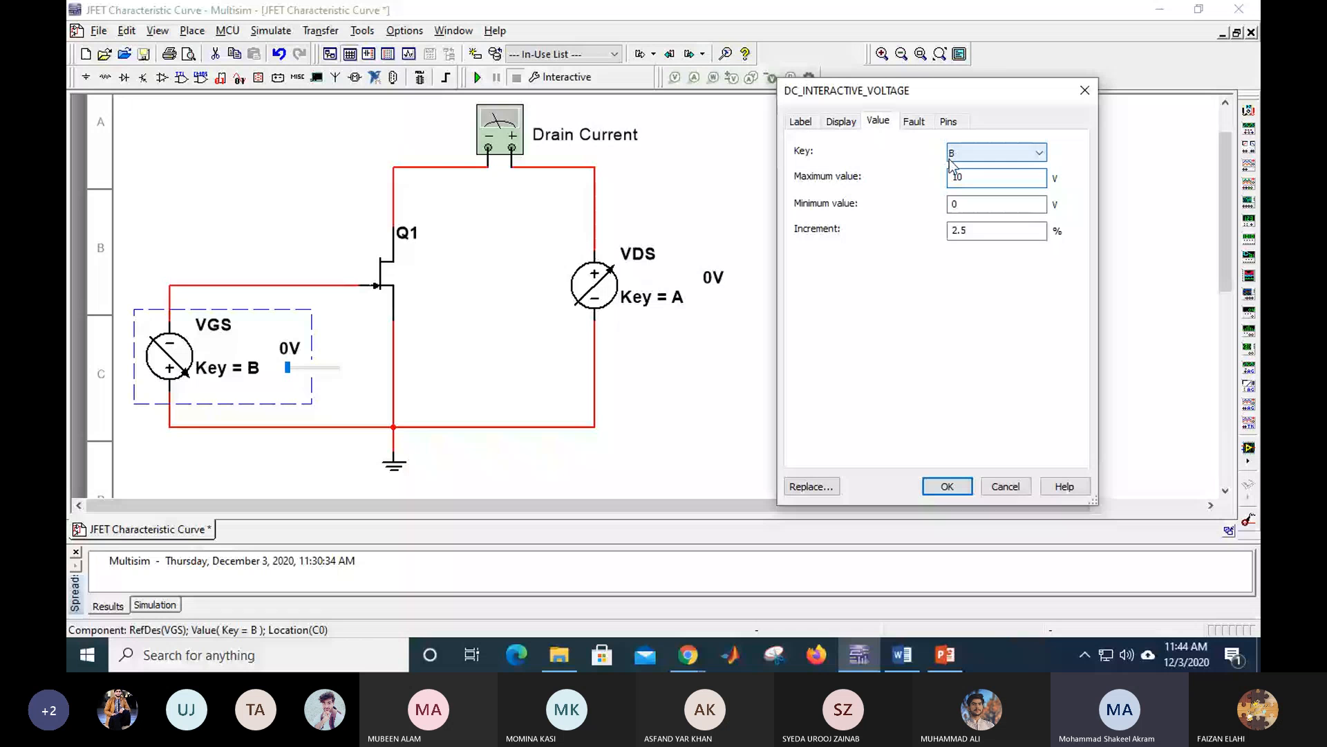
{"action": "left_click", "coordinate": [957, 177]}
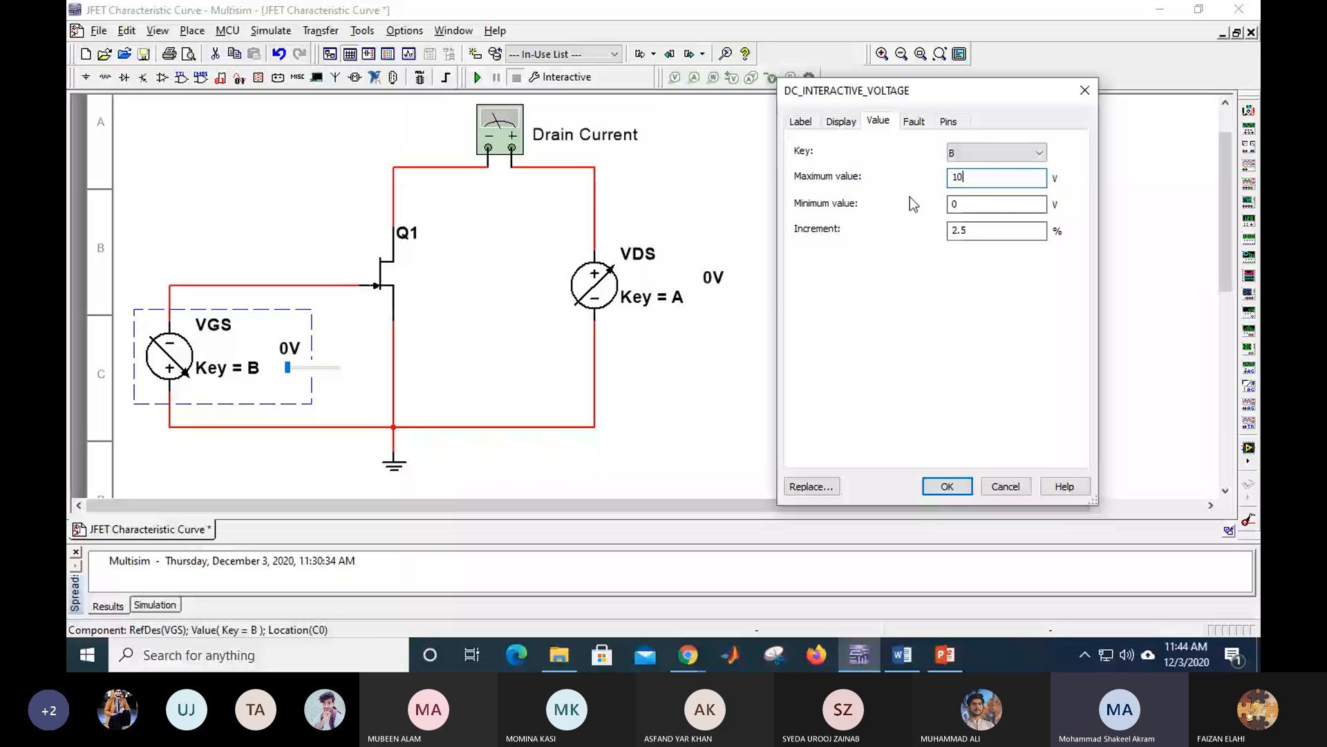
{"action": "left_click", "coordinate": [801, 121]}
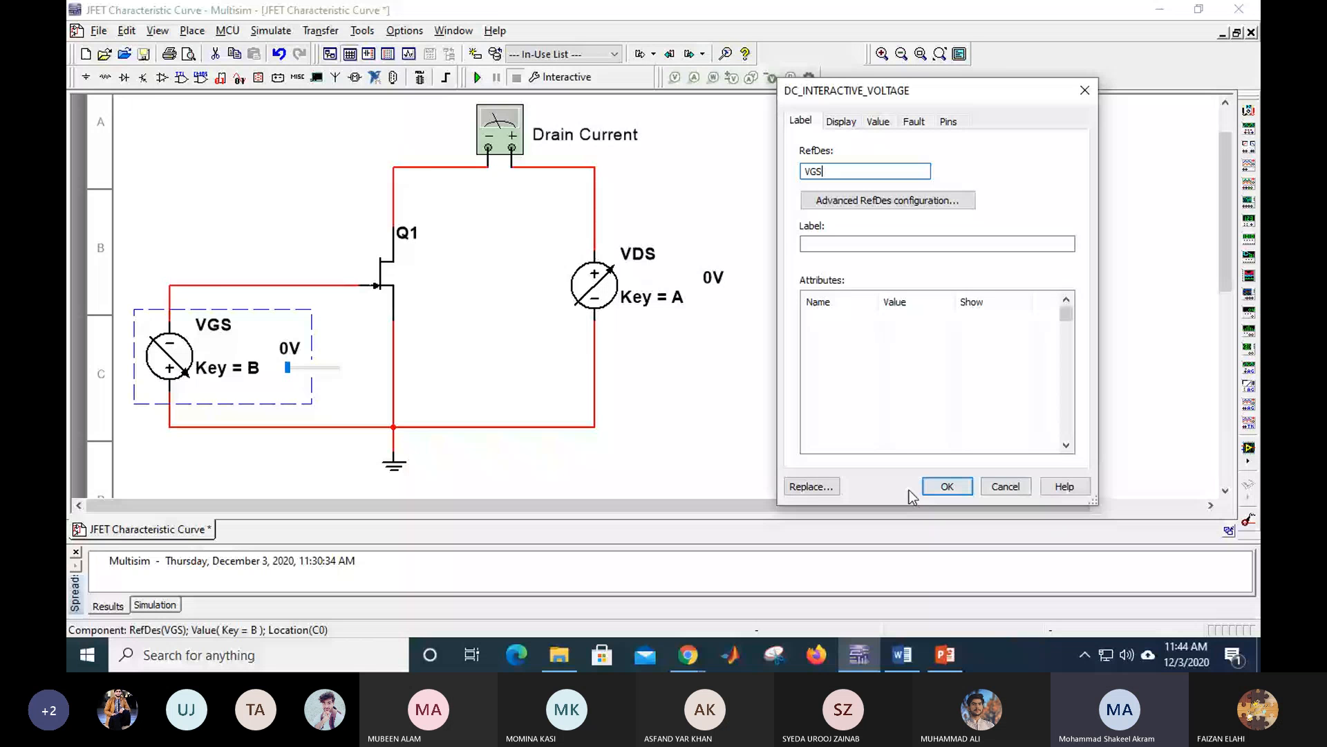
{"action": "left_click", "coordinate": [933, 486]}
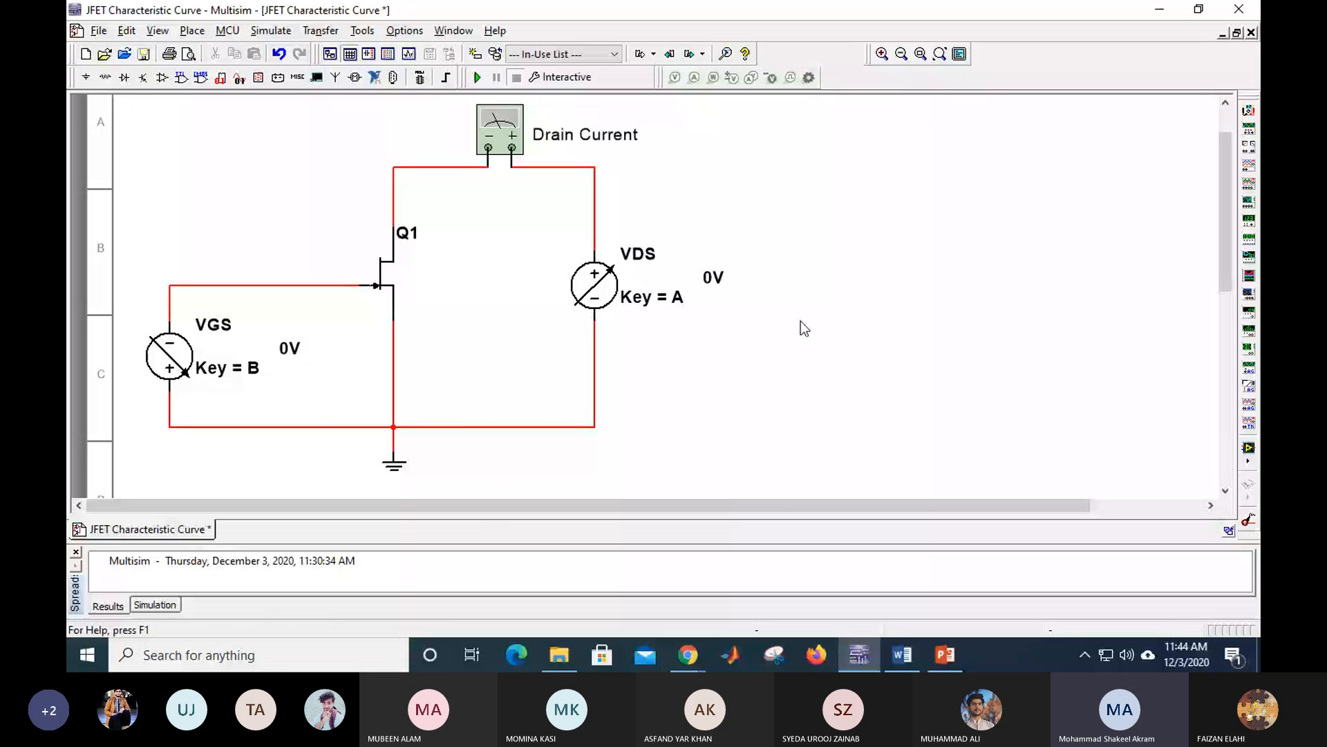
Step: Open the drain current multimeter's readout in front of the circuit, beside the "Drain Current" label, and enlarge the schematic area
{"action": "double_click", "coordinate": [500, 129]}
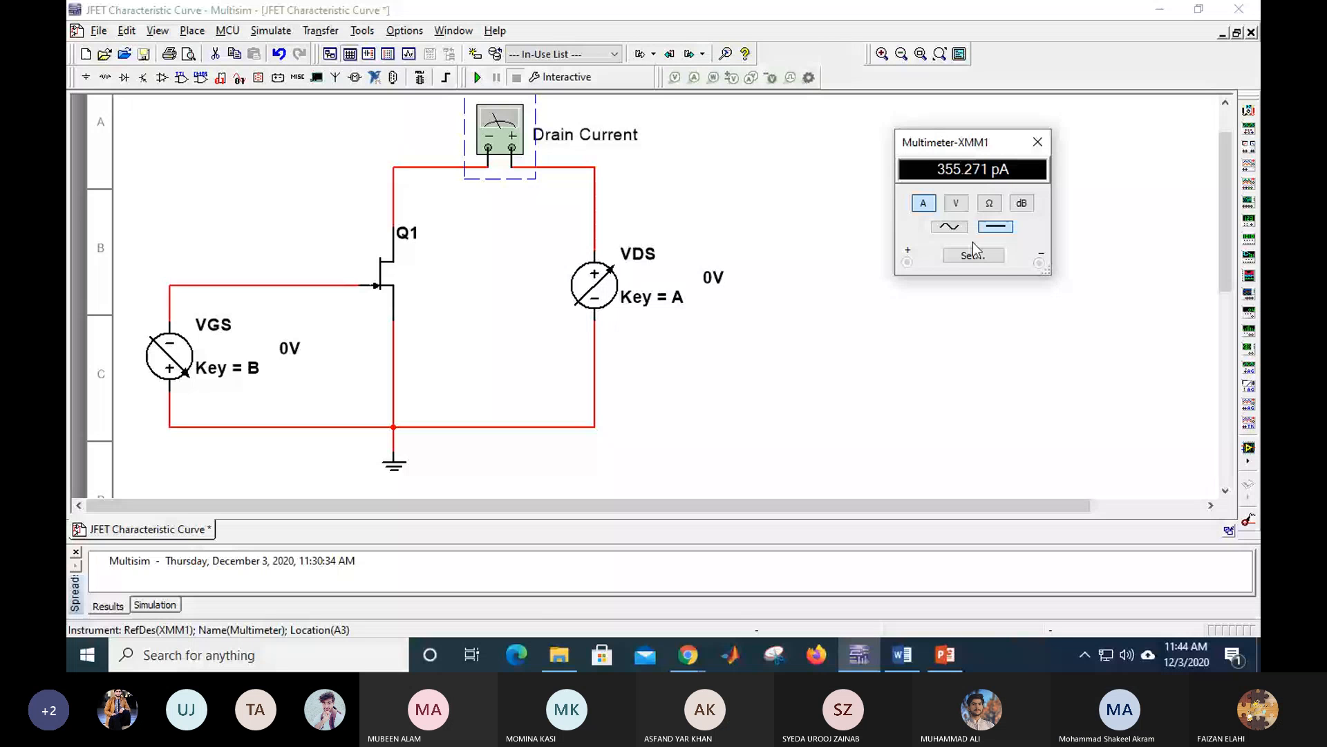
{"action": "left_click_drag", "start_coordinate": [946, 145], "coordinate": [732, 112]}
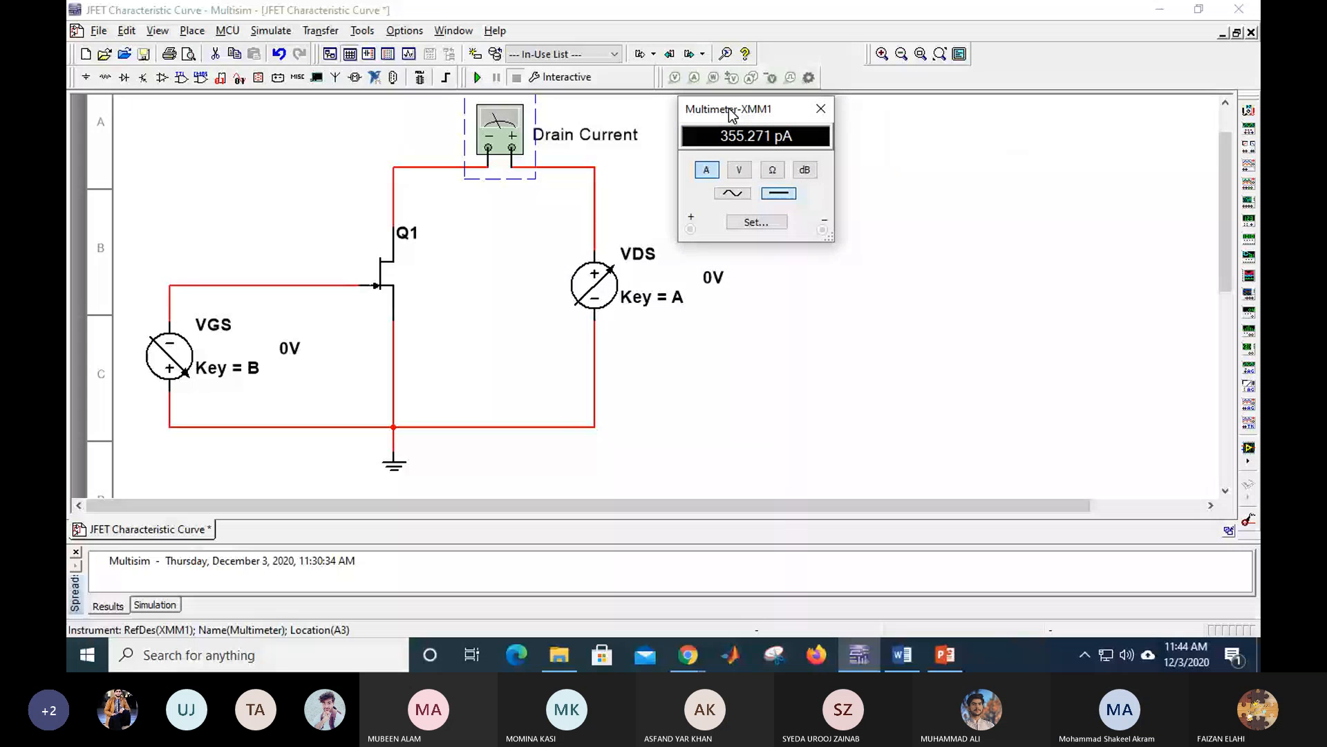
{"action": "left_click_drag", "start_coordinate": [731, 113], "coordinate": [731, 116]}
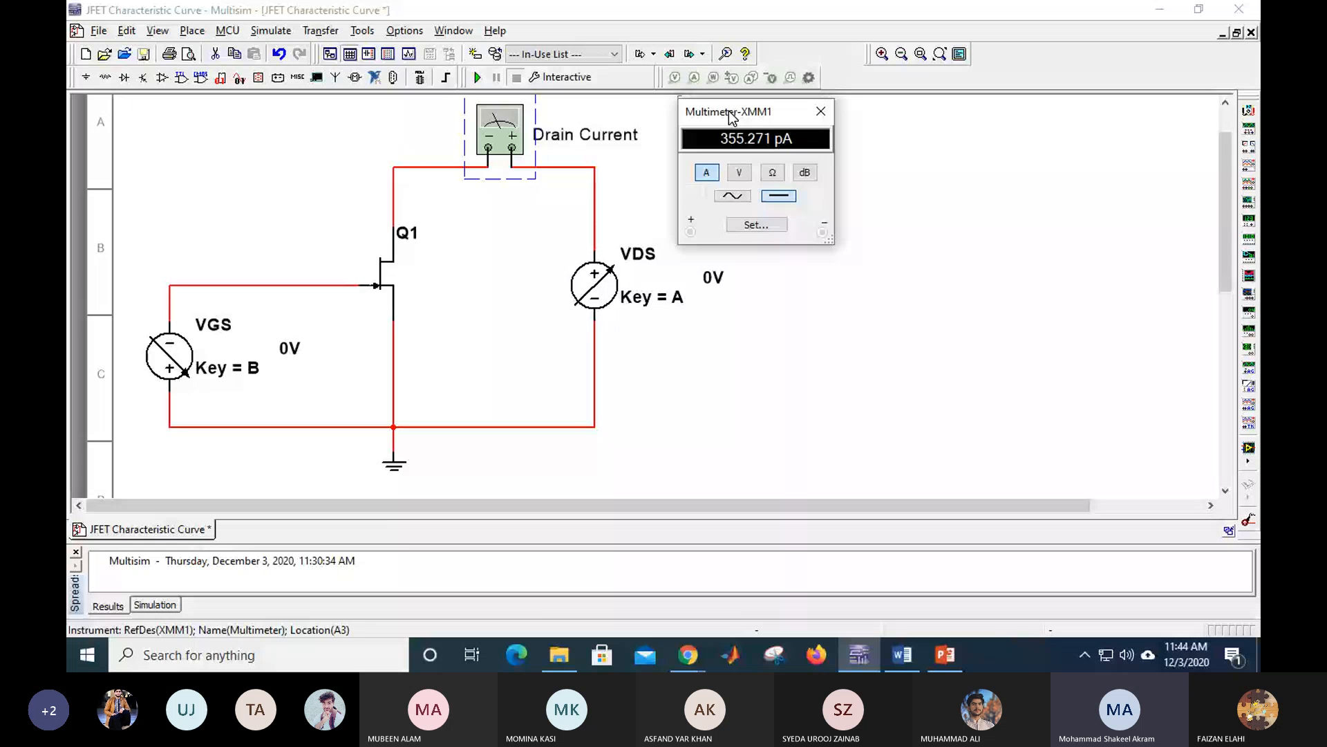
{"action": "scroll", "coordinate": [874, 305], "scroll_direction": "up", "scroll_amount": 1}
{"action": "left_click_drag", "start_coordinate": [406, 547], "coordinate": [406, 561]}
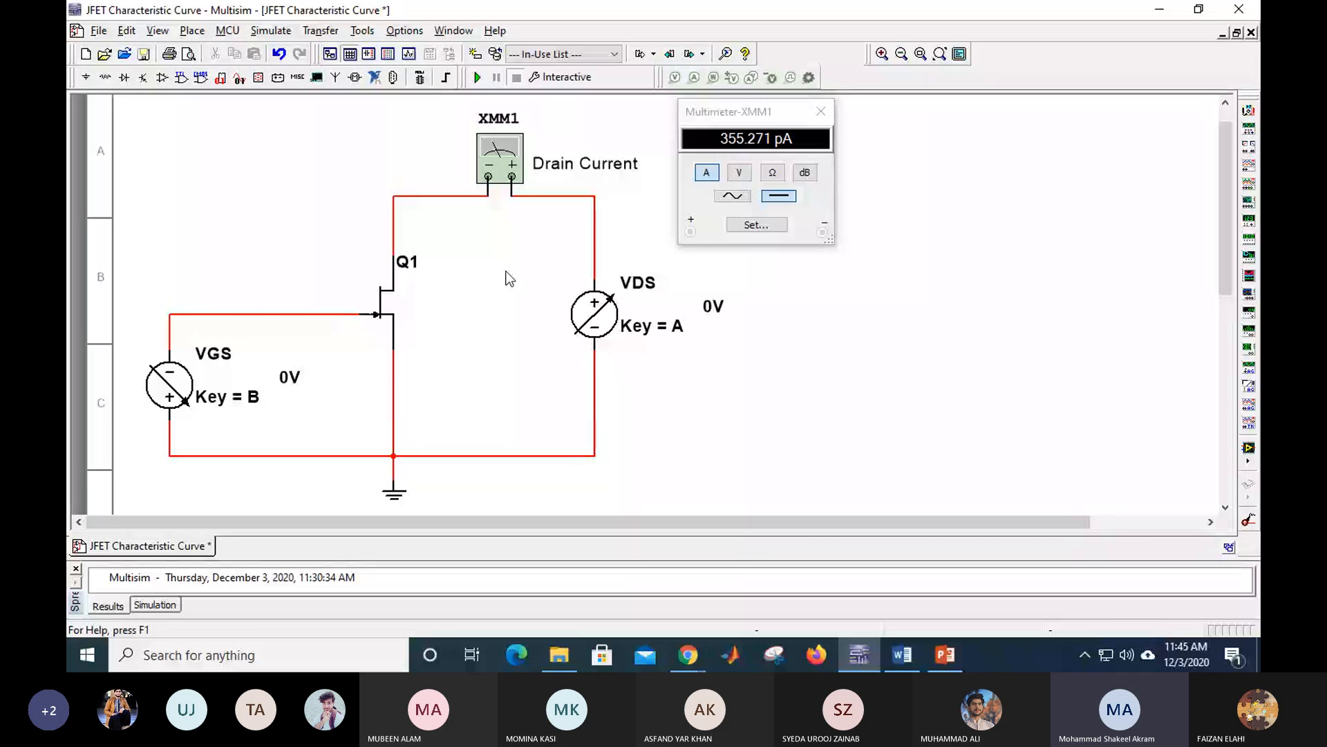
{"action": "left_click", "coordinate": [264, 35]}
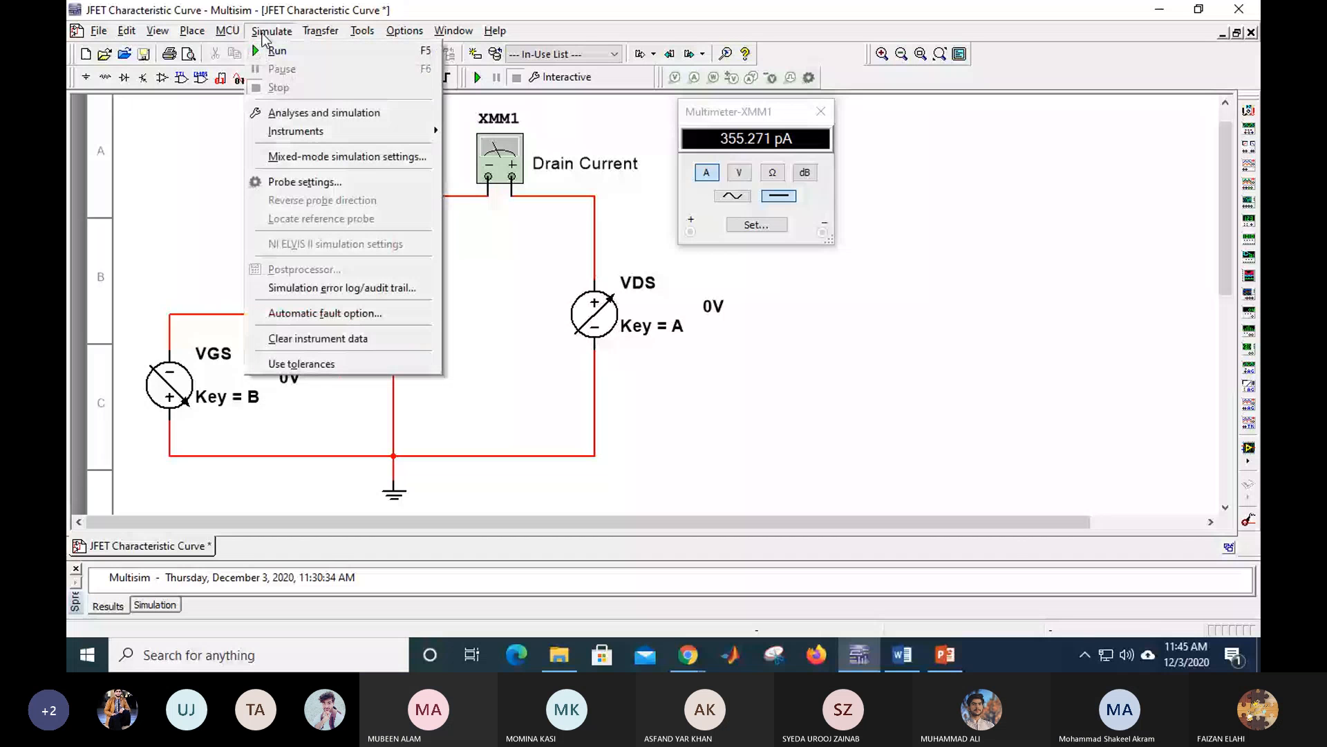
{"action": "left_click", "coordinate": [291, 113]}
{"action": "left_click", "coordinate": [1005, 37]}
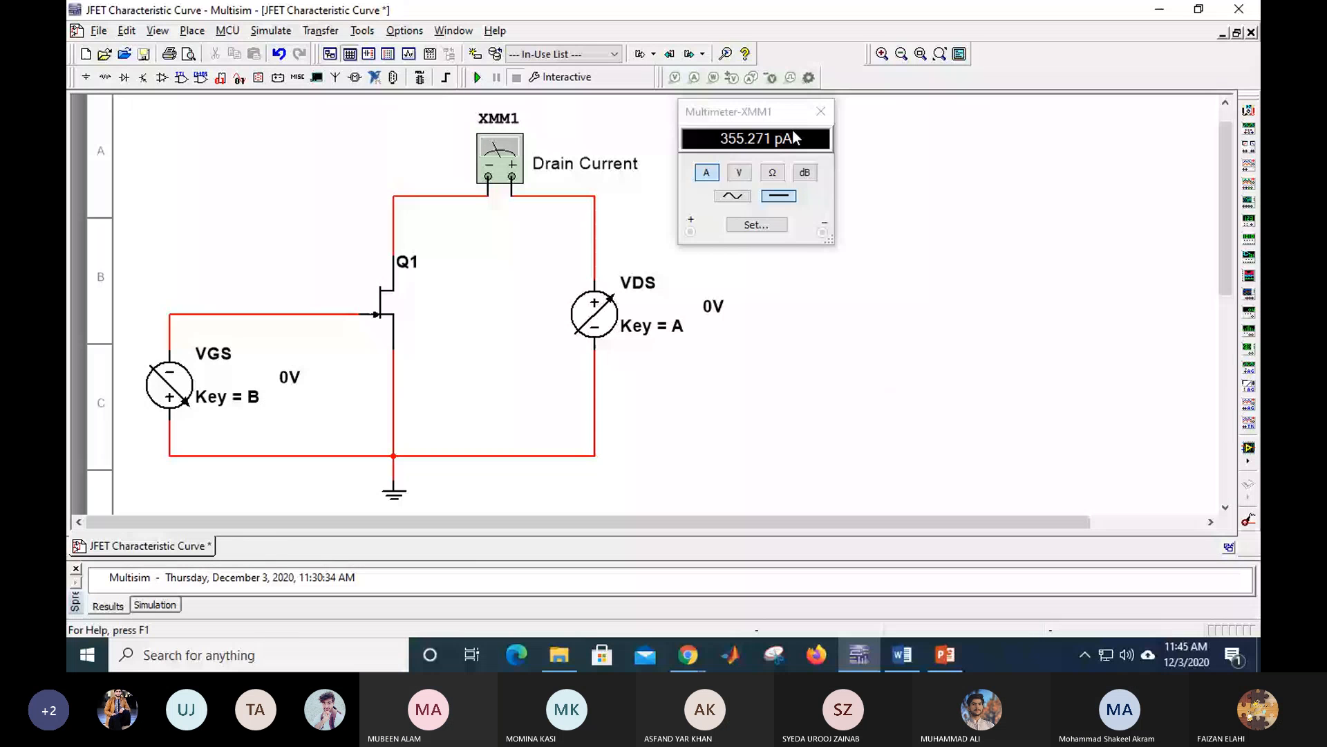
Step: Run the interactive simulation and move the multimeter readout down, just above the VDS source's voltage value
{"action": "left_click", "coordinate": [477, 78]}
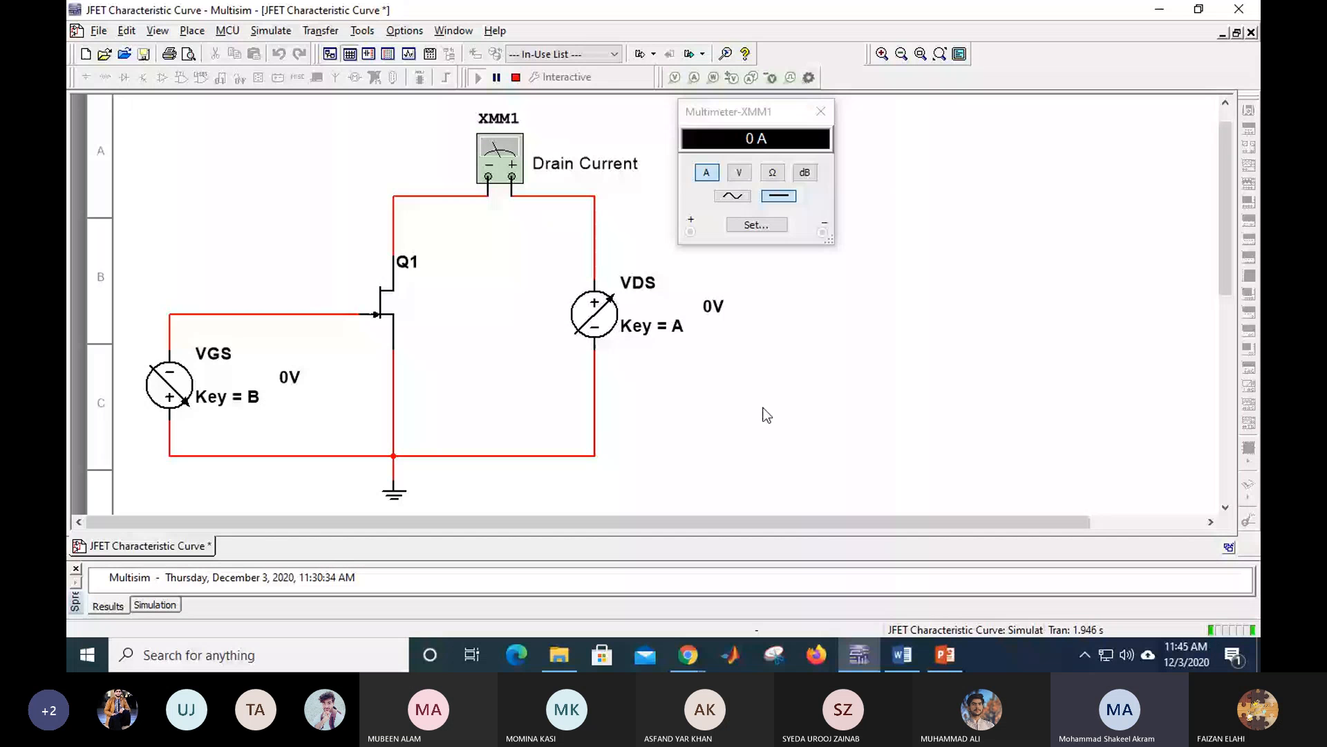
{"action": "left_click_drag", "start_coordinate": [760, 117], "coordinate": [831, 137]}
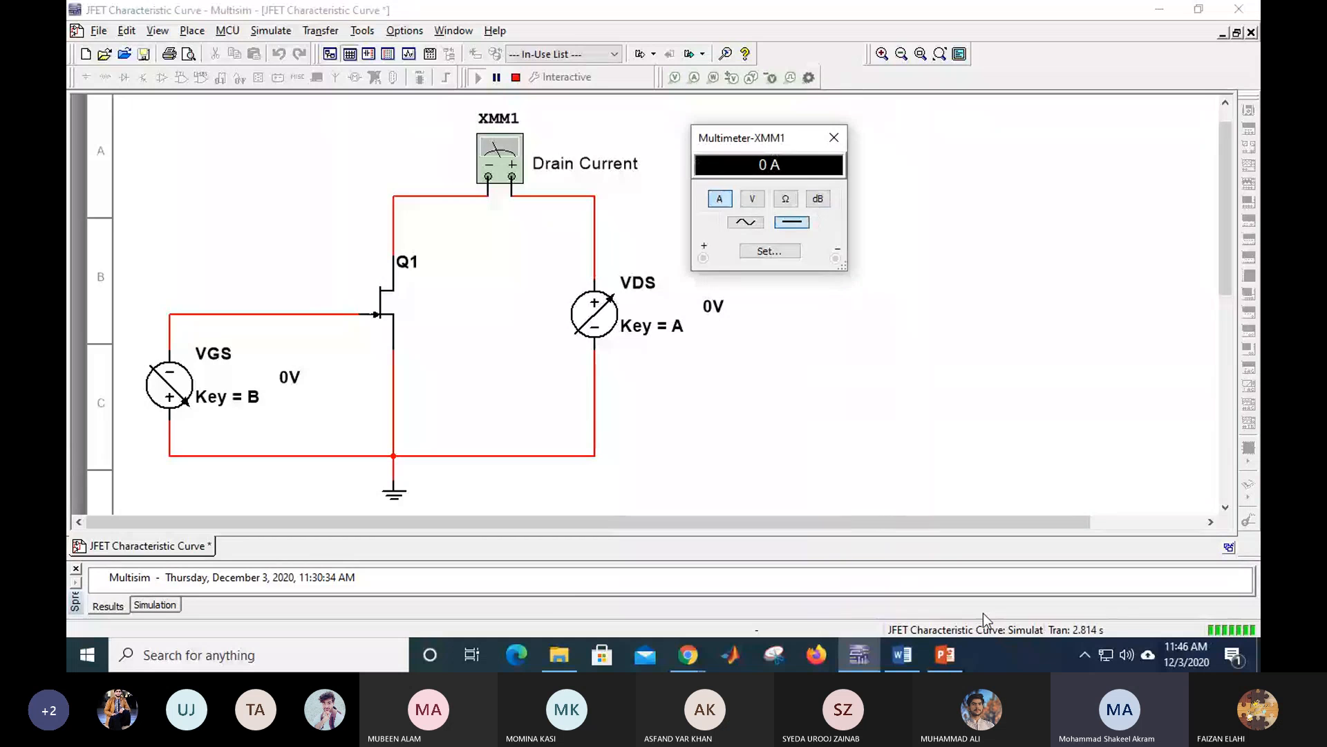
Step: Switch to PowerPoint to examine slide 8, the "Case (i) If VGS = 0" drain characteristic, and return to the running Multisim circuit
{"action": "left_click", "coordinate": [951, 665]}
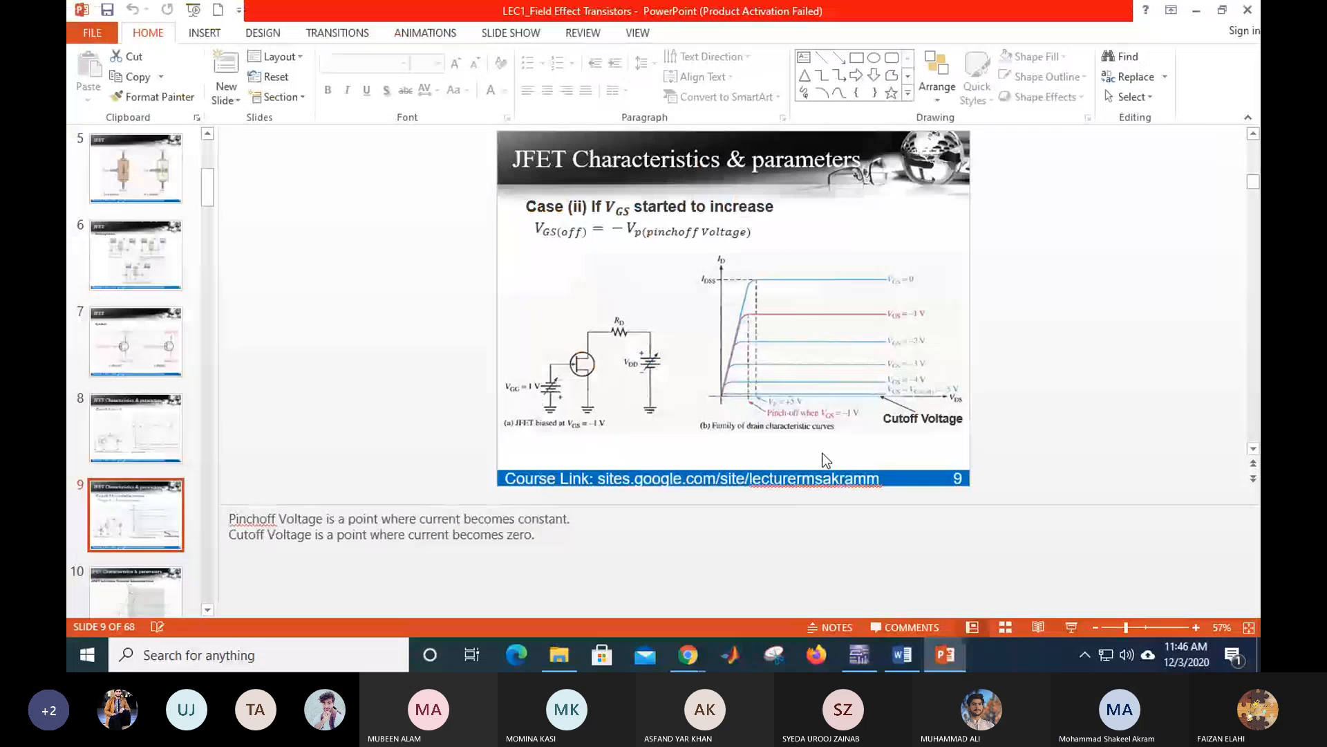
{"action": "scroll", "coordinate": [823, 454], "scroll_direction": "up", "scroll_amount": 1}
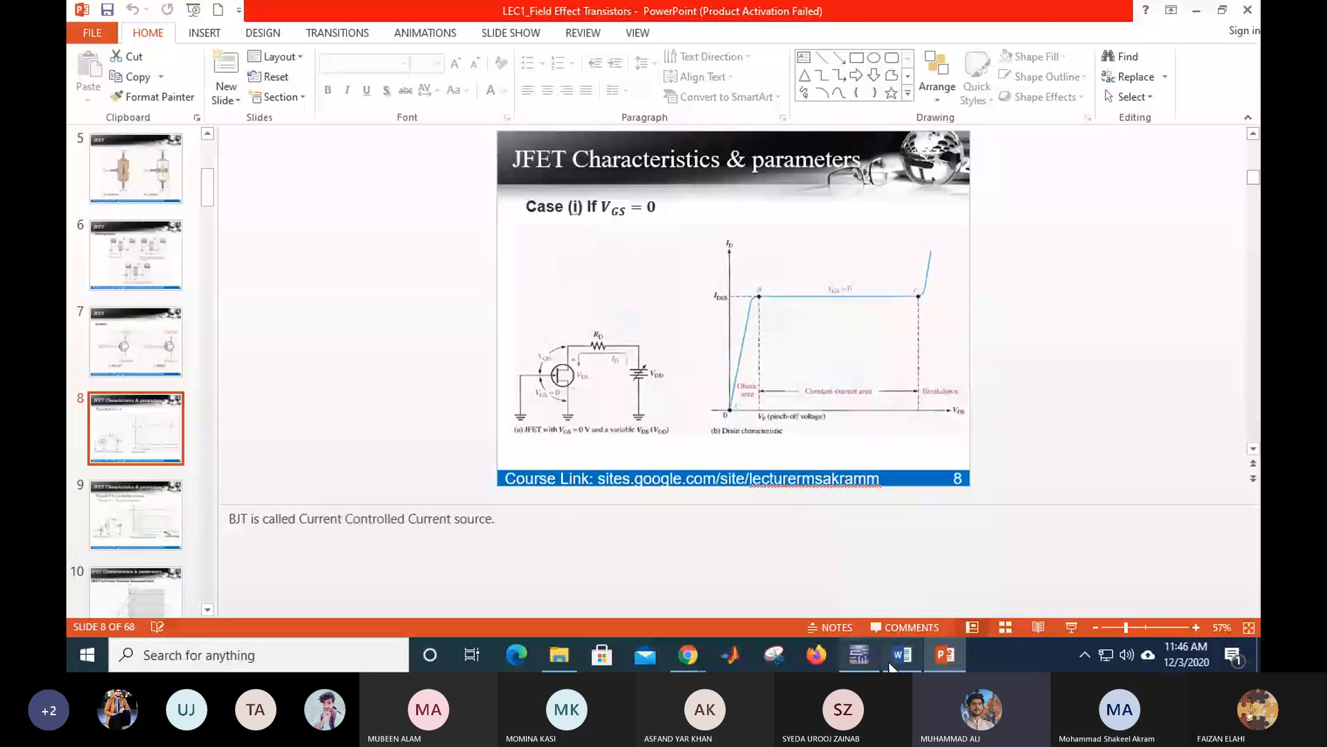
{"action": "left_click", "coordinate": [859, 655]}
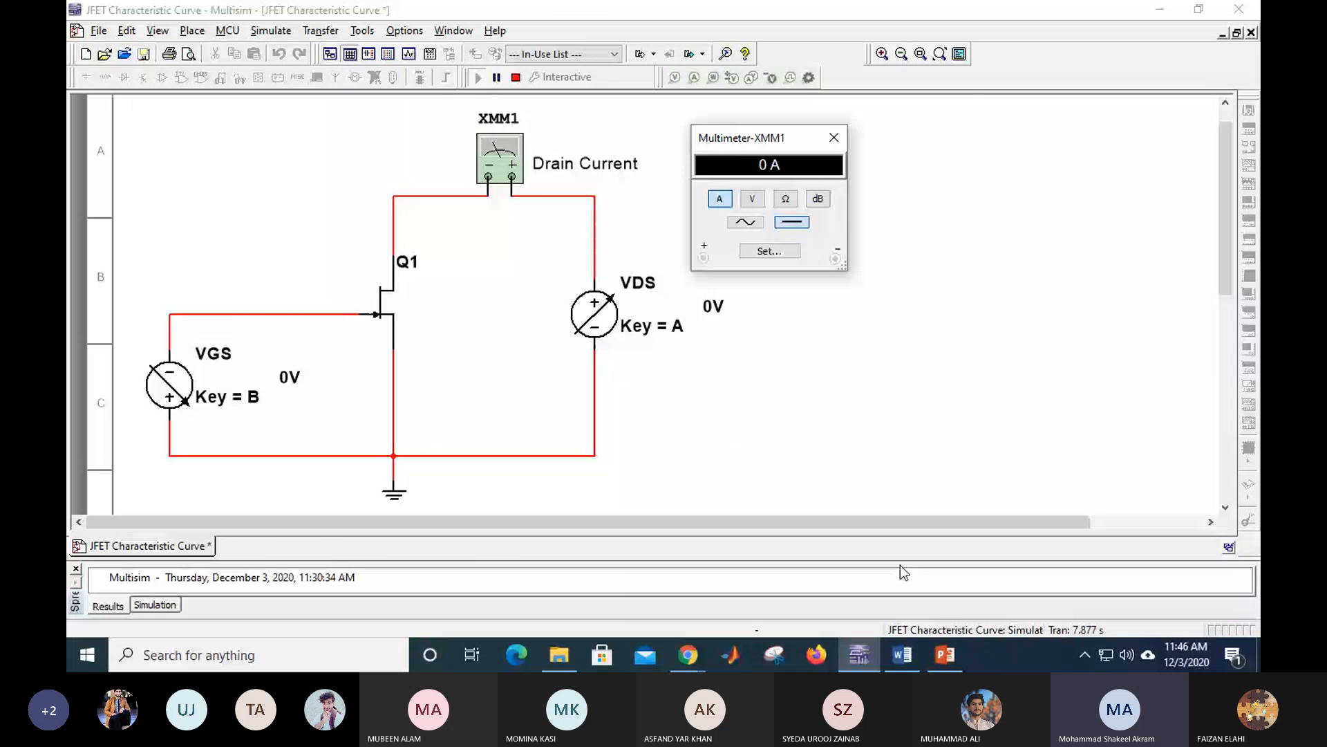
{"action": "left_click", "coordinate": [945, 655]}
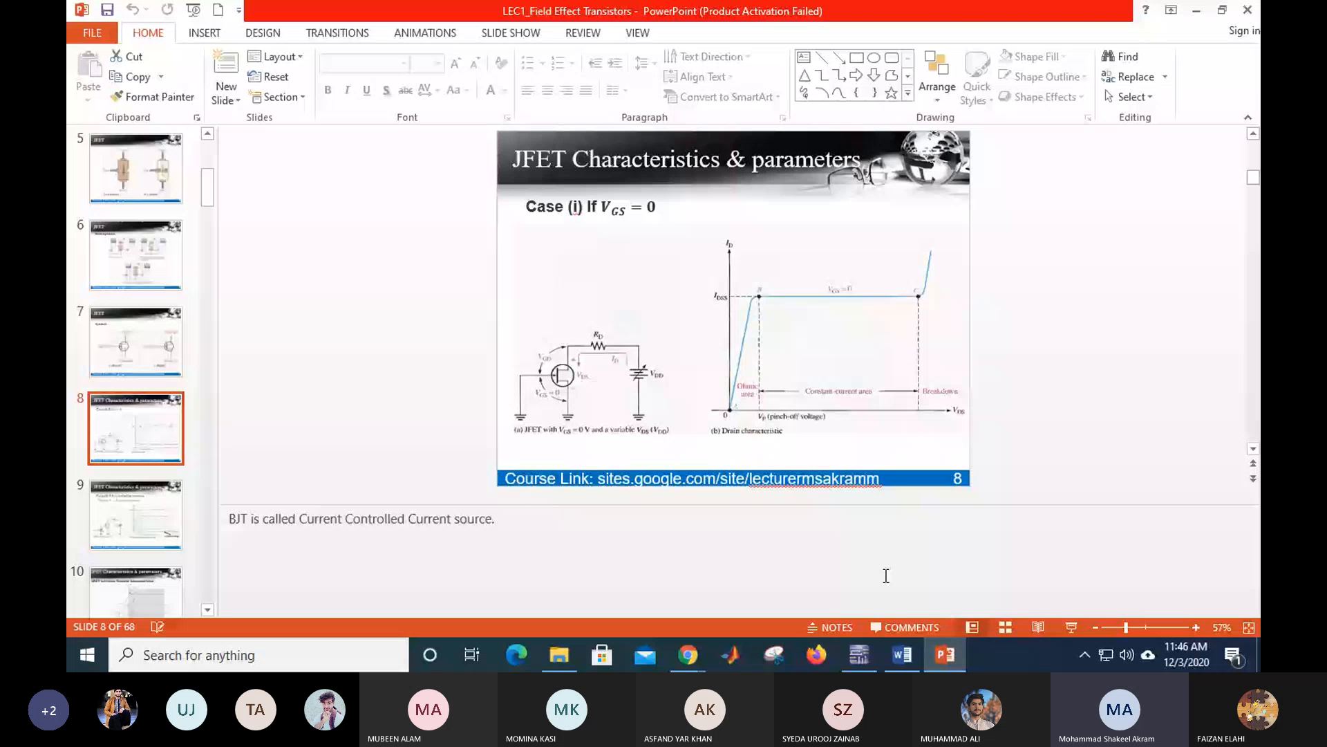
{"action": "key", "text": "alt+Tab"}
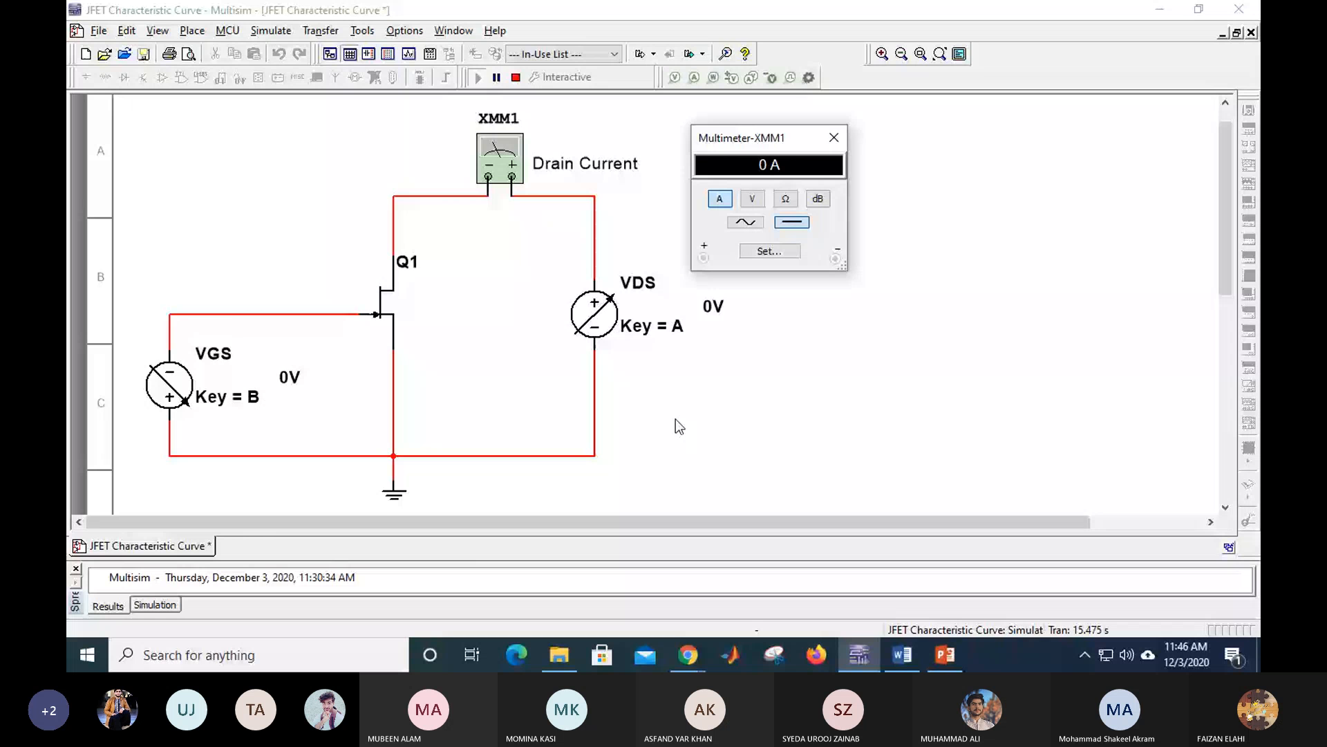
{"action": "left_click", "coordinate": [678, 425]}
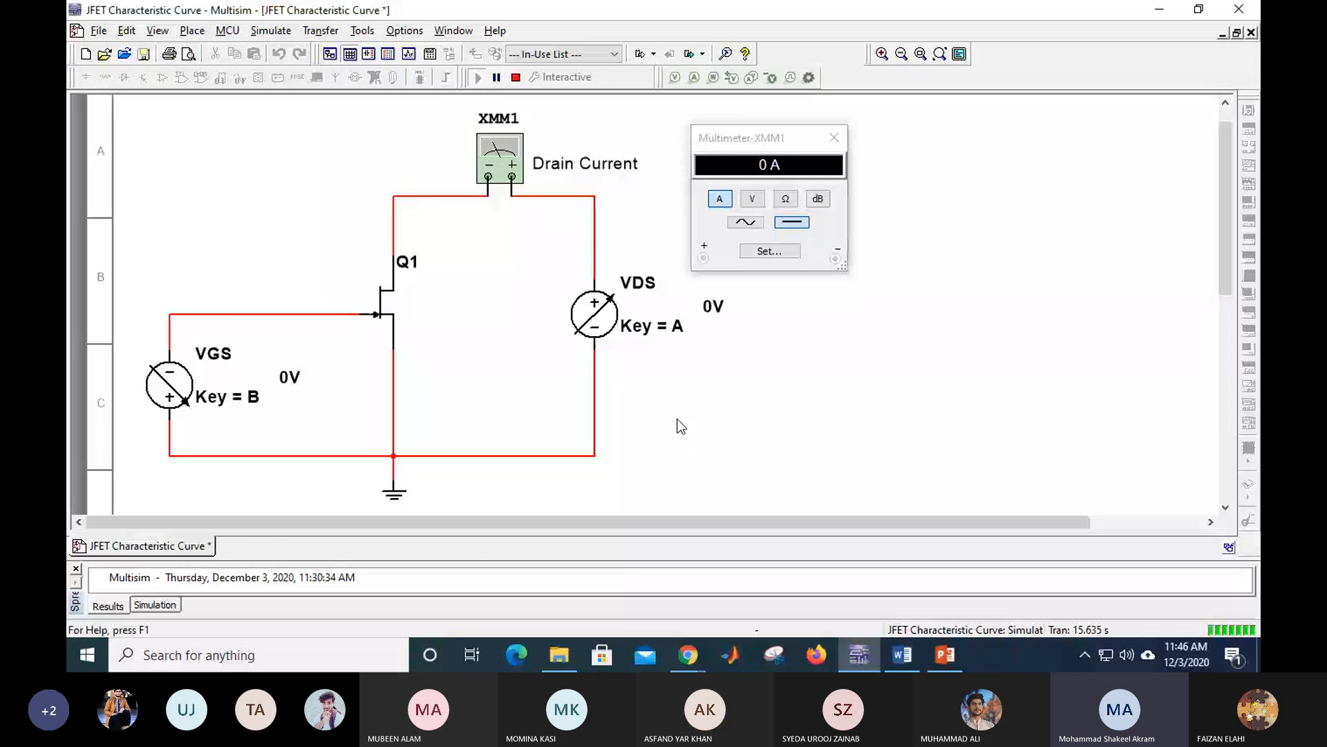
Step: Raise VDS in two increments to 1.2 V with VGS at 0 V, and reset VDS to 0 V
{"action": "key", "text": "a"}
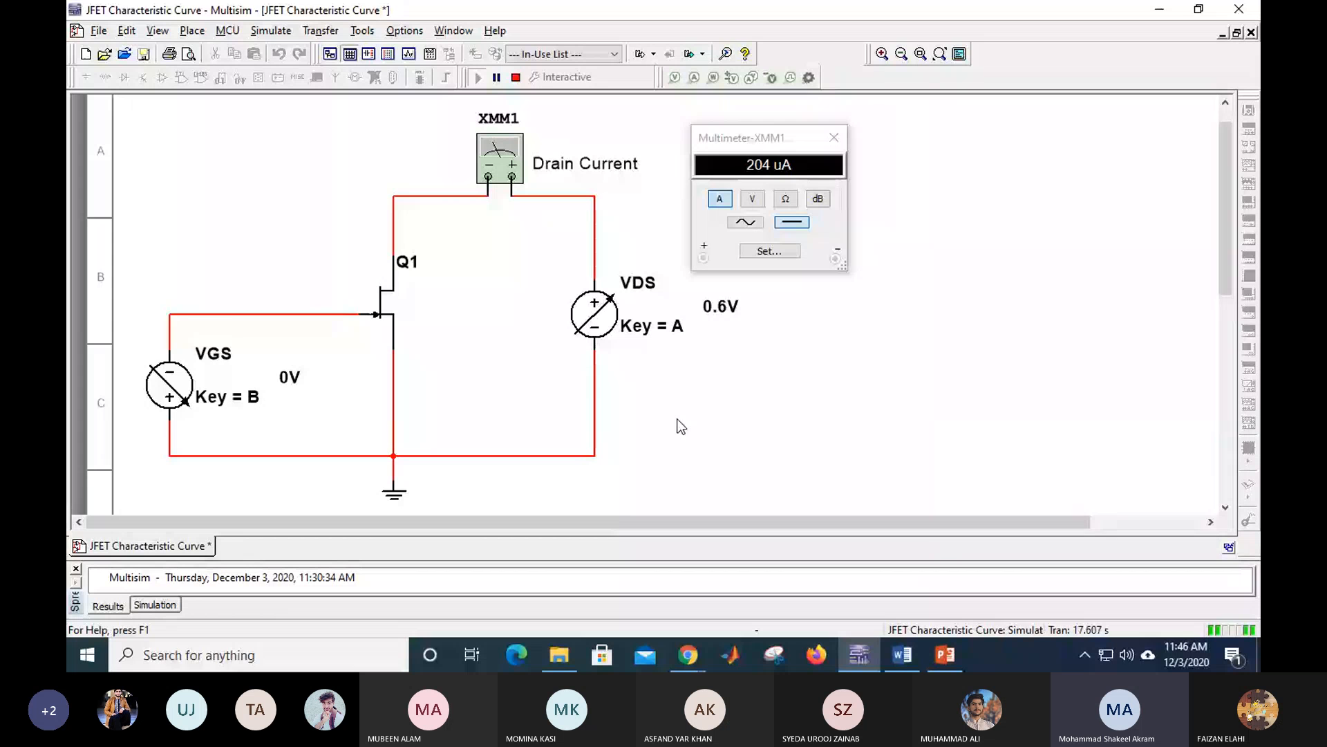
{"action": "key", "text": "a"}
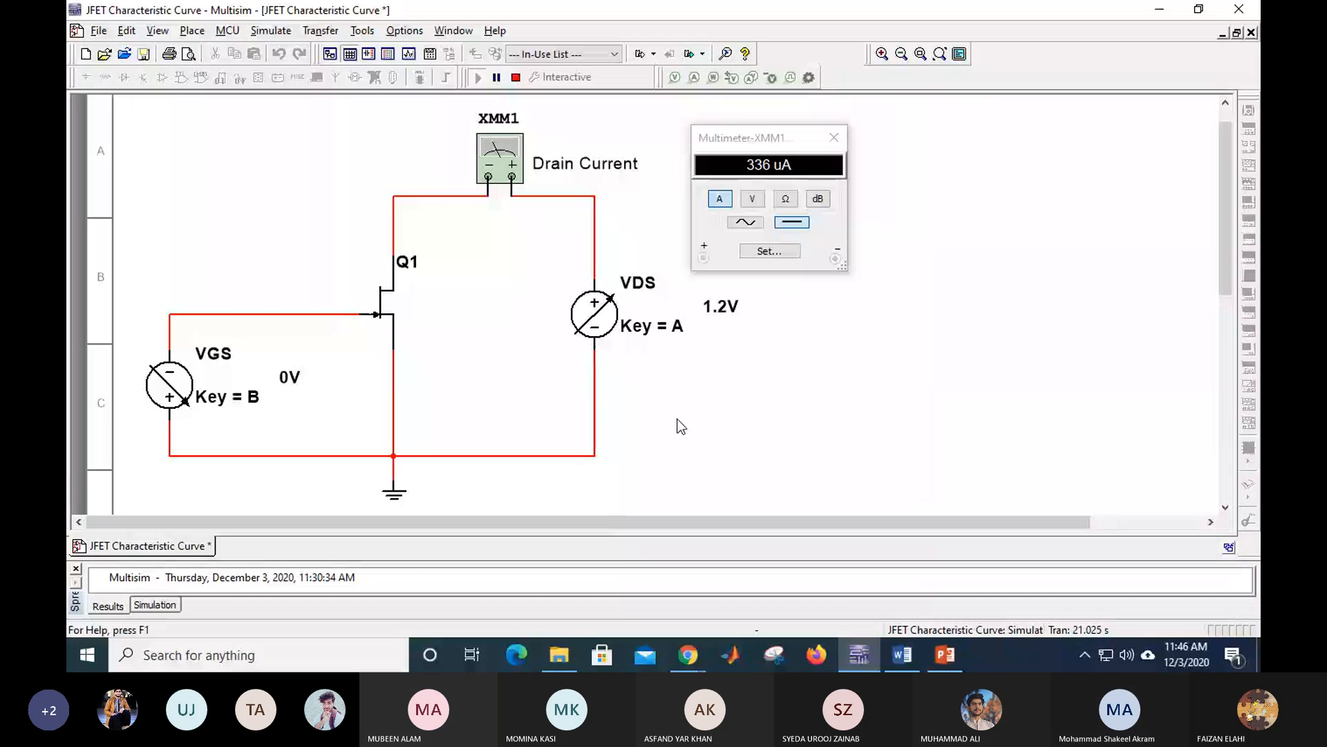
{"action": "mouse_move", "coordinate": [710, 309]}
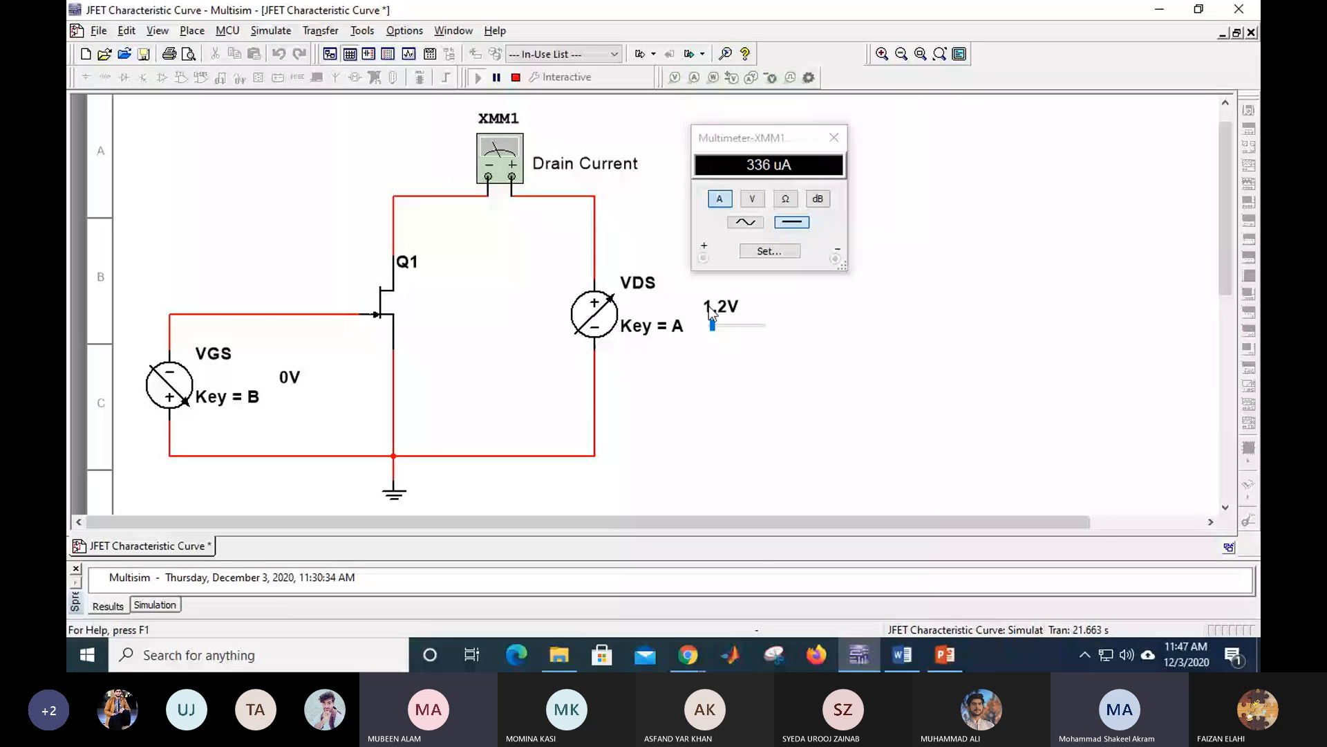
{"action": "left_click_drag", "start_coordinate": [712, 325], "coordinate": [705, 325]}
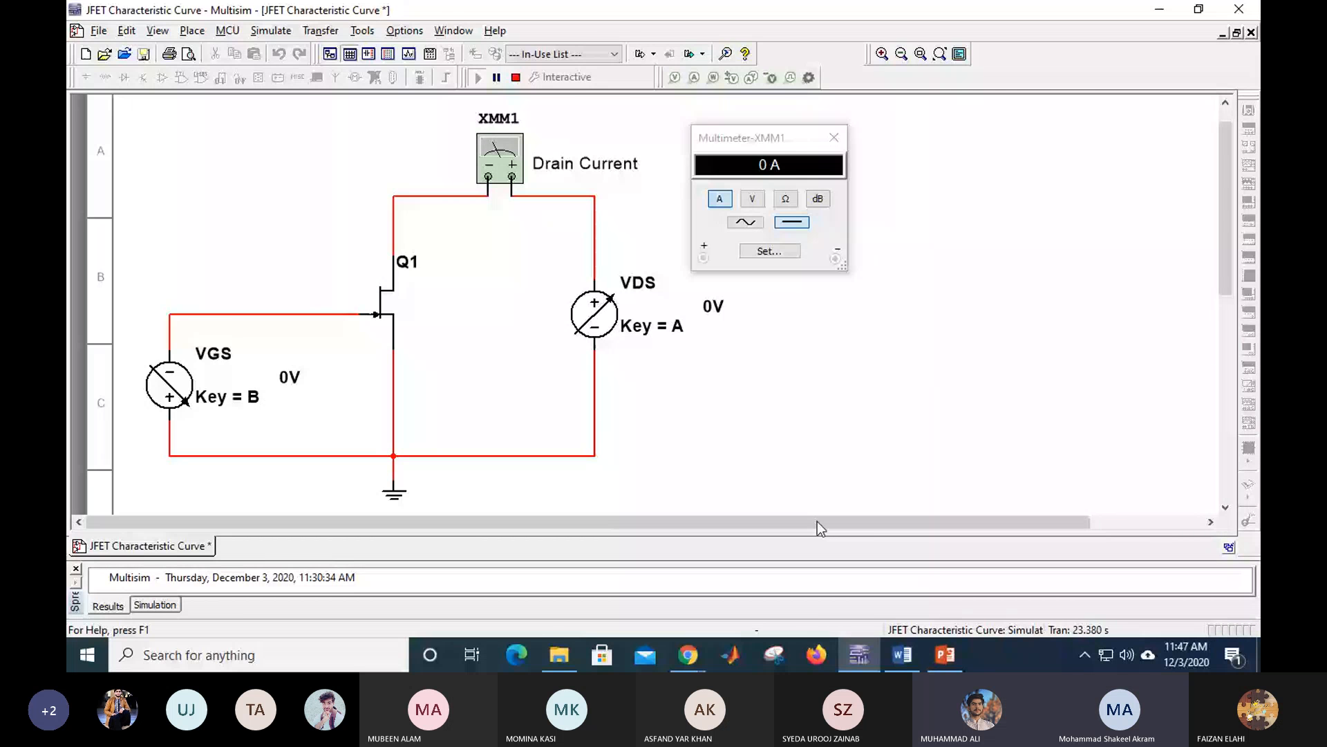
Step: Examine the VGS = 0 drain characteristic in PowerPoint enlarged to 70%, and return to the Multisim circuit
{"action": "key", "text": "alt+Tab"}
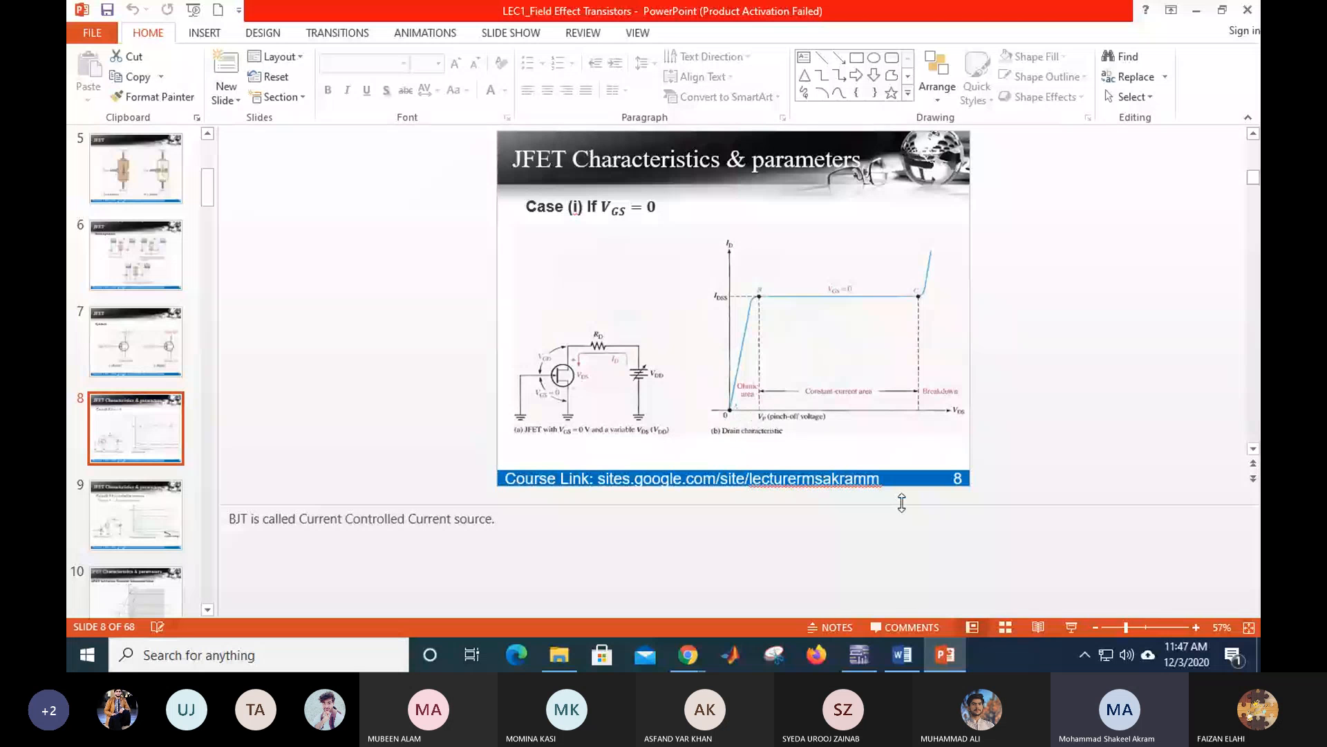
{"action": "scroll", "coordinate": [902, 503], "scroll_direction": "up", "scroll_amount": 2, "text": "ctrl"}
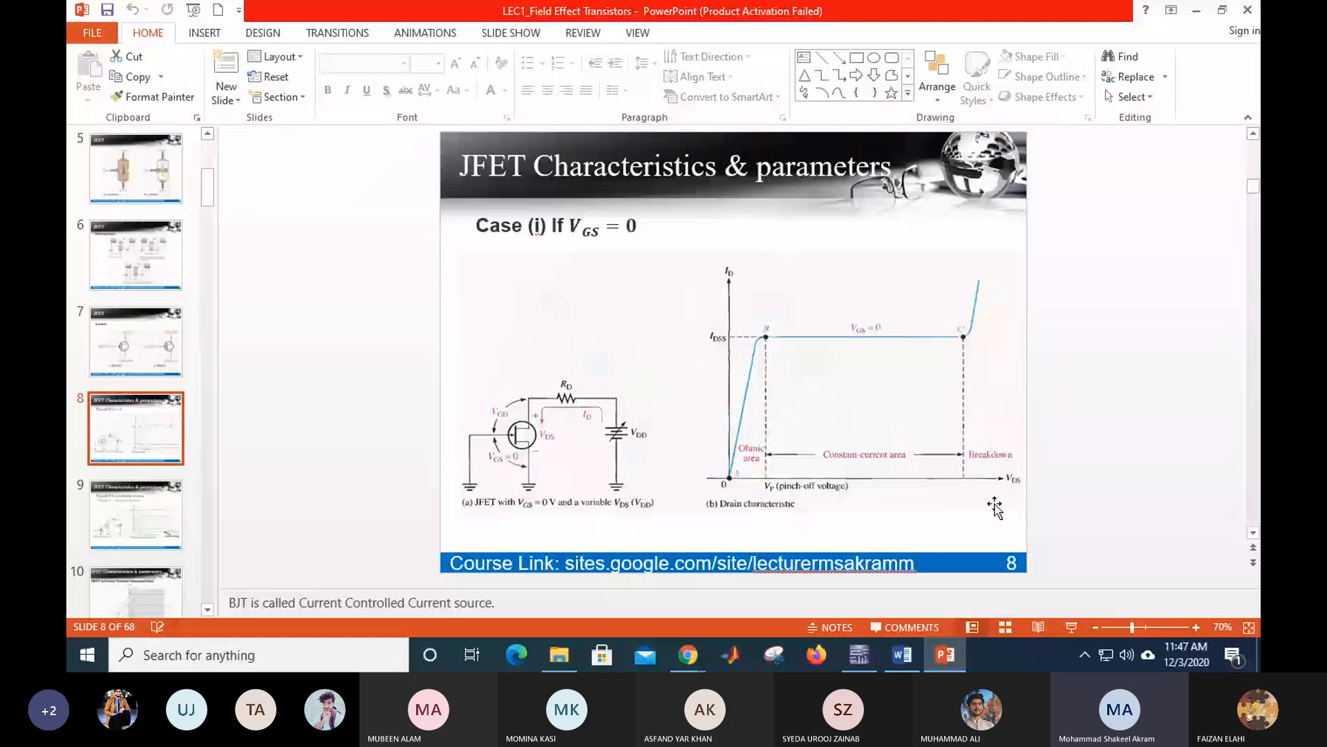
{"action": "left_click", "coordinate": [869, 650]}
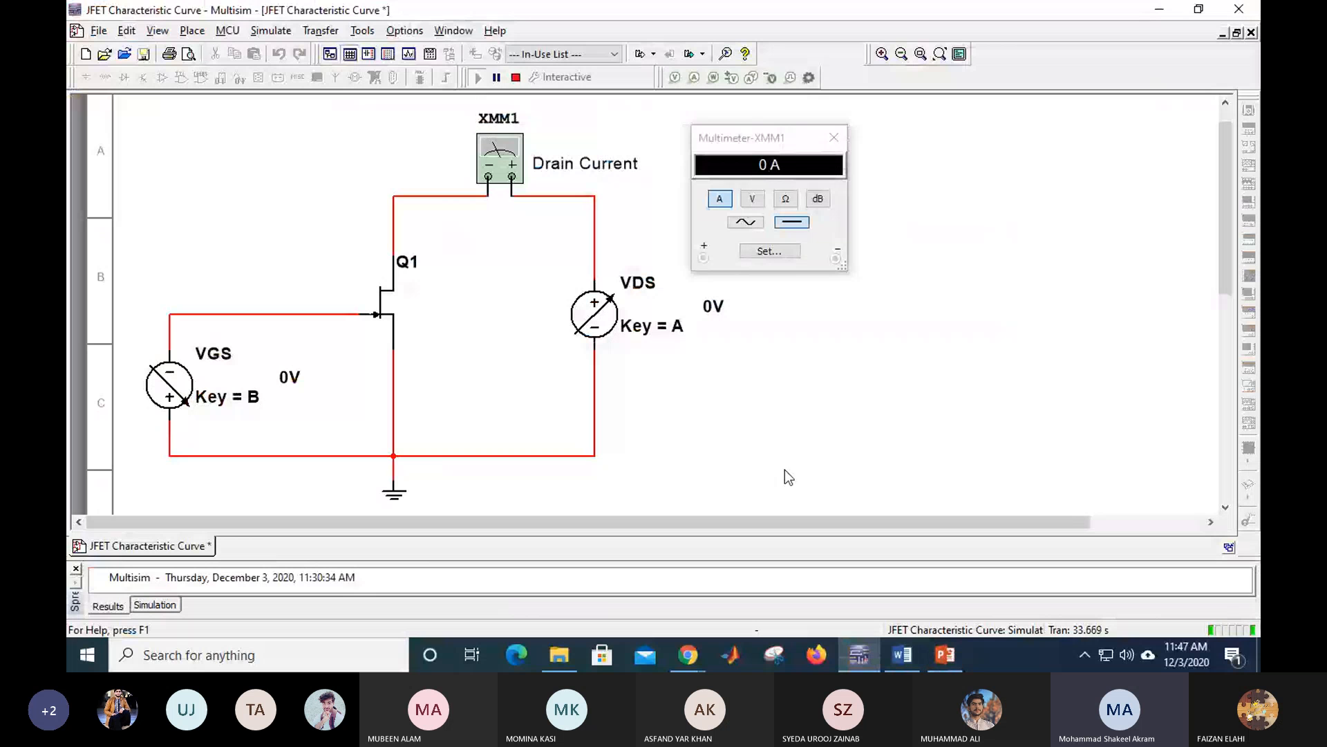
Step: Raise VDS in 0.6 V increments to 2.4 V with VGS at 0 V, reading the drain current at each increment
{"action": "key", "text": "a"}
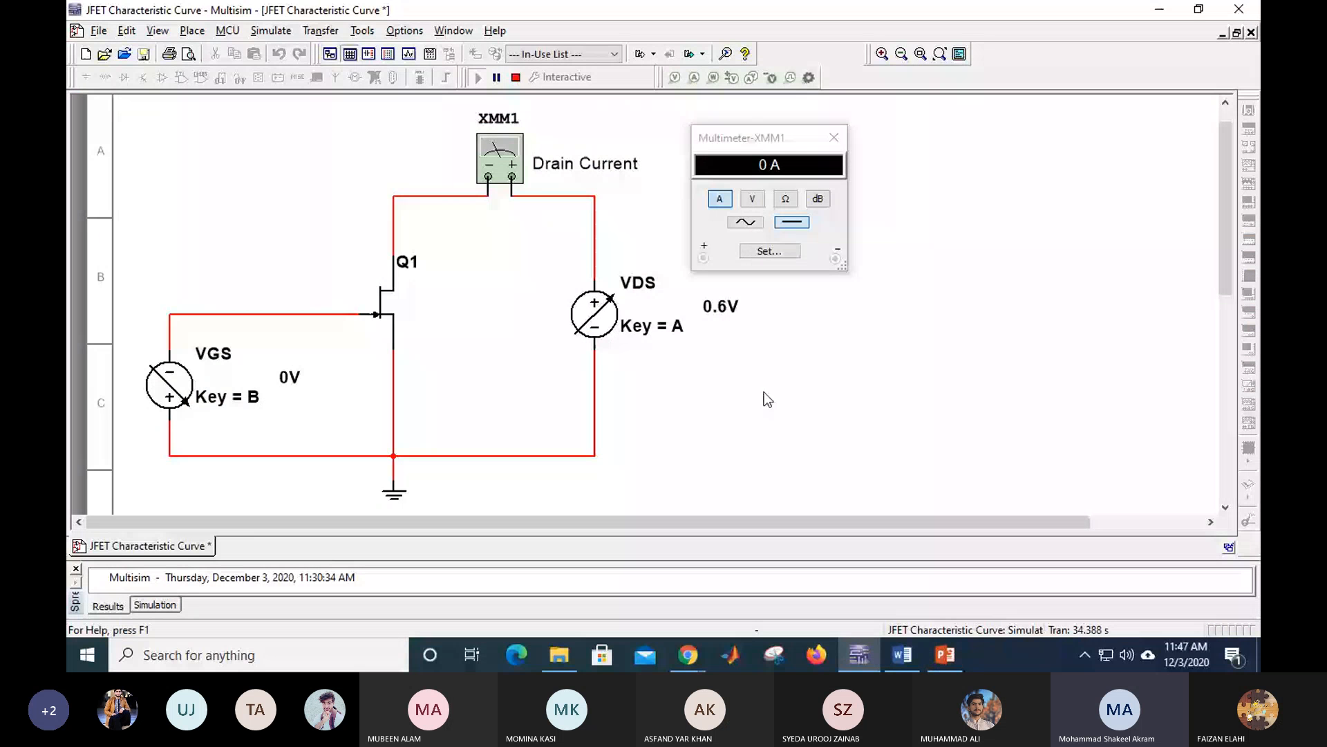
{"action": "mouse_move", "coordinate": [703, 311]}
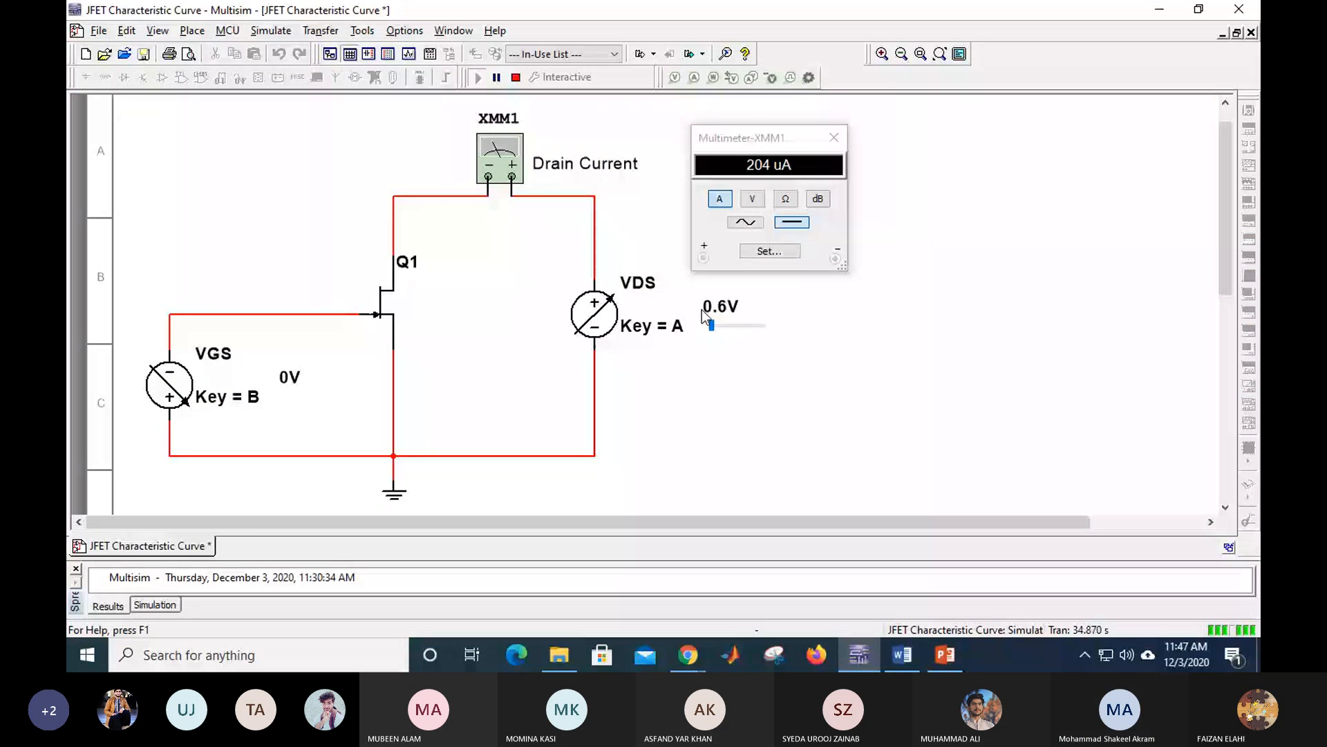
{"action": "mouse_move", "coordinate": [283, 394]}
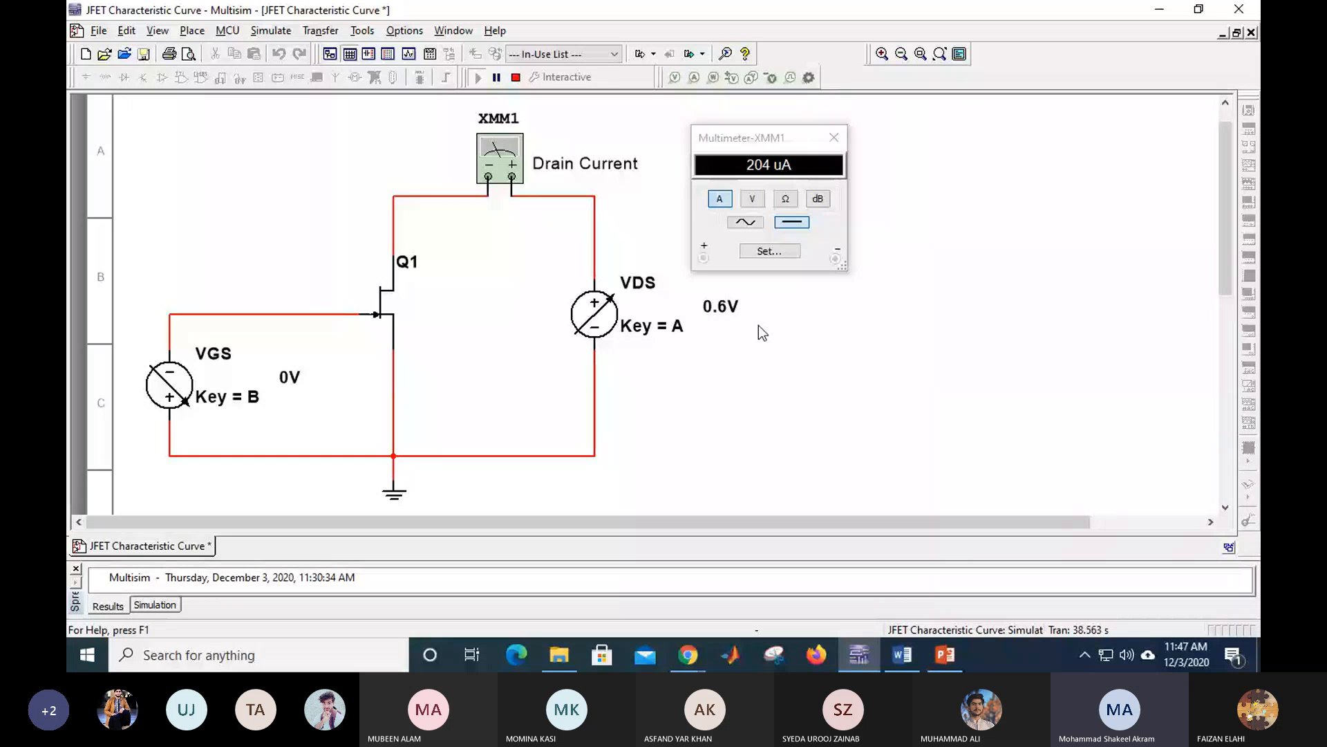
{"action": "key", "text": "a"}
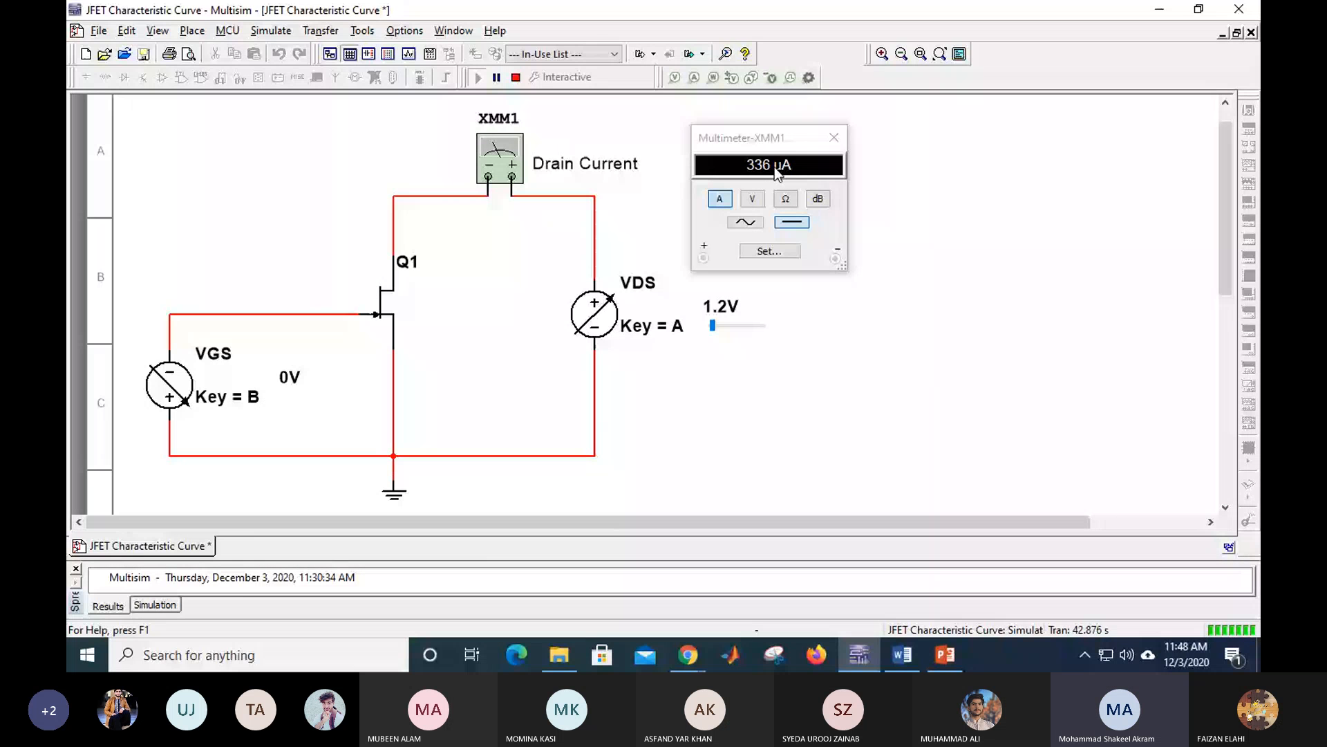
{"action": "key", "text": "a"}
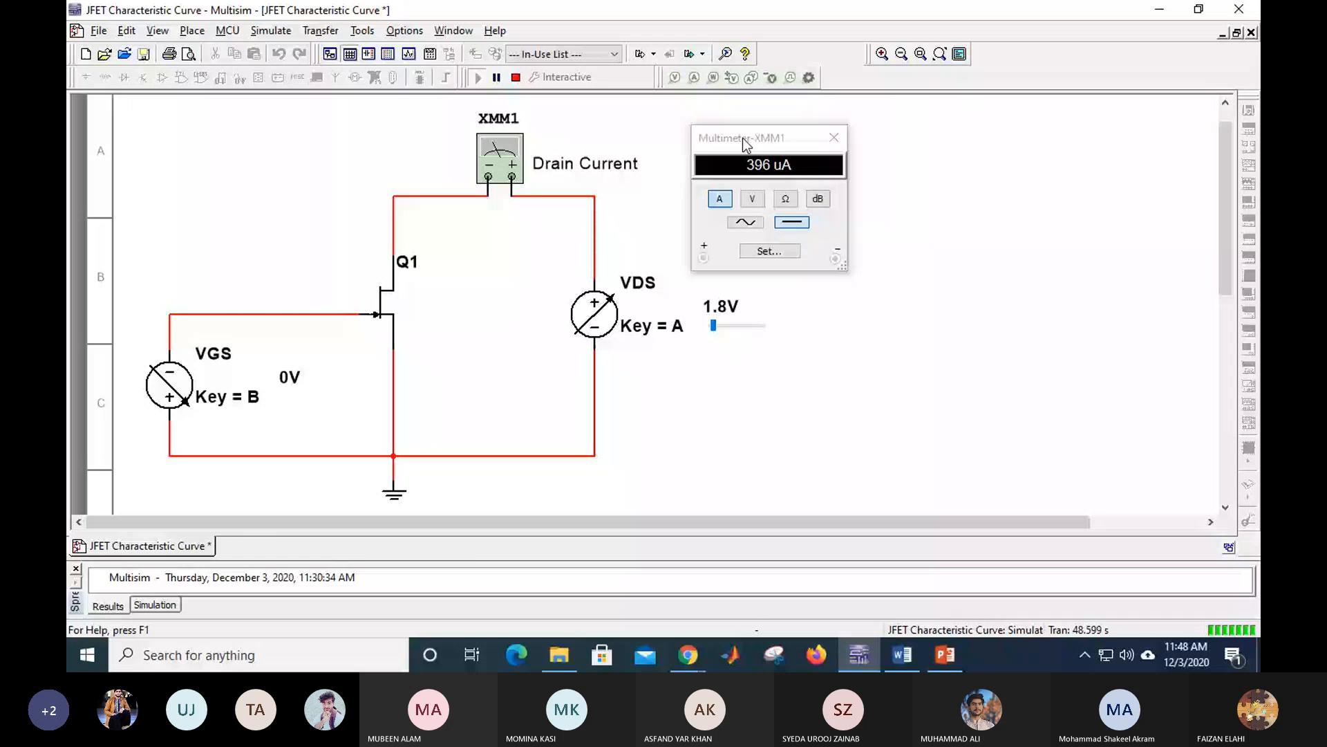
{"action": "key", "text": "a"}
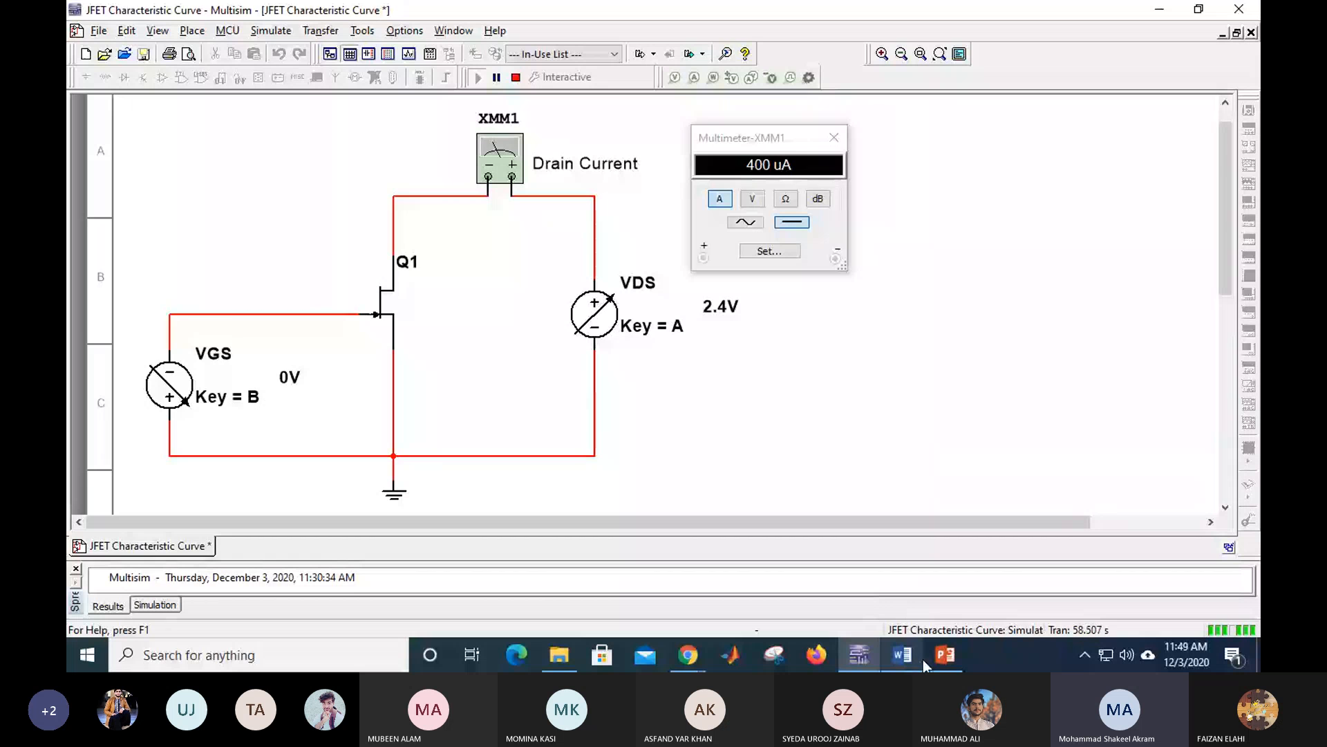
Step: Compare the reading with the VGS = 0 drain characteristic slide in PowerPoint, and raise VDS to 3 V in the Multisim circuit
{"action": "left_click", "coordinate": [941, 657]}
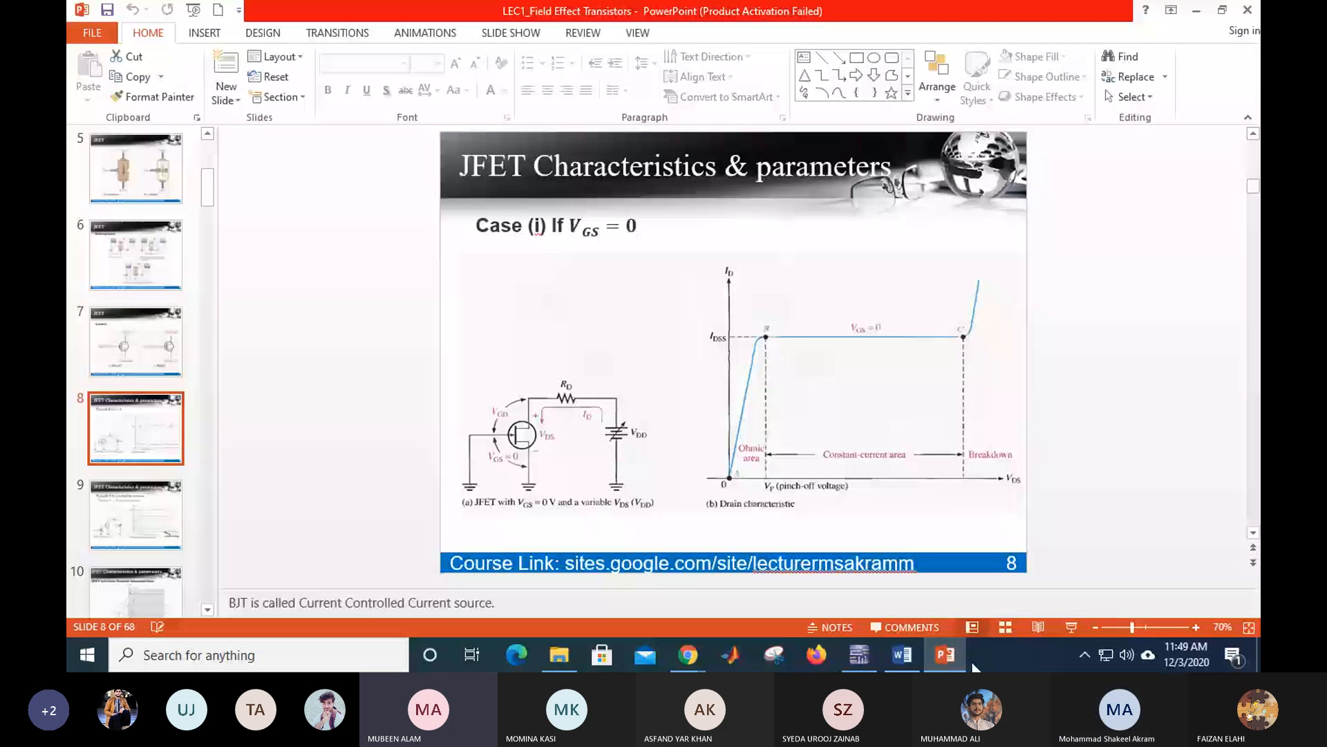
{"action": "left_click", "coordinate": [860, 655]}
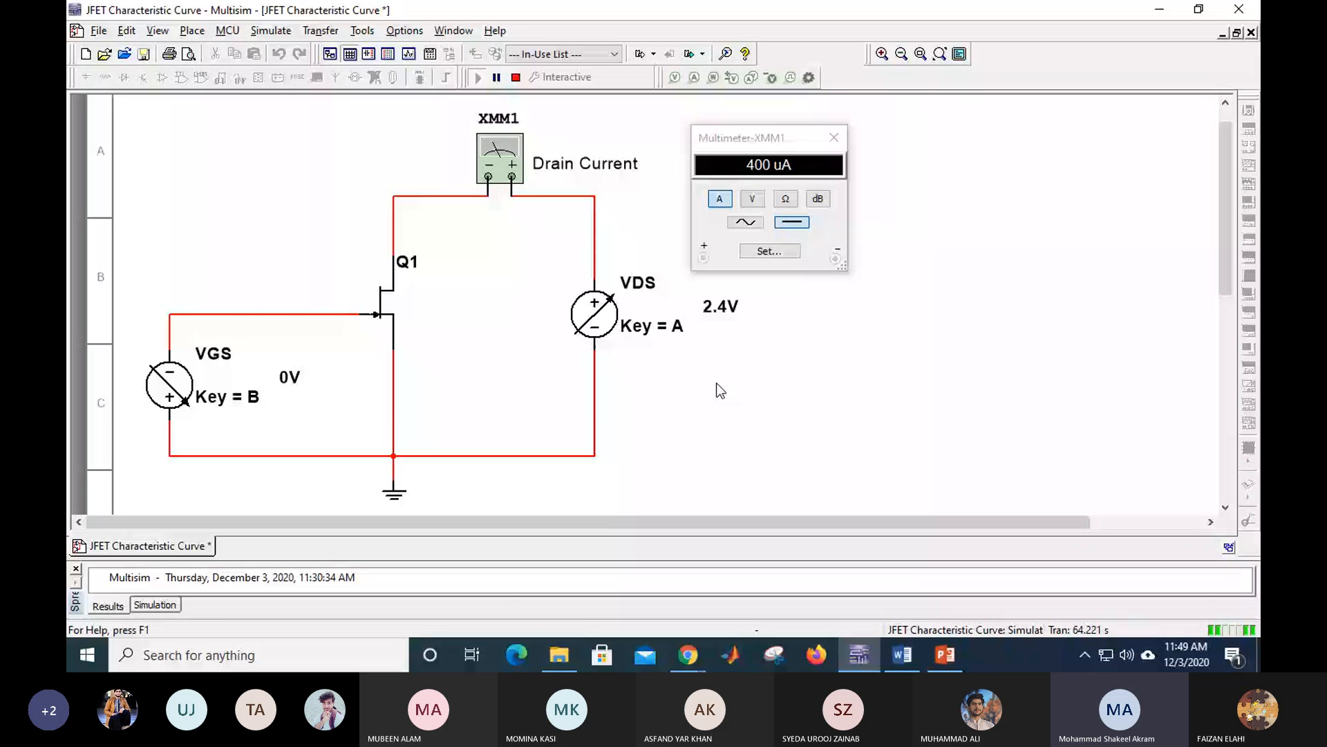
{"action": "key", "text": "a"}
{"action": "mouse_move", "coordinate": [710, 317]}
Step: Place the text note "2.4V 400uA" in the empty schematic area beside the multimeter
{"action": "right_click", "coordinate": [916, 243]}
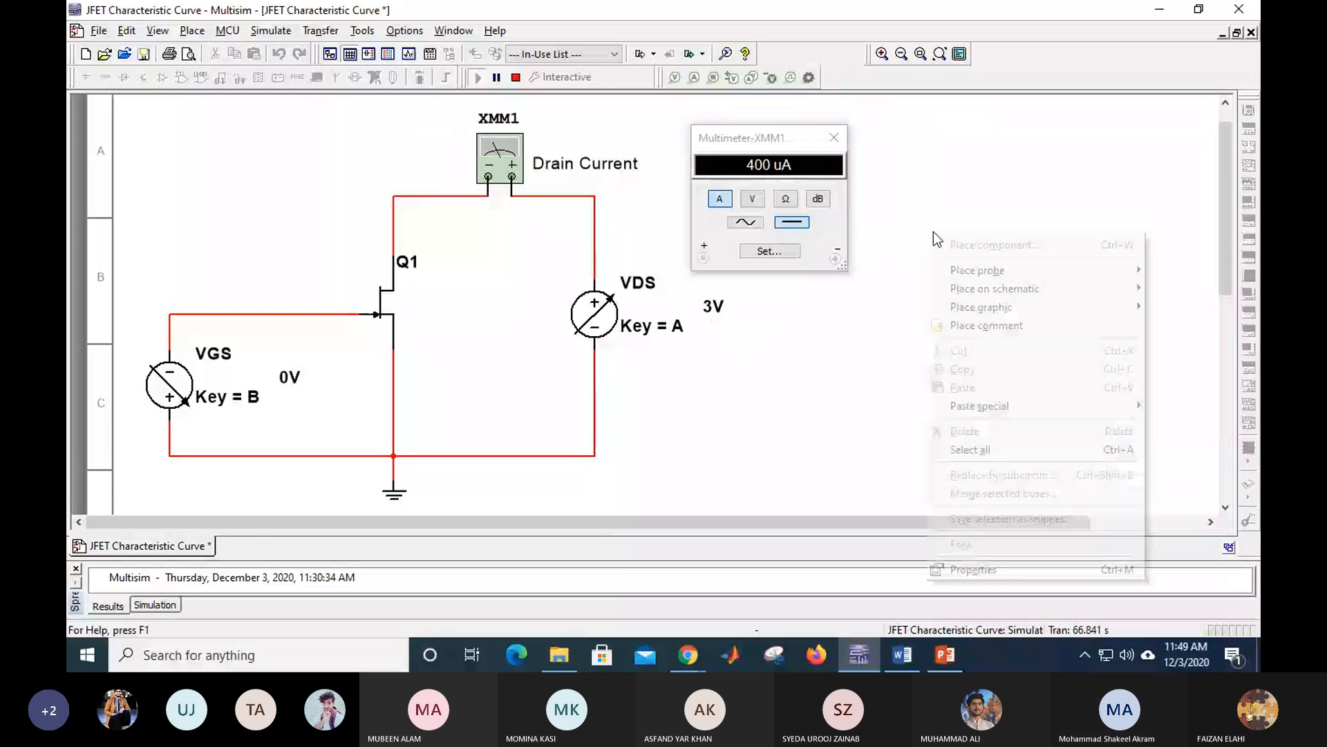
{"action": "mouse_move", "coordinate": [986, 305]}
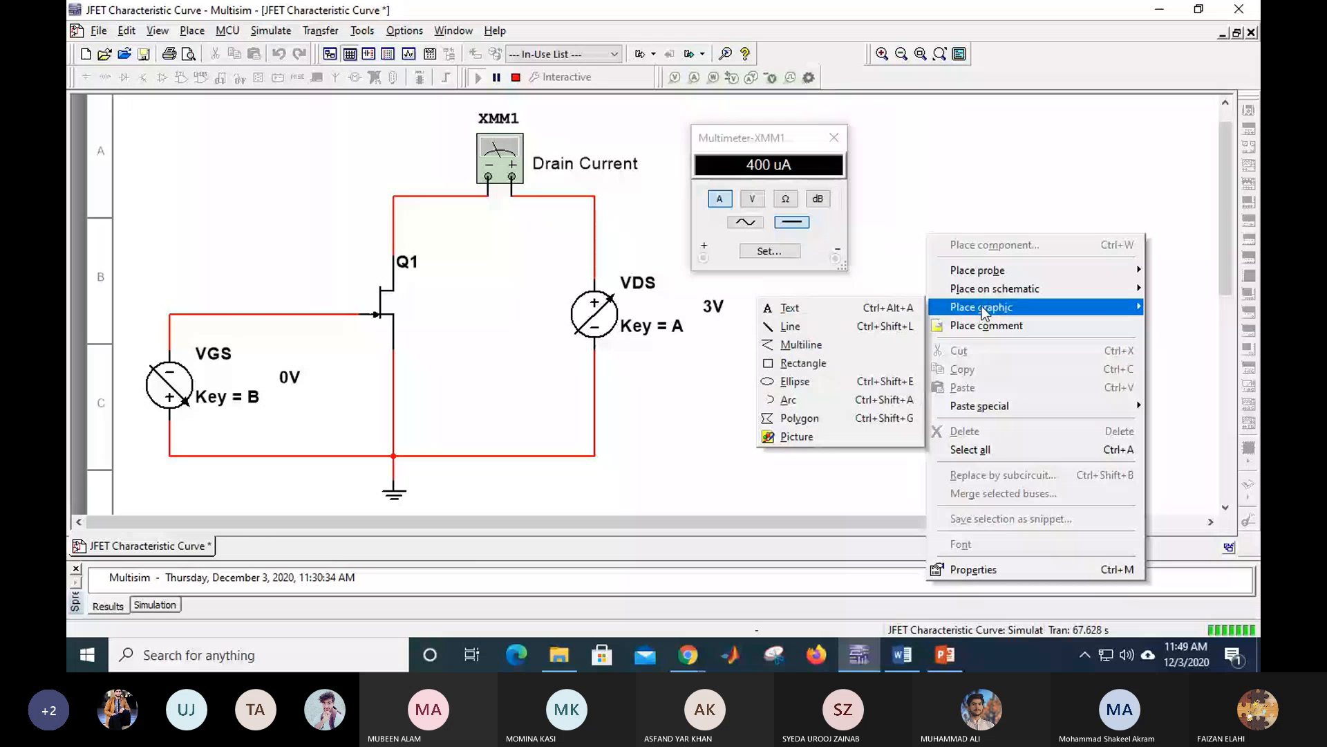
{"action": "left_click", "coordinate": [919, 307]}
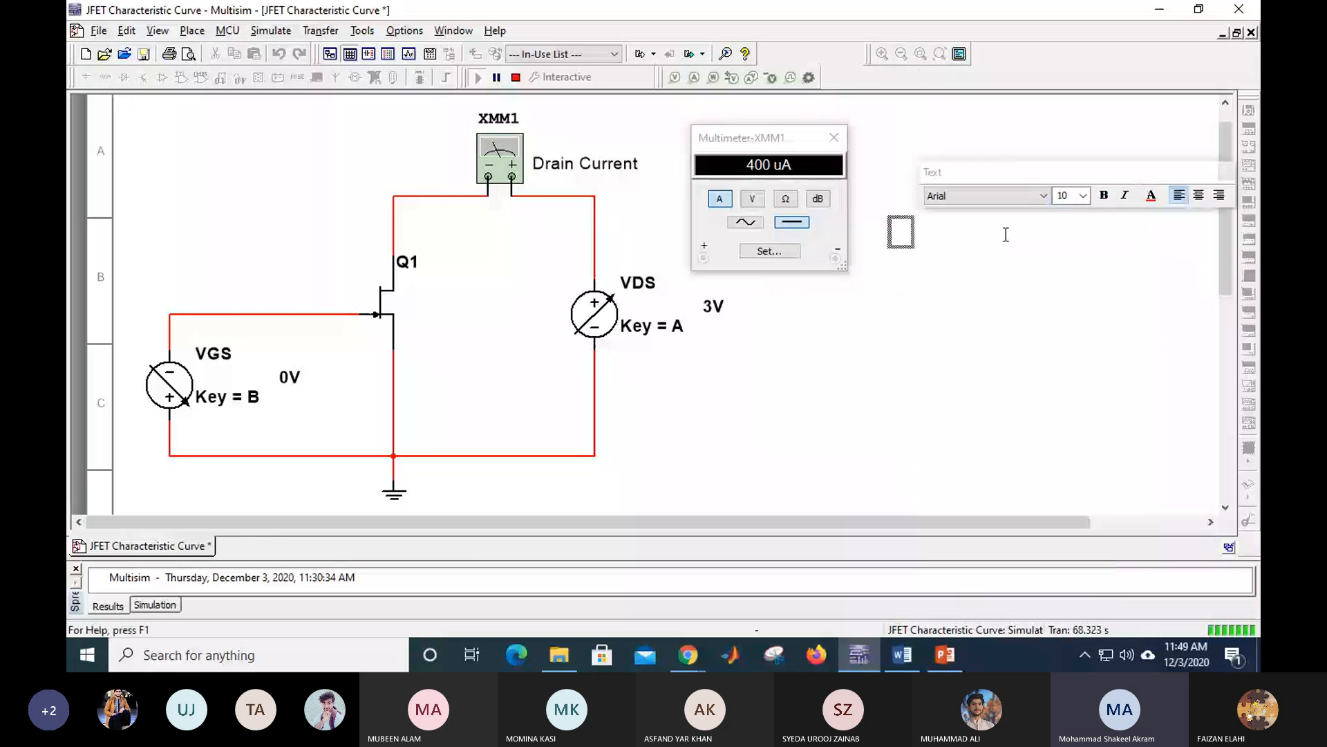
{"action": "type", "text": "2.4"}
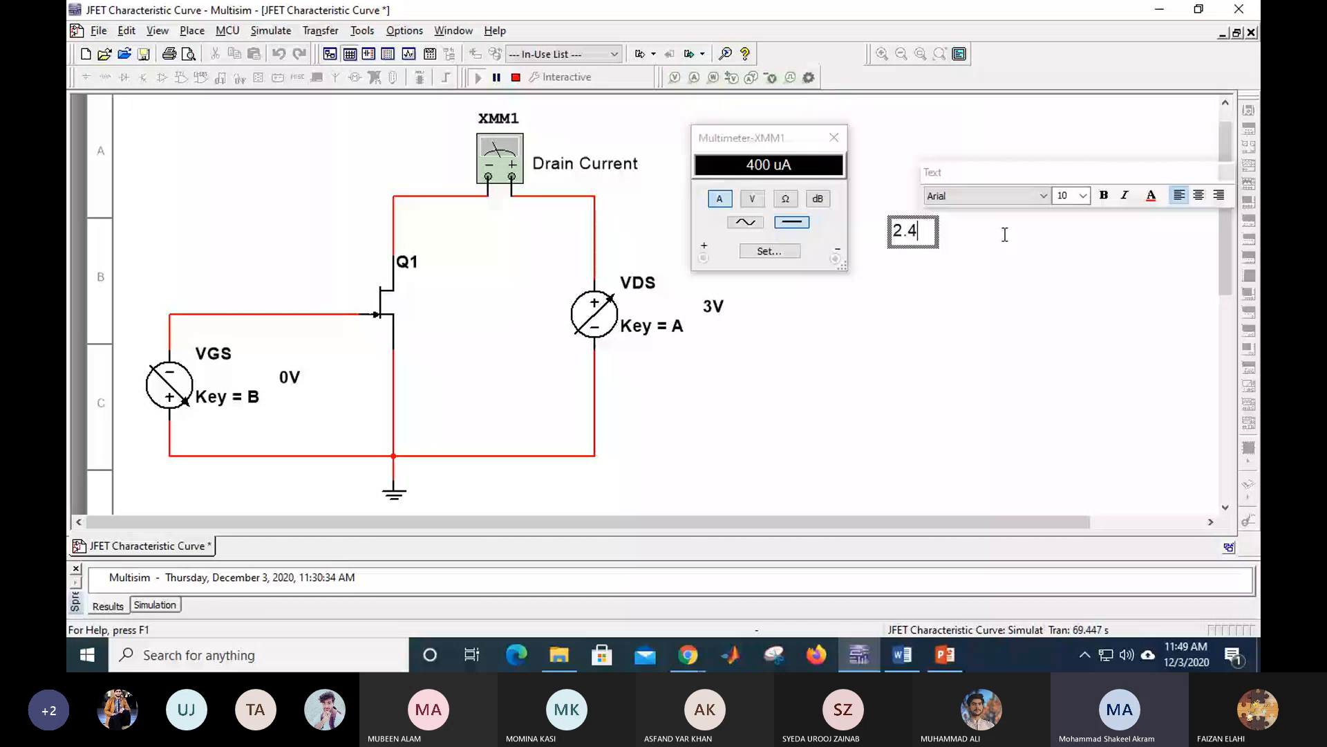
{"action": "type", "text": "V"}
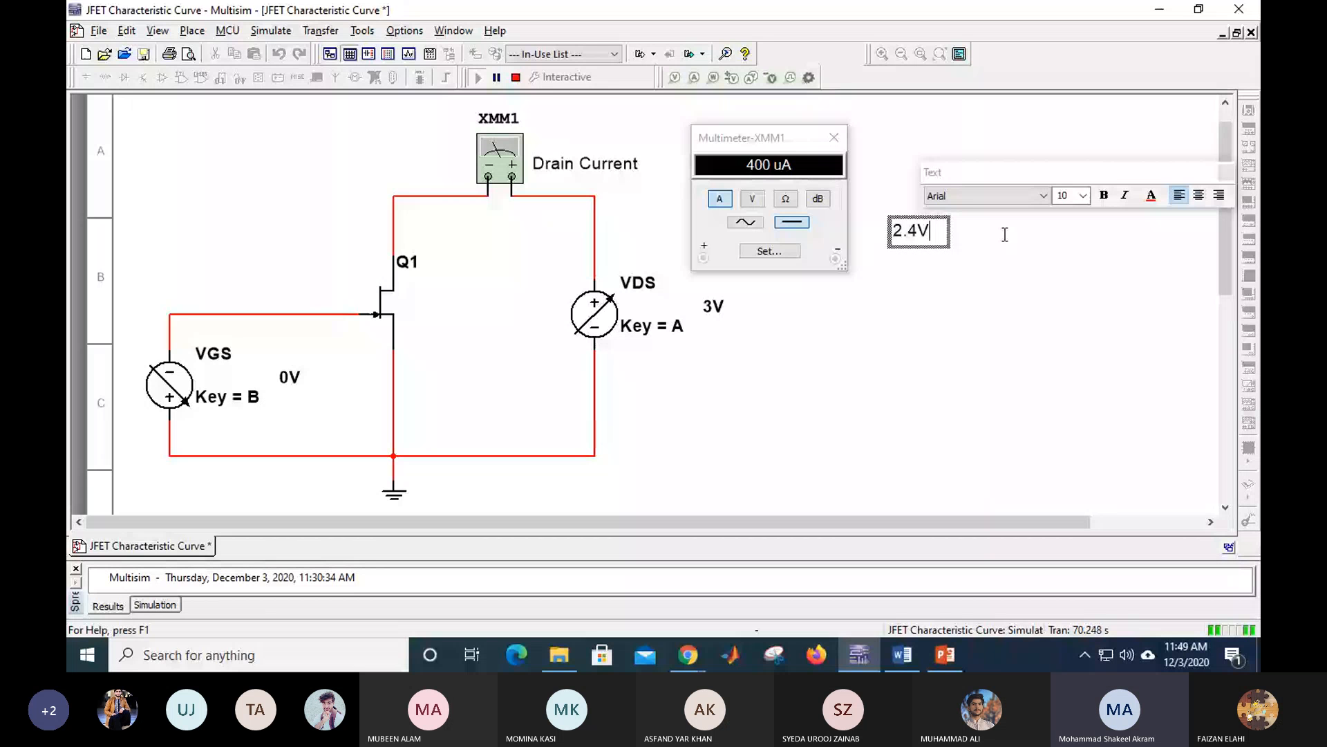
{"action": "type", "text": "    400uA"}
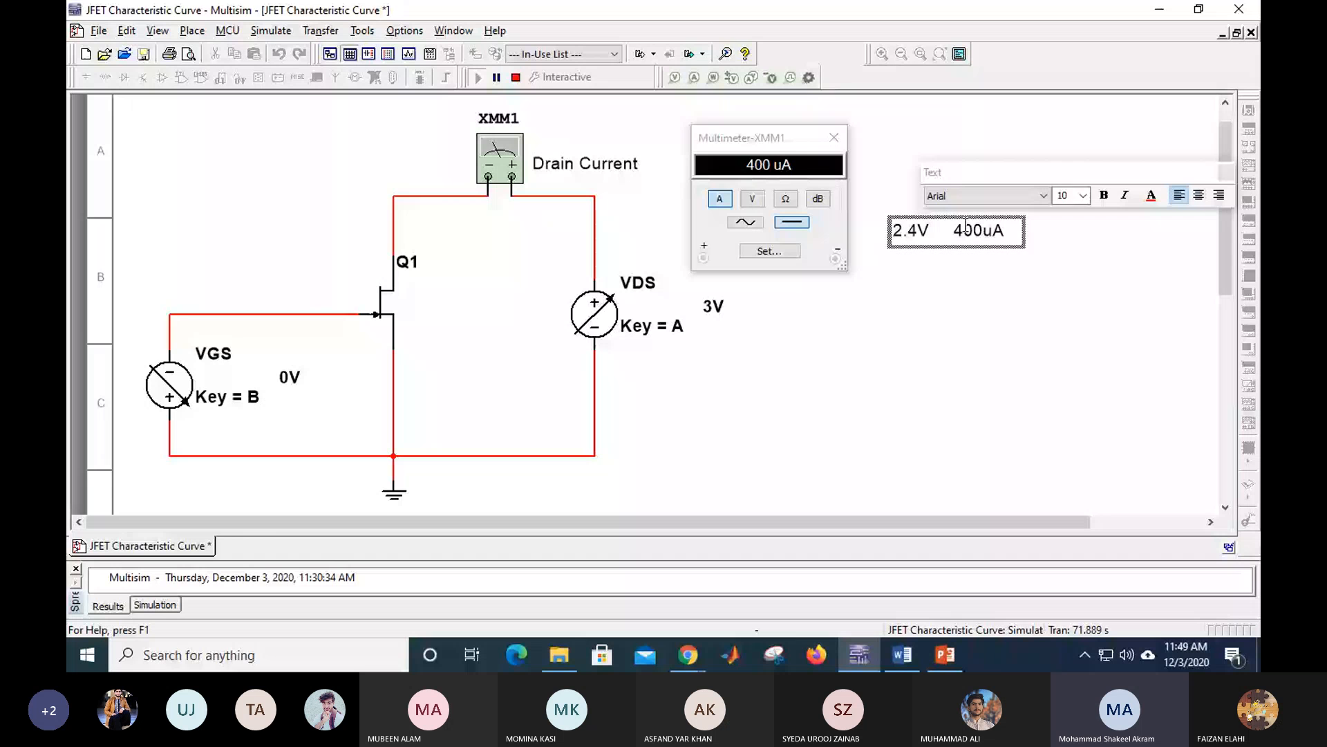
{"action": "left_click", "coordinate": [715, 325]}
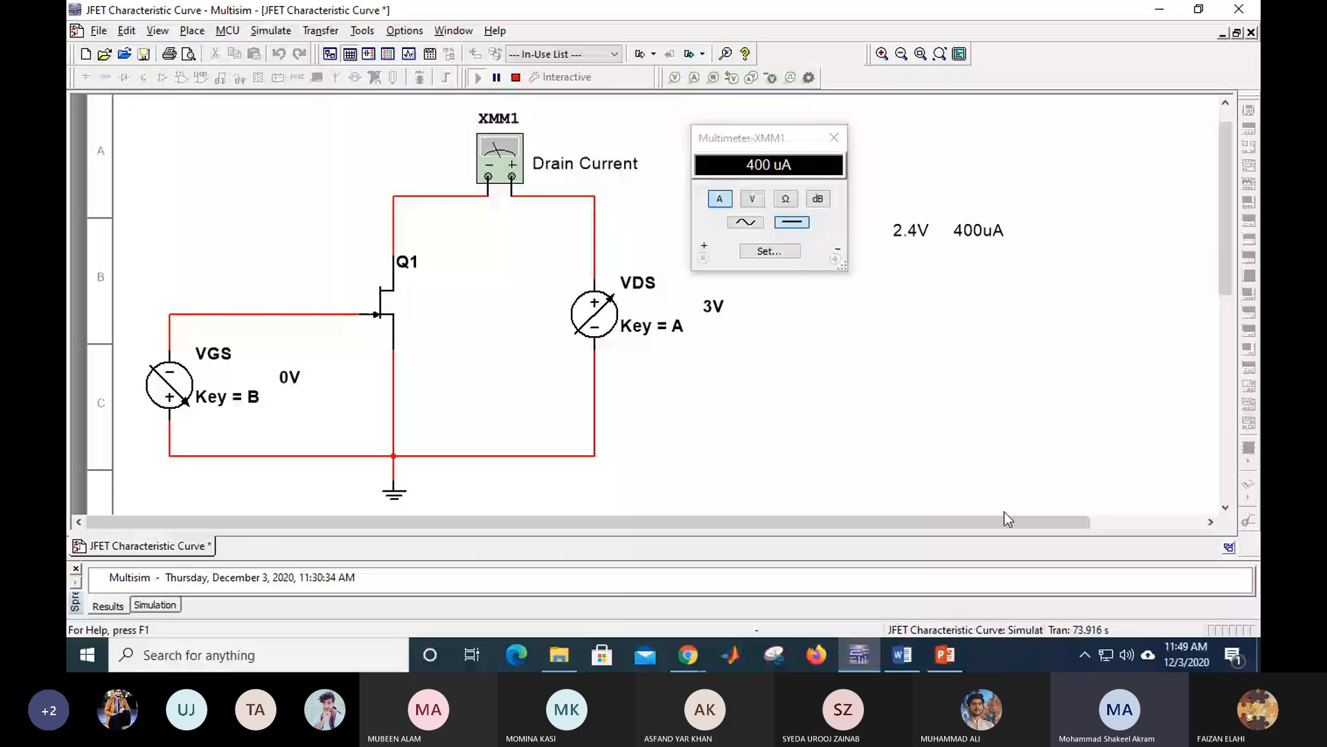
Step: Raise VDS in 0.6 V increments to 8.4 V with VGS at 0 V, watching the drain current reading
{"action": "key", "text": "a"}
{"action": "key", "text": "a"}
{"action": "key", "text": "a"}
{"action": "key", "text": "a"}
{"action": "key", "text": "a"}
{"action": "key", "text": "a"}
{"action": "key", "text": "a"}
{"action": "key", "text": "a"}
{"action": "key", "text": "a"}
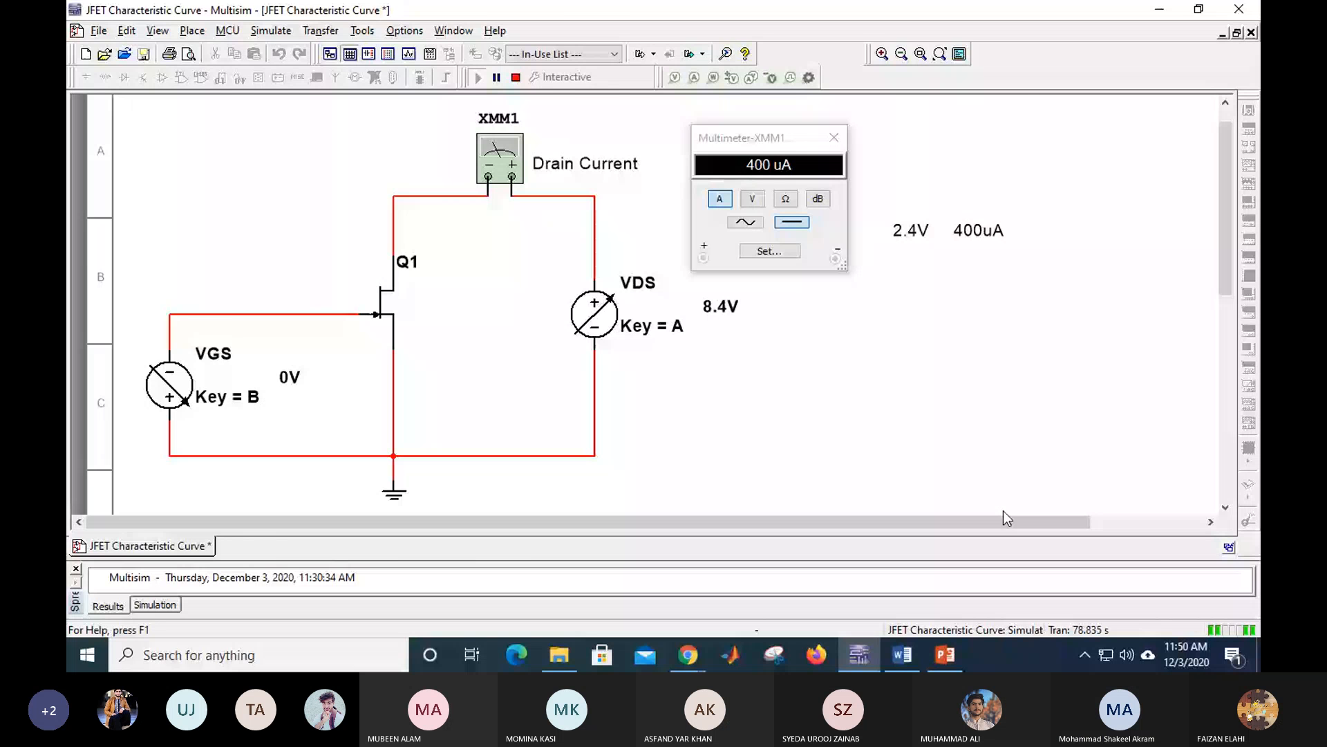
Step: Check the VGS = 0 drain characteristic slide in PowerPoint, and raise VDS to 30 V in the Multisim circuit
{"action": "key", "text": "alt+Tab"}
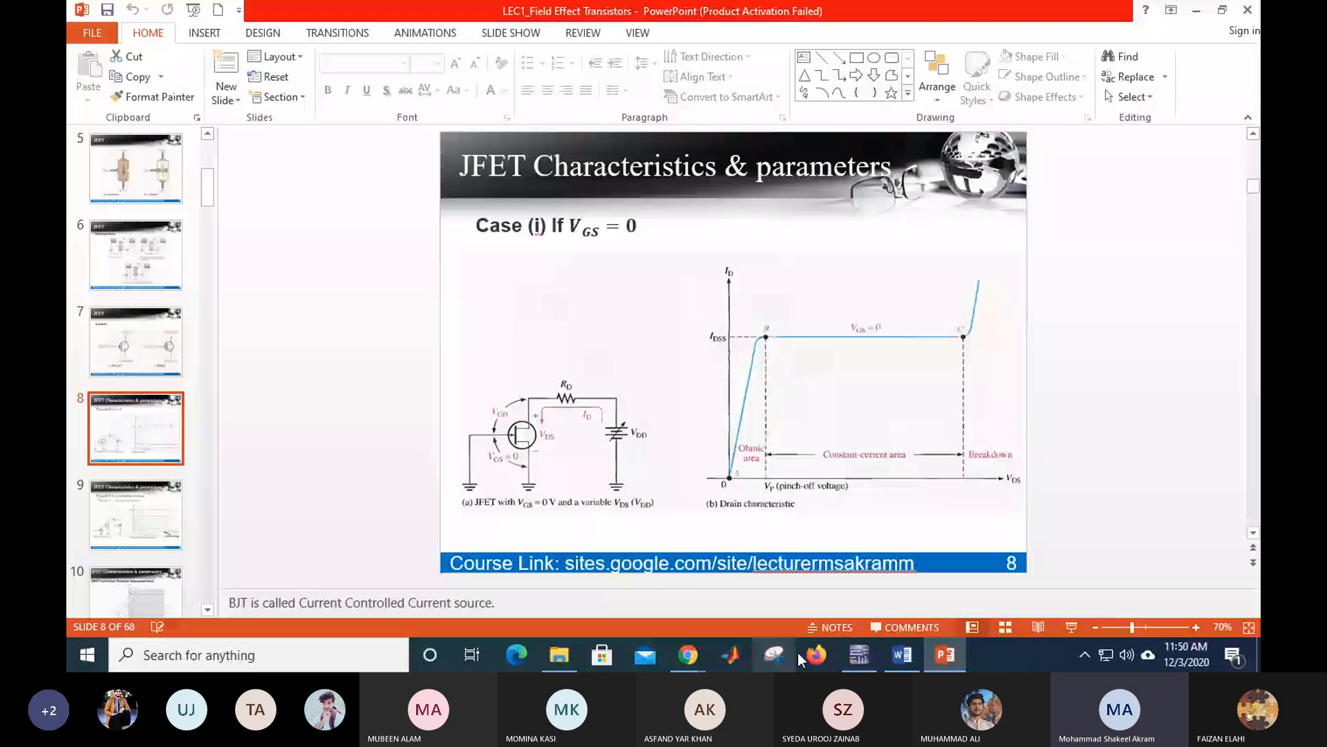
{"action": "left_click", "coordinate": [859, 655]}
{"action": "key", "text": "a"}
{"action": "key", "text": "a"}
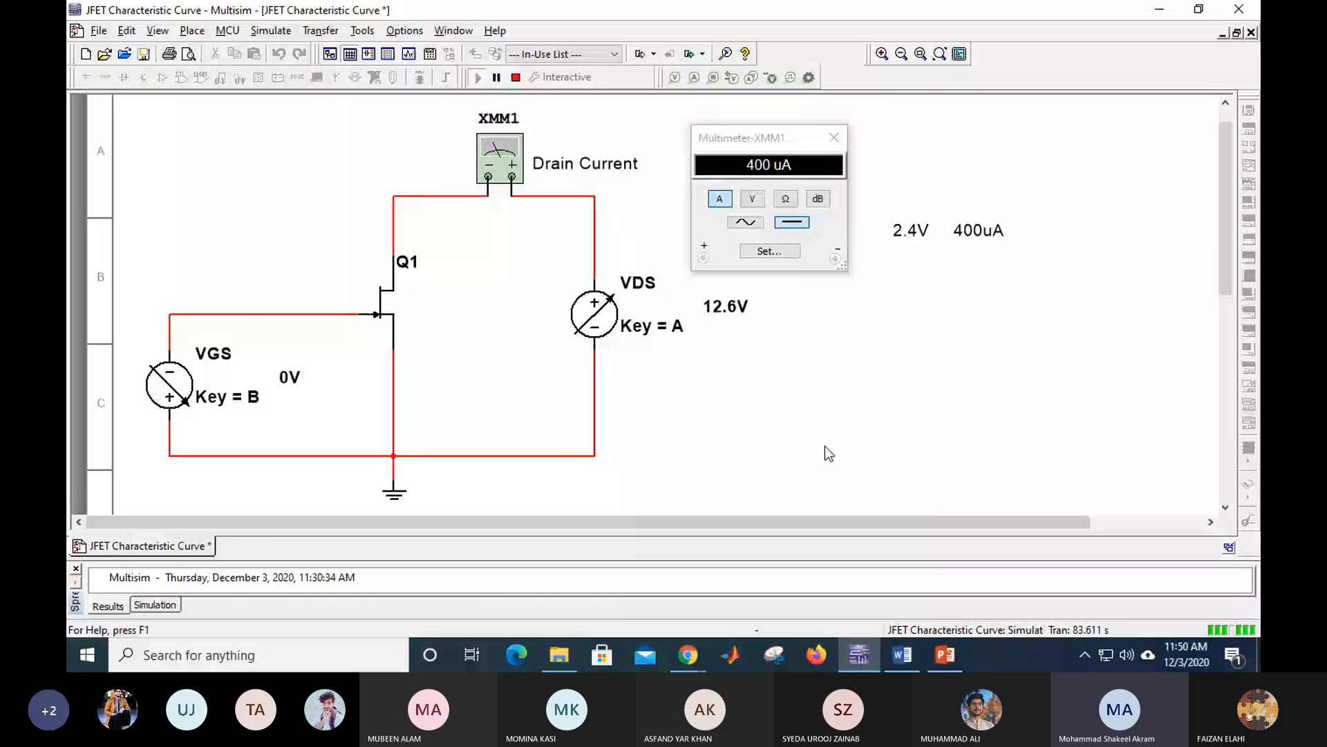
{"action": "key", "text": "a"}
{"action": "key", "text": "a"}
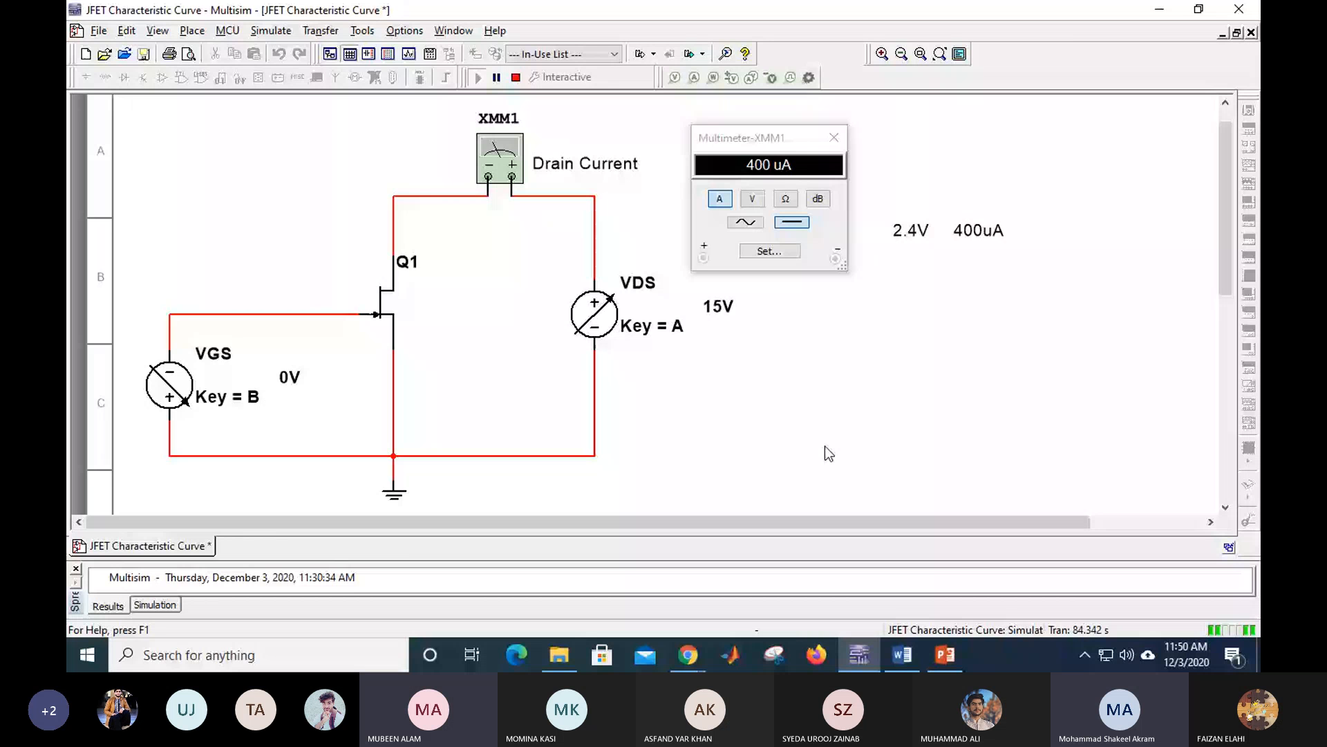
{"action": "key", "text": "a"}
{"action": "key", "text": "a"}
{"action": "key", "text": "a"}
{"action": "key", "text": "a"}
{"action": "key", "text": "a"}
{"action": "key", "text": "a"}
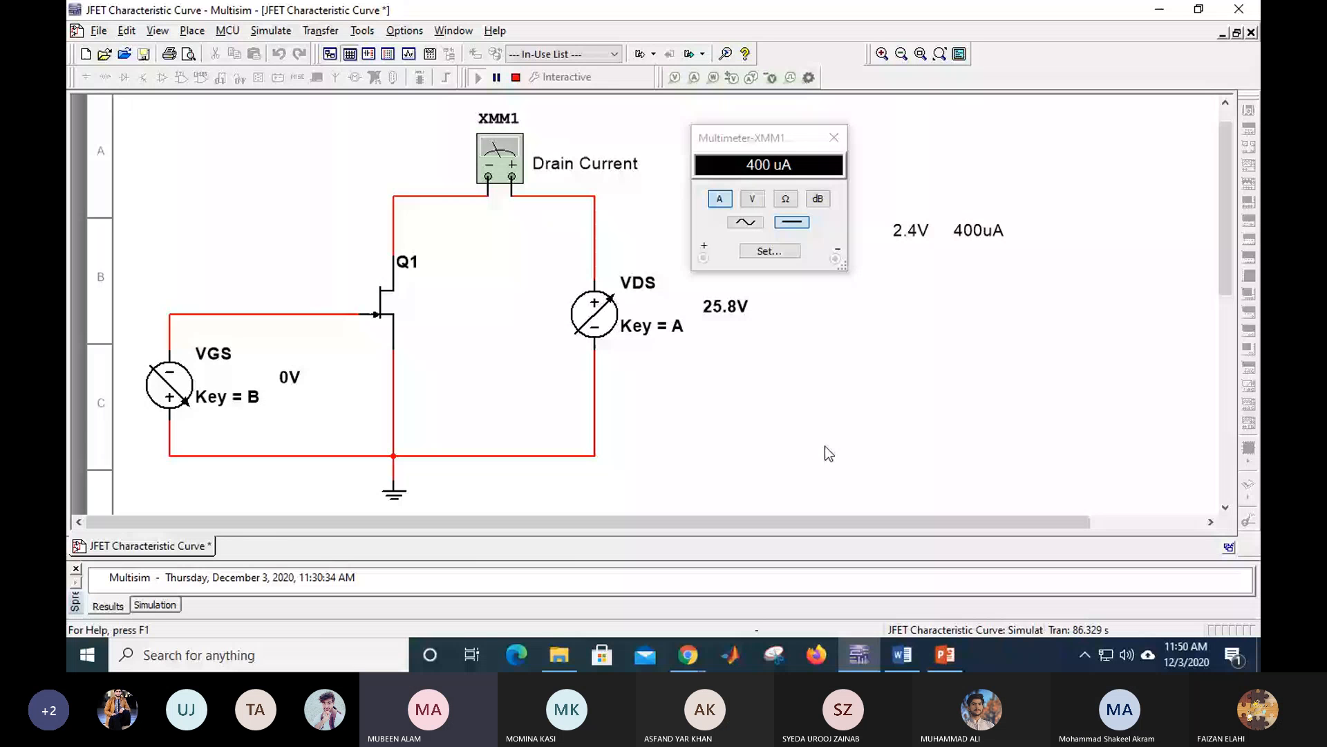
{"action": "key", "text": "a"}
{"action": "key", "text": "a"}
{"action": "key", "text": "a"}
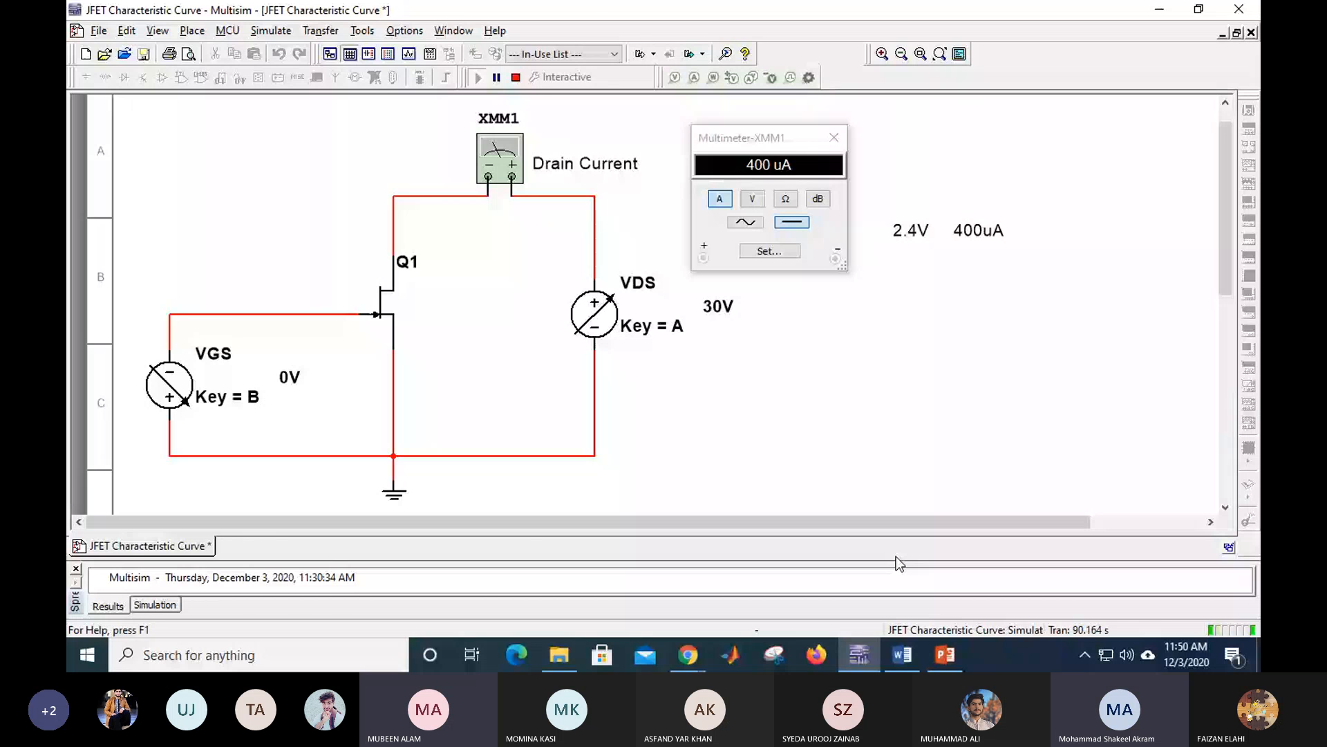
Step: Compare the 30 V reading with the constant-current and breakdown areas on the PowerPoint slide, and return to the Multisim circuit
{"action": "left_click", "coordinate": [935, 669]}
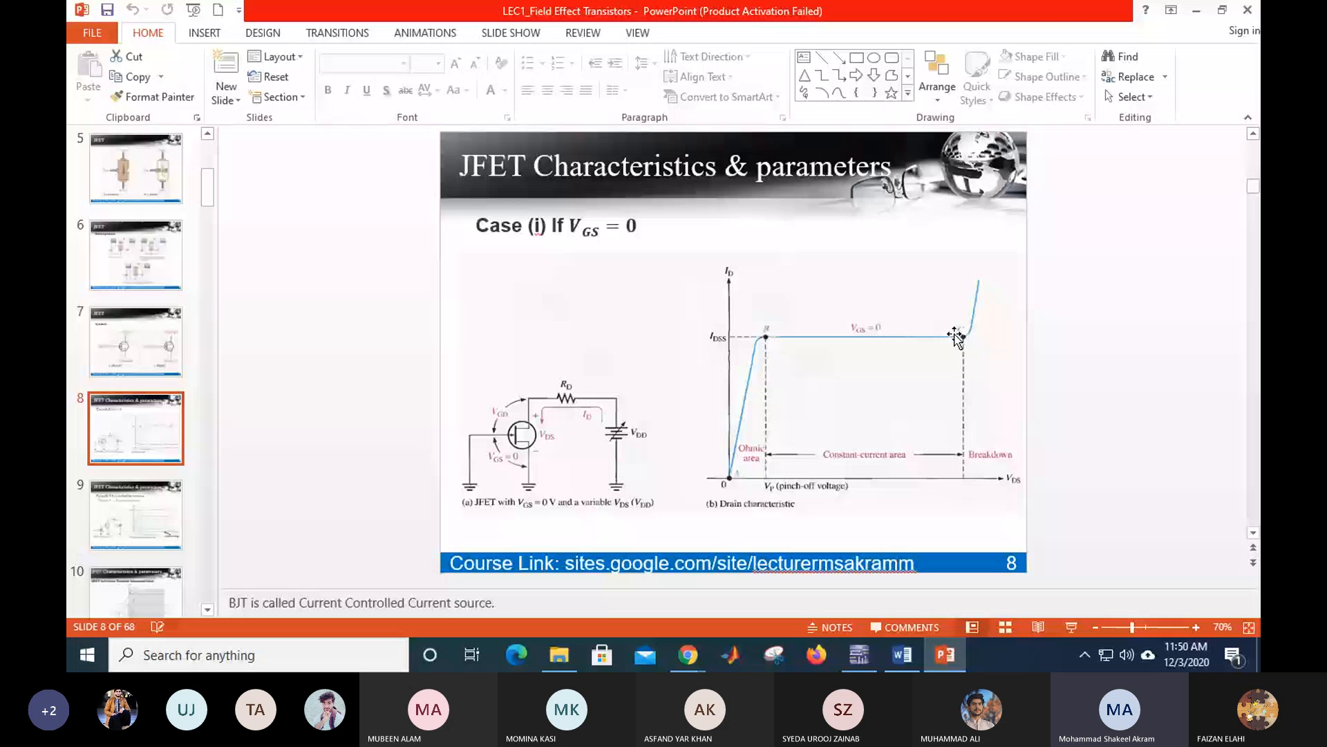
{"action": "key", "text": "alt+Tab"}
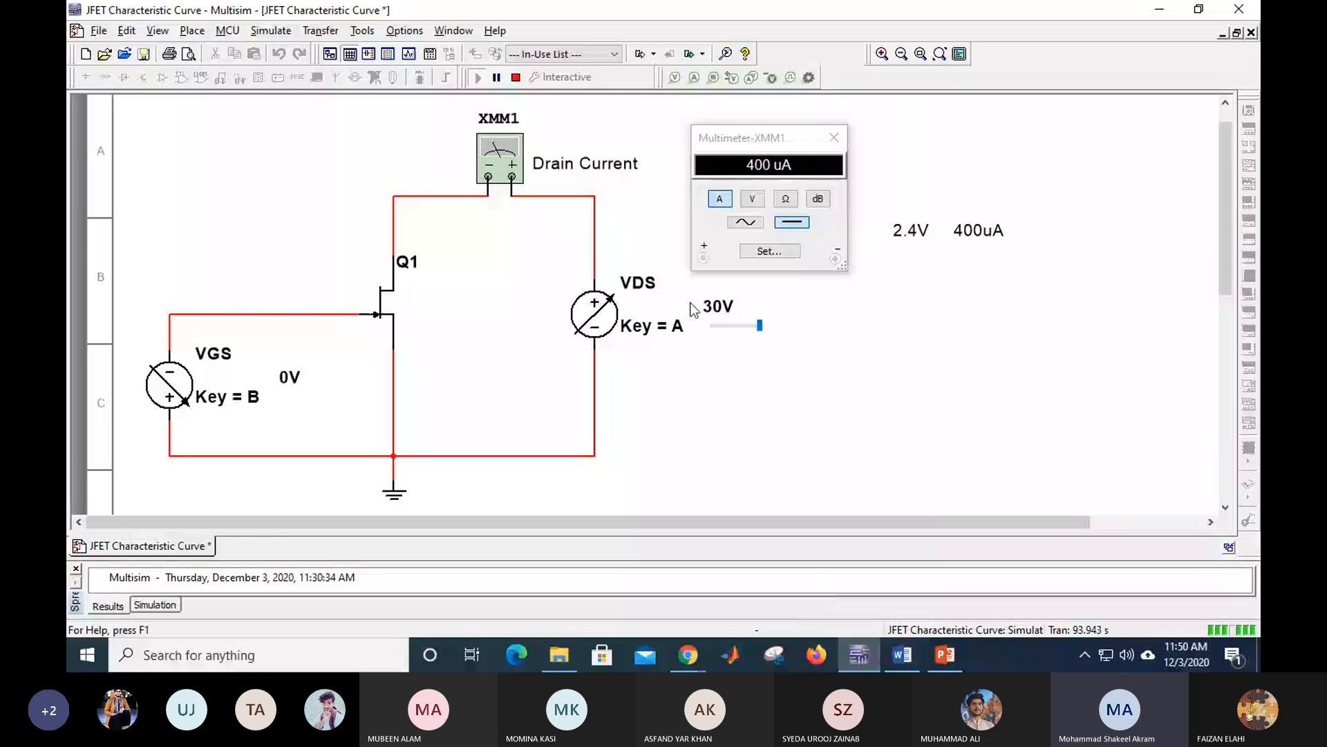
{"action": "left_click", "coordinate": [939, 657]}
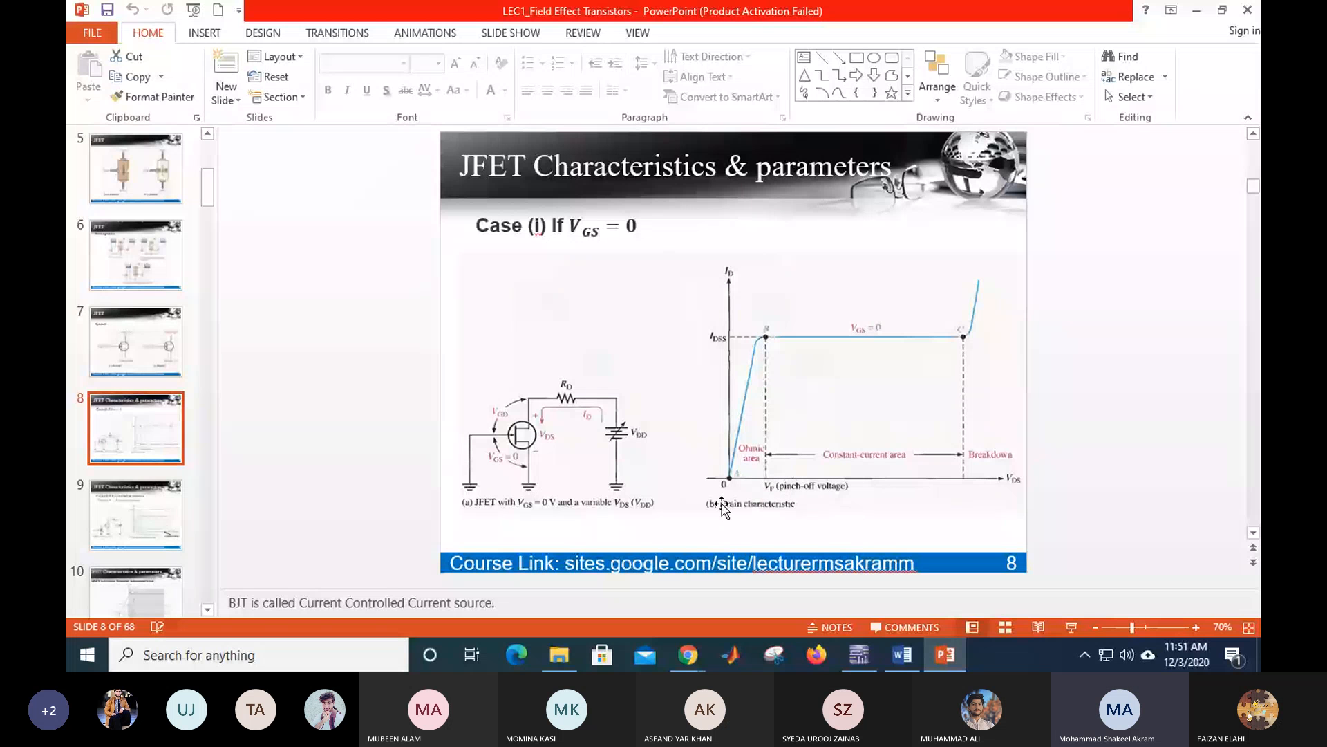
{"action": "left_click", "coordinate": [859, 655]}
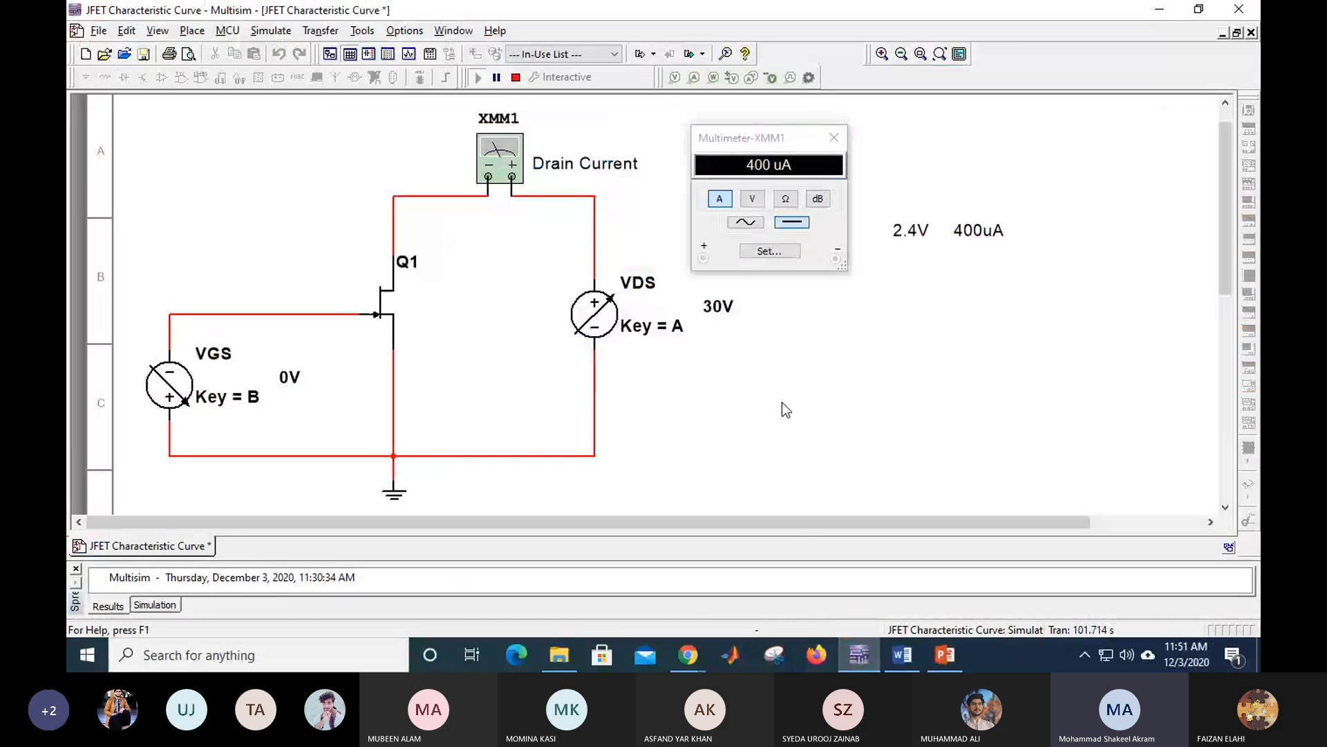
Step: Place the text label "IDSS" on the schematic and move it directly beneath the 400uA note
{"action": "right_click", "coordinate": [891, 291]}
{"action": "left_click", "coordinate": [861, 337]}
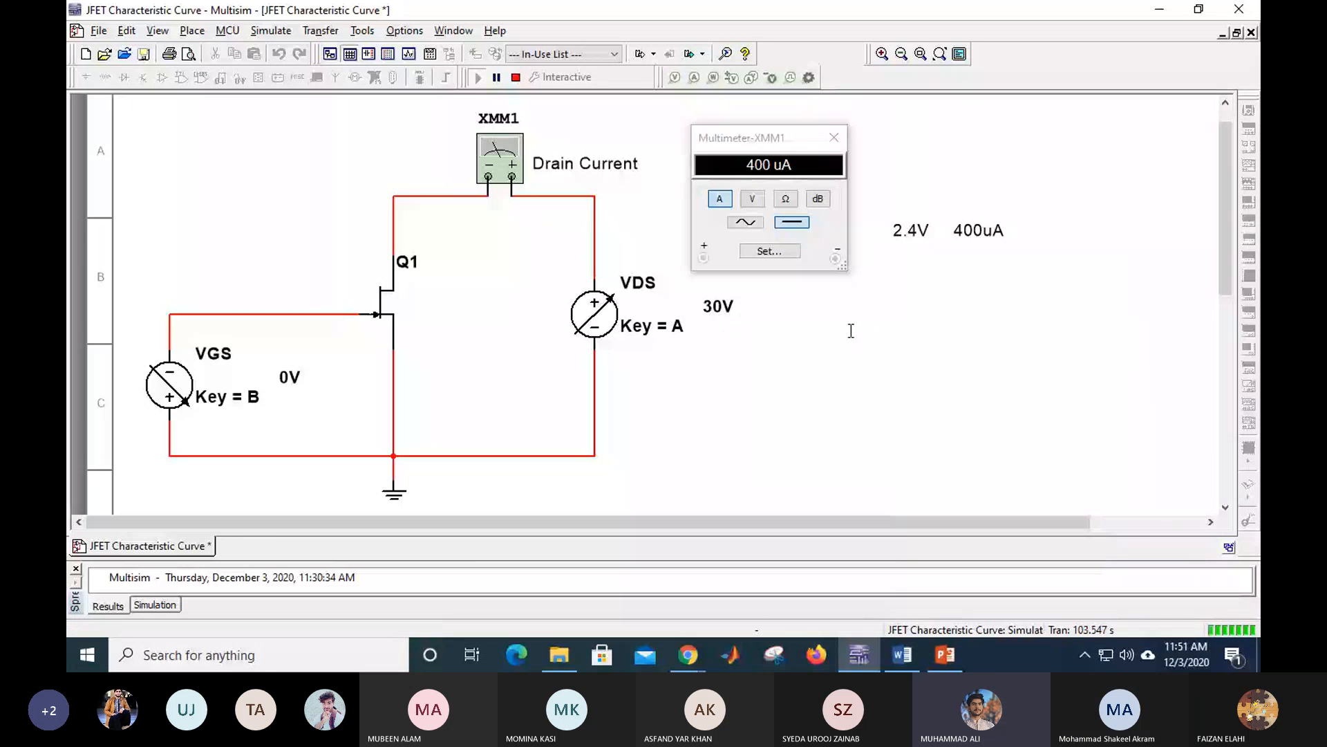
{"action": "left_click", "coordinate": [897, 262]}
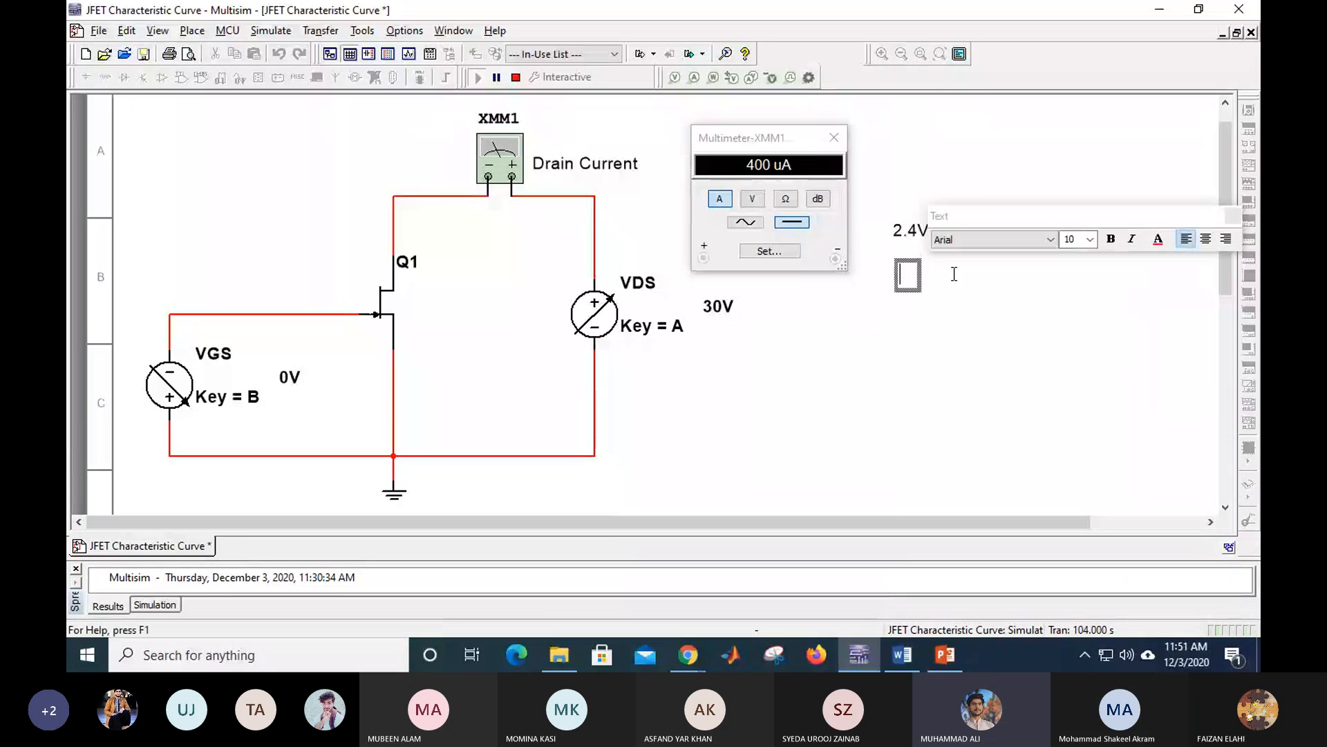
{"action": "type", "text": "IDSS"}
{"action": "left_click", "coordinate": [941, 389]}
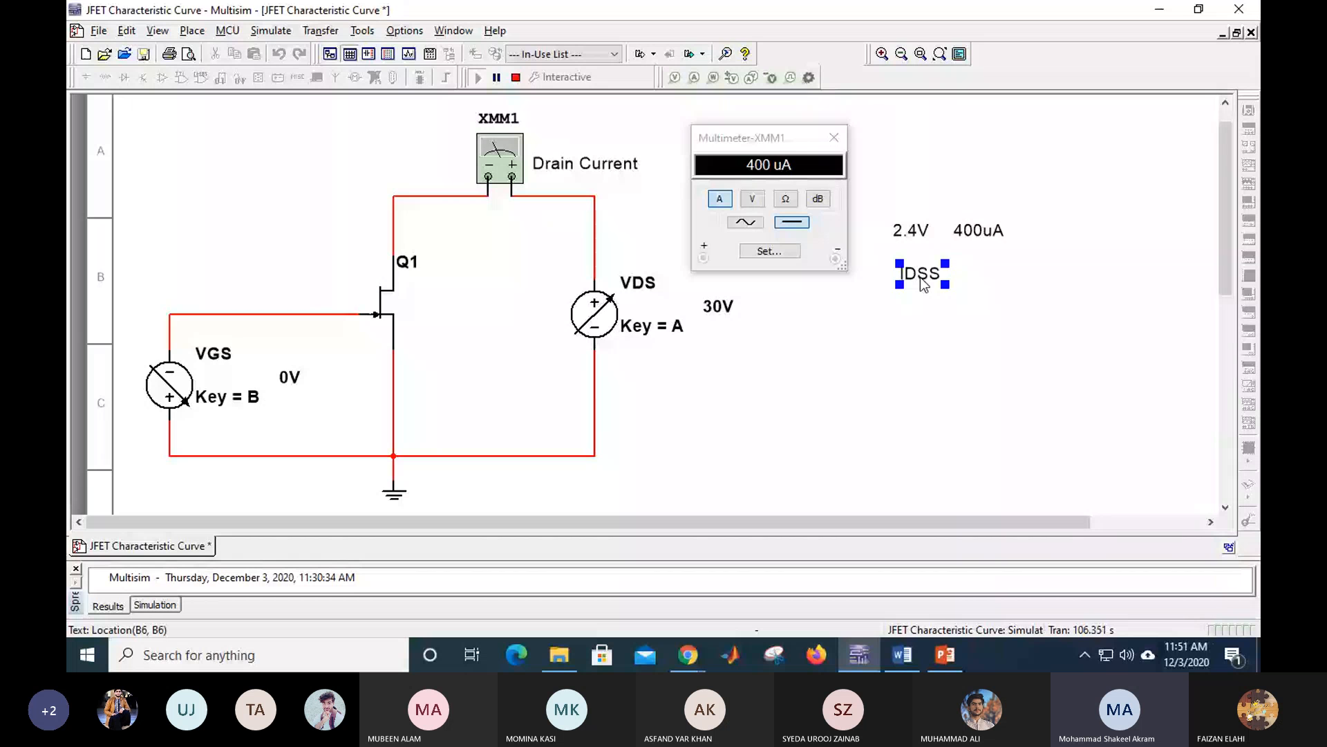
{"action": "key", "text": "Right"}
{"action": "key", "text": "Right"}
{"action": "key", "text": "Right"}
{"action": "key", "text": "Right"}
{"action": "key", "text": "Right"}
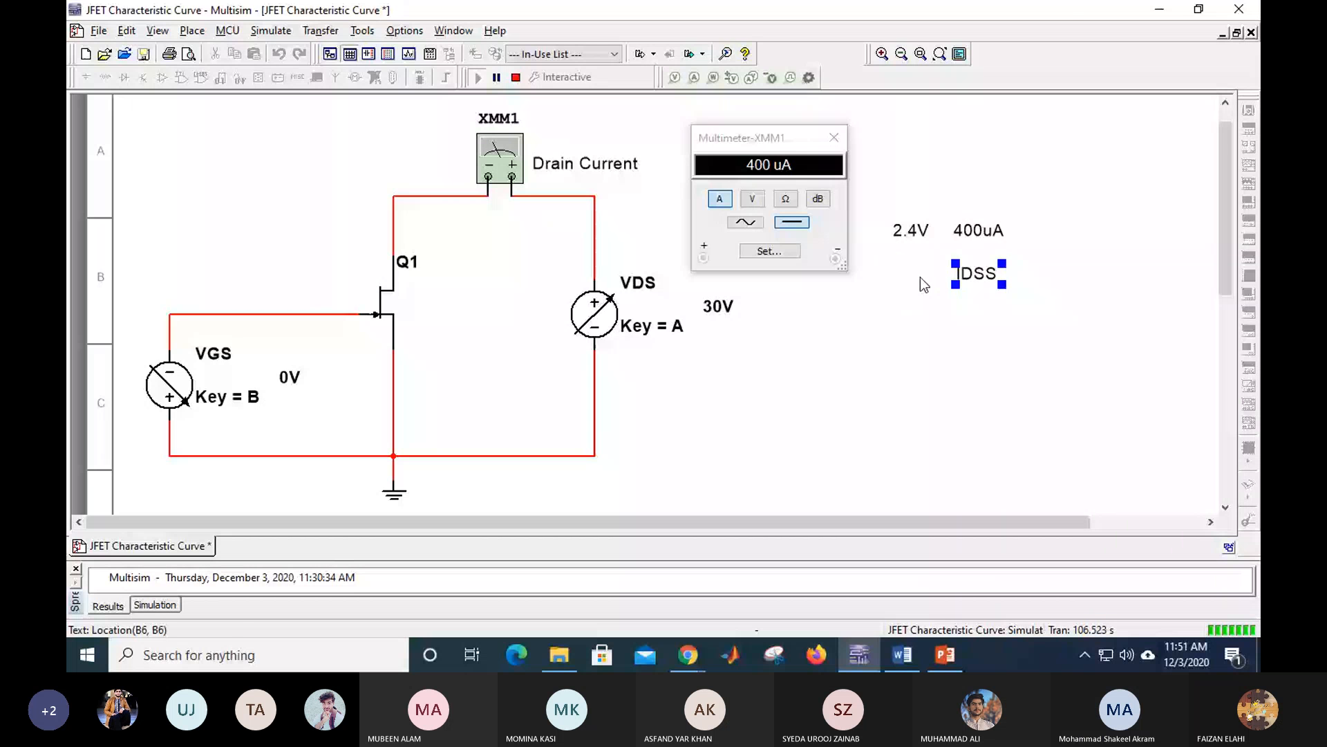
{"action": "key", "text": "Up"}
{"action": "key", "text": "Up"}
Step: Place the text label "VP" beneath the 2.4V note and align it with the IDSS label
{"action": "right_click", "coordinate": [847, 314]}
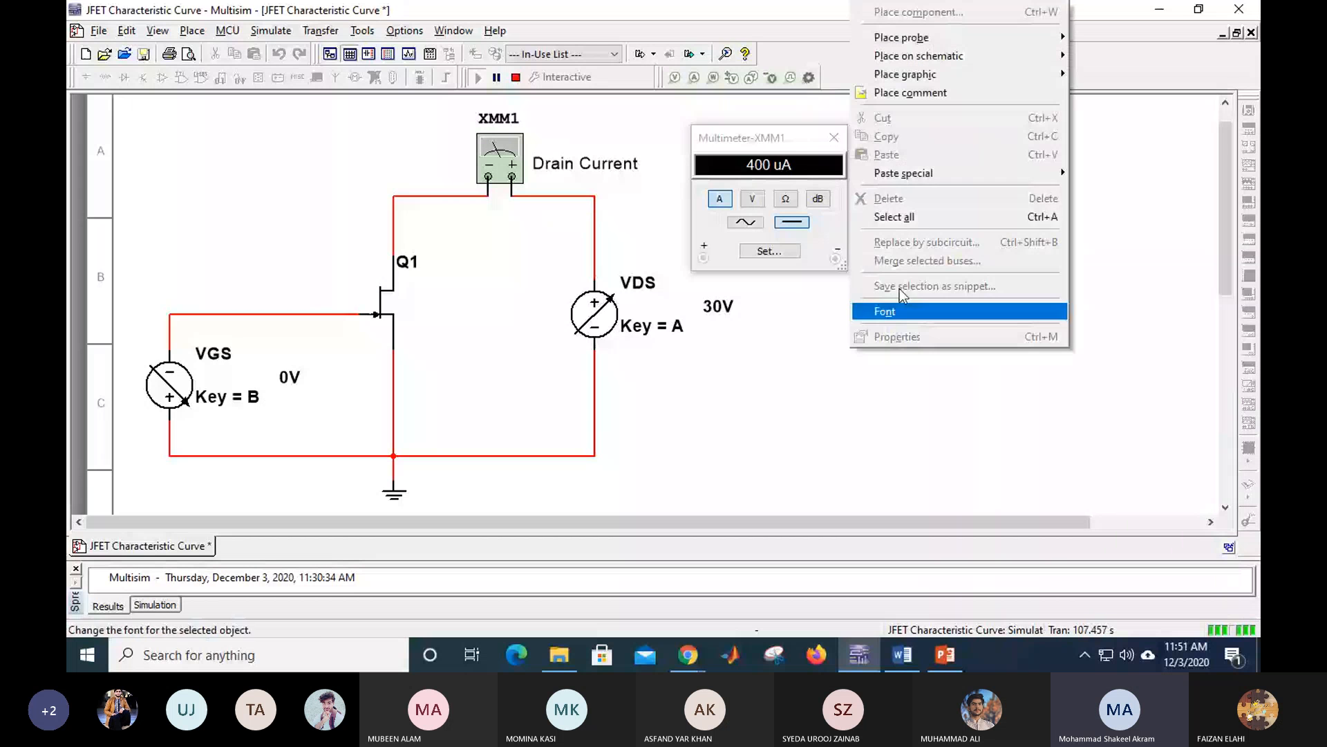
{"action": "mouse_move", "coordinate": [957, 73]}
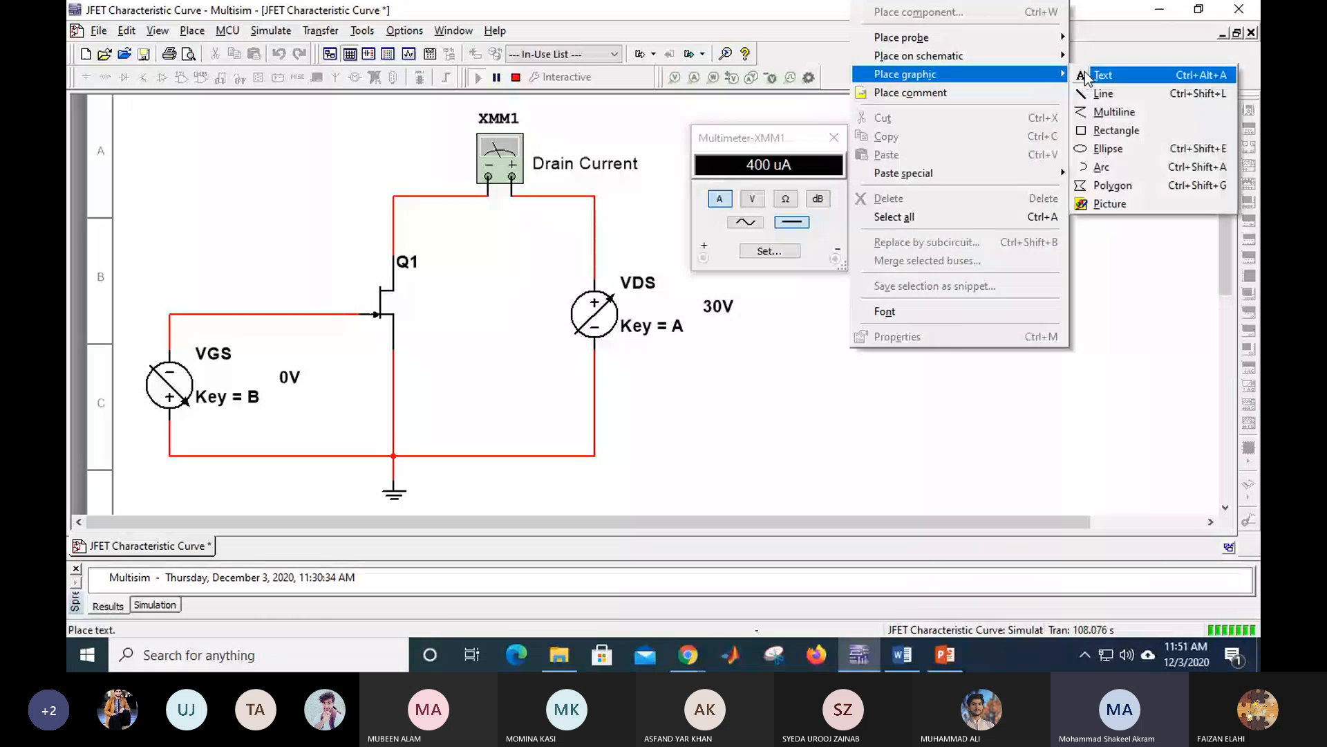
{"action": "left_click", "coordinate": [1109, 77]}
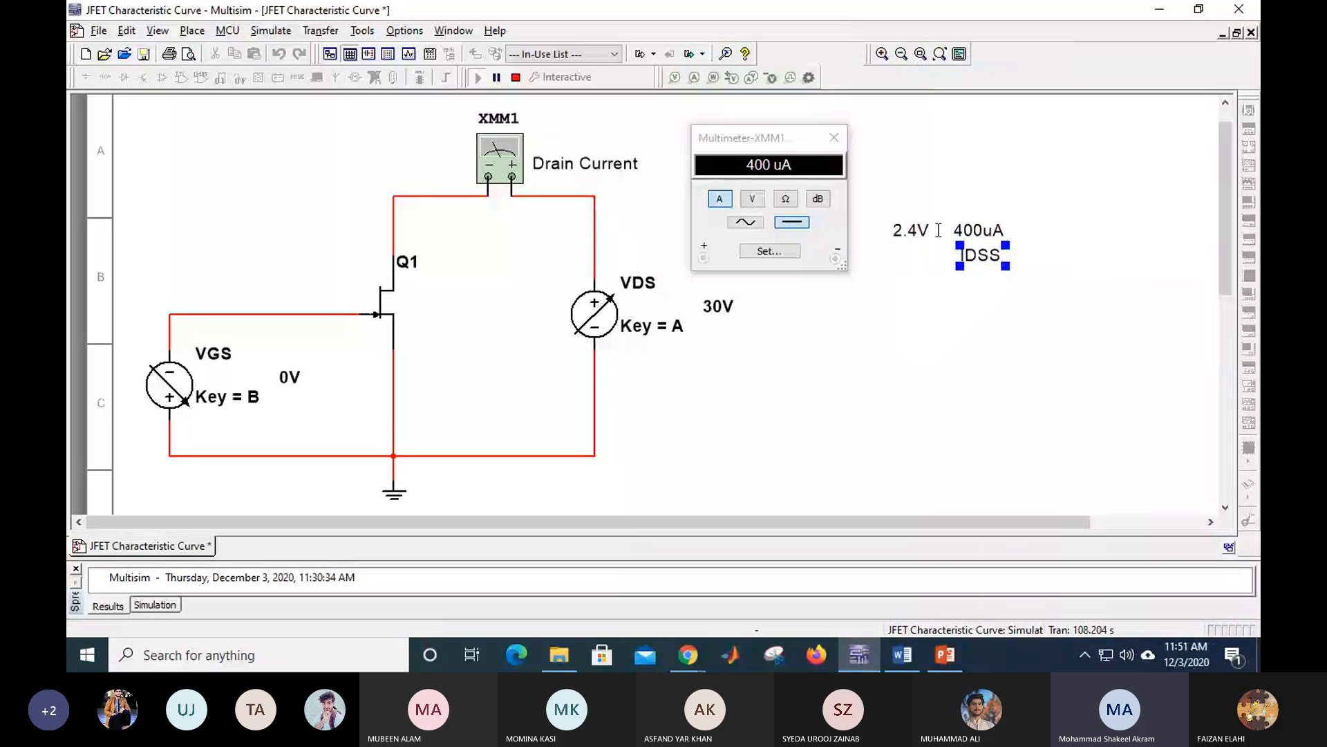
{"action": "left_click", "coordinate": [886, 252]}
{"action": "type", "text": "VP"}
{"action": "left_click", "coordinate": [927, 326]}
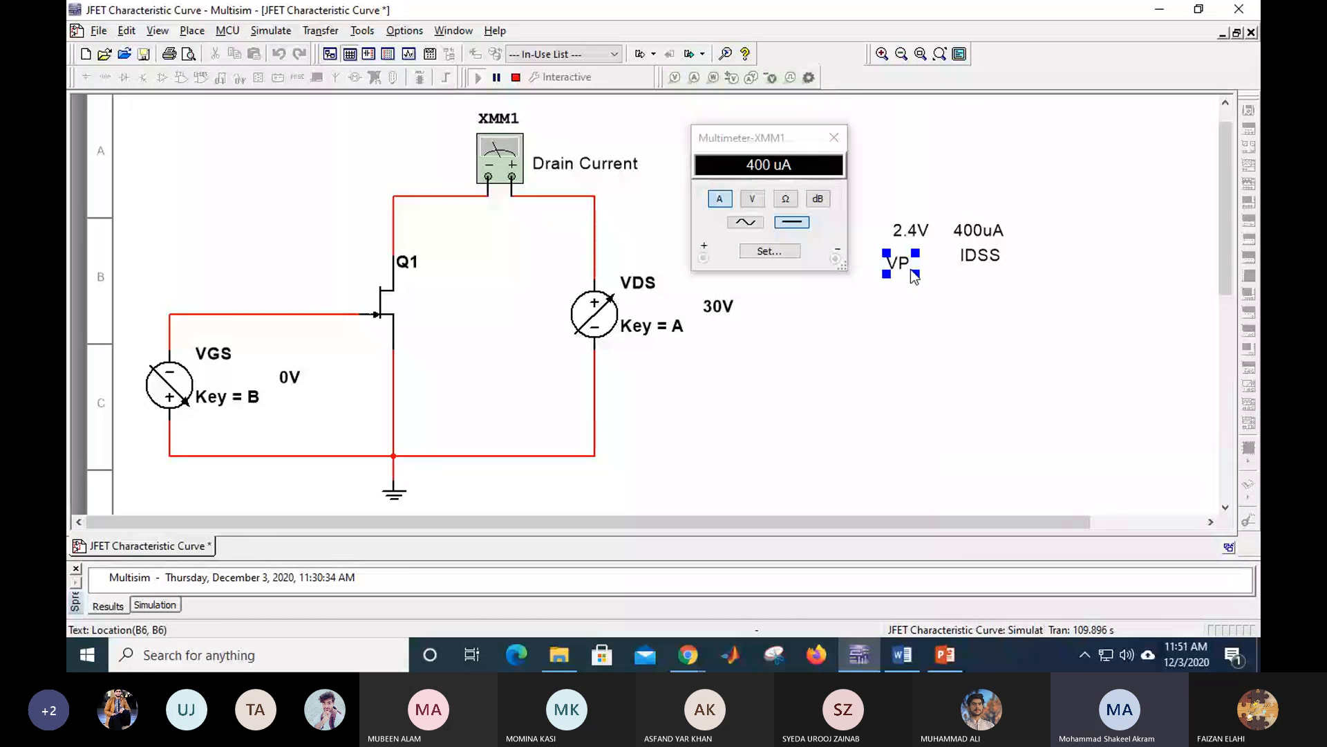
{"action": "key", "text": "Right"}
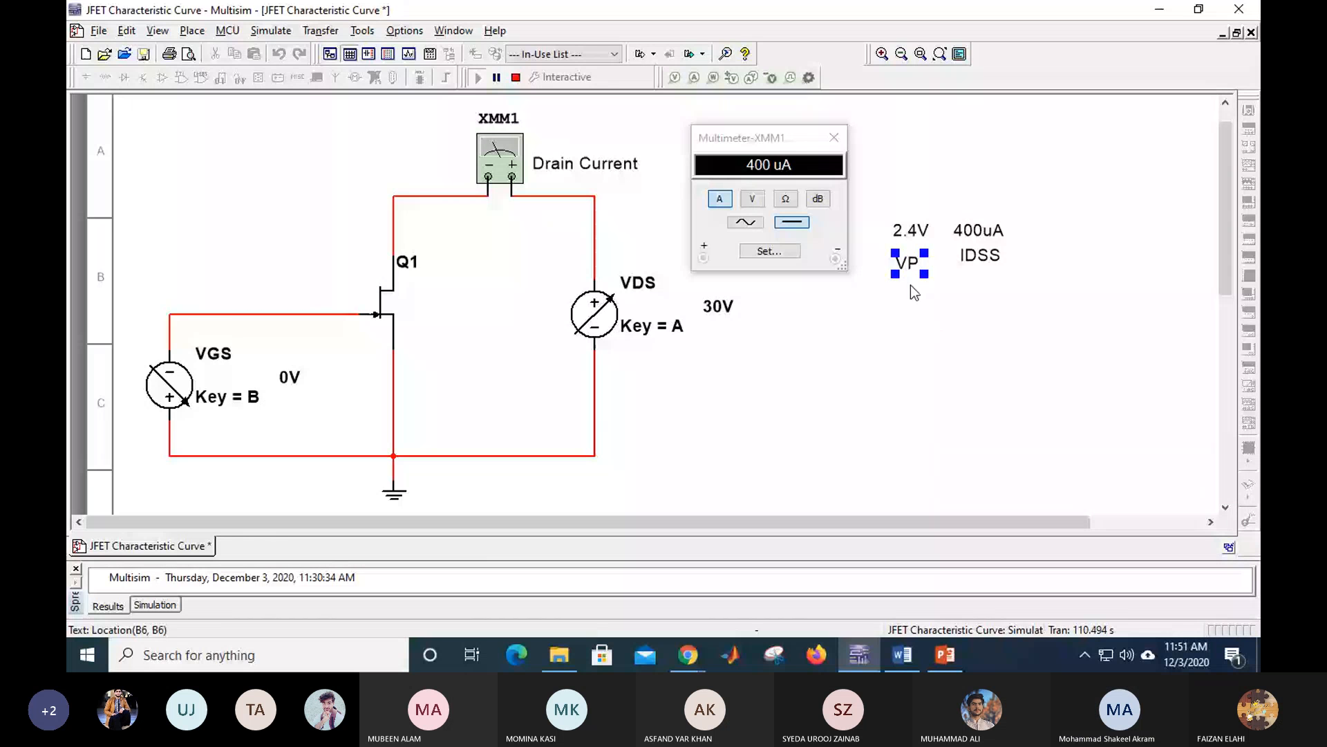
{"action": "left_click", "coordinate": [878, 304]}
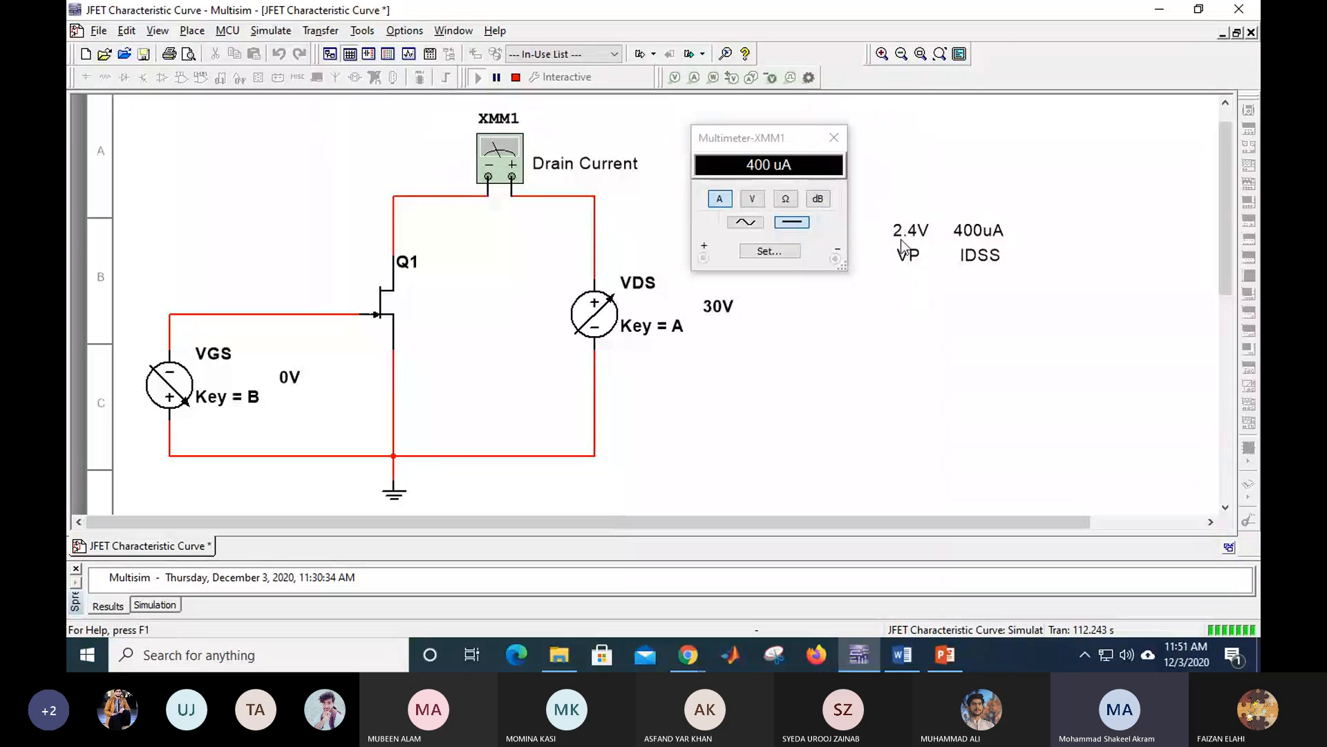
Step: Reset VDS to 0 V and raise it in 0.6 V increments to 2.4 V, reading the drain current
{"action": "mouse_move", "coordinate": [606, 341]}
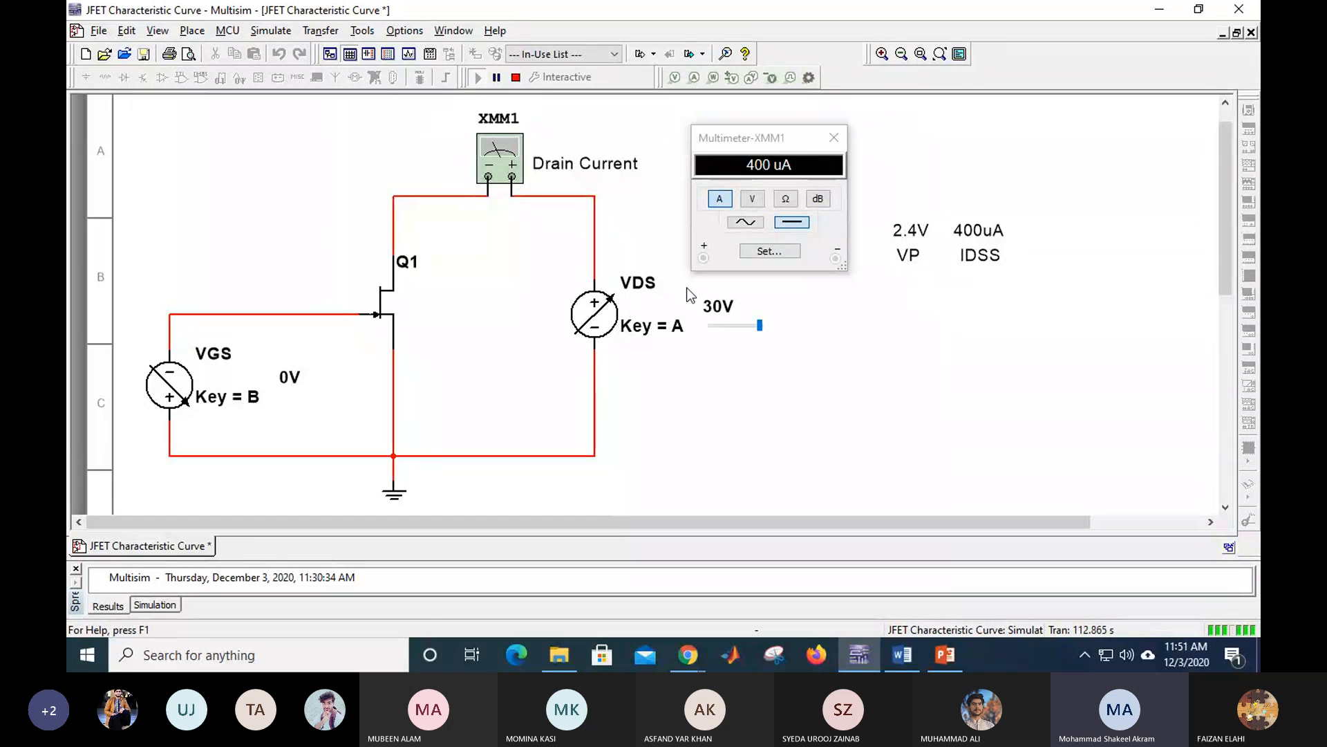
{"action": "mouse_move", "coordinate": [717, 315]}
{"action": "left_click_drag", "start_coordinate": [760, 323], "coordinate": [681, 326]}
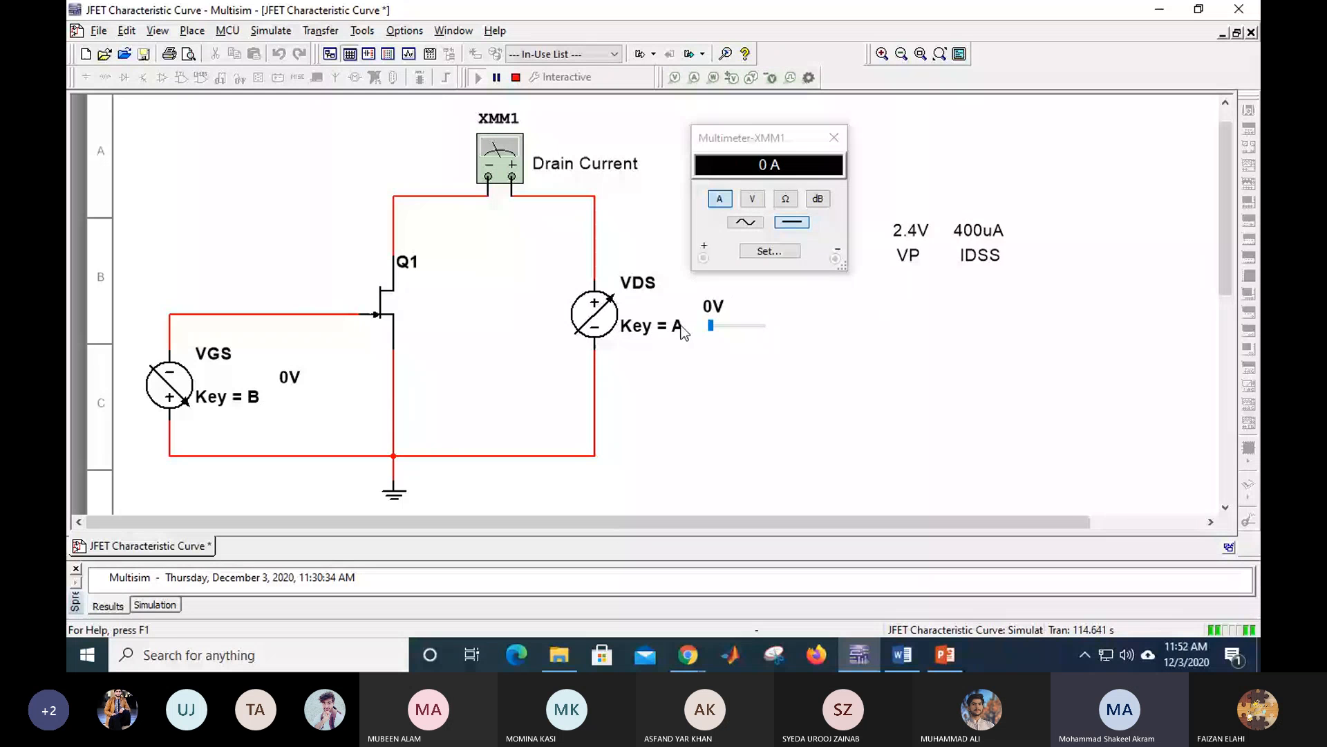
{"action": "key", "text": "a"}
{"action": "key", "text": "a"}
{"action": "key", "text": "a"}
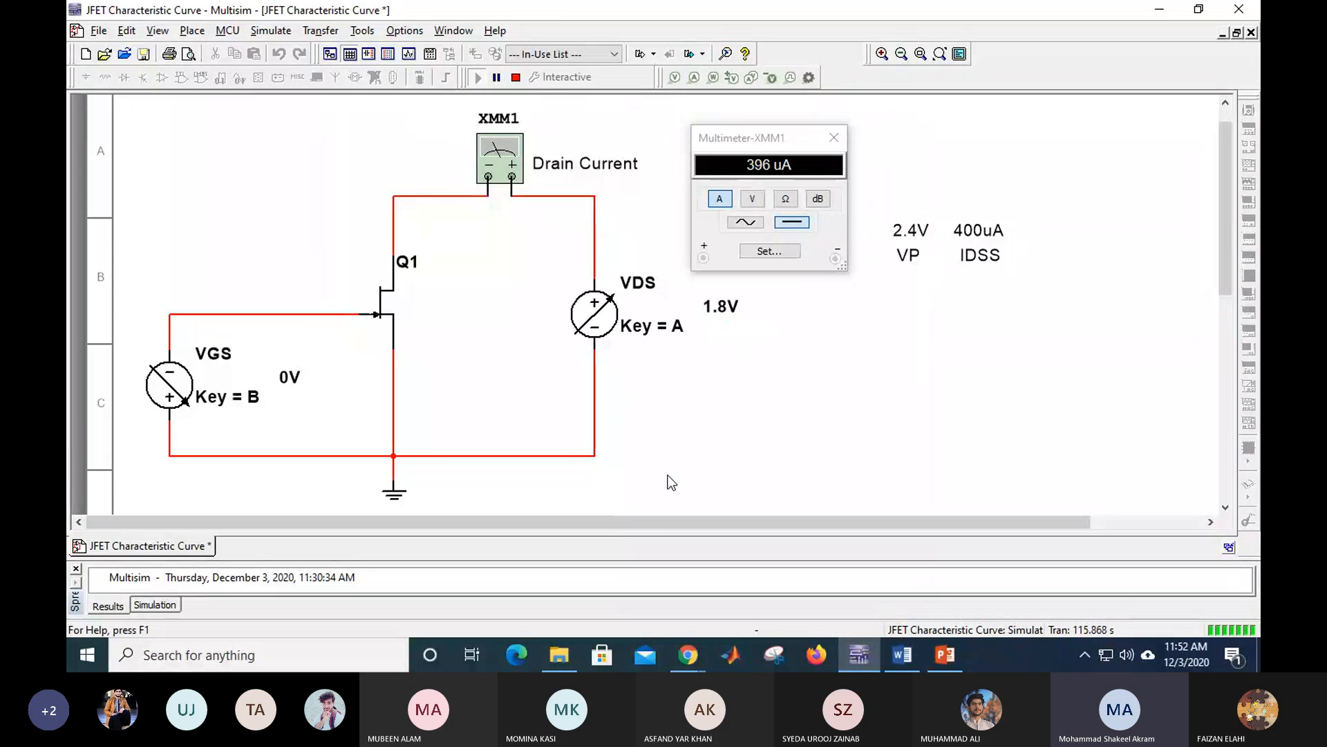
{"action": "key", "text": "a"}
Step: Return VDS to 0 V and raise it in three increments to 1.8 V with VGS at 0 V
{"action": "left_click", "coordinate": [718, 328]}
{"action": "left_click_drag", "start_coordinate": [722, 323], "coordinate": [703, 326]}
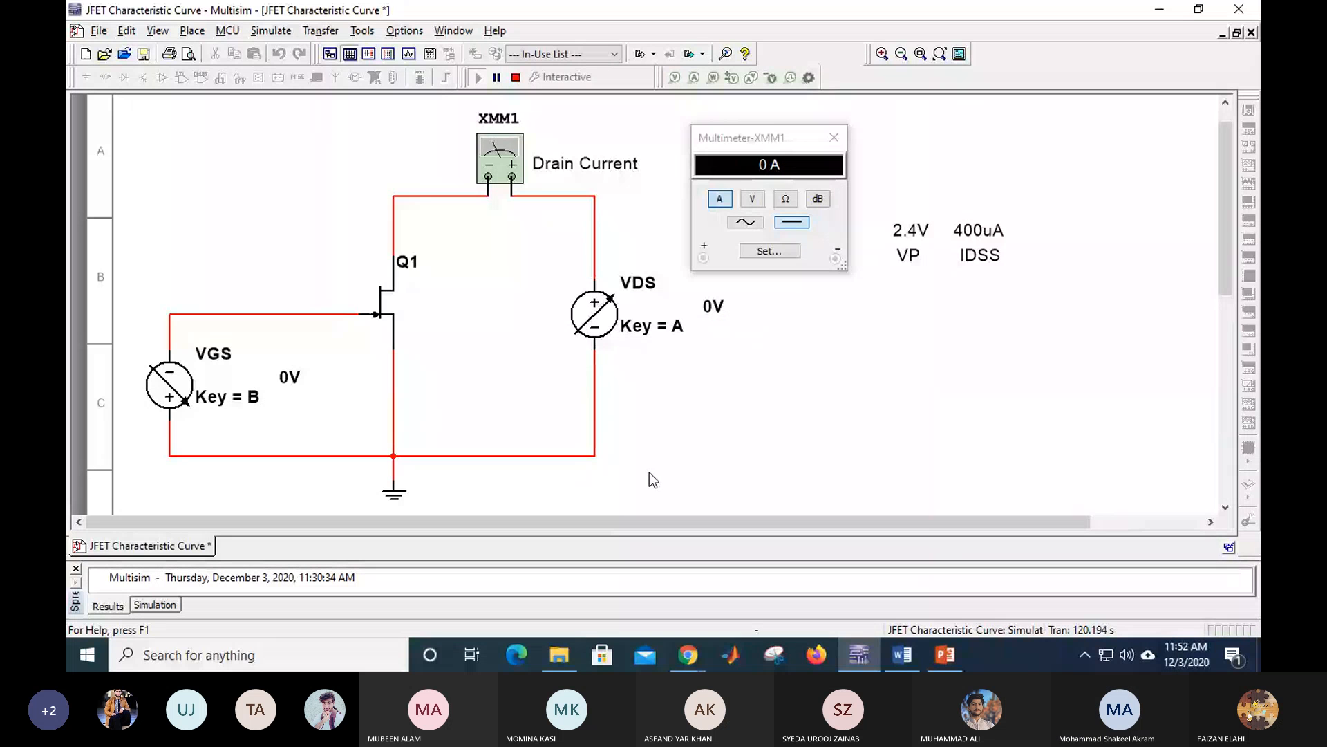
{"action": "key", "text": "a"}
{"action": "key", "text": "a"}
{"action": "key", "text": "a"}
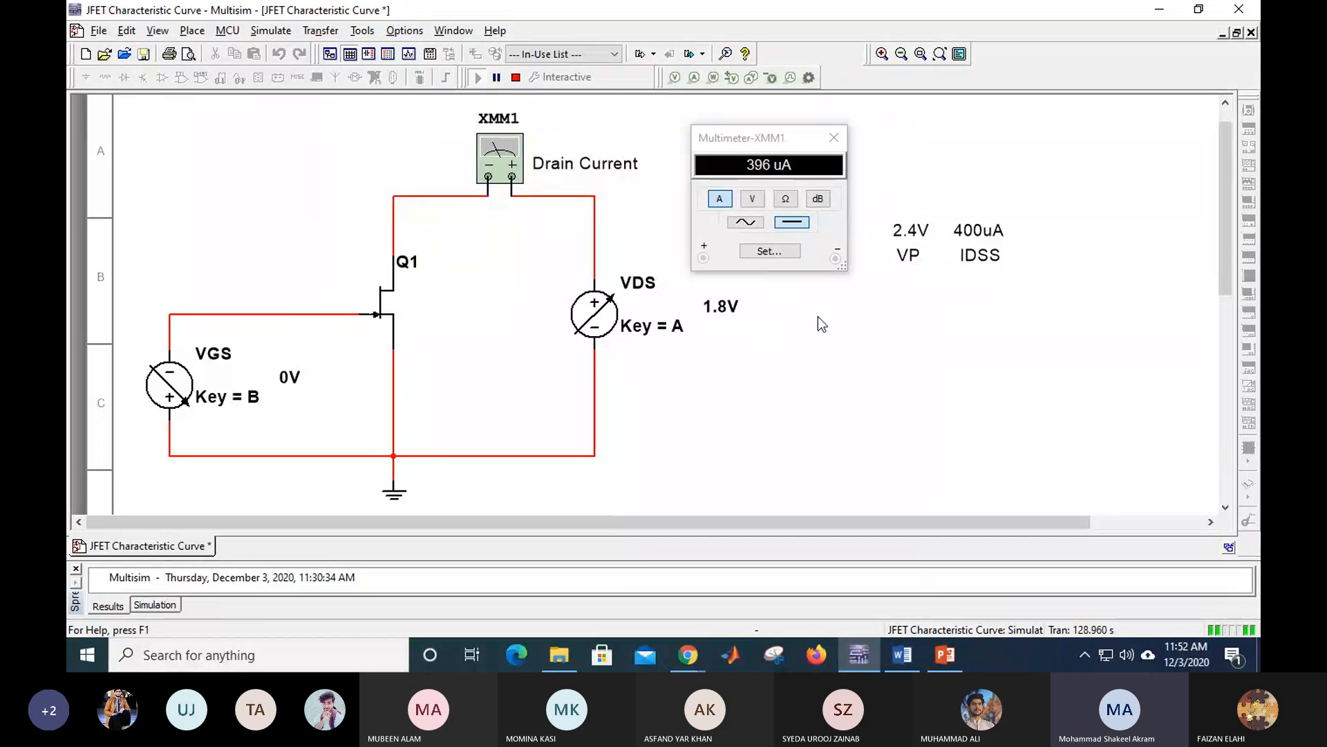
Step: Raise VDS beyond pinch-off in 0.6 V increments to 7.2 V with VGS at 0 V
{"action": "key", "text": "a"}
{"action": "key", "text": "a"}
{"action": "key", "text": "a"}
{"action": "key", "text": "a"}
{"action": "key", "text": "a"}
{"action": "key", "text": "a"}
{"action": "key", "text": "a"}
{"action": "key", "text": "a"}
{"action": "key", "text": "a"}
Step: Examine the family of drain characteristic curves for increasing VGS on slide 9 in PowerPoint, and return to the Multisim circuit
{"action": "left_click", "coordinate": [950, 656]}
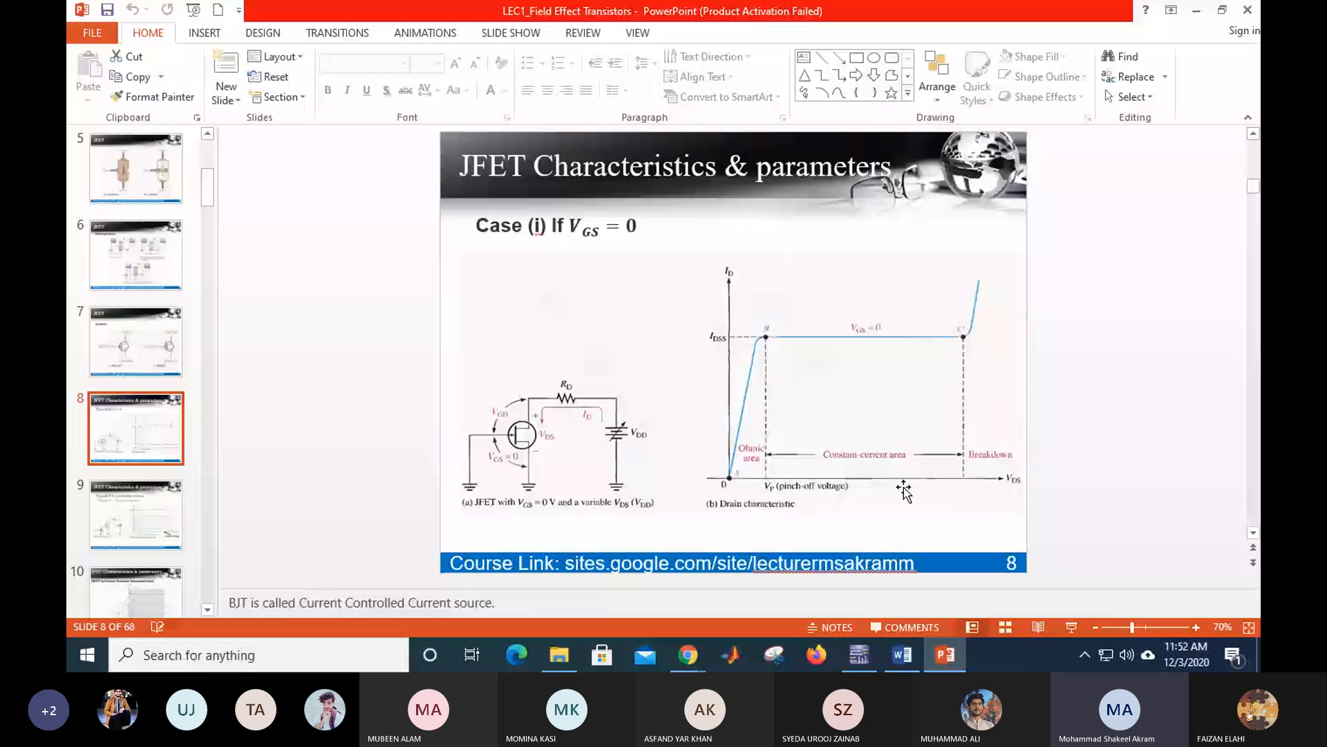
{"action": "scroll", "coordinate": [919, 463], "scroll_direction": "down", "scroll_amount": 1}
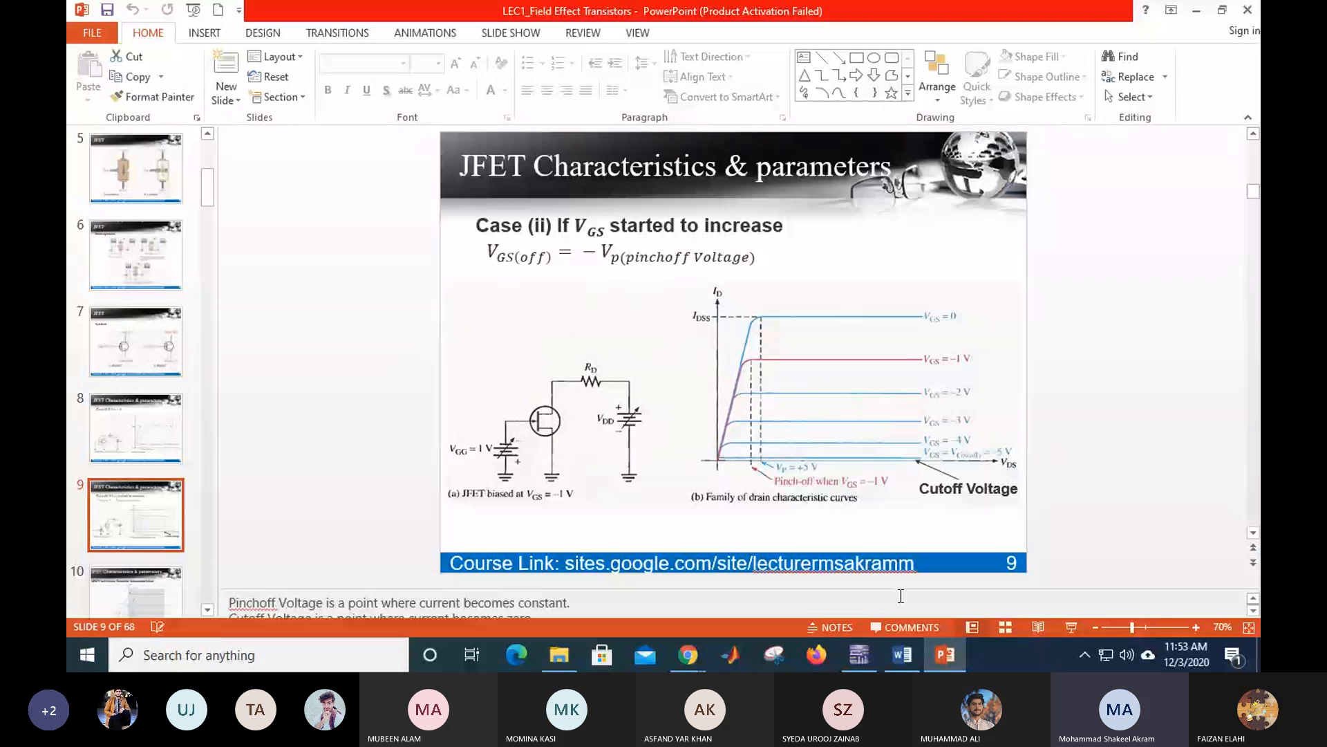
{"action": "left_click", "coordinate": [865, 660]}
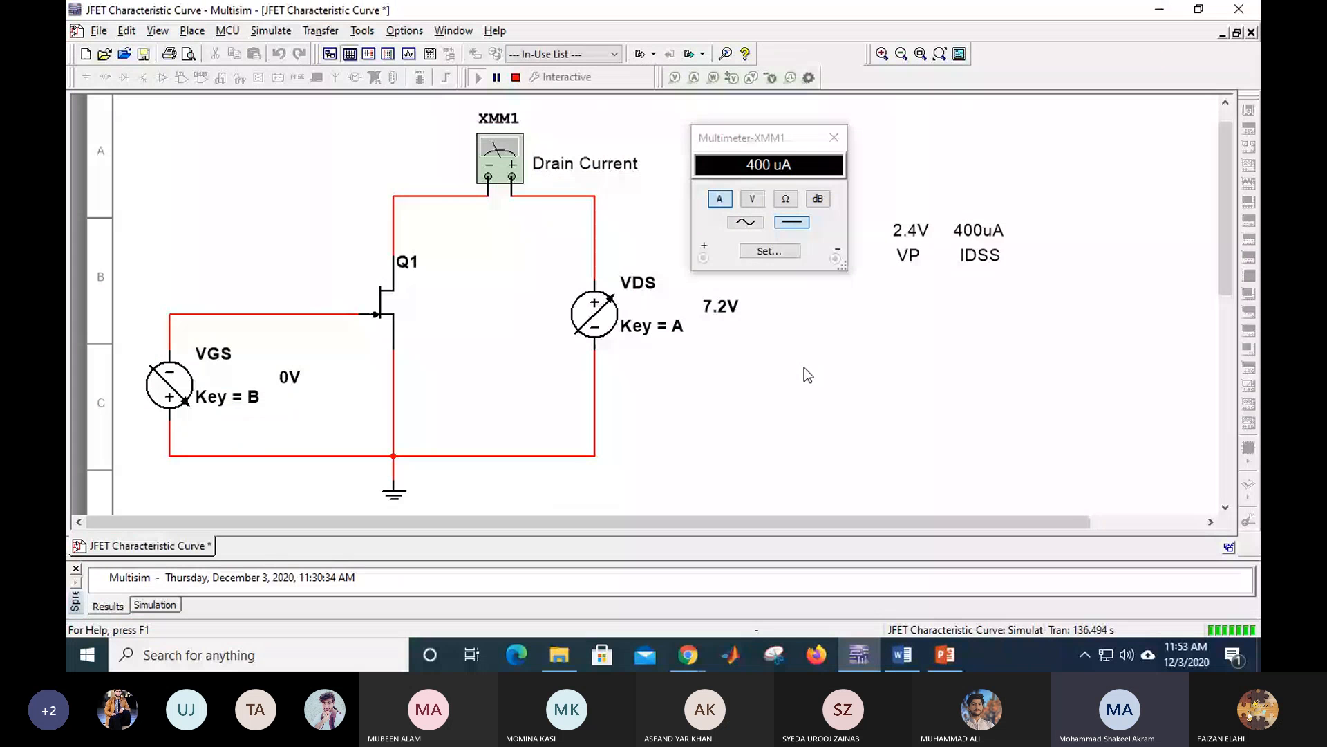
Step: Raise VGS to 0.25 V and increase VDS in 0.6 V increments to 8.4 V, checking the drain current
{"action": "key", "text": "b"}
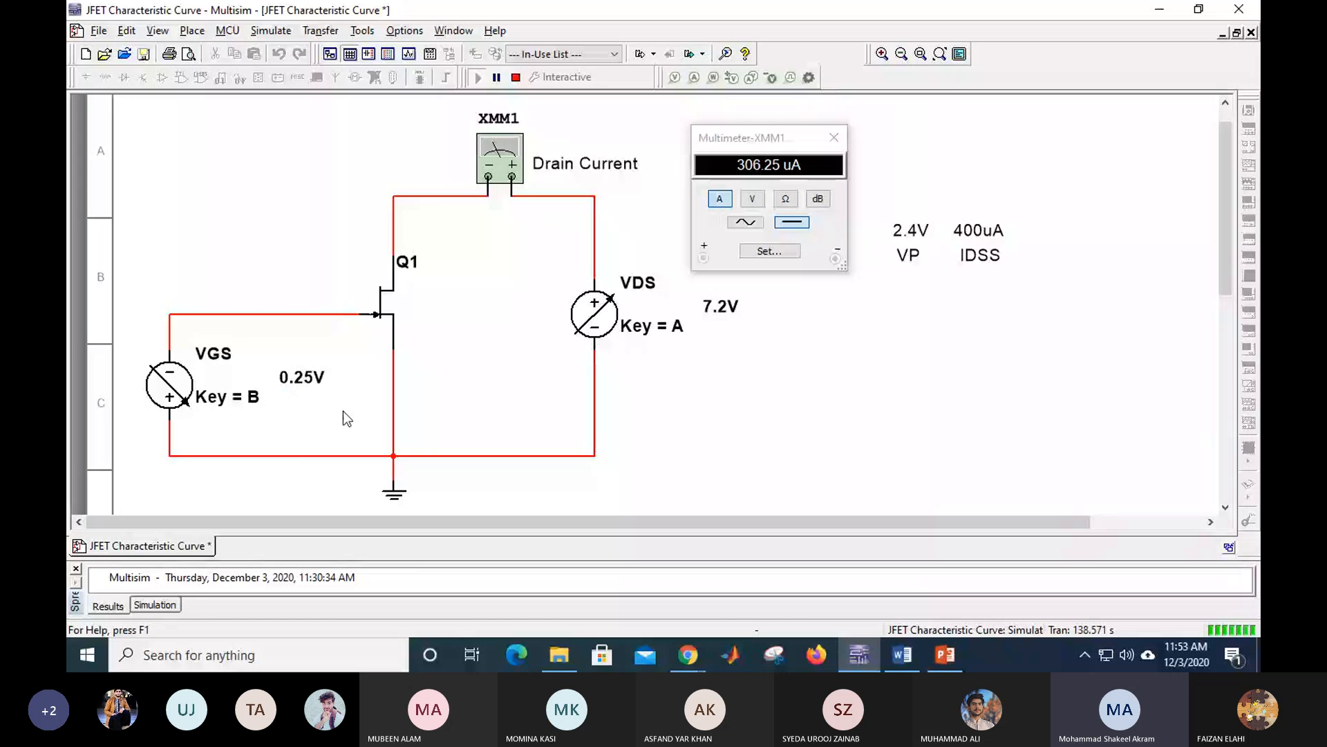
{"action": "mouse_move", "coordinate": [163, 404]}
{"action": "key", "text": "a"}
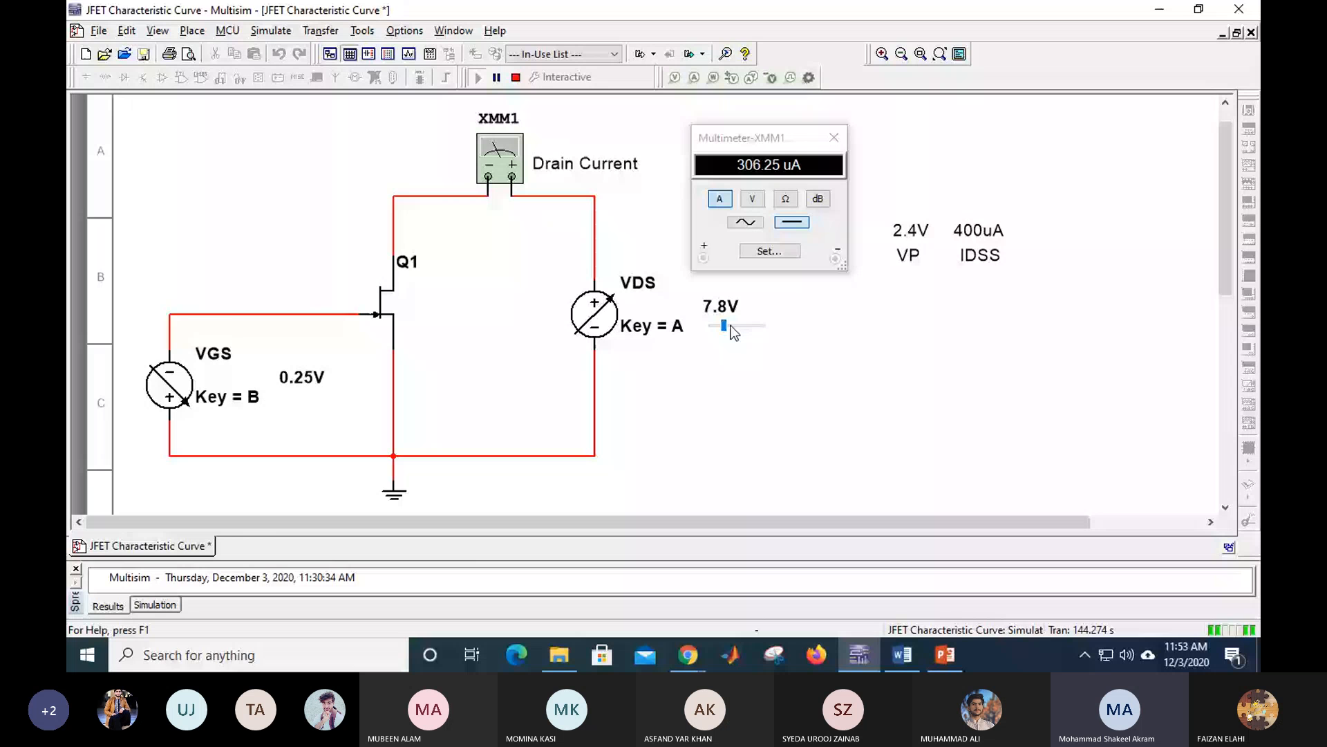
{"action": "key", "text": "a"}
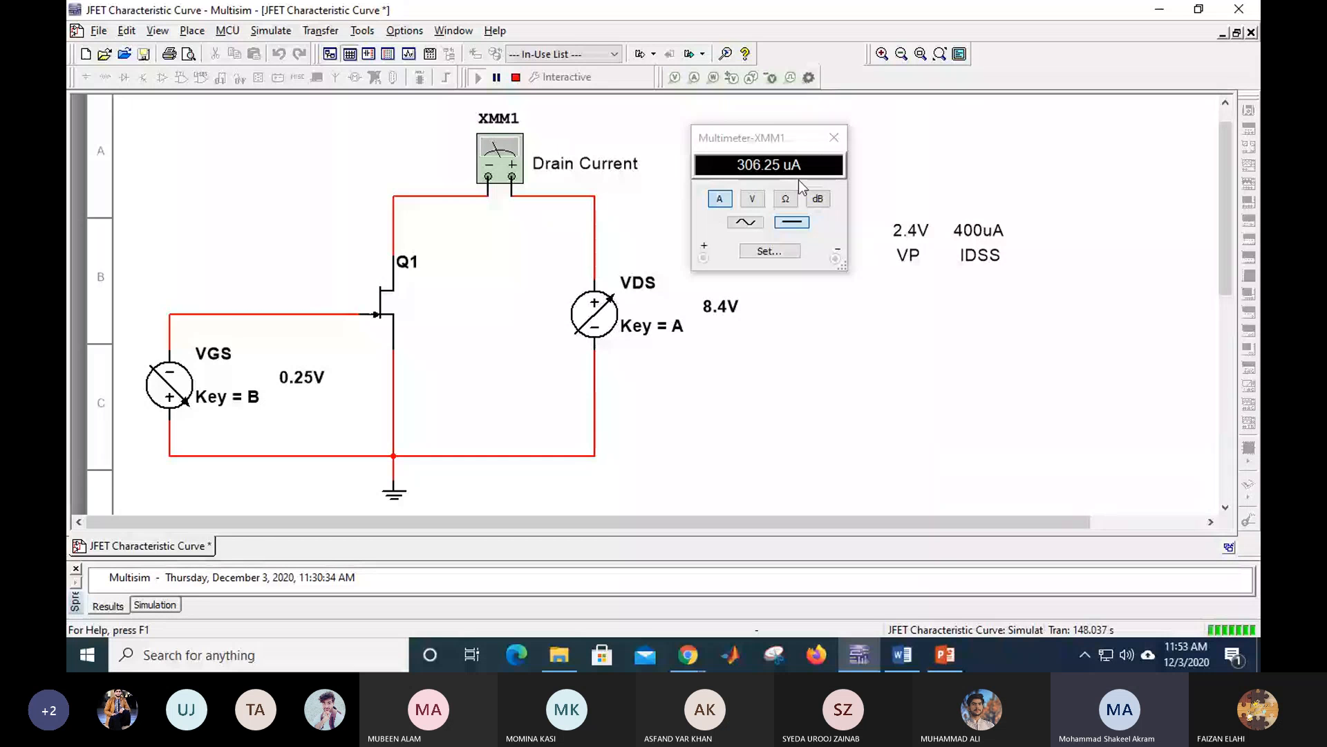
Step: Add a text note reading "VGS=0.25 Constant Current = 306.25uA" below the VP and IDSS labels
{"action": "right_click", "coordinate": [913, 312]}
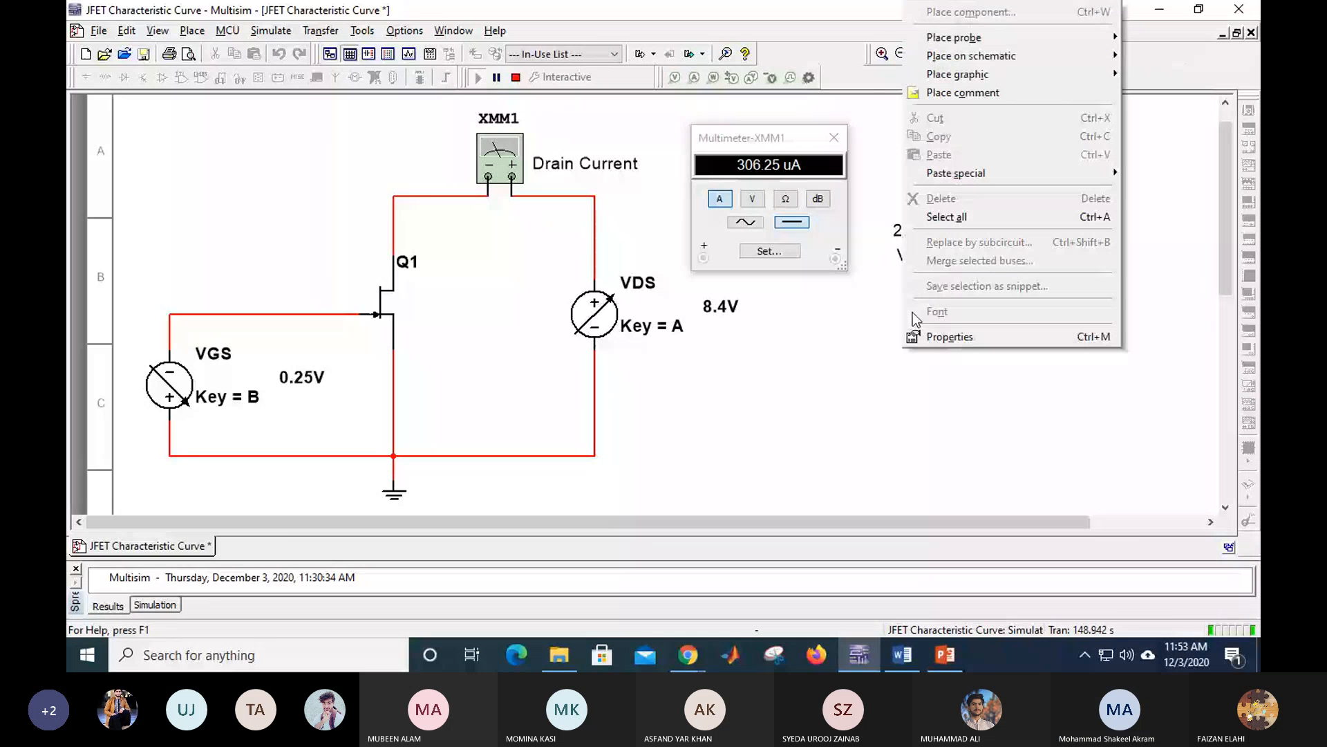
{"action": "mouse_move", "coordinate": [1091, 76]}
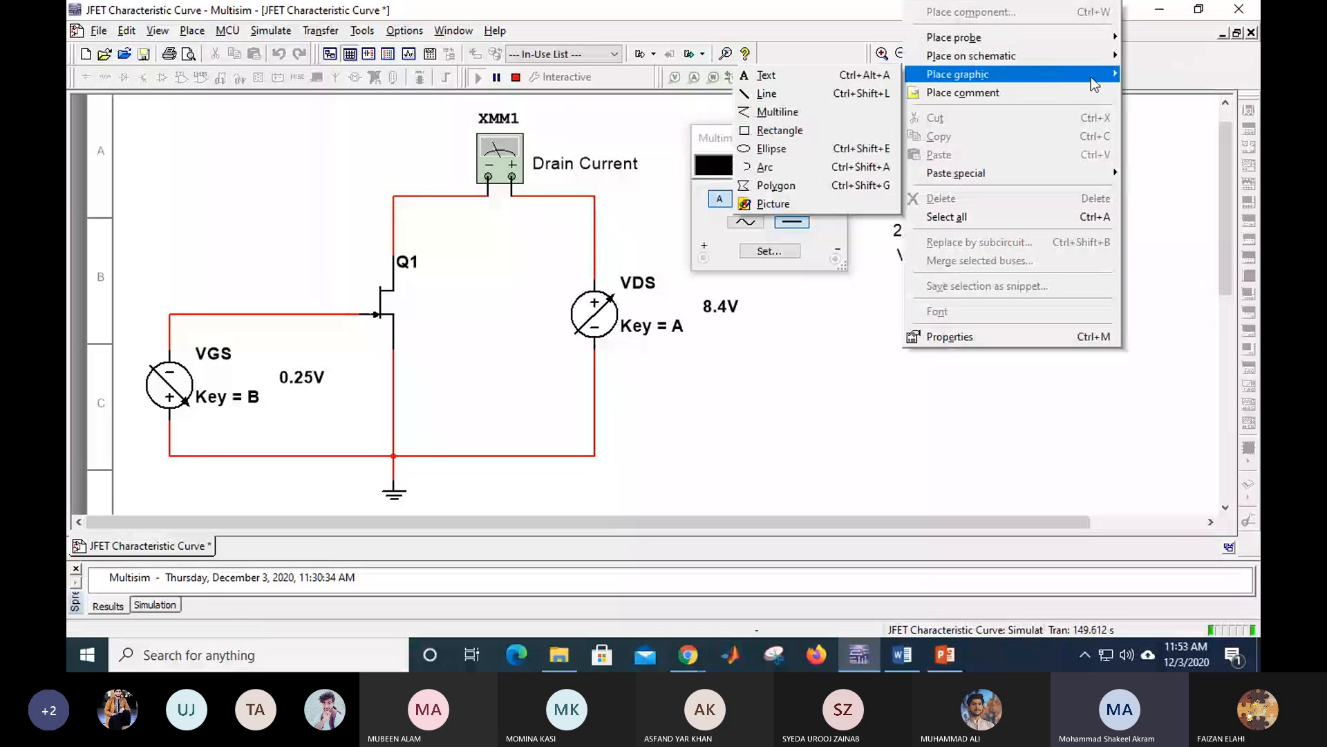
{"action": "left_click", "coordinate": [810, 76]}
{"action": "left_click", "coordinate": [893, 304]}
{"action": "type", "text": "VGS=0.2"}
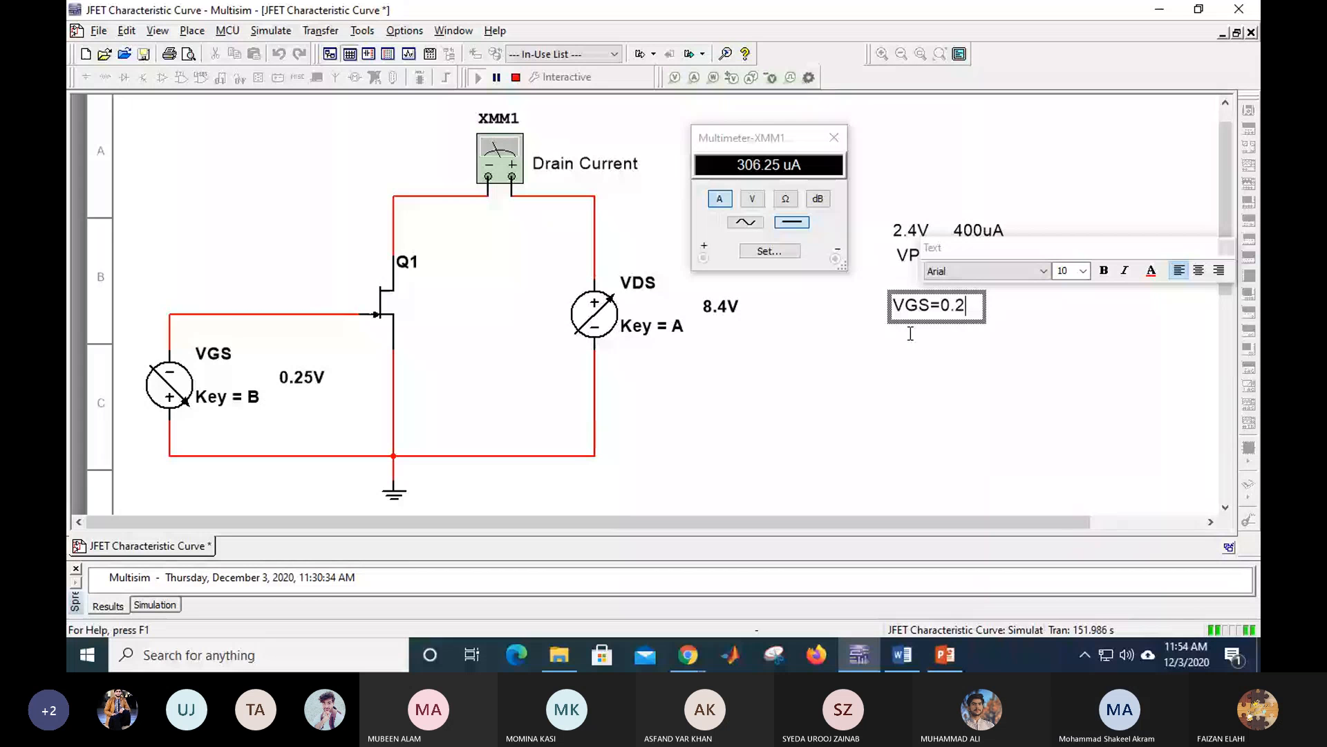
{"action": "type", "text": "5"}
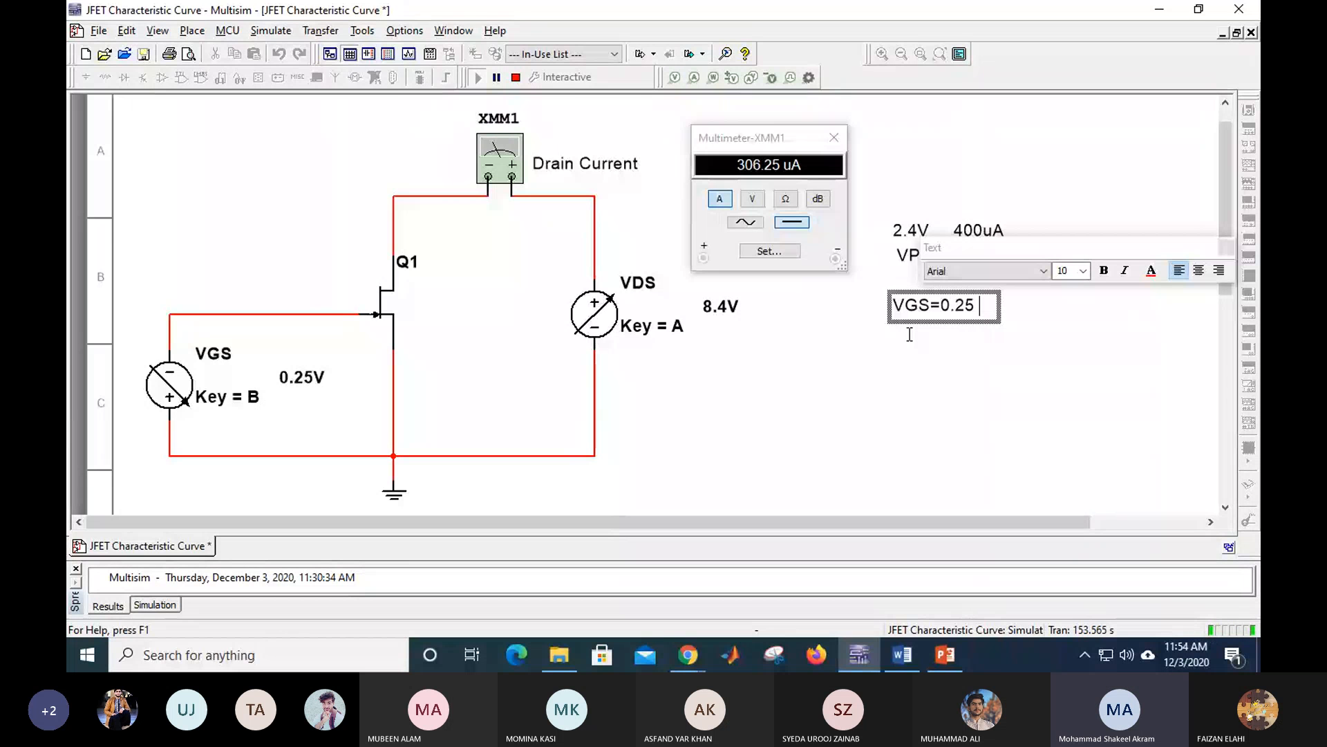
{"action": "type", "text": "  Constan"}
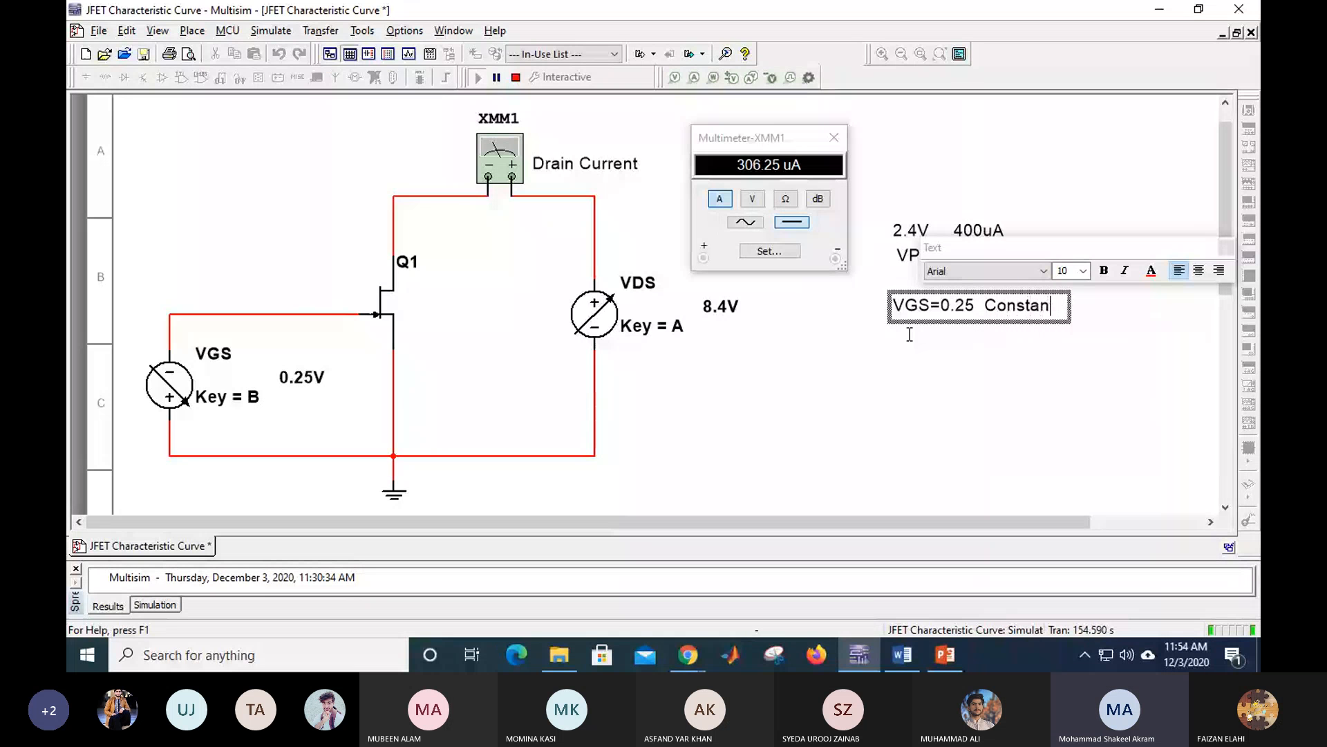
{"action": "type", "text": "t Current"}
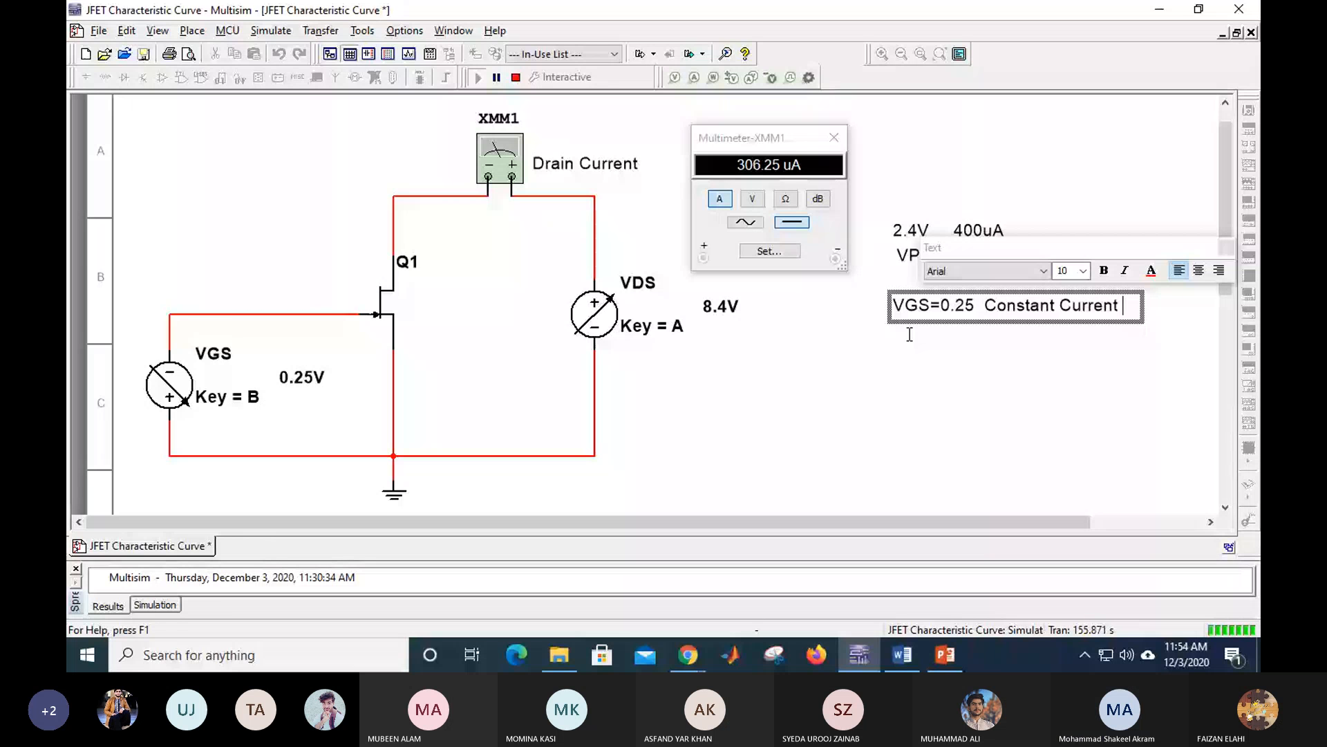
{"action": "type", "text": " = 306.25u"}
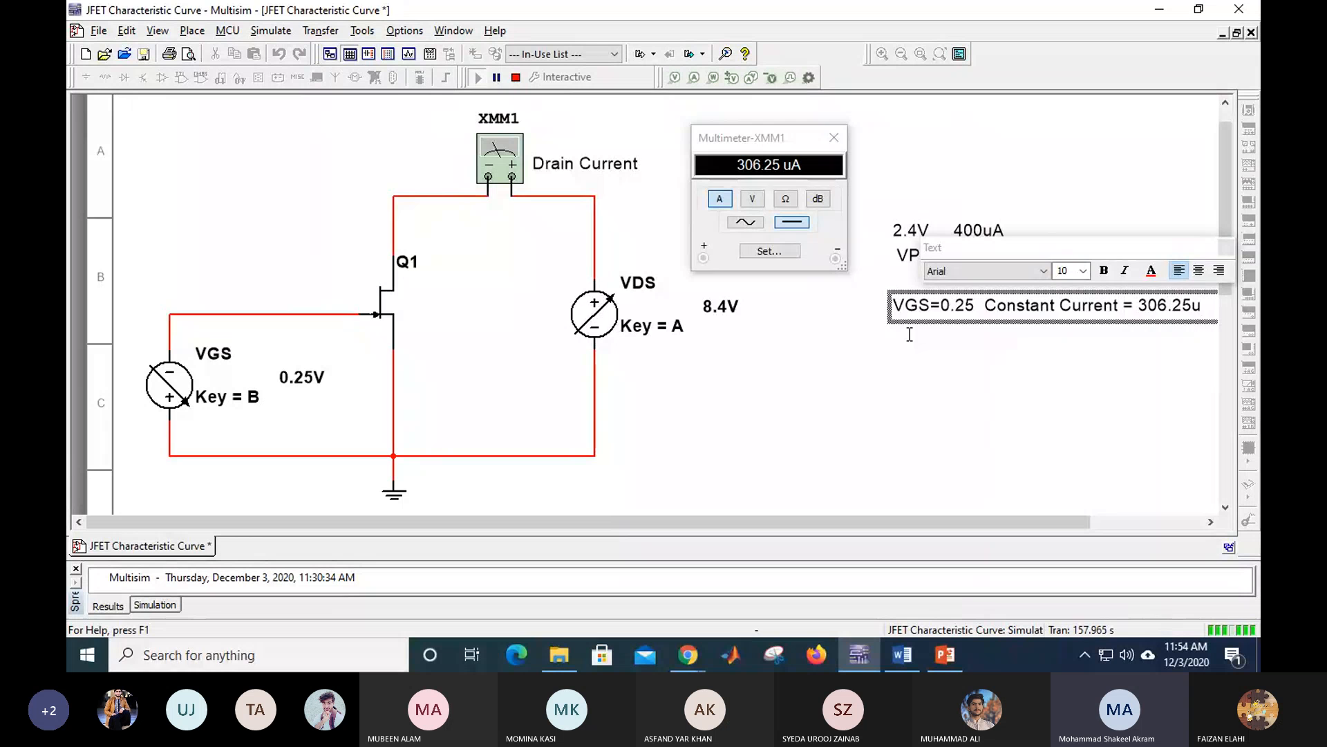
{"action": "type", "text": "A"}
{"action": "left_click", "coordinate": [947, 424]}
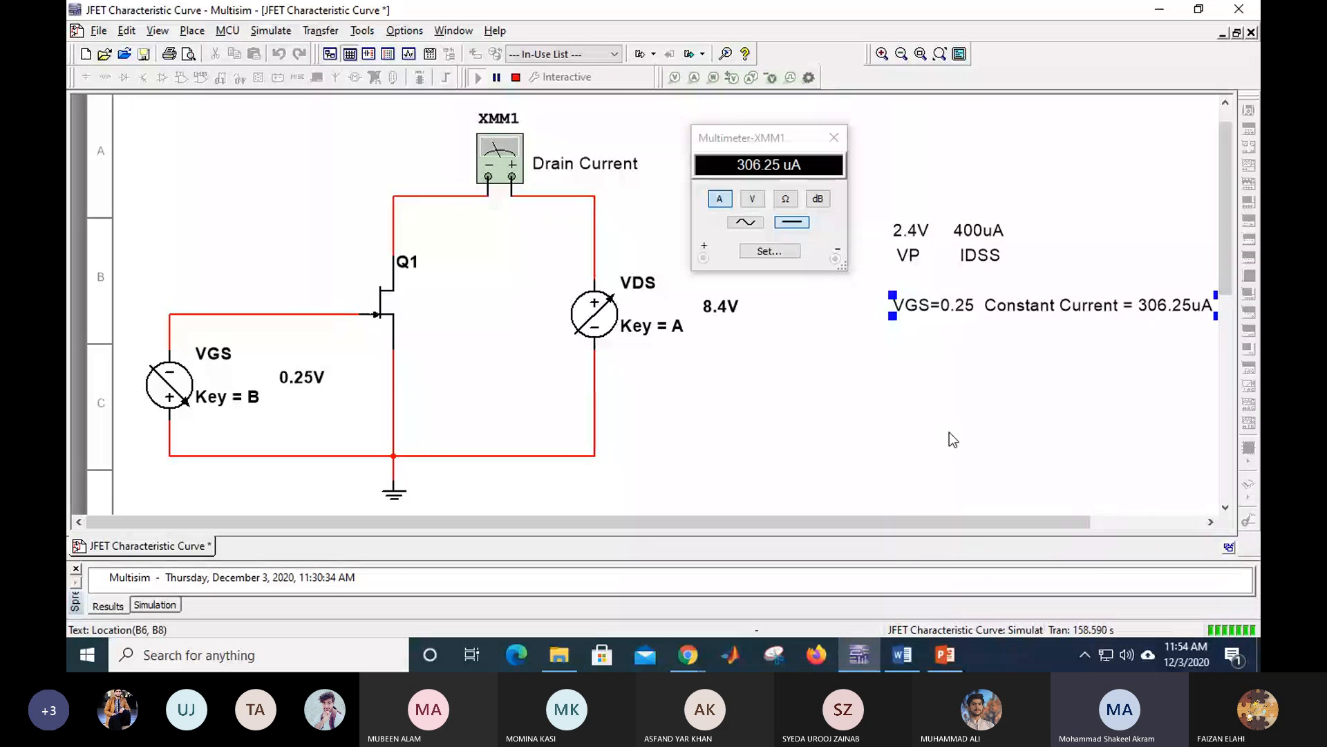
Step: Check the drain characteristic curves on slide 9 in PowerPoint, and raise VGS to 0.5 V back in the Multisim circuit
{"action": "left_click", "coordinate": [946, 653]}
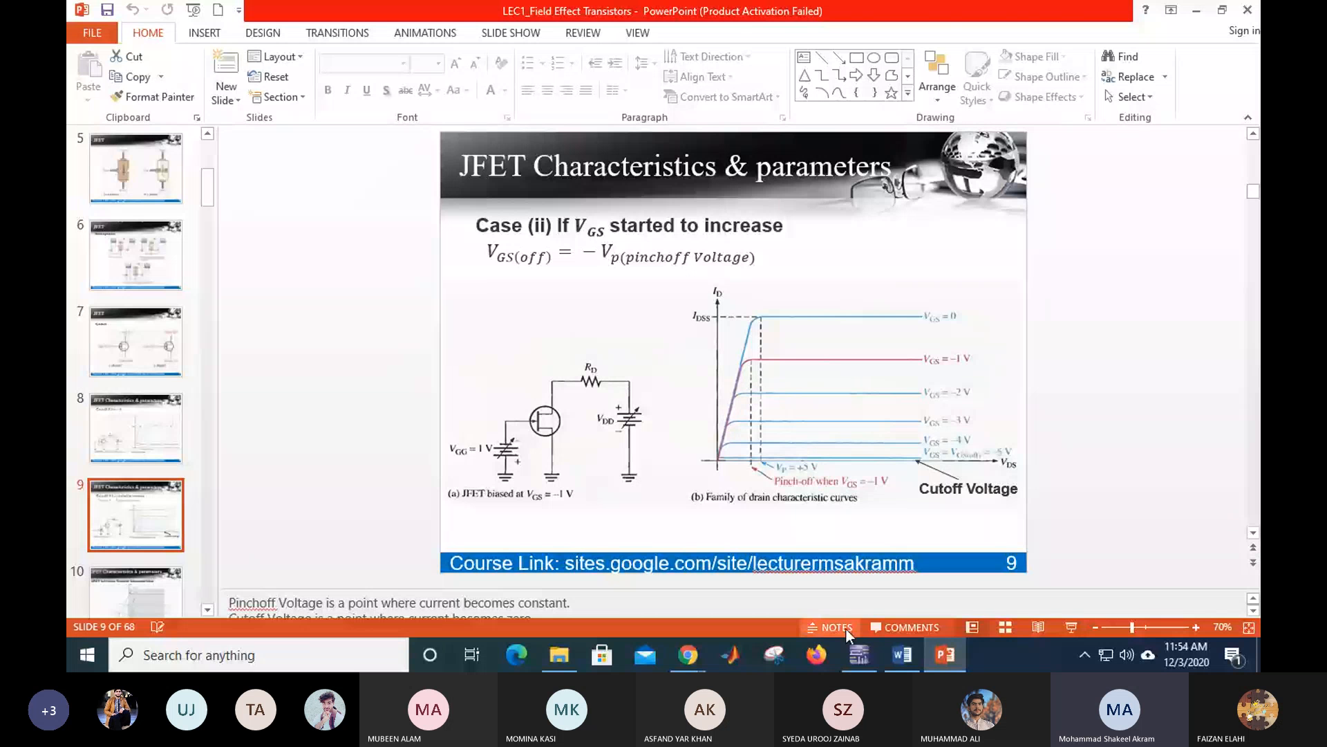
{"action": "left_click", "coordinate": [859, 655]}
{"action": "left_click", "coordinate": [774, 447]}
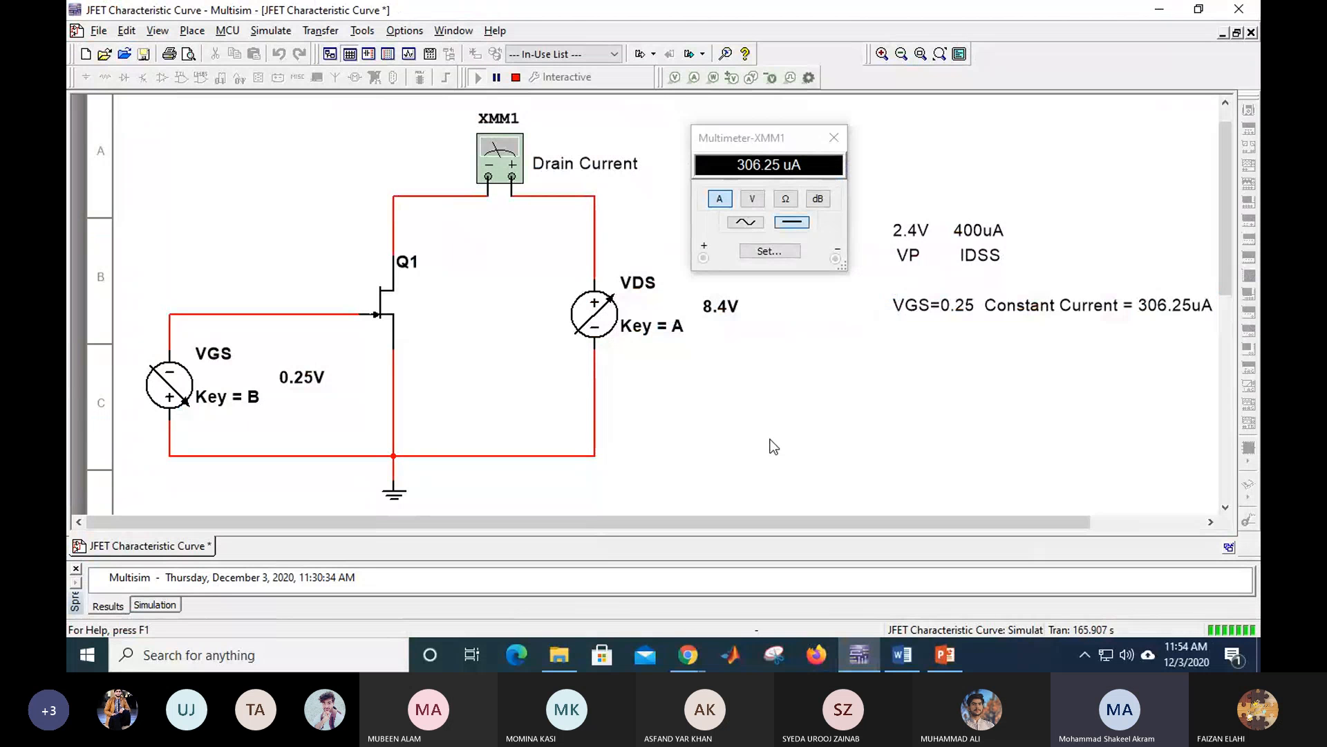
{"action": "key", "text": "b"}
{"action": "mouse_move", "coordinate": [304, 420]}
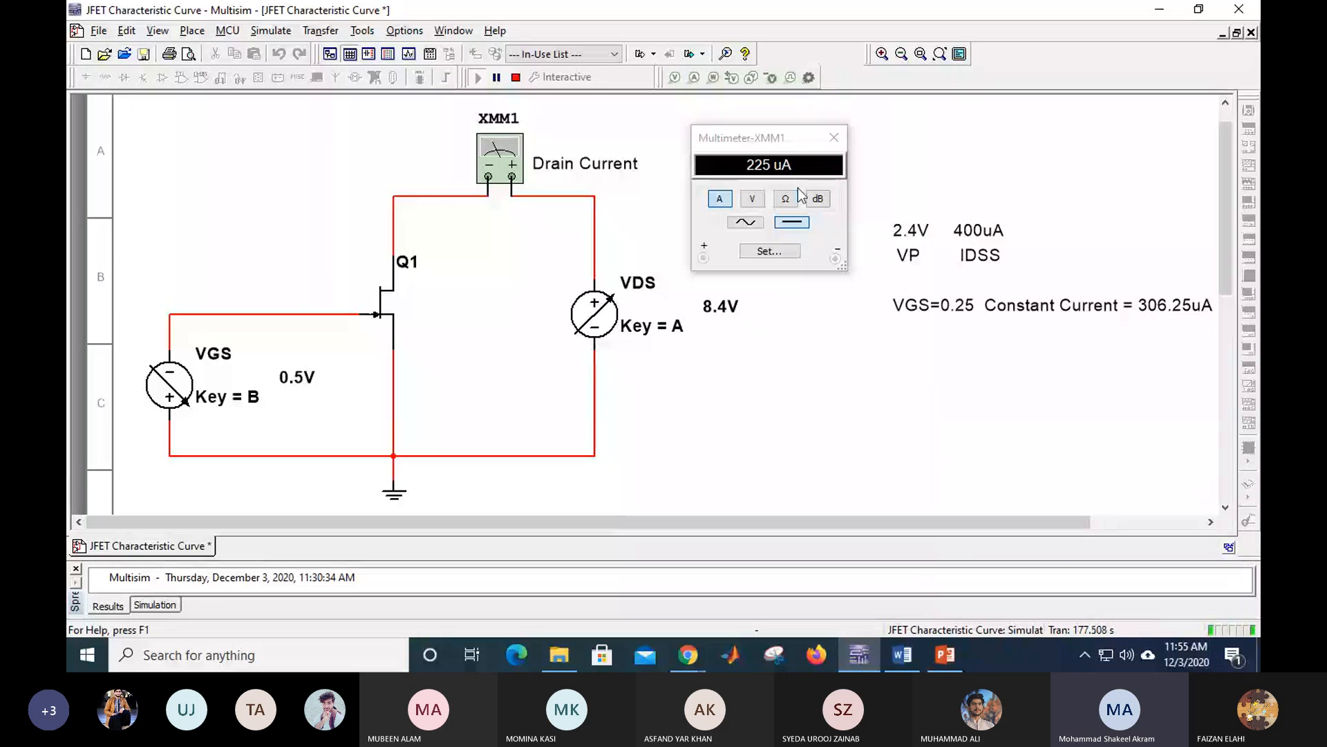
Step: Copy the text of the VGS=0.25 note into a new text note placed below it
{"action": "left_click", "coordinate": [909, 300]}
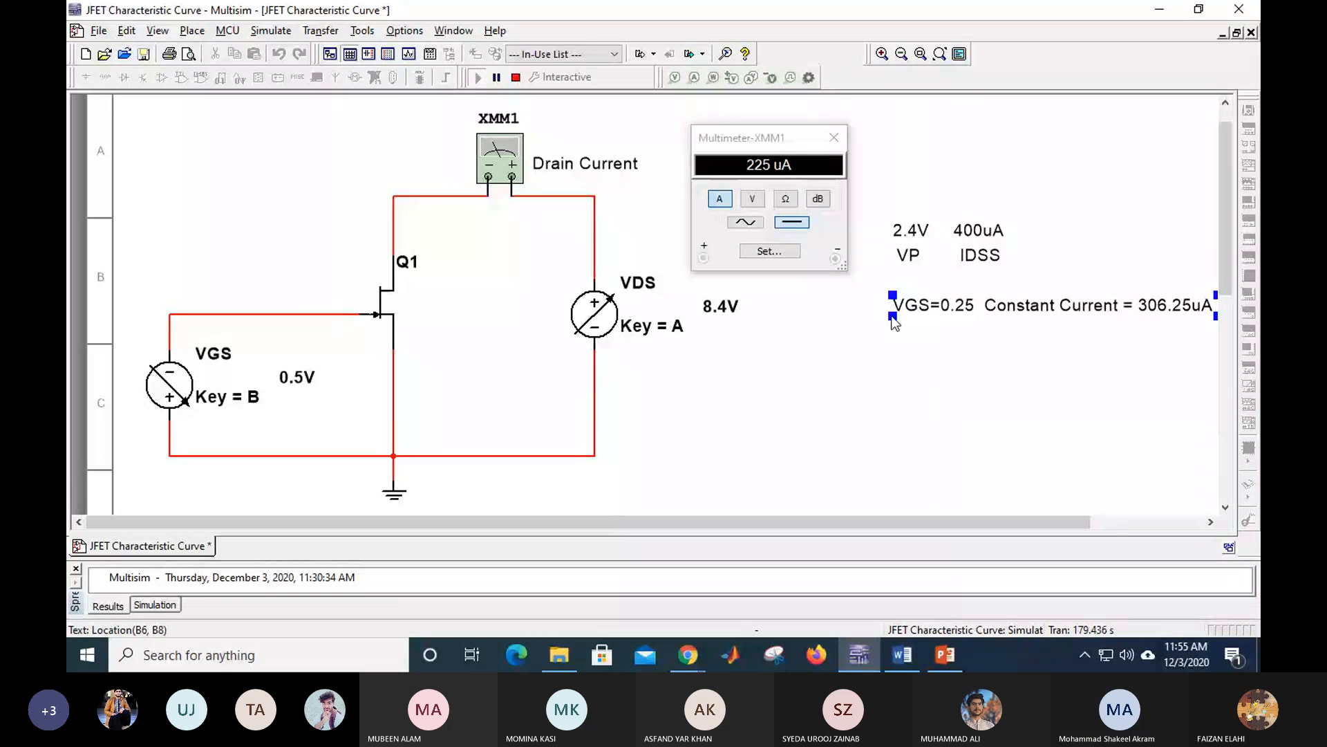
{"action": "double_click", "coordinate": [923, 311]}
{"action": "key", "text": "ctrl+a"}
{"action": "key", "text": "ctrl+c"}
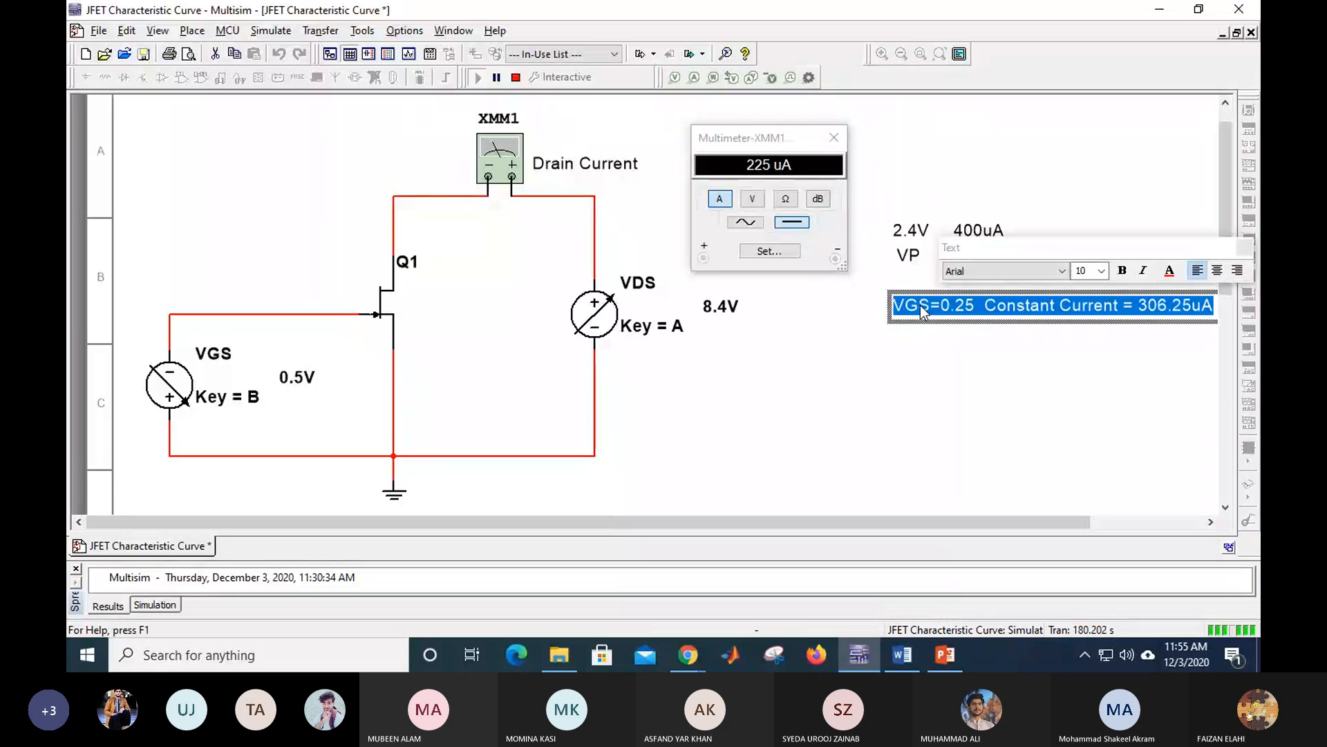
{"action": "right_click", "coordinate": [907, 350]}
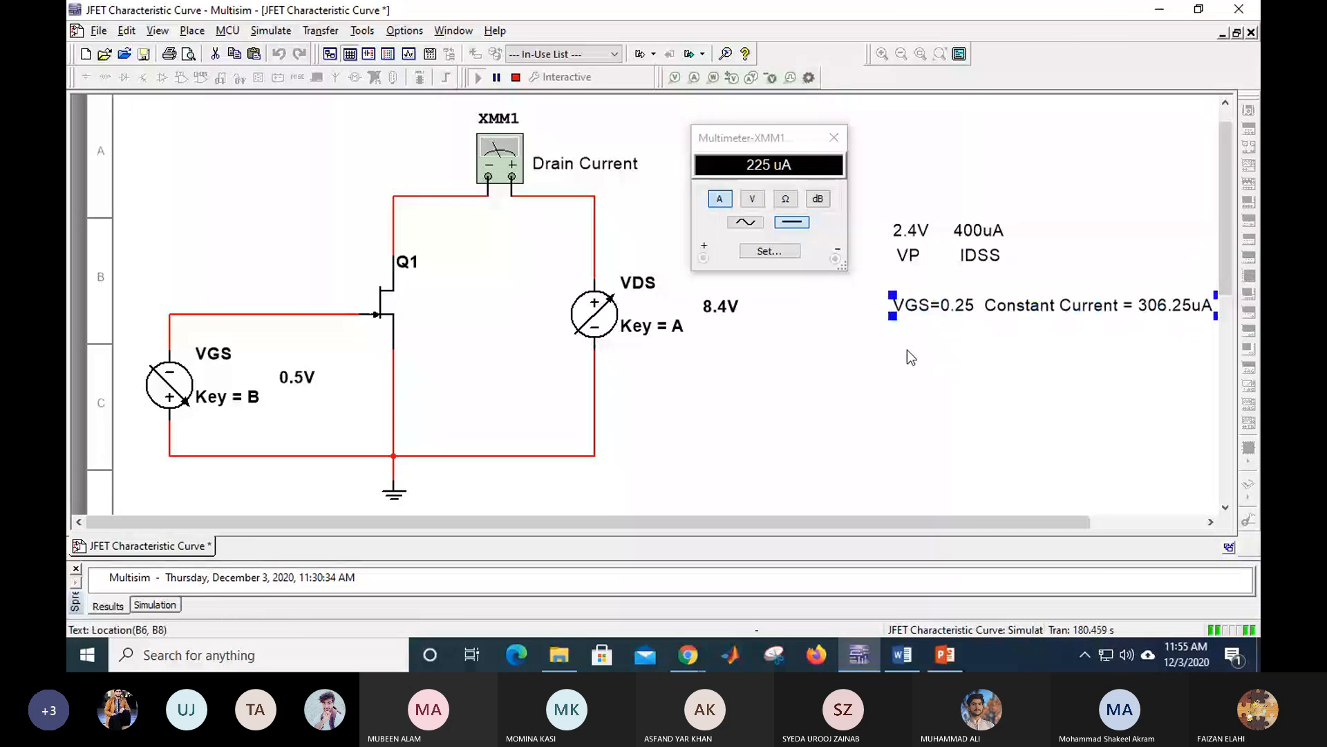
{"action": "mouse_move", "coordinate": [1042, 75]}
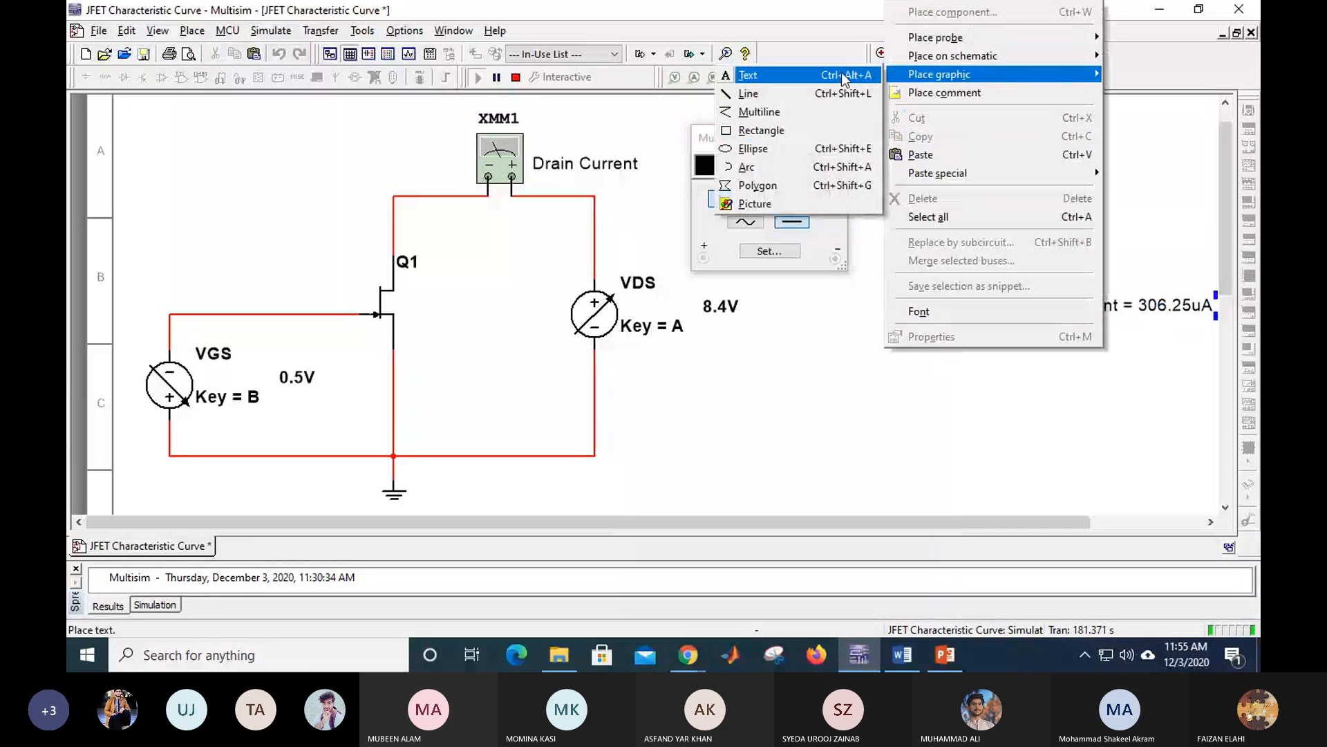
{"action": "left_click", "coordinate": [753, 75]}
{"action": "left_click", "coordinate": [898, 349]}
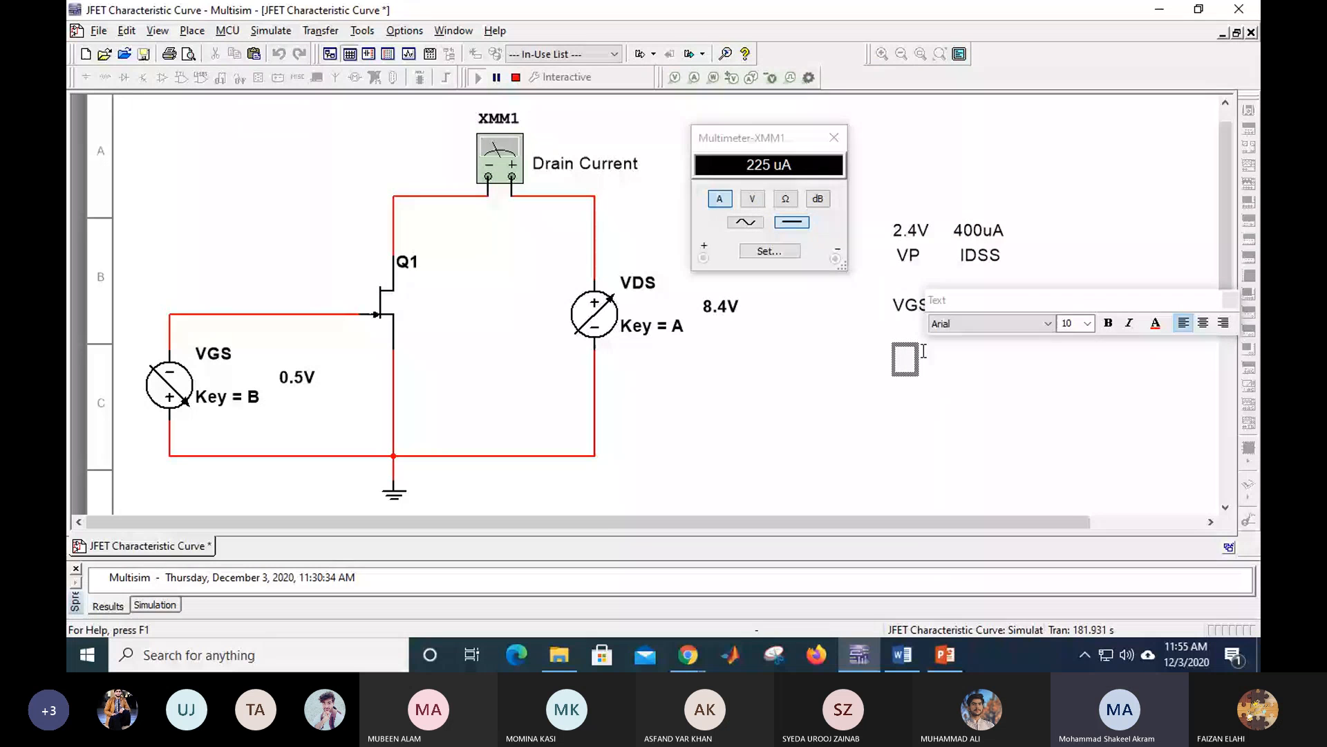
{"action": "key", "text": "ctrl+v"}
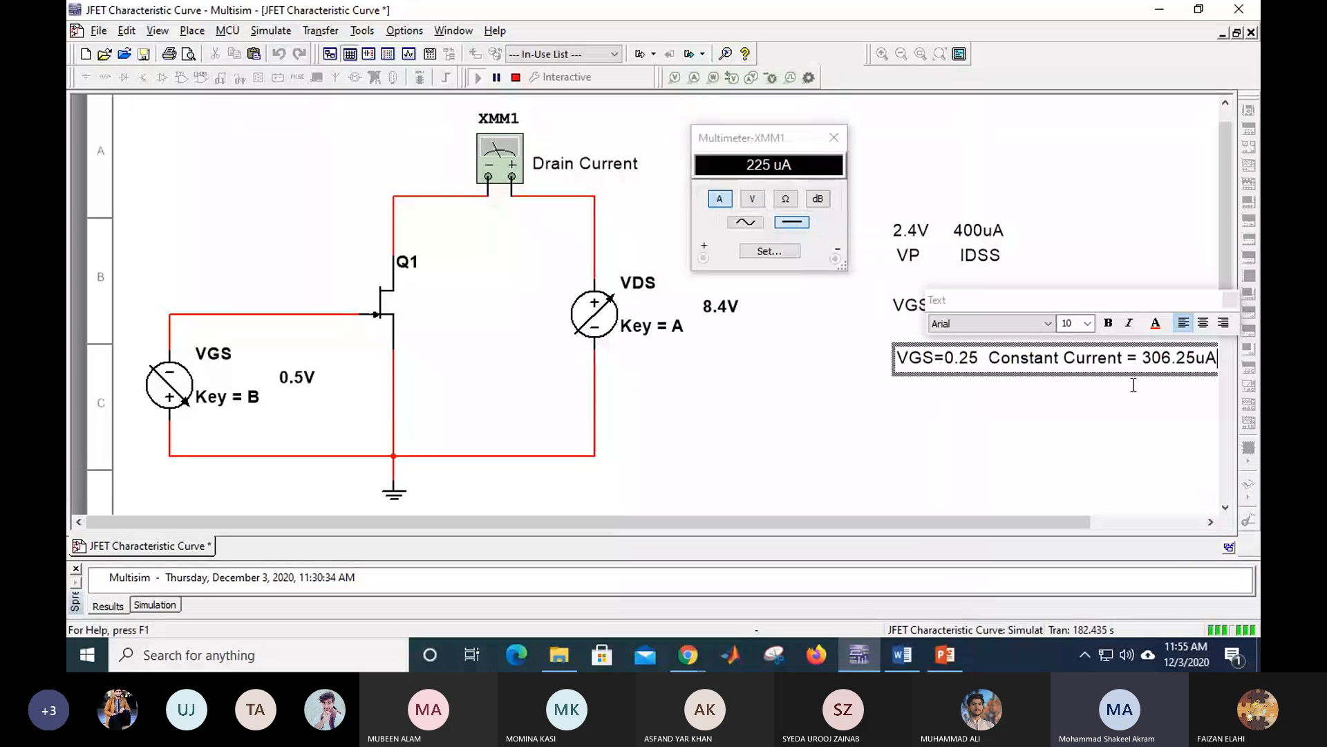
Step: Edit the copied note to read "VGS=0.5V Constant Current = 225uA"
{"action": "key", "text": "Left"}
{"action": "key", "text": "BackSpace"}
{"action": "key", "text": "BackSpace"}
{"action": "key", "text": "BackSpace"}
{"action": "key", "text": "BackSpace"}
{"action": "type", "text": "2"}
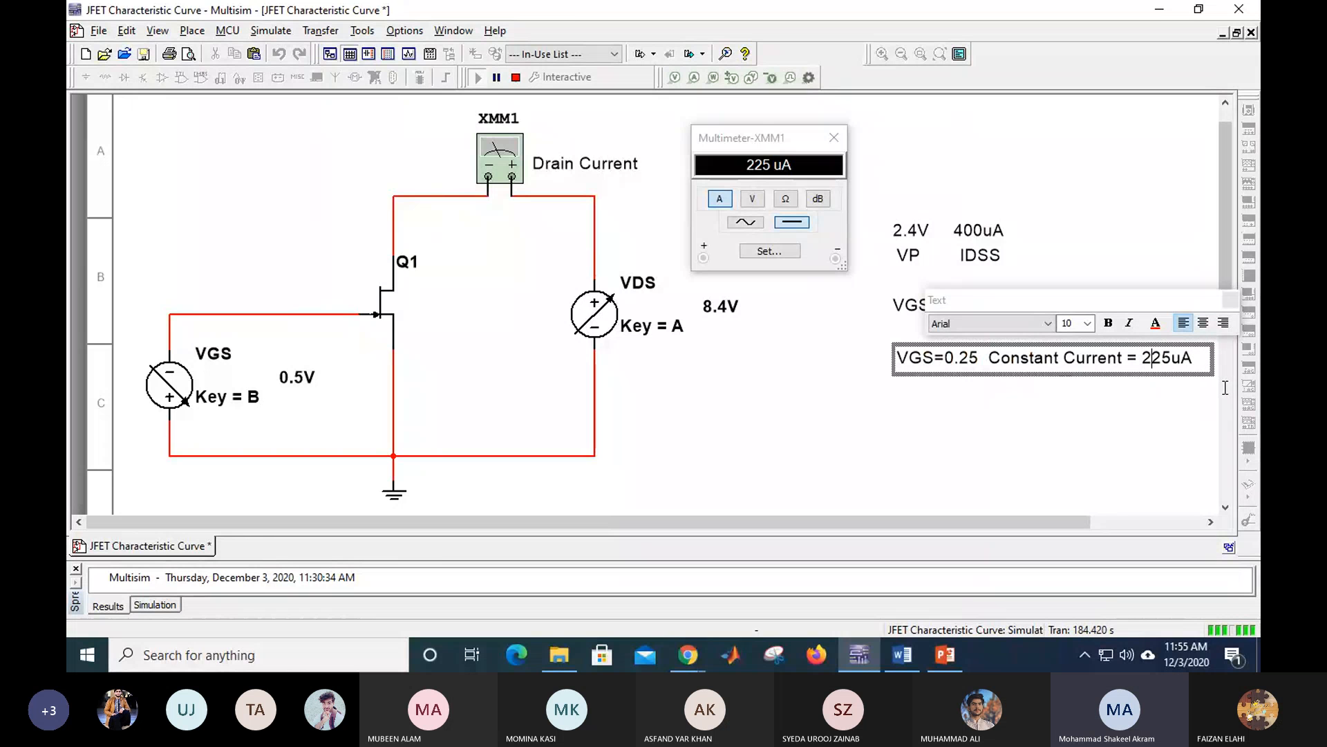
{"action": "left_click", "coordinate": [972, 359]}
{"action": "key", "text": "BackSpace"}
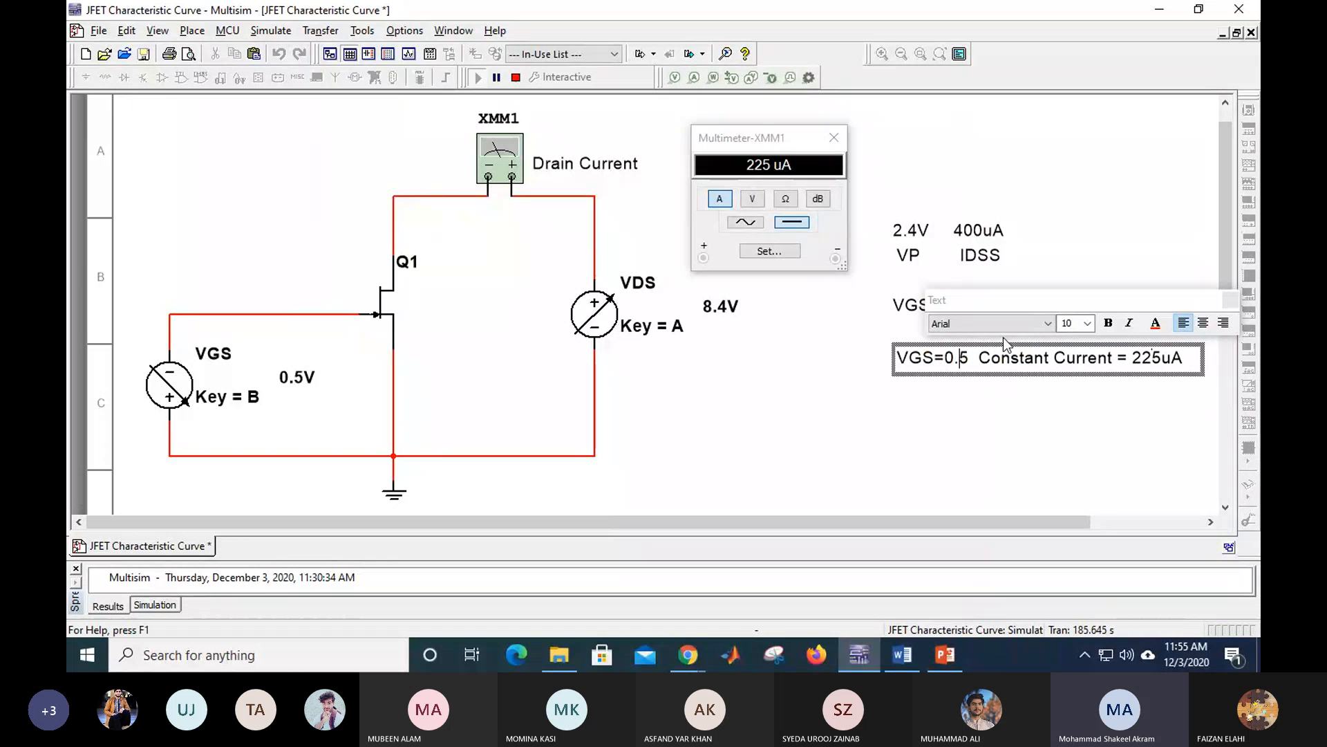
{"action": "type", "text": "V"}
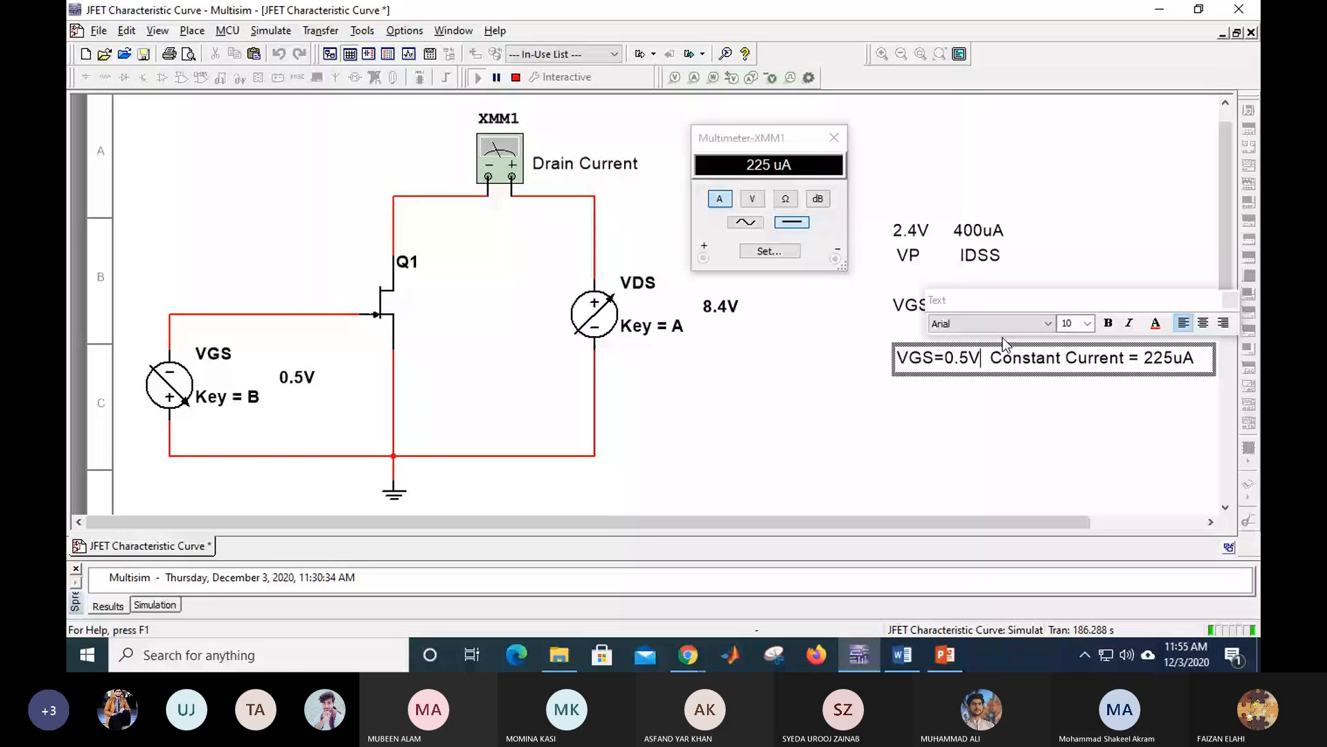
Step: Nudge the VGS=0.5V note up and left until it aligns directly beneath the VGS=0.25 note
{"action": "left_click", "coordinate": [899, 354]}
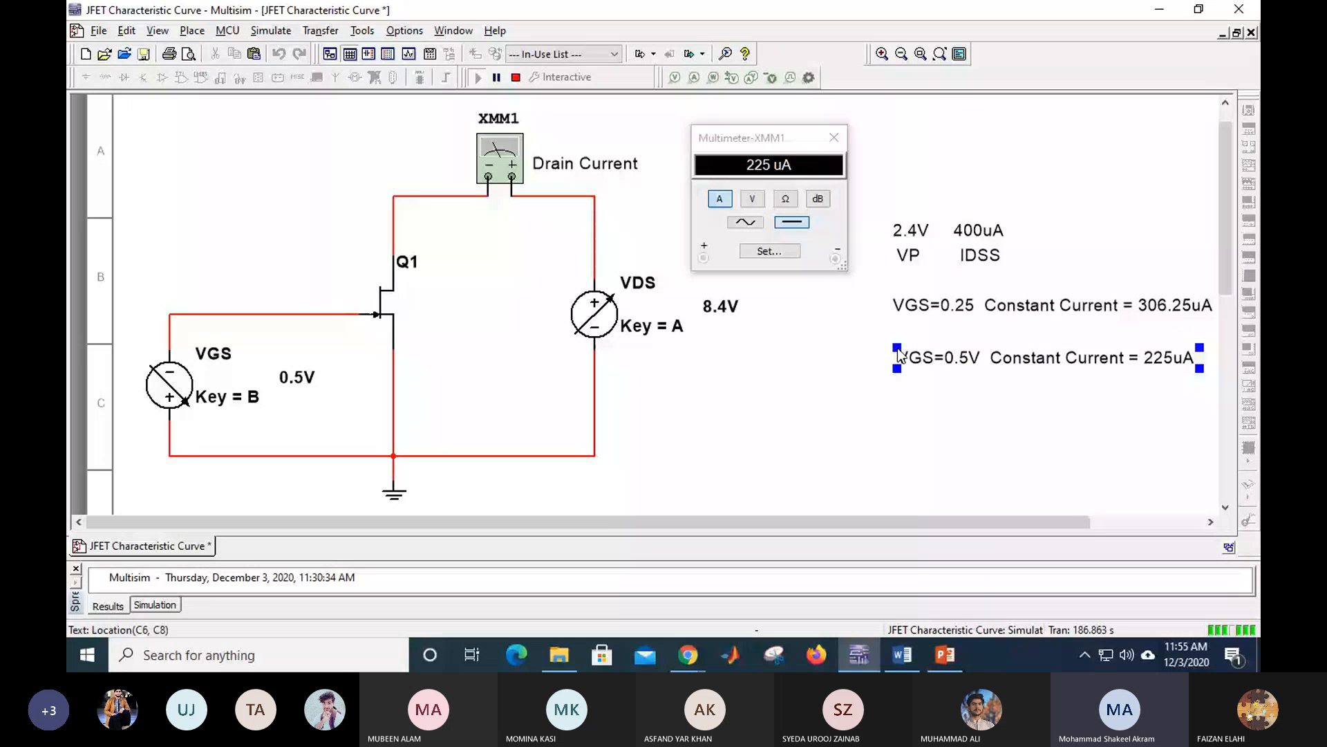
{"action": "key", "text": "Up"}
{"action": "key", "text": "Up"}
{"action": "key", "text": "Up"}
{"action": "key", "text": "Up"}
{"action": "key", "text": "Up"}
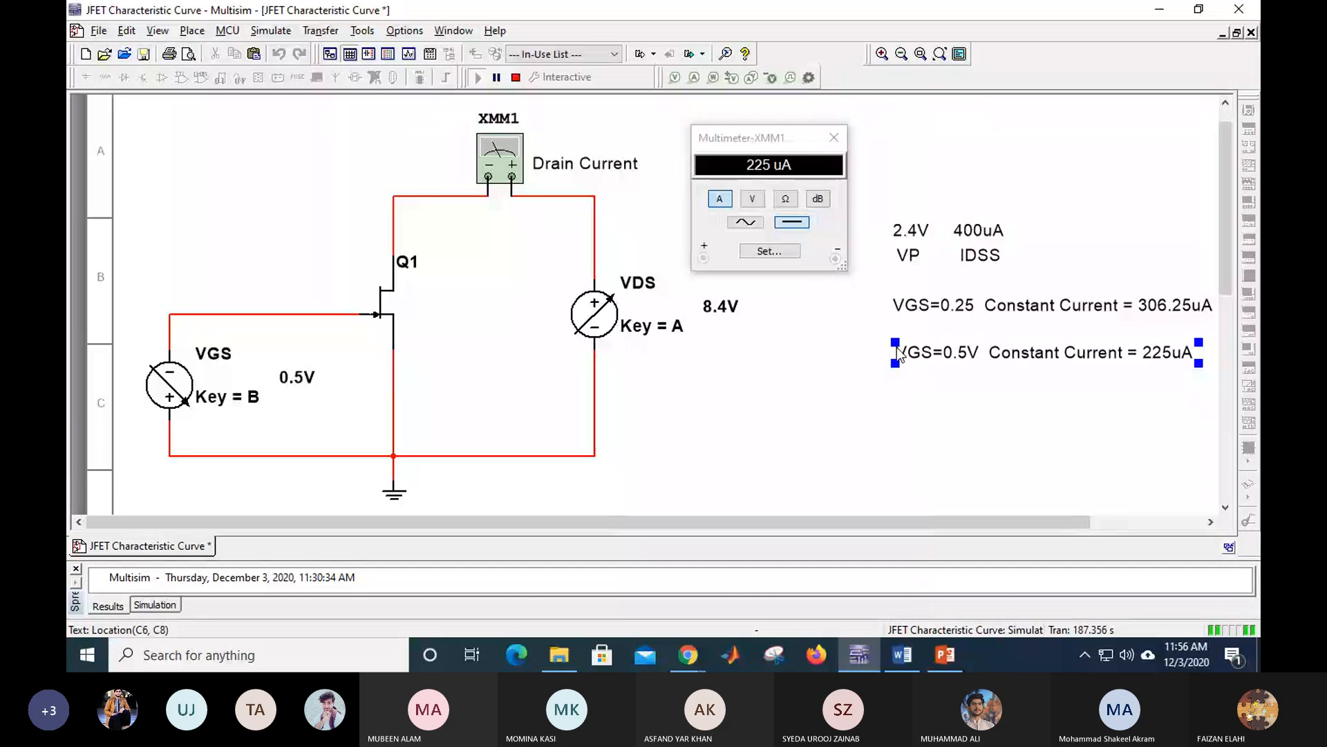
{"action": "key", "text": "Up"}
{"action": "key", "text": "Up"}
{"action": "key", "text": "Up"}
{"action": "key", "text": "Up"}
{"action": "key", "text": "Up"}
{"action": "key", "text": "Up"}
{"action": "key", "text": "Up"}
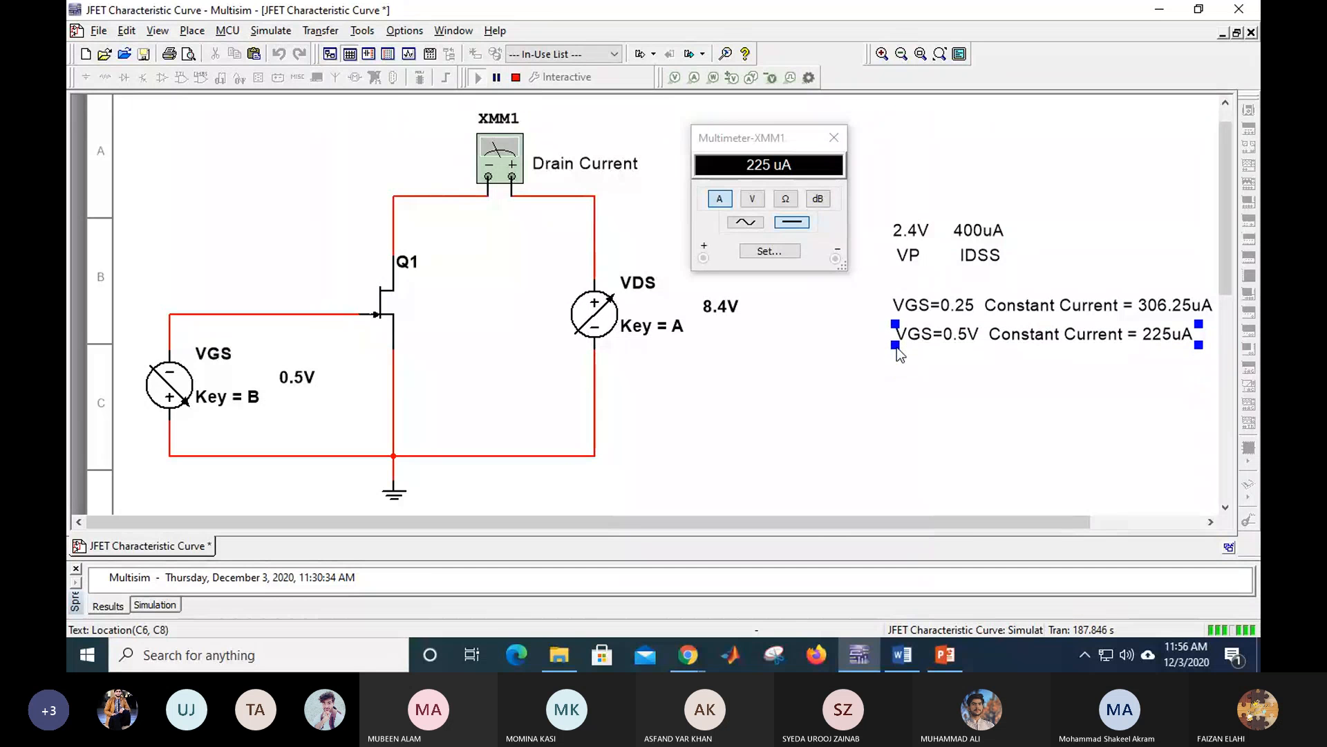
{"action": "key", "text": "Left"}
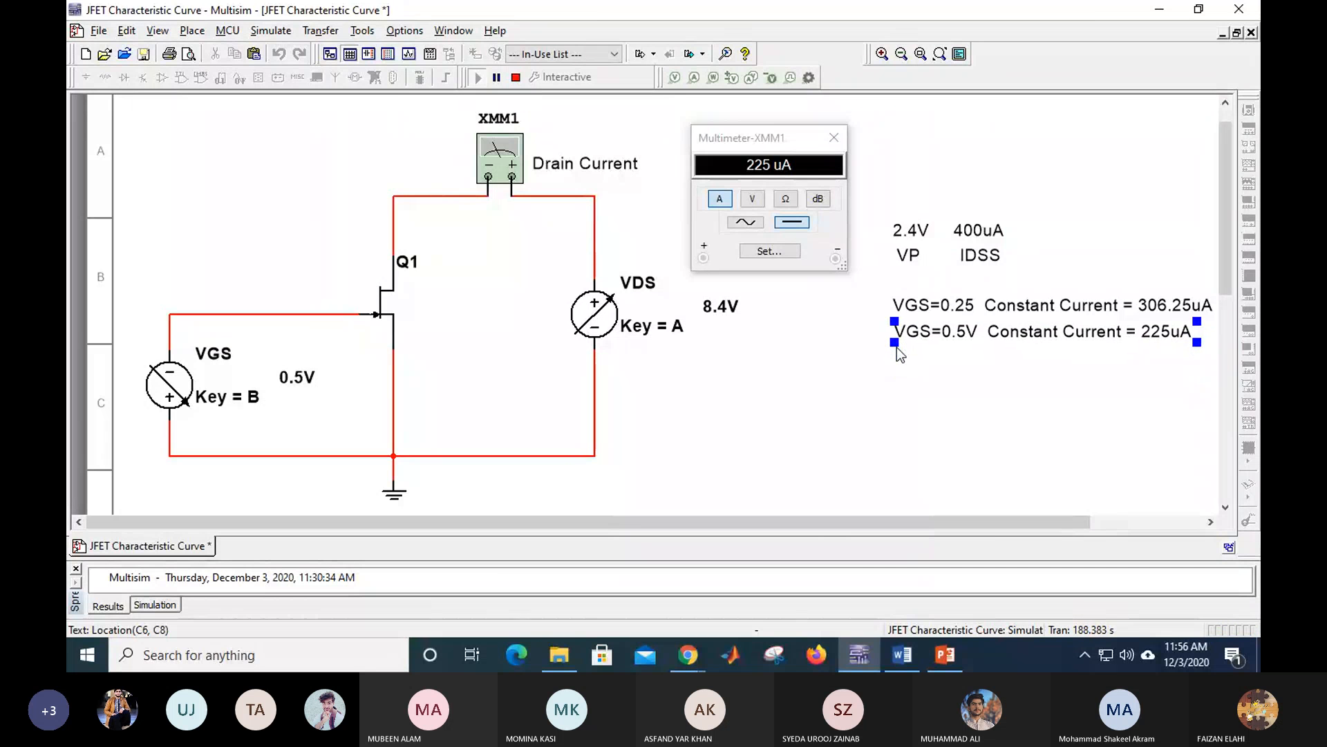
{"action": "key", "text": "Up"}
{"action": "key", "text": "Up"}
{"action": "key", "text": "Left"}
{"action": "key", "text": "Up"}
{"action": "key", "text": "Up"}
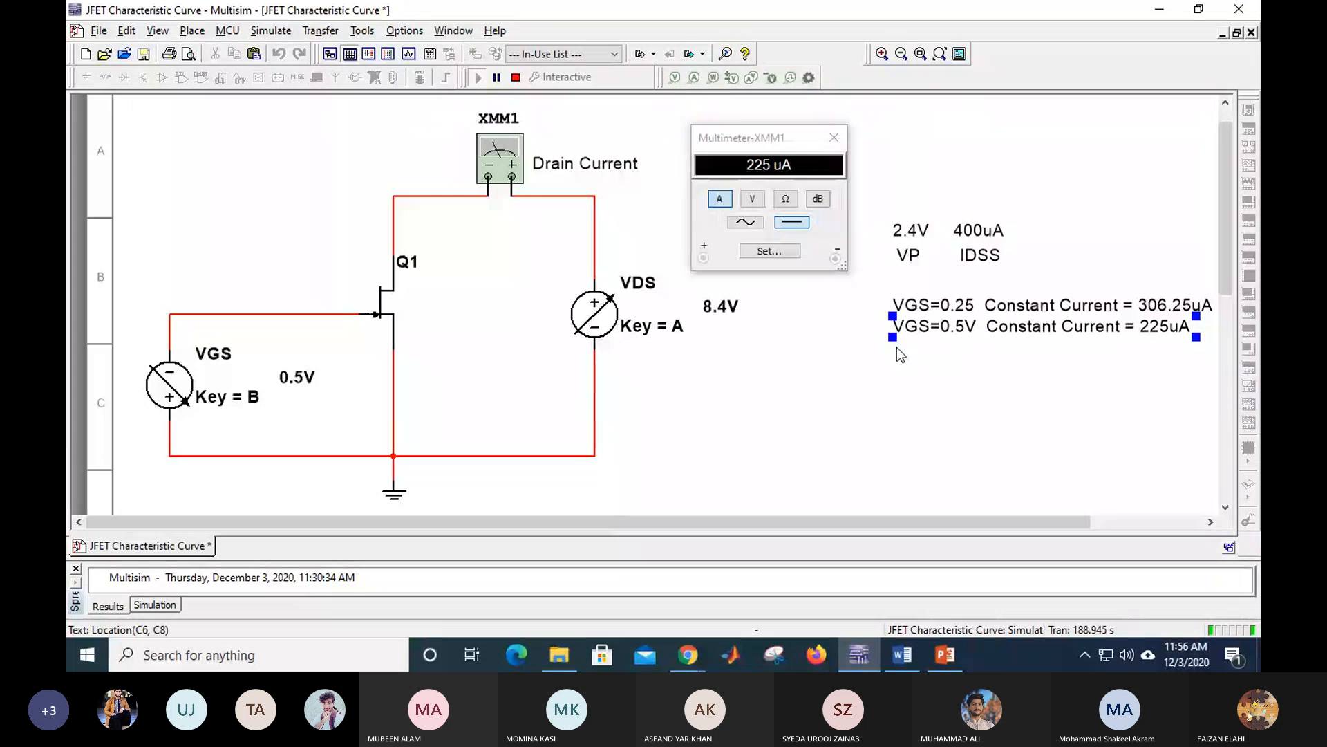
{"action": "left_click", "coordinate": [857, 380]}
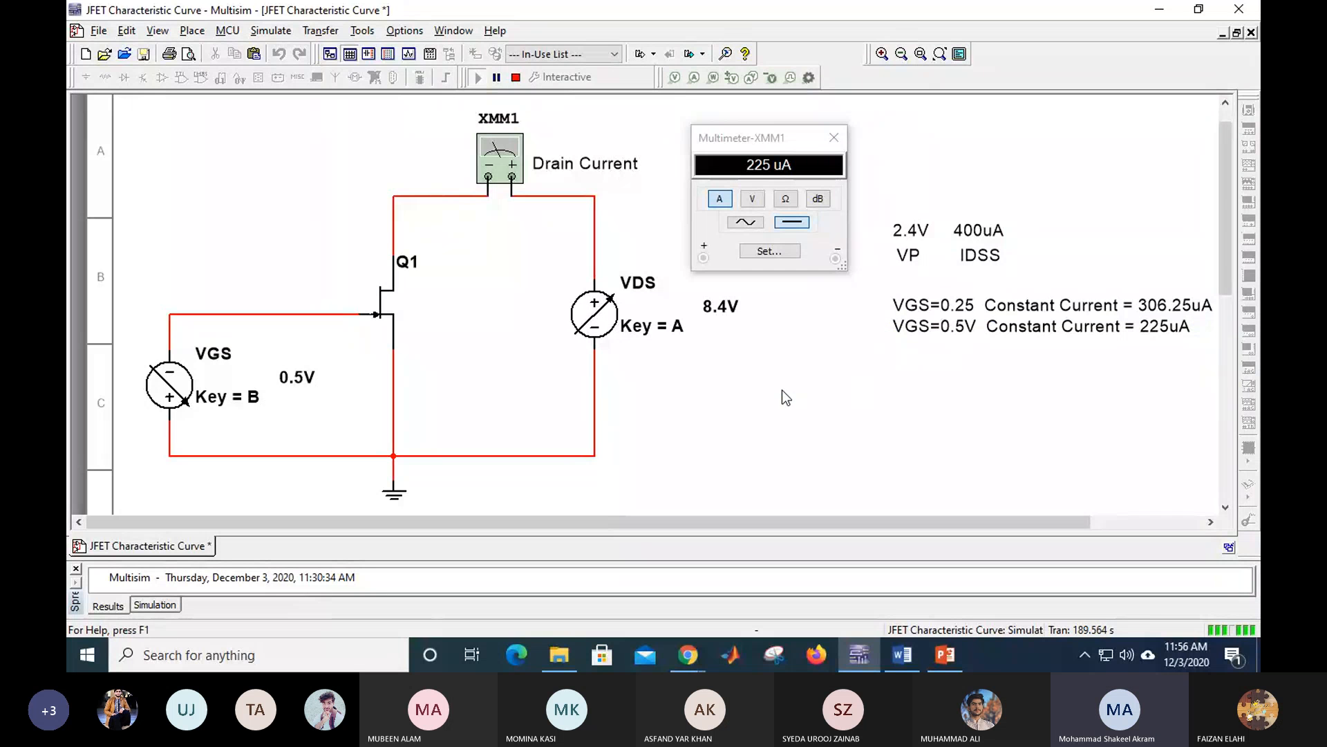
Step: Raise VDS in three 0.6 V increments to 10.2 V with VGS at 0.5 V
{"action": "key", "text": "a"}
{"action": "key", "text": "a"}
{"action": "key", "text": "a"}
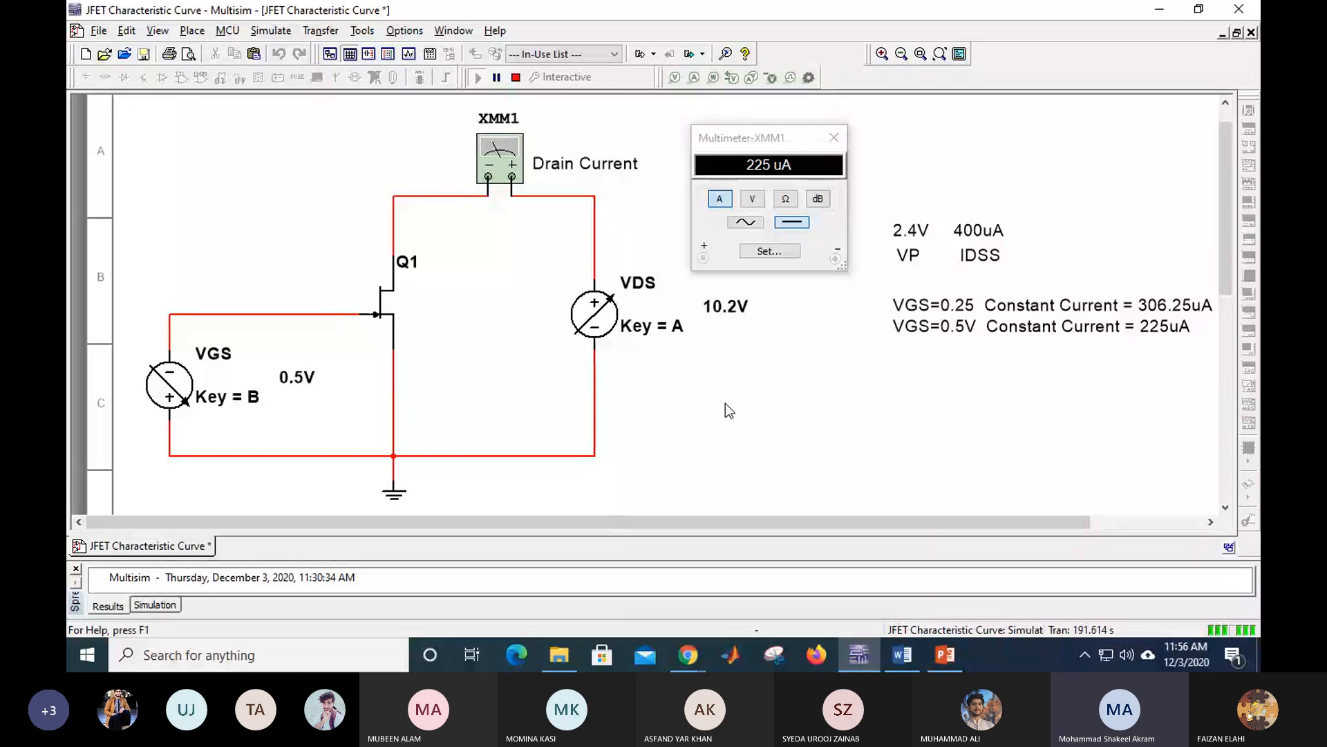
Step: Raise VGS in 0.25 V increments to 2 V with VDS held at 10.2 V
{"action": "key", "text": "b"}
{"action": "mouse_move", "coordinate": [268, 367]}
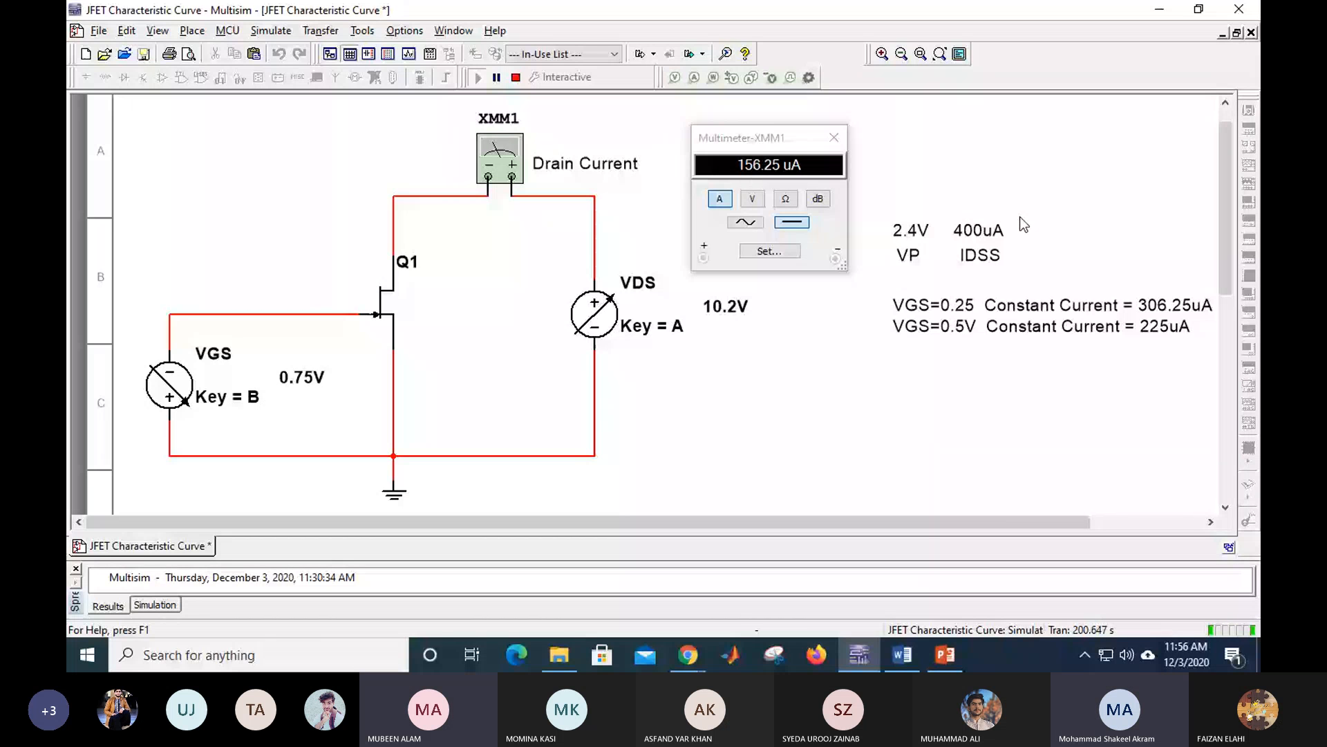
{"action": "key", "text": "b"}
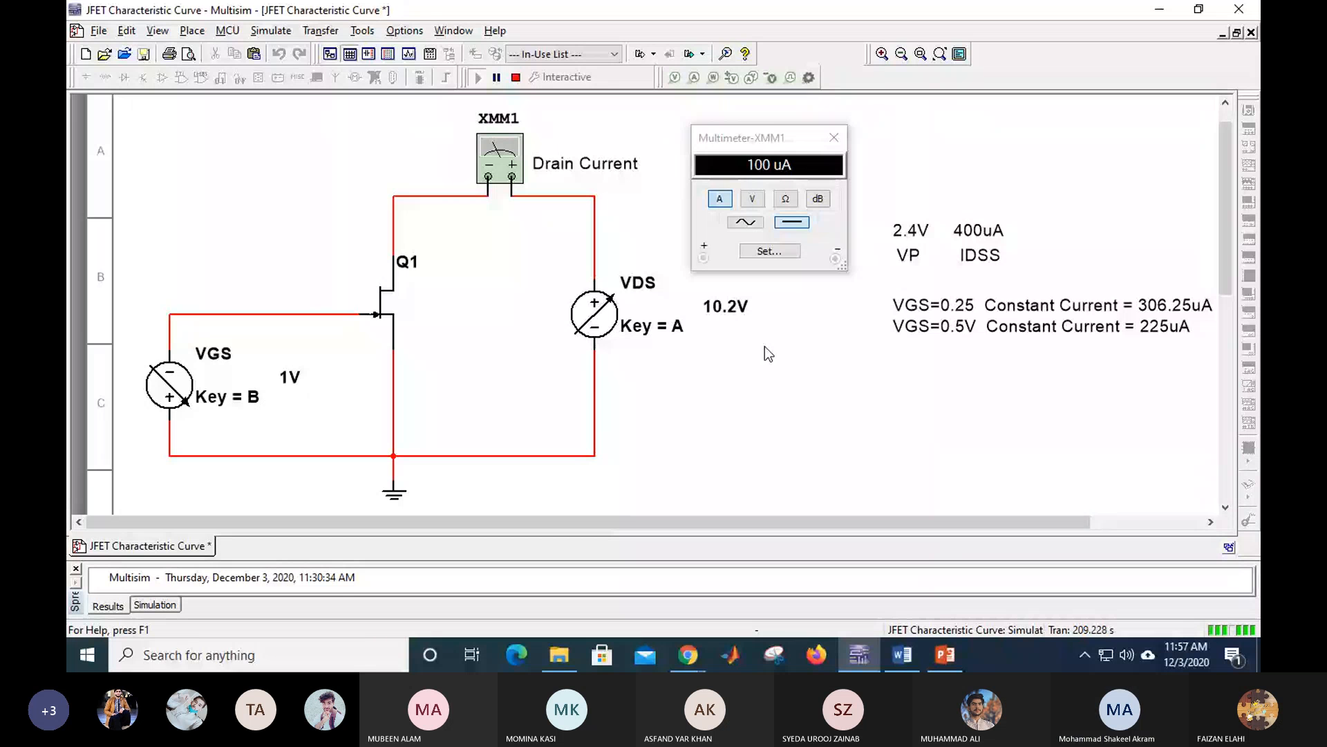
{"action": "mouse_move", "coordinate": [673, 329]}
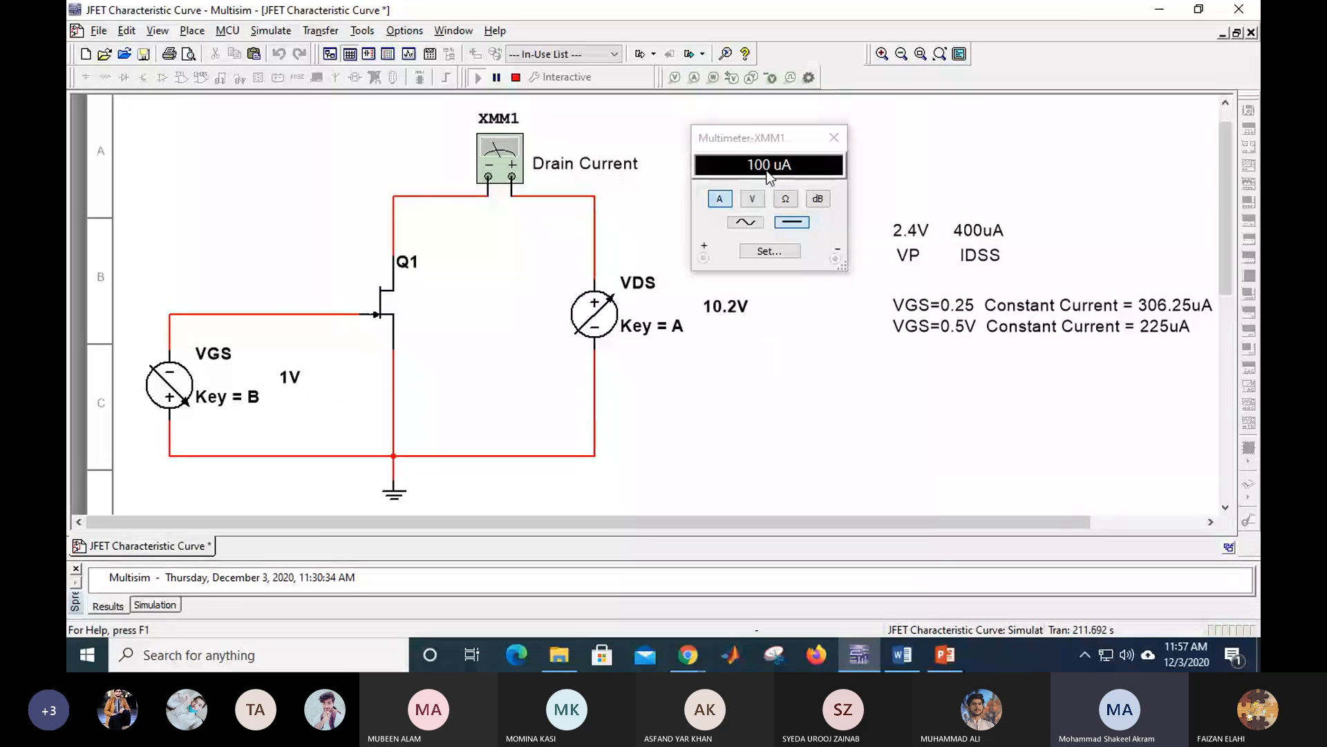
{"action": "key", "text": "b"}
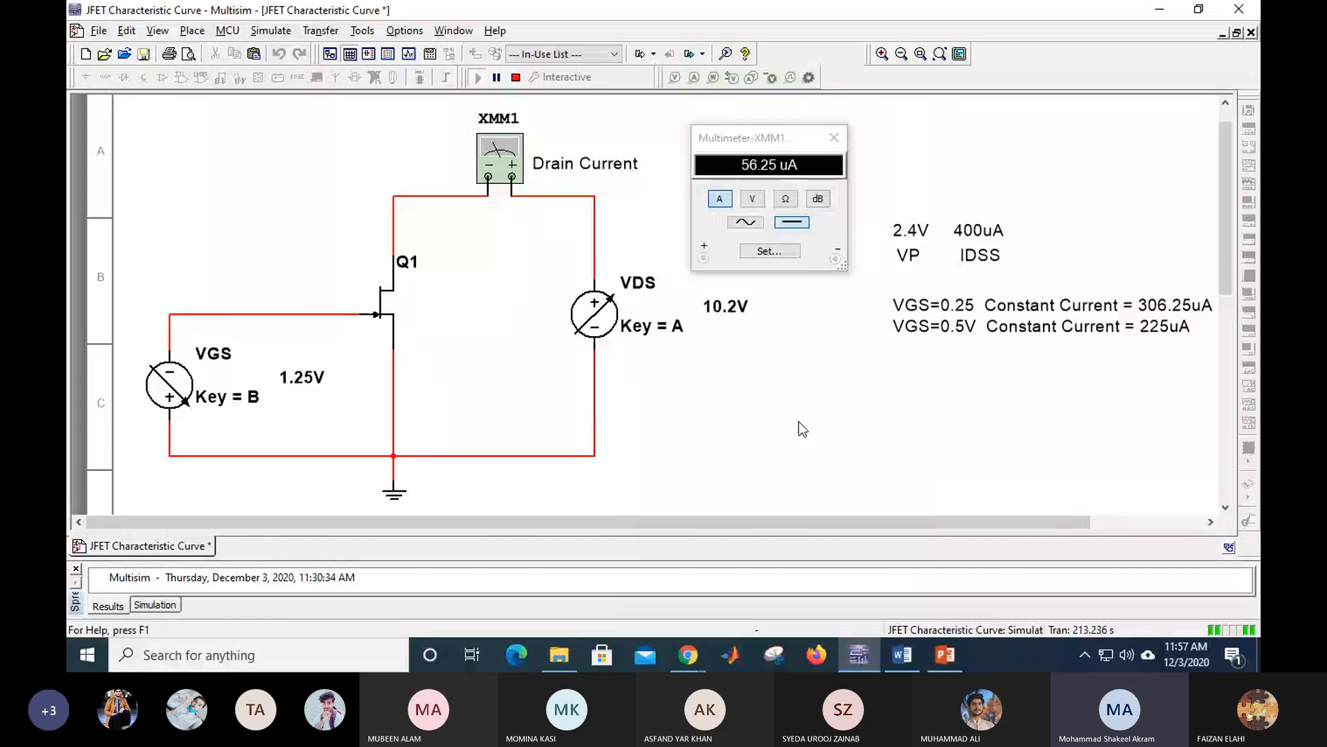
{"action": "key", "text": "b"}
{"action": "key", "text": "b"}
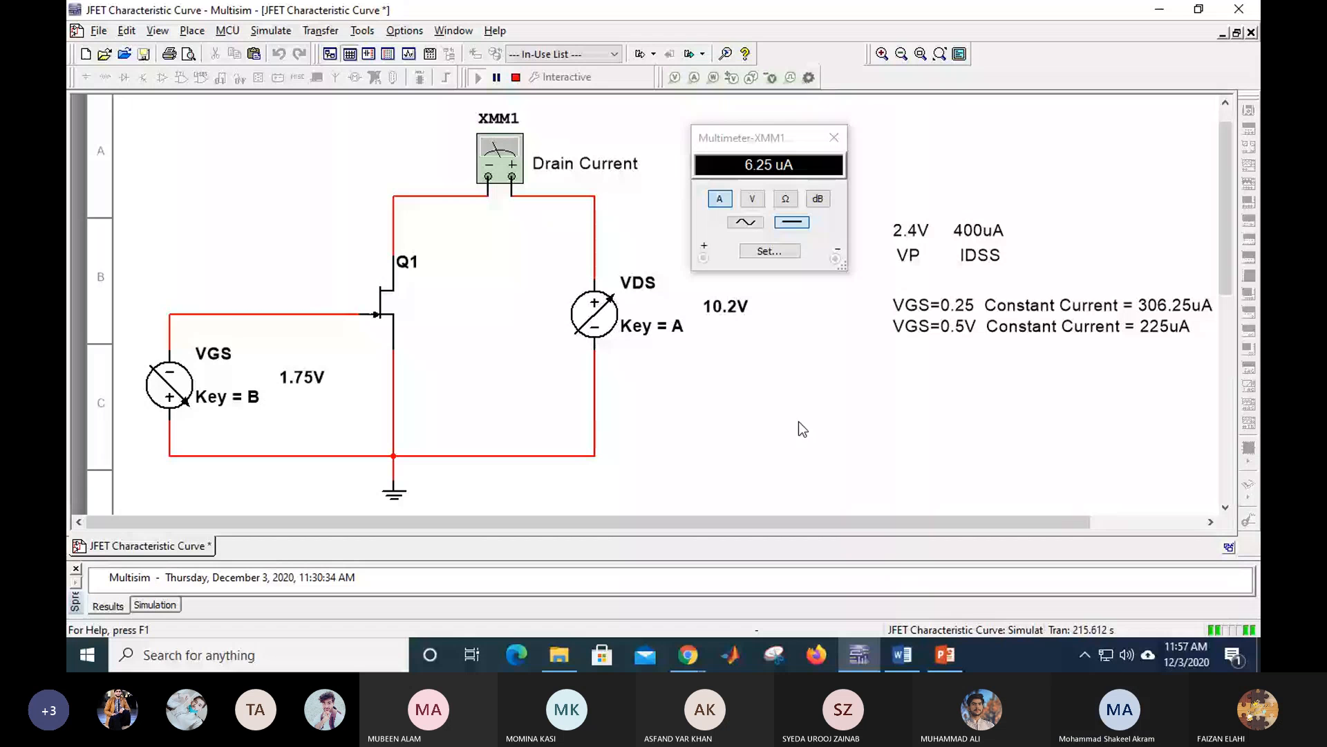
{"action": "key", "text": "b"}
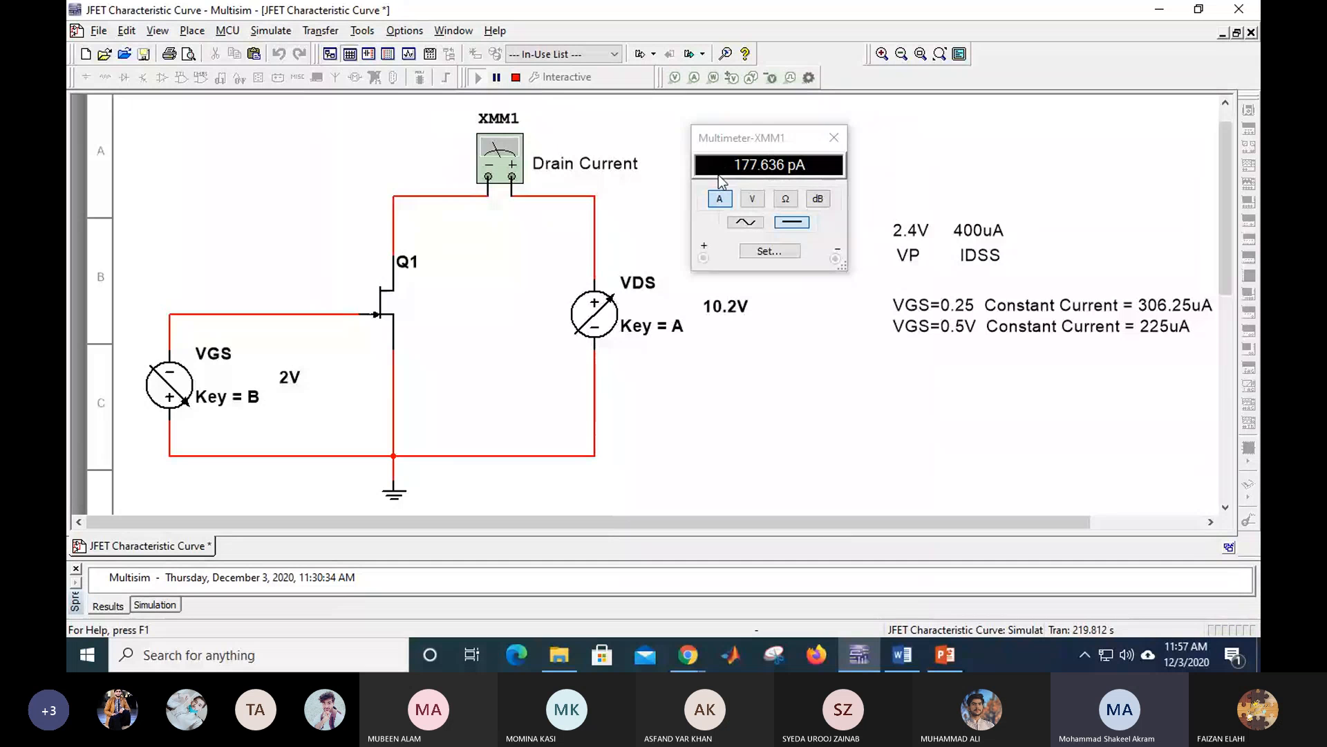
{"action": "mouse_move", "coordinate": [296, 392]}
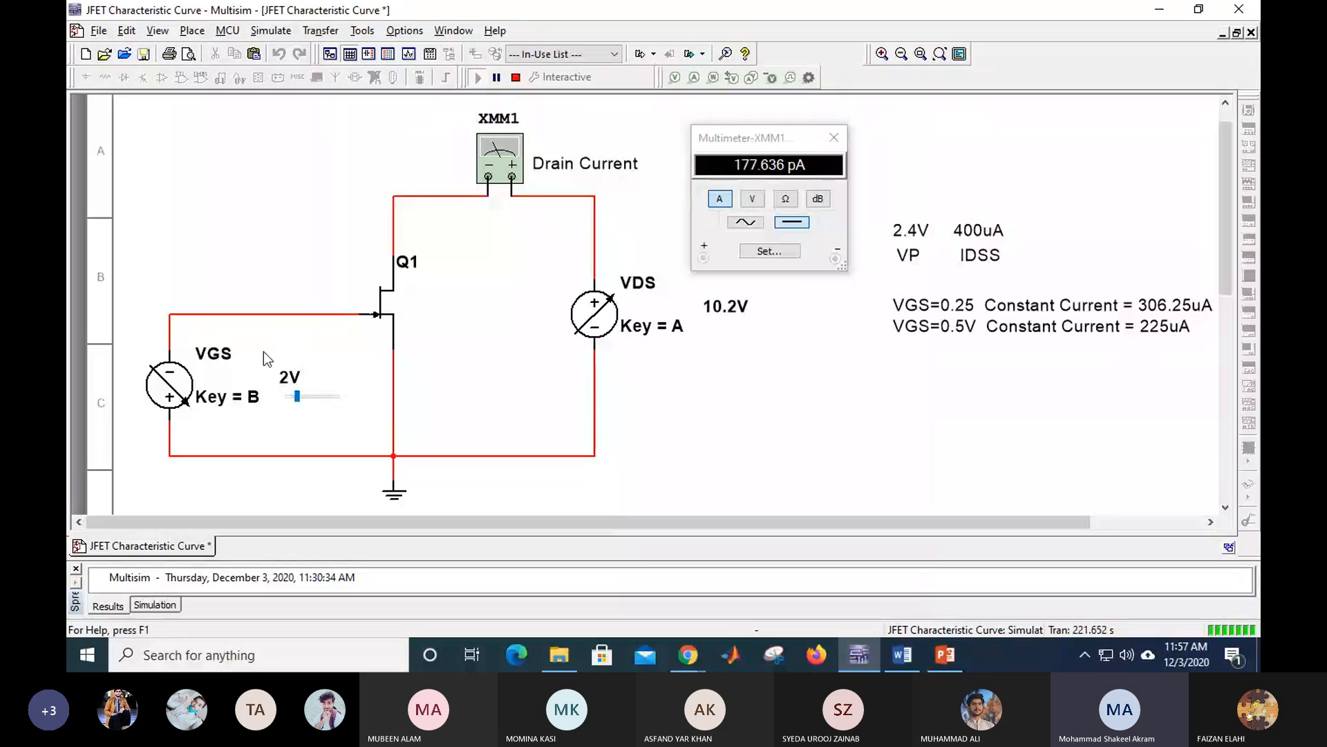
Step: Place a new text note below the VGS=0.5V note, containing the copied text of the VGS=0.25 note
{"action": "right_click", "coordinate": [907, 330]}
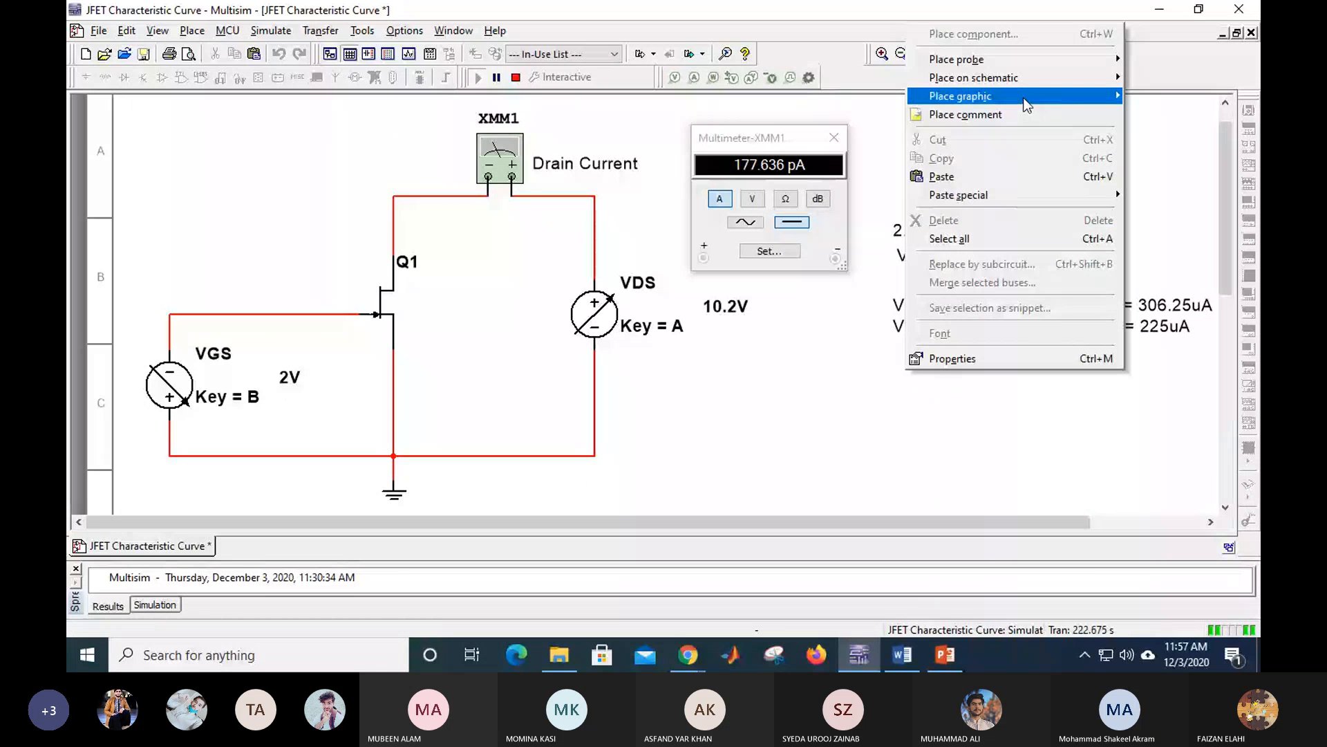
{"action": "mouse_move", "coordinate": [1024, 105]}
{"action": "left_click", "coordinate": [776, 107]}
{"action": "left_click", "coordinate": [897, 364]}
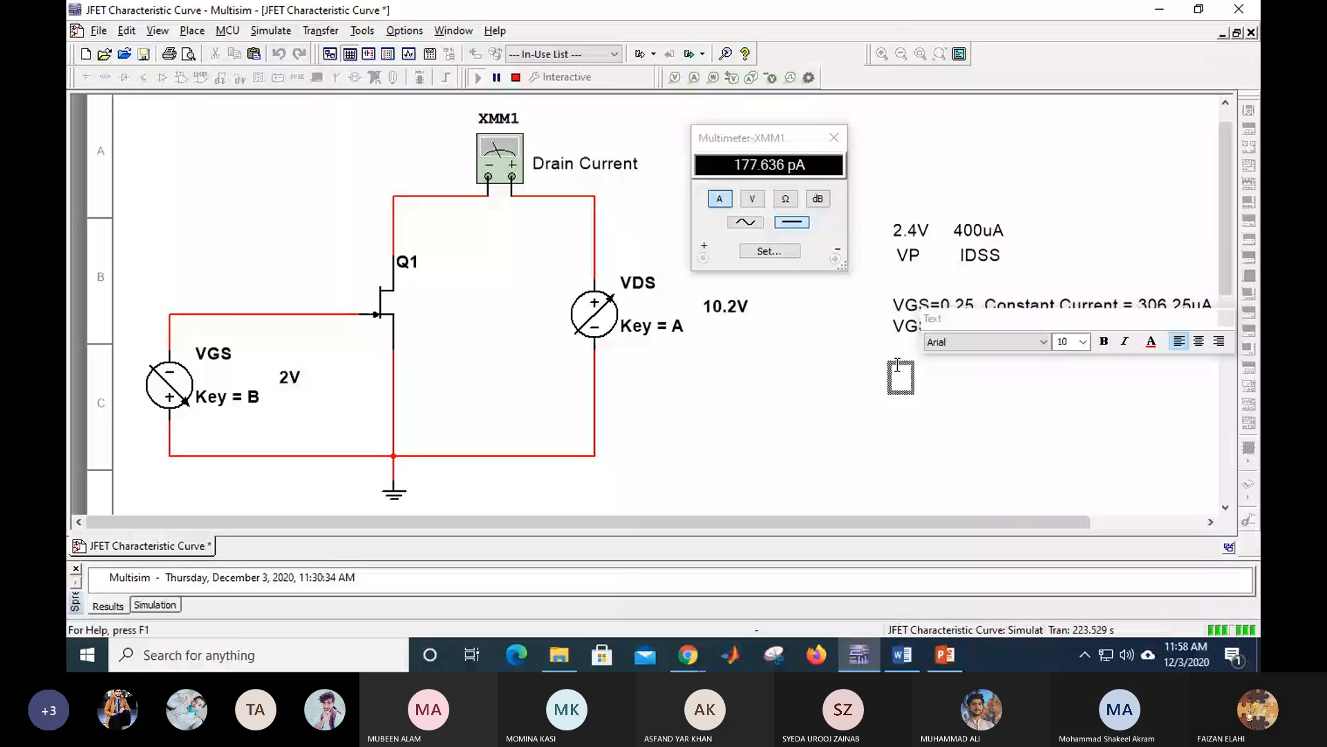
{"action": "type", "text": "VGS=0.25 Constant Current = 306.25uA"}
Step: Change the gate voltage in the new note's text to read "VGS=2V"
{"action": "left_click", "coordinate": [955, 376]}
{"action": "key", "text": "BackSpace"}
{"action": "key", "text": "BackSpace"}
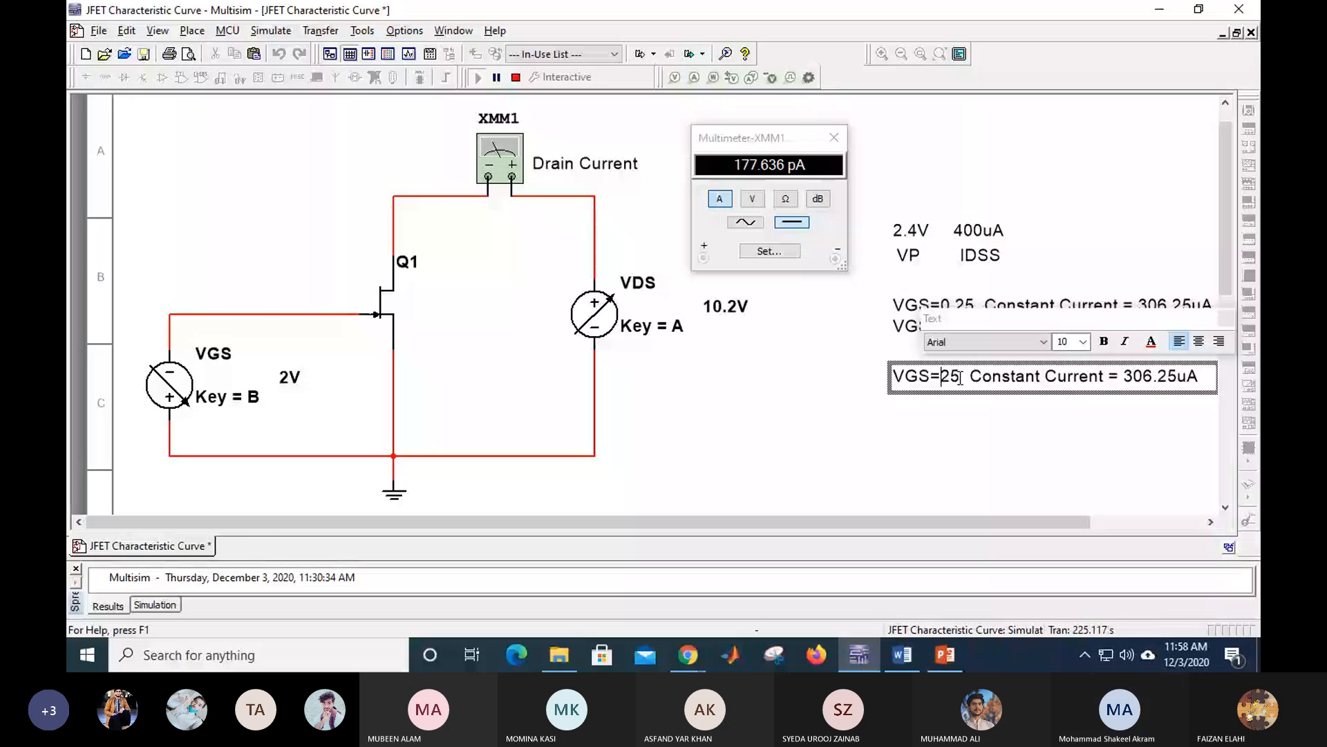
{"action": "key", "text": "Right"}
{"action": "key", "text": "Delete"}
{"action": "type", "text": "V"}
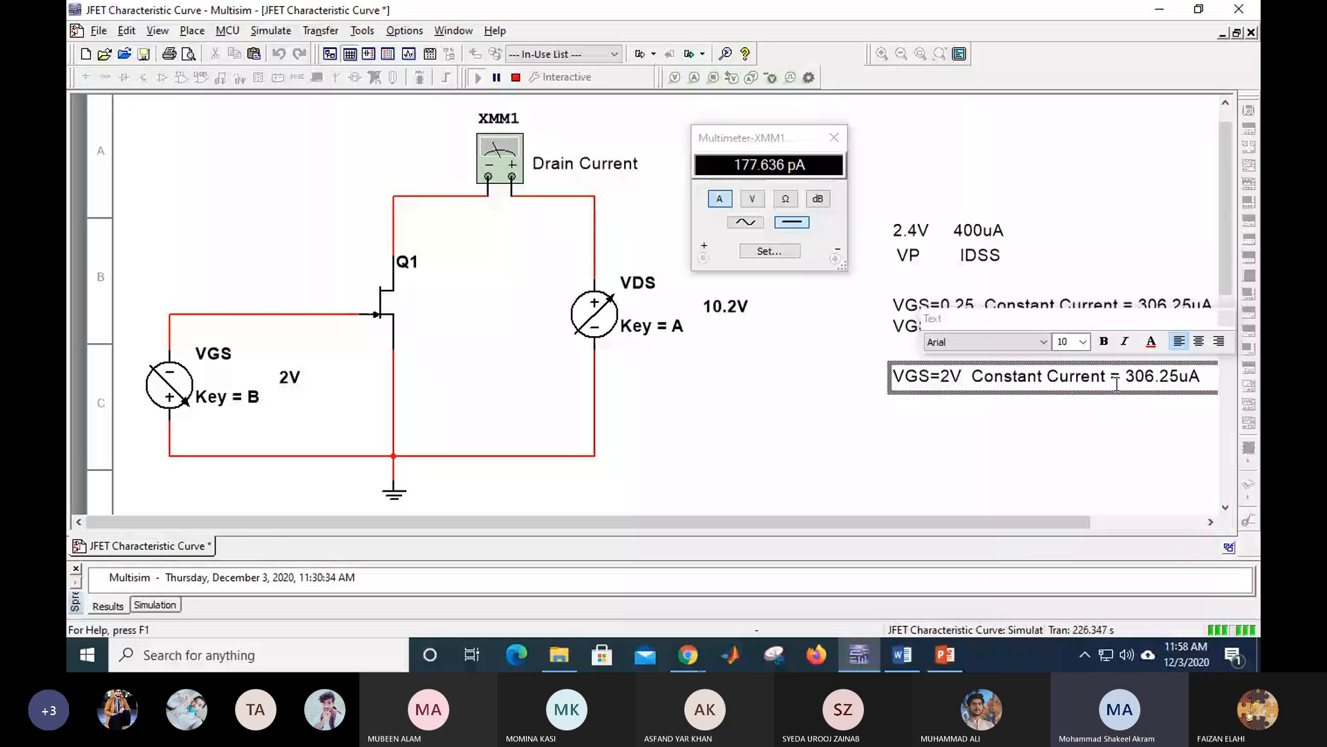
Step: Replace the current value in the VGS=2V note so it reads "Constant Current = 177.636pA"
{"action": "left_click_drag", "start_coordinate": [1125, 377], "coordinate": [1183, 377]}
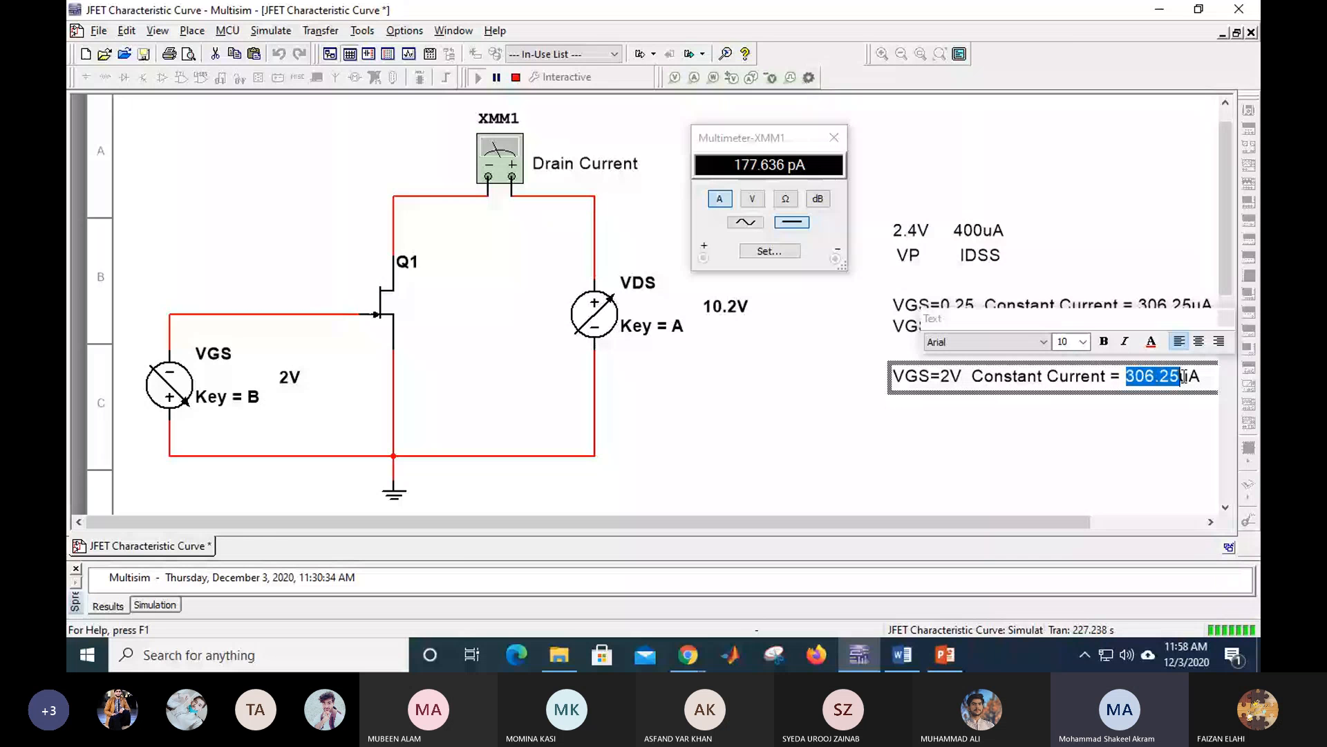
{"action": "type", "text": "21"}
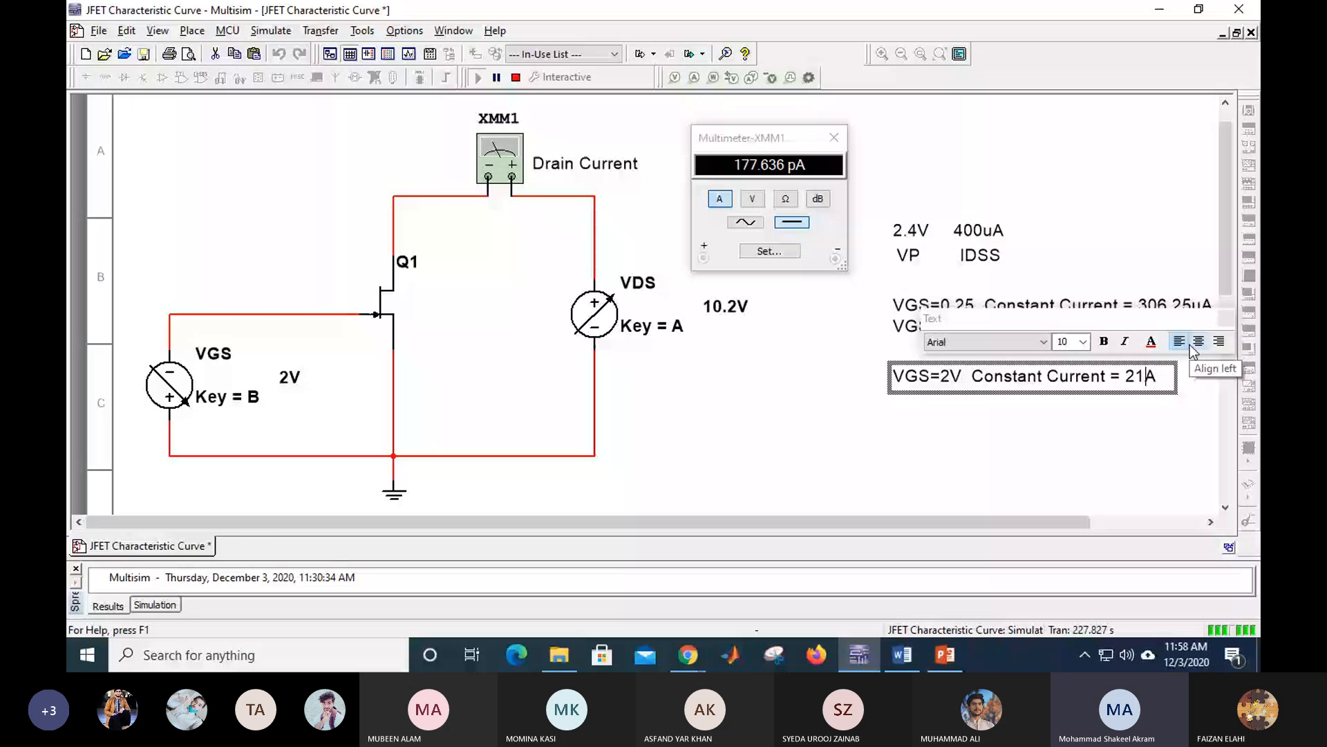
{"action": "key", "text": "BackSpace"}
{"action": "key", "text": "BackSpace"}
{"action": "type", "text": "177.636p"}
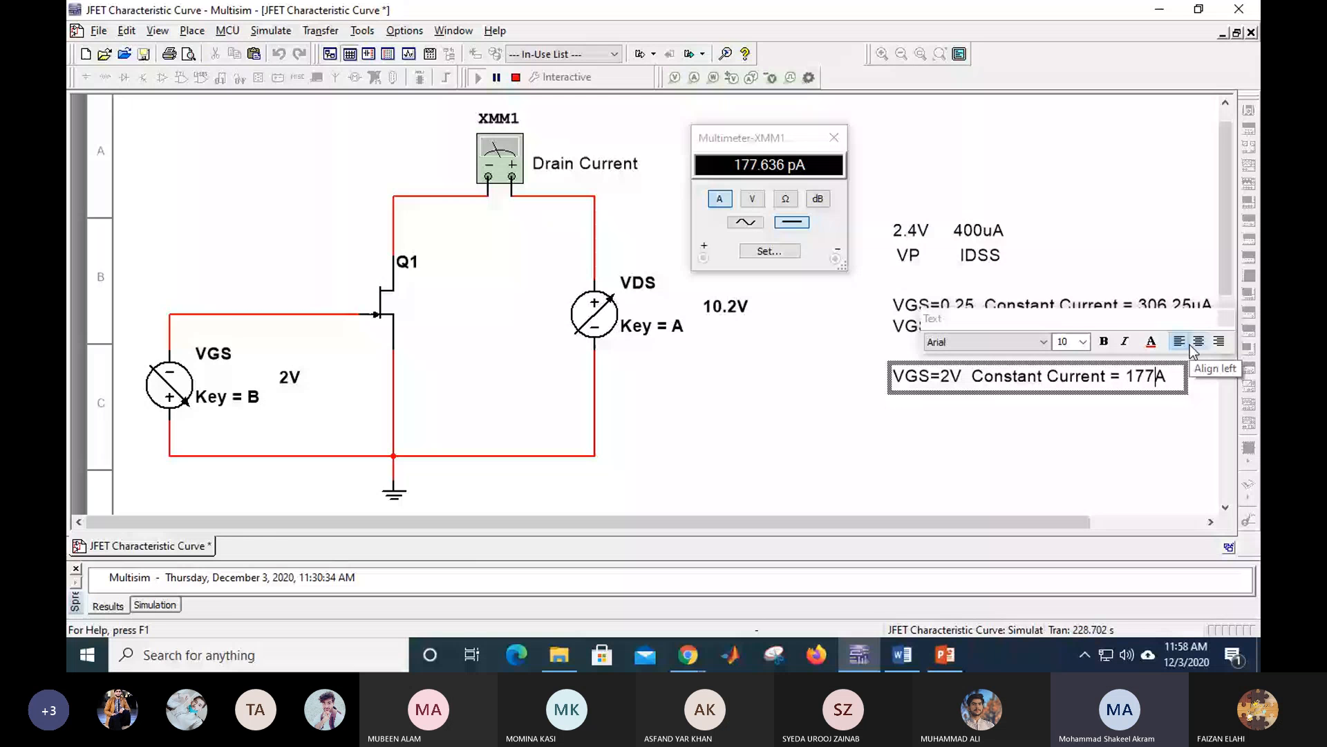
{"action": "left_click", "coordinate": [1029, 438]}
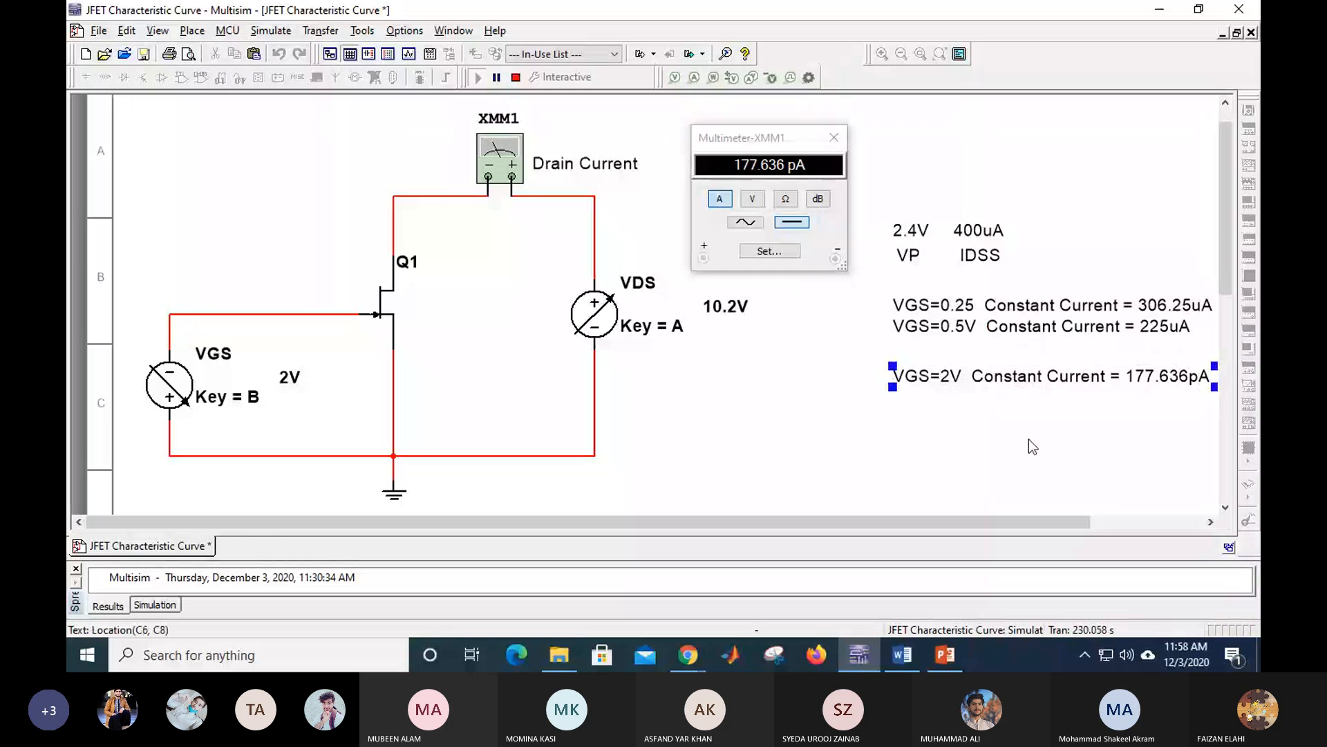
{"action": "left_click", "coordinate": [898, 437]}
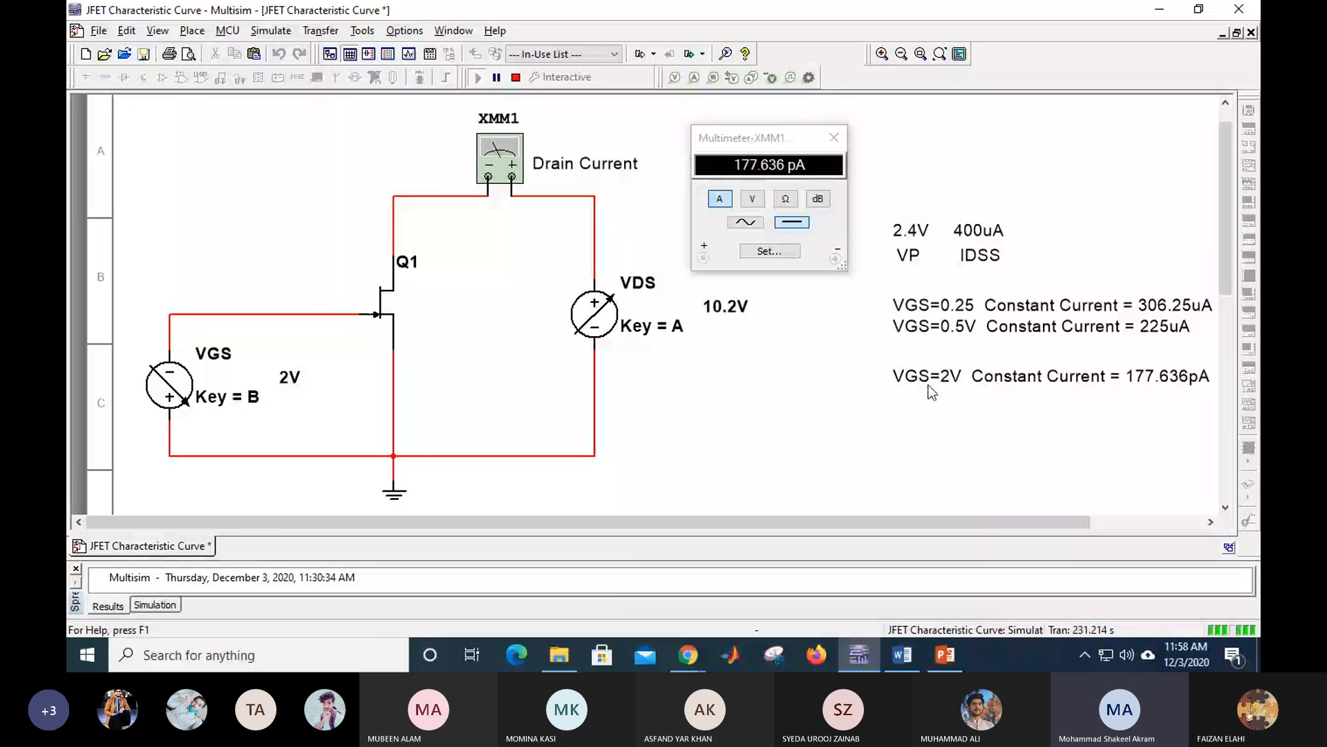
Step: Raise VGS further in 0.25 V increments to 5.5 V with VDS at 10.2 V
{"action": "key", "text": "b"}
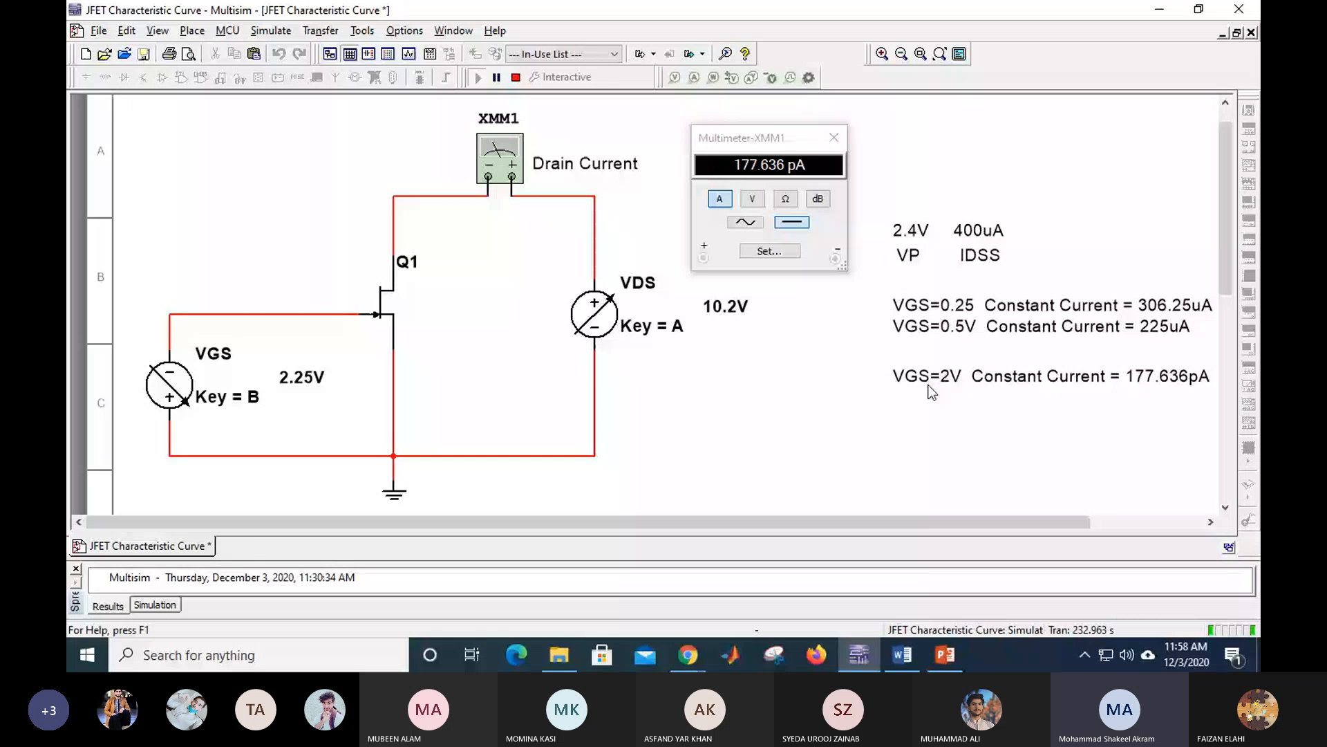
{"action": "key", "text": "b"}
{"action": "key", "text": "b"}
{"action": "key", "text": "b"}
{"action": "key", "text": "b"}
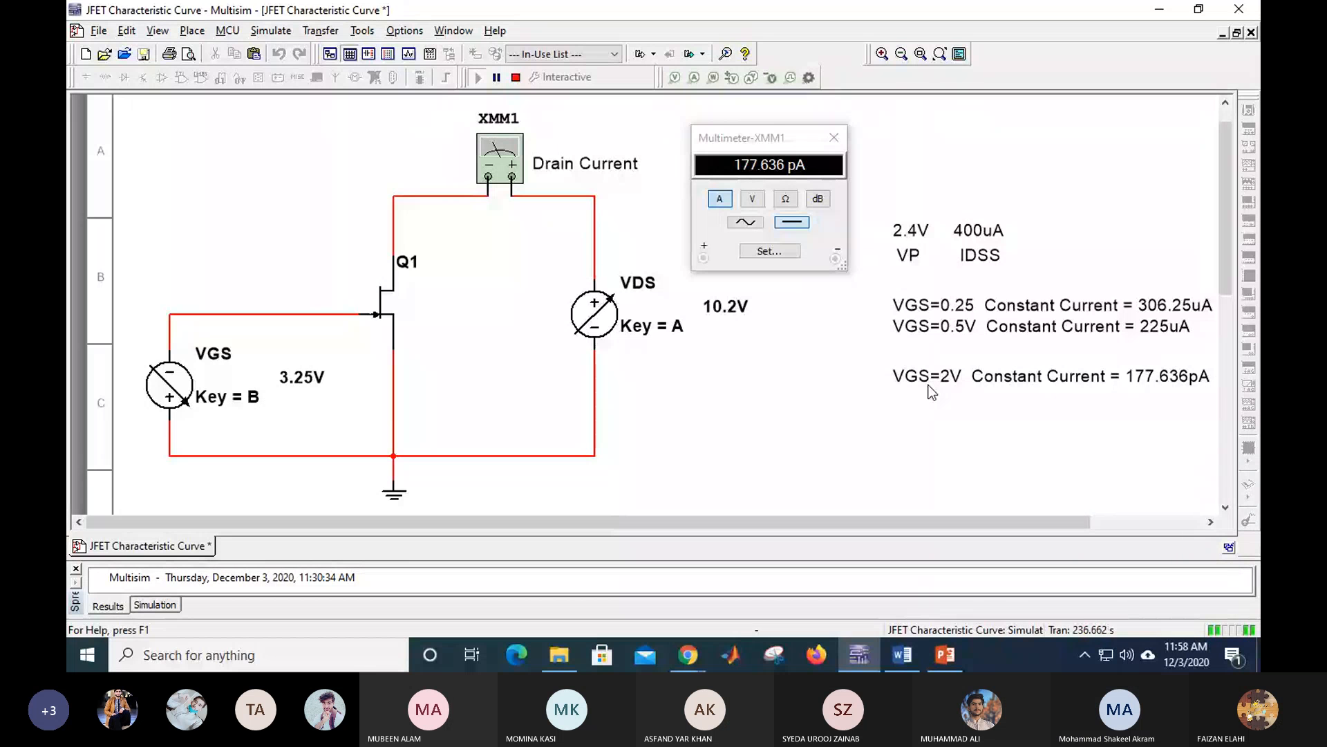
{"action": "key", "text": "b"}
{"action": "key", "text": "b"}
{"action": "key", "text": "b"}
{"action": "key", "text": "b"}
{"action": "key", "text": "b"}
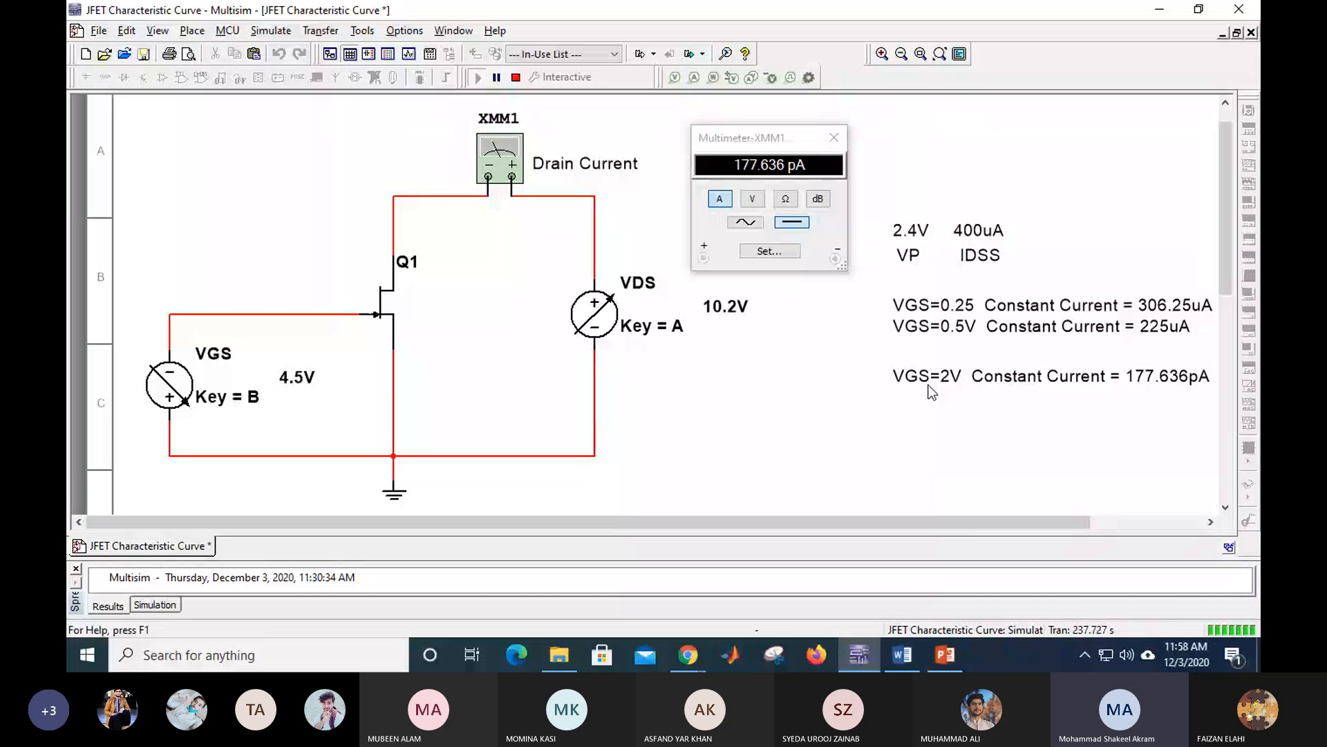
{"action": "key", "text": "b"}
{"action": "key", "text": "b"}
{"action": "key", "text": "b"}
Step: Place a text note reading "VGS(off)= -2V" in the empty area below the VDS source's 10.2V label
{"action": "right_click", "coordinate": [685, 408]}
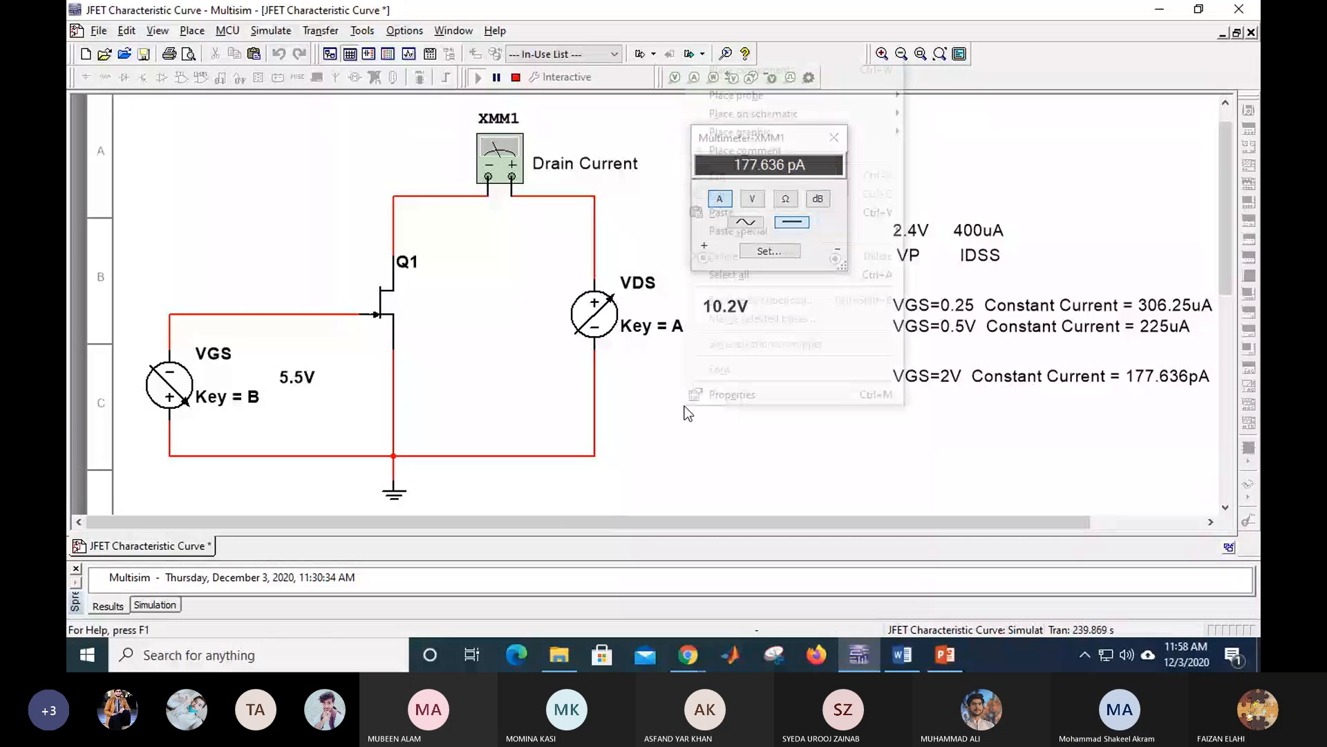
{"action": "mouse_move", "coordinate": [736, 131]}
{"action": "left_click", "coordinate": [937, 131]}
{"action": "left_click", "coordinate": [717, 416]}
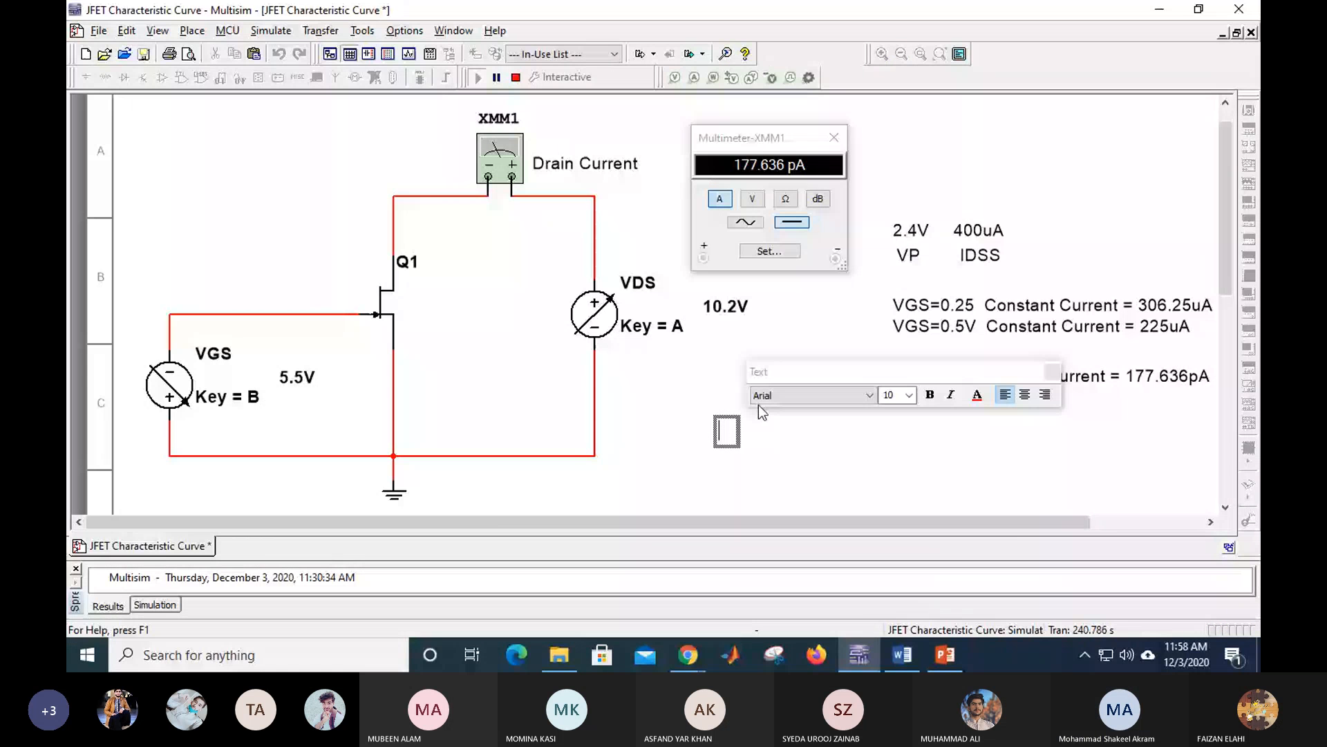
{"action": "type", "text": "VGS(off)="}
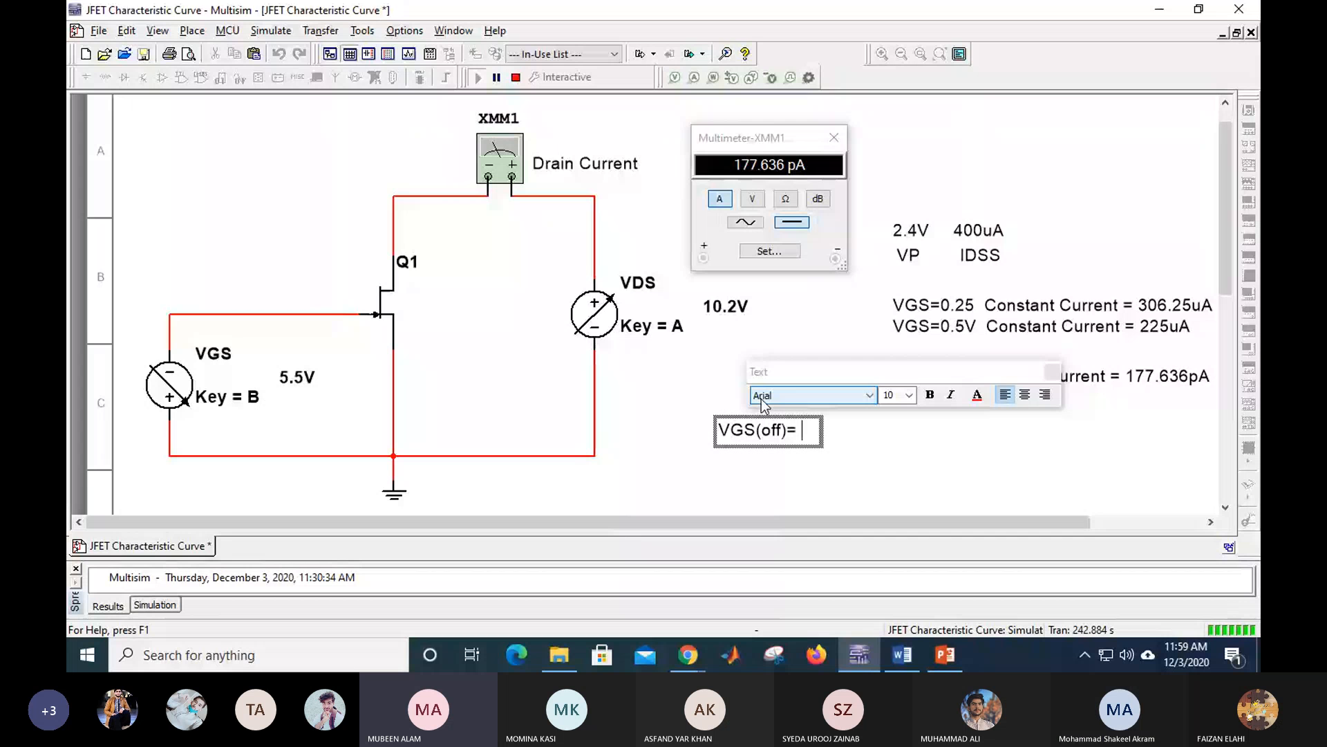
{"action": "left_click_drag", "start_coordinate": [865, 377], "coordinate": [643, 374]}
{"action": "left_click", "coordinate": [806, 432]}
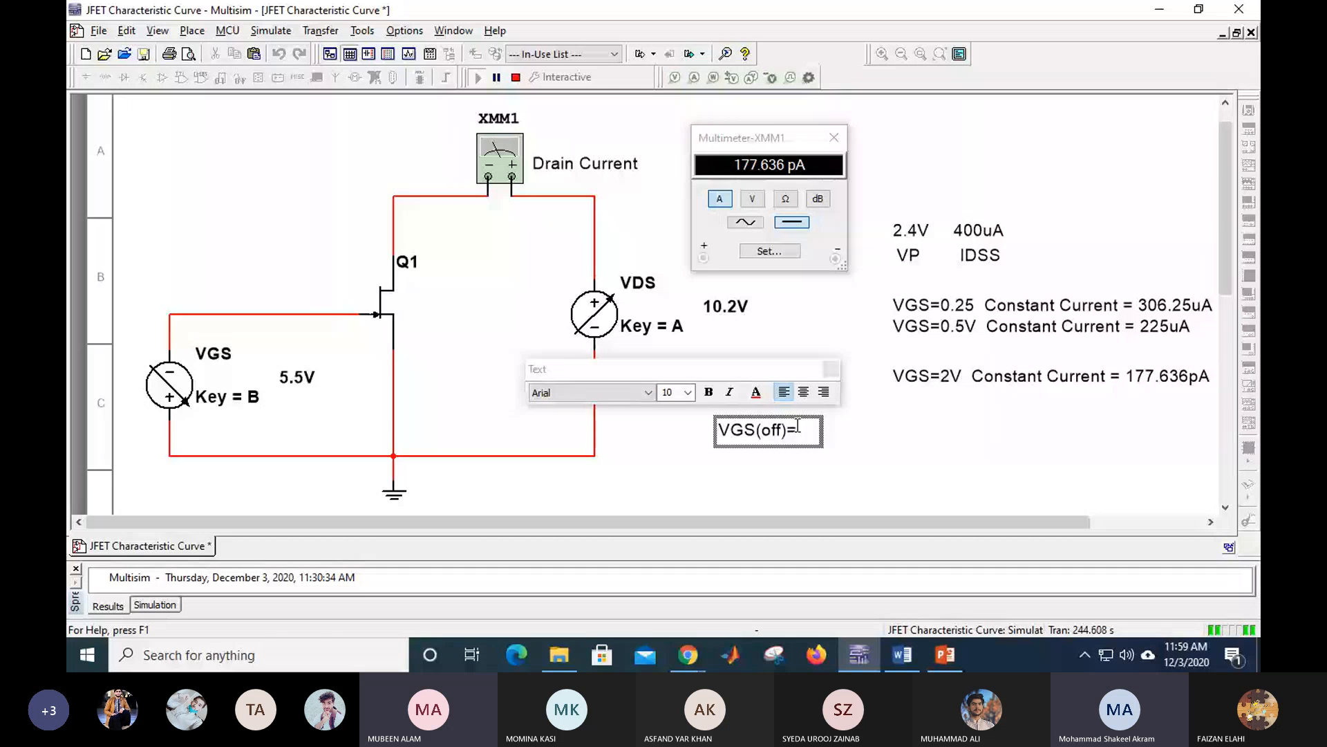
{"action": "type", "text": "-2V"}
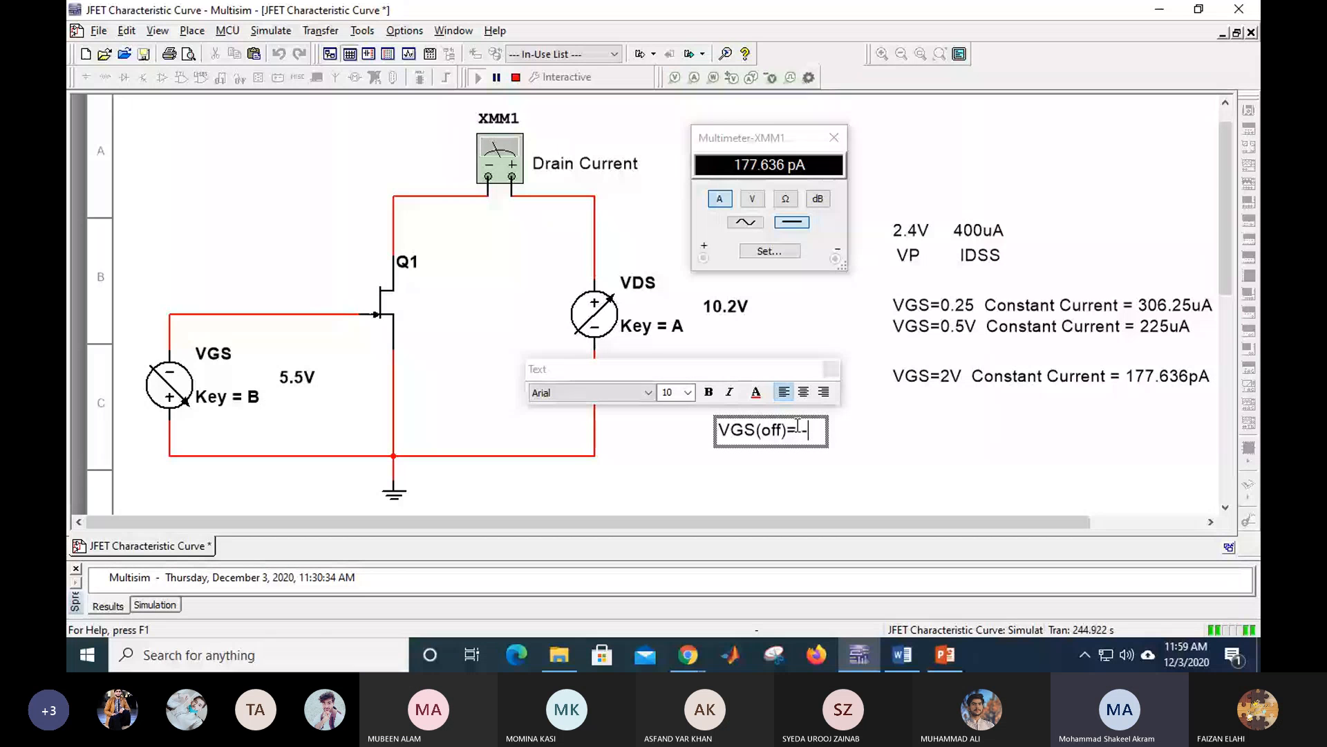
{"action": "left_click", "coordinate": [915, 434]}
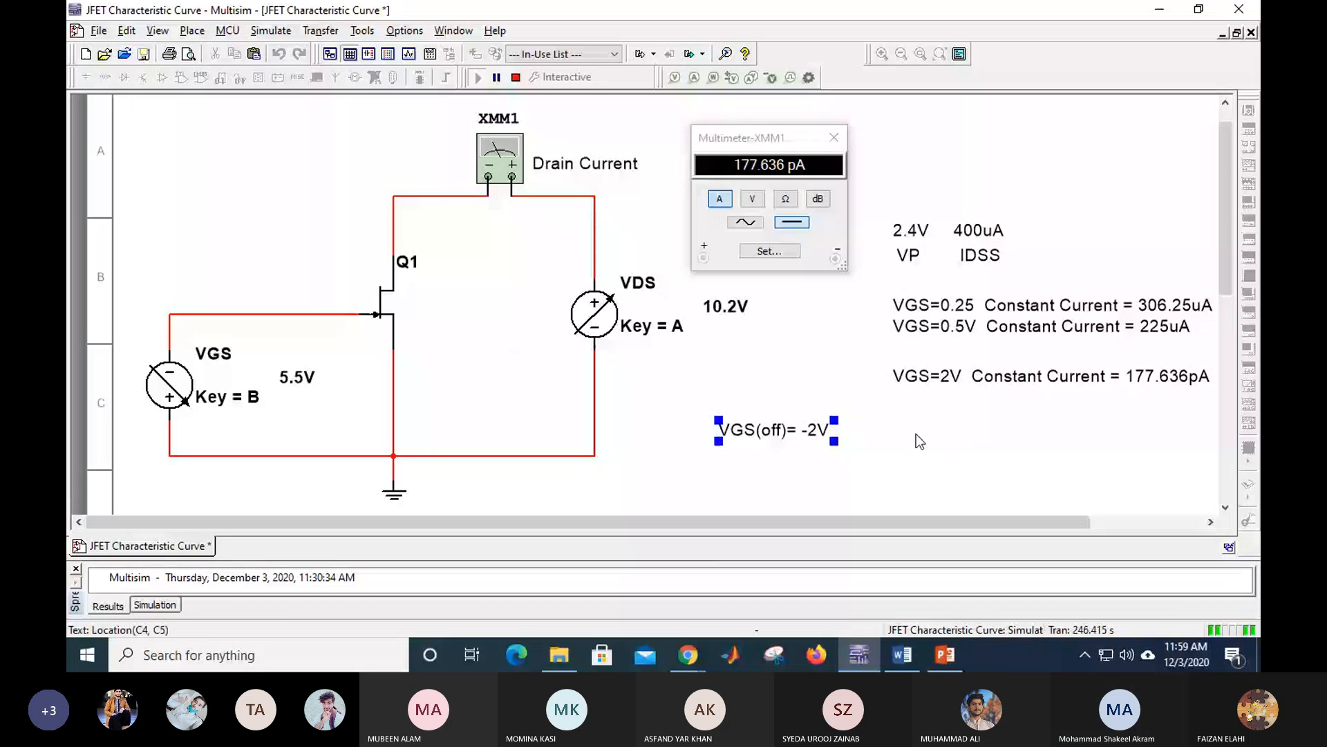
{"action": "left_click", "coordinate": [910, 457]}
Step: Move the VGS(off)= -2V note directly below the VGS=2V constant-current note
{"action": "left_click", "coordinate": [786, 427]}
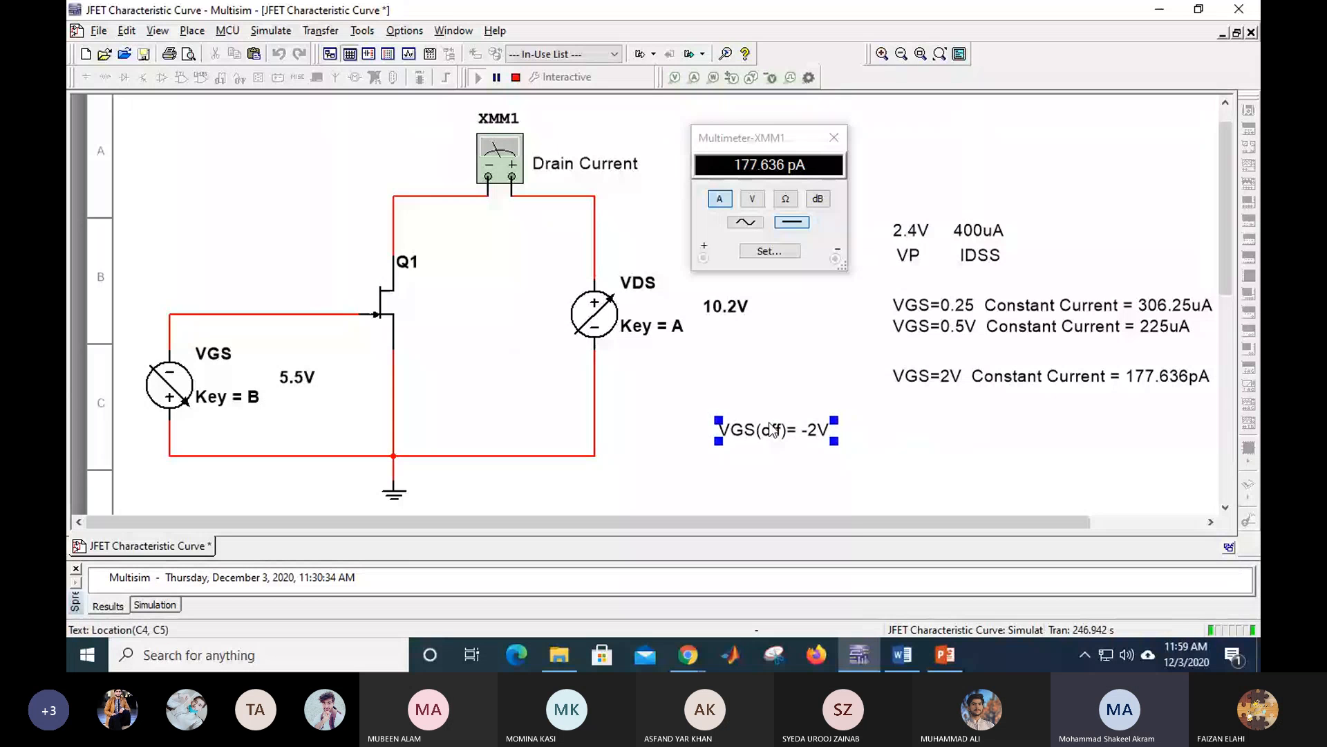
{"action": "left_click_drag", "start_coordinate": [780, 426], "coordinate": [942, 401]}
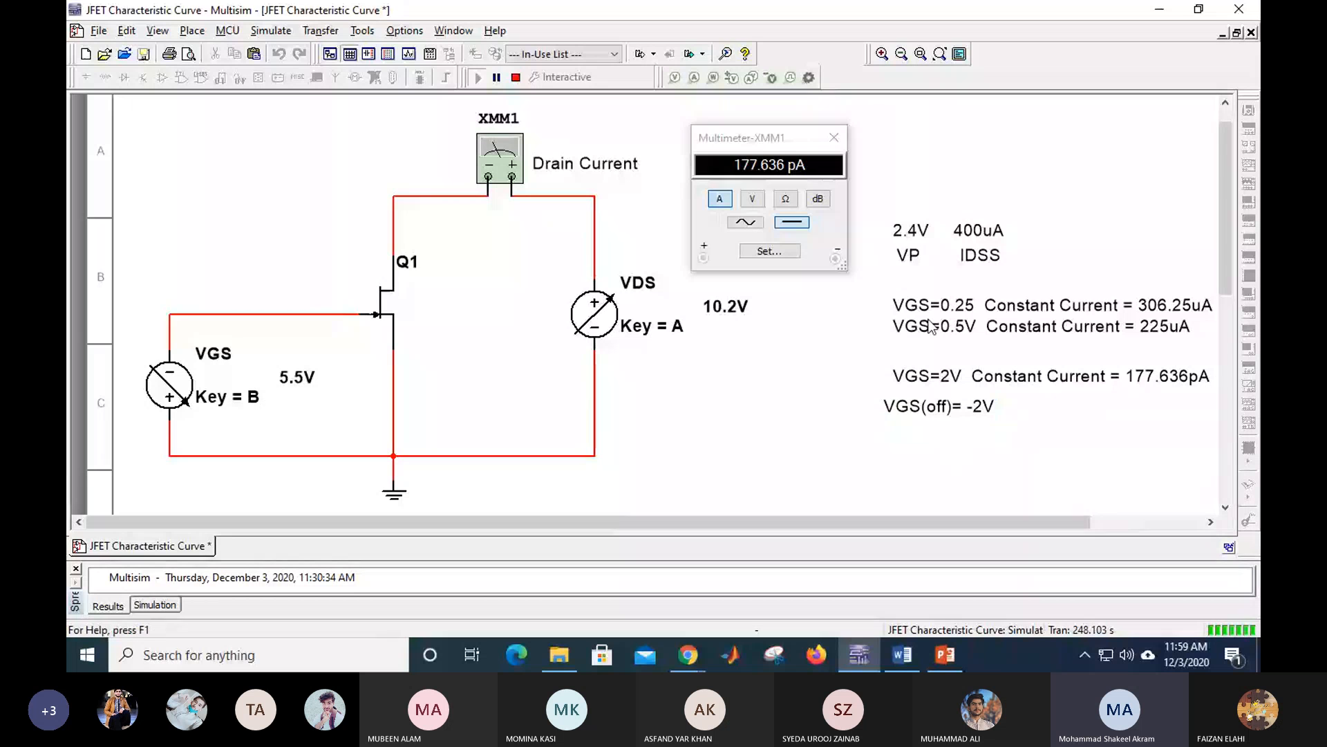
{"action": "mouse_move", "coordinate": [713, 296]}
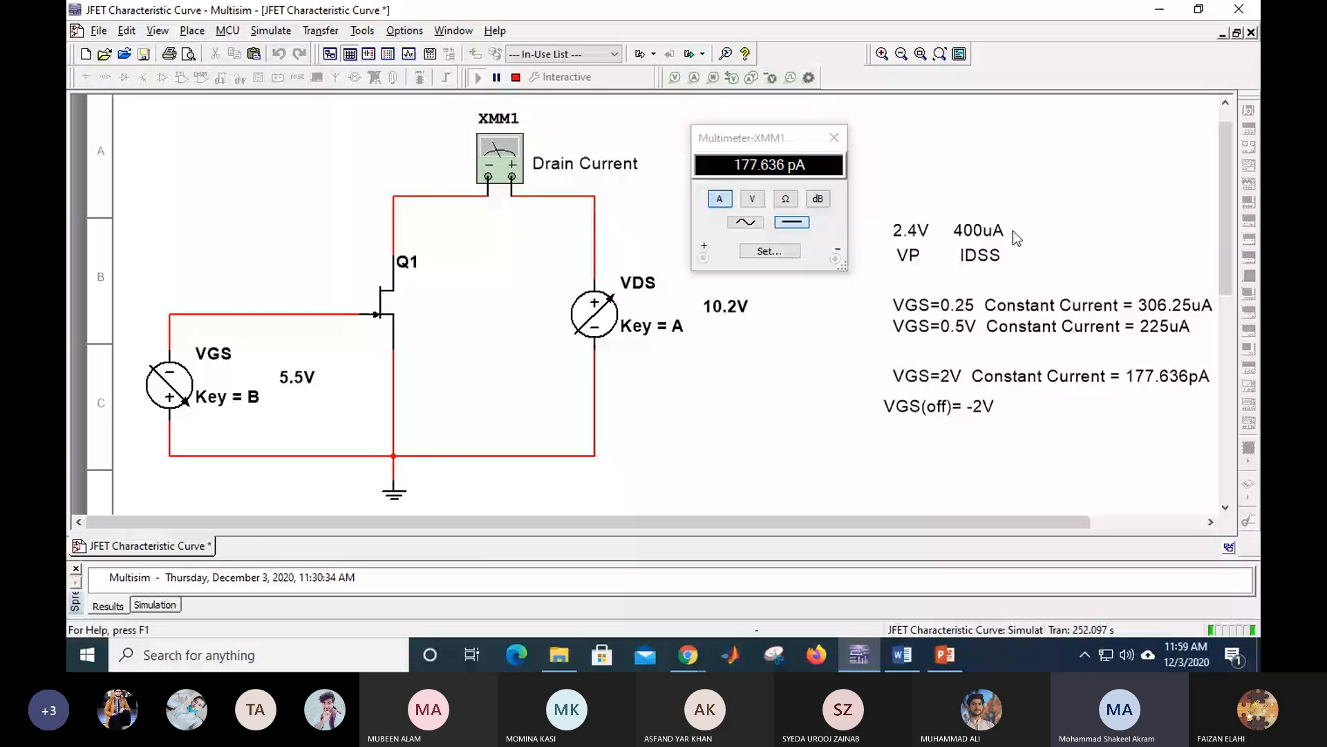
Step: Place a text note reading "VGS(off) = -VP" in the empty area below the VDS source
{"action": "right_click", "coordinate": [727, 416]}
{"action": "right_click", "coordinate": [660, 395]}
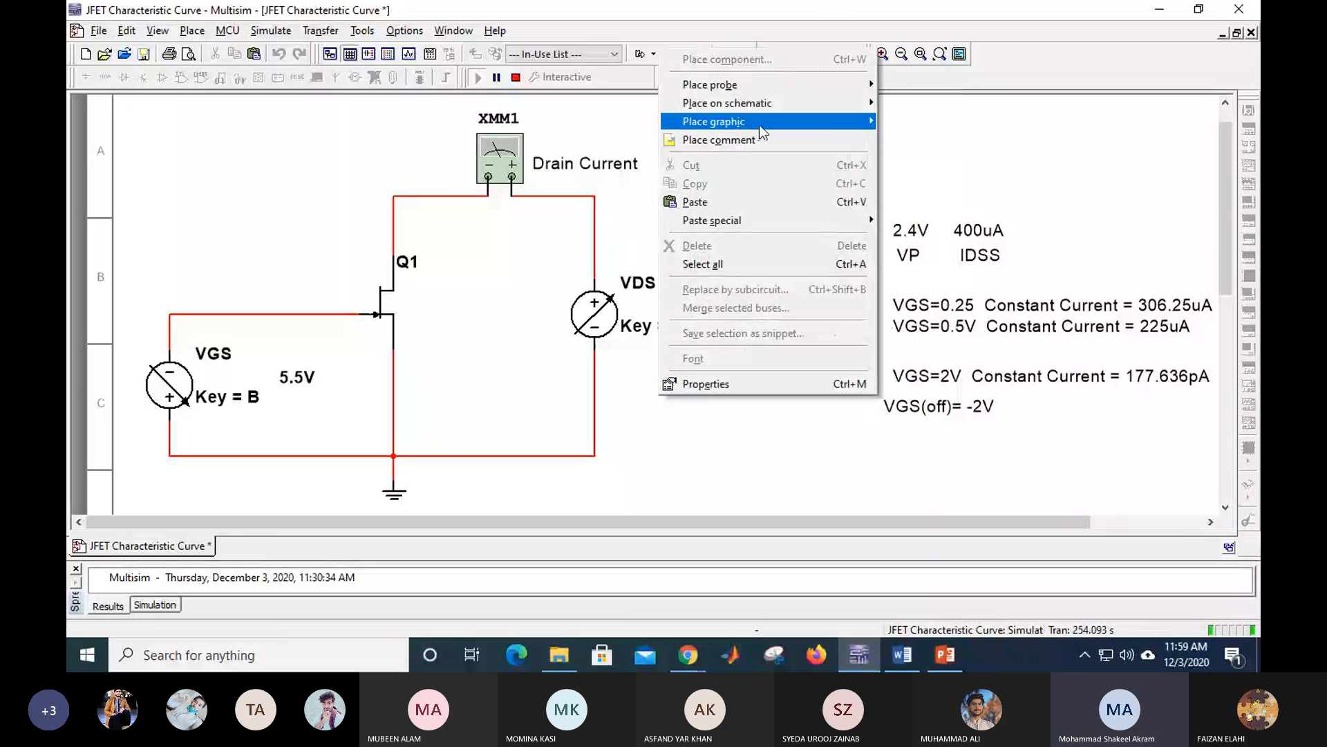
{"action": "mouse_move", "coordinate": [752, 124]}
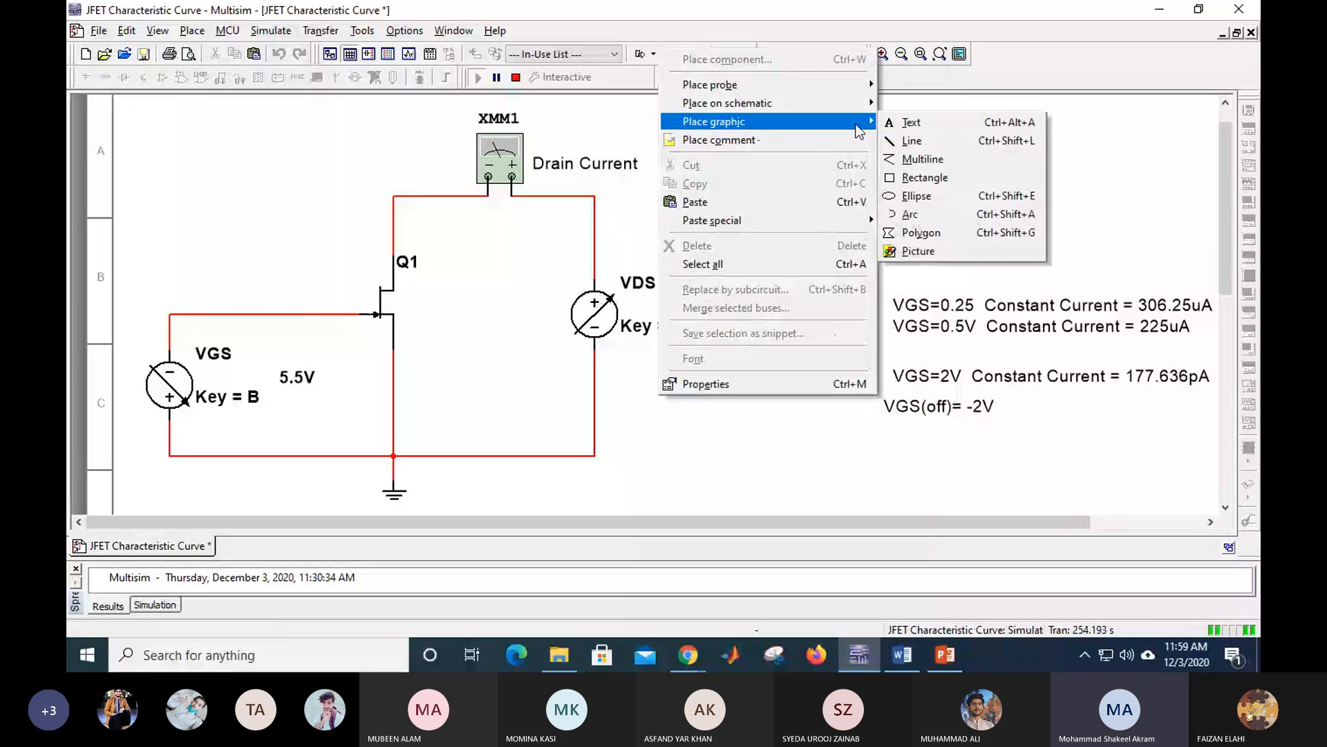
{"action": "left_click", "coordinate": [913, 123]}
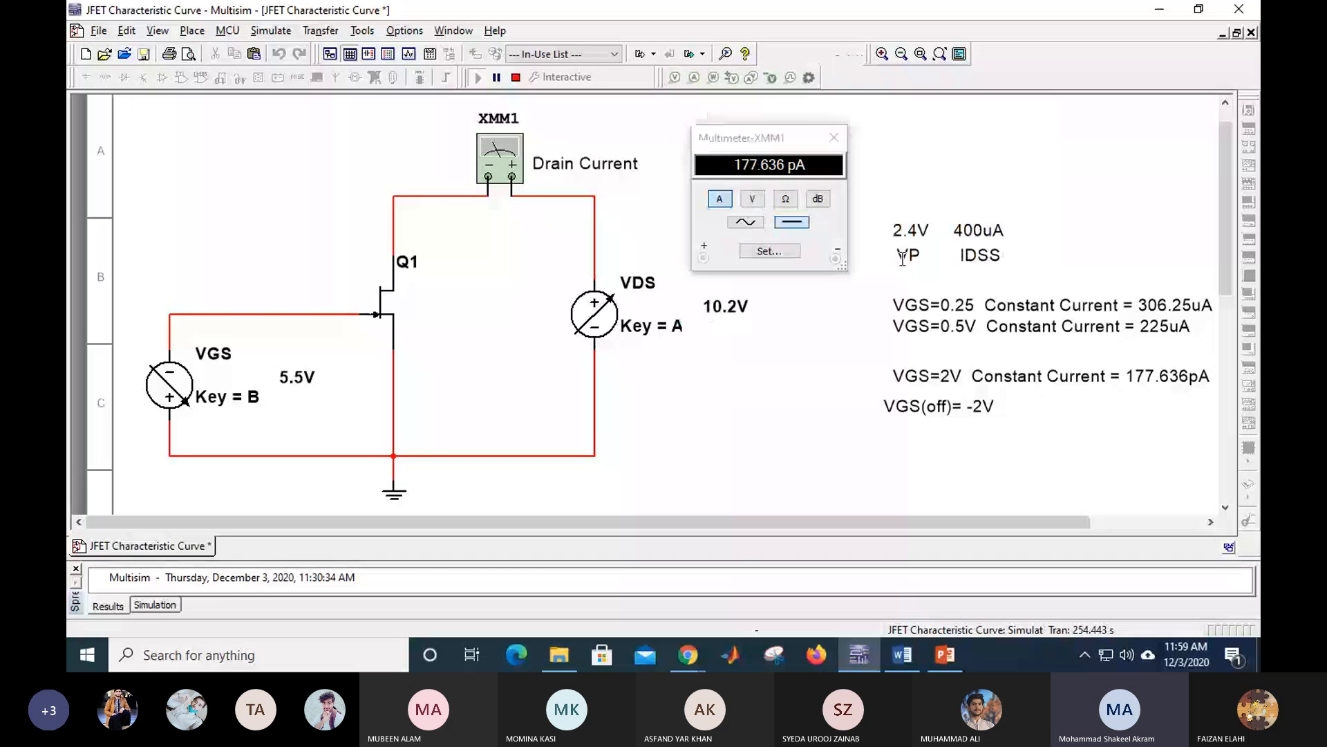
{"action": "left_click", "coordinate": [645, 398]}
{"action": "type", "text": "VGS(off"}
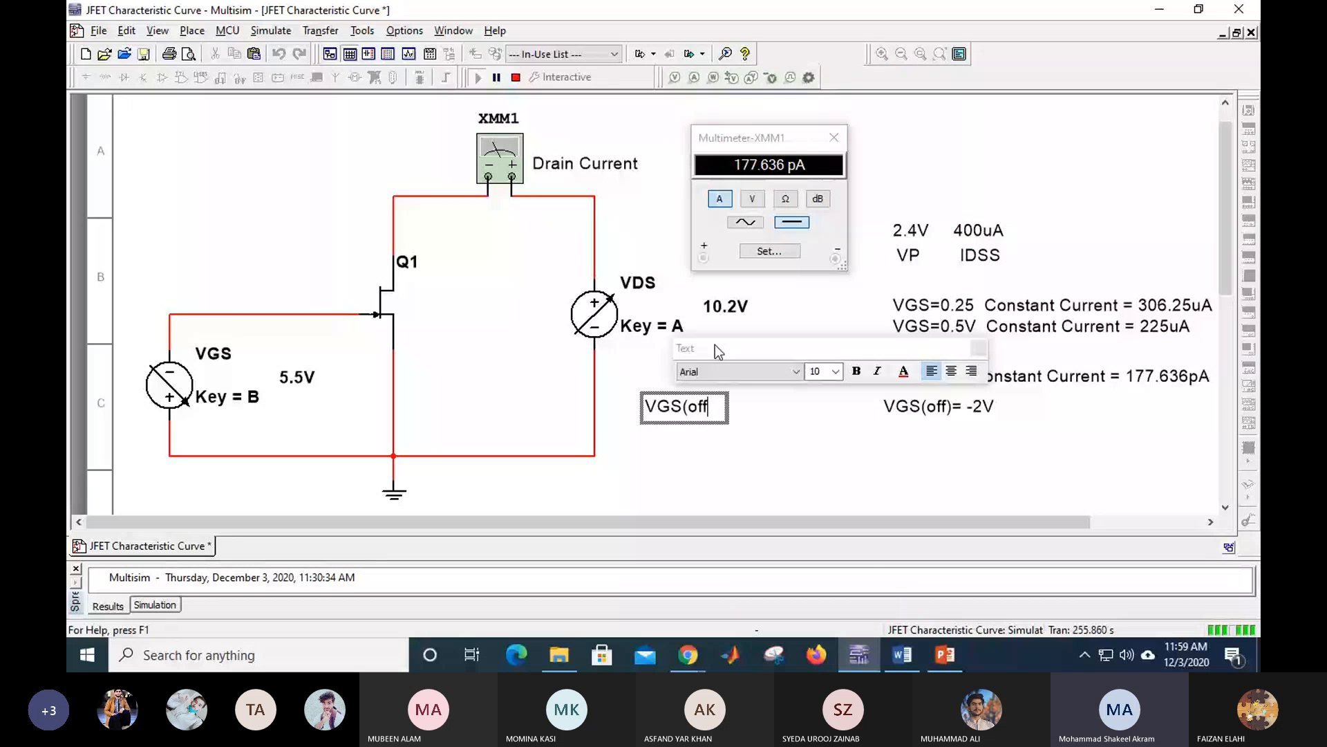
{"action": "type", "text": ") ="}
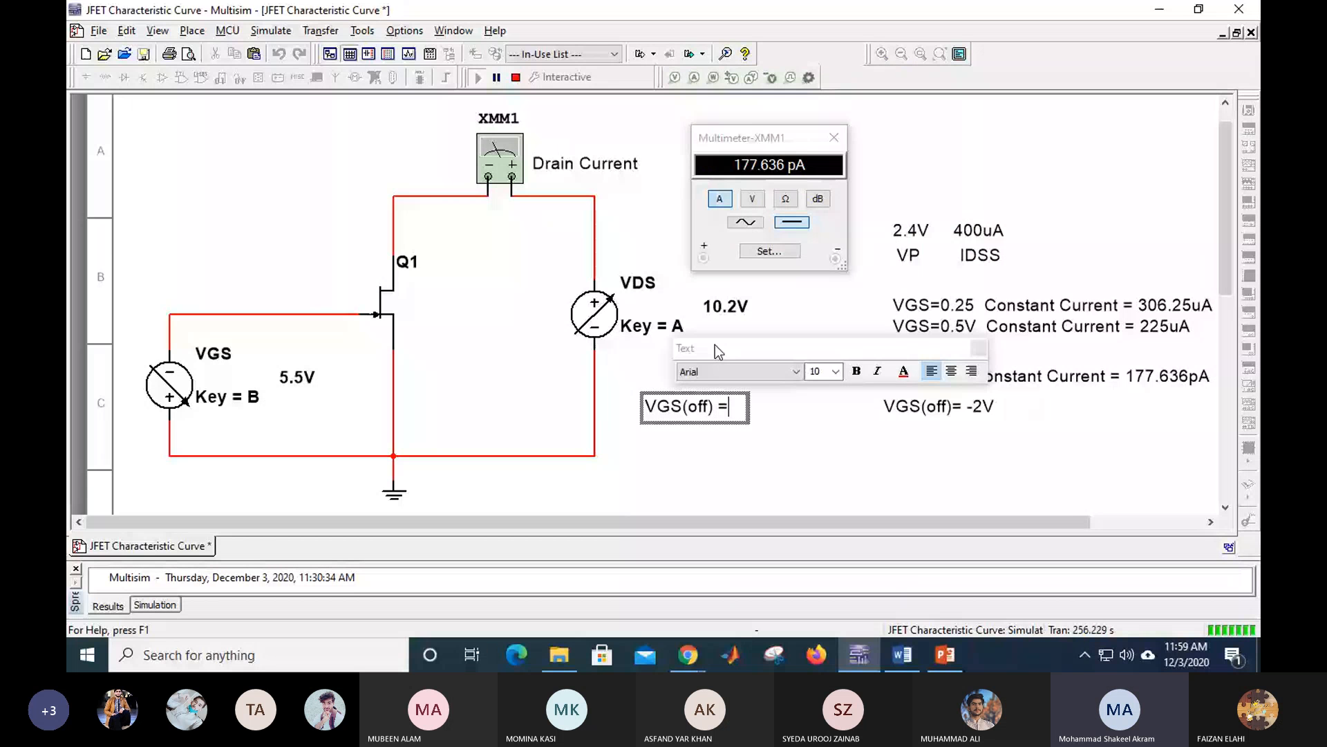
{"action": "type", "text": " -Vp"}
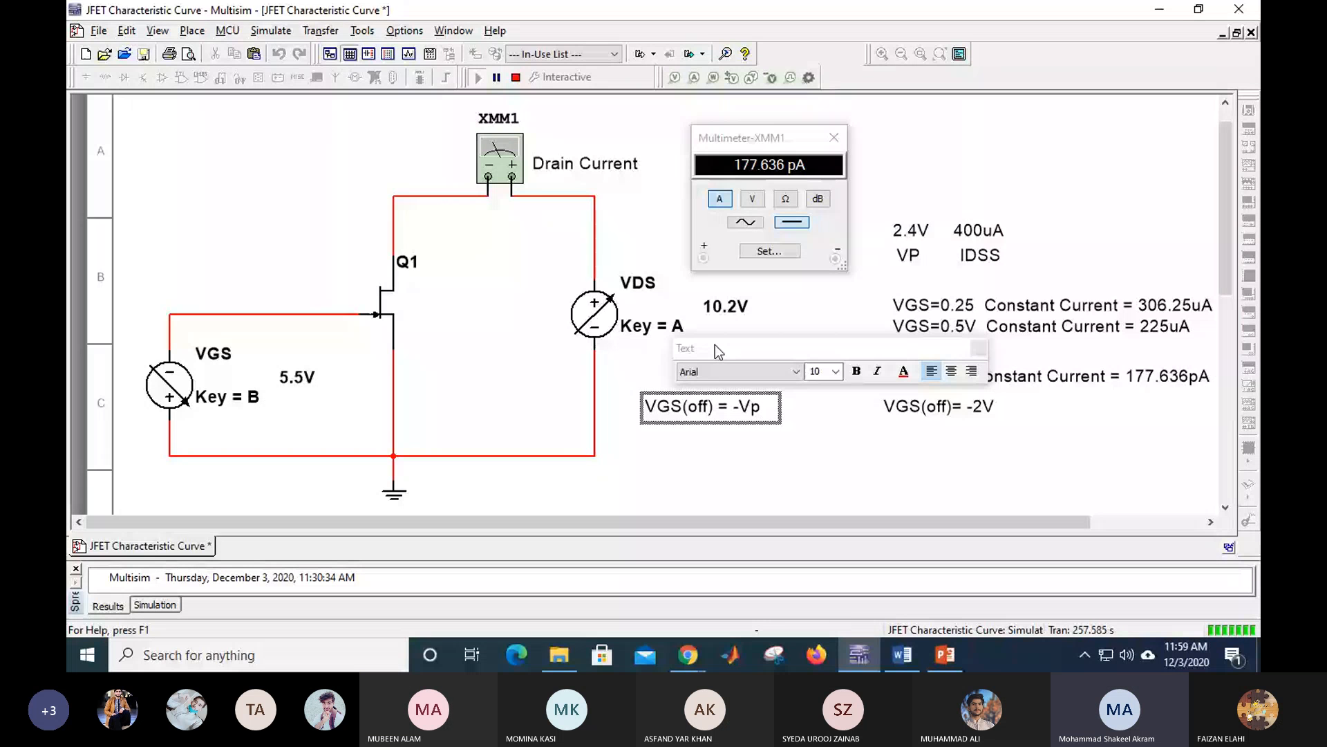
{"action": "key", "text": "BackSpace"}
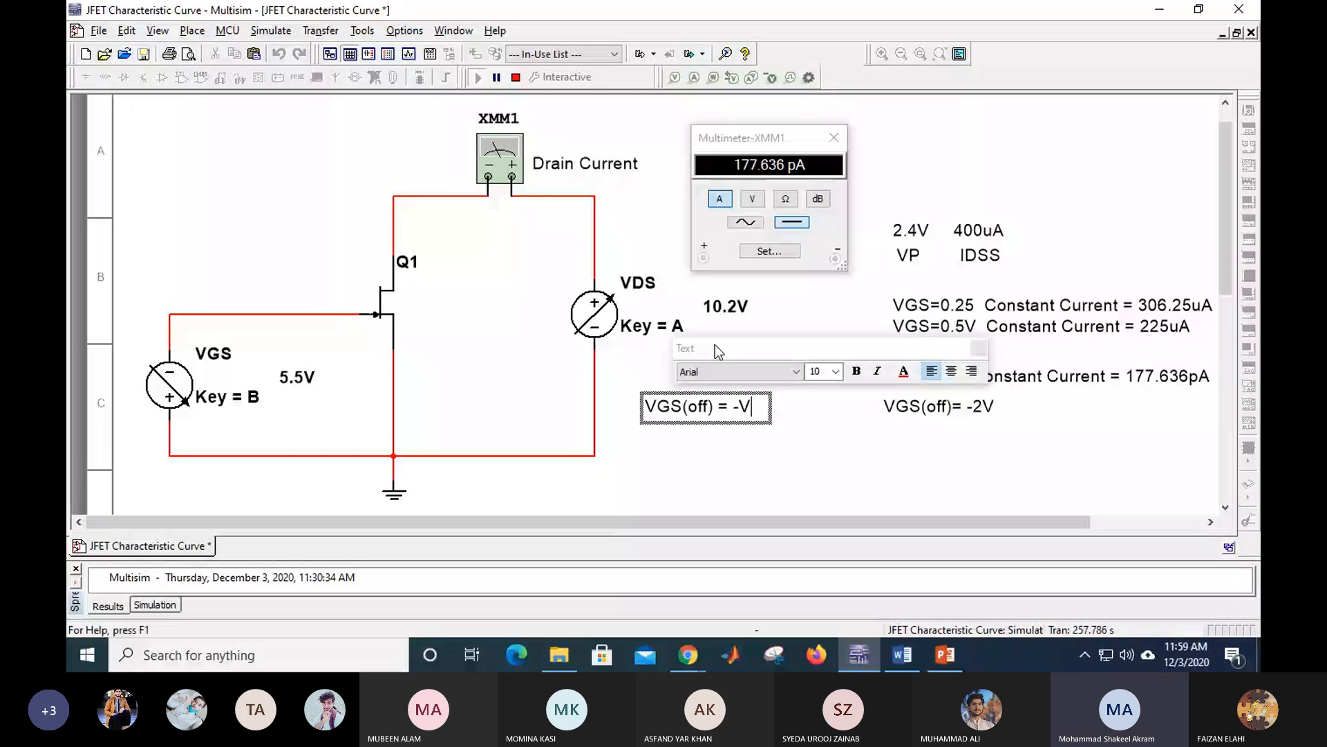
{"action": "type", "text": "P"}
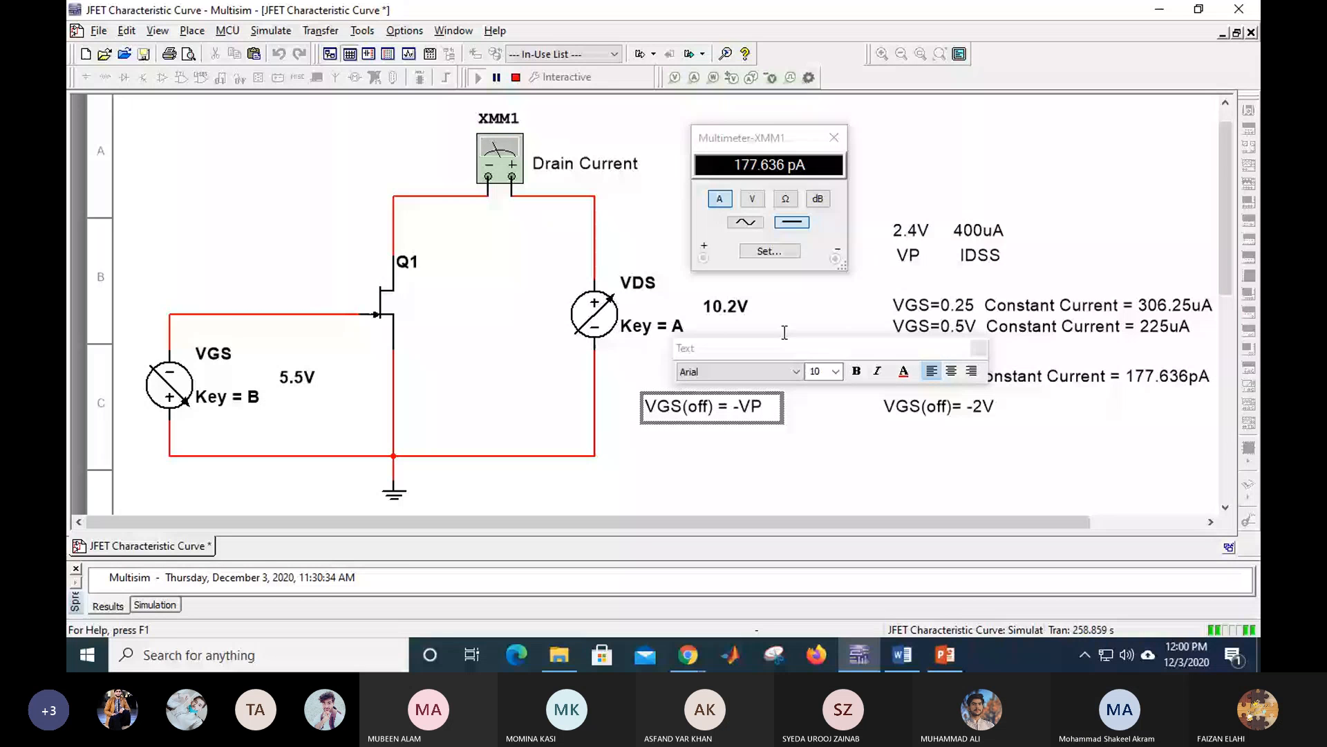
Step: Move the VGS(off) = -VP note closer to the VGS(off)= -2V note, keeping both on the same line
{"action": "left_click", "coordinate": [752, 408]}
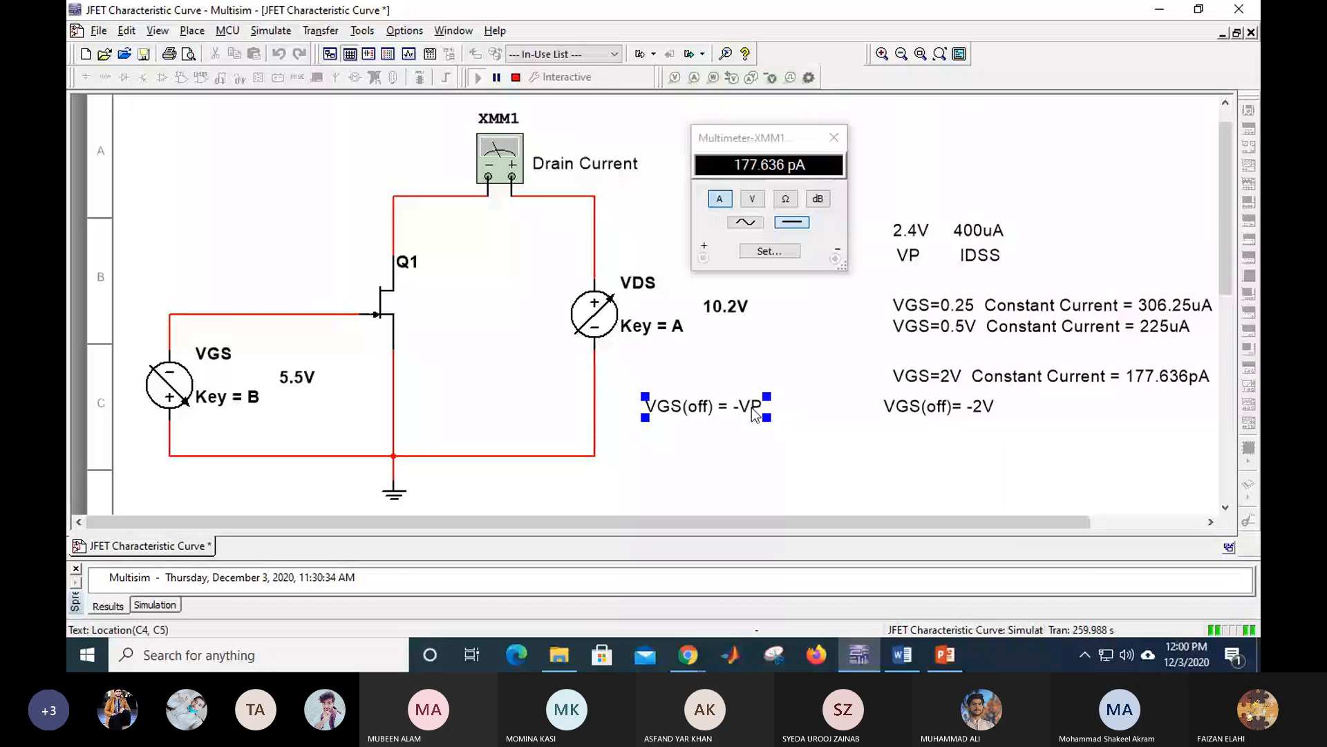
{"action": "double_click", "coordinate": [752, 408]}
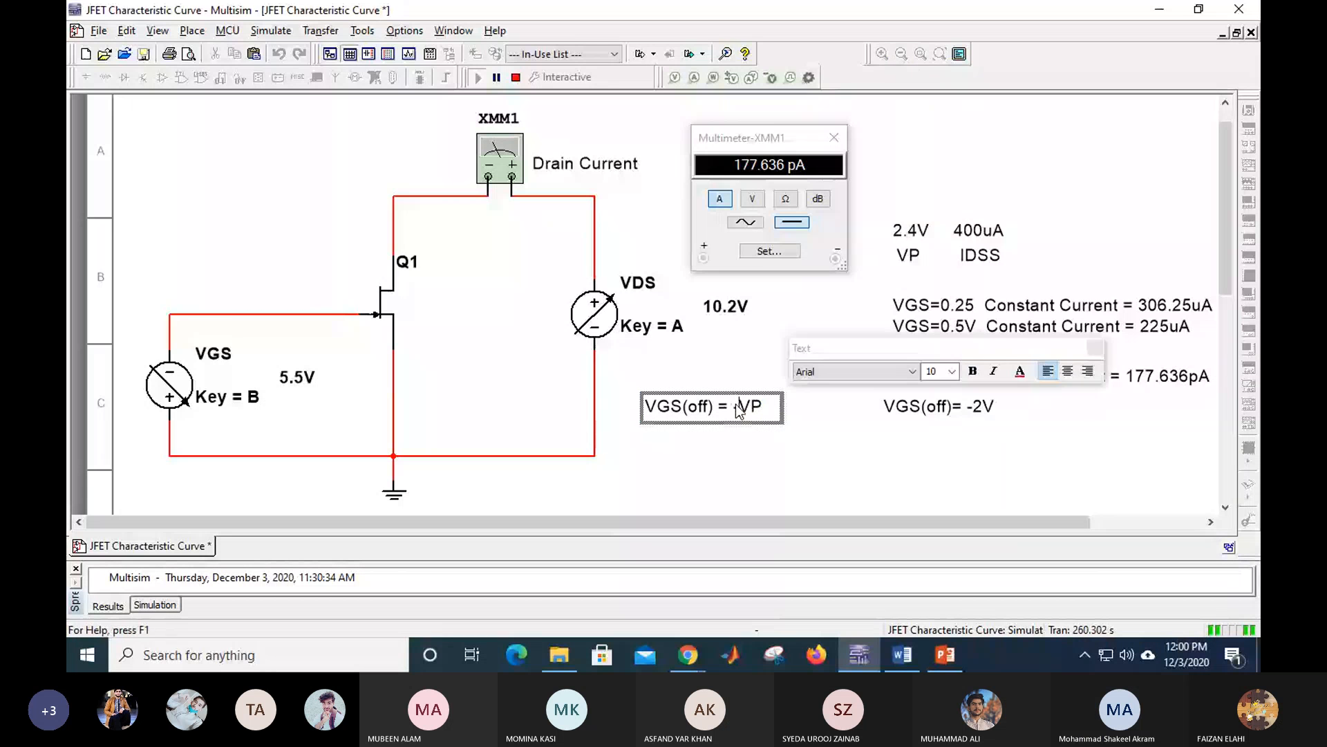
{"action": "left_click", "coordinate": [802, 432]}
{"action": "left_click", "coordinate": [797, 442]}
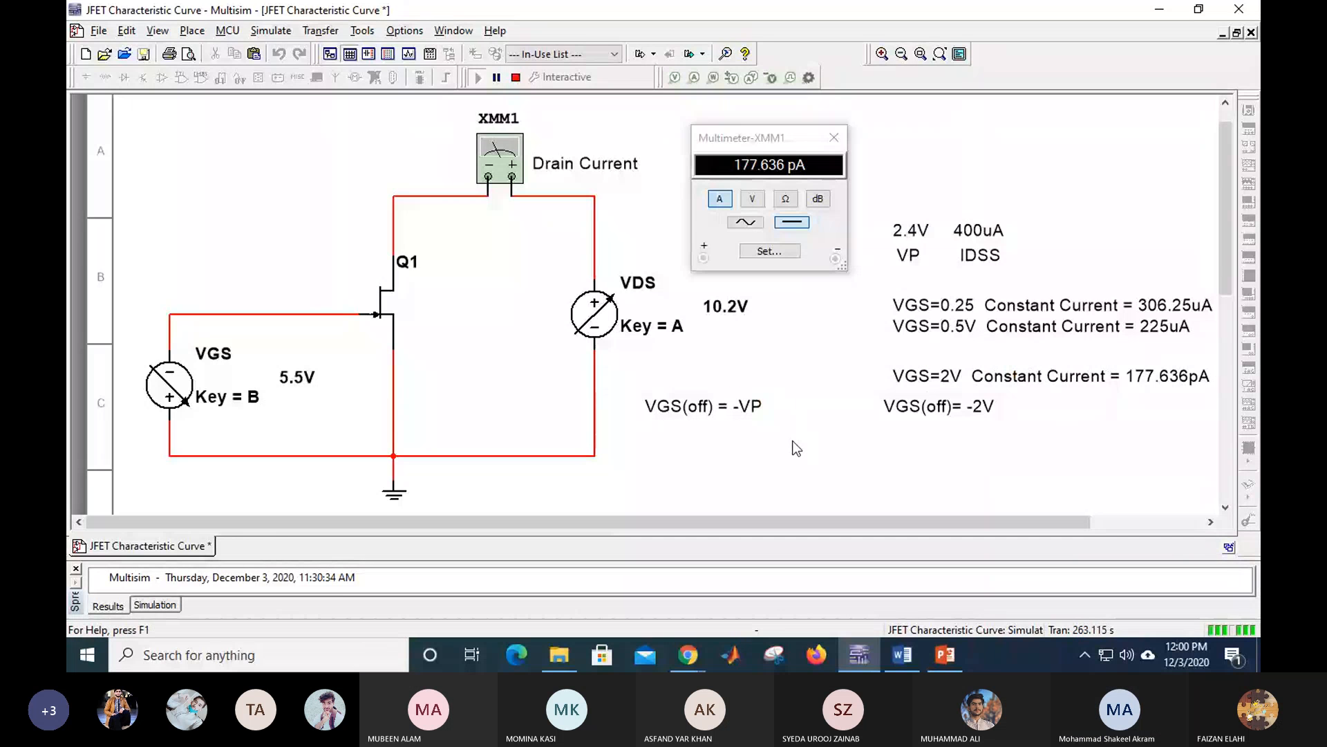
{"action": "left_click", "coordinate": [704, 416]}
{"action": "double_click", "coordinate": [774, 417]}
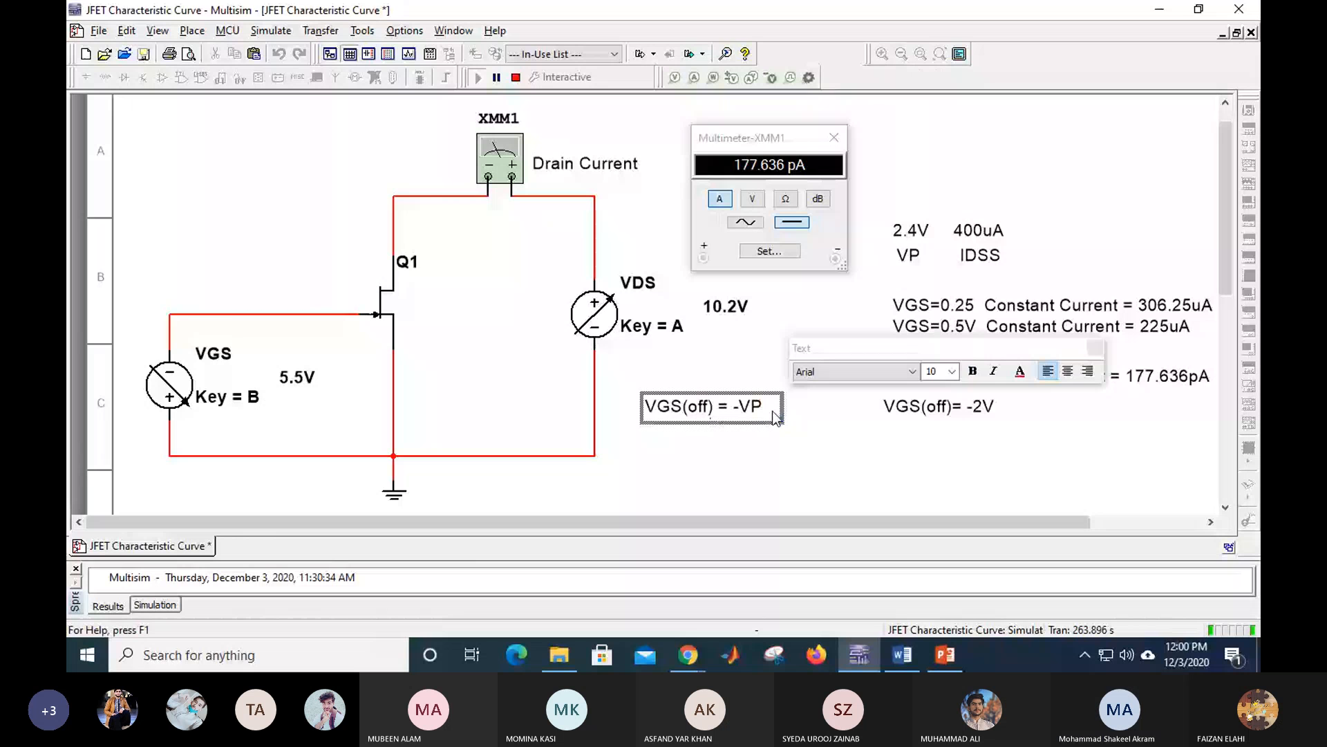
{"action": "left_click_drag", "start_coordinate": [704, 399], "coordinate": [787, 399]}
Step: Change the VP value in the note above the VP and IDSS labels to 2V, keeping 400uA spaced above IDSS
{"action": "left_click", "coordinate": [913, 234]}
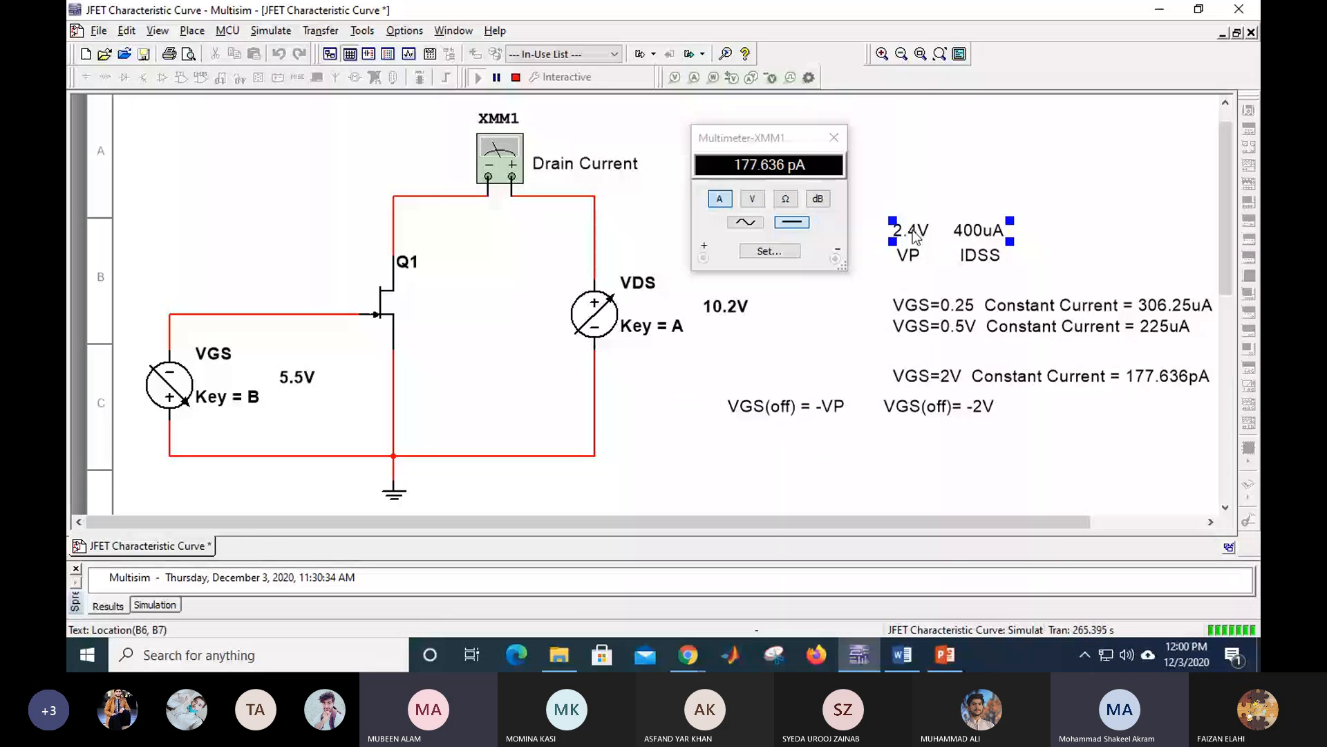
{"action": "double_click", "coordinate": [913, 234]}
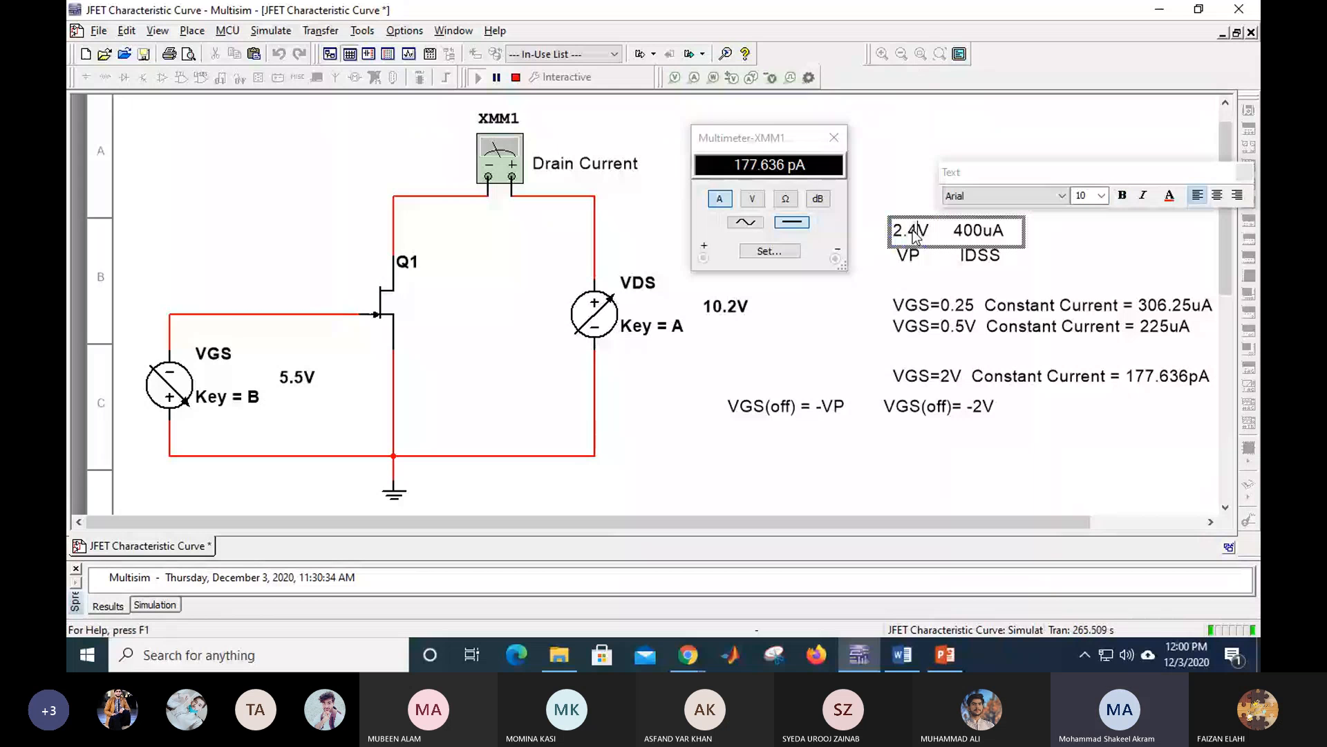
{"action": "key", "text": "BackSpace"}
{"action": "key", "text": "BackSpace"}
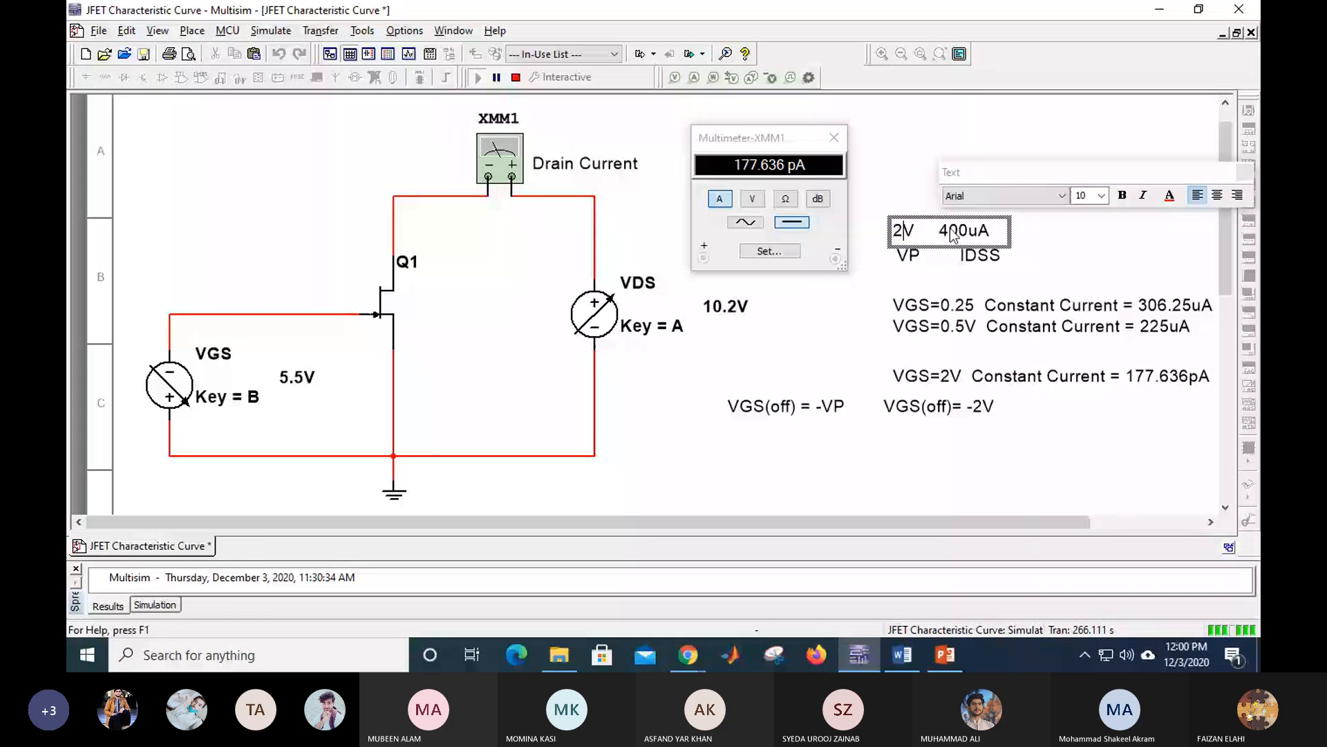
{"action": "left_click", "coordinate": [940, 231]}
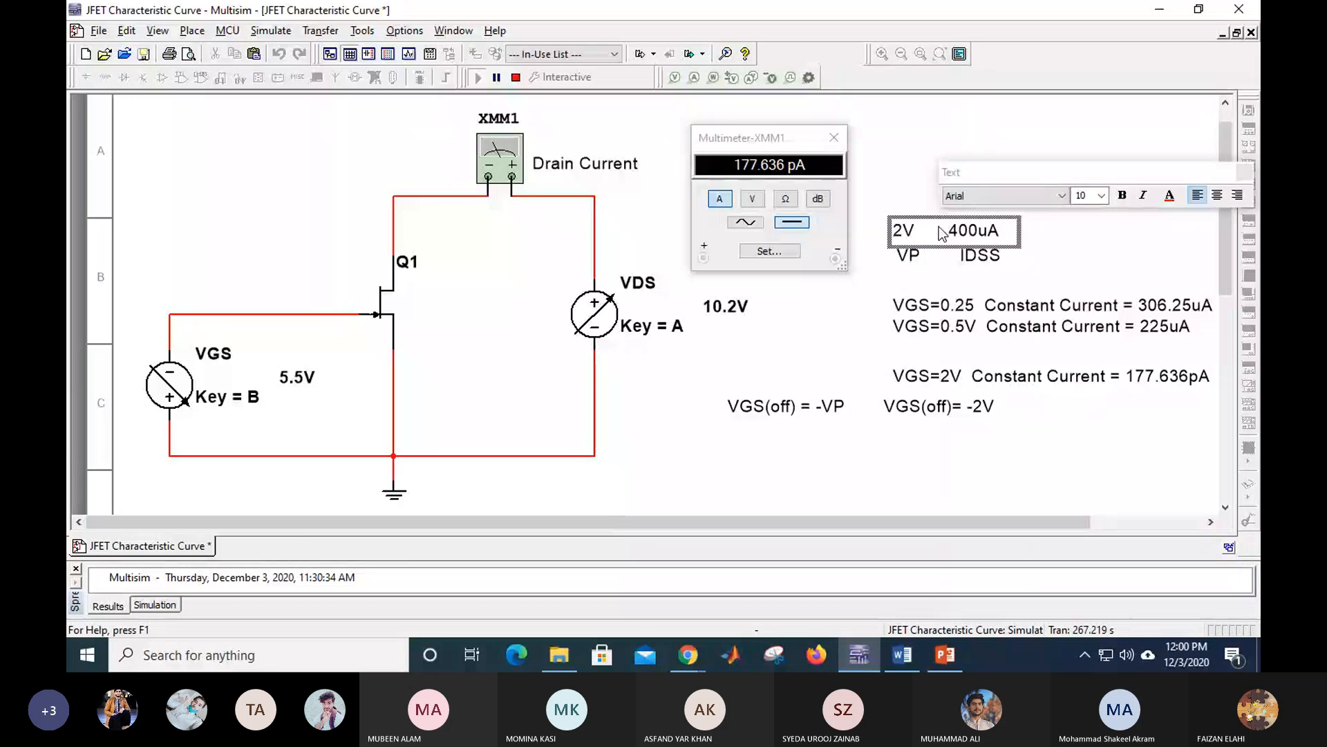
{"action": "left_click", "coordinate": [1011, 449]}
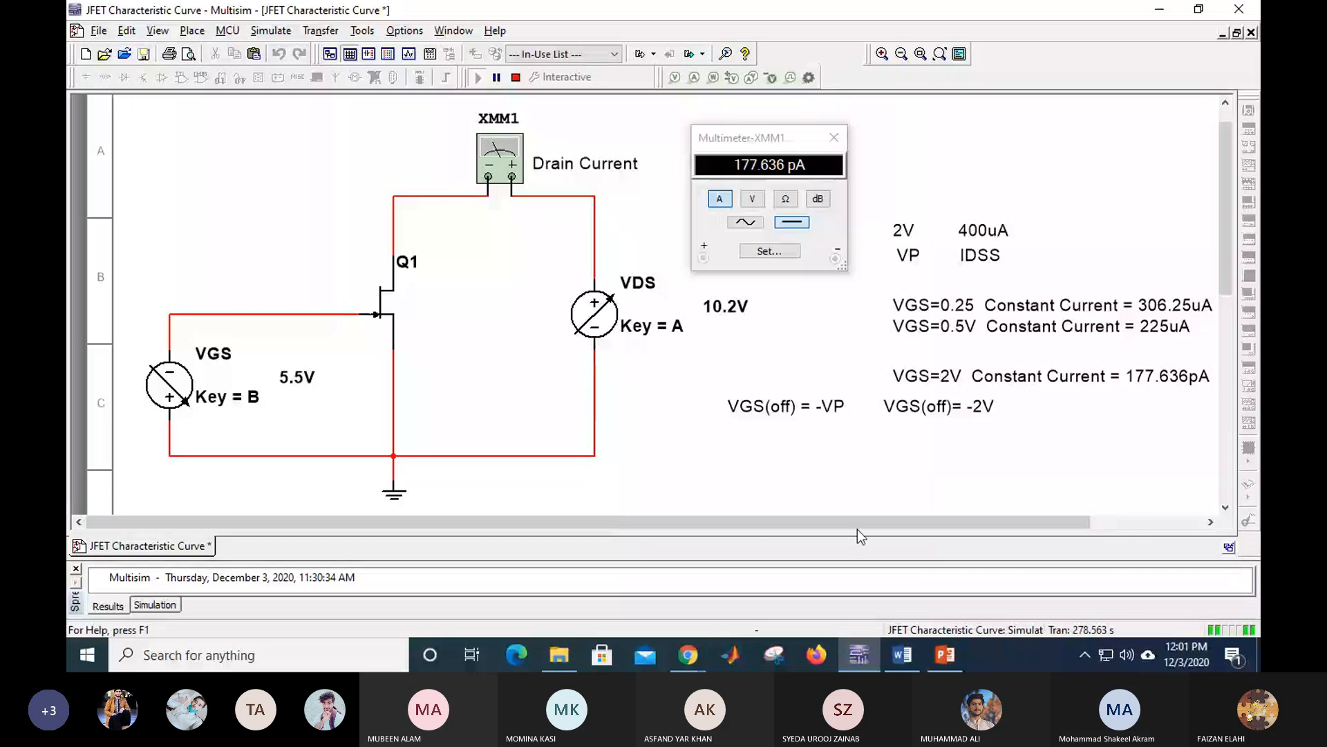
Step: Check the ECD LAB meeting in Microsoft Teams in Chrome and return to the Multisim circuit
{"action": "left_click", "coordinate": [702, 668]}
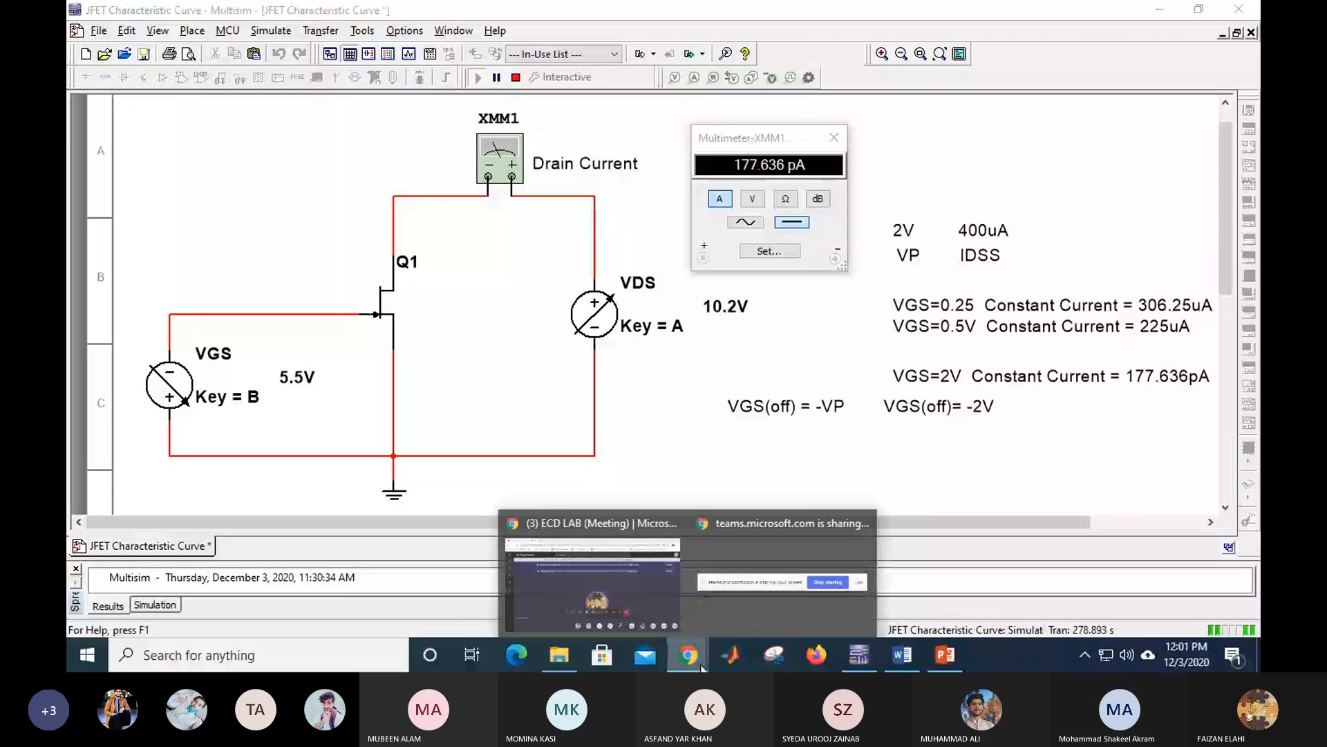
{"action": "left_click", "coordinate": [643, 574]}
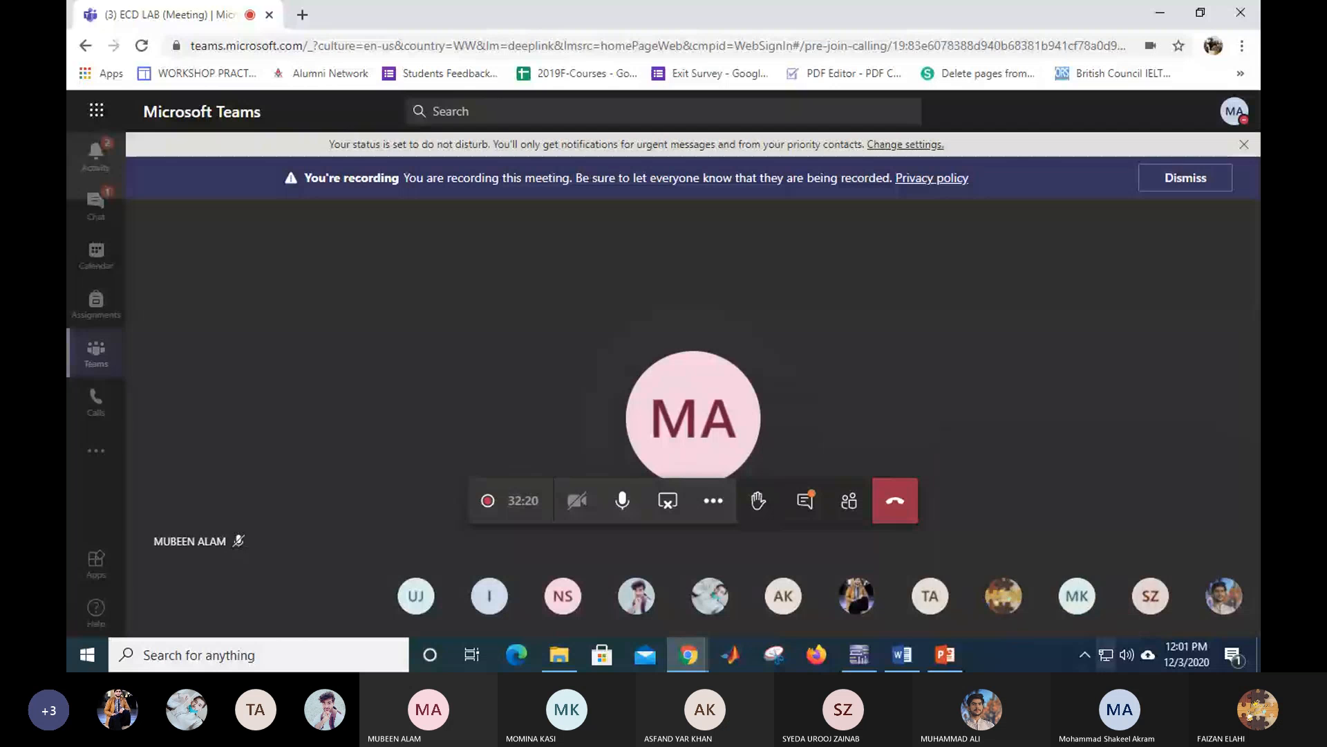
{"action": "mouse_move", "coordinate": [1157, 603]}
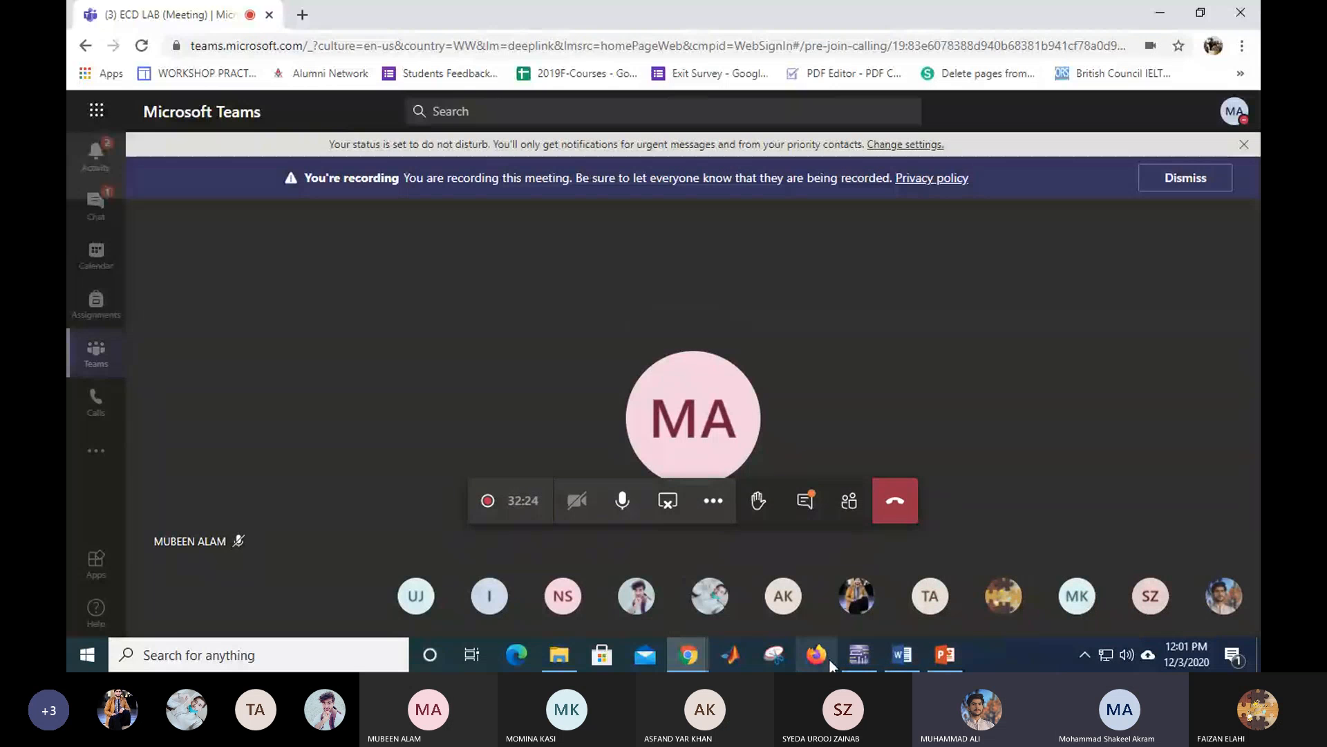
{"action": "left_click", "coordinate": [857, 656]}
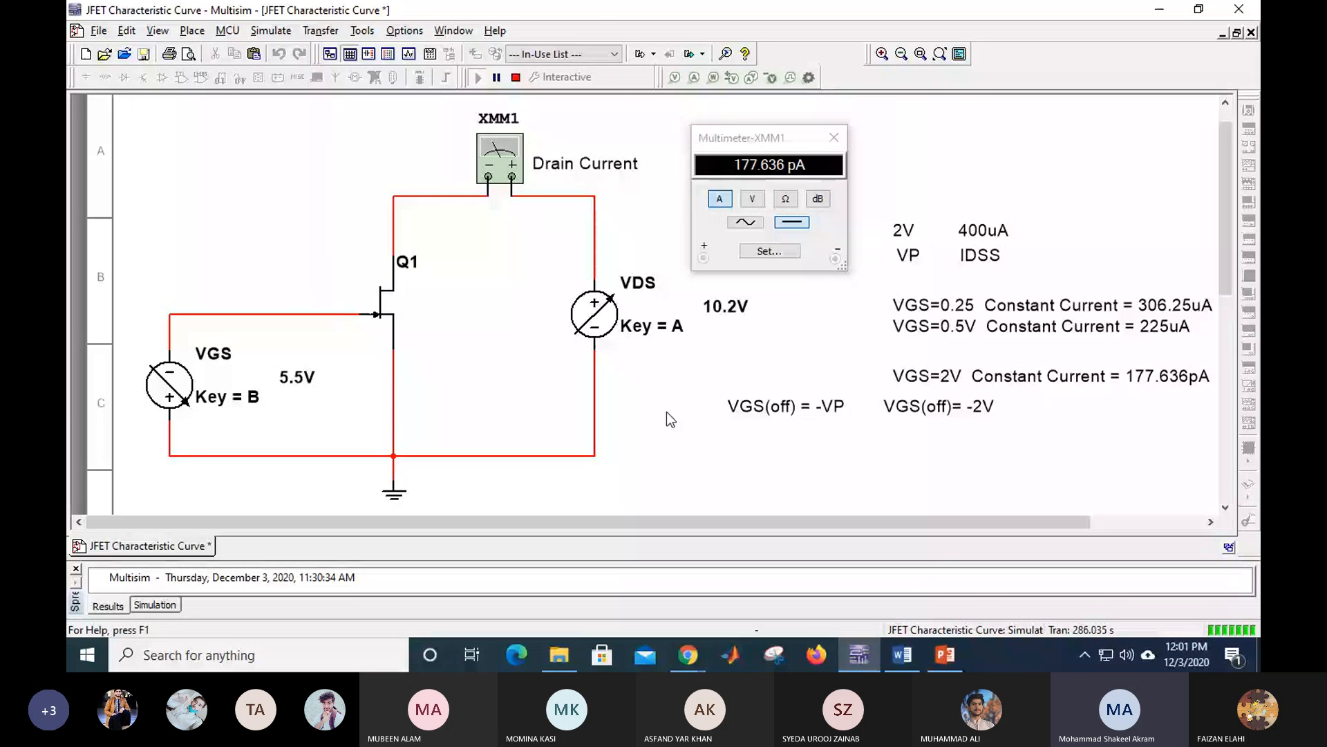
Step: Compare the Multisim cutoff and pinch-off notes with the JFET characteristic curves on PowerPoint slides 9 and 8
{"action": "scroll", "coordinate": [667, 413], "scroll_direction": "up", "scroll_amount": 1}
{"action": "left_click", "coordinate": [944, 655]}
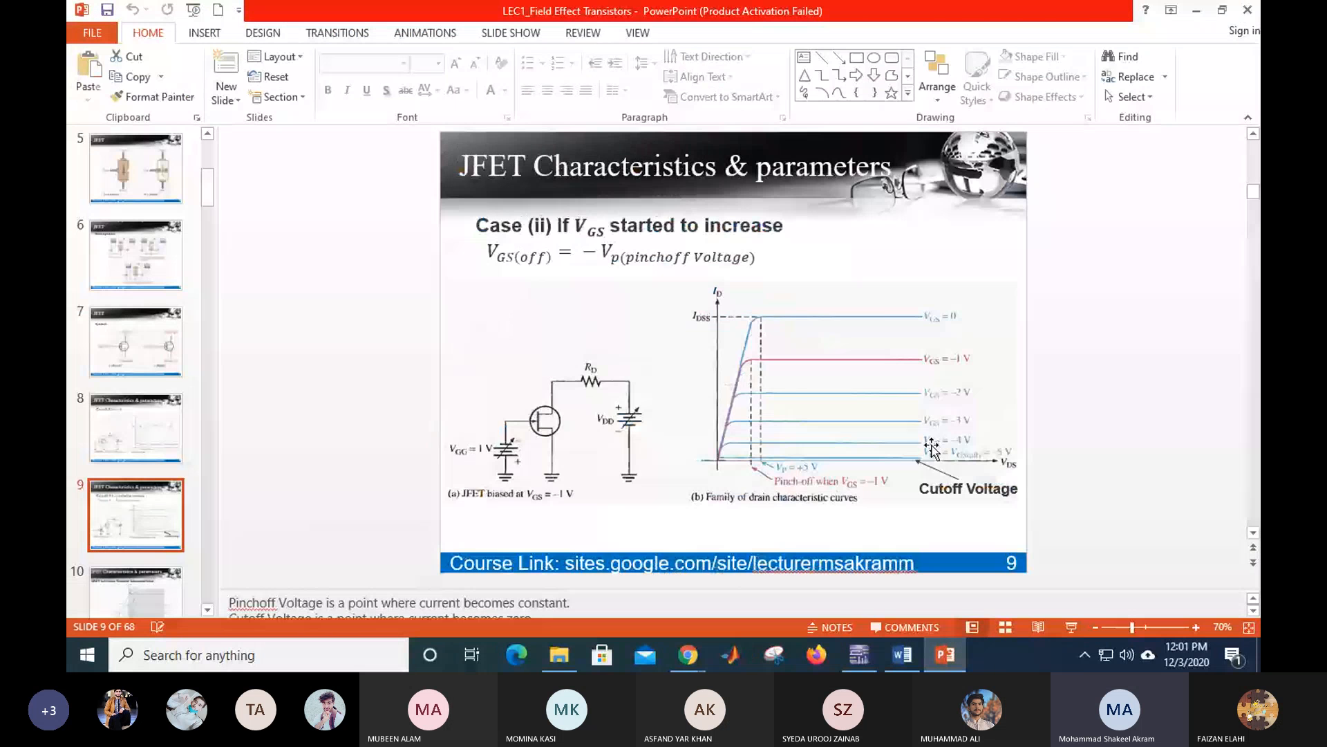
{"action": "left_click", "coordinate": [864, 663]}
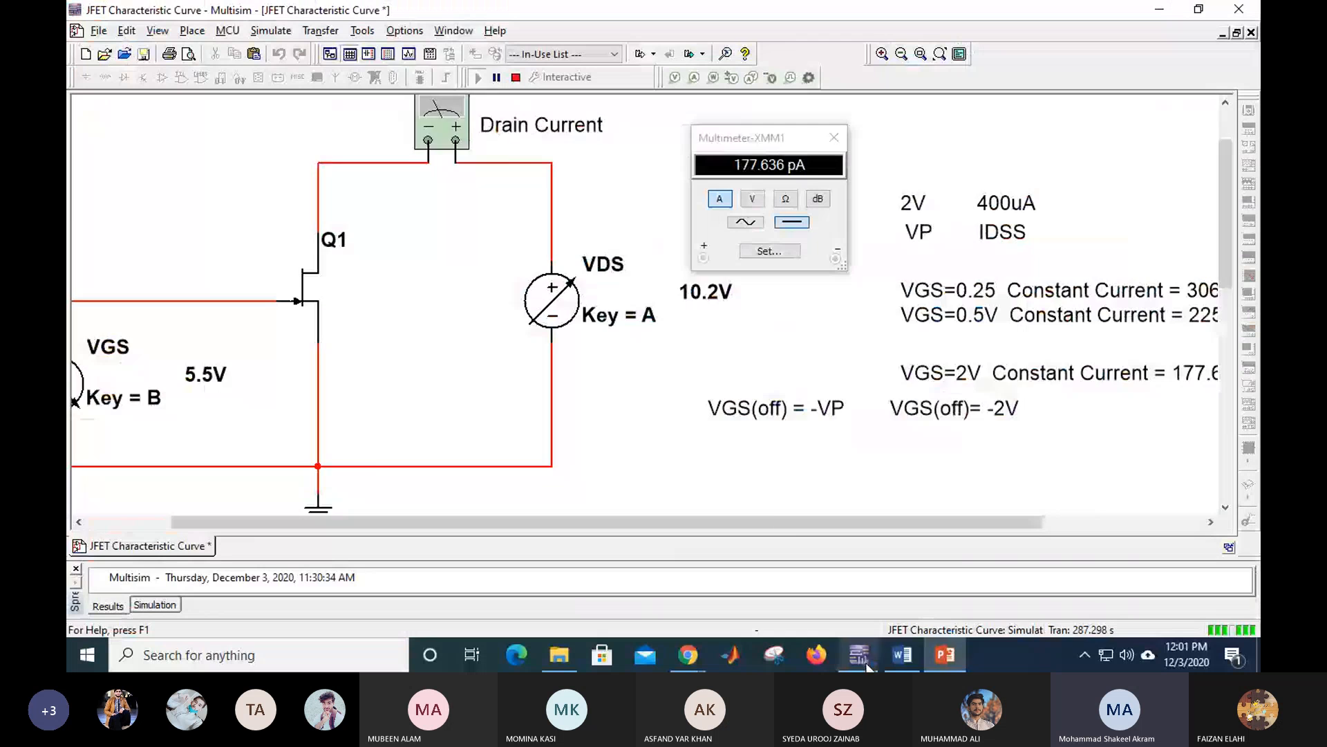
{"action": "scroll", "coordinate": [703, 411], "scroll_direction": "down", "scroll_amount": 1}
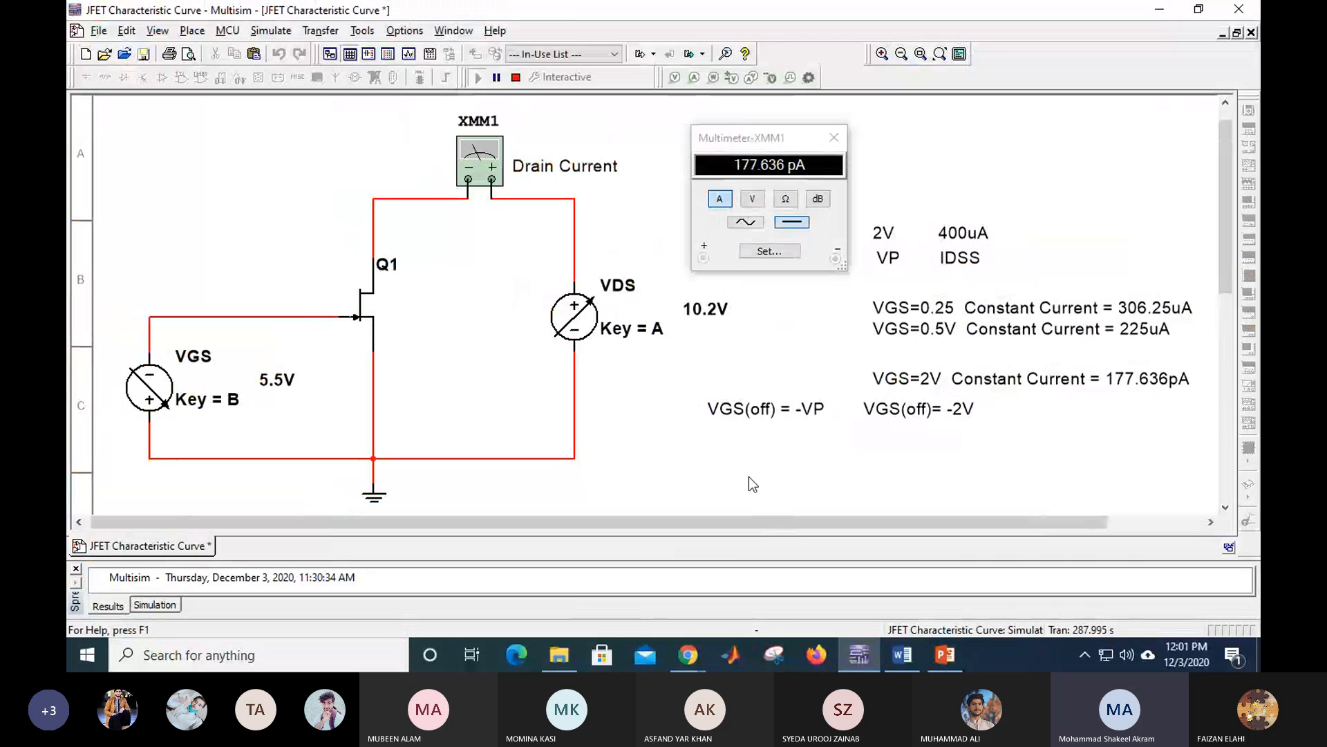
{"action": "left_click", "coordinate": [944, 654]}
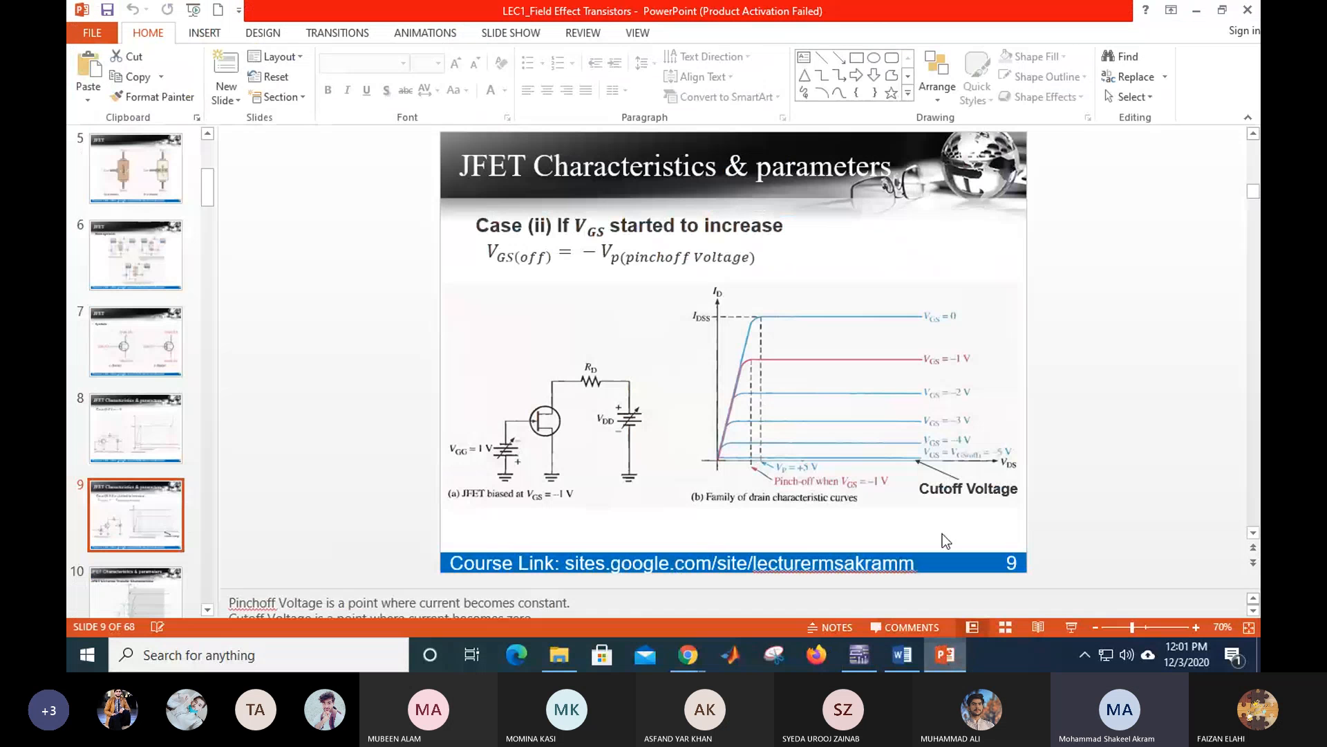
{"action": "scroll", "coordinate": [712, 432], "scroll_direction": "up", "scroll_amount": 1}
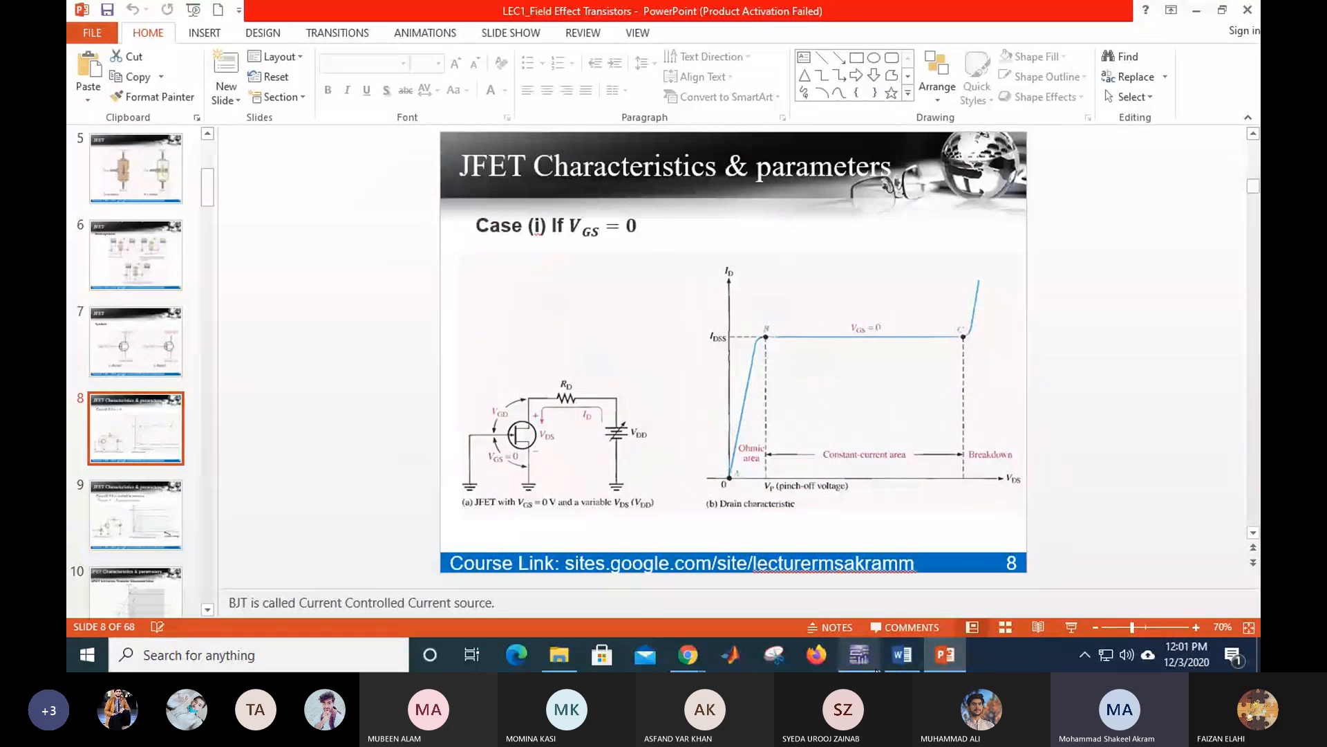
Step: Switch to Multisim and set both the VDS and VGS source voltages to 0V
{"action": "left_click", "coordinate": [859, 655]}
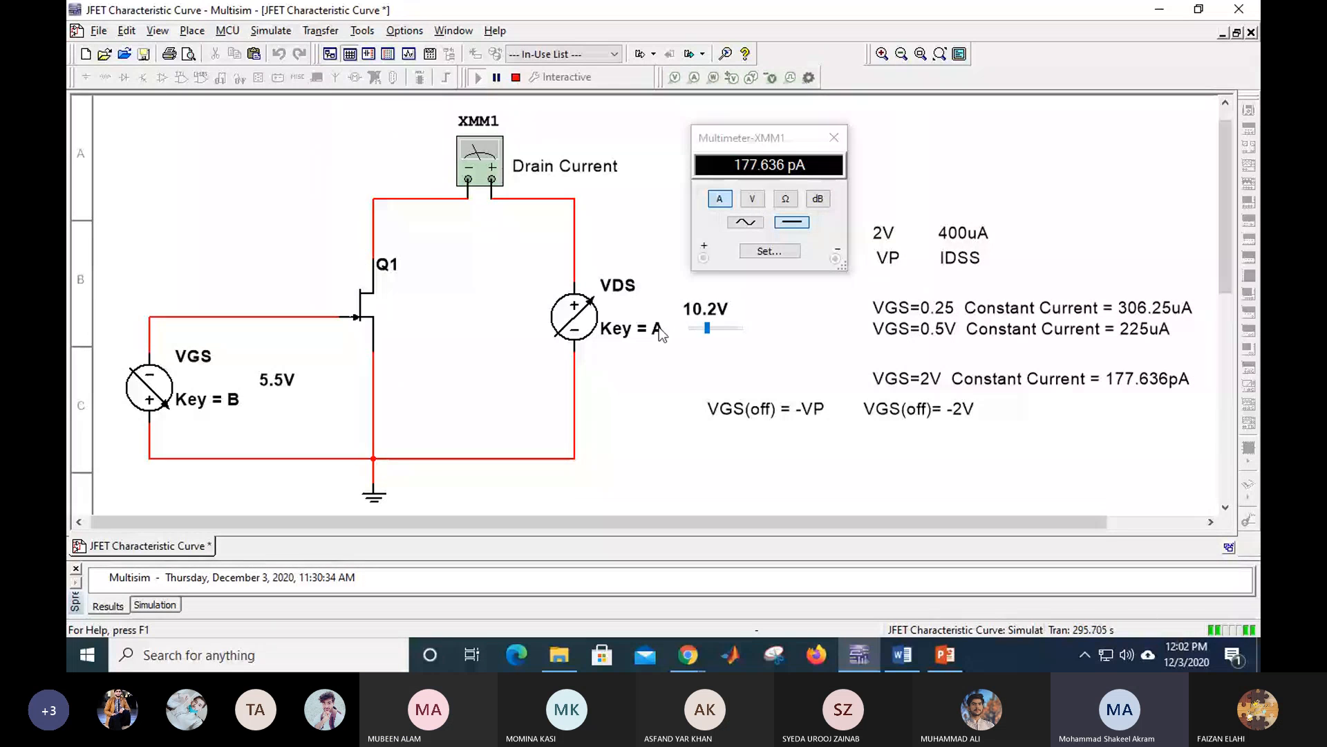
{"action": "mouse_move", "coordinate": [708, 328]}
{"action": "left_click_drag", "start_coordinate": [707, 328], "coordinate": [684, 330]}
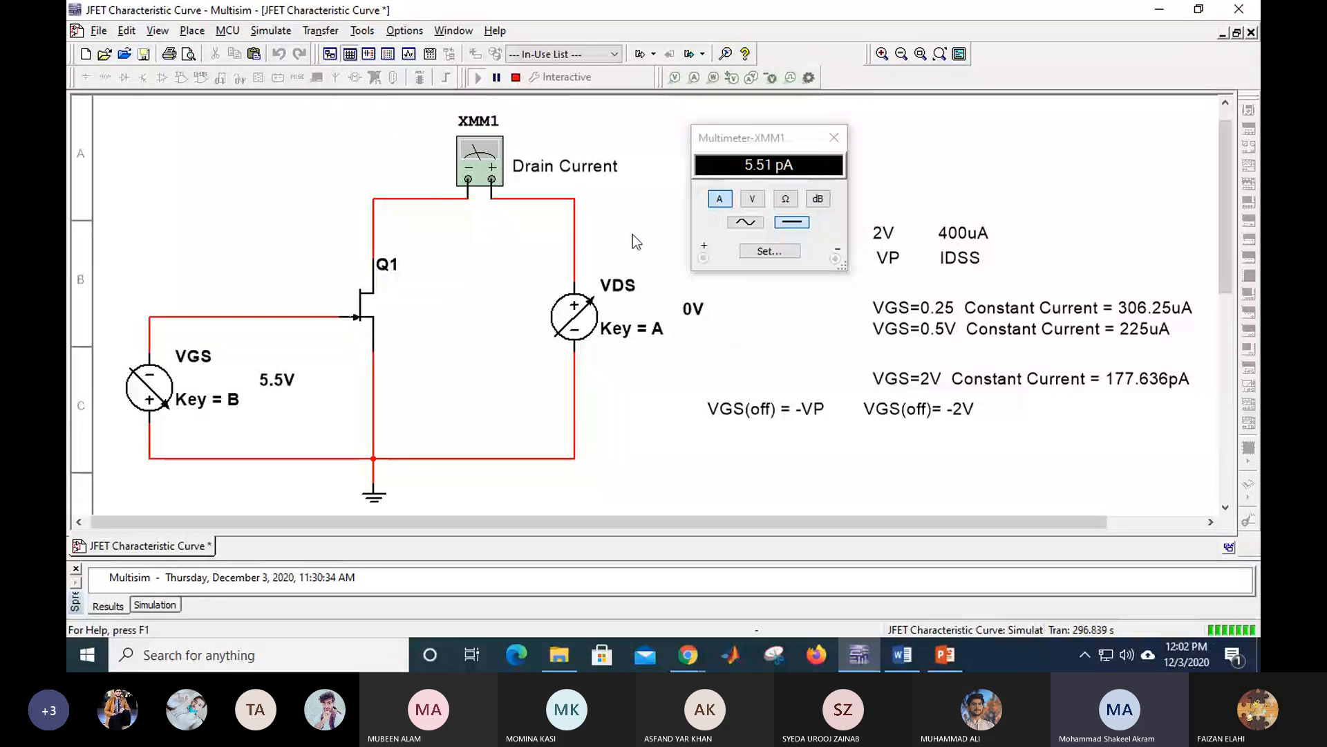
{"action": "mouse_move", "coordinate": [289, 387]}
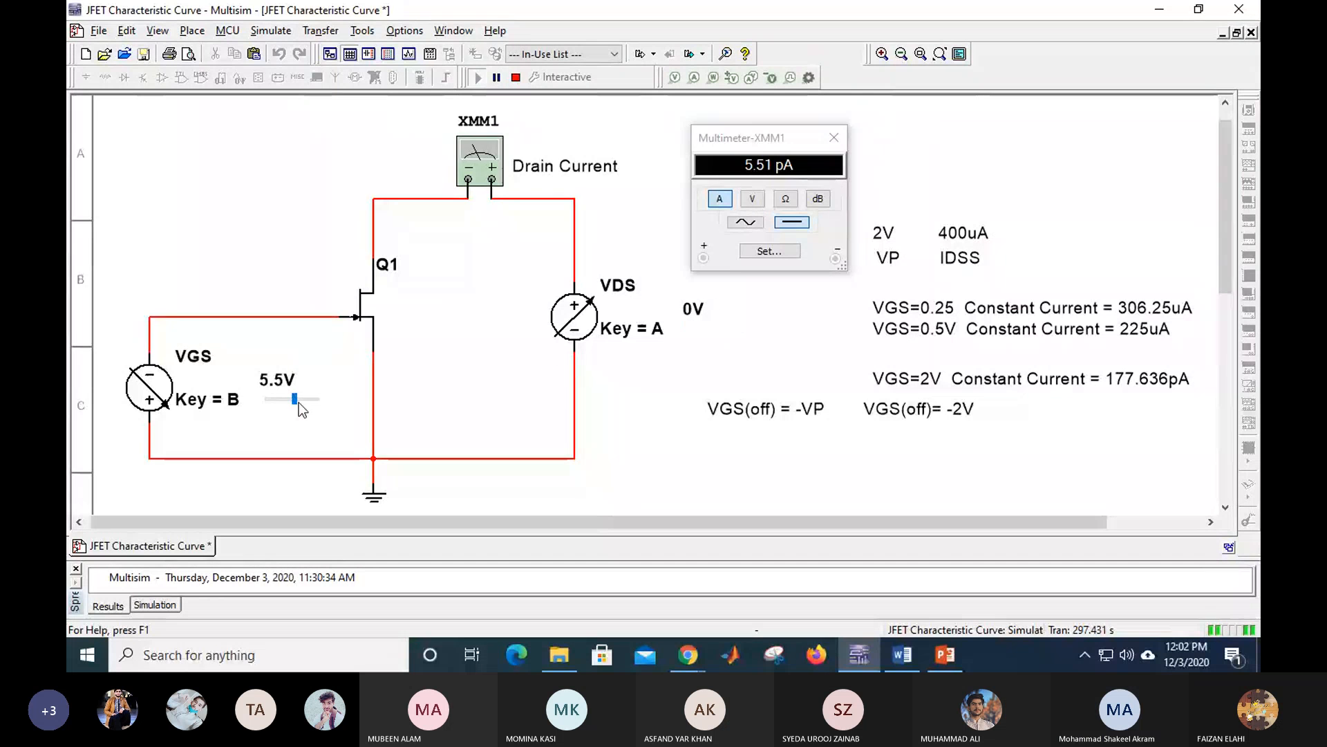
{"action": "left_click_drag", "start_coordinate": [296, 401], "coordinate": [260, 406]}
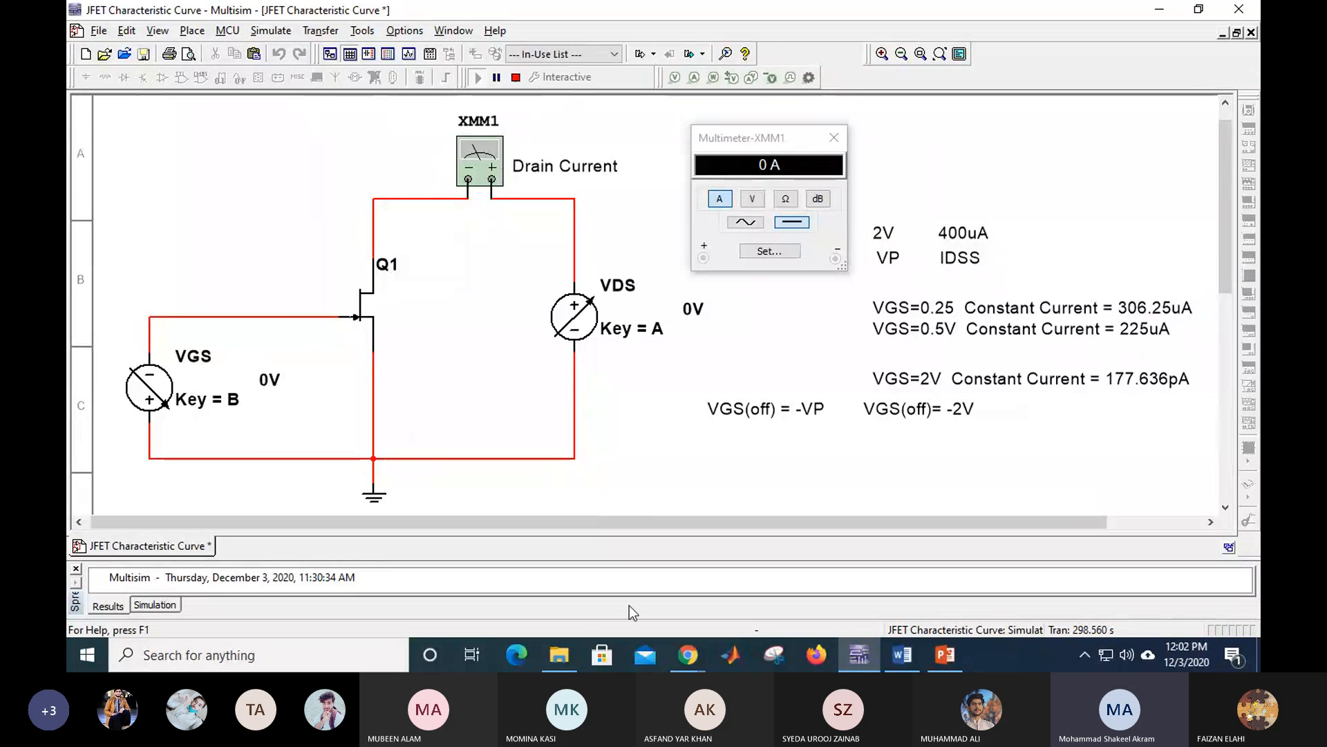
Step: Recheck the VGS = 0 case on the PowerPoint slide, and stop the running simulation back in Multisim
{"action": "left_click", "coordinate": [946, 657]}
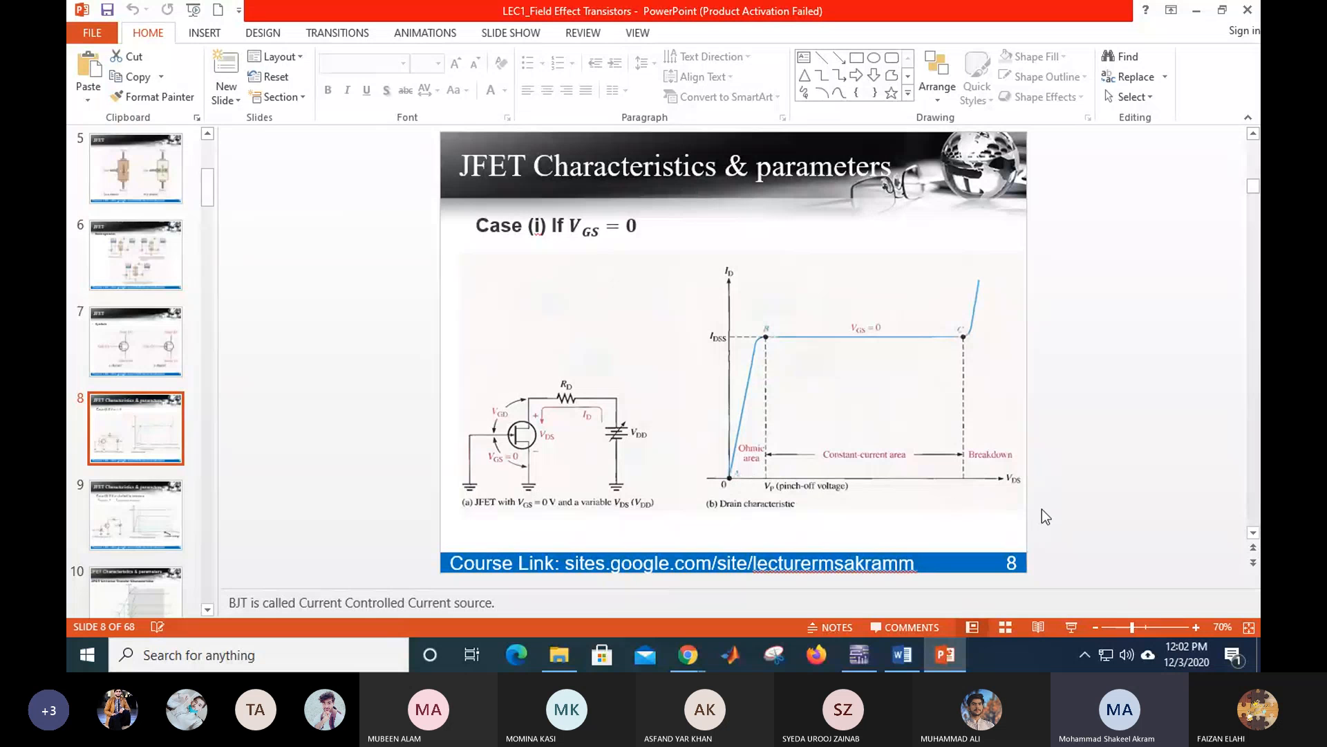
{"action": "left_click", "coordinate": [858, 655]}
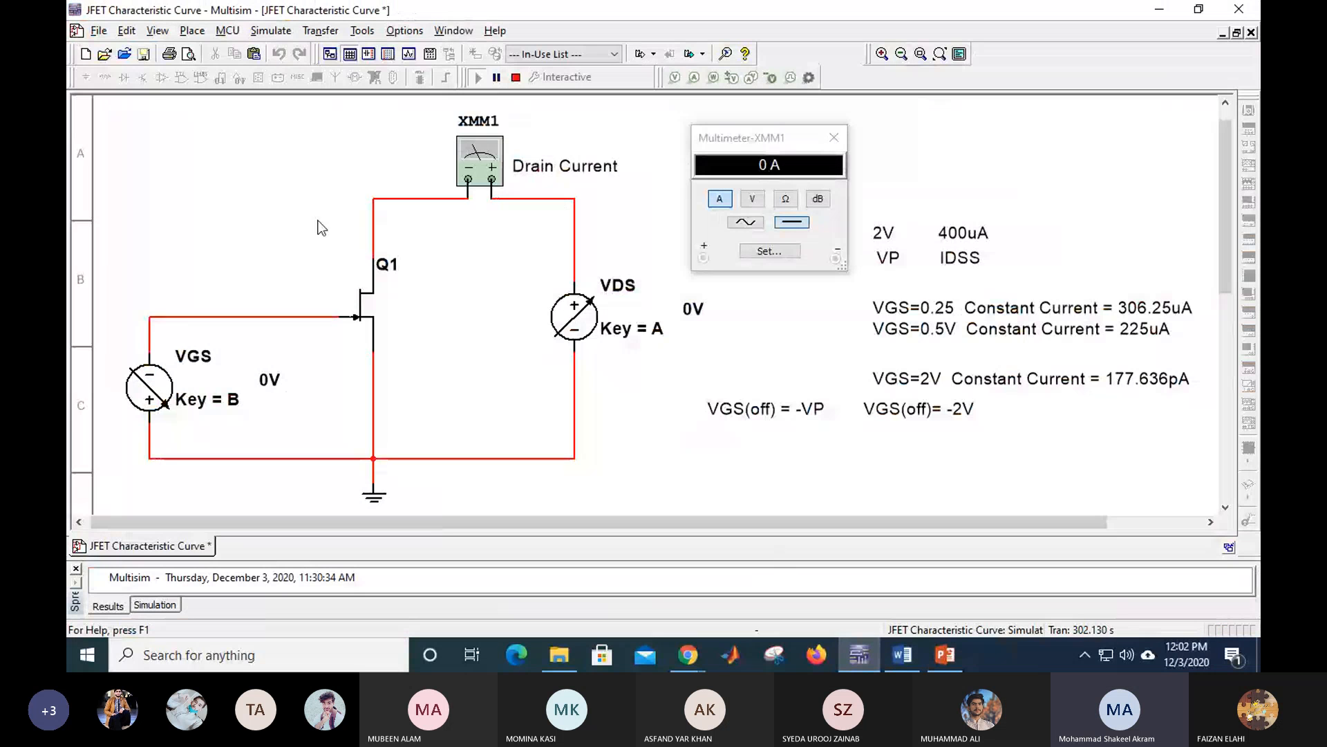
{"action": "left_click", "coordinate": [271, 31]}
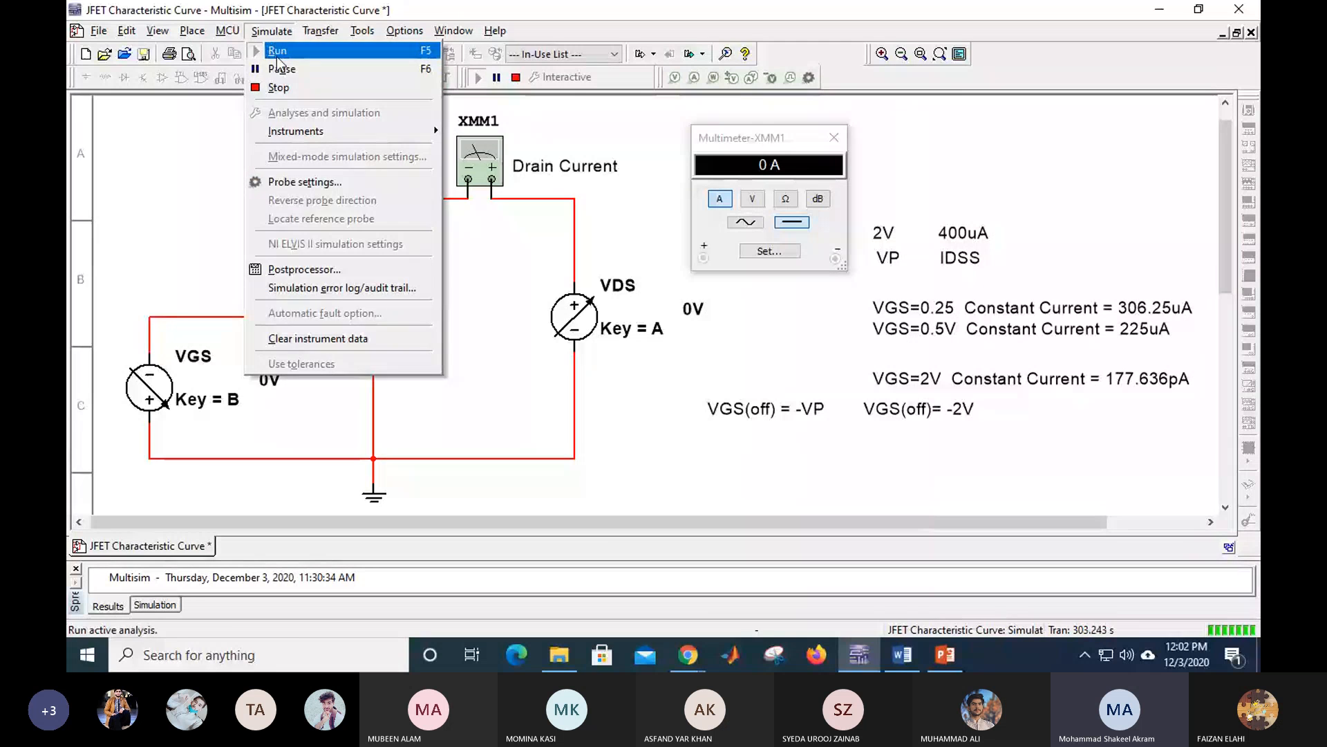
{"action": "left_click", "coordinate": [280, 89]}
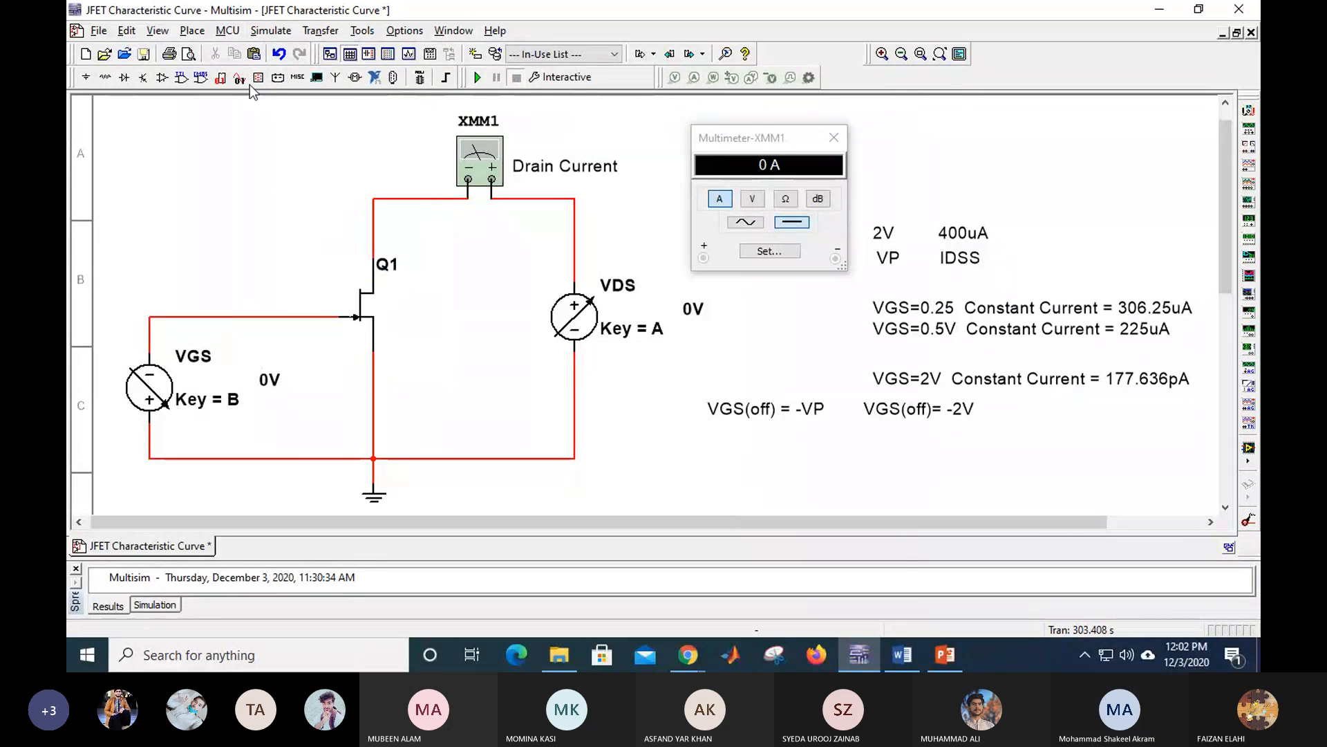
Step: Open the Analyses and Simulation settings and select DC Sweep as the active analysis
{"action": "left_click", "coordinate": [267, 34]}
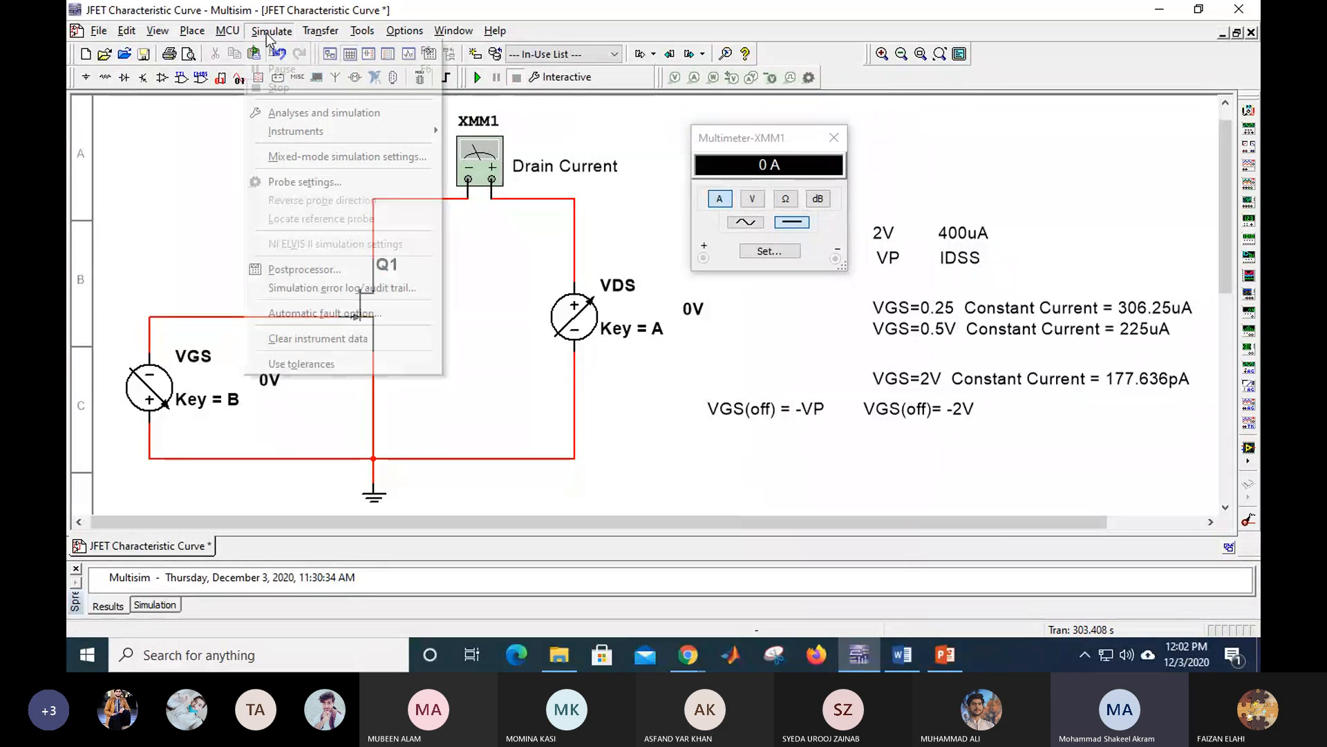
{"action": "left_click", "coordinate": [289, 114]}
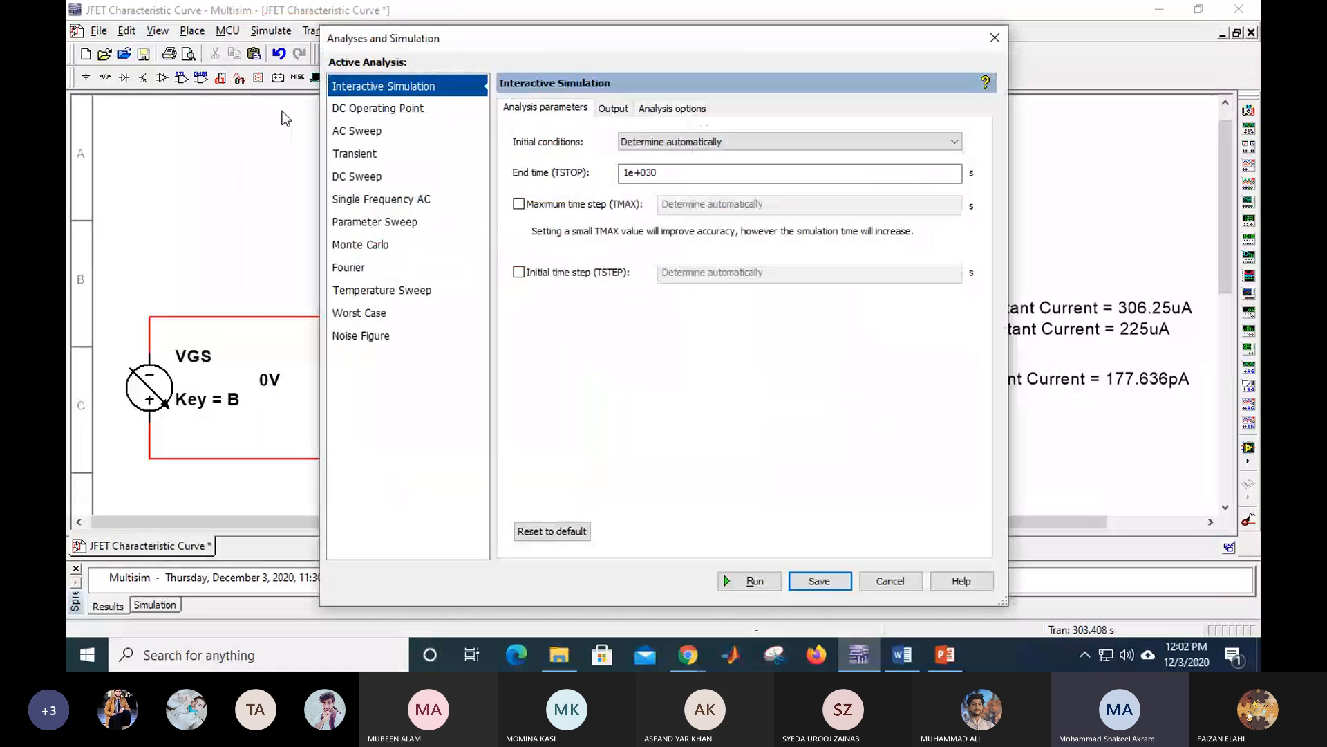
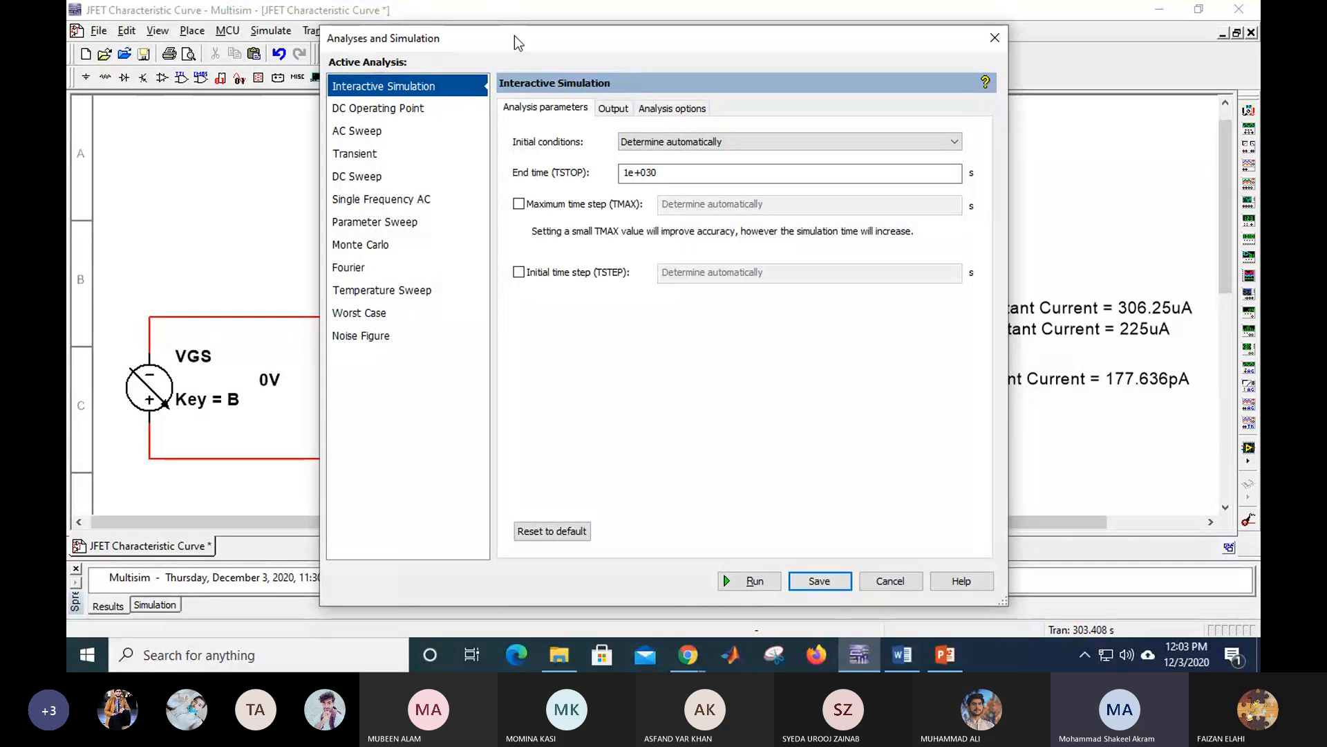
{"action": "left_click_drag", "start_coordinate": [508, 44], "coordinate": [533, 112]}
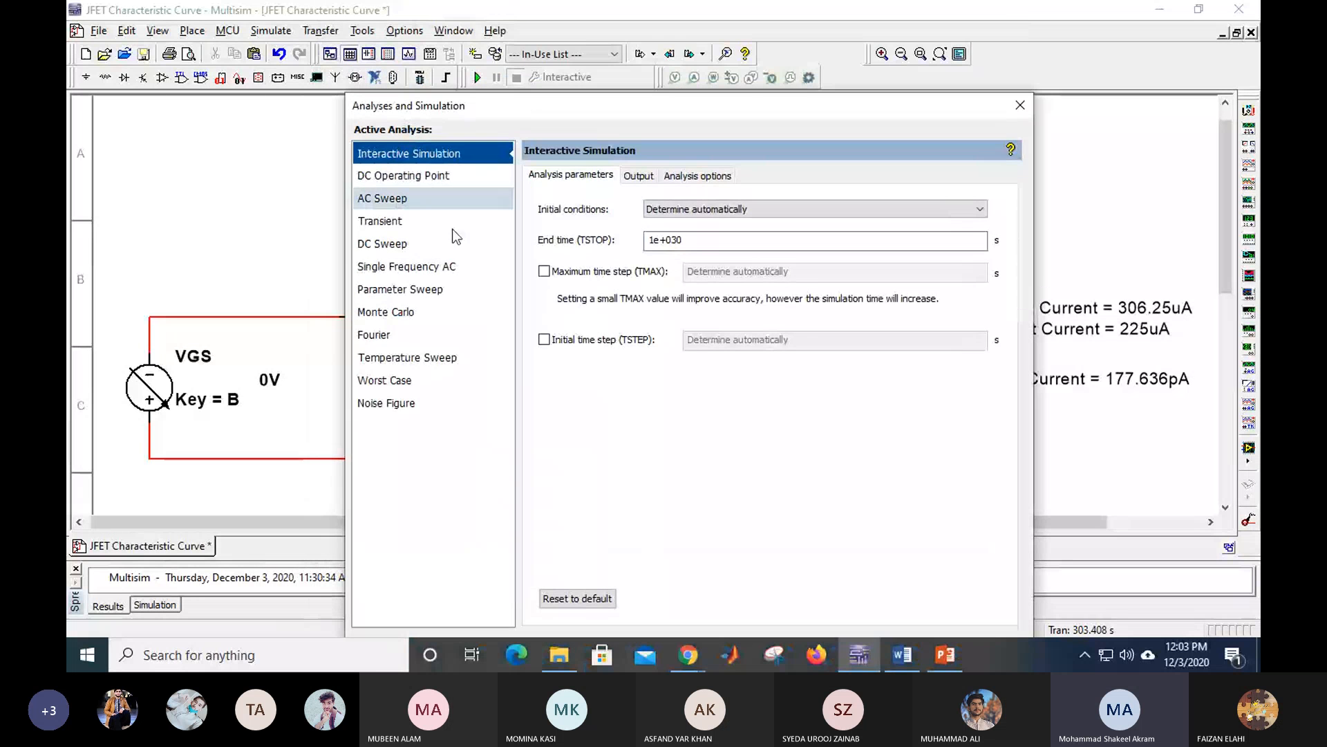
{"action": "left_click_drag", "start_coordinate": [669, 114], "coordinate": [643, 41]}
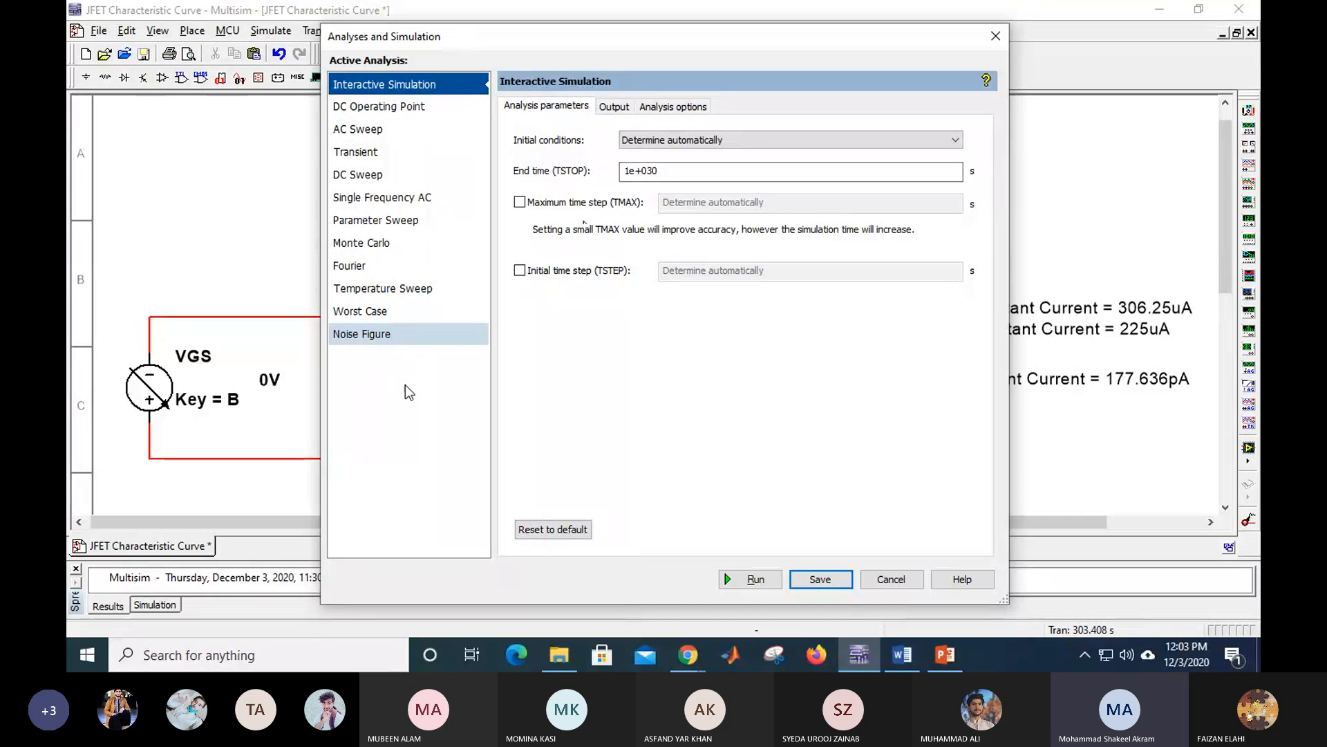
{"action": "left_click_drag", "start_coordinate": [436, 36], "coordinate": [365, 118]}
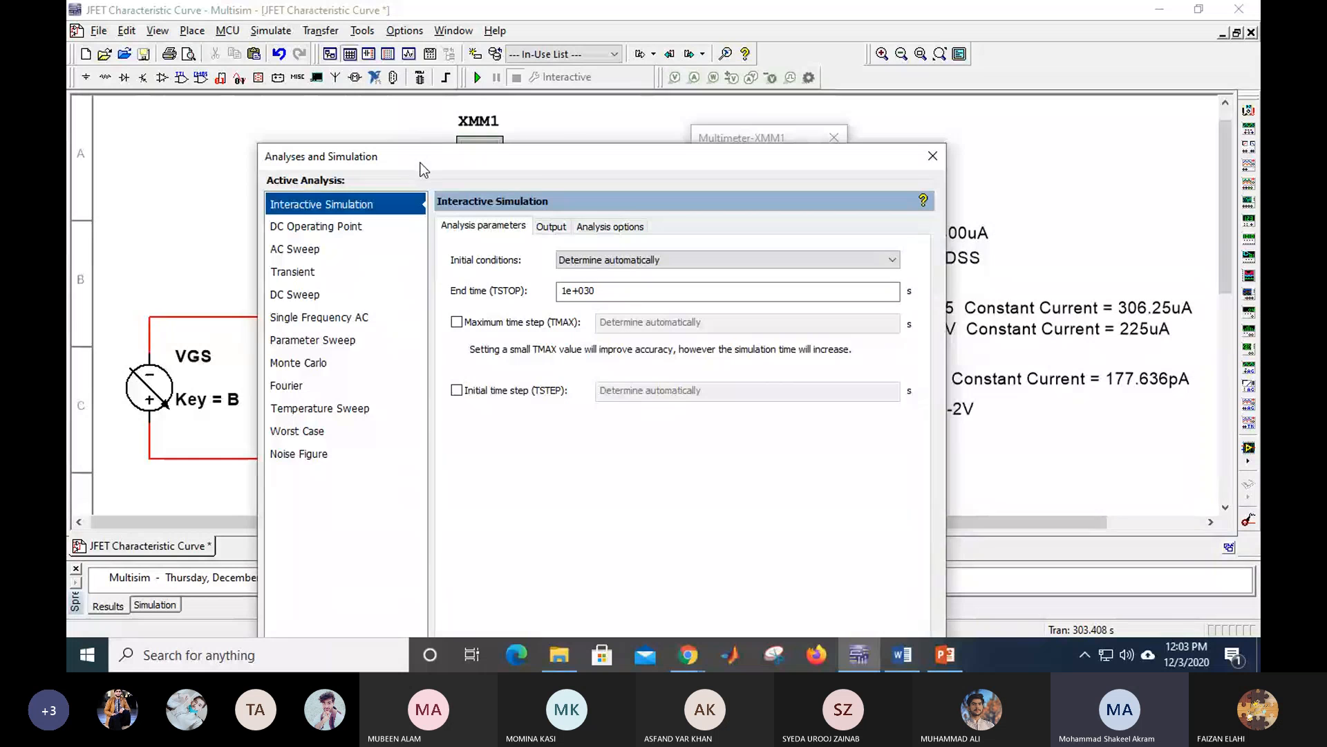
{"action": "left_click_drag", "start_coordinate": [421, 162], "coordinate": [462, 407]}
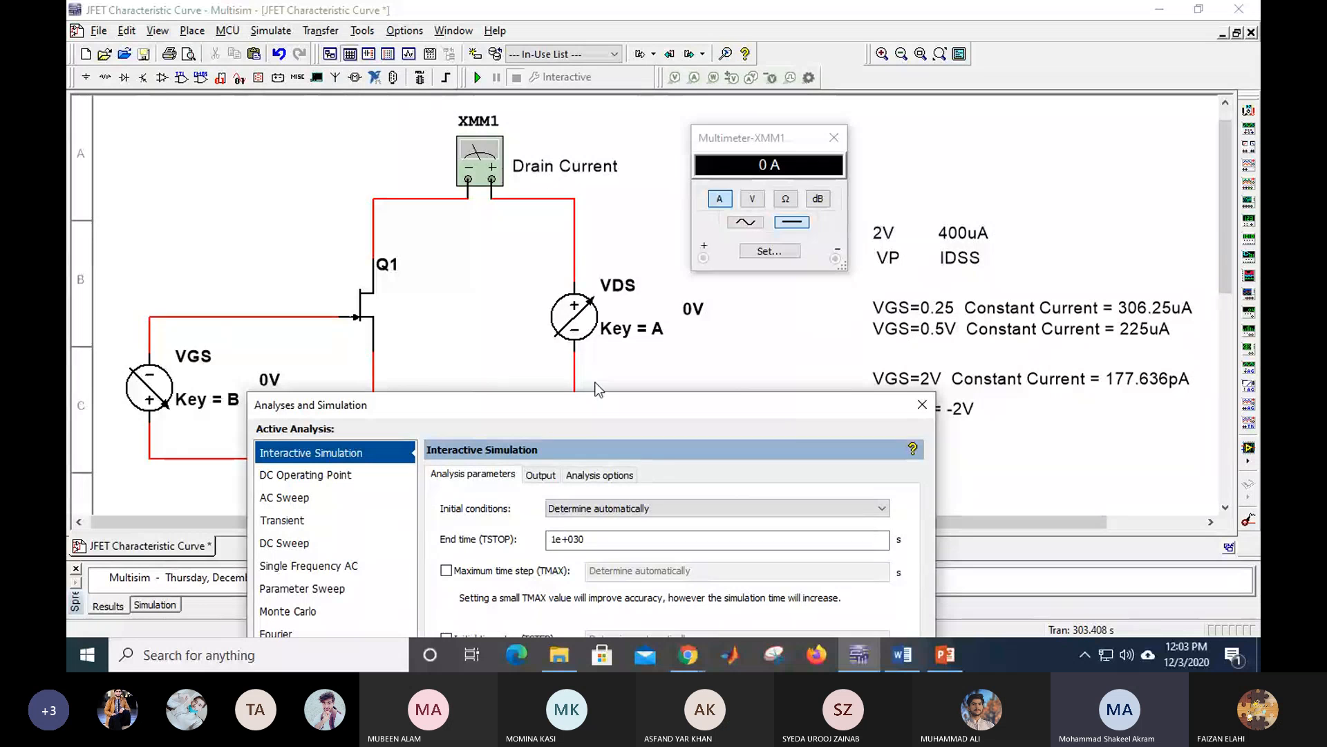
{"action": "left_click_drag", "start_coordinate": [480, 401], "coordinate": [470, 36]}
{"action": "left_click", "coordinate": [266, 178]}
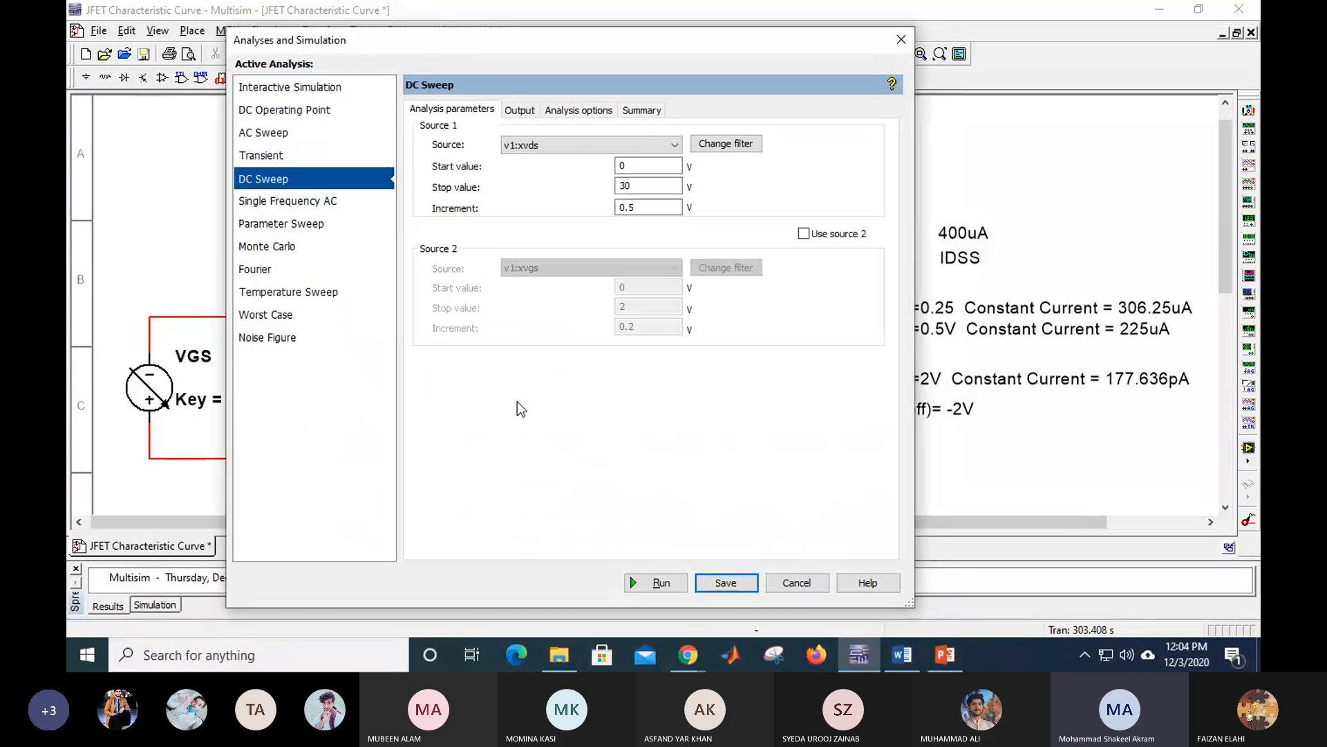
Step: Compare the DC Sweep settings with the circuit and the VGS = 0 drain characteristic on the PowerPoint slide, and return to Multisim
{"action": "left_click_drag", "start_coordinate": [553, 45], "coordinate": [685, 134]}
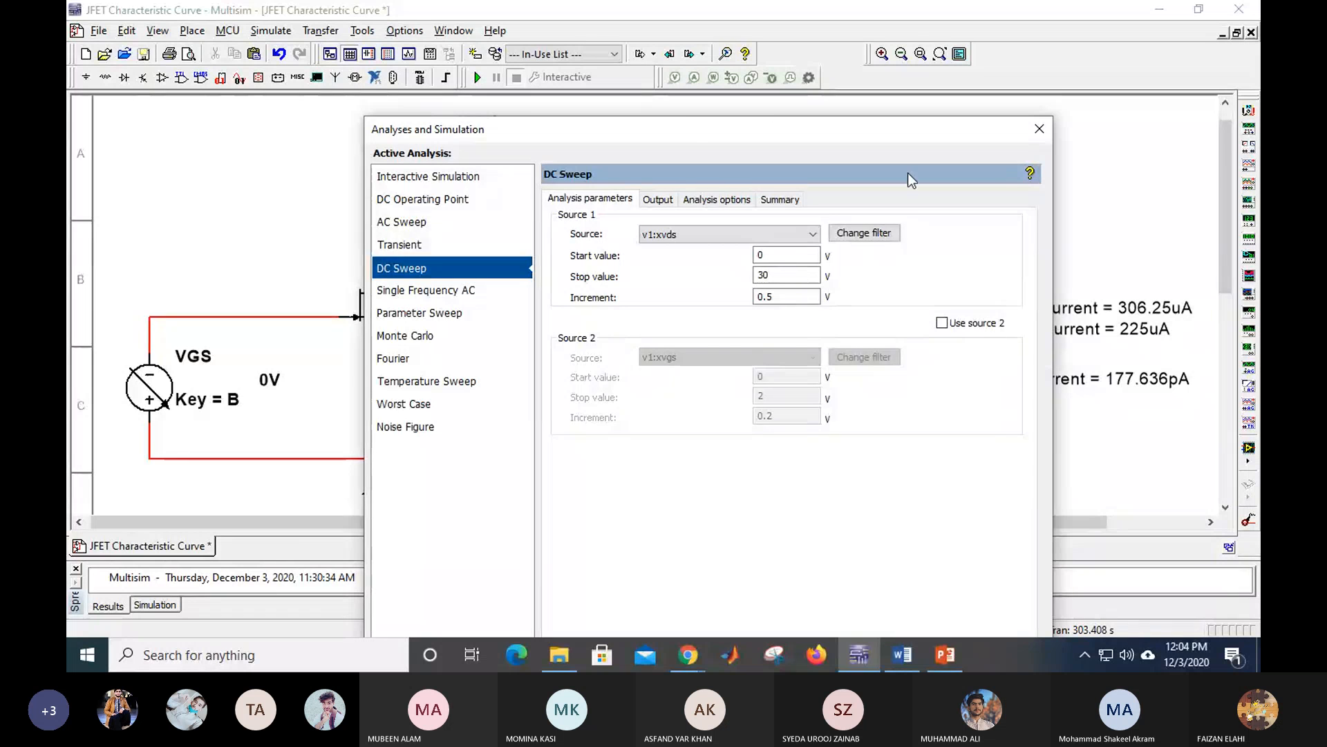
{"action": "left_click_drag", "start_coordinate": [761, 128], "coordinate": [700, 365]}
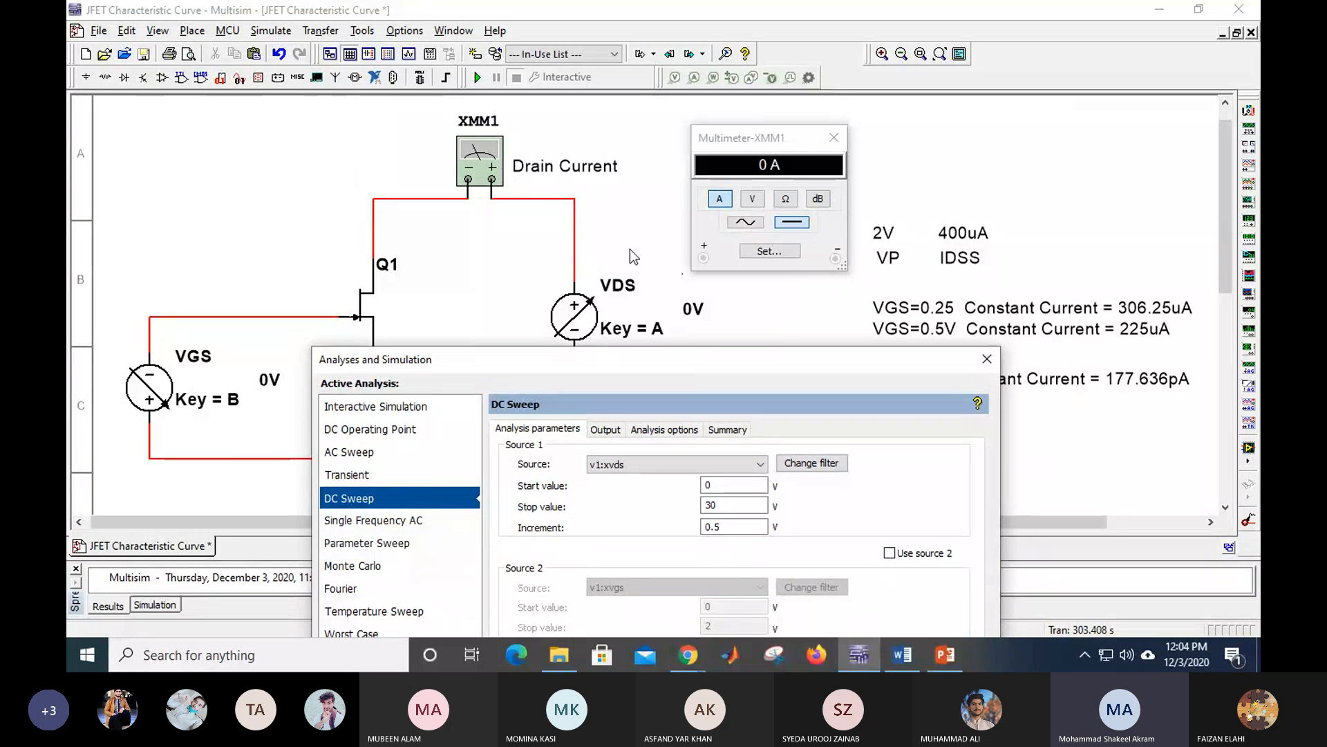
{"action": "left_click", "coordinate": [945, 656]}
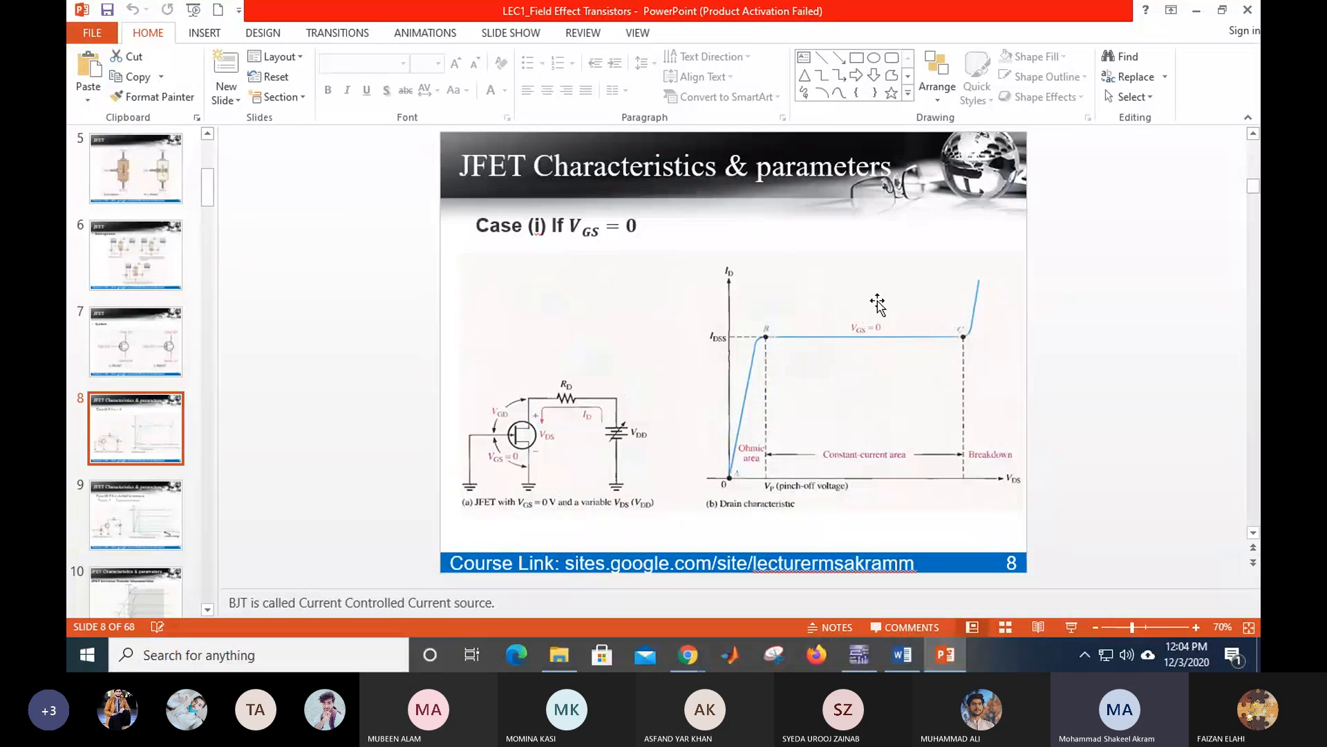
{"action": "left_click", "coordinate": [864, 653]}
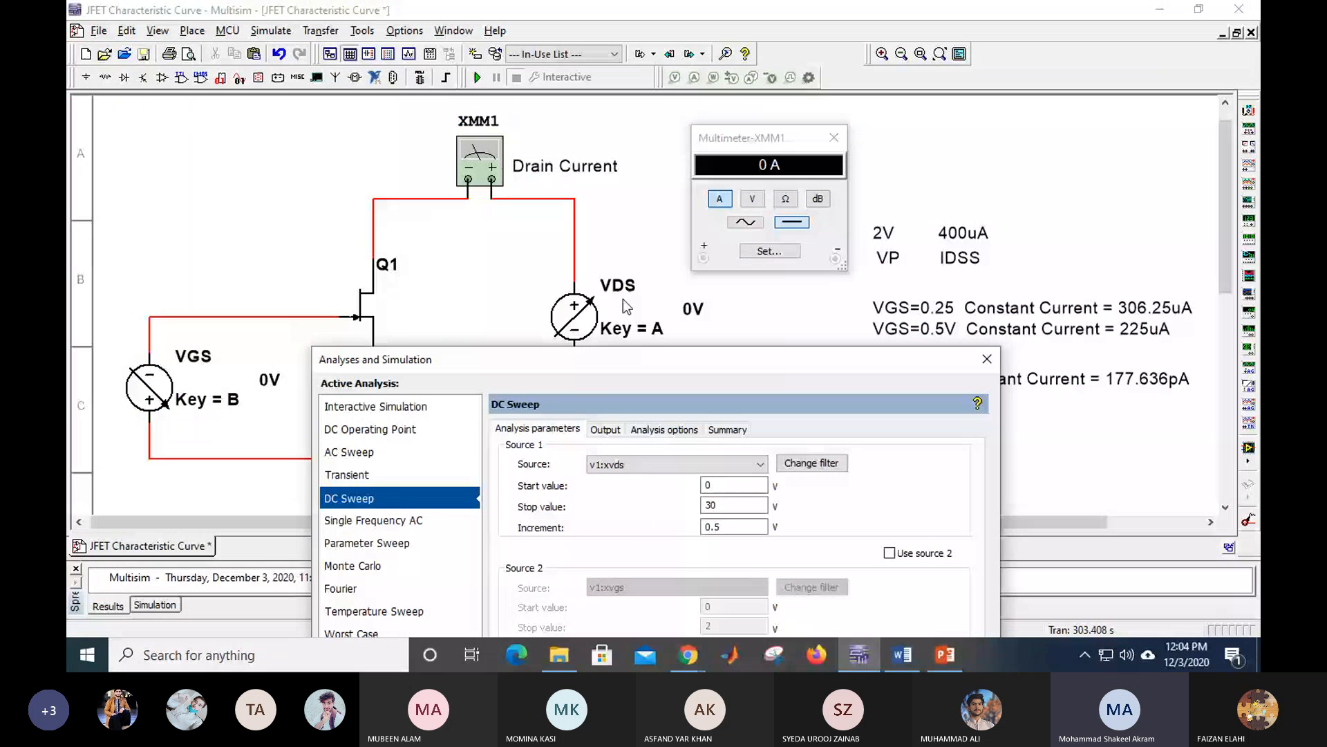
{"action": "left_click_drag", "start_coordinate": [585, 370], "coordinate": [537, 59]}
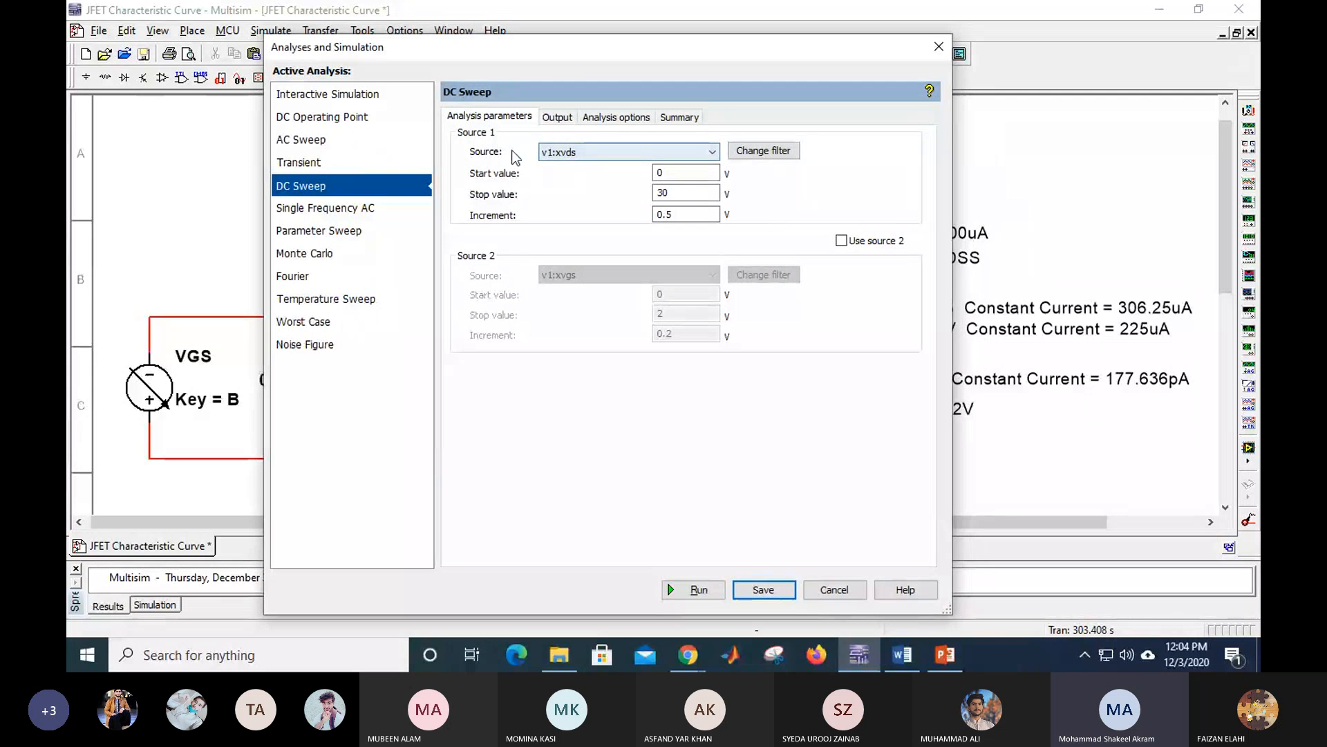
Step: Review the sources available for Source 1 of the DC sweep and compare the v1:xvds sweep settings with the circuit
{"action": "left_click", "coordinate": [544, 154]}
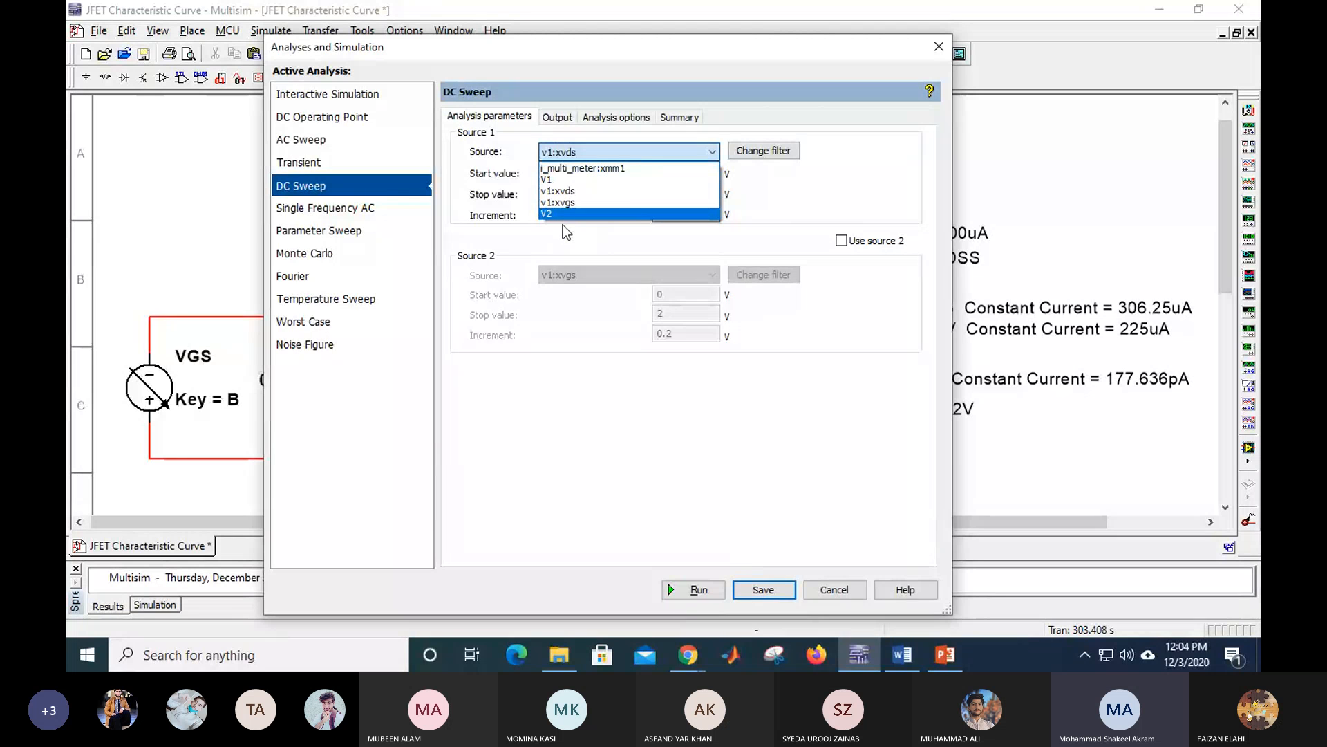
{"action": "left_click", "coordinate": [581, 60]}
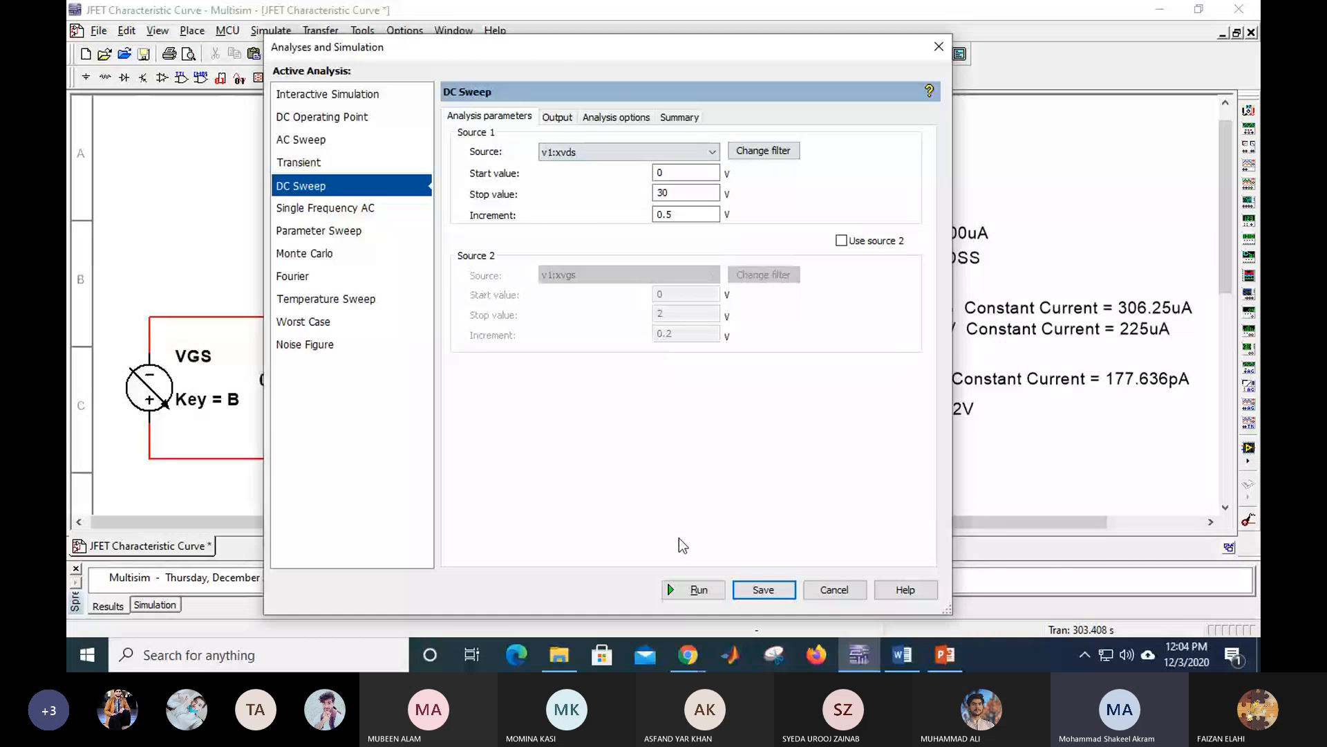
{"action": "left_click_drag", "start_coordinate": [537, 53], "coordinate": [596, 364]}
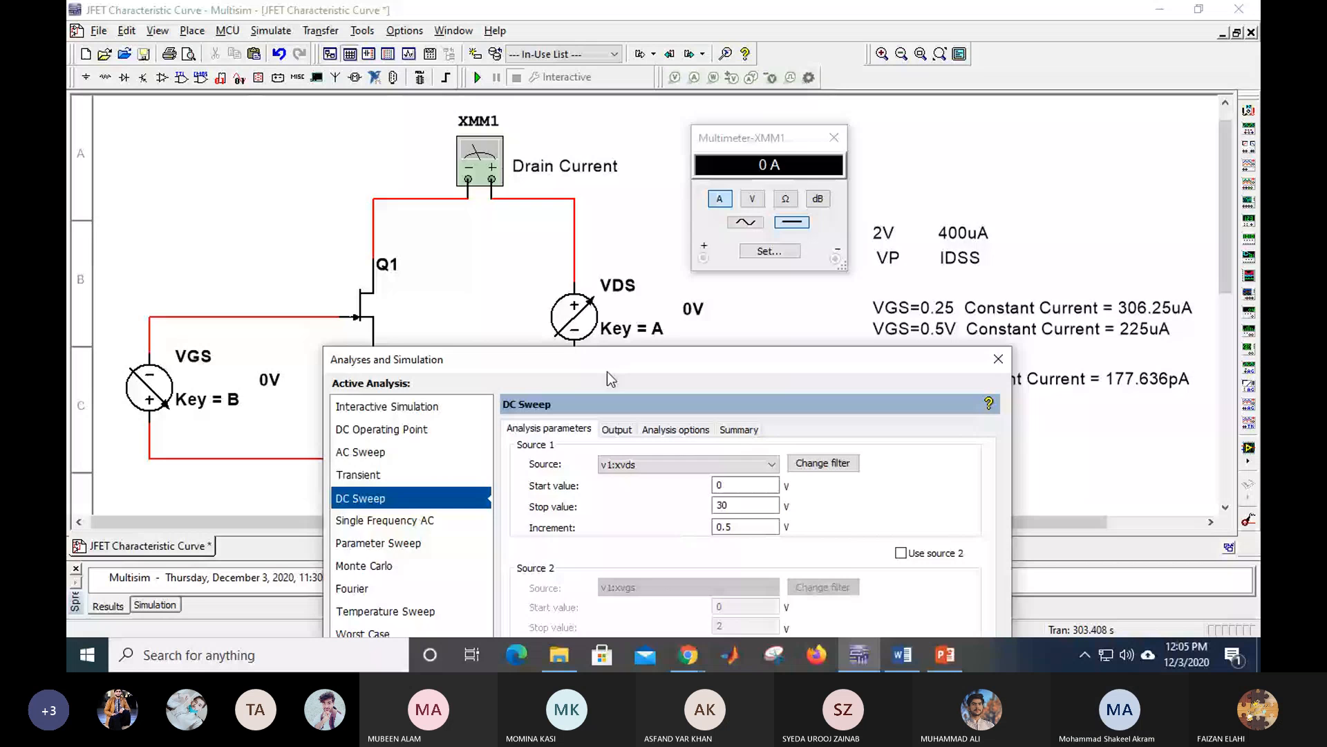
{"action": "left_click_drag", "start_coordinate": [607, 371], "coordinate": [620, 117]}
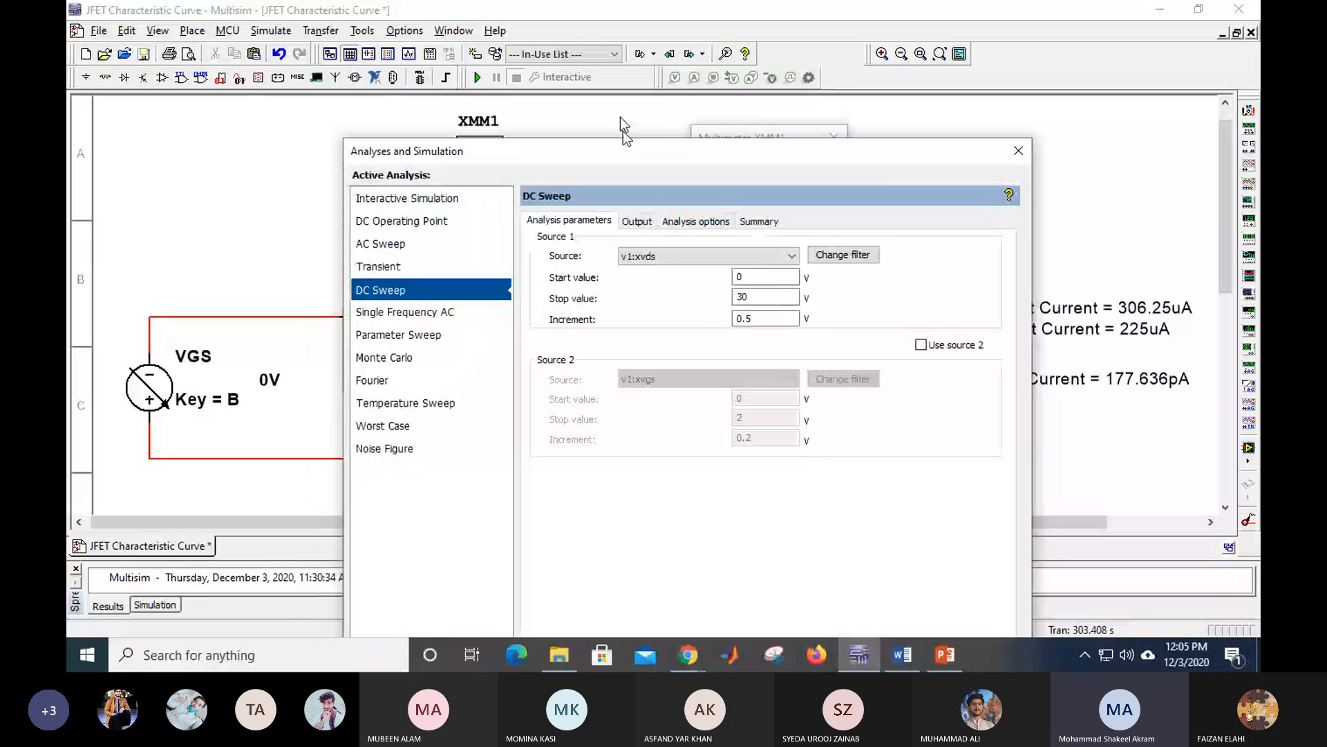
{"action": "left_click_drag", "start_coordinate": [620, 117], "coordinate": [616, 88]}
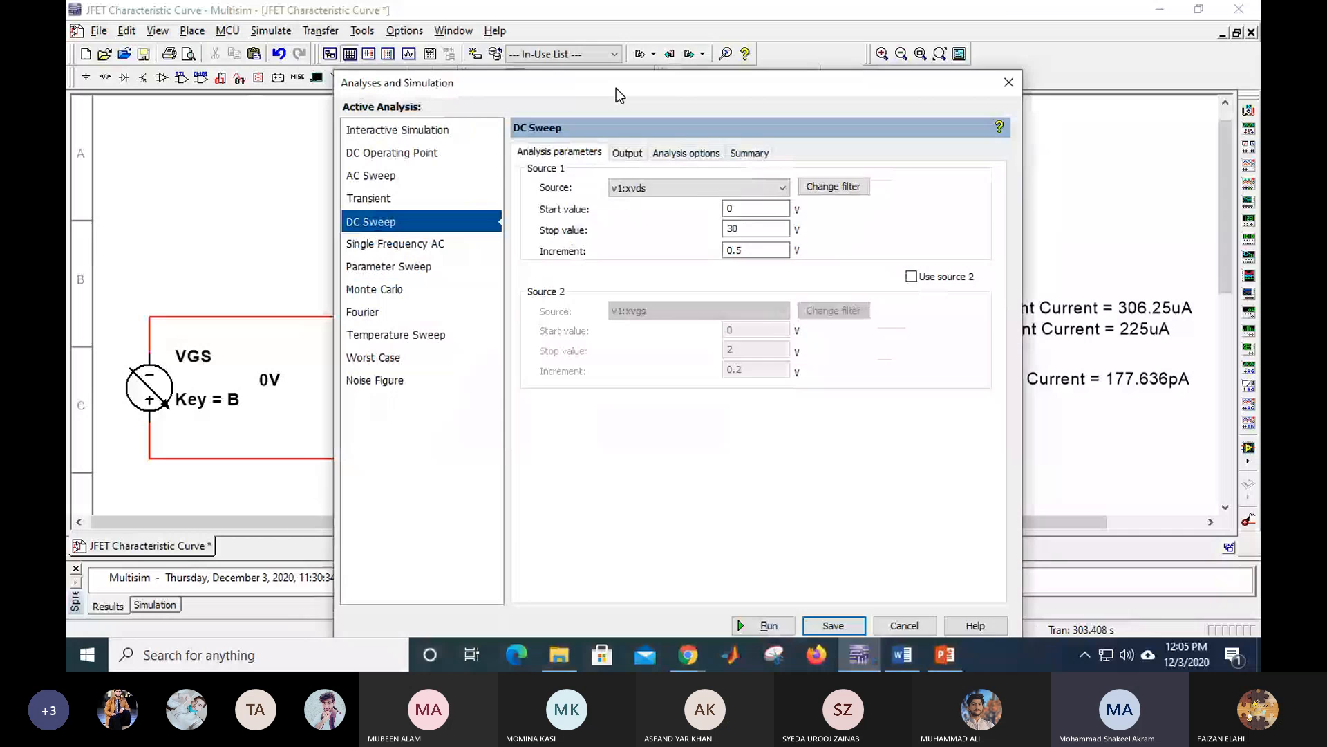
{"action": "left_click_drag", "start_coordinate": [616, 88], "coordinate": [586, 39]}
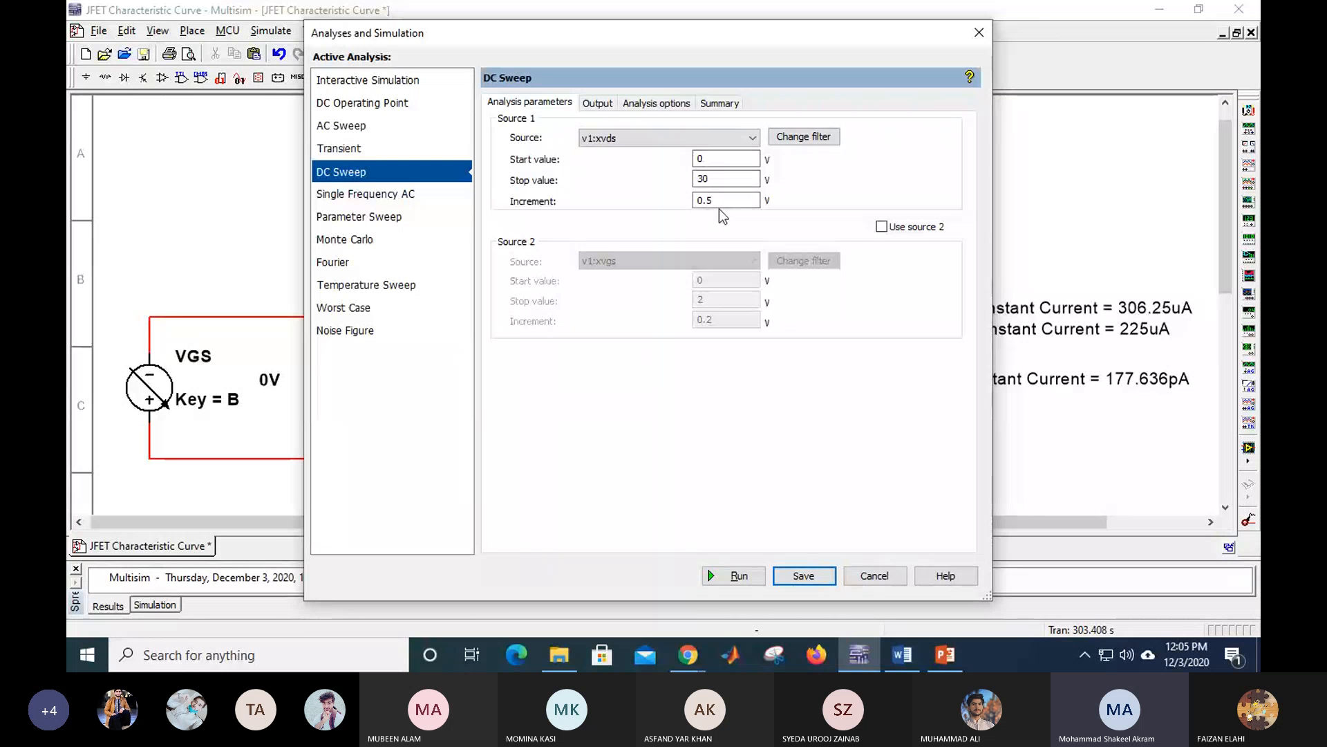
Step: Remove I(JQ1[ID]) from the DC sweep's selected output variables, and check the JFET circuit on the PowerPoint slide before returning to Multisim
{"action": "left_click", "coordinate": [594, 105]}
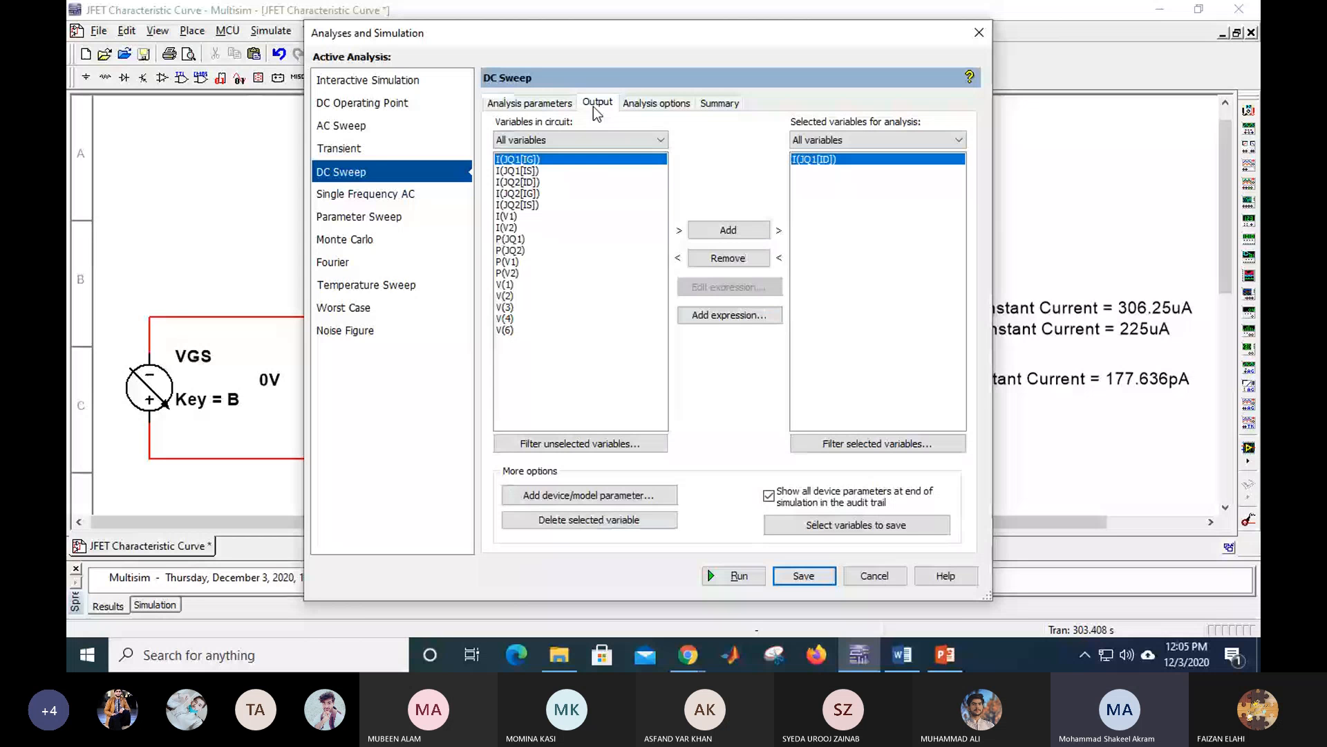
{"action": "left_click", "coordinate": [729, 258]}
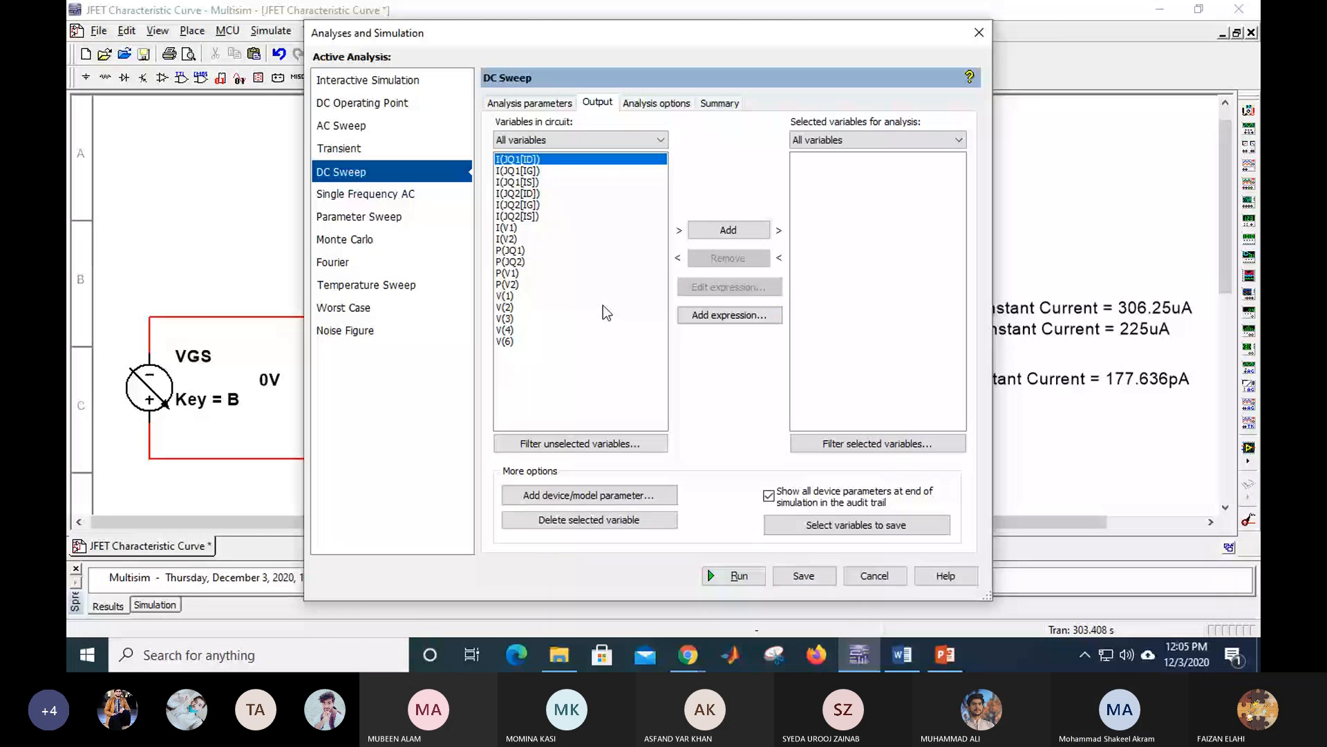
{"action": "left_click_drag", "start_coordinate": [515, 34], "coordinate": [695, 33]}
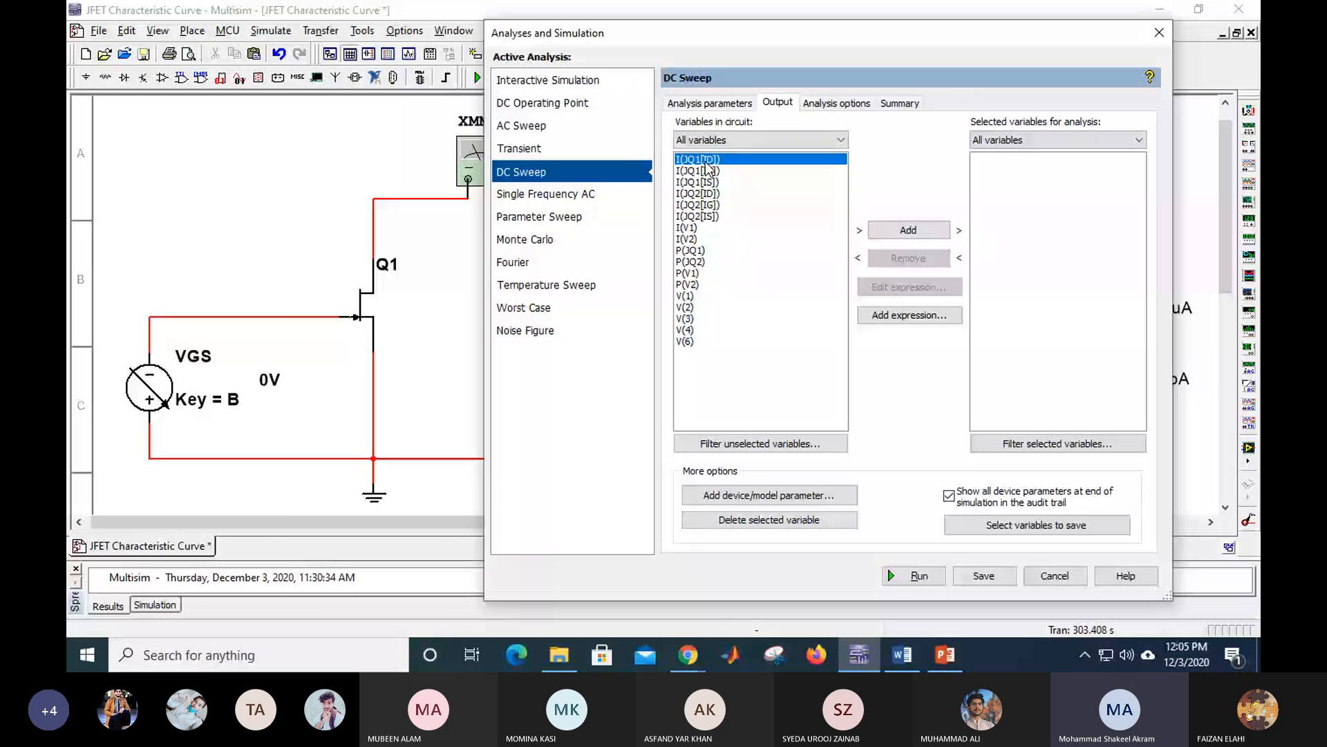
{"action": "left_click", "coordinate": [934, 662]}
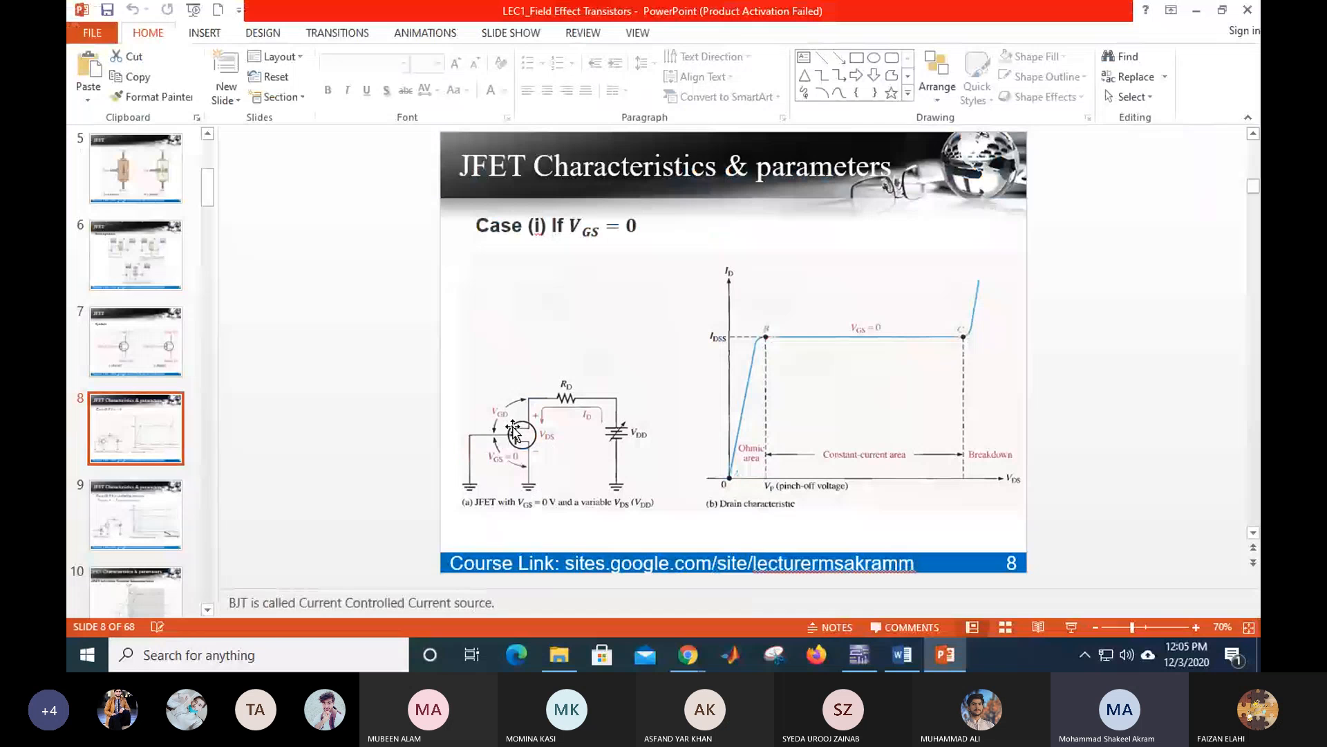
{"action": "left_click", "coordinate": [857, 655]}
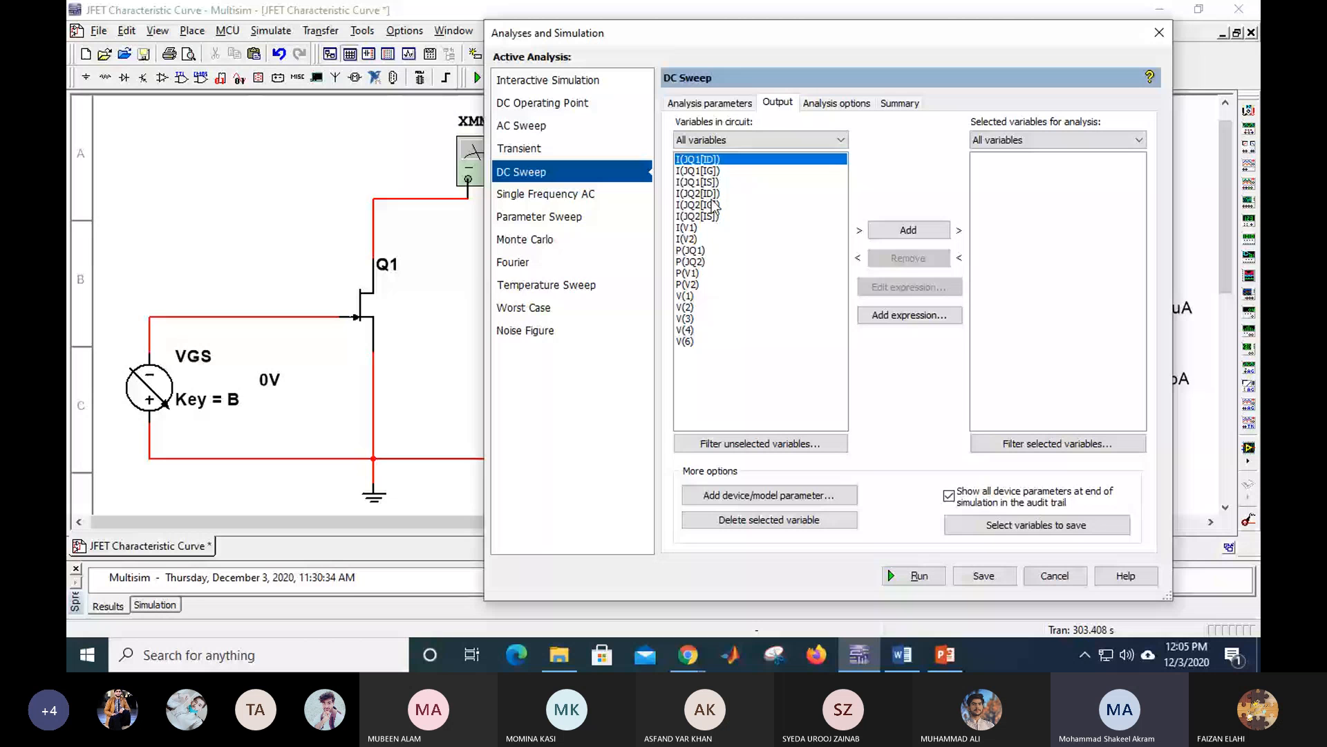
Step: Add the drain current I(JQ1[ID]) as the DC sweep's output variable and run the analysis
{"action": "left_click", "coordinate": [704, 194]}
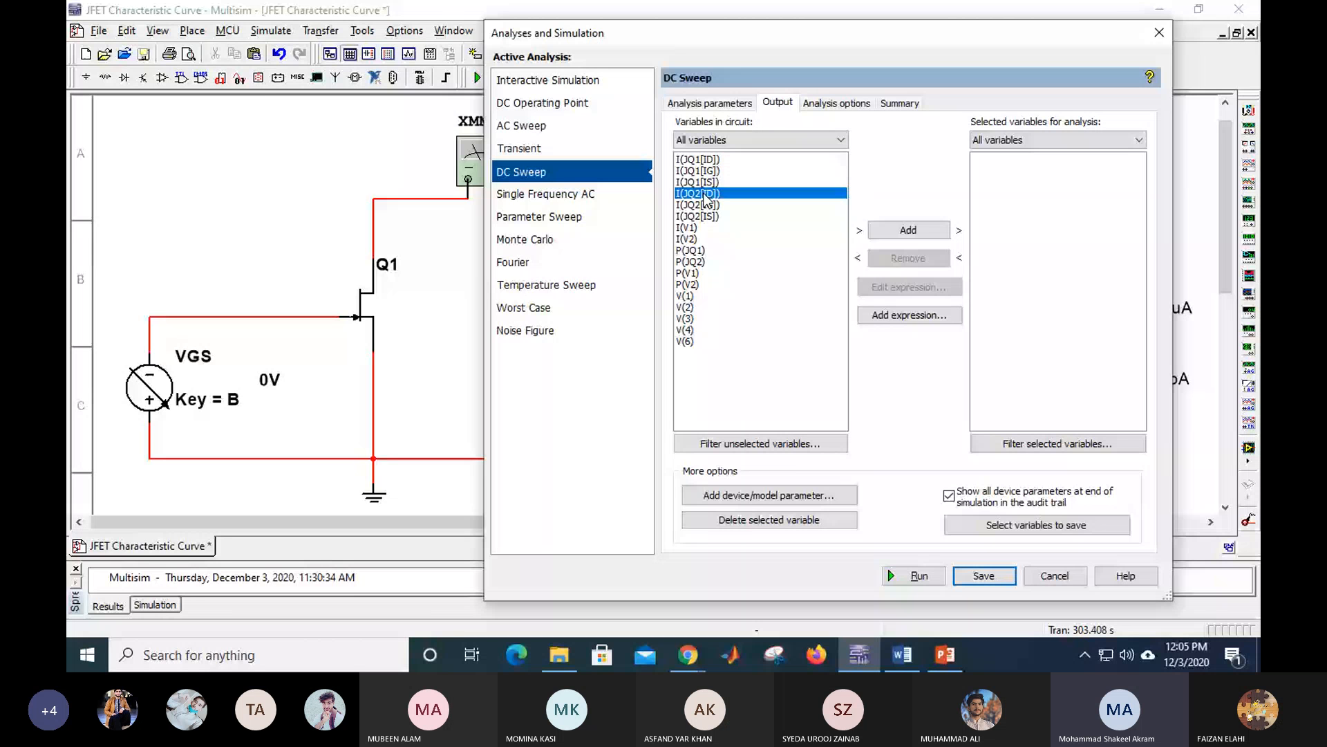
{"action": "left_click", "coordinate": [699, 159]}
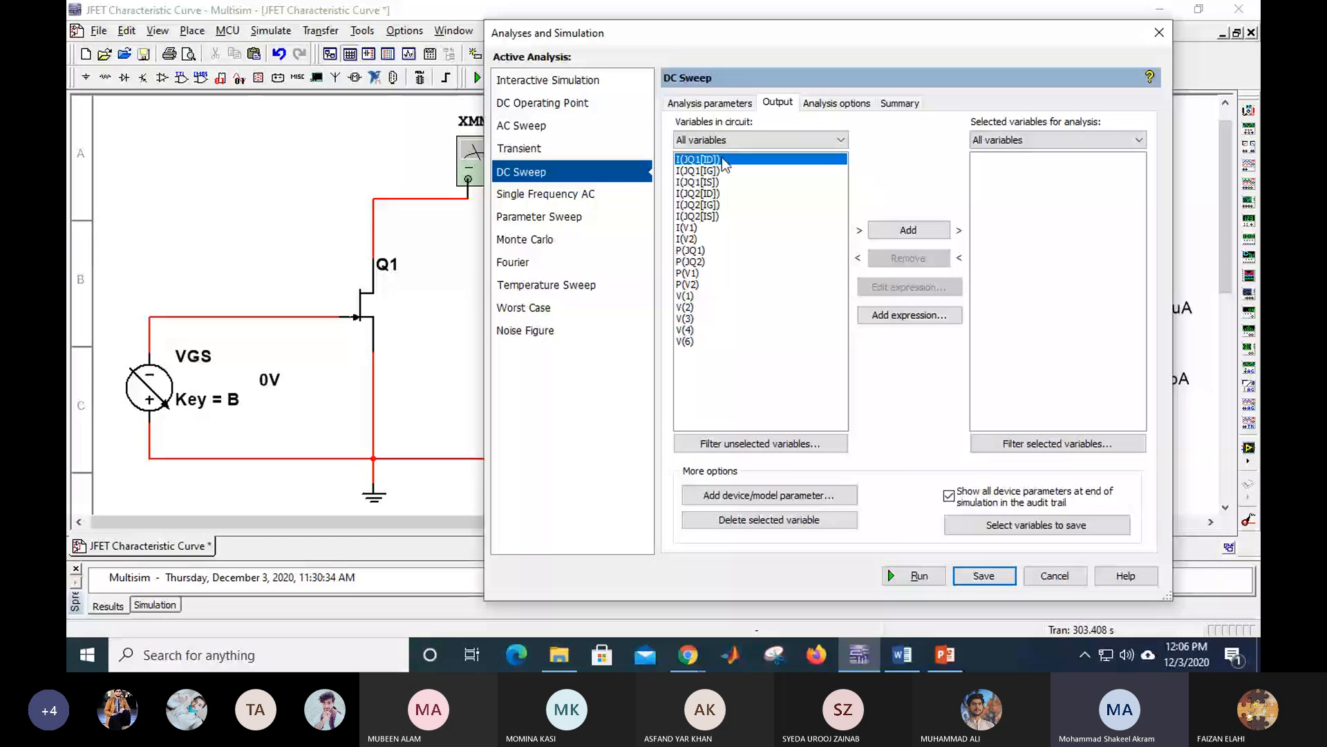
{"action": "left_click", "coordinate": [909, 230]}
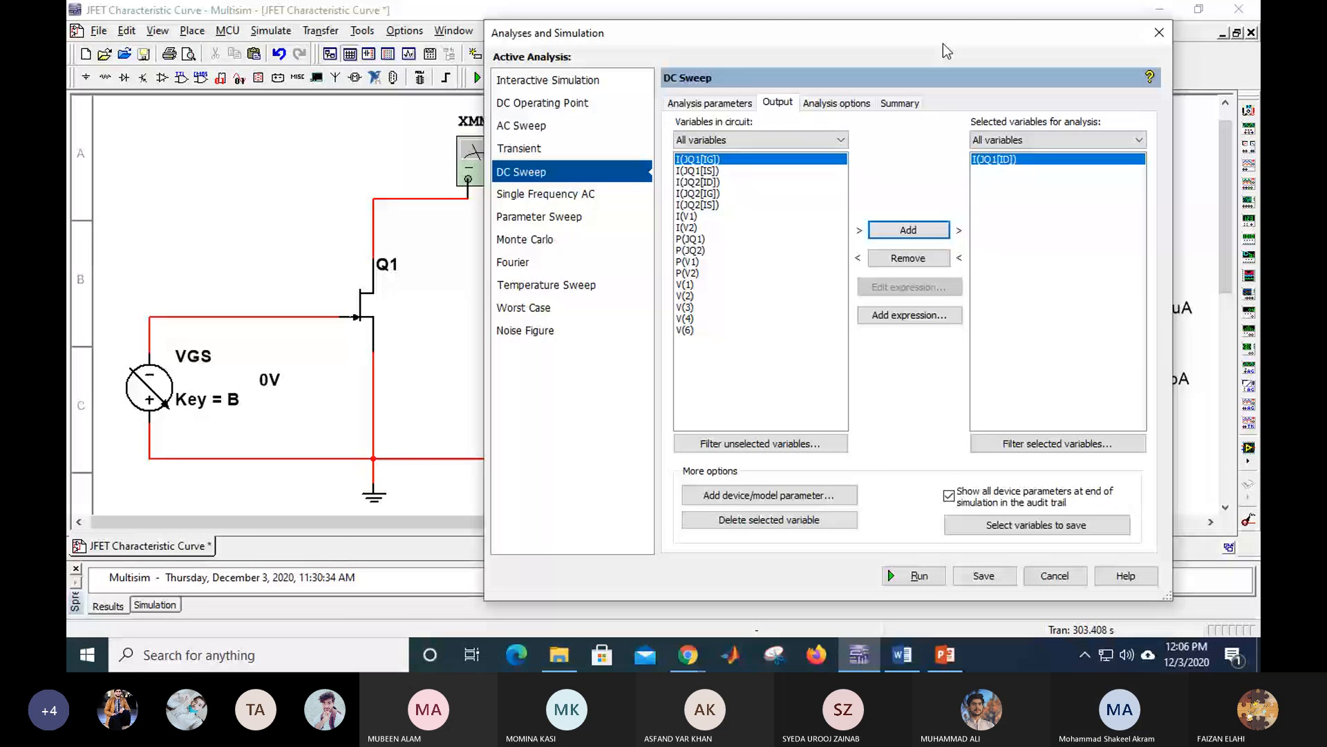
{"action": "left_click_drag", "start_coordinate": [943, 44], "coordinate": [812, 30]}
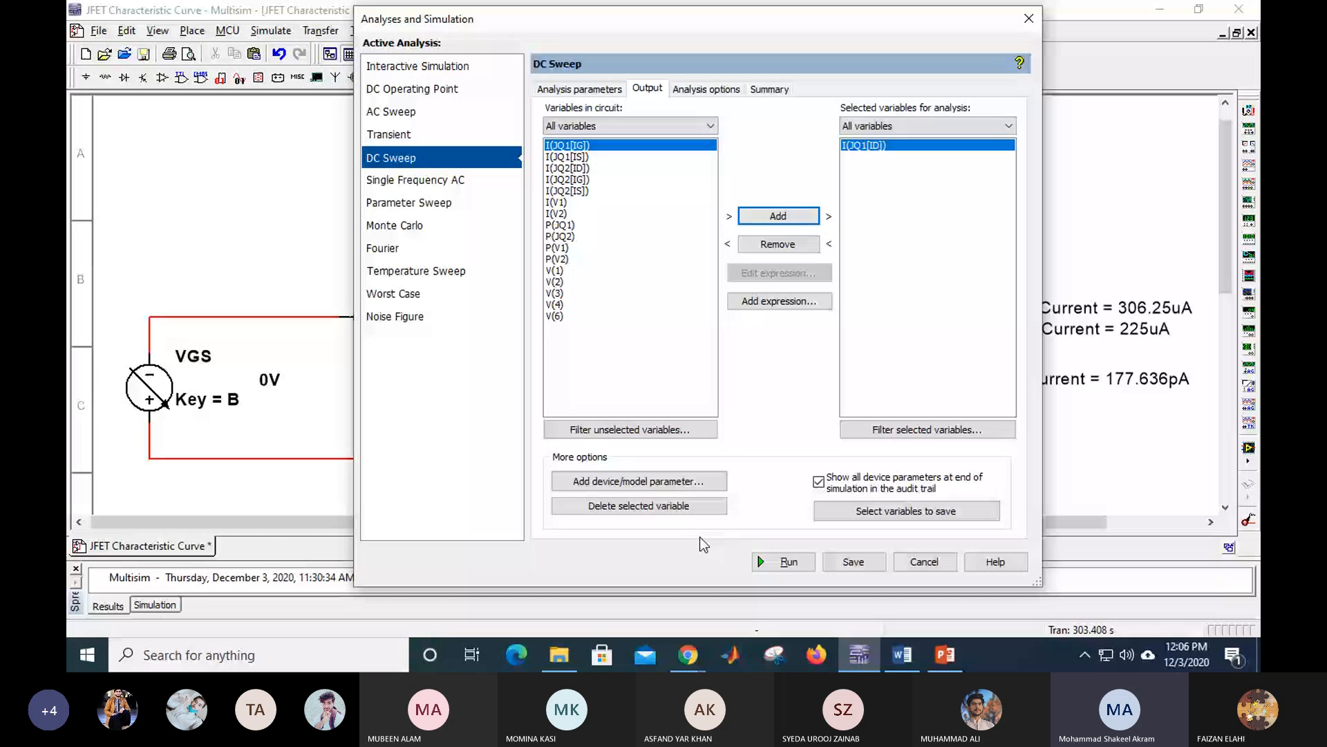
{"action": "left_click", "coordinate": [783, 564]}
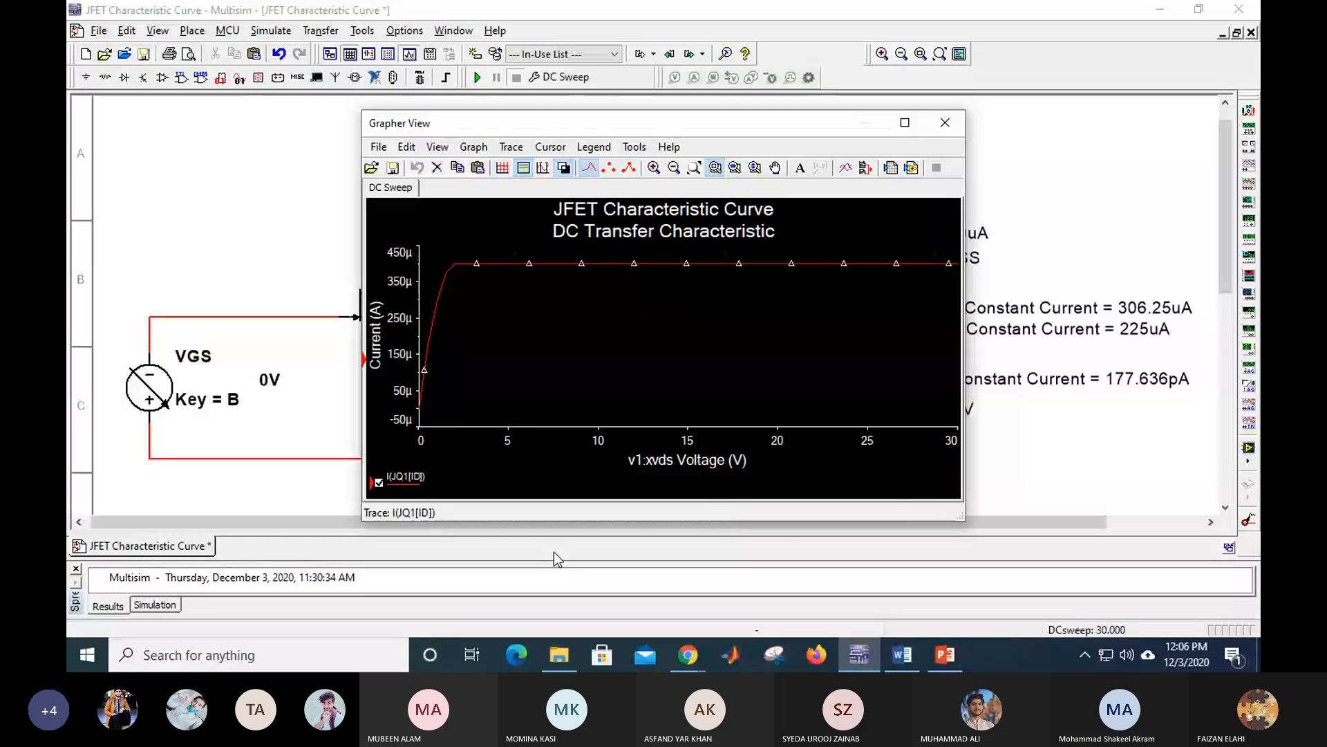
Step: Switch the drain current plot to a white background and enlarge the Grapher View window to nearly the full screen width
{"action": "left_click", "coordinate": [564, 168]}
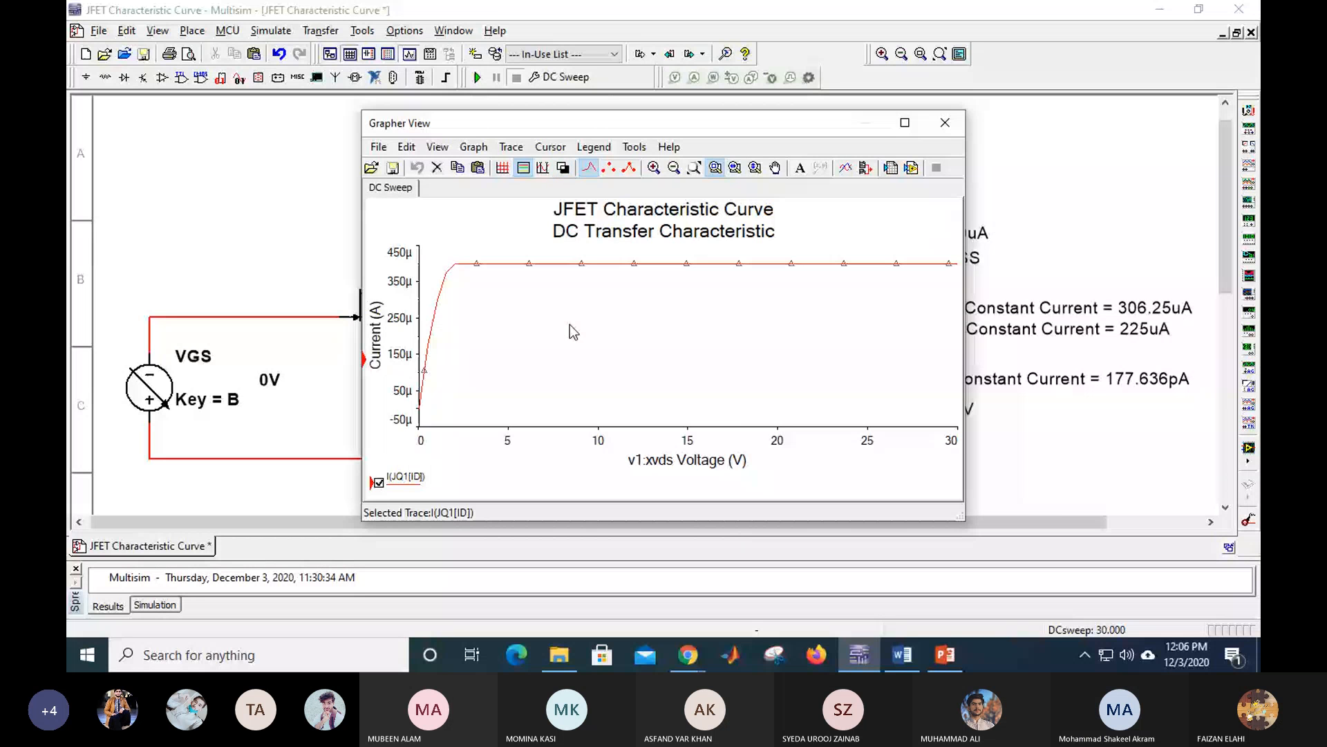
{"action": "left_click_drag", "start_coordinate": [605, 128], "coordinate": [605, 43]}
{"action": "left_click_drag", "start_coordinate": [525, 436], "coordinate": [526, 554]}
{"action": "left_click_drag", "start_coordinate": [362, 304], "coordinate": [73, 309]}
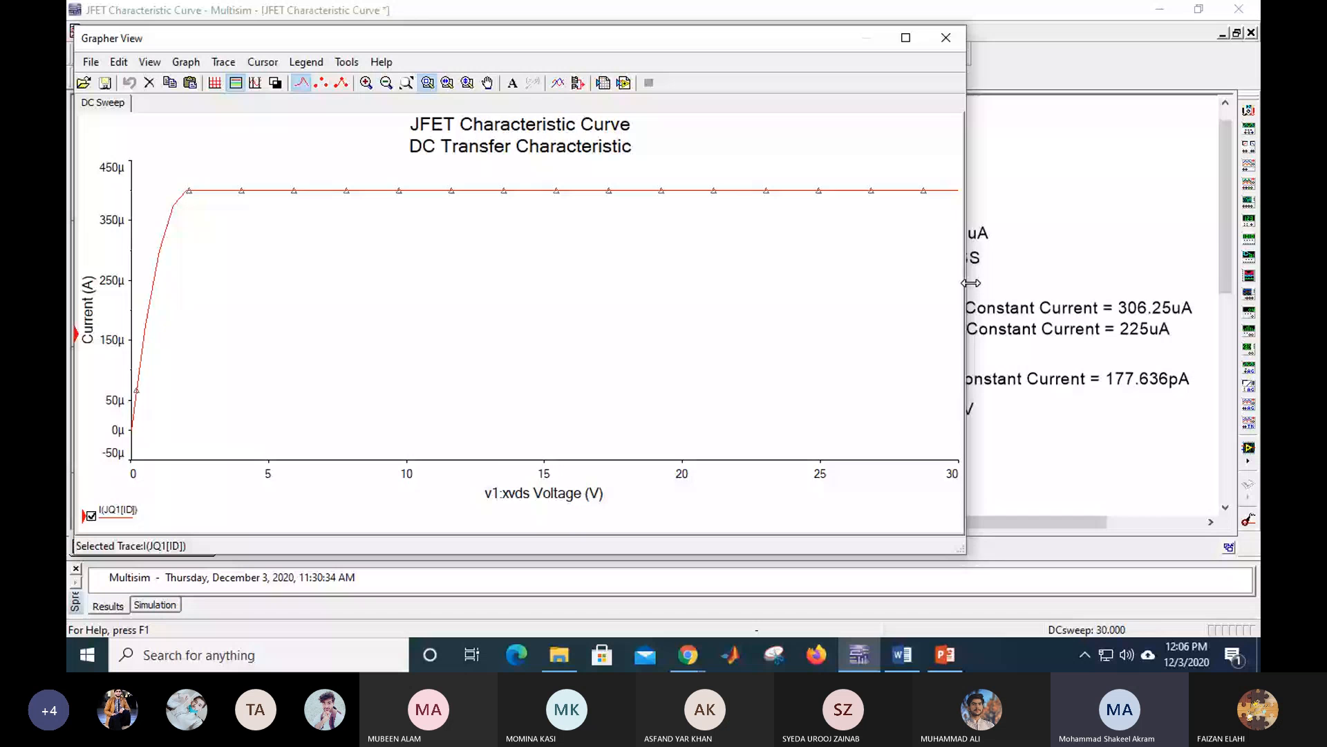
{"action": "left_click_drag", "start_coordinate": [971, 282], "coordinate": [1215, 283]}
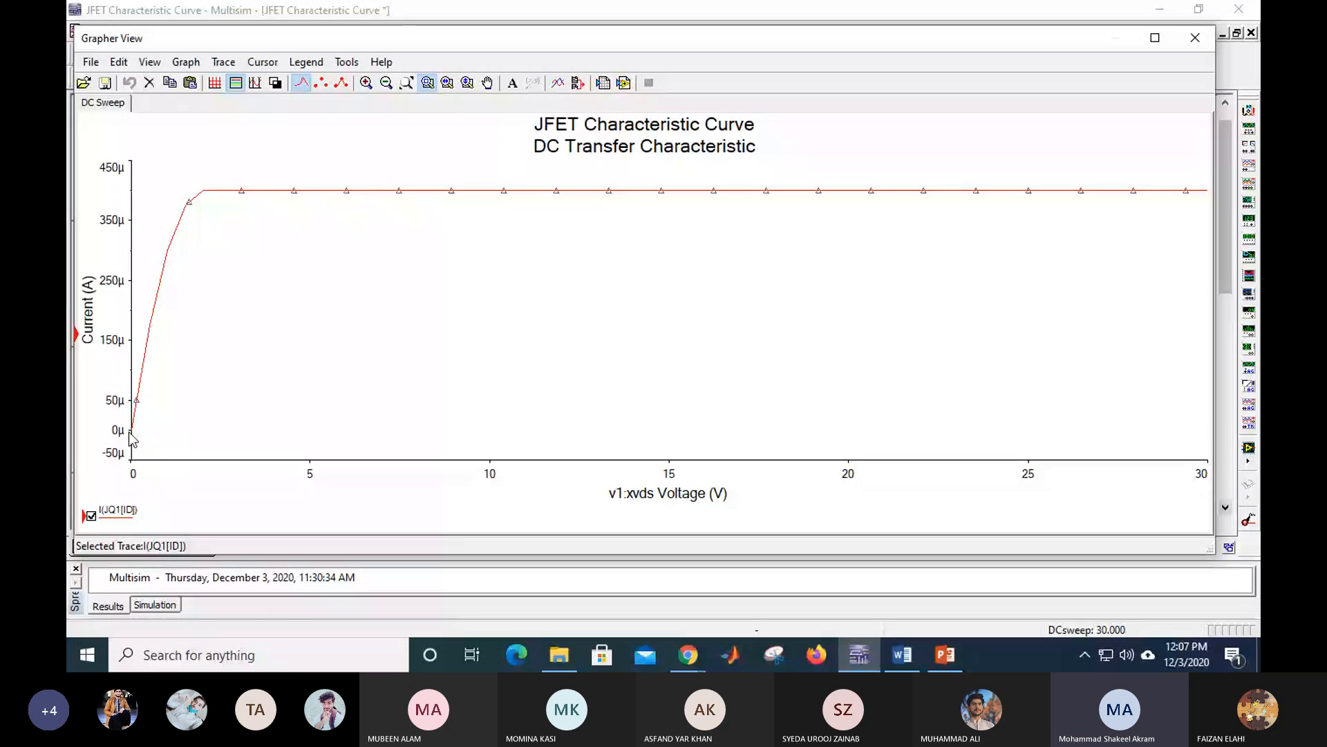
Step: Open the properties of the graph's vertical Current (A) axis
{"action": "right_click", "coordinate": [122, 459]}
{"action": "left_click", "coordinate": [147, 465]}
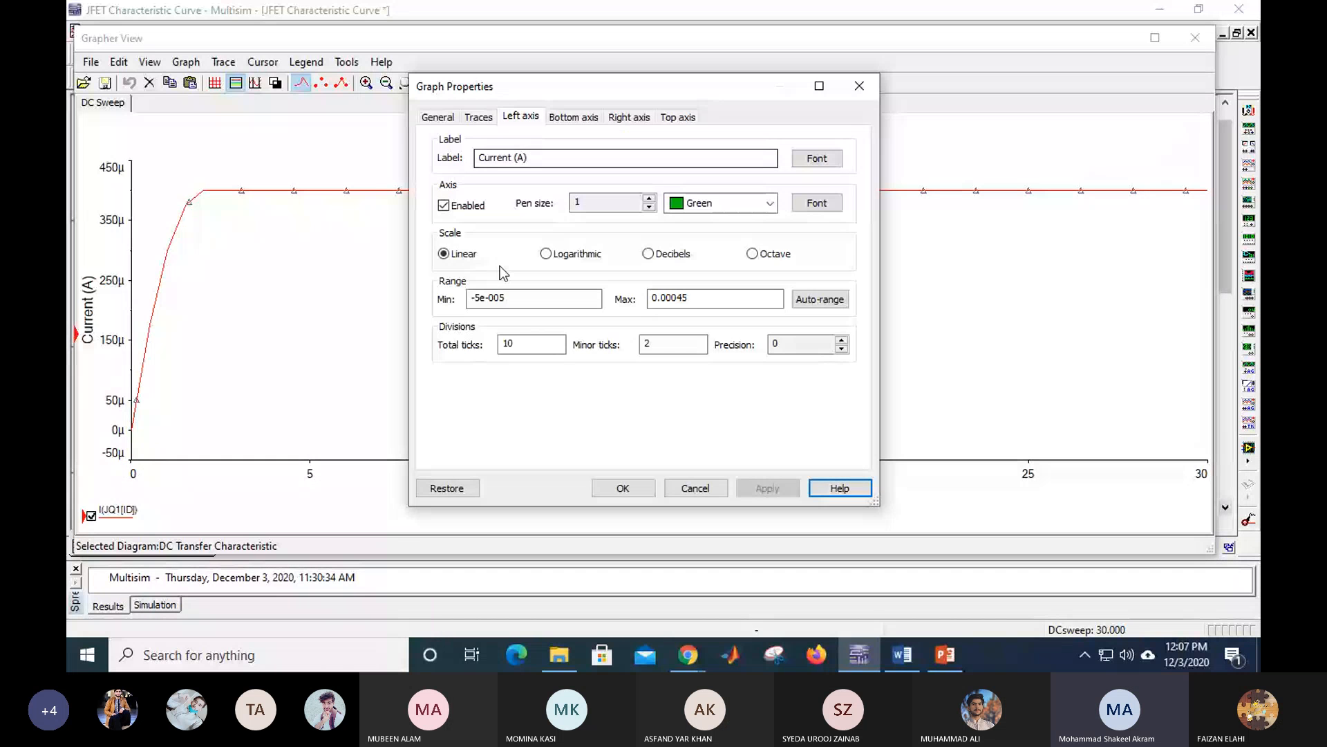
Step: Set the minimum of the graph's left (current) axis range to 0 and apply it
{"action": "left_click_drag", "start_coordinate": [507, 299], "coordinate": [461, 309]}
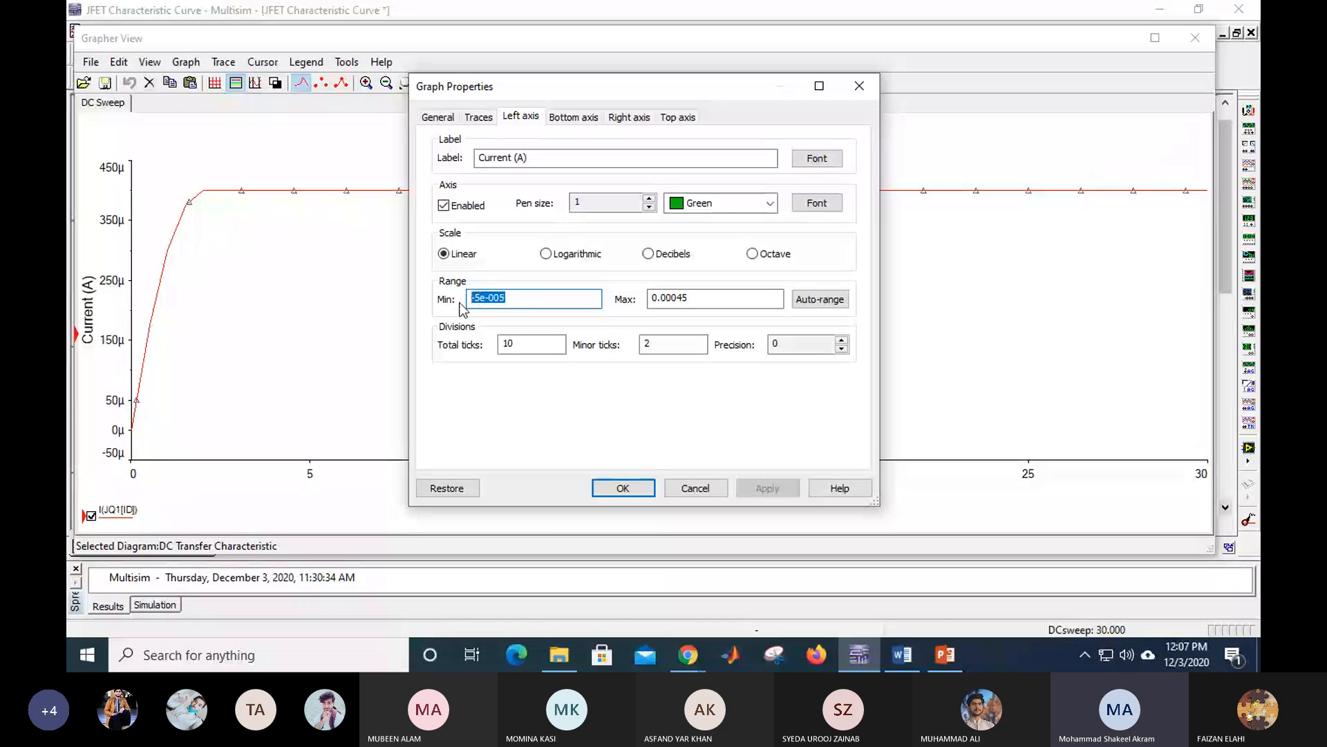
{"action": "type", "text": "0"}
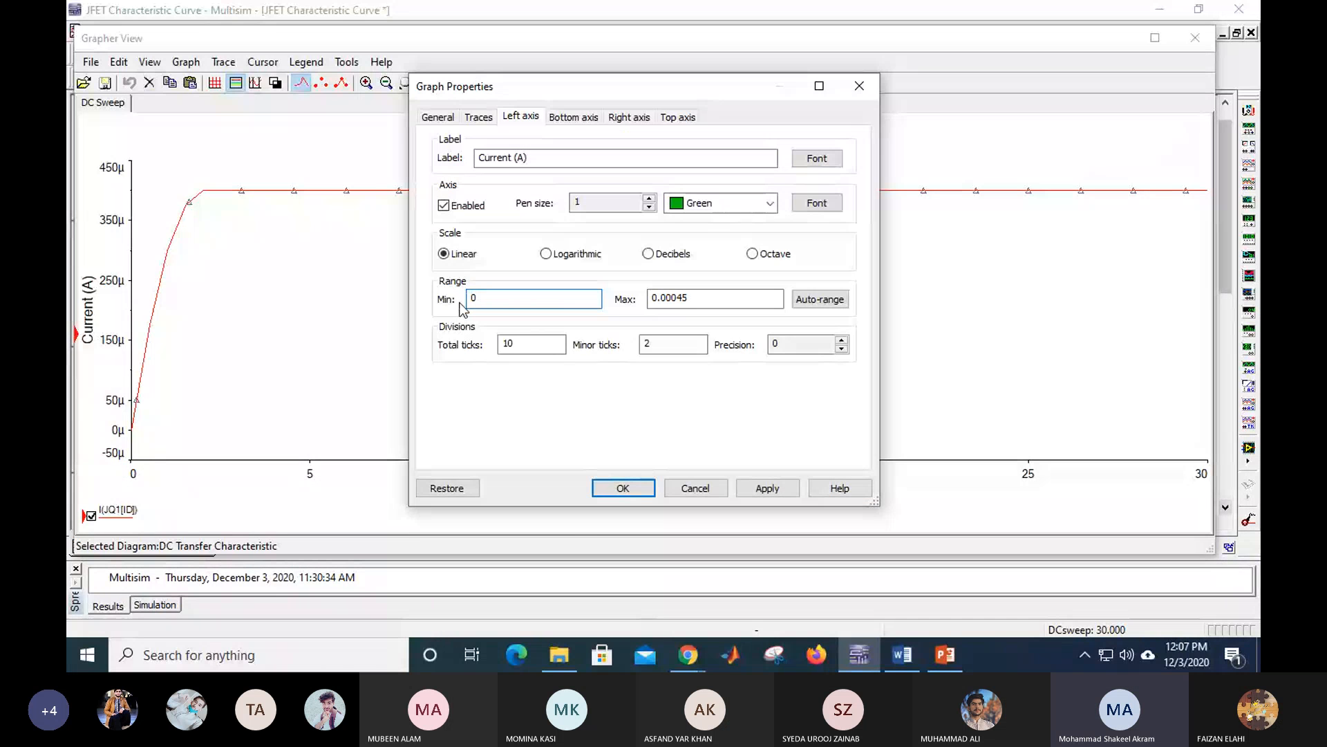
{"action": "left_click", "coordinate": [627, 487]}
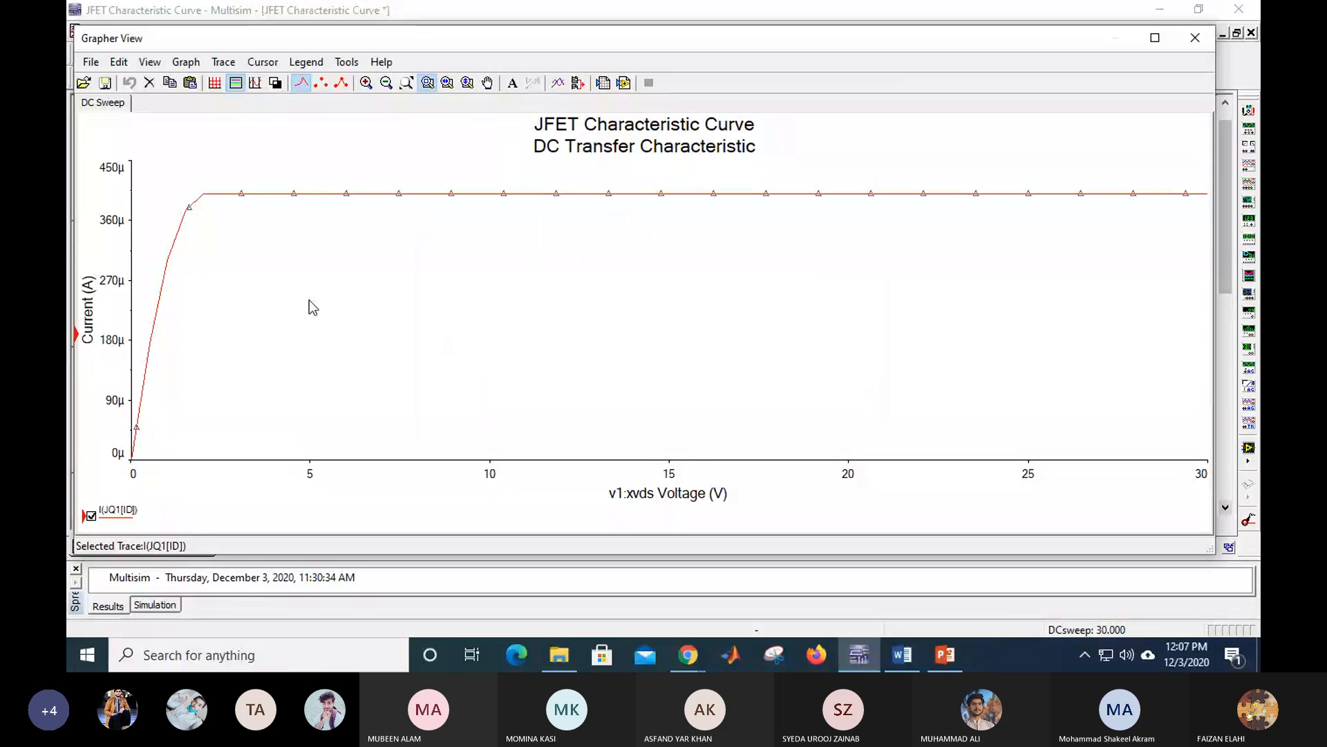
Step: Switch to PowerPoint to compare the curve with the JFET drain characteristic for VGS = 0, and return to the Grapher
{"action": "left_click", "coordinate": [944, 656]}
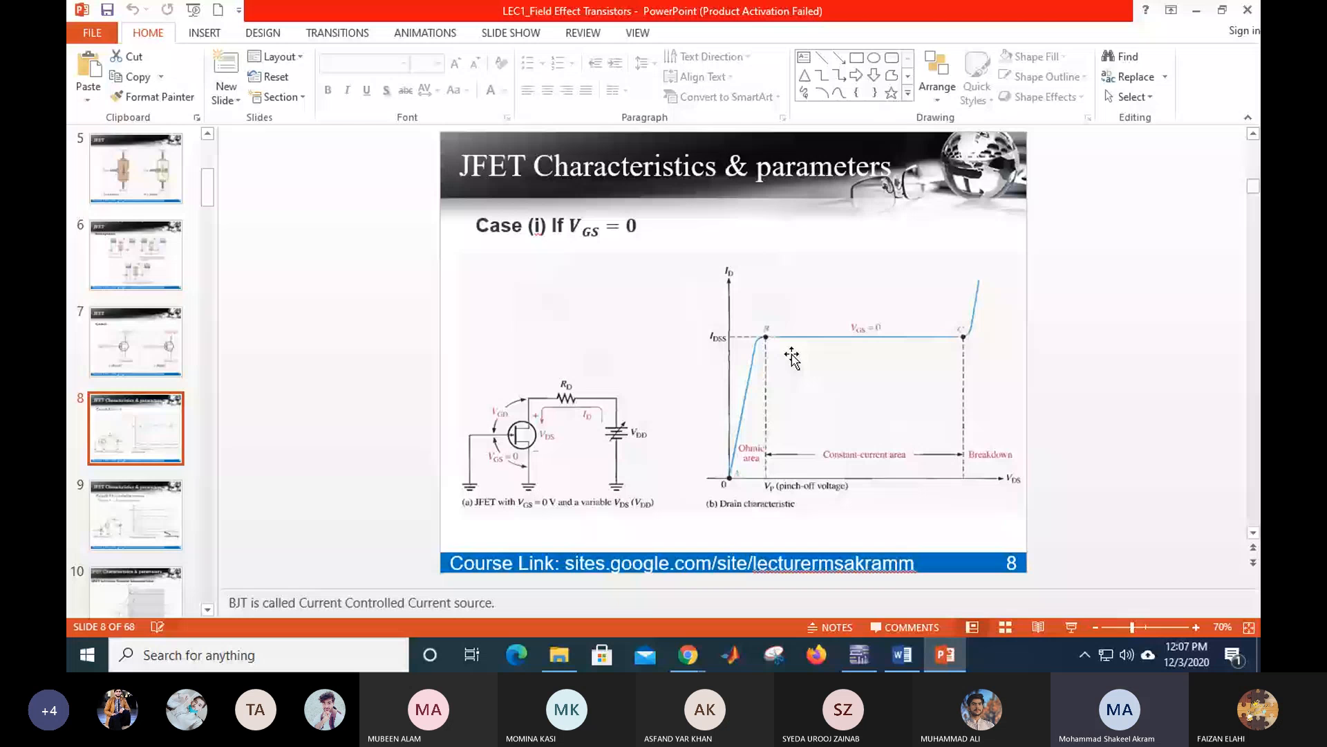
{"action": "key", "text": "alt+Tab"}
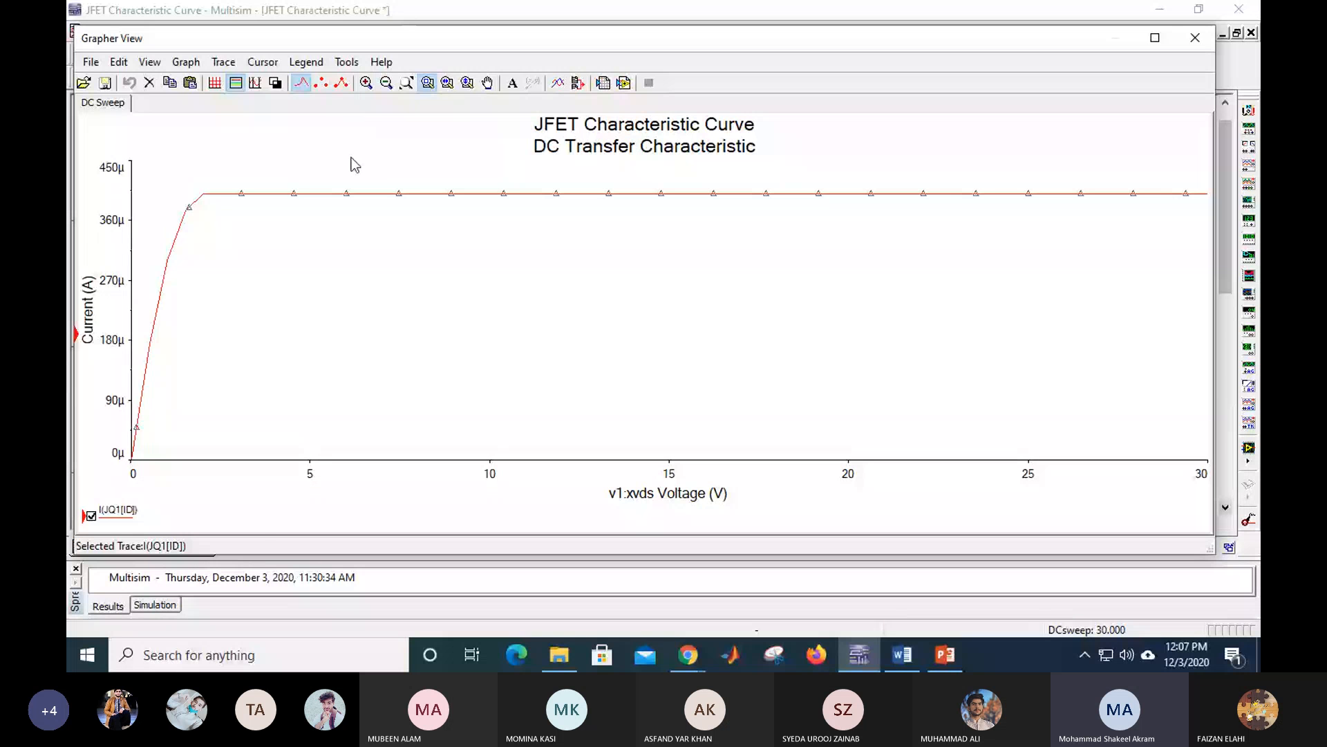
Step: Show the graph cursors, move their readout off the curve, and place cursor 1 at the knee at about 2.02 V
{"action": "left_click", "coordinate": [256, 82]}
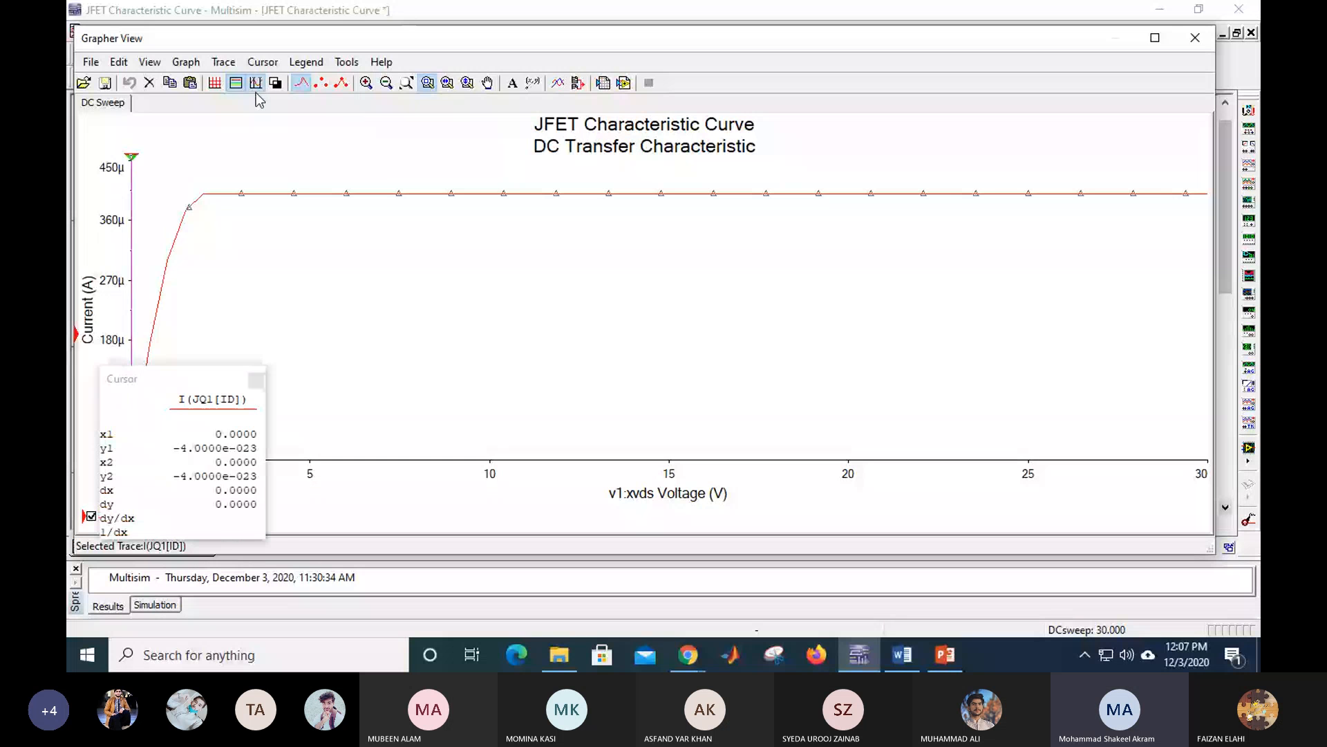
{"action": "left_click_drag", "start_coordinate": [156, 382], "coordinate": [606, 263]}
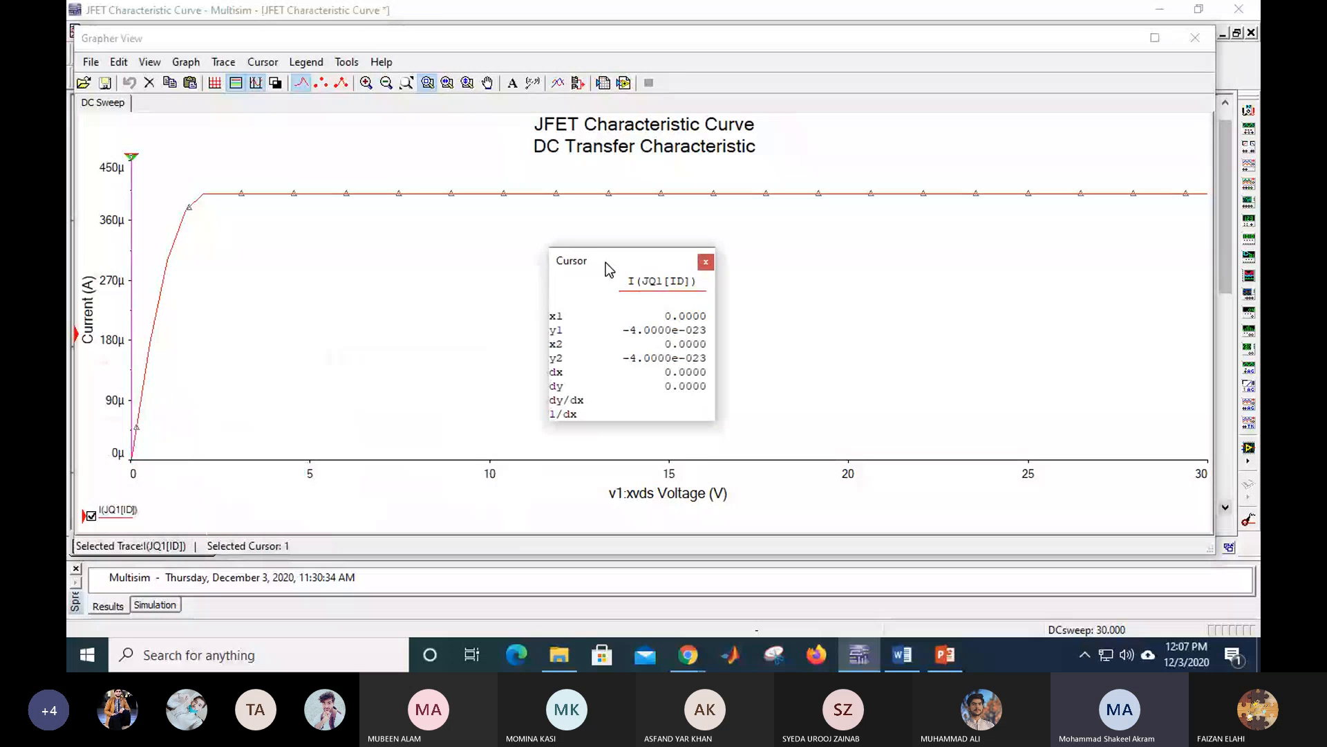
{"action": "left_click_drag", "start_coordinate": [606, 263], "coordinate": [482, 239]}
{"action": "left_click_drag", "start_coordinate": [131, 157], "coordinate": [163, 176]}
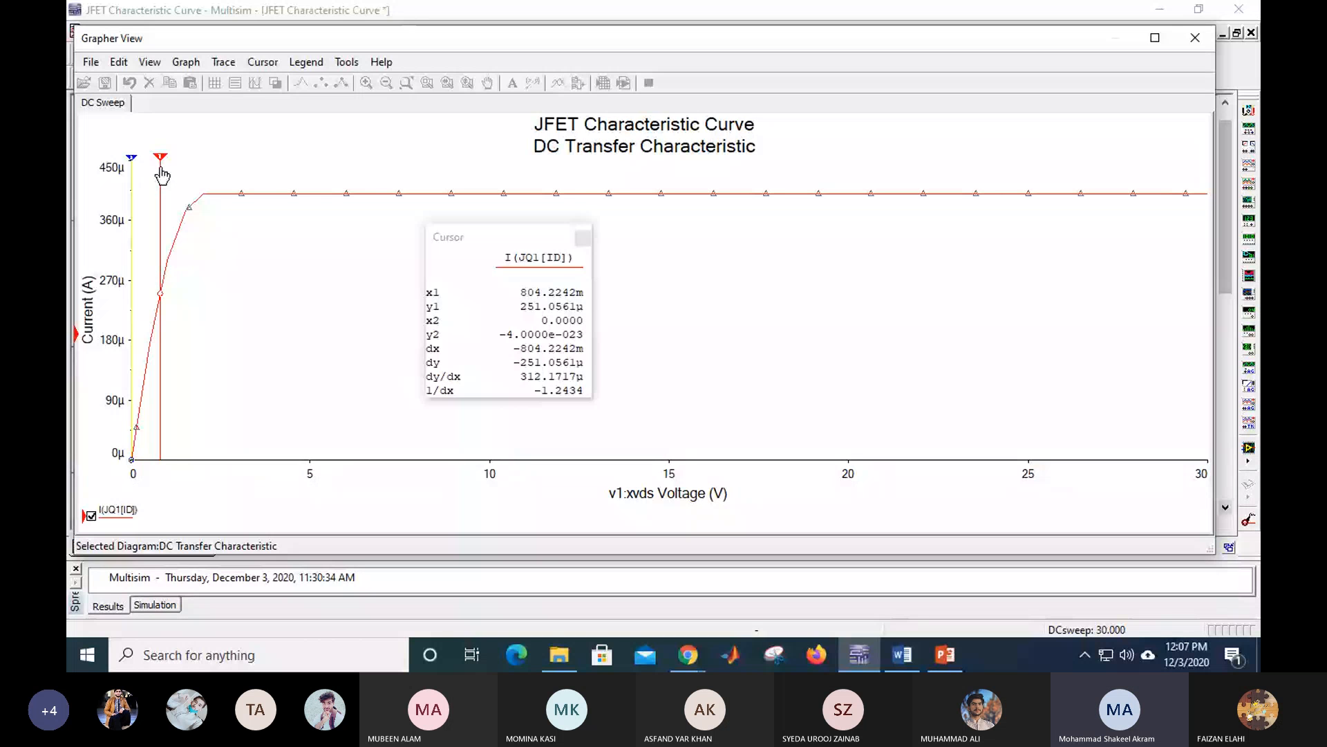
{"action": "left_click_drag", "start_coordinate": [162, 176], "coordinate": [162, 171]}
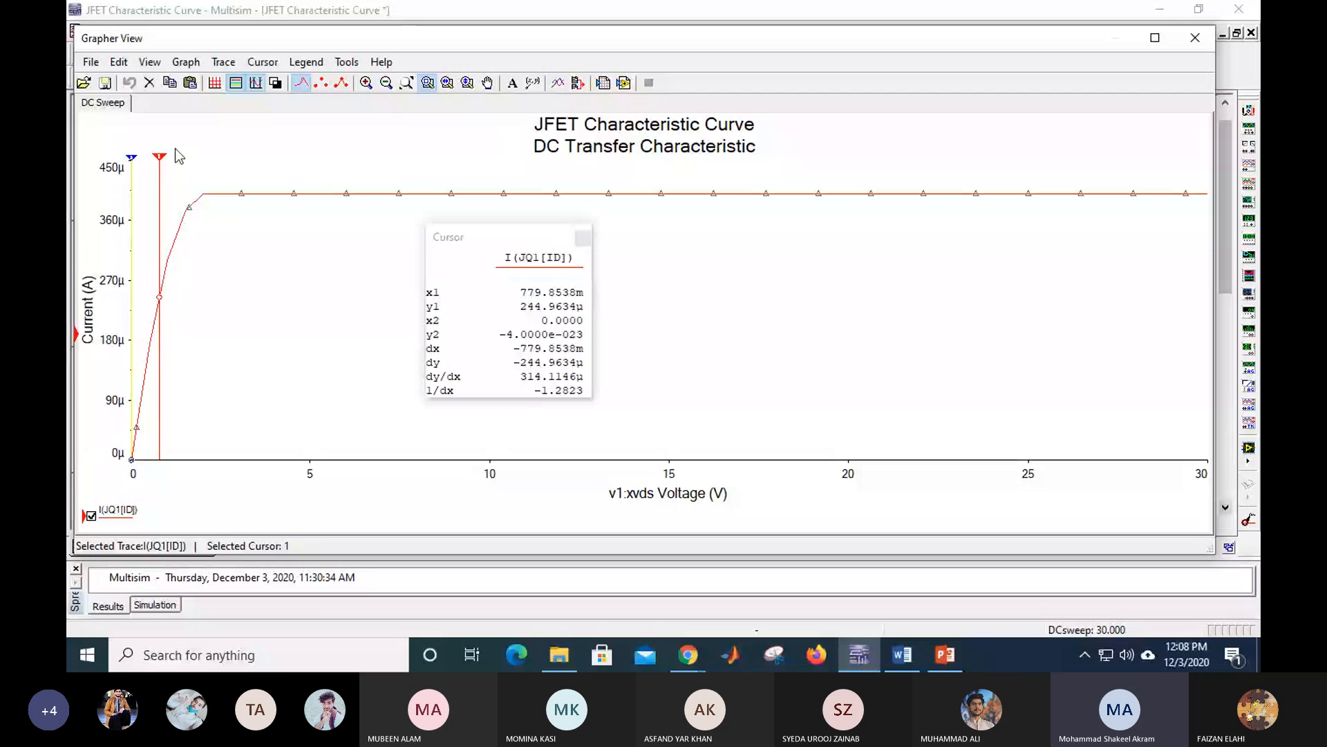
{"action": "left_click_drag", "start_coordinate": [166, 163], "coordinate": [206, 155]}
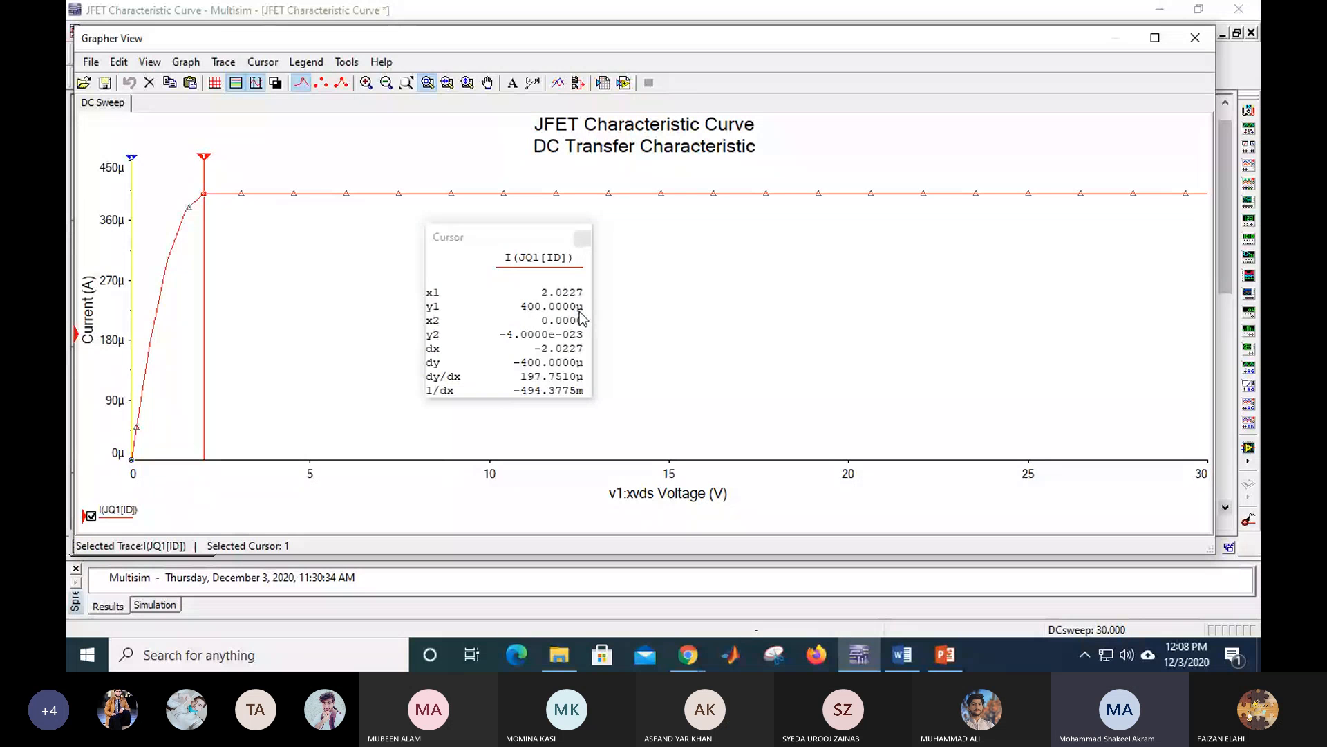
Step: Move the Grapher window aside to compare the cursor 1 readings with the VP and IDSS notes on the schematic, and bring it back
{"action": "left_click_drag", "start_coordinate": [579, 39], "coordinate": [611, 392]}
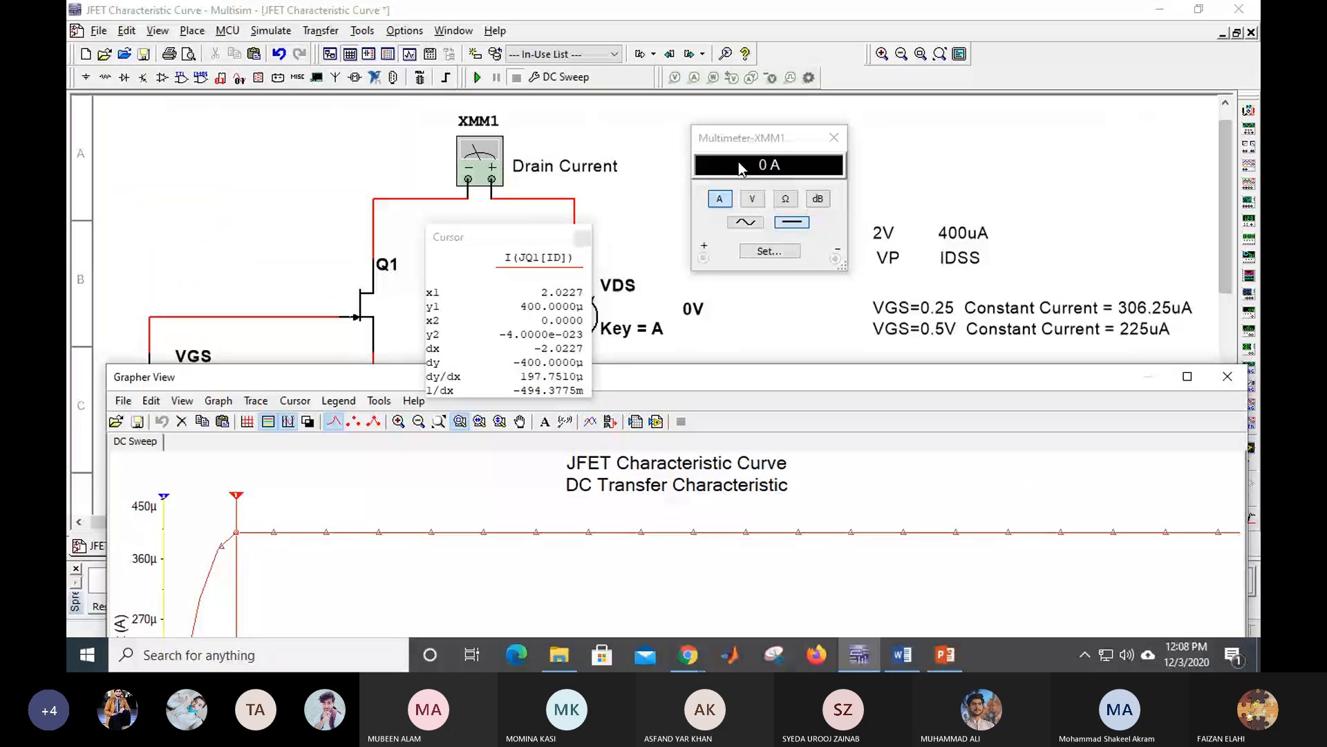
{"action": "left_click_drag", "start_coordinate": [745, 378], "coordinate": [690, 59]}
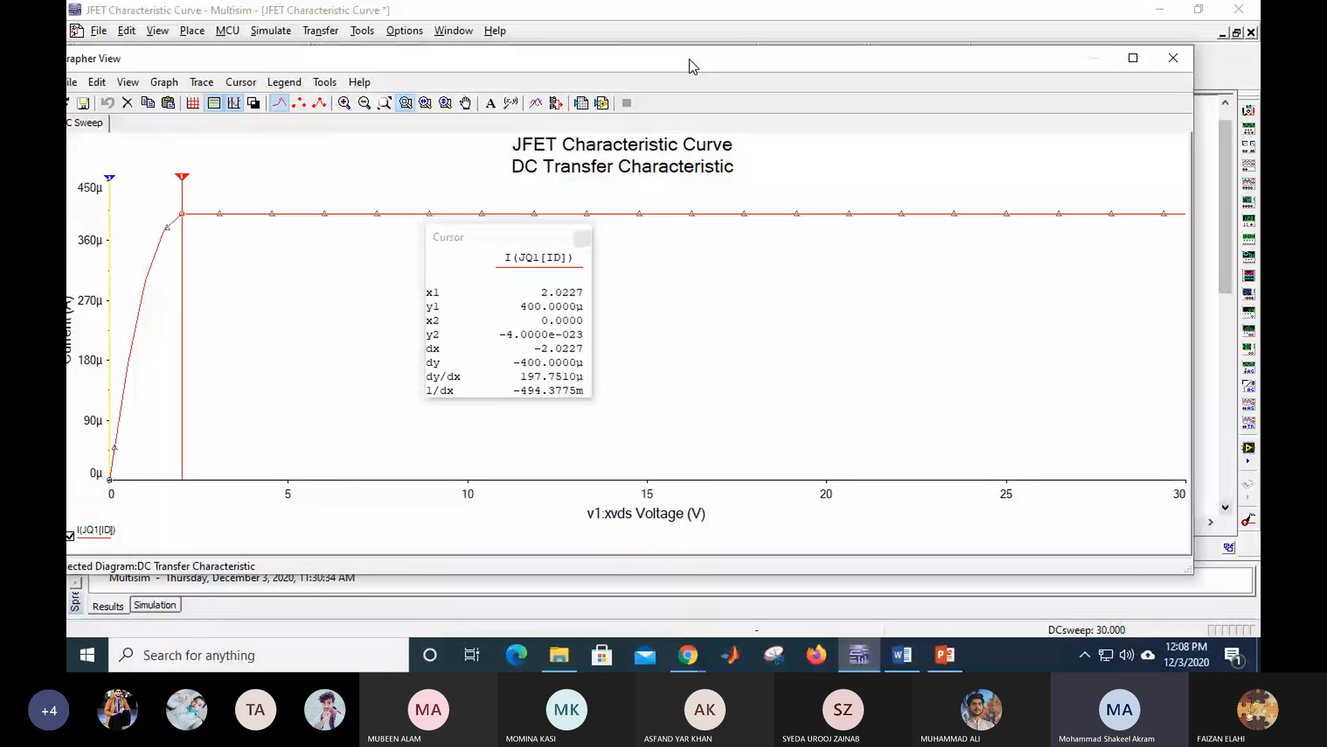
{"action": "left_click", "coordinate": [178, 221]}
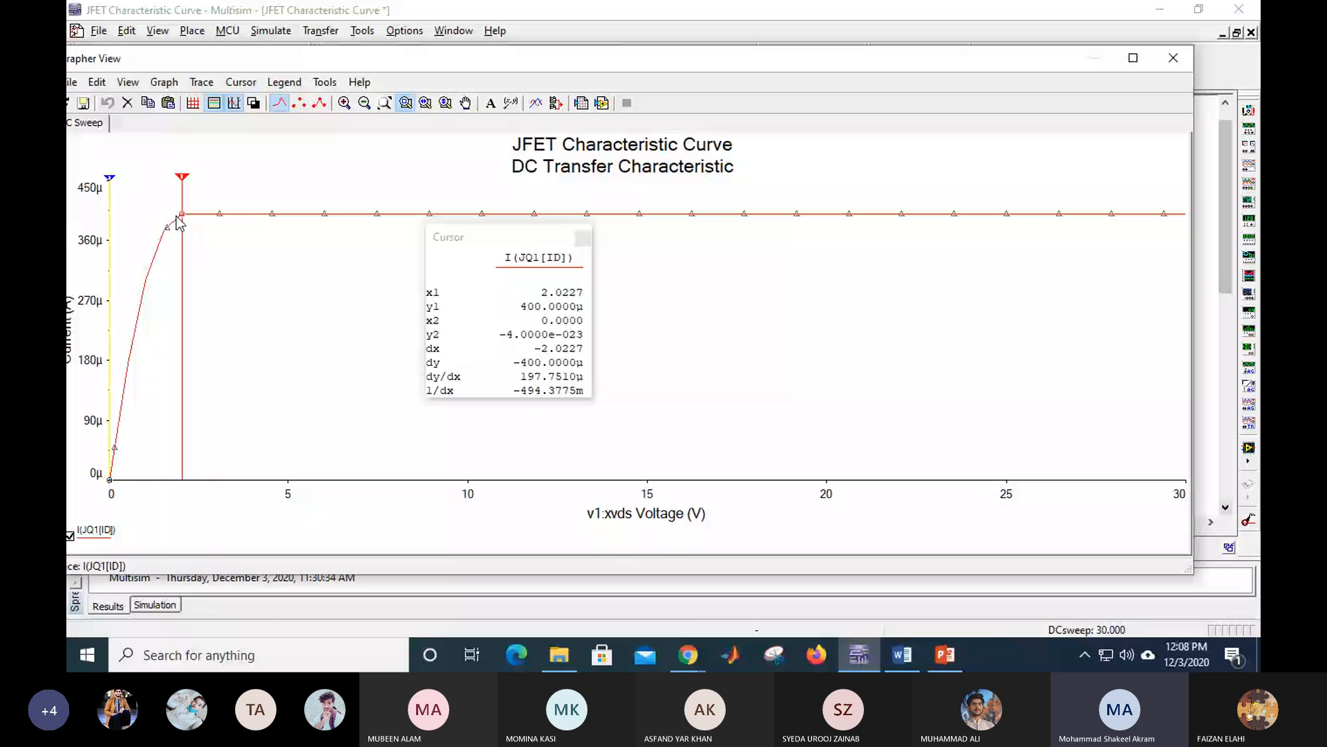
{"action": "left_click", "coordinate": [178, 221]}
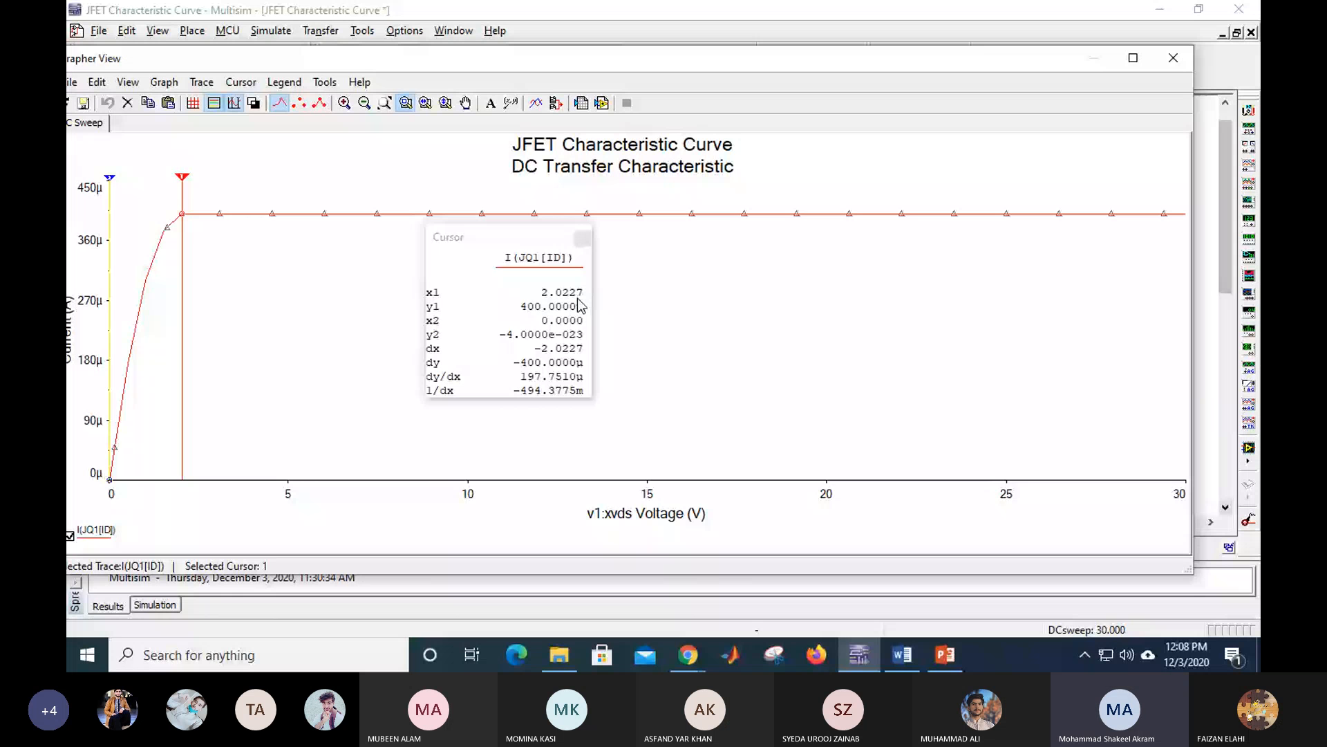
{"action": "left_click_drag", "start_coordinate": [597, 63], "coordinate": [607, 346]}
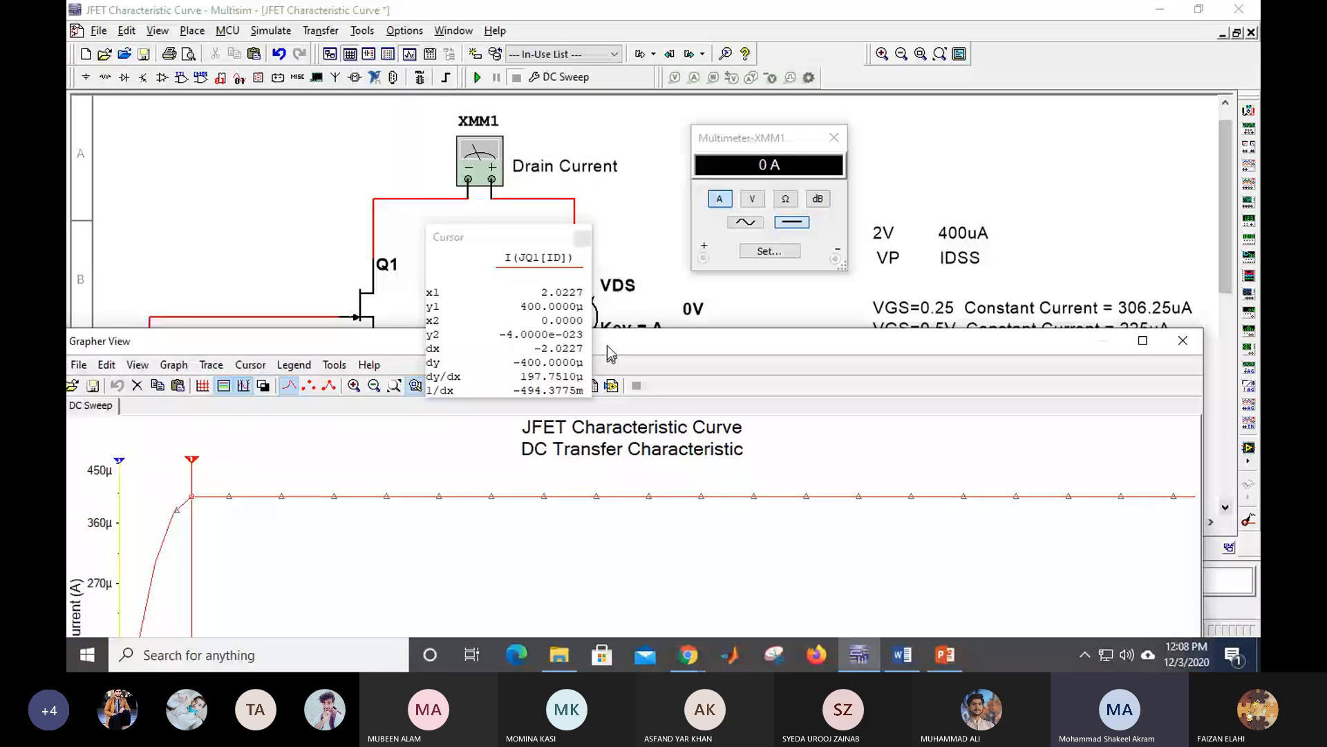
{"action": "left_click_drag", "start_coordinate": [607, 345], "coordinate": [607, 344]}
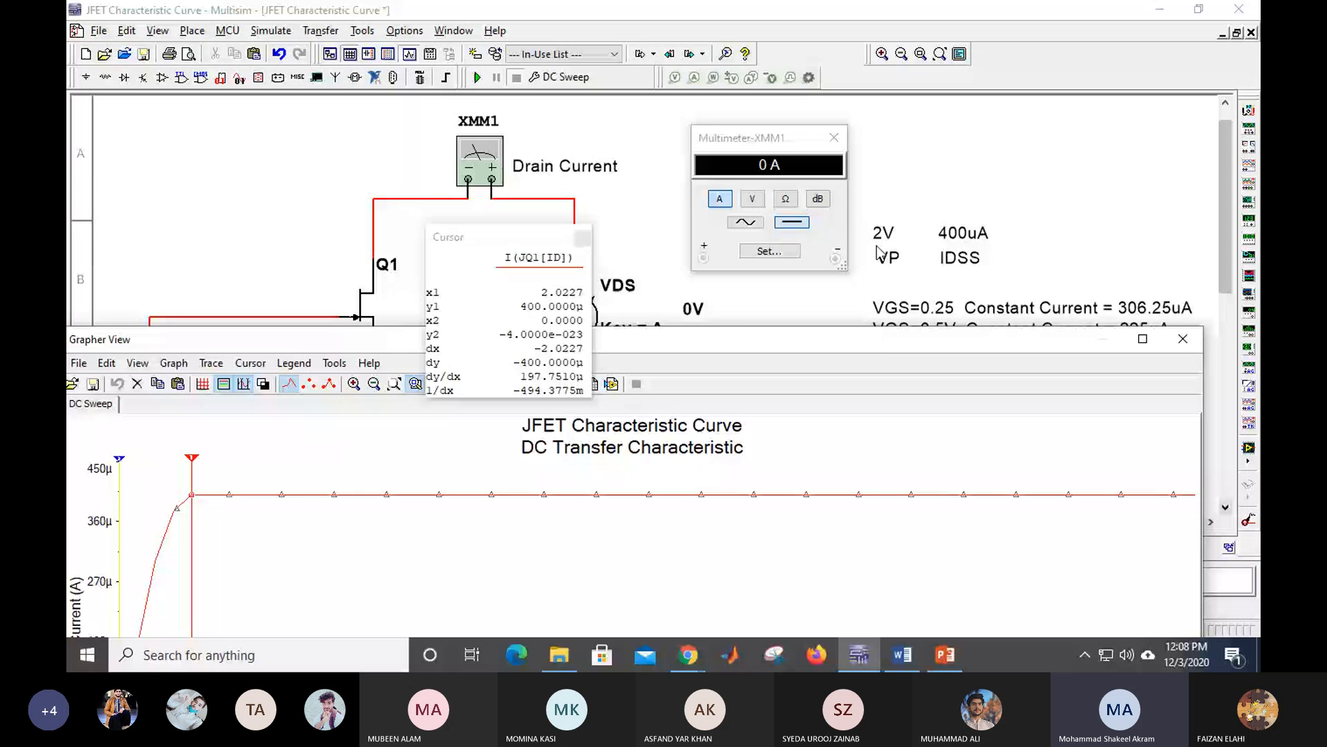
{"action": "left_click_drag", "start_coordinate": [766, 341], "coordinate": [777, 92]}
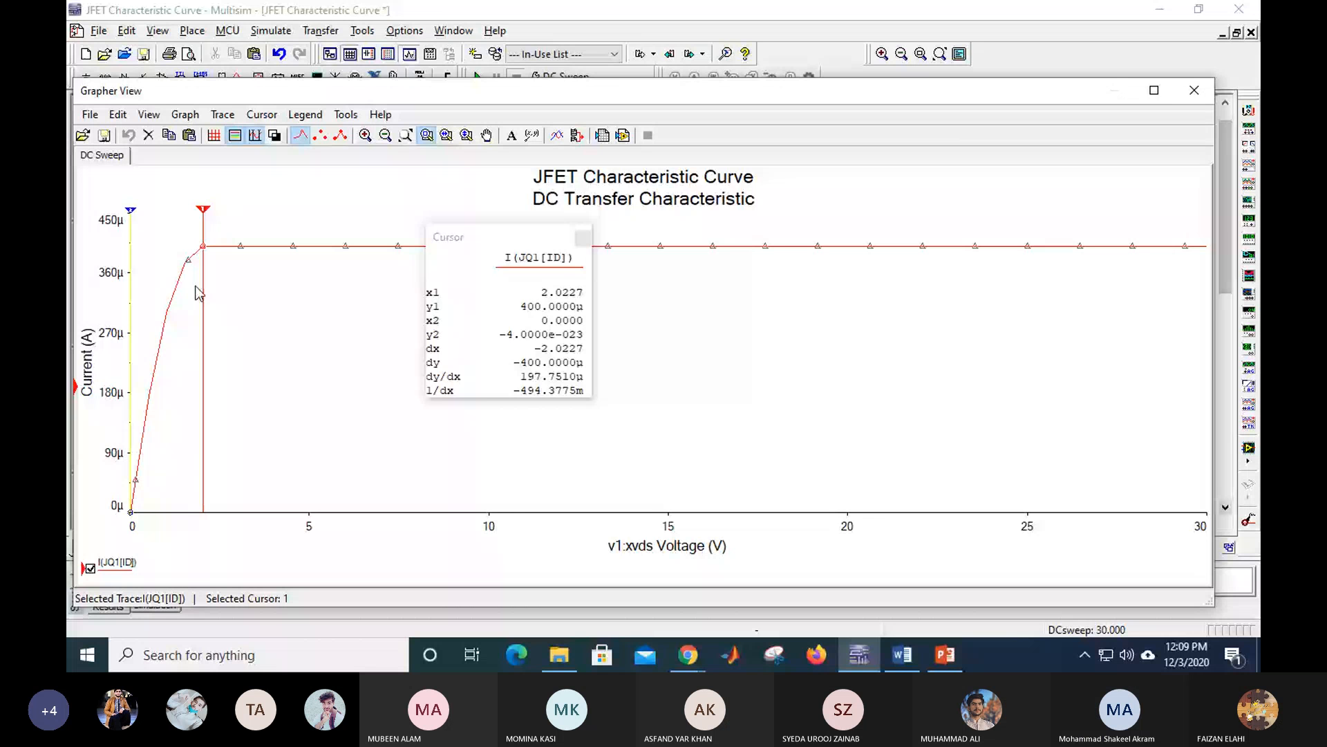
Step: Add the text label "ohamic Region" to the graph and place it below the voltage axis between 0 and cursor 1
{"action": "left_click_drag", "start_coordinate": [484, 237], "coordinate": [389, 298]}
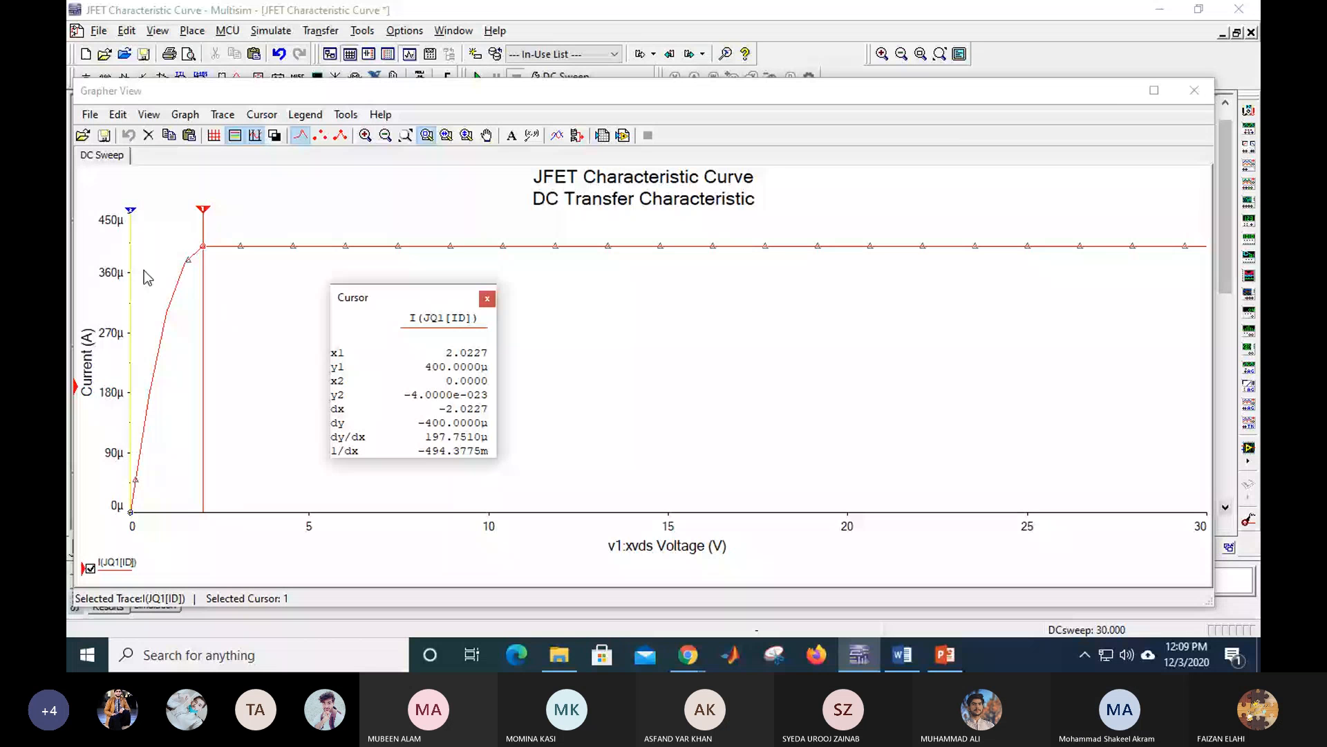
{"action": "left_click", "coordinate": [147, 276]}
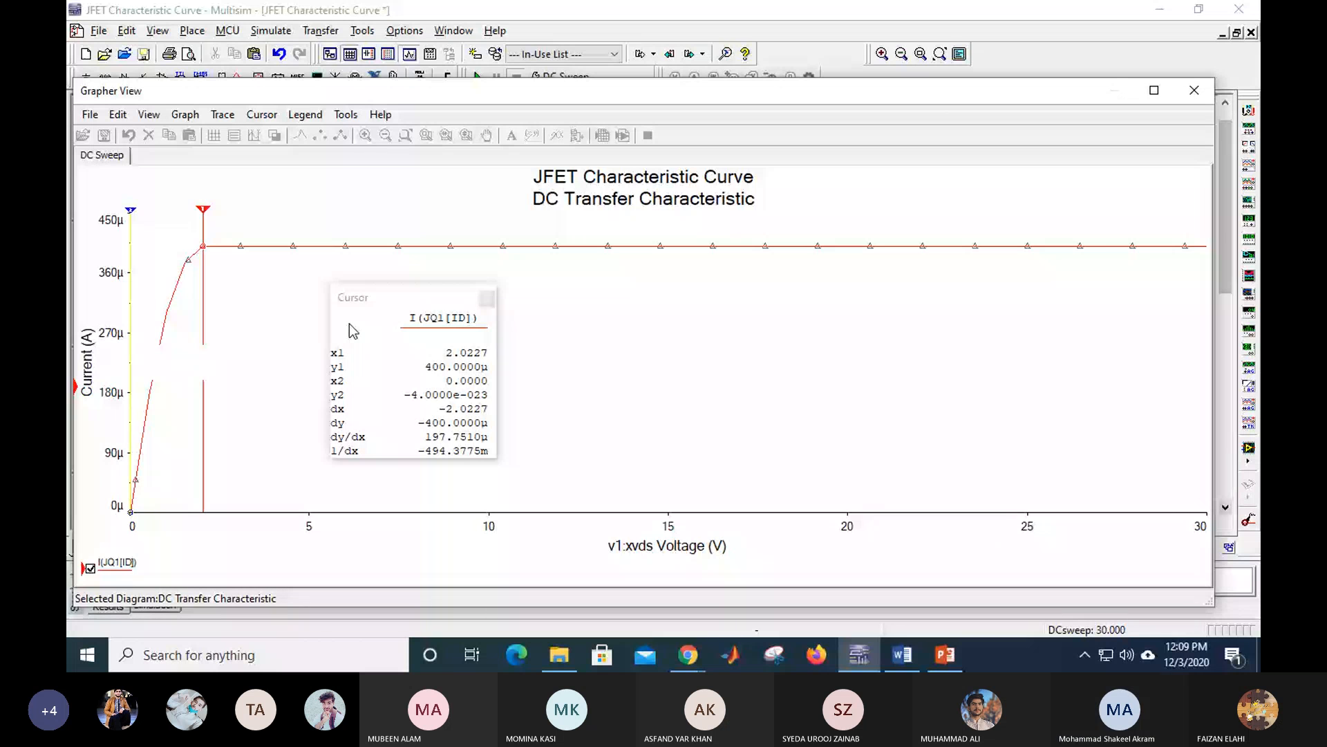
{"action": "type", "text": "ohamic Regin"}
{"action": "key", "text": "BackSpace"}
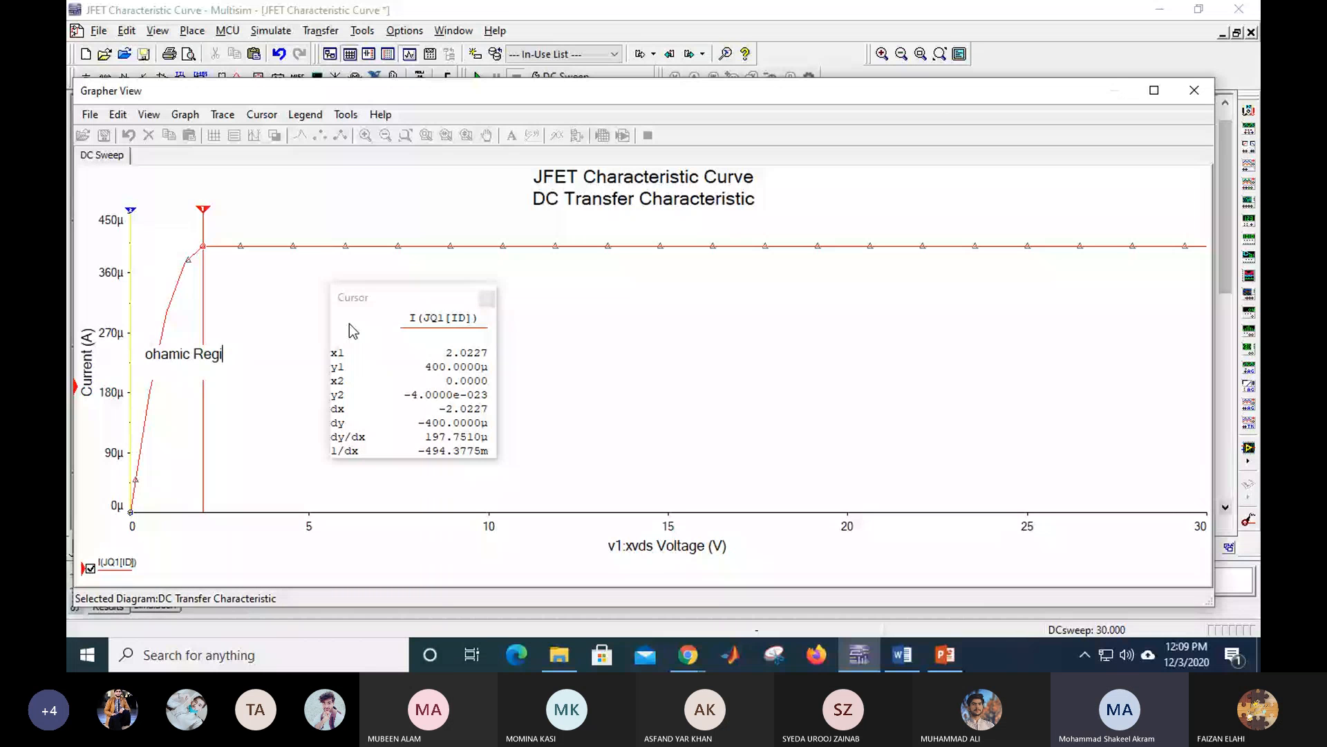
{"action": "type", "text": "o"}
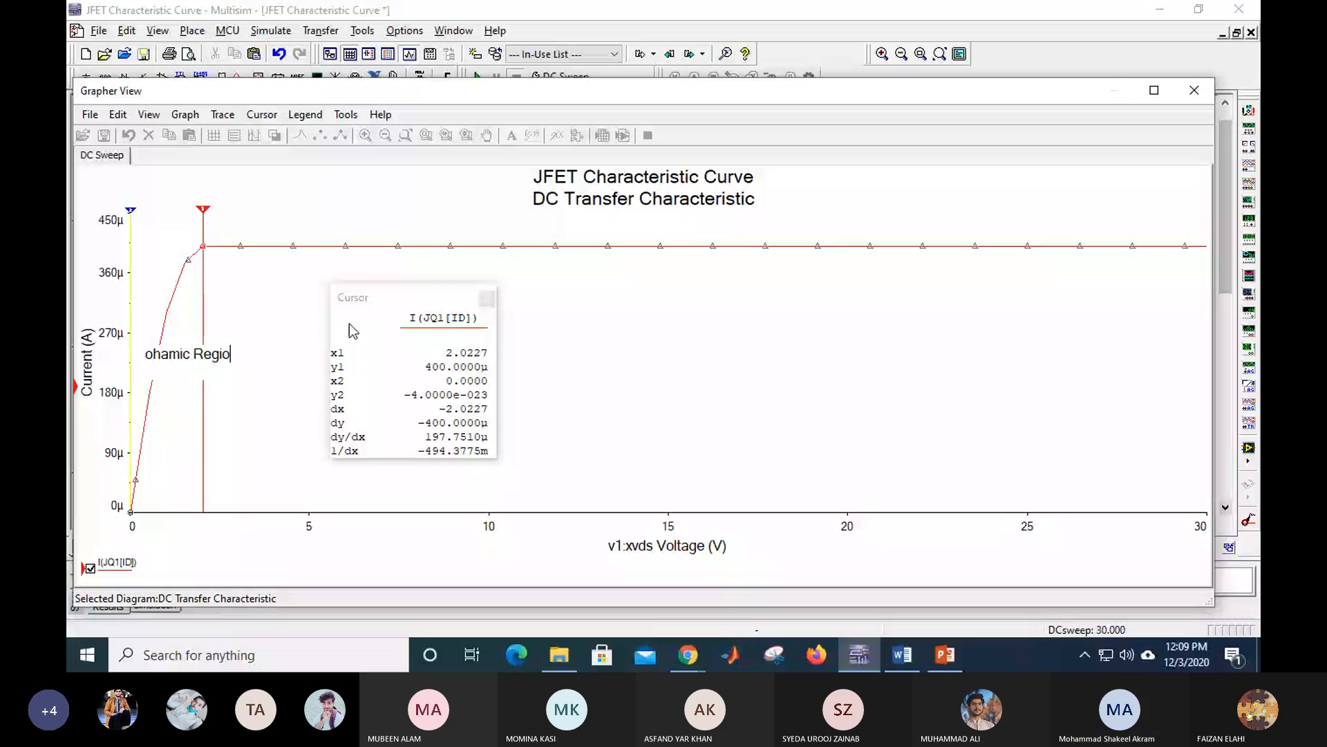
{"action": "type", "text": "n"}
{"action": "left_click", "coordinate": [178, 367]}
{"action": "mouse_move", "coordinate": [178, 367]}
{"action": "left_mouse_down"}
{"action": "mouse_move", "coordinate": [130, 336]}
{"action": "mouse_move", "coordinate": [144, 322]}
{"action": "mouse_move", "coordinate": [155, 339]}
{"action": "mouse_move", "coordinate": [161, 419]}
{"action": "mouse_move", "coordinate": [141, 529]}
{"action": "left_mouse_up"}
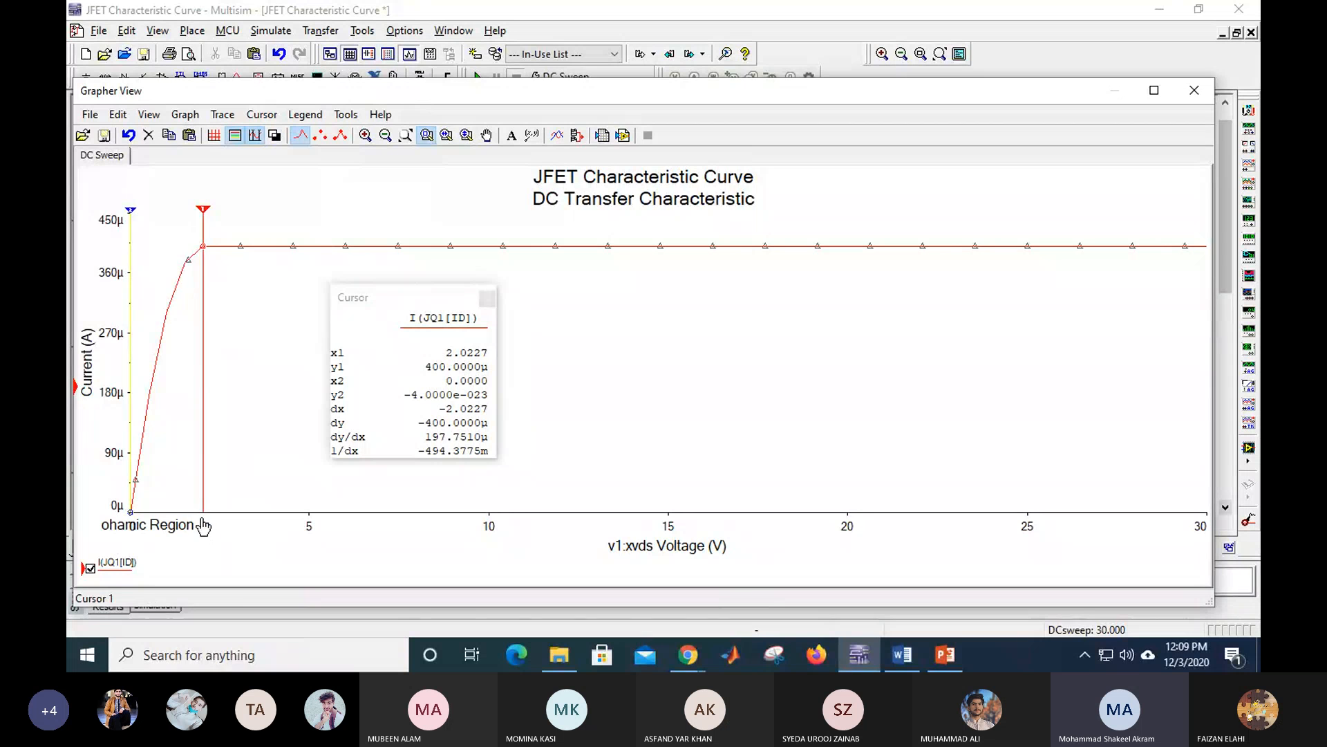
Step: Add the text label "VP= 2V" below the voltage axis at cursor 1
{"action": "left_click", "coordinate": [509, 142]}
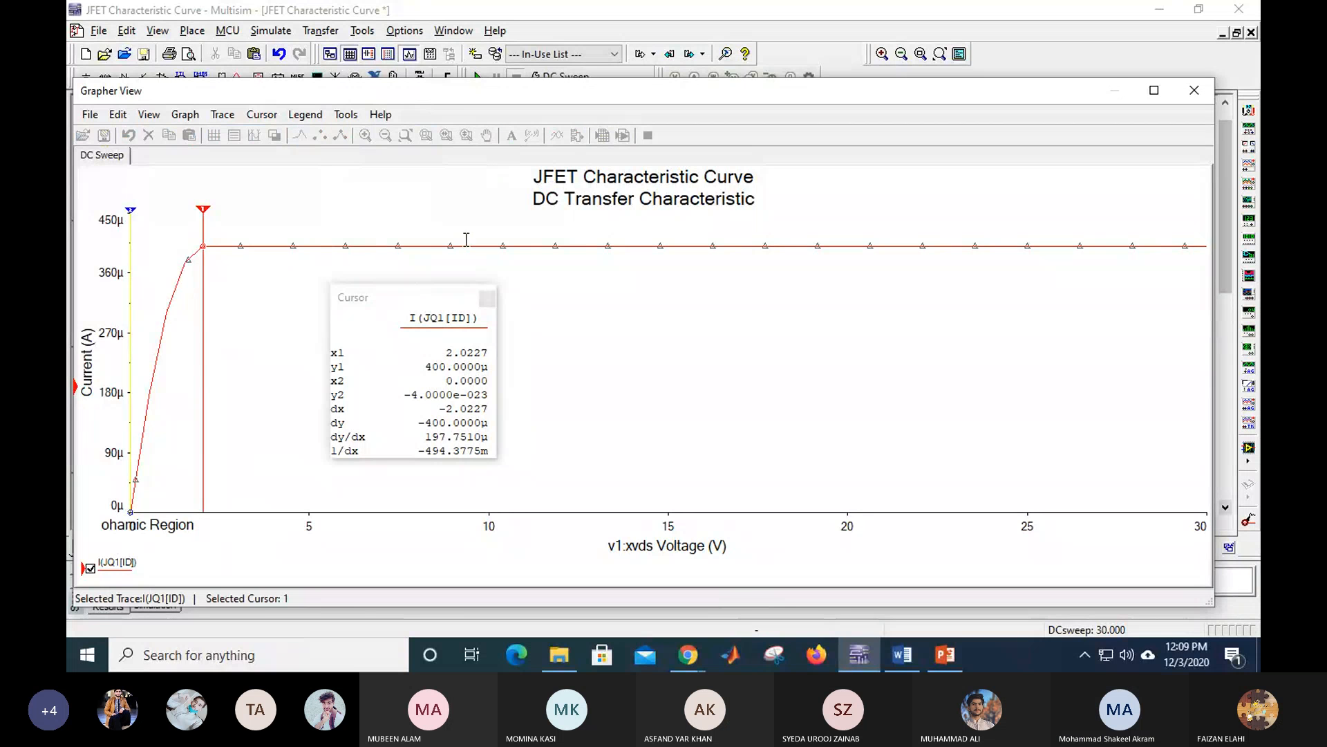
{"action": "left_click", "coordinate": [209, 529]}
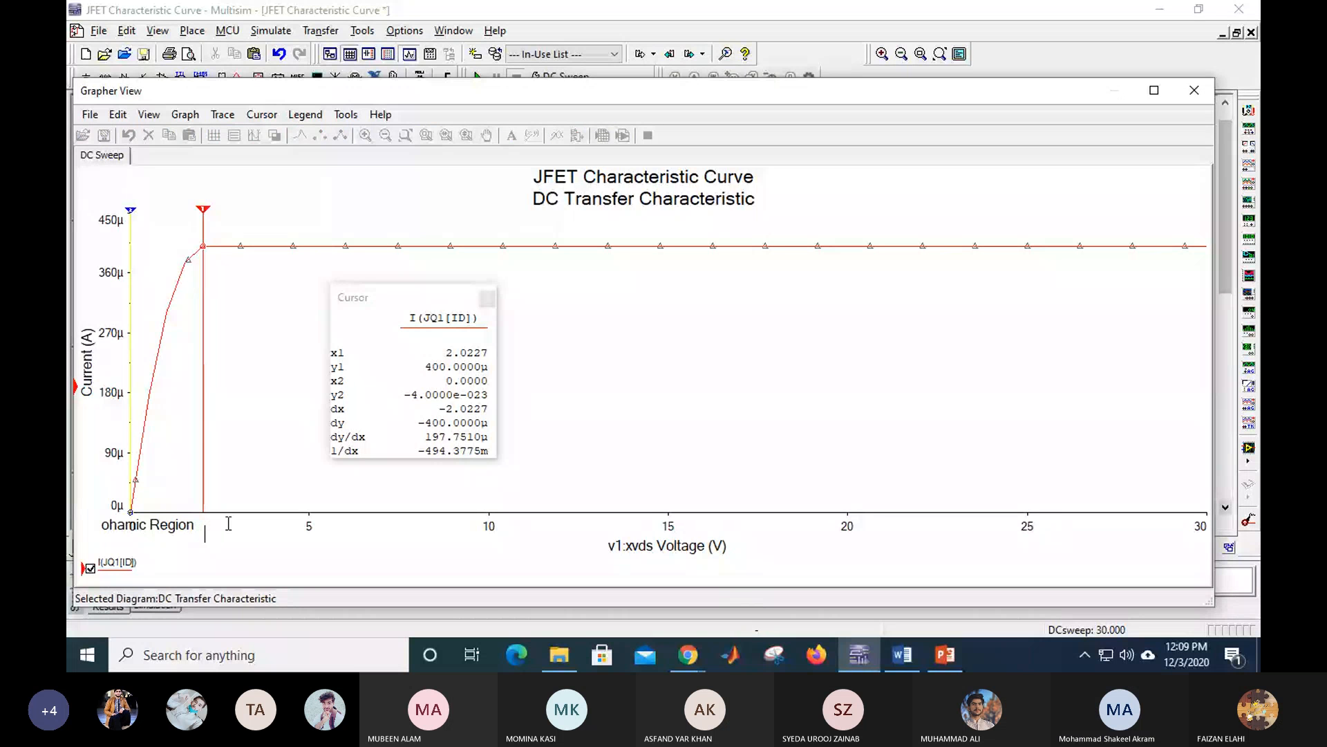
{"action": "type", "text": "VP= 2V"}
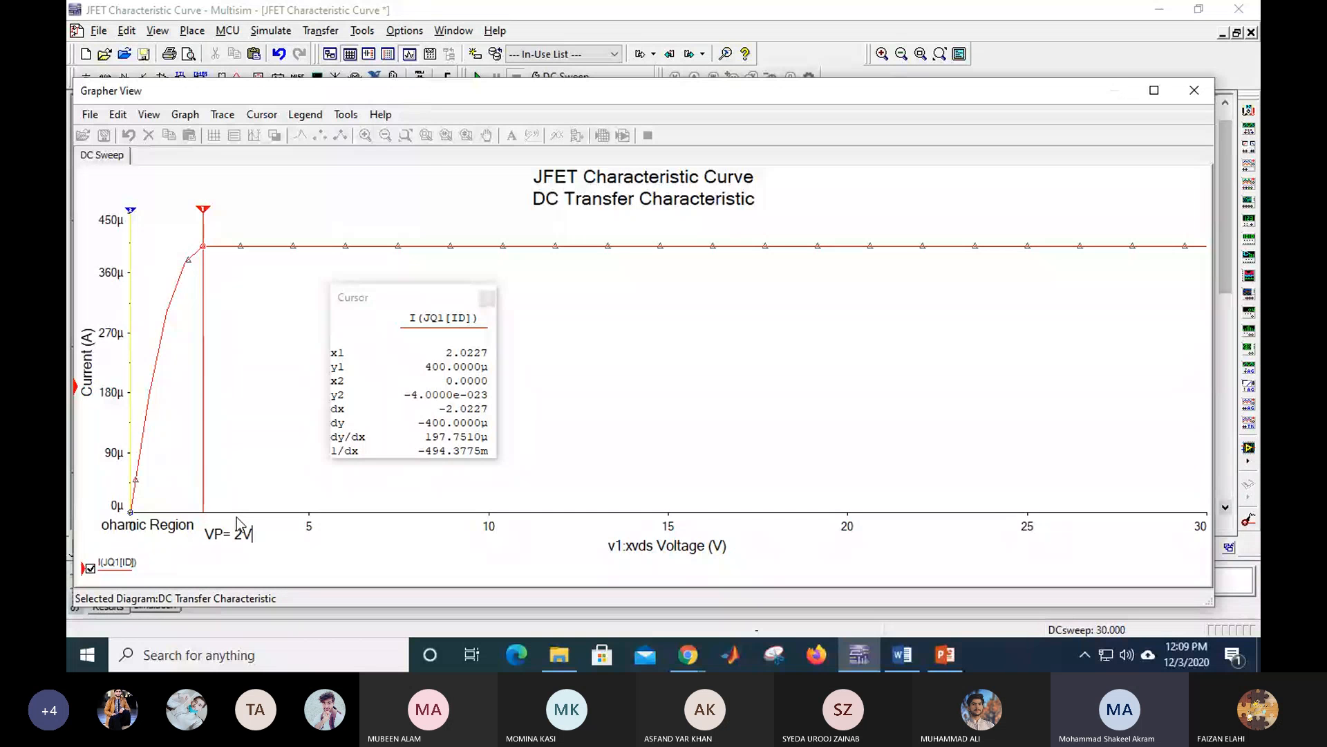
{"action": "left_click", "coordinate": [296, 535]}
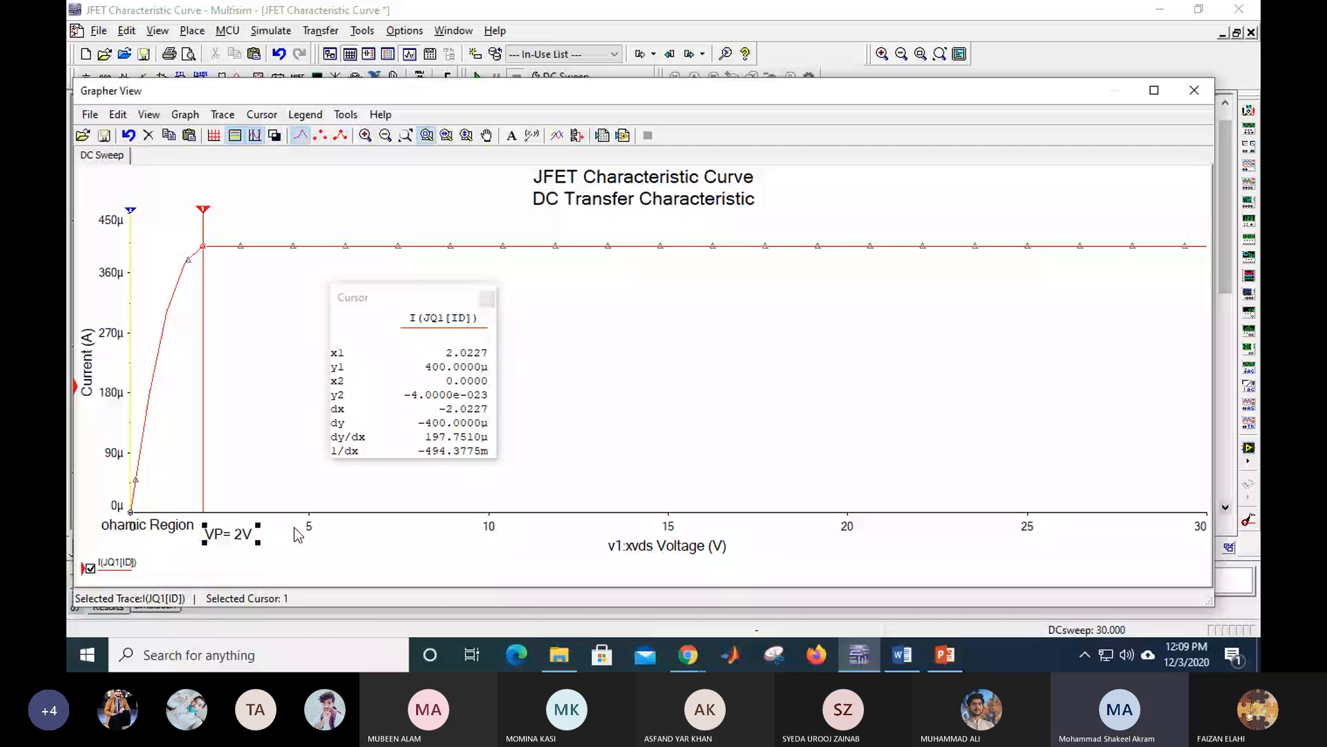
Step: Add the text label "IDSS=400uA" beside the current axis, level with the flat part of the curve
{"action": "left_click", "coordinate": [509, 136]}
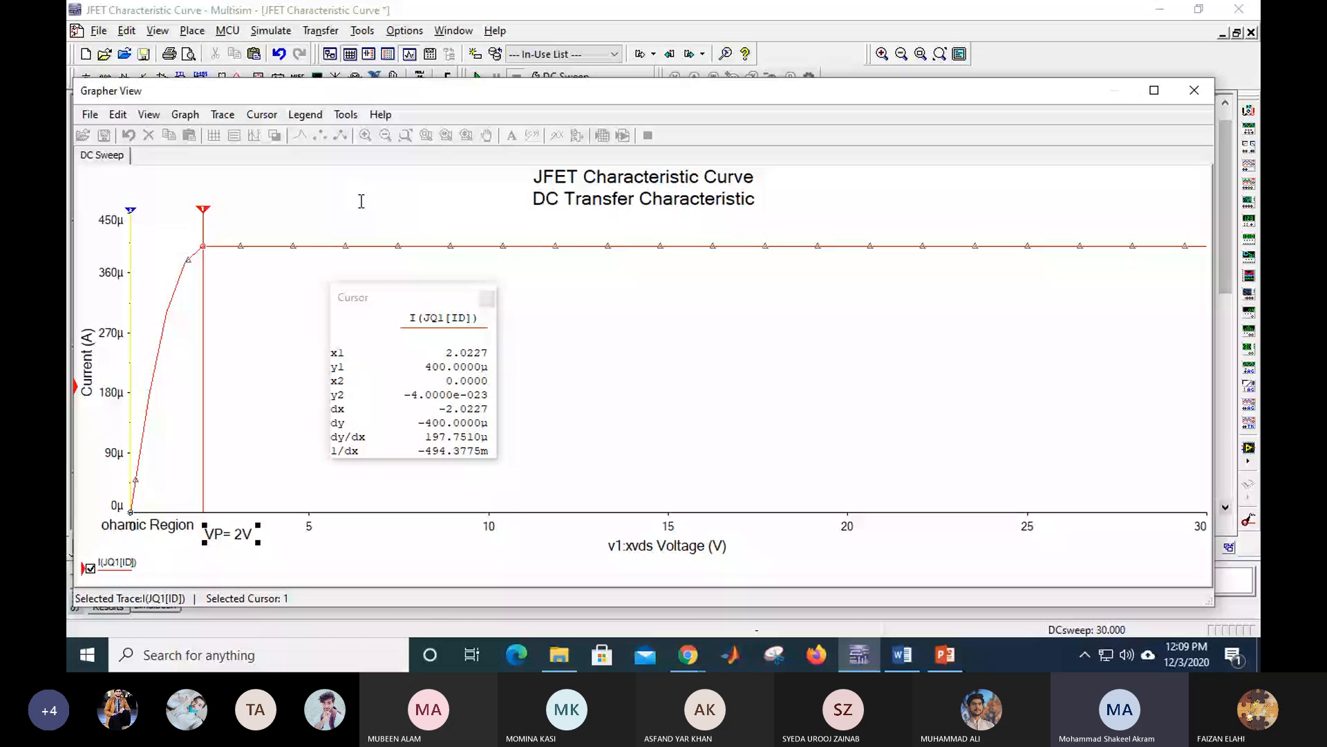
{"action": "left_click", "coordinate": [131, 221]}
{"action": "type", "text": "IDSS=400uA"}
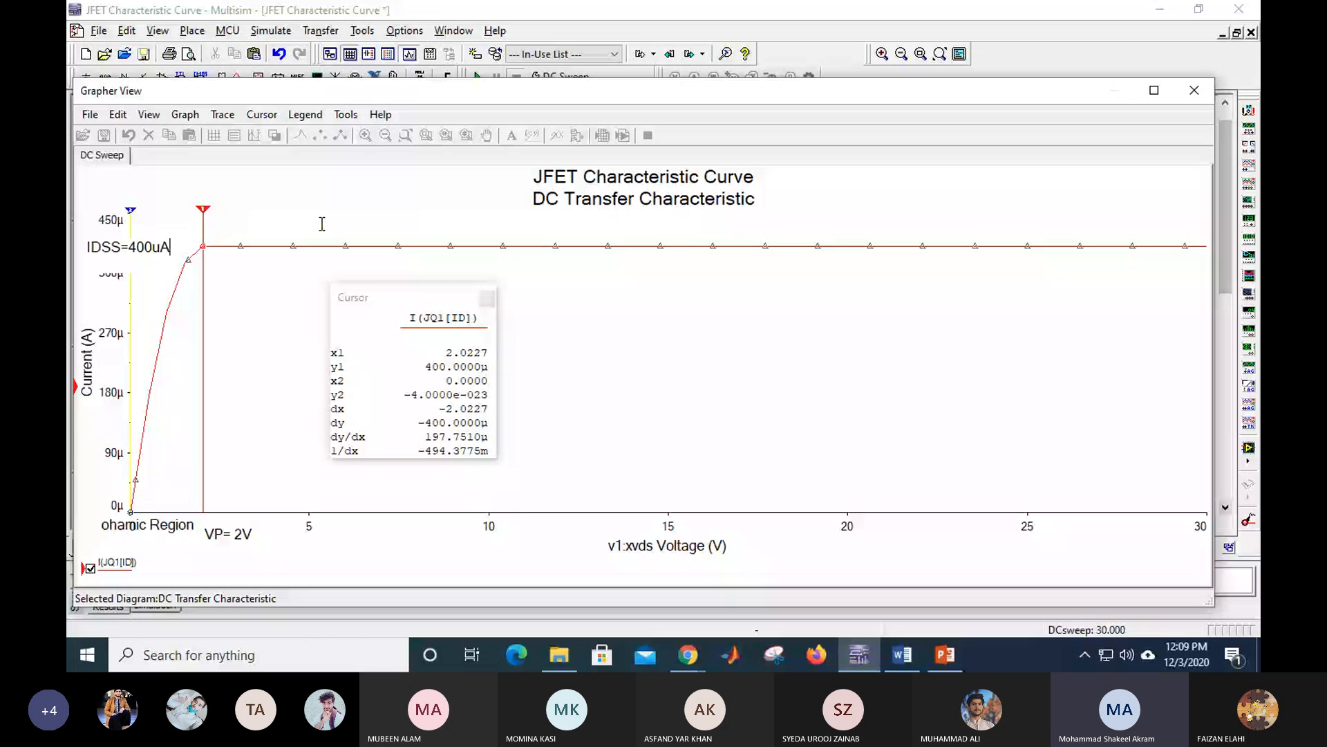
Step: Shift the "ohamic Region" label slightly right below the voltage axis and deselect it
{"action": "left_click", "coordinate": [139, 531]}
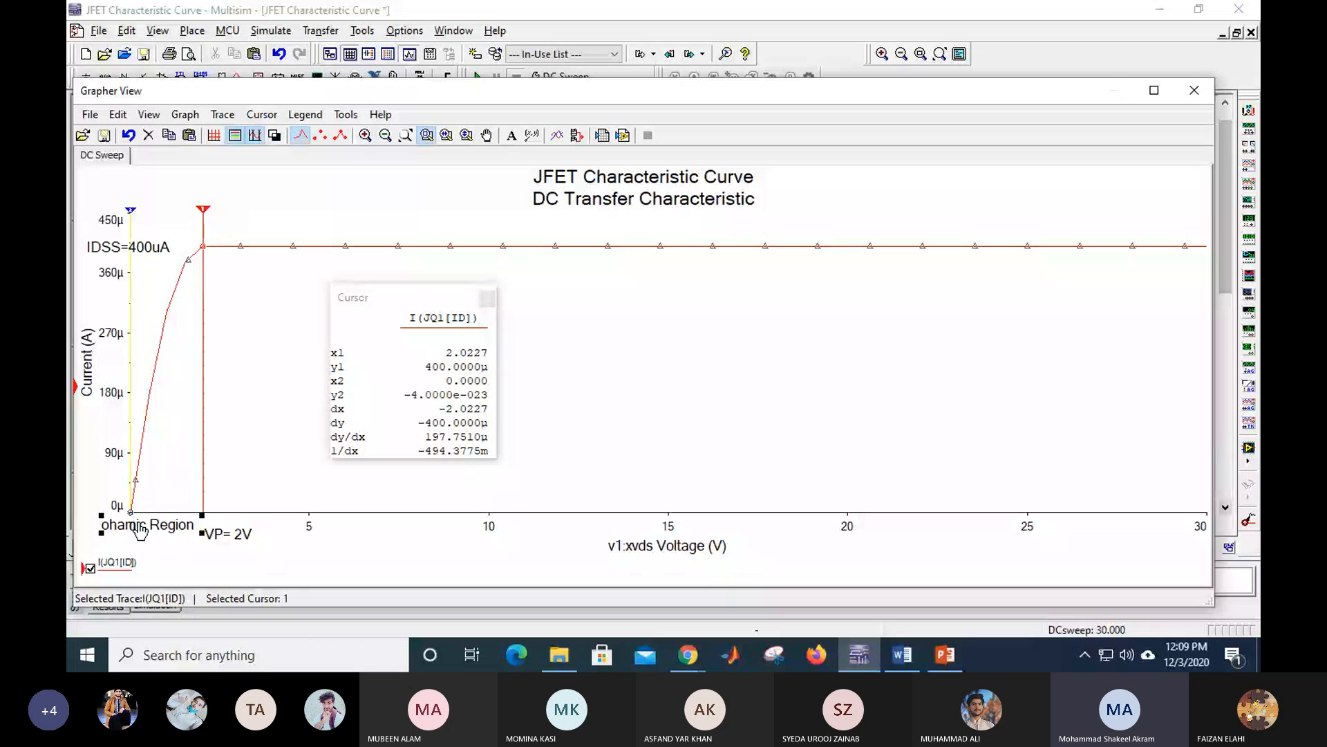
{"action": "double_click", "coordinate": [137, 530]}
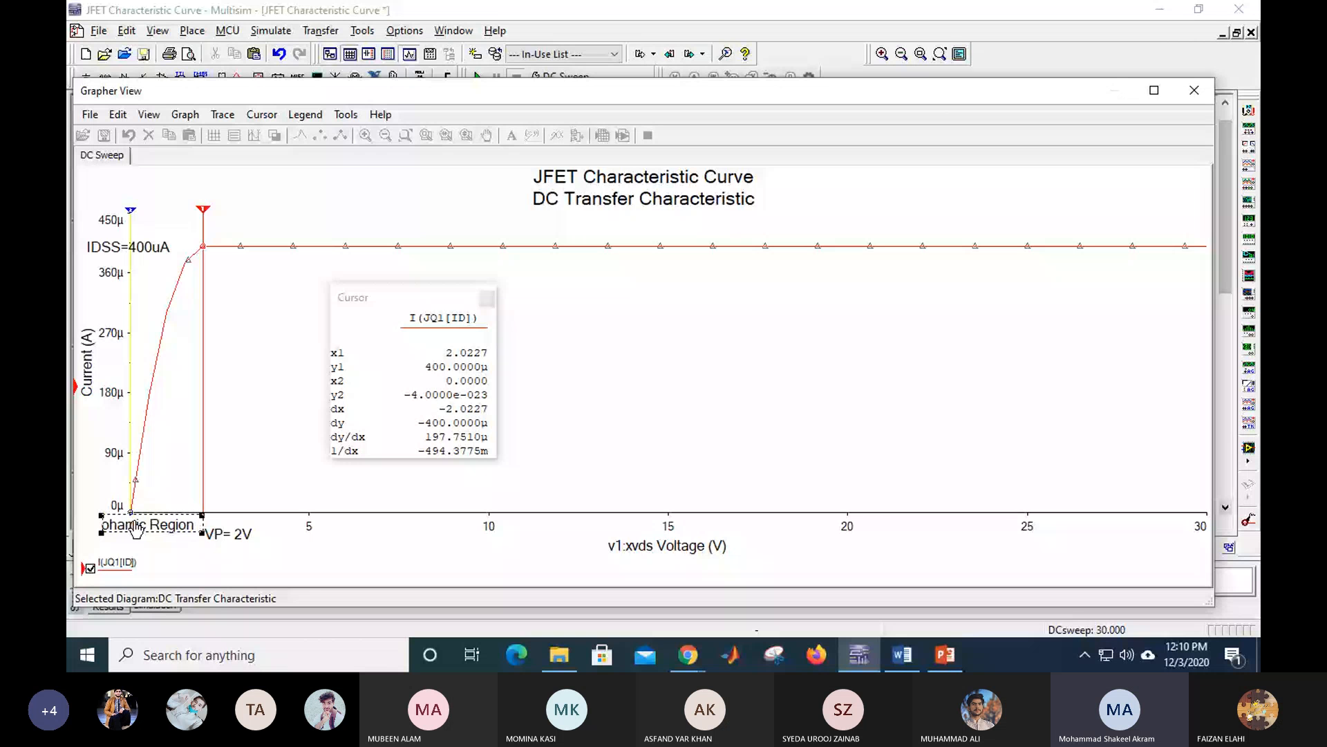
{"action": "left_click", "coordinate": [153, 550]}
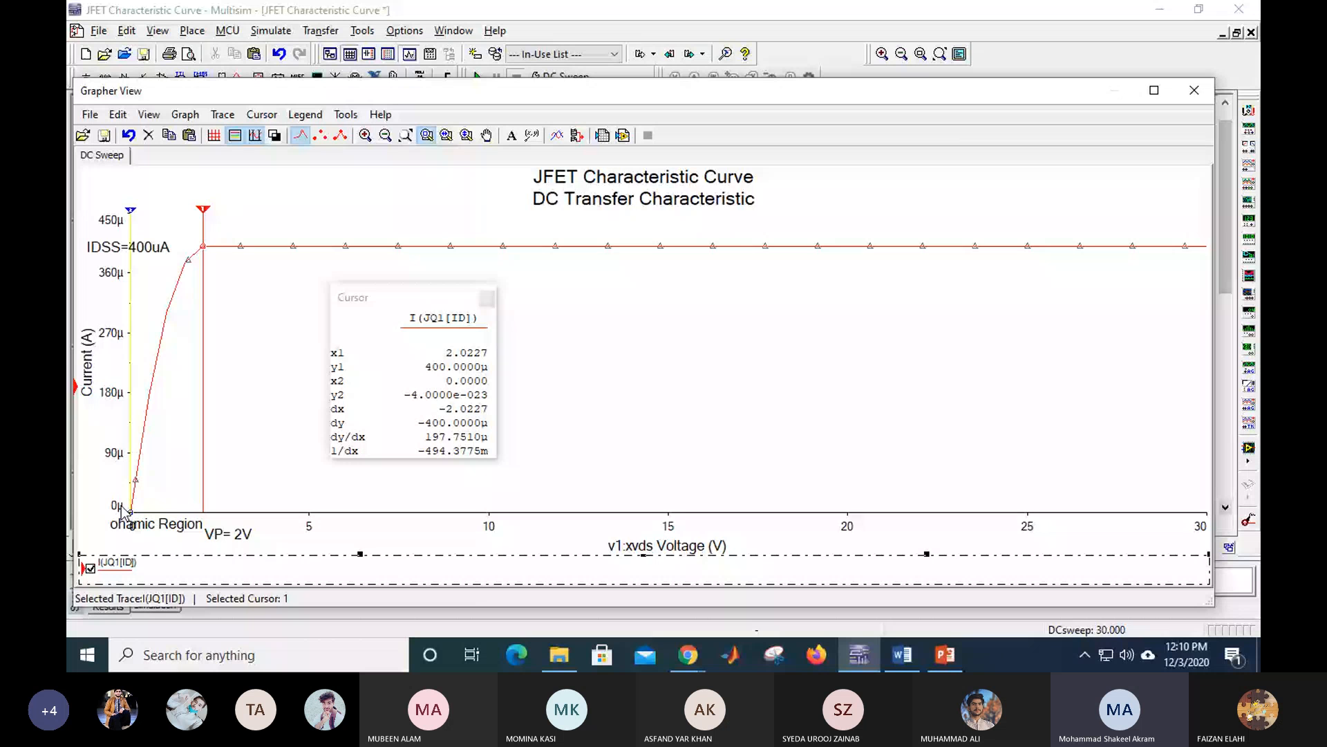
Step: Move cursor 2 from the origin along the flat part of the curve to about 5.41 V to check the drain current
{"action": "left_click_drag", "start_coordinate": [130, 209], "coordinate": [259, 217]}
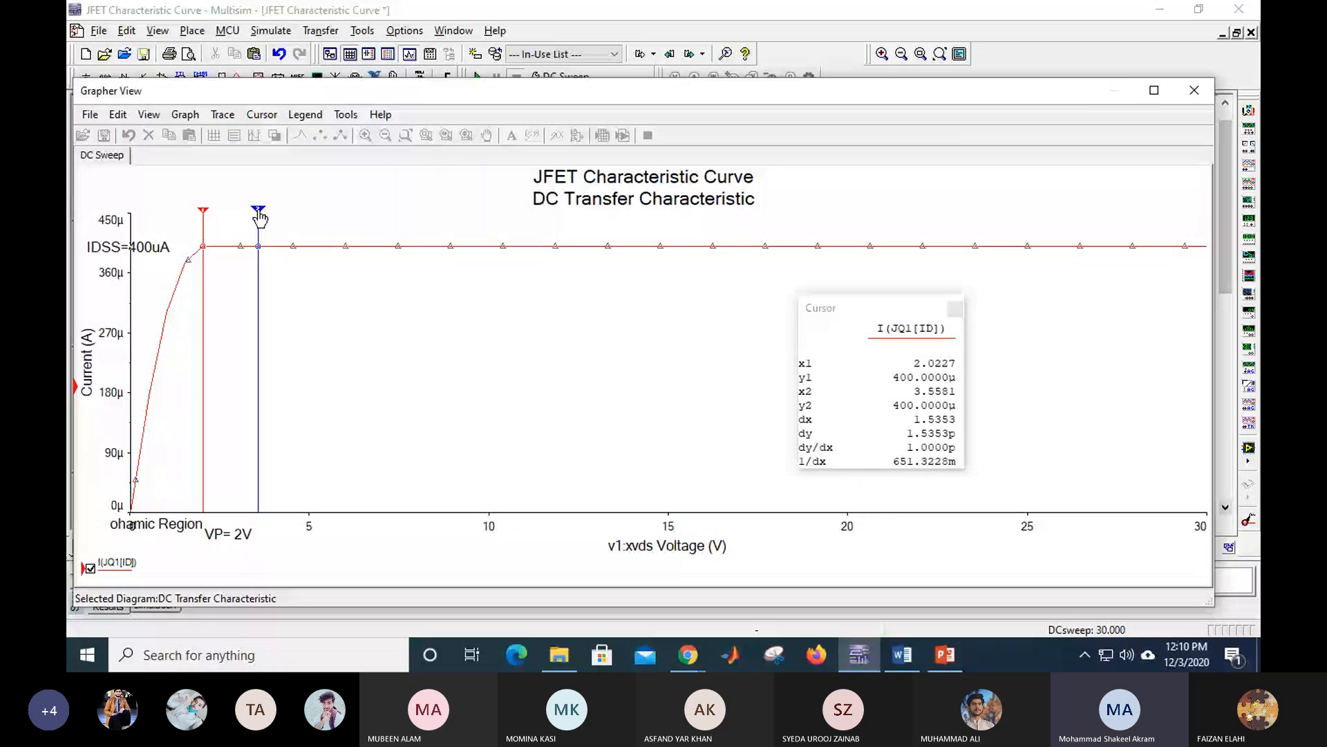
{"action": "left_click_drag", "start_coordinate": [259, 216], "coordinate": [241, 216]}
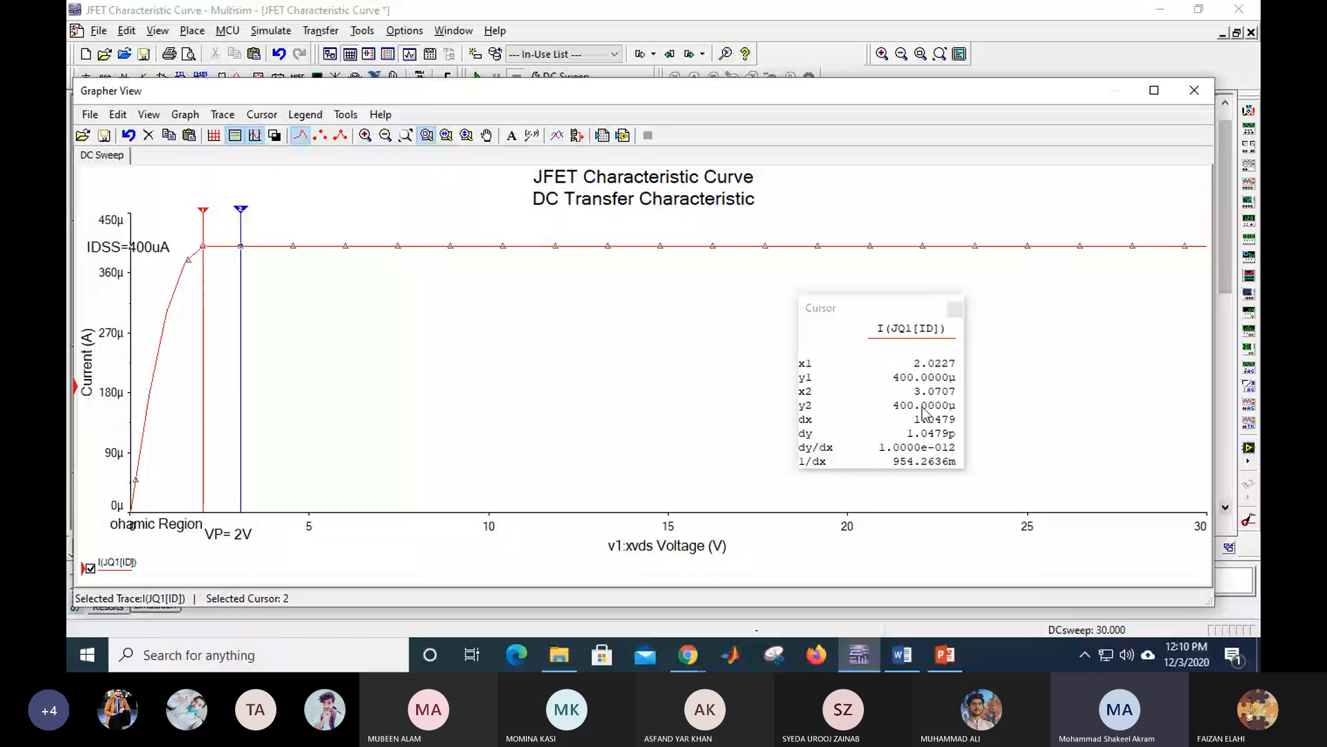
{"action": "left_click_drag", "start_coordinate": [242, 216], "coordinate": [302, 219]}
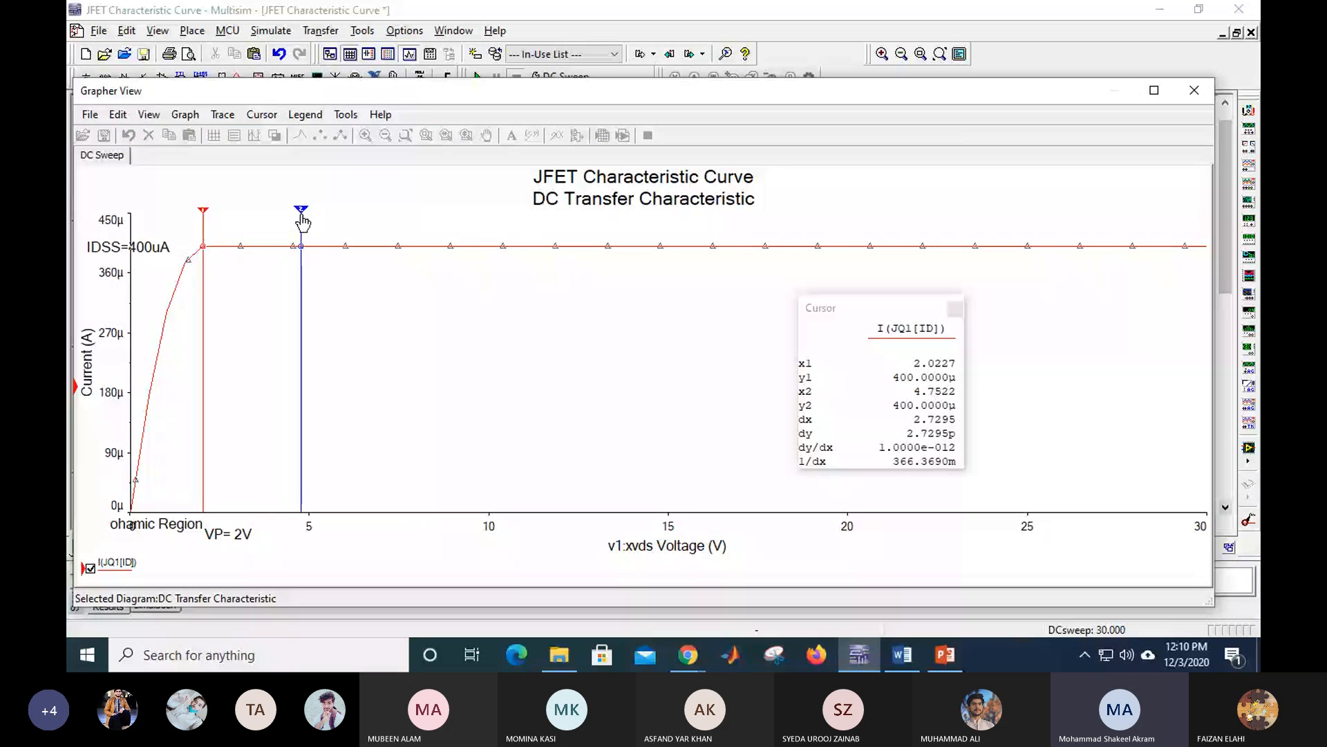
{"action": "left_click_drag", "start_coordinate": [302, 220], "coordinate": [326, 218]}
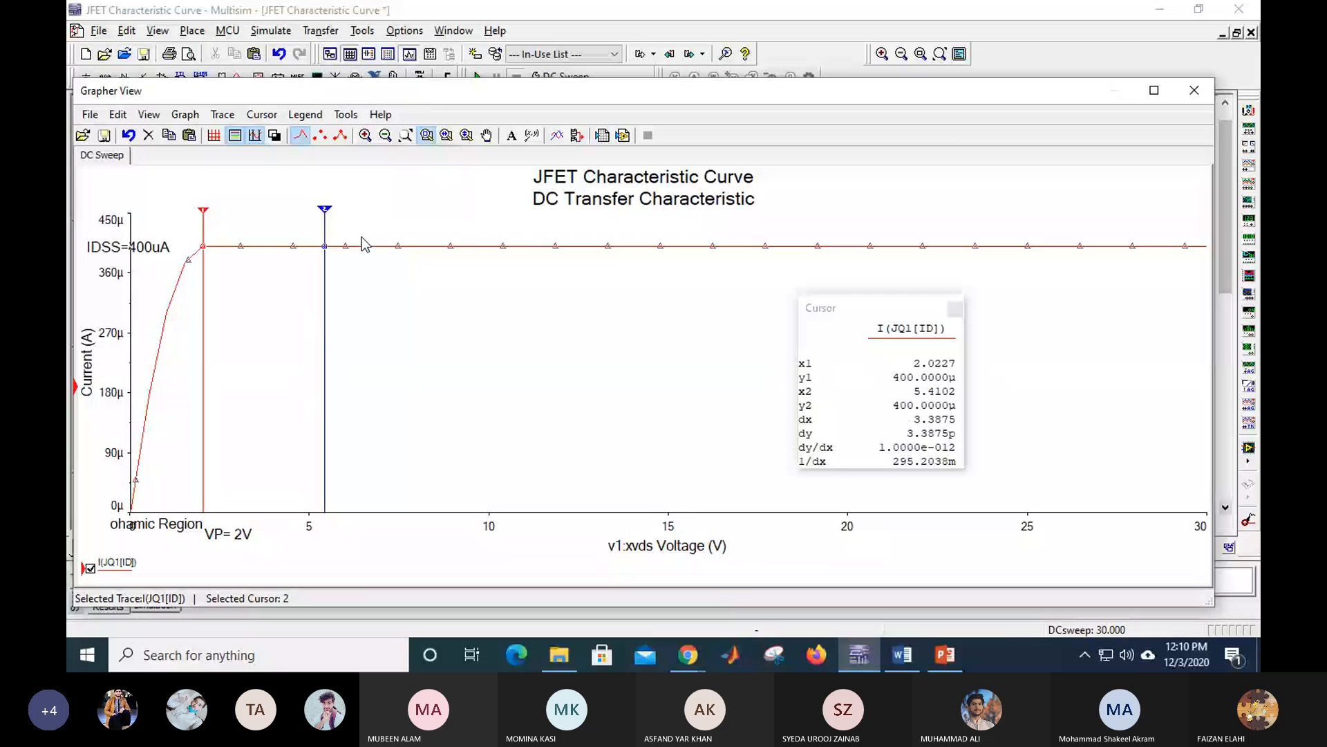
Step: Move cursor 2 to about 29.98 V and add the text label "Constant Current Area" above the flat part of the curve
{"action": "mouse_move", "coordinate": [325, 210]}
{"action": "left_mouse_down"}
{"action": "mouse_move", "coordinate": [588, 241]}
{"action": "mouse_move", "coordinate": [1161, 270]}
{"action": "mouse_move", "coordinate": [1207, 303]}
{"action": "left_mouse_up"}
{"action": "left_click", "coordinate": [456, 358]}
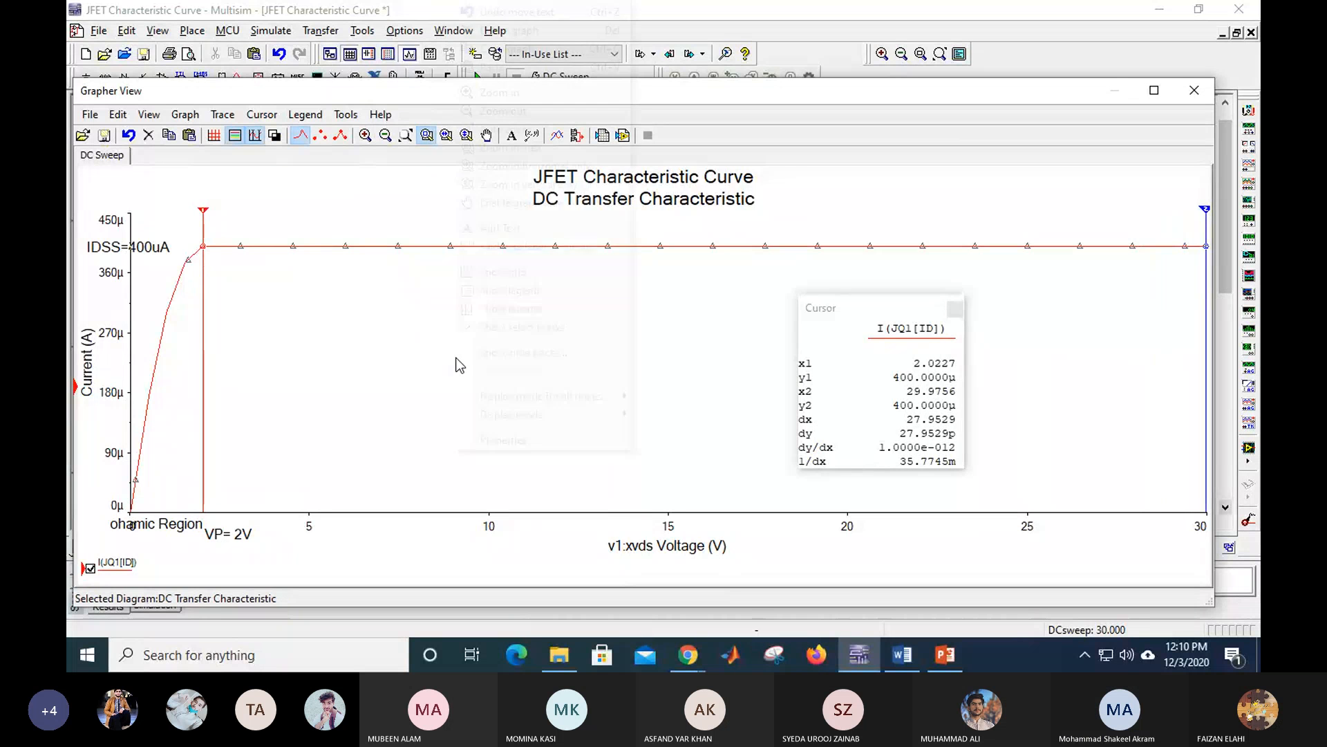
{"action": "right_click", "coordinate": [458, 363]}
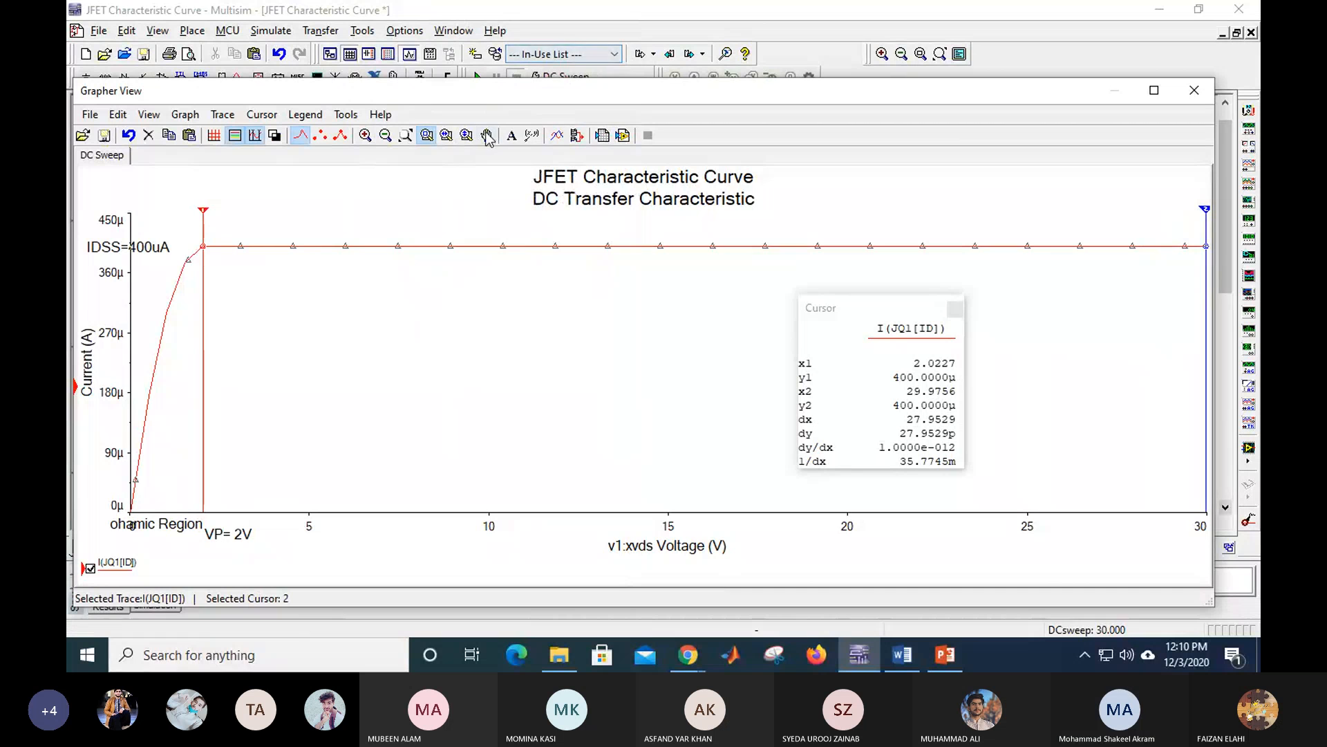
{"action": "left_click", "coordinate": [512, 136]}
{"action": "left_click", "coordinate": [548, 300]}
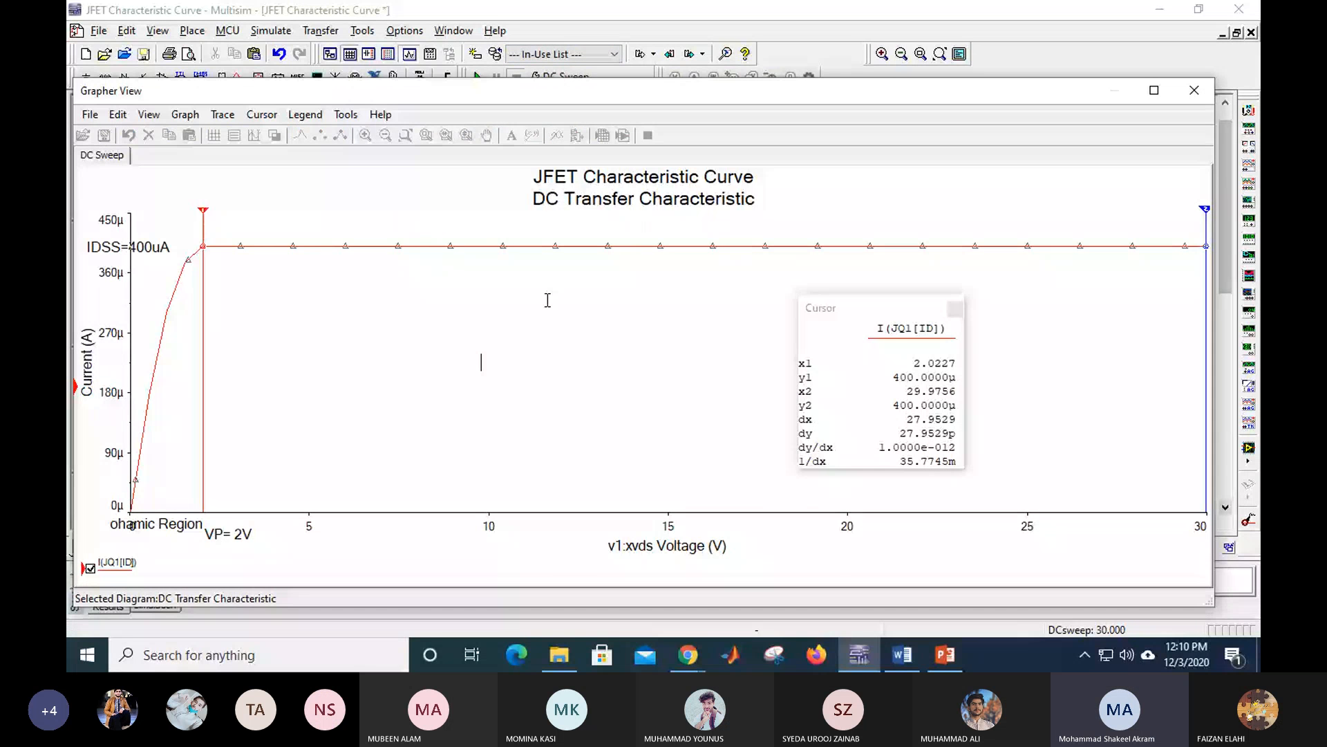
{"action": "type", "text": "Constant Current Area"}
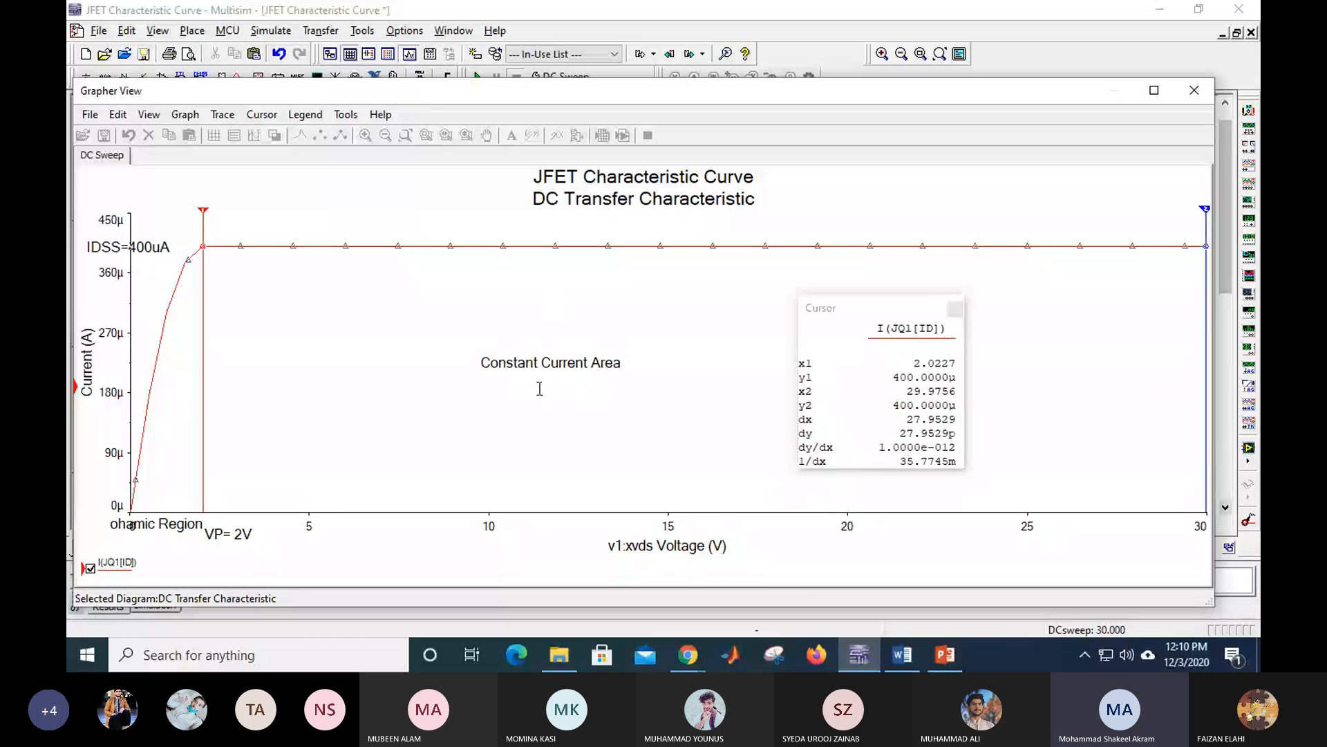
{"action": "mouse_move", "coordinate": [542, 362]}
{"action": "left_mouse_down"}
{"action": "mouse_move", "coordinate": [595, 228]}
{"action": "mouse_move", "coordinate": [617, 235]}
{"action": "left_mouse_up"}
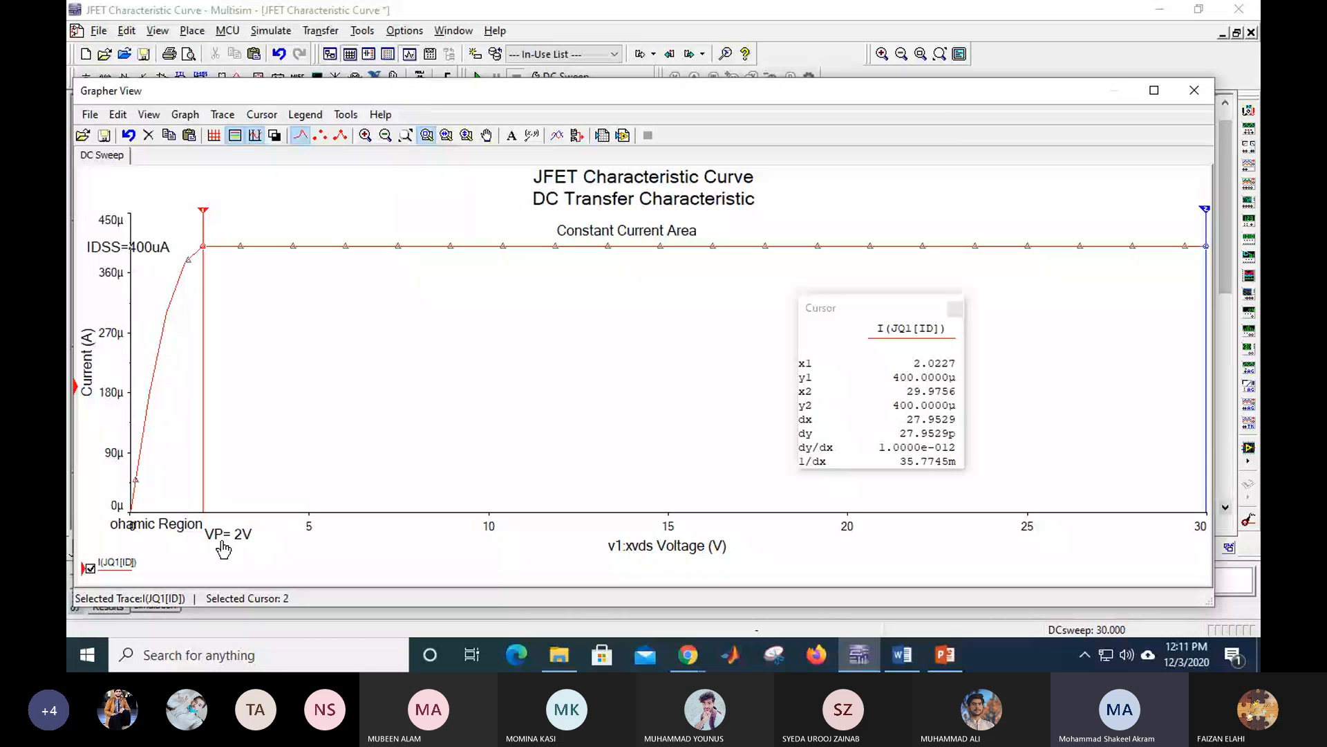
Step: Add the text label "VGS(off)=-VP= -2V" and place it below the voltage axis between 25 and 30 V
{"action": "right_click", "coordinate": [318, 332]}
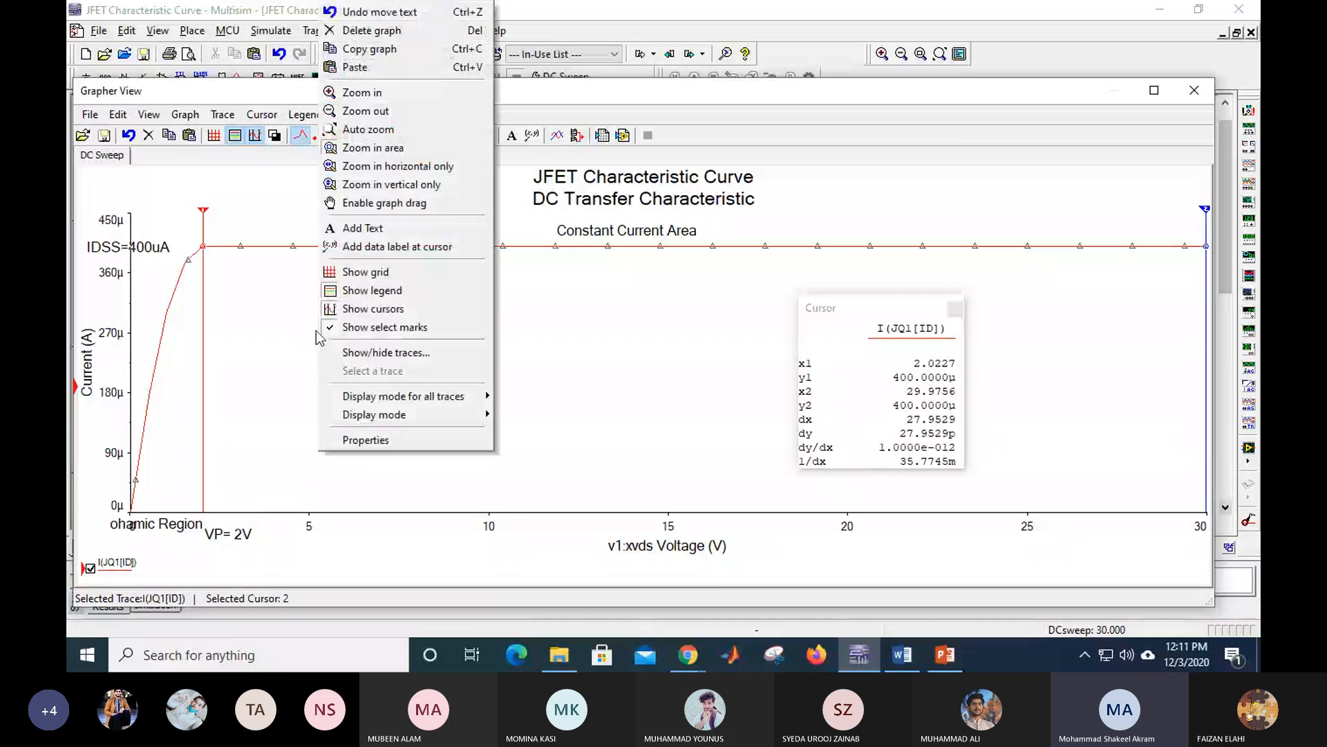
{"action": "left_click", "coordinate": [227, 351]}
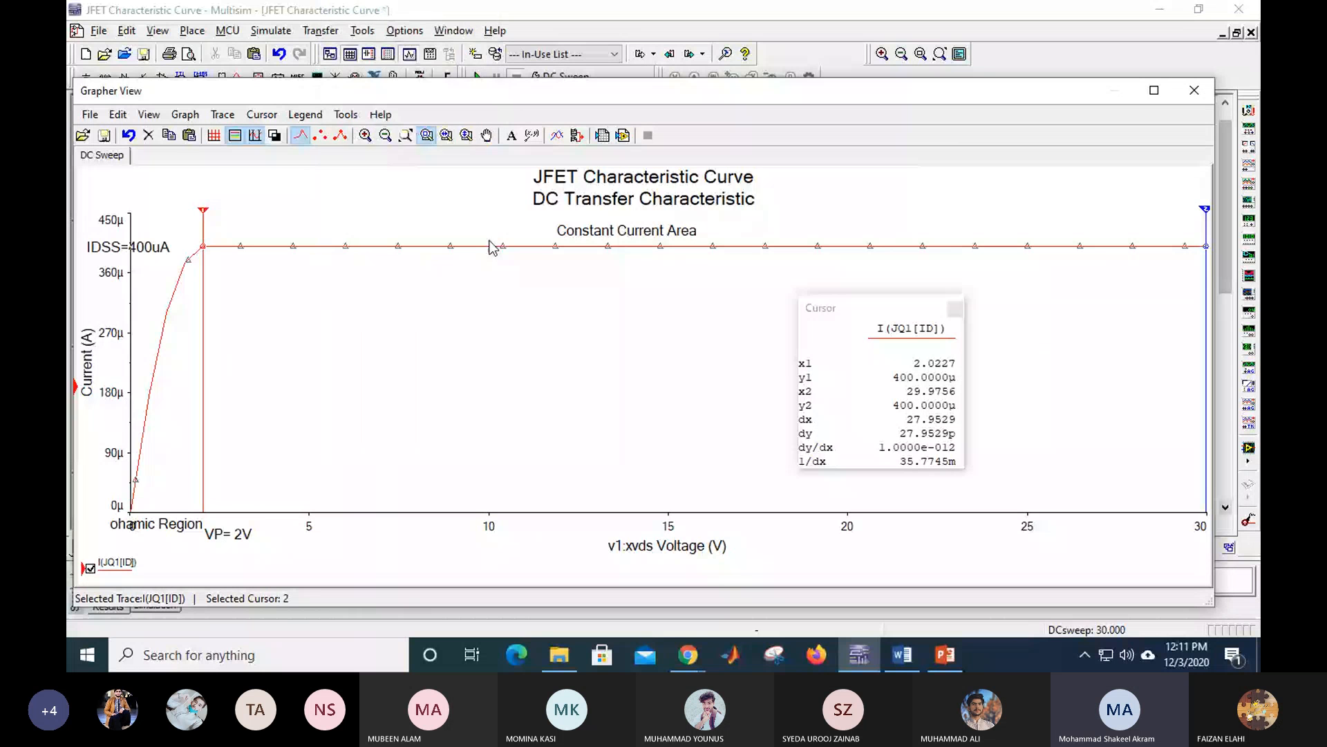
{"action": "left_click", "coordinate": [422, 300]}
{"action": "type", "text": "VGS"}
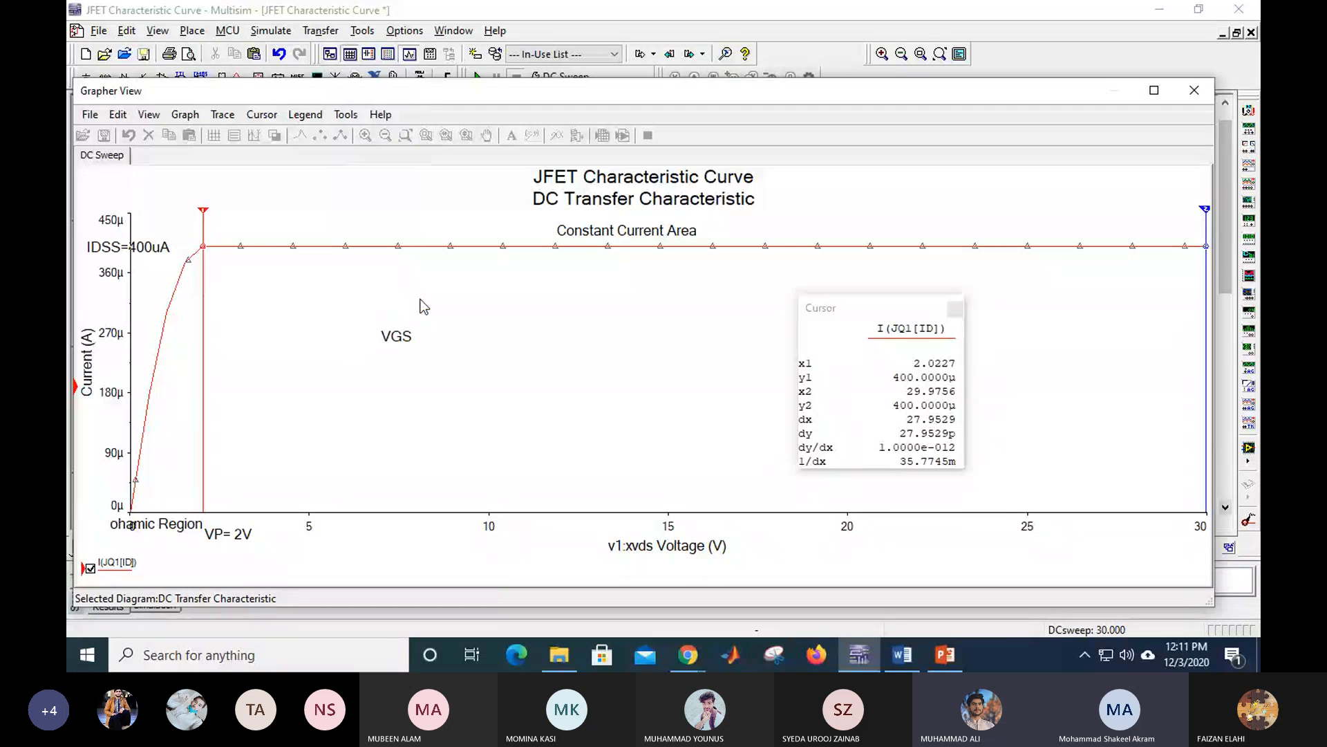
{"action": "type", "text": "(off)=-VP="}
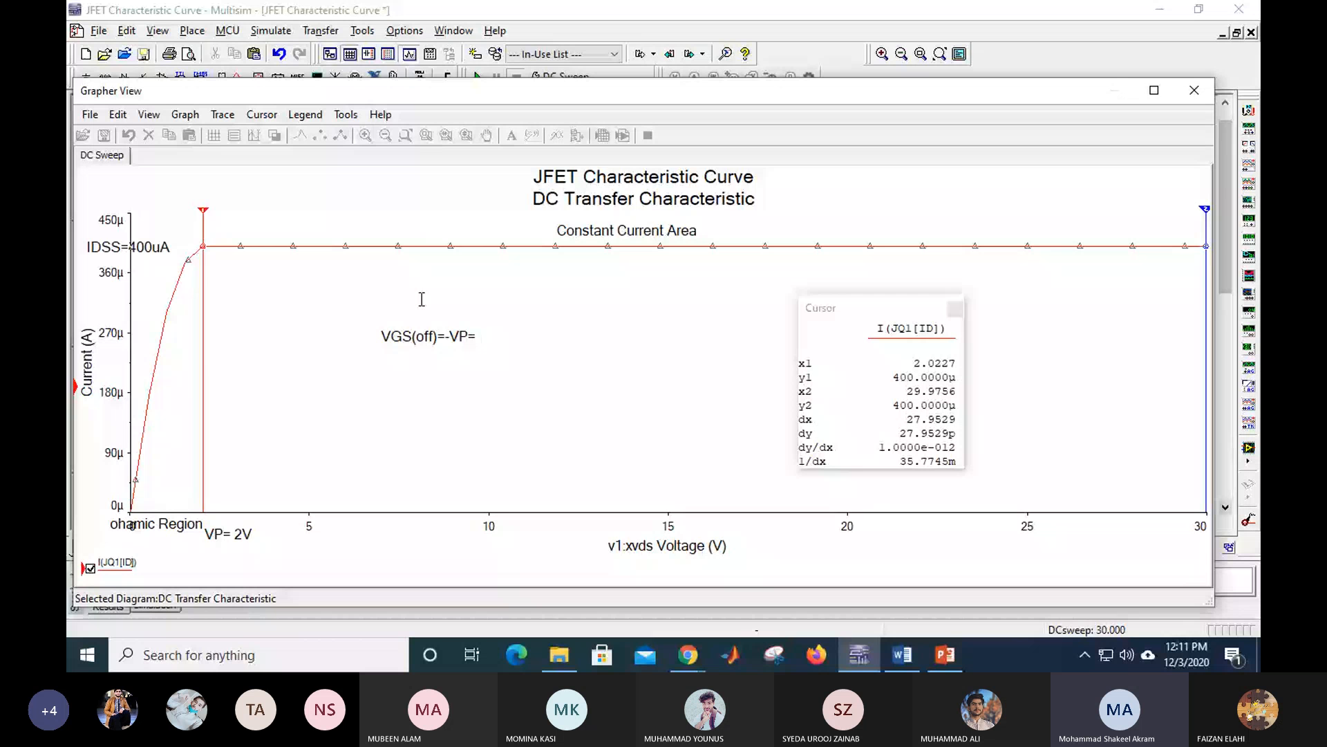
{"action": "type", "text": "-2V"}
{"action": "mouse_move", "coordinate": [426, 341]}
{"action": "left_mouse_down"}
{"action": "mouse_move", "coordinate": [913, 504]}
{"action": "mouse_move", "coordinate": [1093, 531]}
{"action": "left_mouse_up"}
{"action": "left_click", "coordinate": [973, 533]}
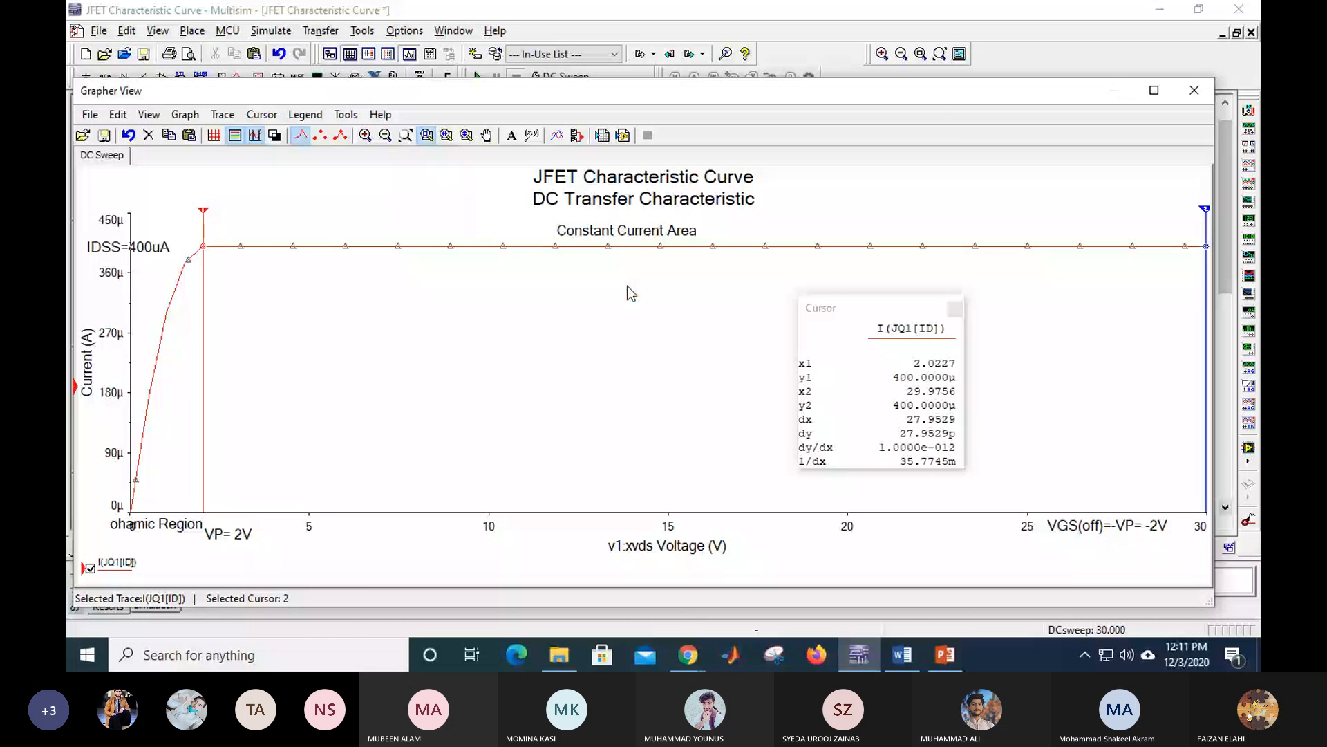
Step: Switch the graph to a black background and back to white
{"action": "left_click", "coordinate": [275, 136]}
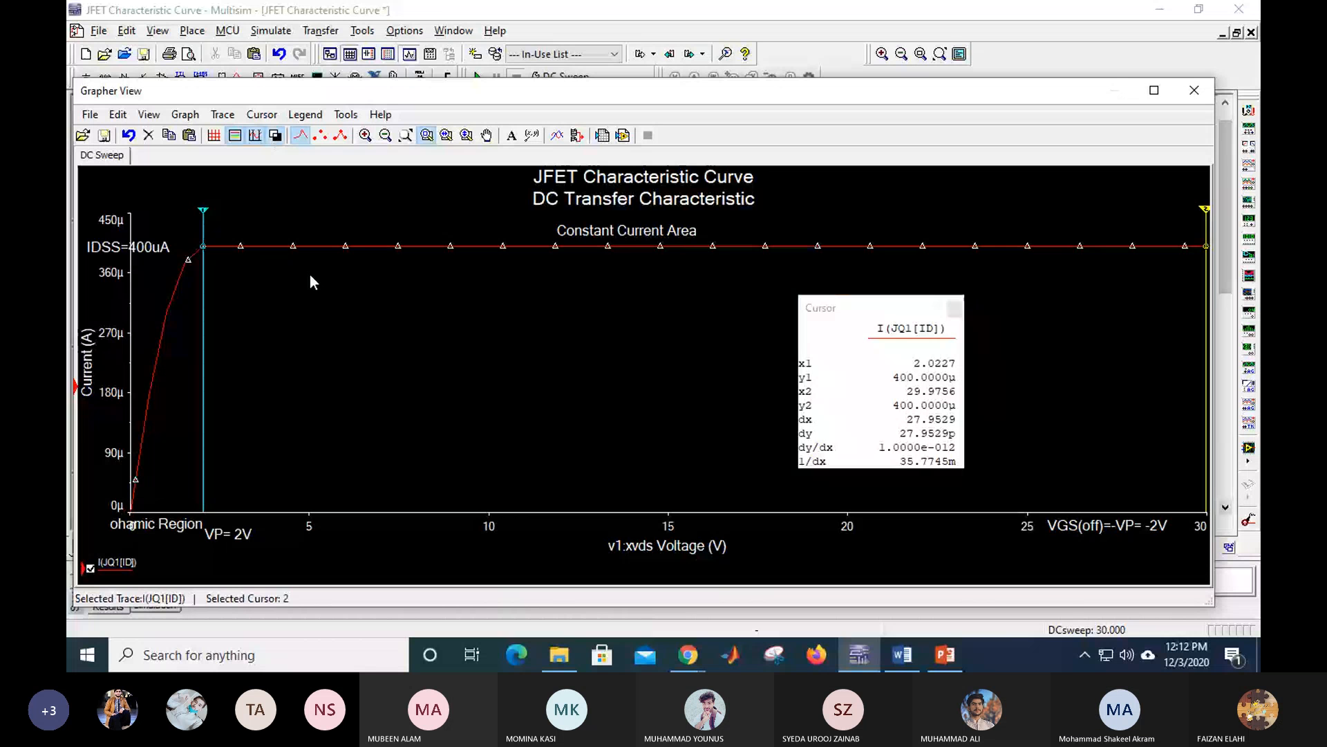
{"action": "left_click", "coordinate": [275, 135]}
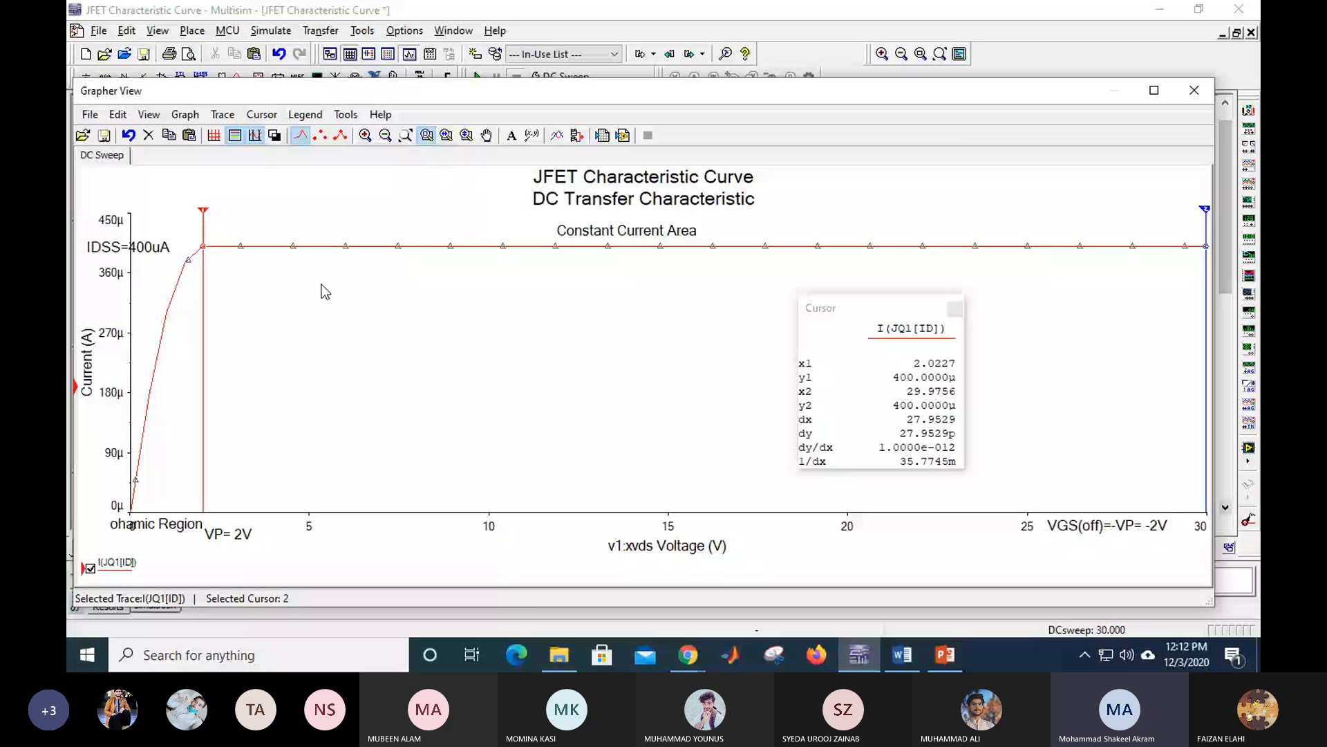
Step: Print the graph to PDF with the Foxit Reader PDF Printer, saving it on the Desktop as Grapher View
{"action": "left_click", "coordinate": [90, 114]}
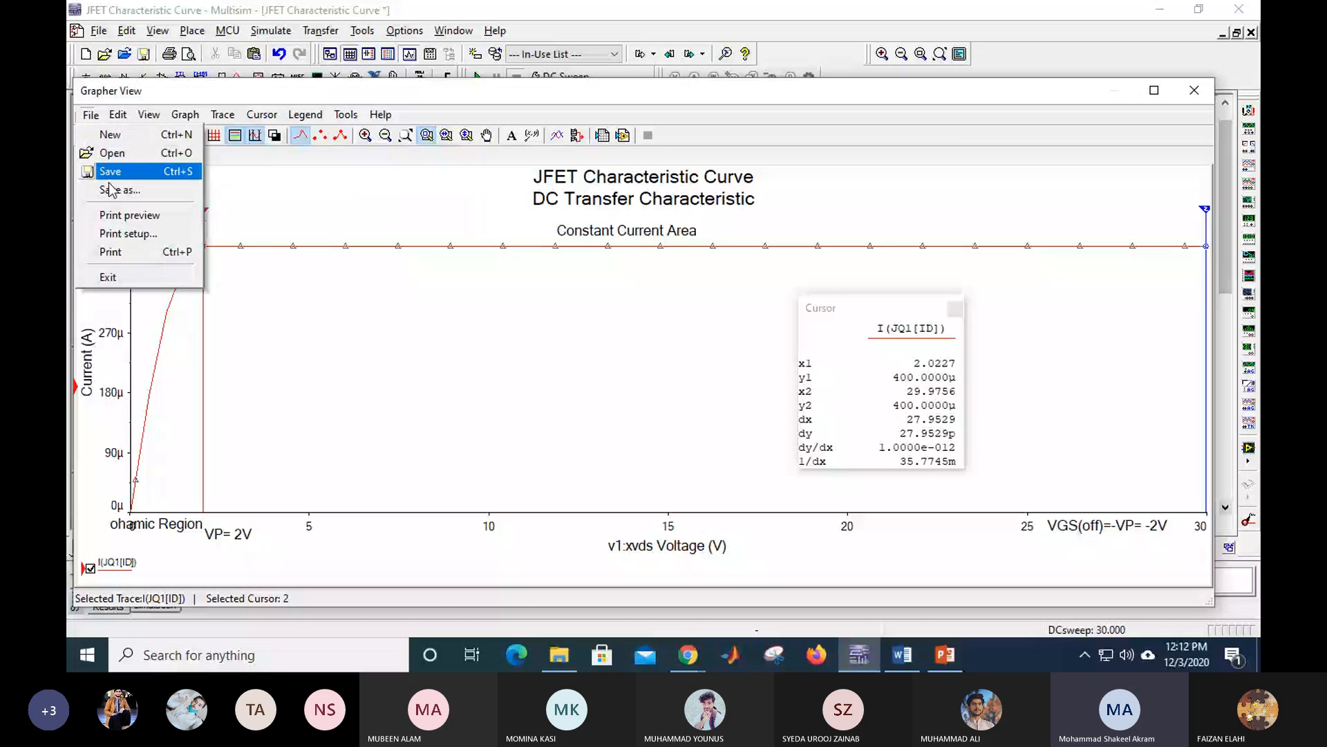
{"action": "left_click", "coordinate": [121, 256]}
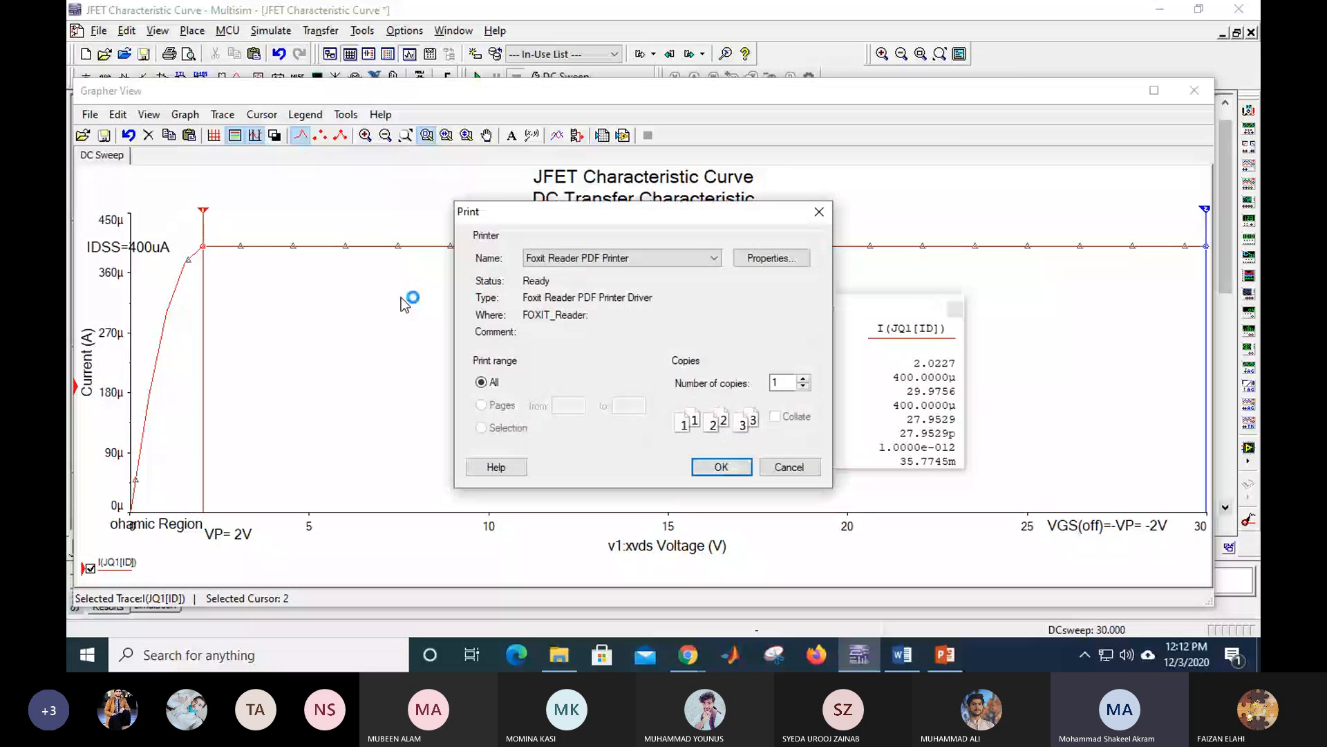
{"action": "left_click", "coordinate": [605, 259]}
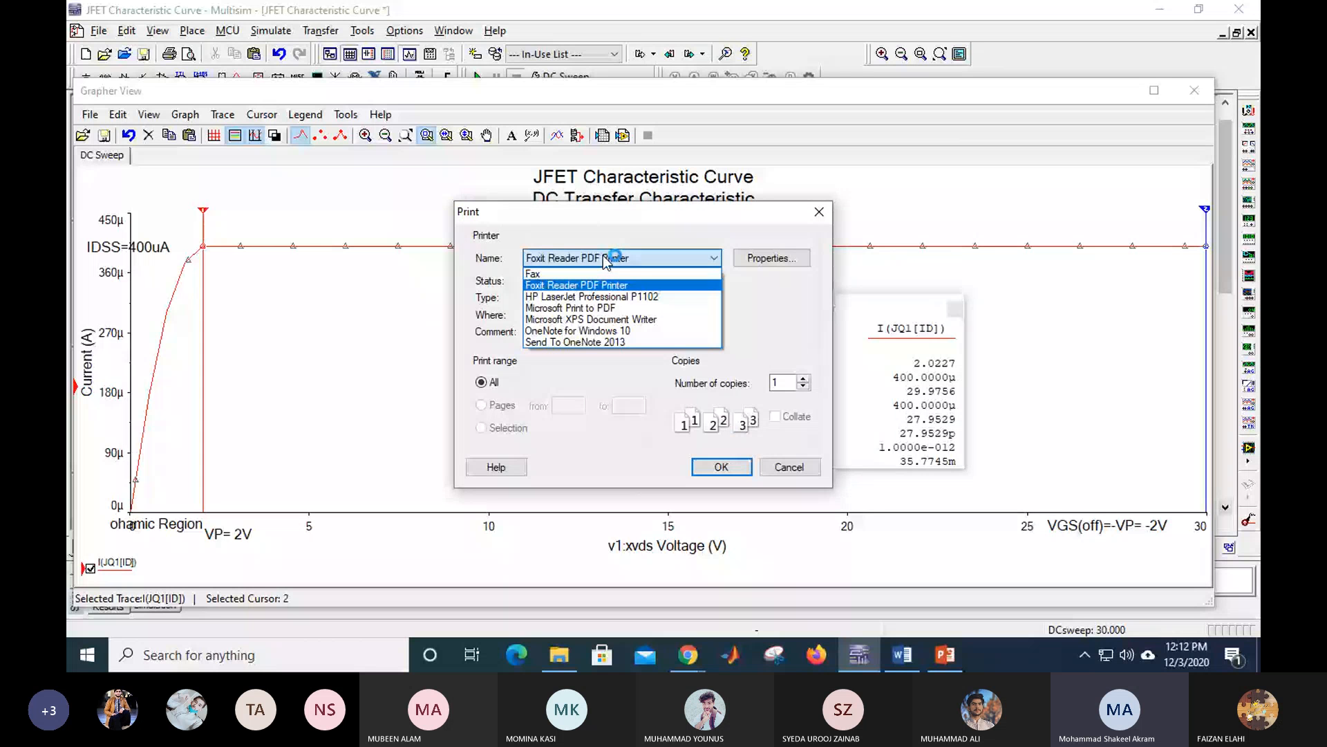
{"action": "left_click", "coordinate": [585, 289]}
{"action": "left_click", "coordinate": [712, 467]}
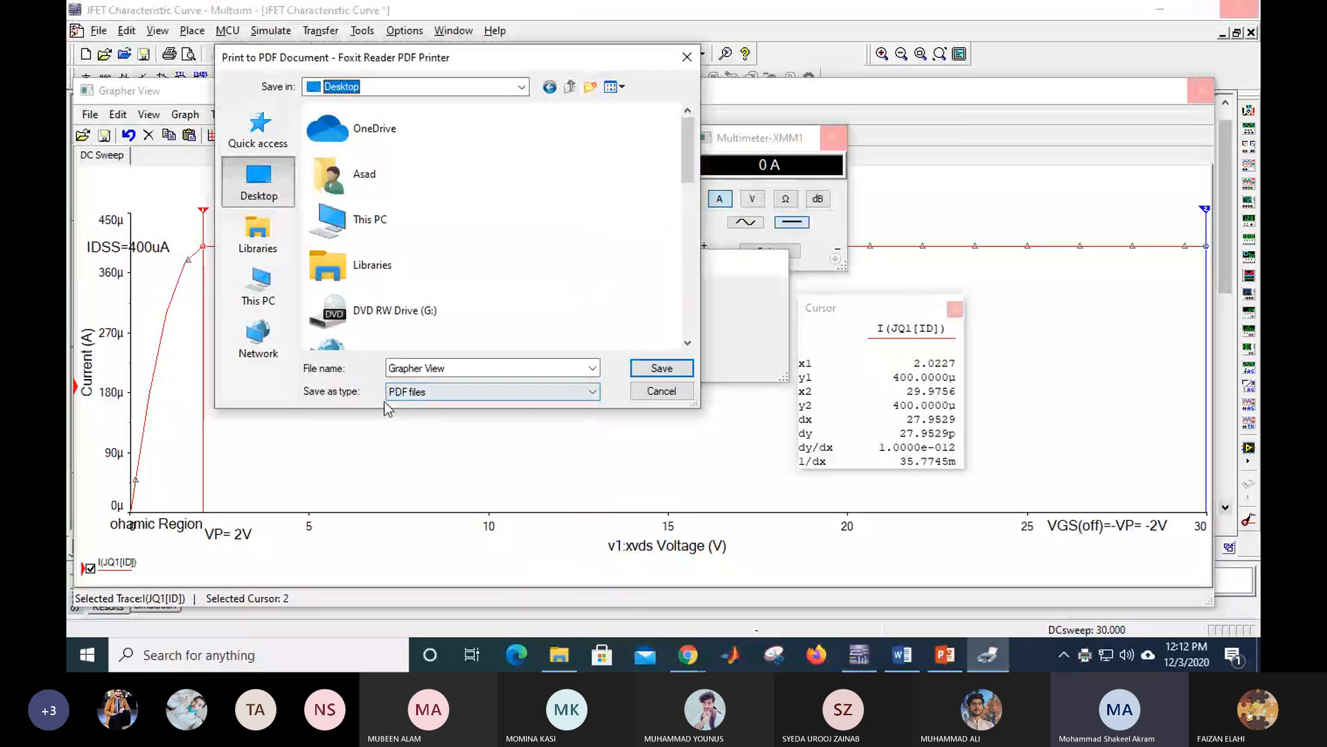
{"action": "left_click", "coordinate": [650, 368]}
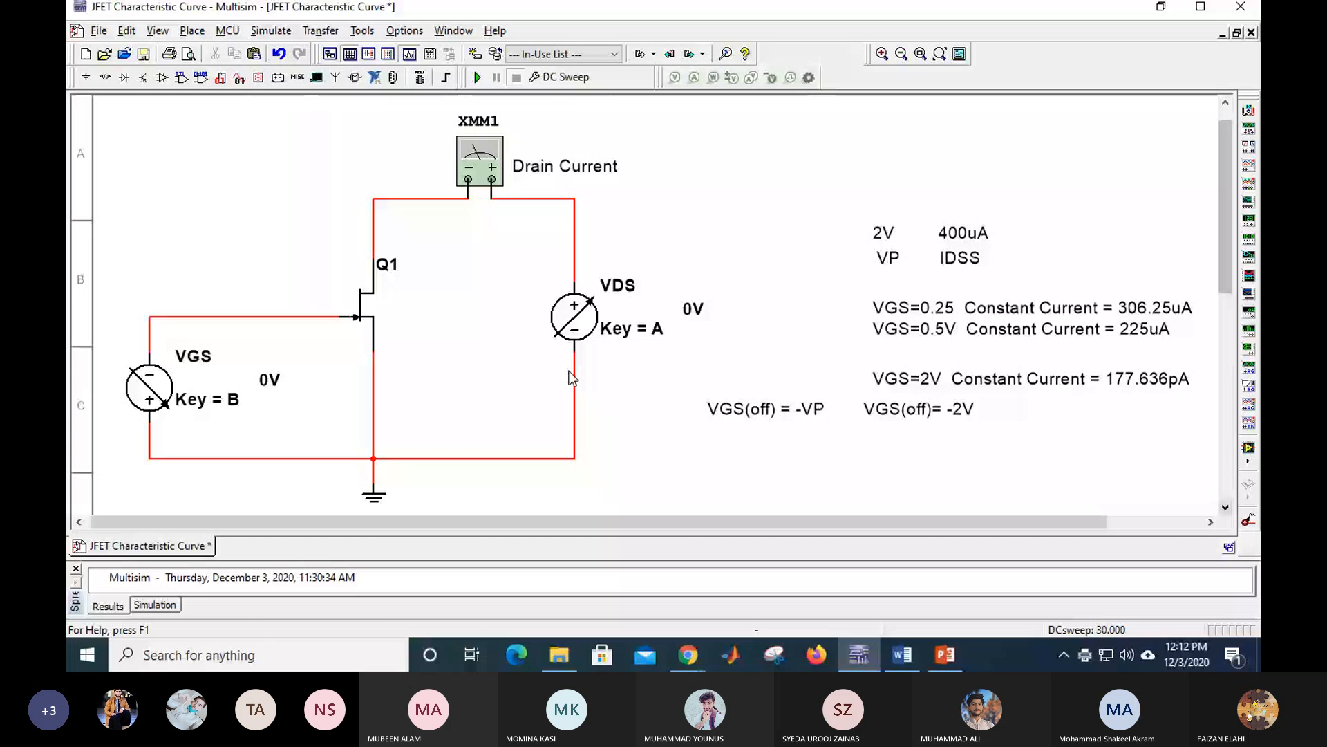
Step: Collapse the Discussion board notice, examine the printed graph in Foxit Reader, and switch back to Multisim
{"action": "left_click", "coordinate": [1258, 665]}
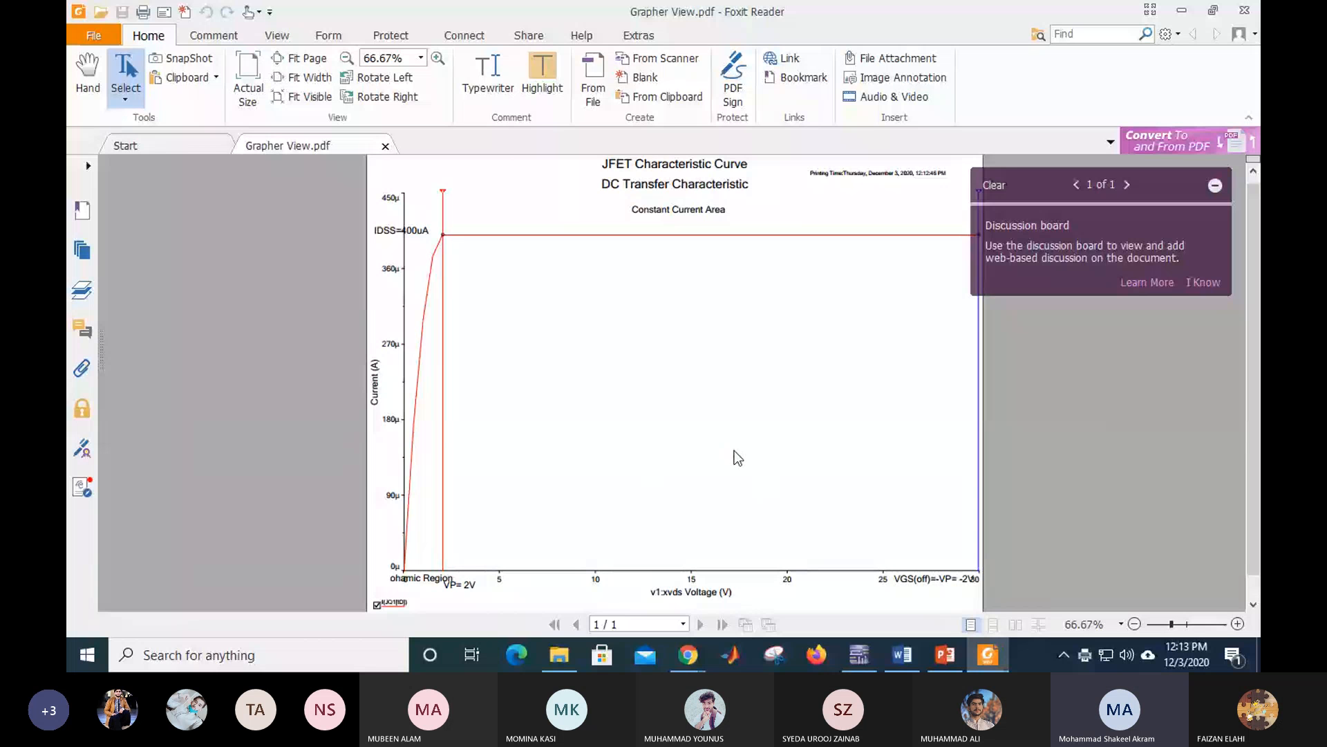
{"action": "left_click", "coordinate": [1216, 189]}
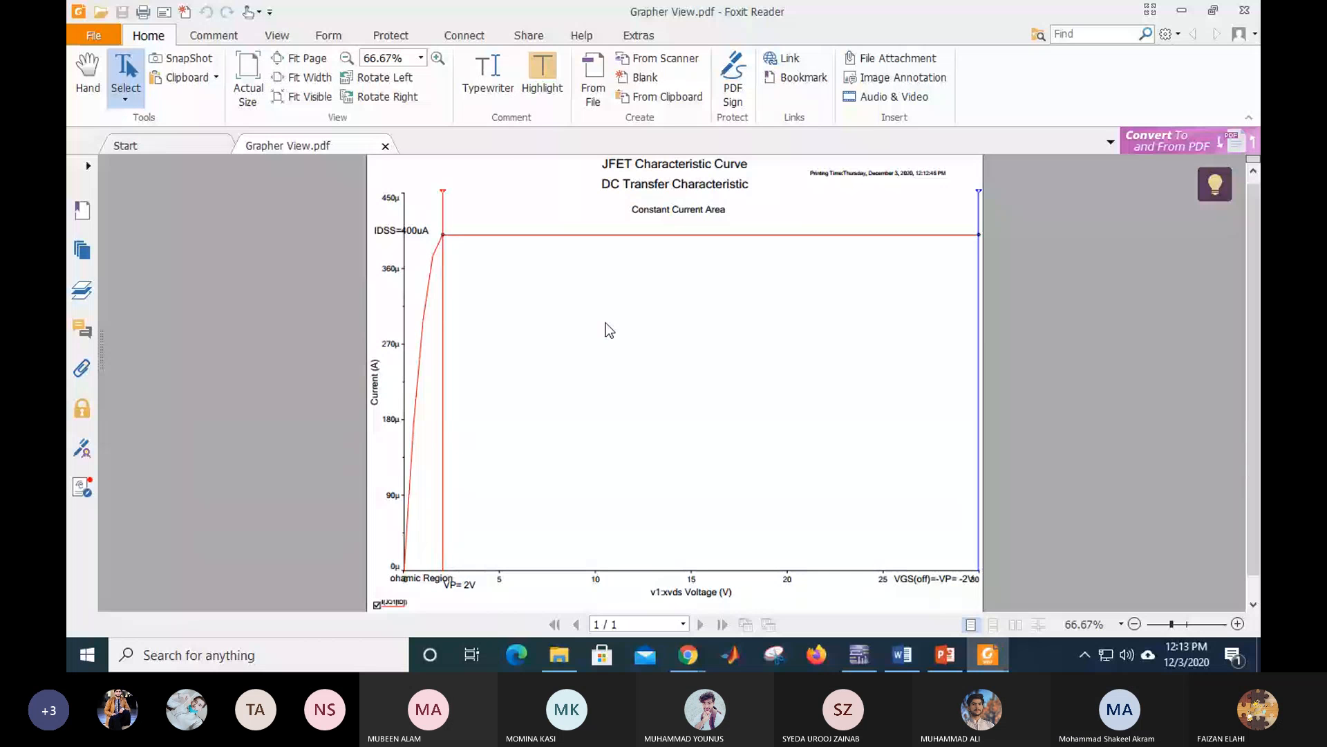
{"action": "left_click", "coordinate": [859, 654]}
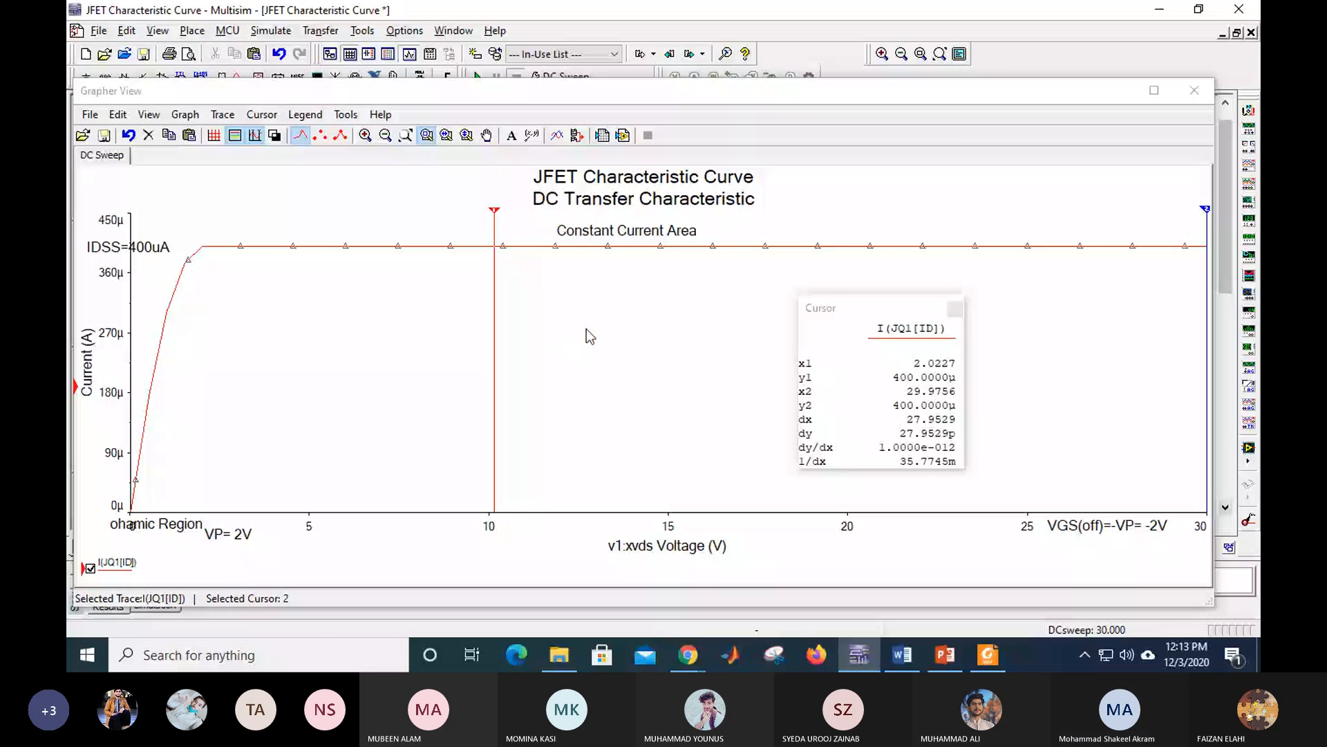
Step: Return cursor 1 to about 2.07 V and set the voltage axis maximum to 6
{"action": "left_click_drag", "start_coordinate": [494, 210], "coordinate": [205, 209]}
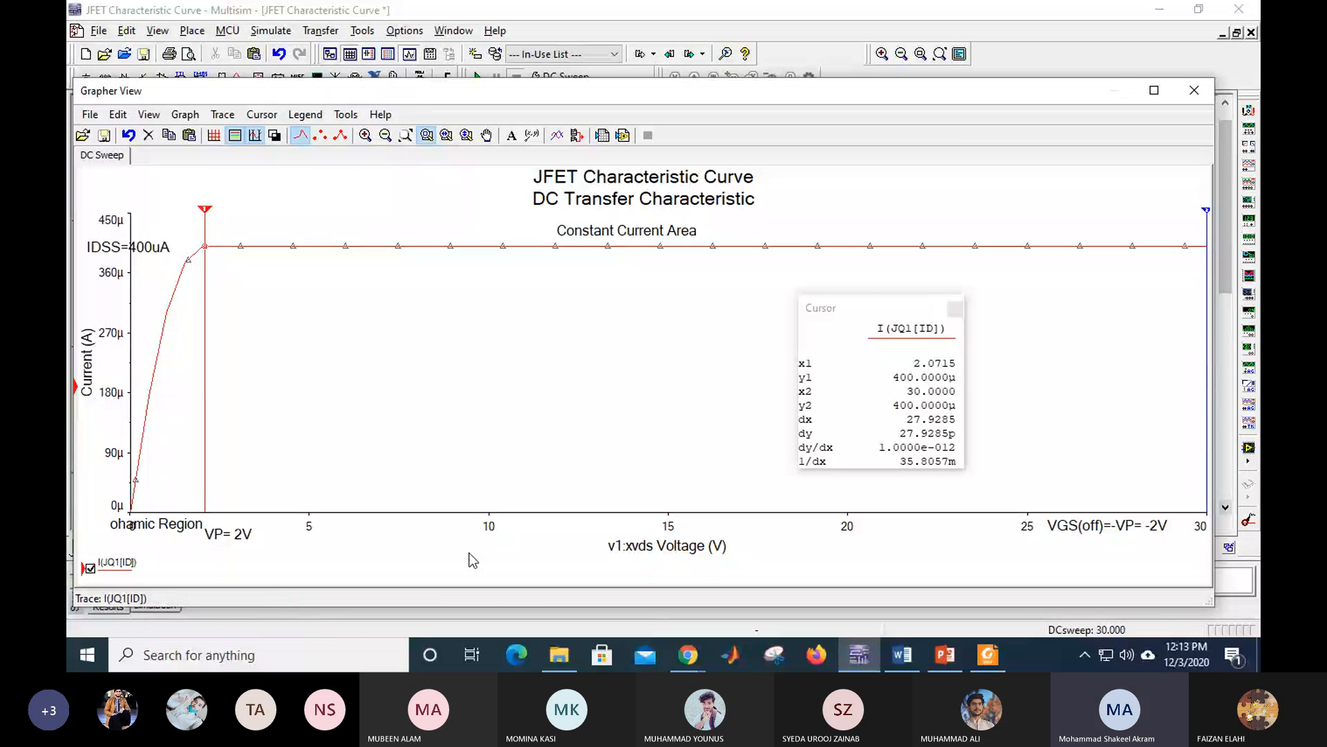
{"action": "right_click", "coordinate": [443, 524]}
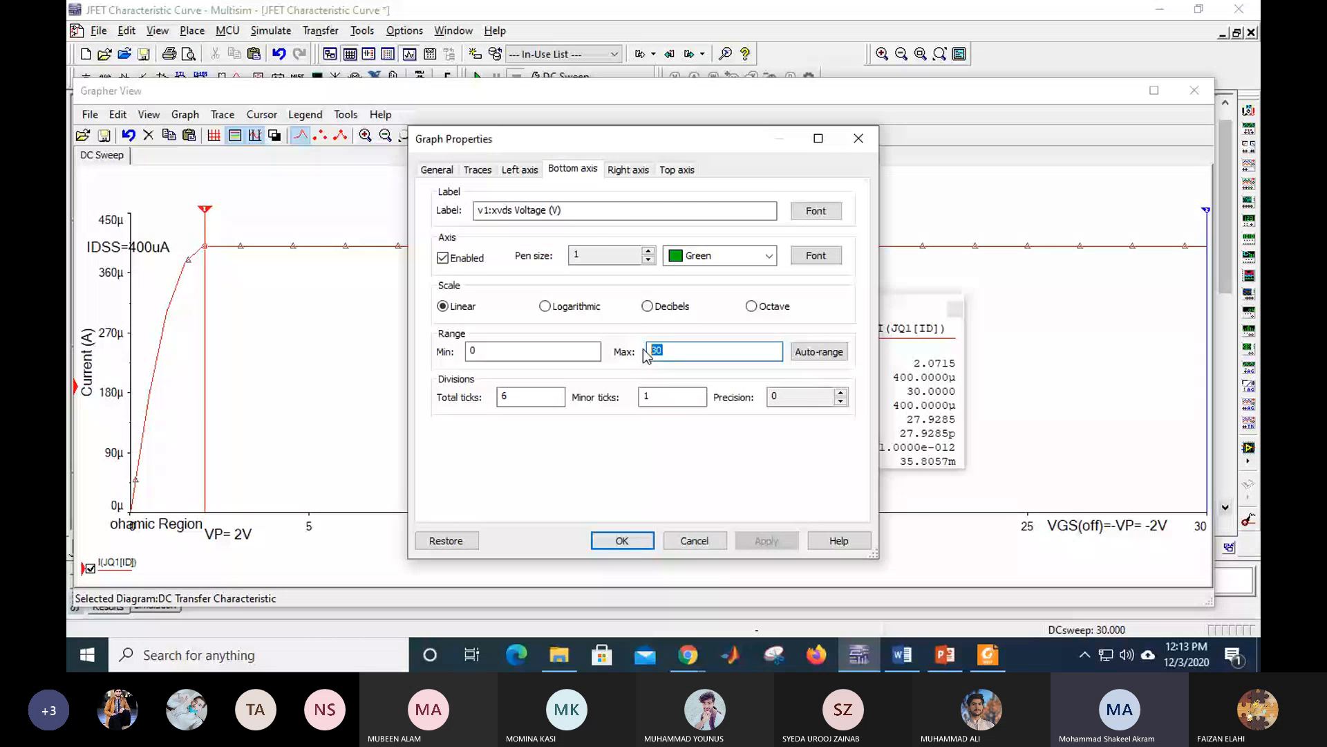
{"action": "type", "text": "6"}
{"action": "key", "text": "Return"}
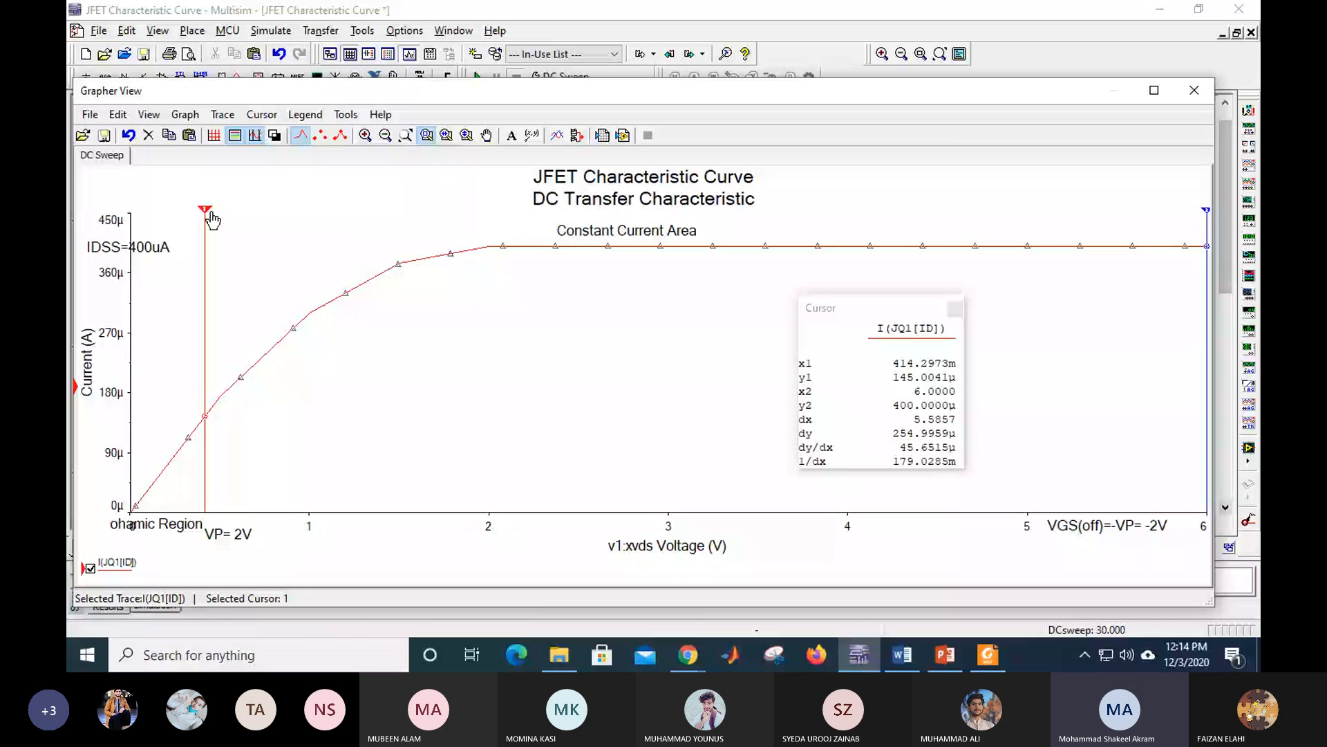
Step: Move cursor 1 along the rising part of the curve to the knee at about 2 V
{"action": "left_click_drag", "start_coordinate": [212, 220], "coordinate": [311, 245]}
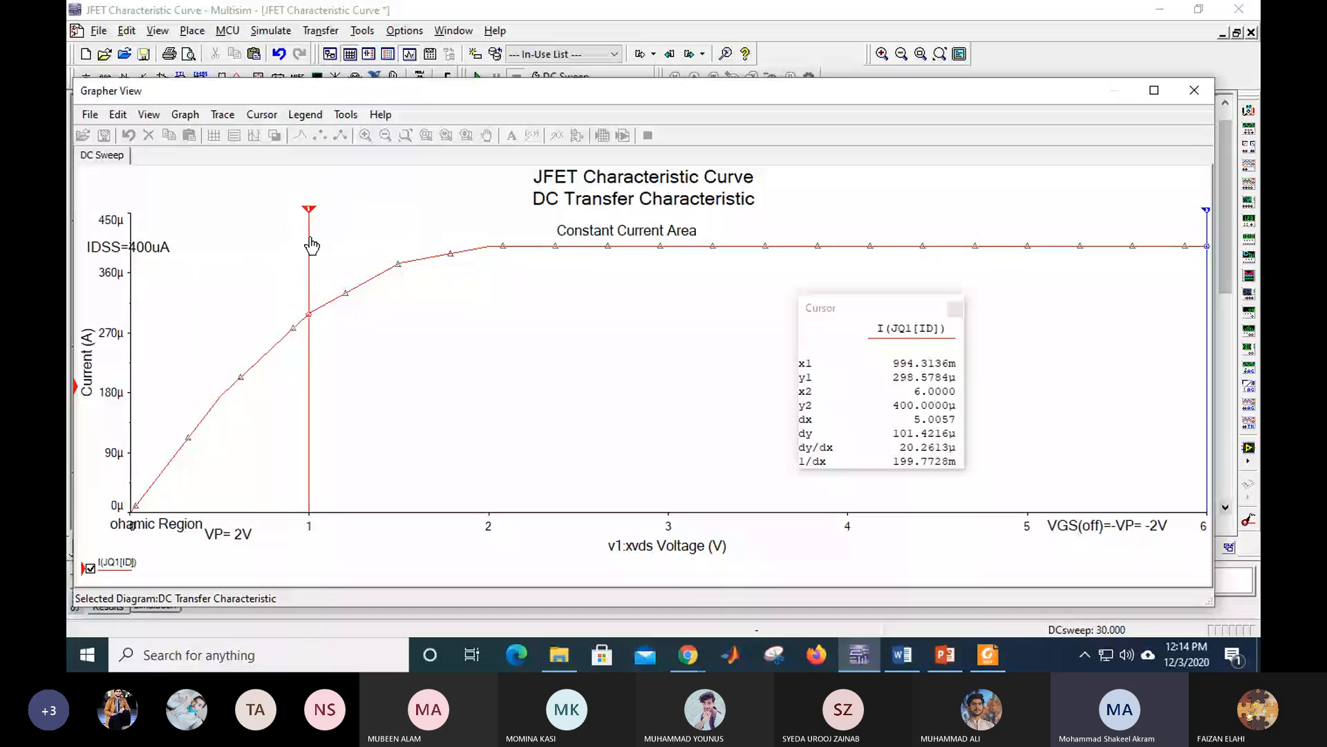
{"action": "left_click_drag", "start_coordinate": [311, 245], "coordinate": [382, 254]}
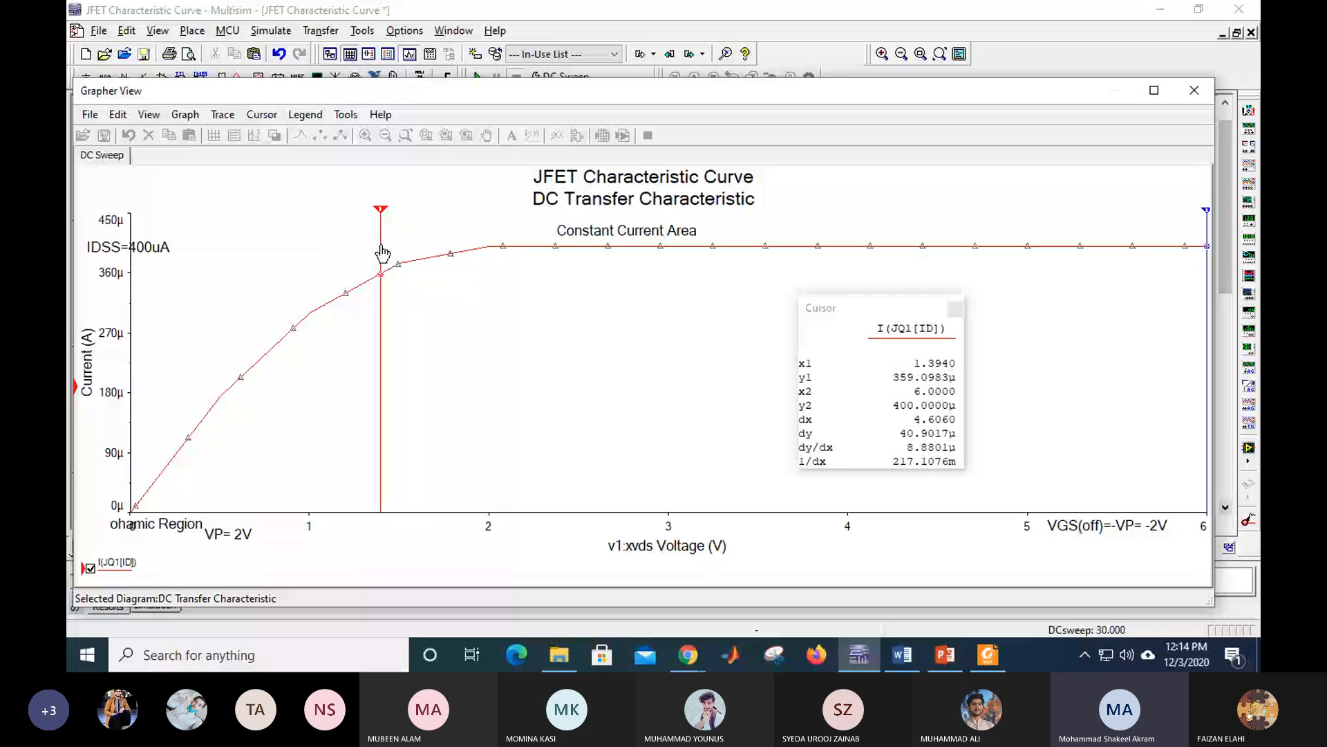
{"action": "left_click_drag", "start_coordinate": [383, 255], "coordinate": [484, 257]}
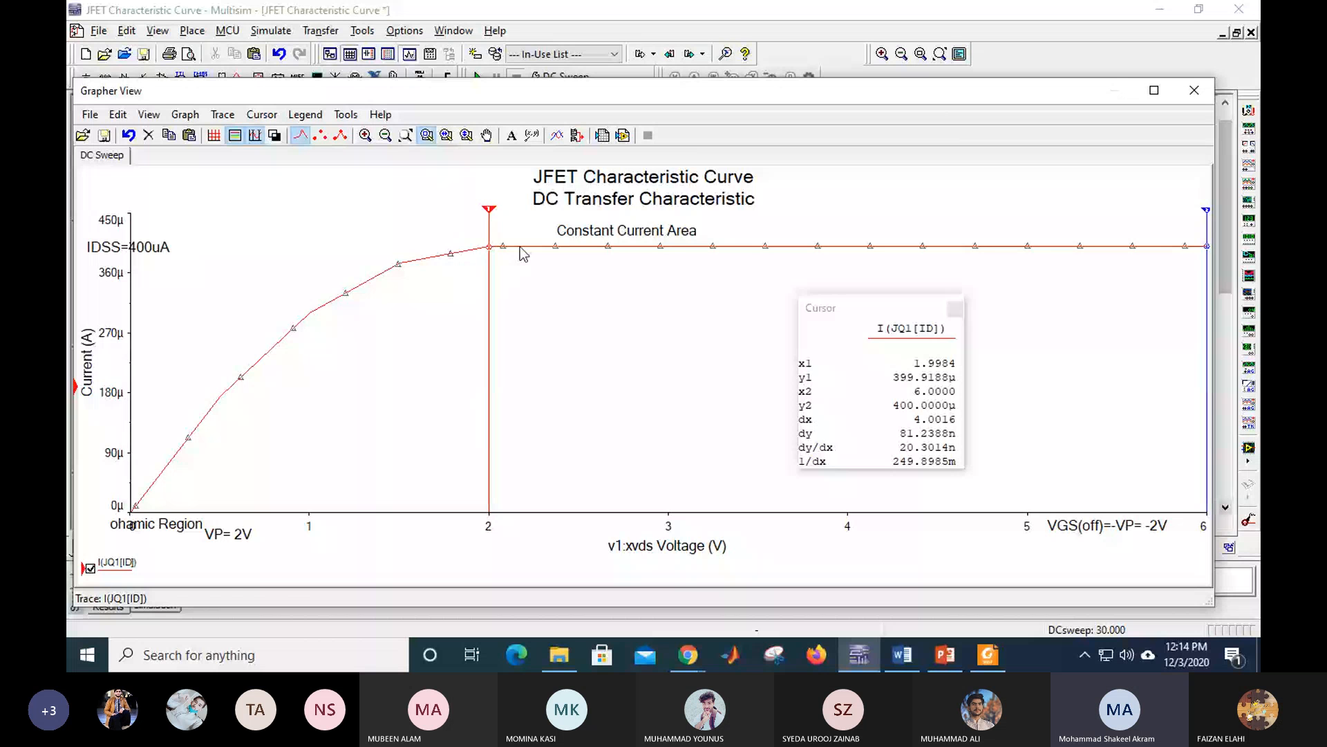
Step: Move the "IDSS=400uA" label just inside the current axis and the "VP= 2V" label below the 2 V mark
{"action": "left_click_drag", "start_coordinate": [127, 249], "coordinate": [178, 247]}
{"action": "left_click", "coordinate": [184, 273]}
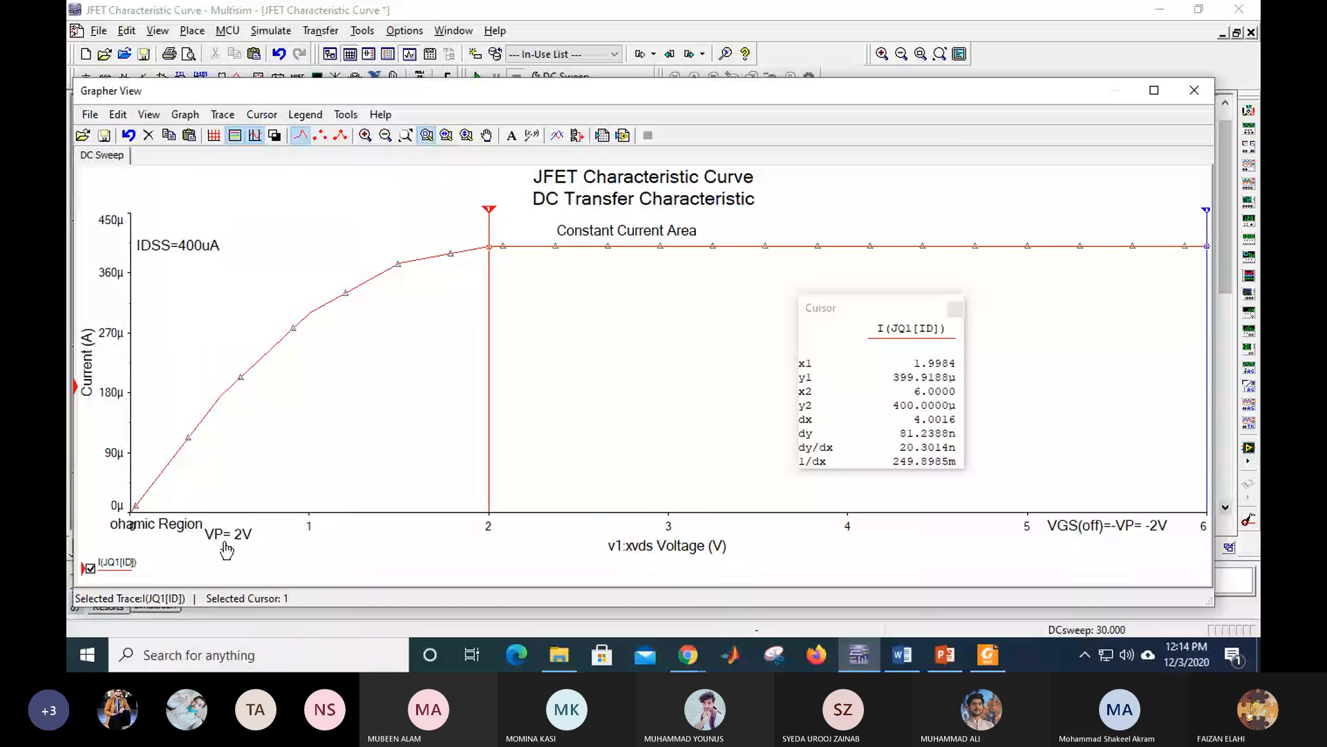
{"action": "left_click_drag", "start_coordinate": [227, 551], "coordinate": [488, 557]}
{"action": "left_click", "coordinate": [427, 568]}
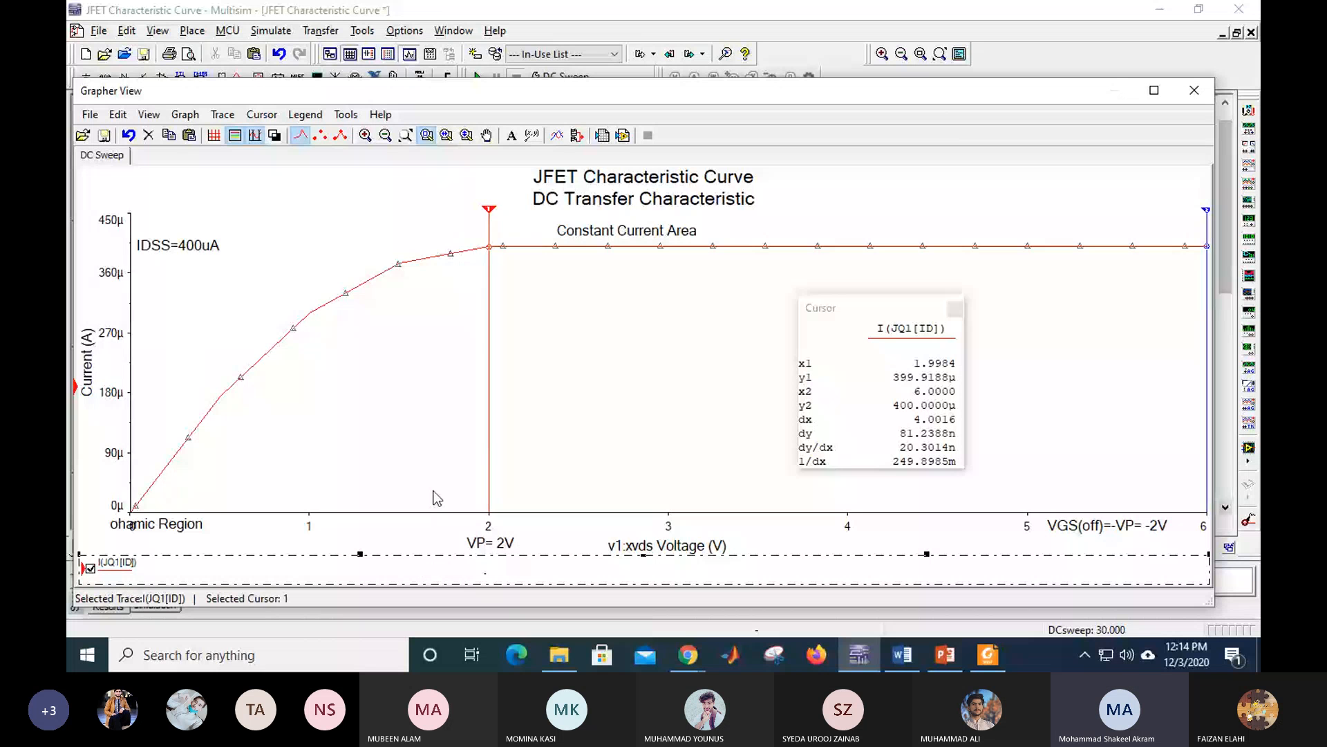
Step: Place the "ohamic Region" label under the rising curve and the "Constant Current Area" label under the flat part
{"action": "left_click_drag", "start_coordinate": [176, 524], "coordinate": [371, 398]}
{"action": "left_click", "coordinate": [648, 236]}
{"action": "left_click_drag", "start_coordinate": [650, 235], "coordinate": [683, 405]}
{"action": "left_click", "coordinate": [668, 445]}
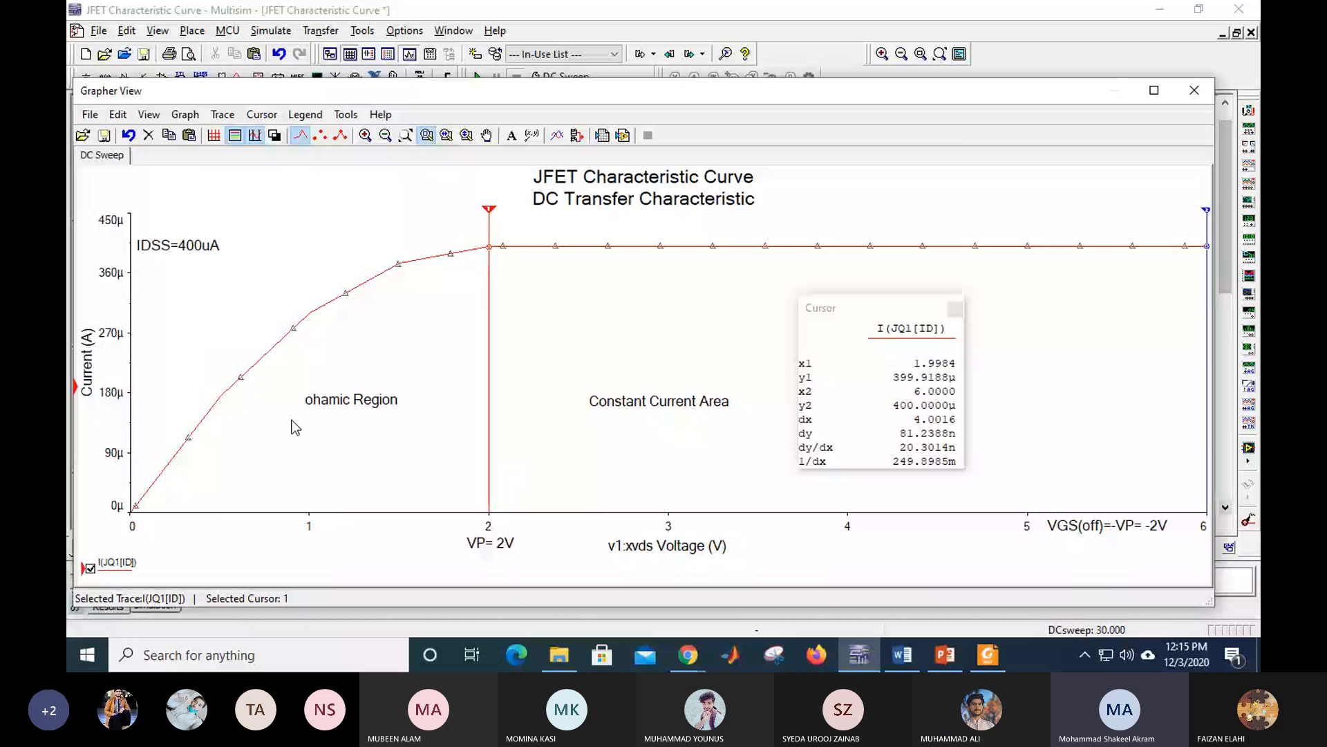
Step: Set the current axis maximum to 0.00040 and raise the "IDSS=400uA" label beside the axis's 400µ mark
{"action": "right_click", "coordinate": [111, 409]}
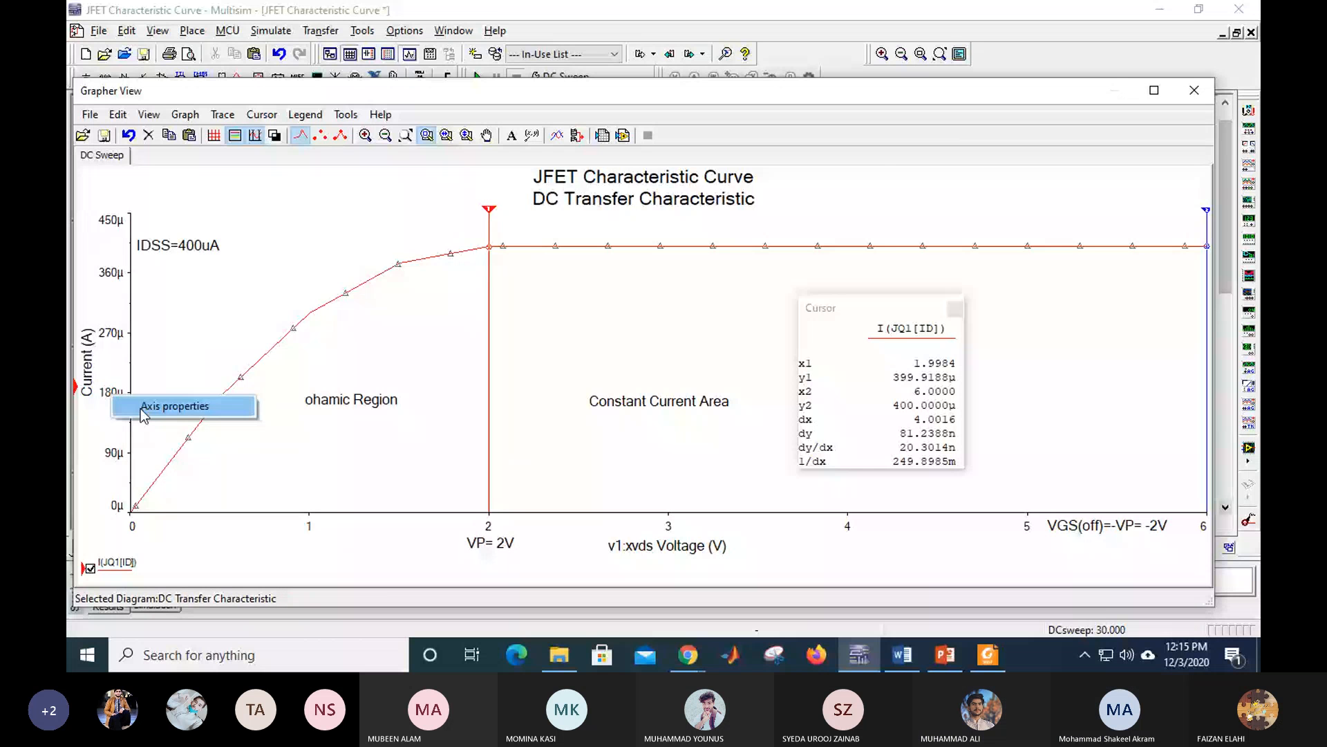
{"action": "left_click", "coordinate": [140, 409]}
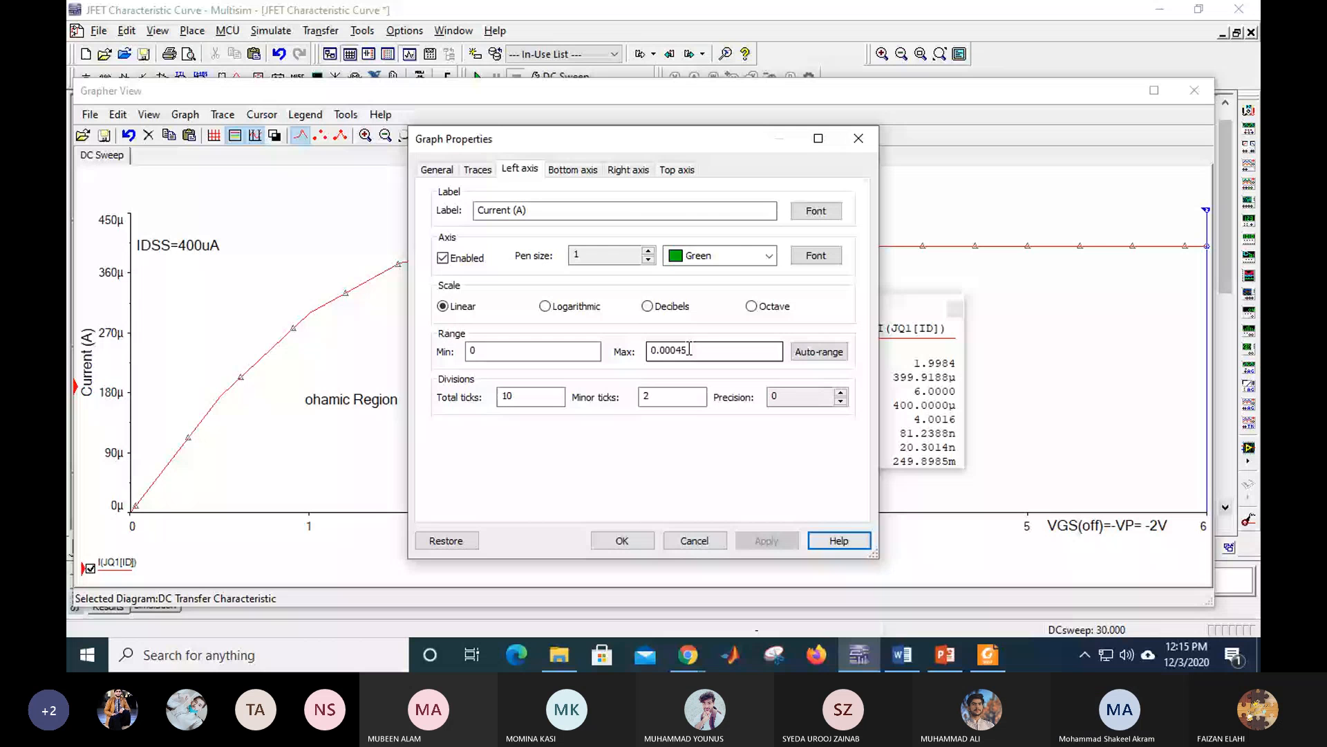
{"action": "key", "text": "BackSpace"}
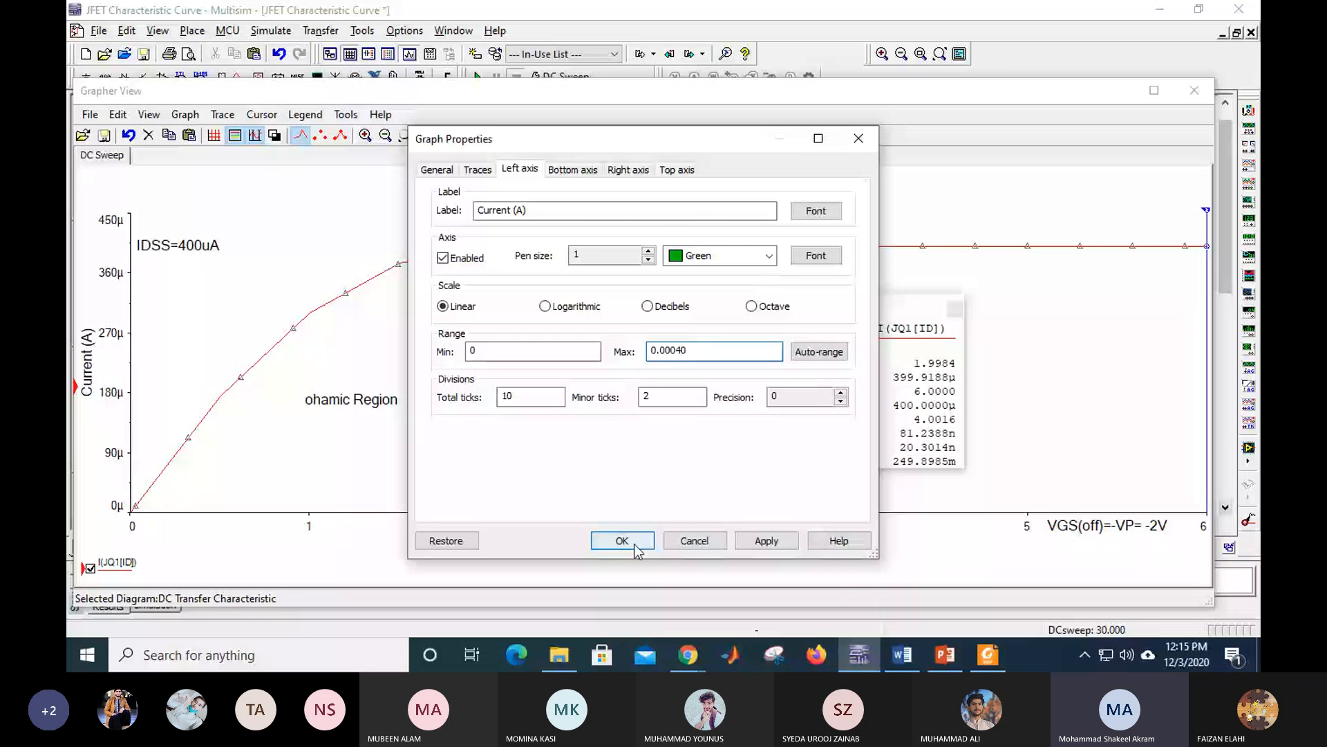
{"action": "left_click", "coordinate": [622, 540]}
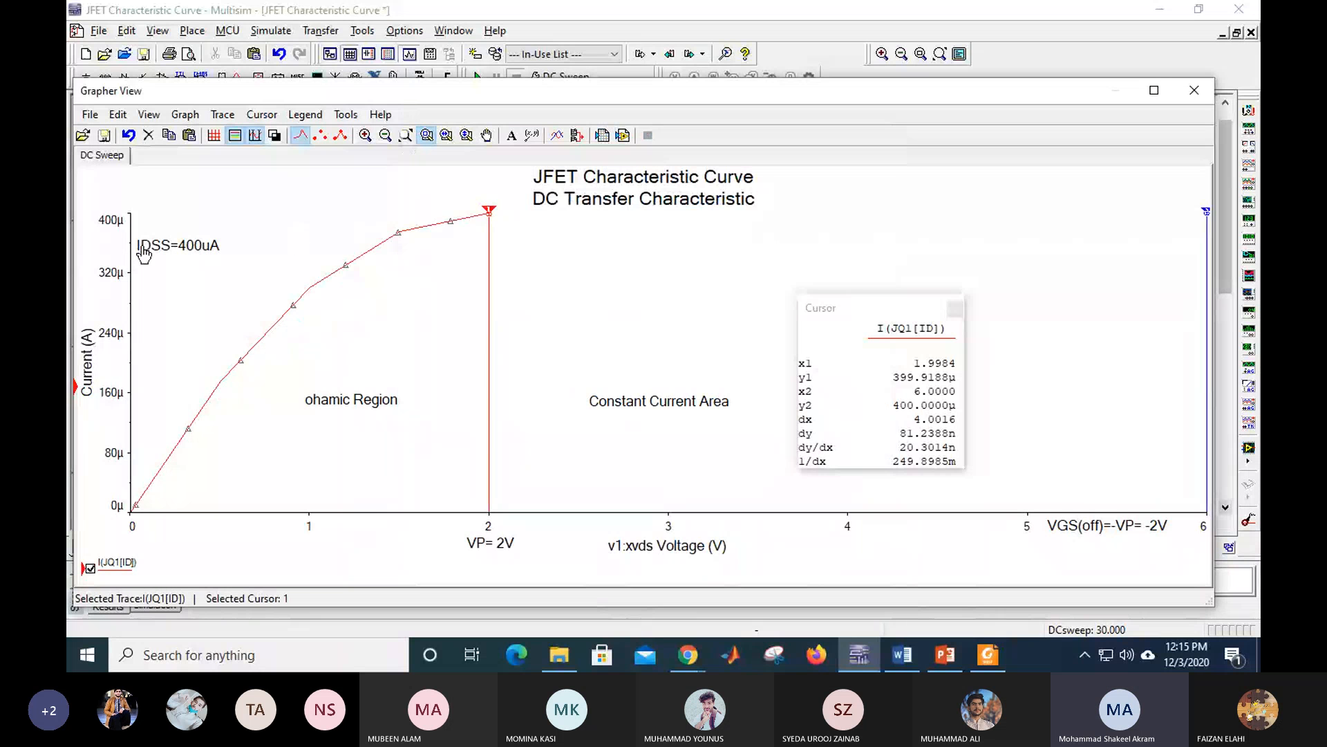
{"action": "left_click_drag", "start_coordinate": [158, 250], "coordinate": [158, 226]}
{"action": "left_click", "coordinate": [179, 272]}
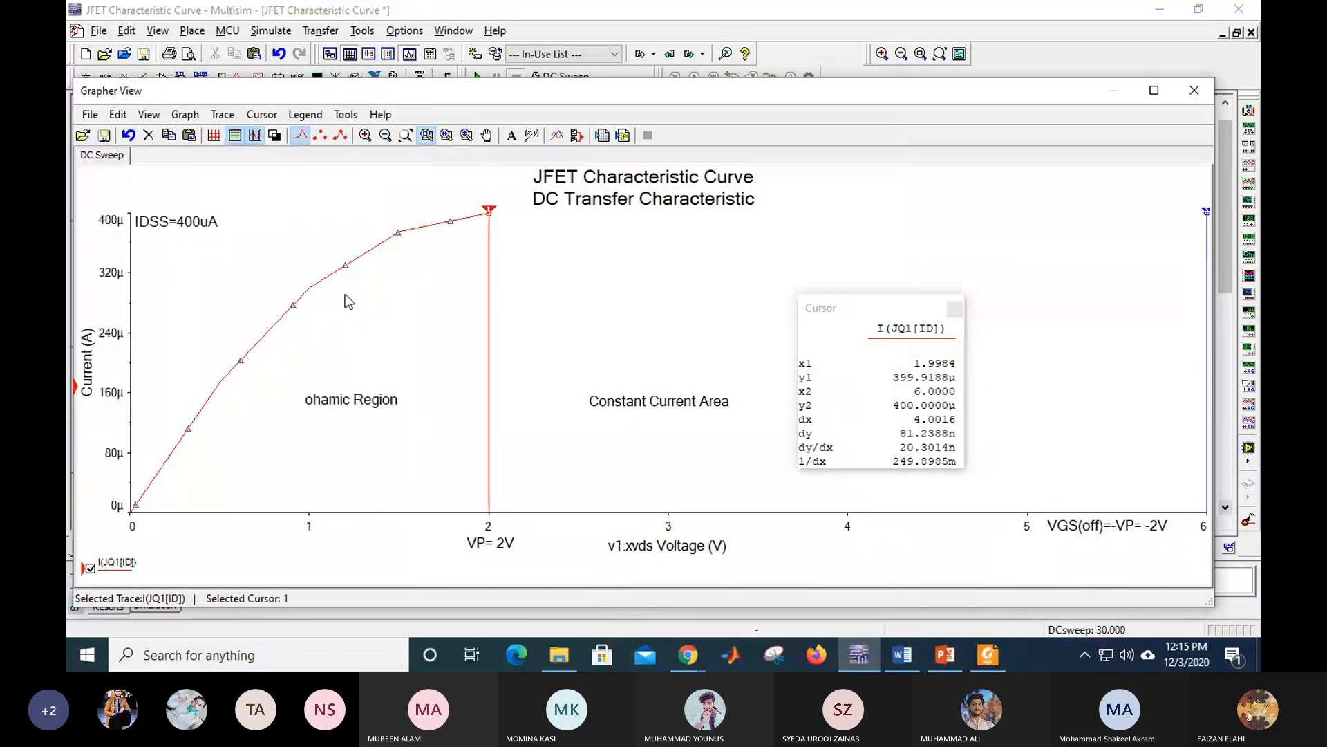
Step: Set the current axis maximum to 0.00045 and lower the "IDSS=400uA" label to the level of the curve's flat part
{"action": "right_click", "coordinate": [120, 324]}
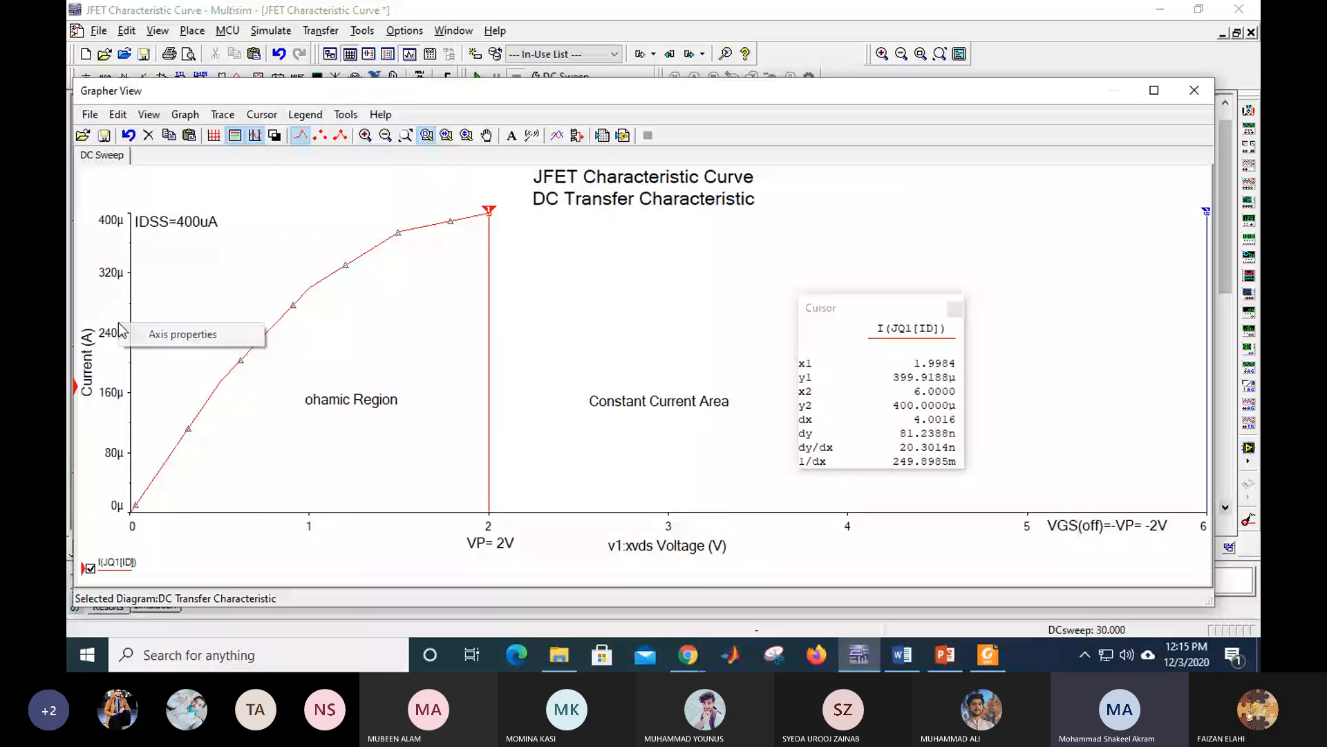
{"action": "left_click", "coordinate": [150, 331]}
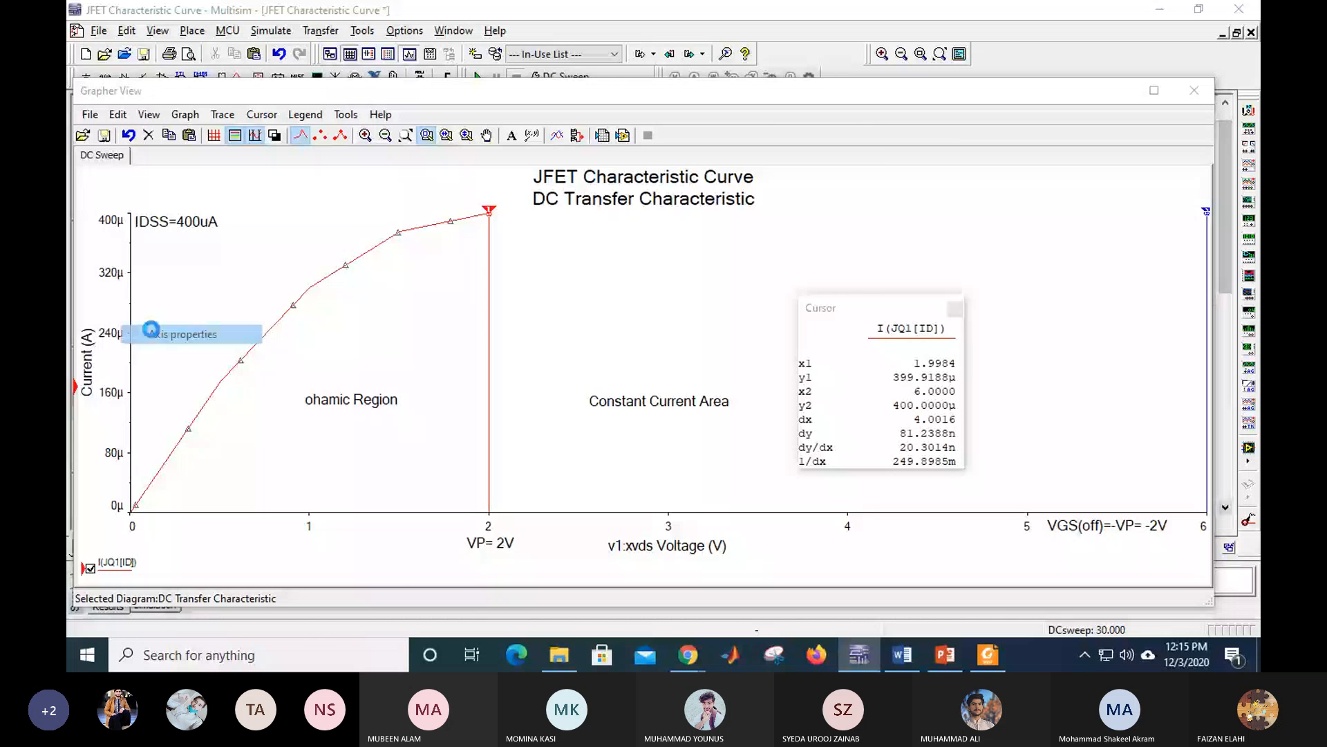
{"action": "left_click", "coordinate": [692, 351]}
{"action": "type", "text": "5"}
{"action": "key", "text": "Return"}
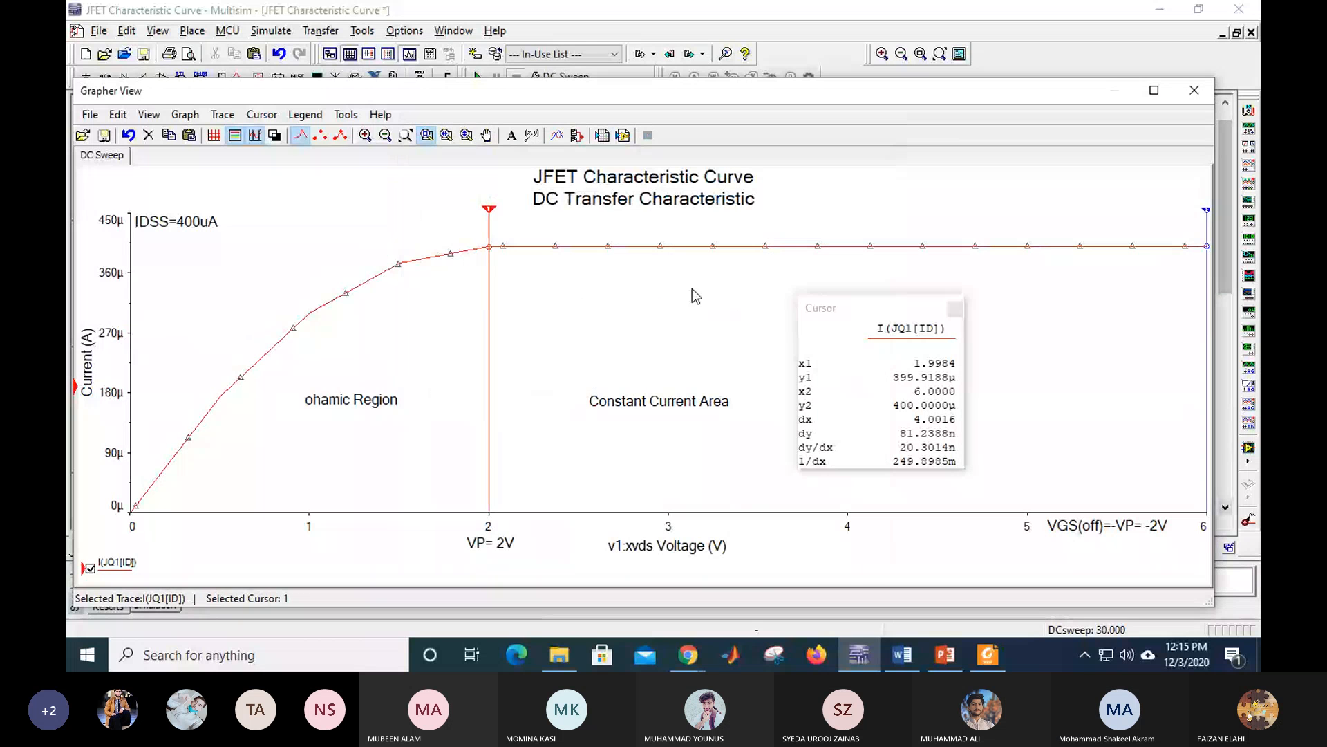
{"action": "left_click", "coordinate": [148, 228]}
{"action": "left_click_drag", "start_coordinate": [148, 240], "coordinate": [149, 260]}
{"action": "left_click", "coordinate": [251, 287]}
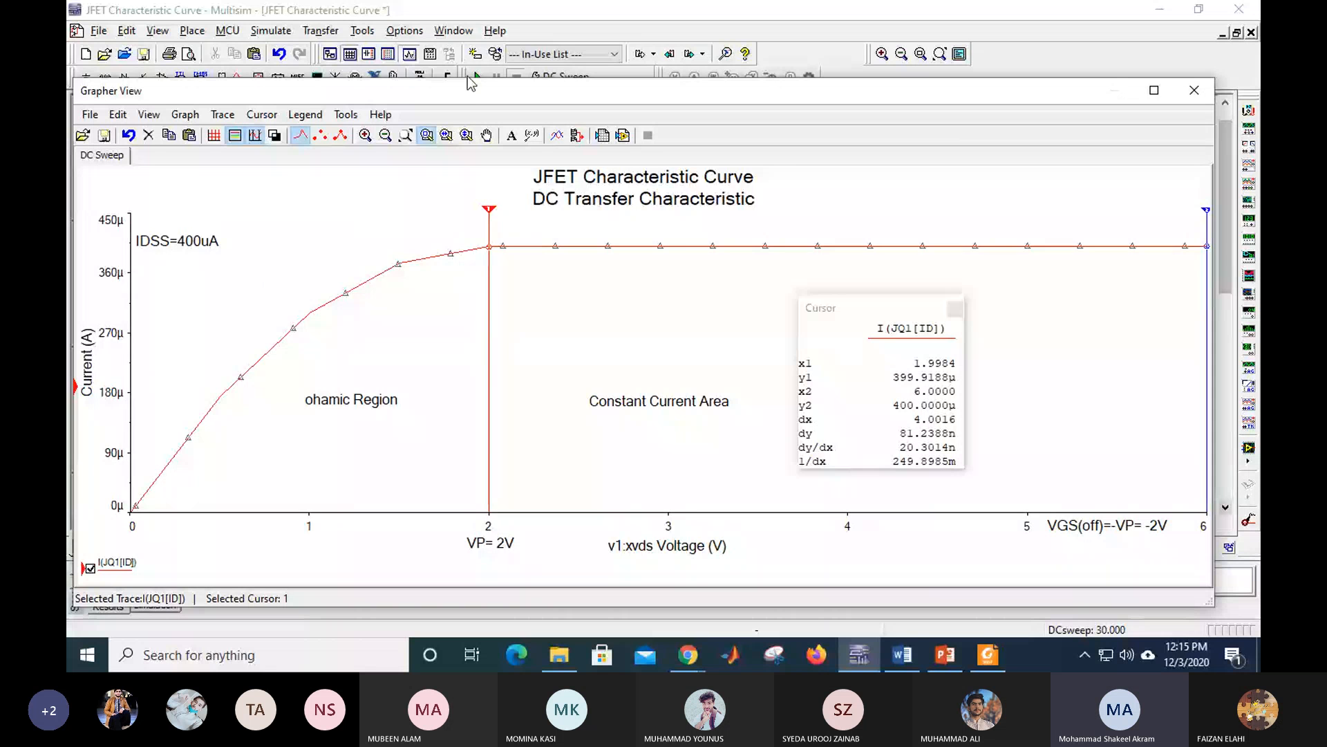
Step: Shift the Grapher window and cursor readout up, and change the vertical axis label to "Drain Current (A)"
{"action": "left_click_drag", "start_coordinate": [475, 78], "coordinate": [477, 28]}
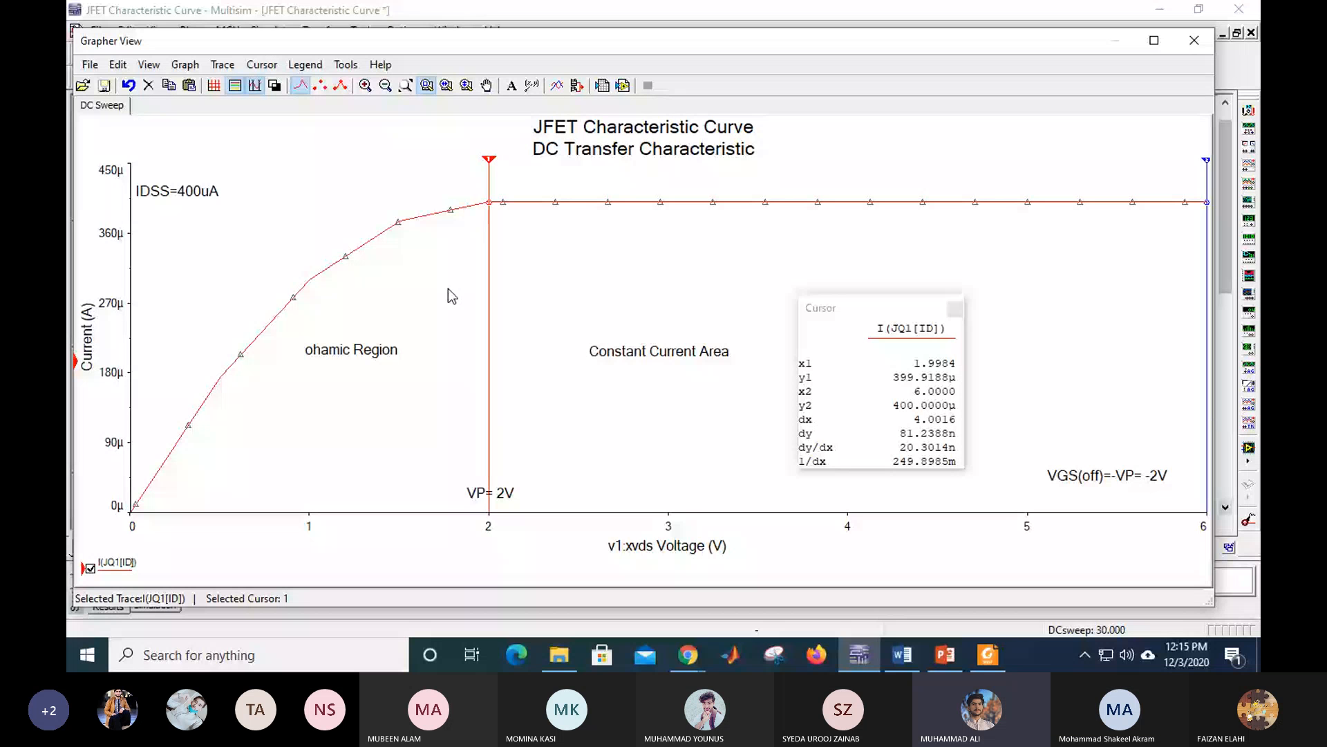
{"action": "left_click_drag", "start_coordinate": [882, 311], "coordinate": [877, 215]}
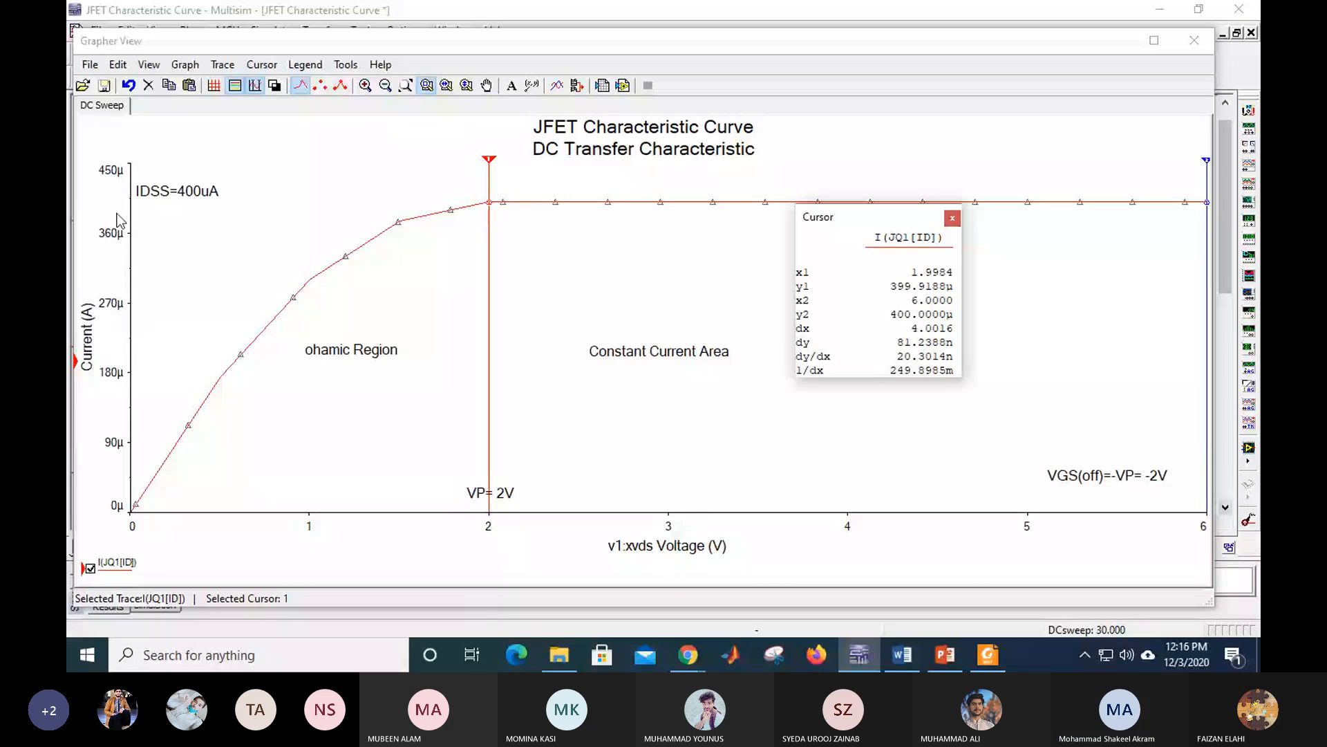
{"action": "right_click", "coordinate": [90, 358]}
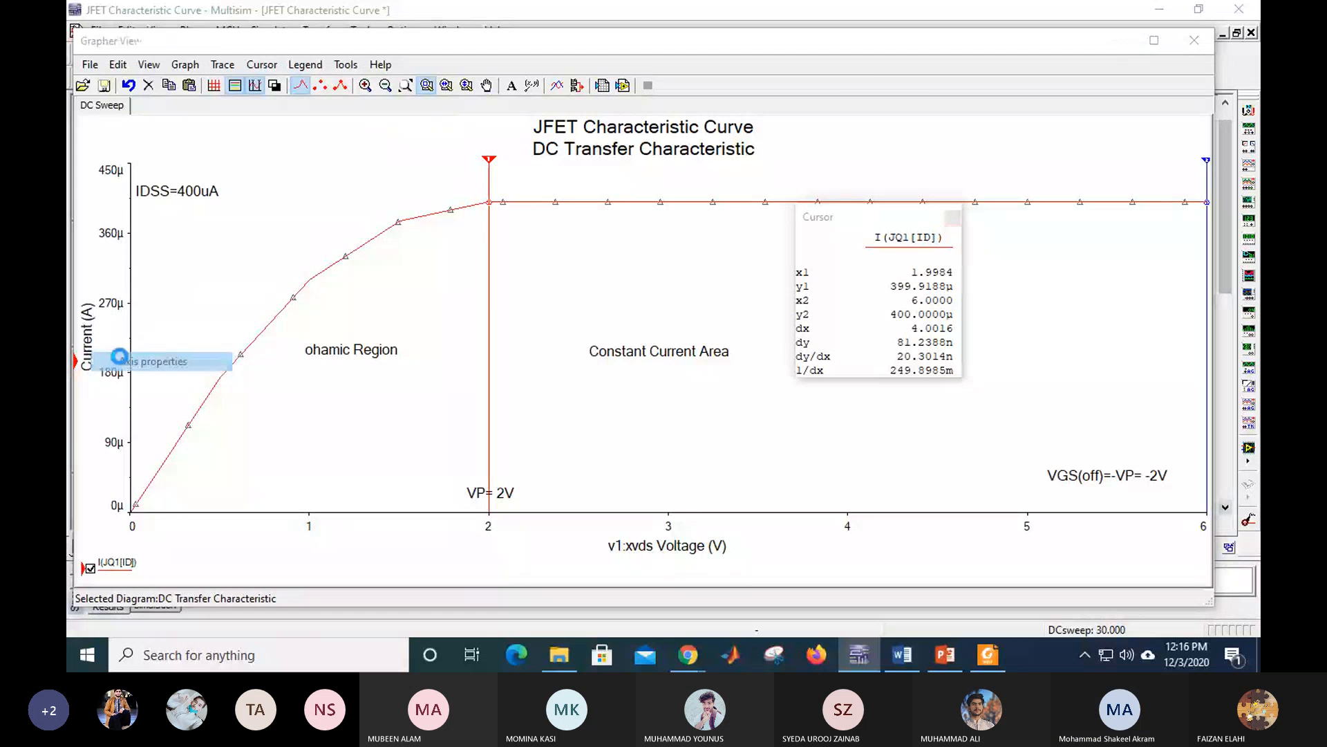
{"action": "left_click", "coordinate": [111, 363]}
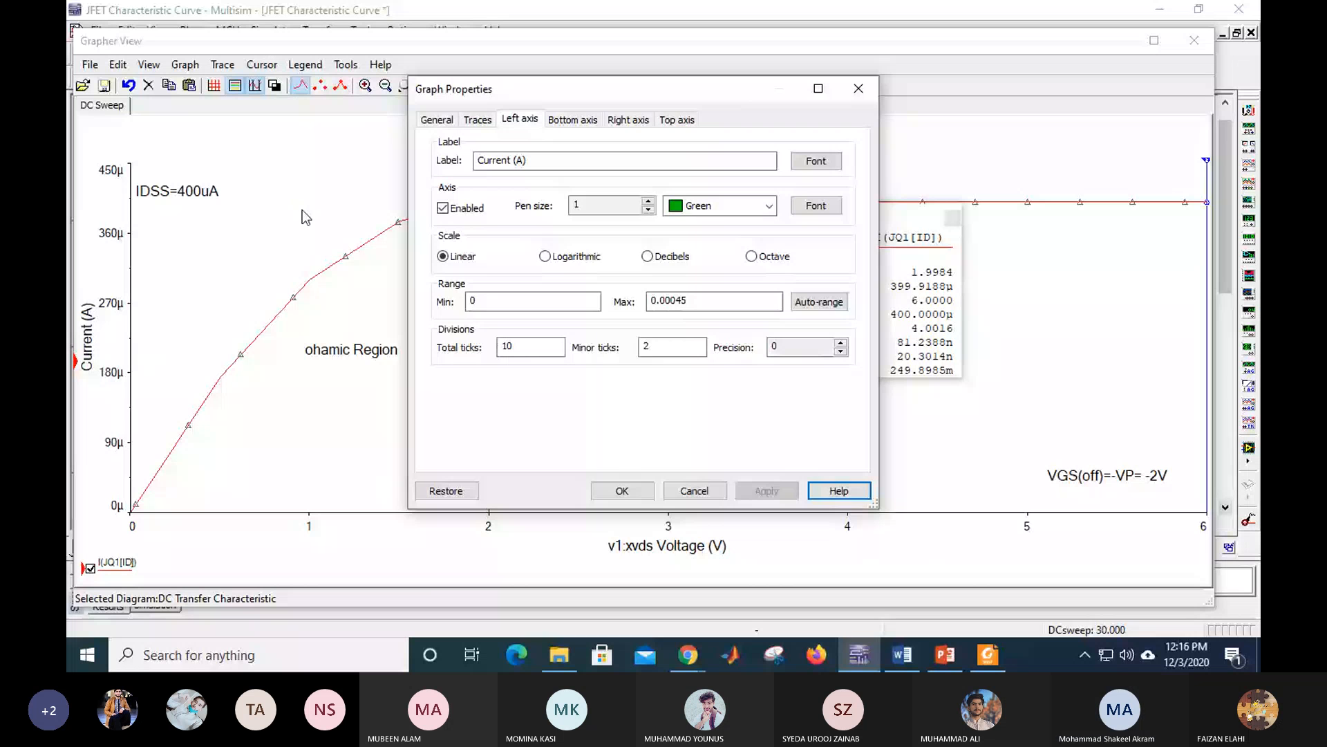
{"action": "left_click_drag", "start_coordinate": [529, 160], "coordinate": [509, 161]}
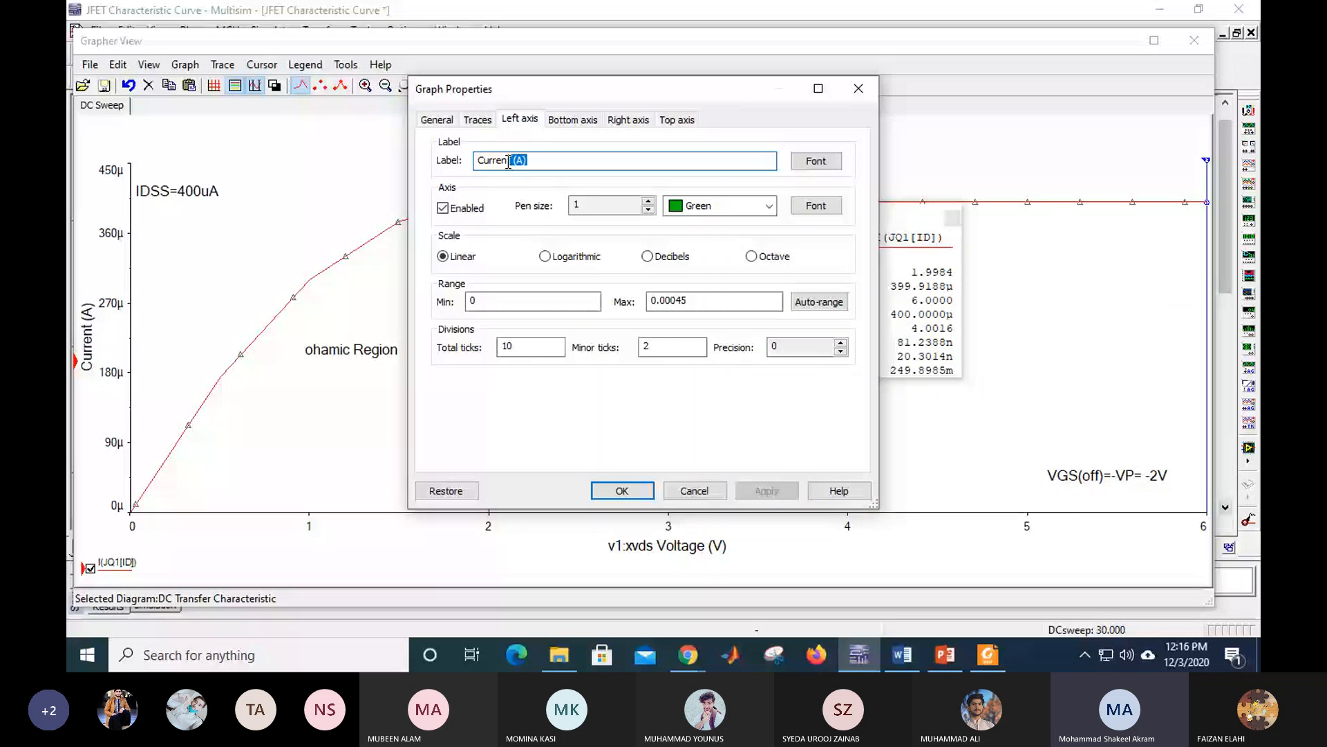
{"action": "key", "text": "Home"}
{"action": "type", "text": "Drain"}
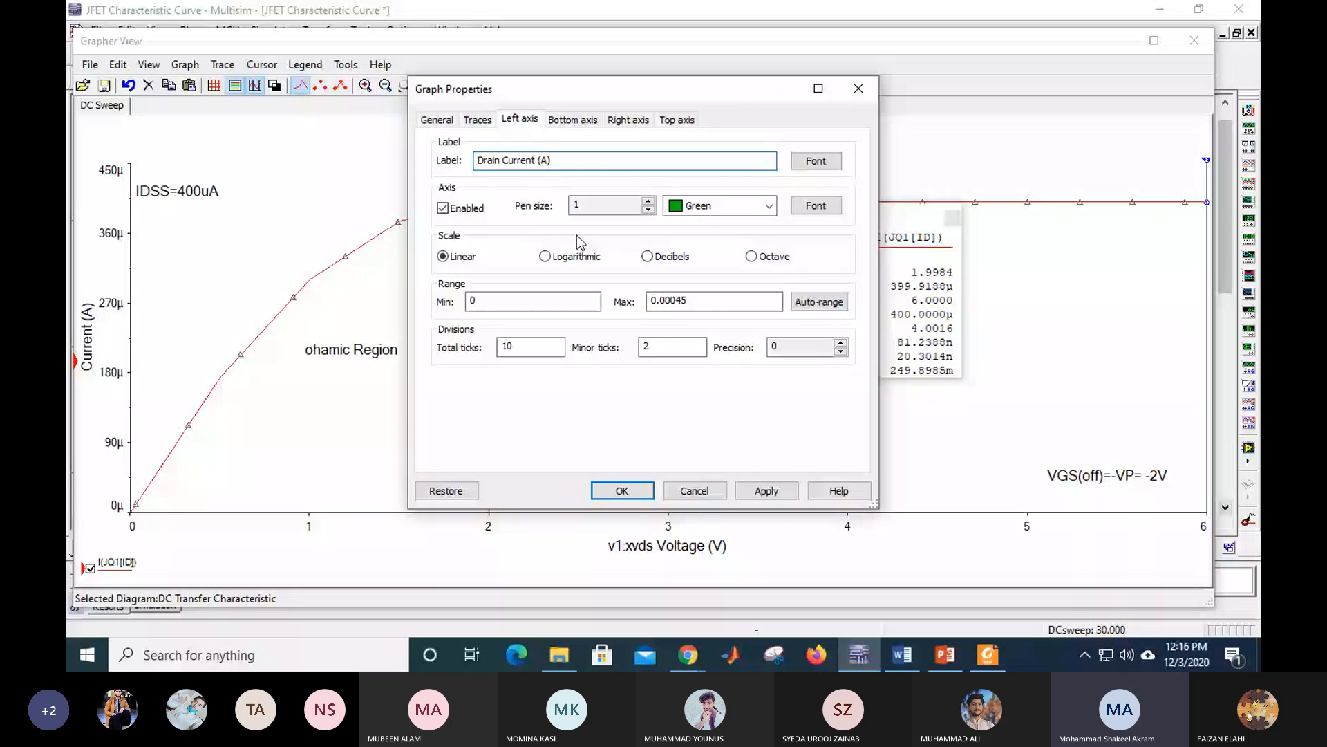
{"action": "left_click", "coordinate": [621, 490]}
Step: Change the horizontal axis label to "v1:xvds Drain to Source Voltage VDS (V)"
{"action": "right_click", "coordinate": [676, 550]}
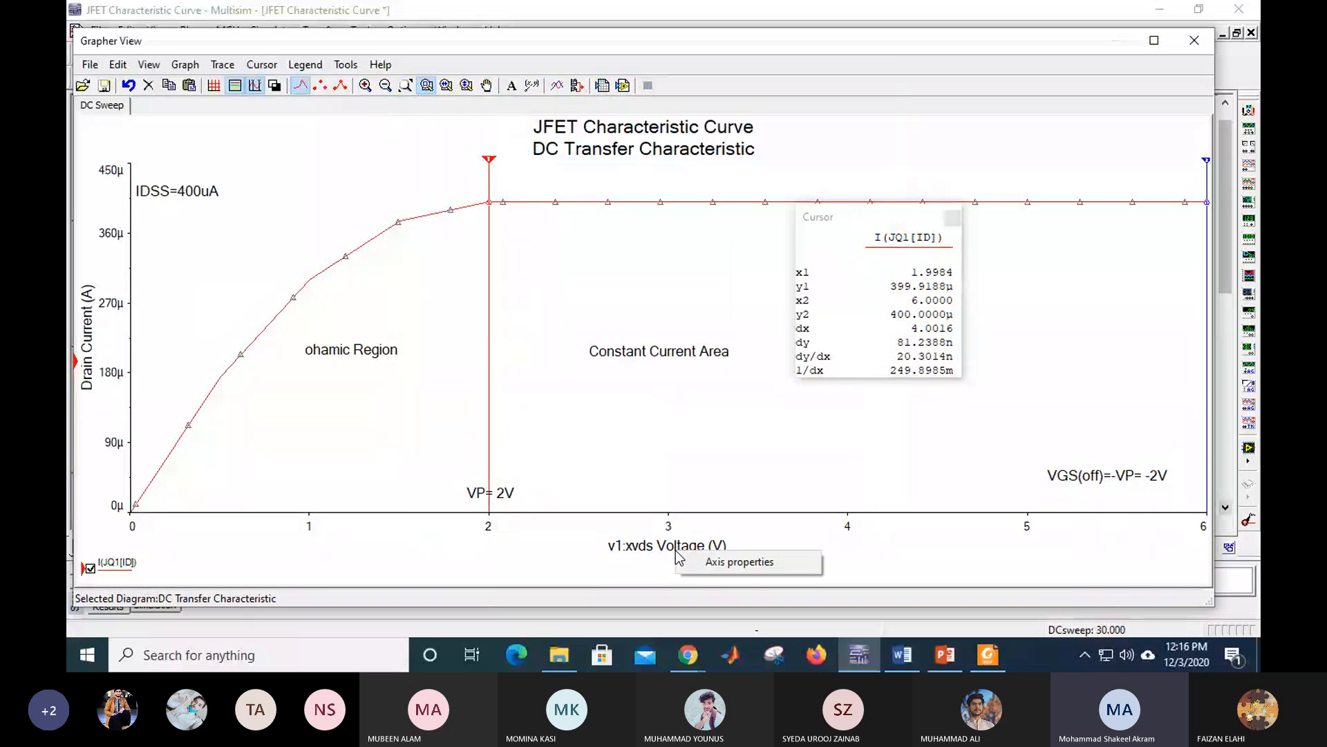
{"action": "left_click", "coordinate": [710, 561]}
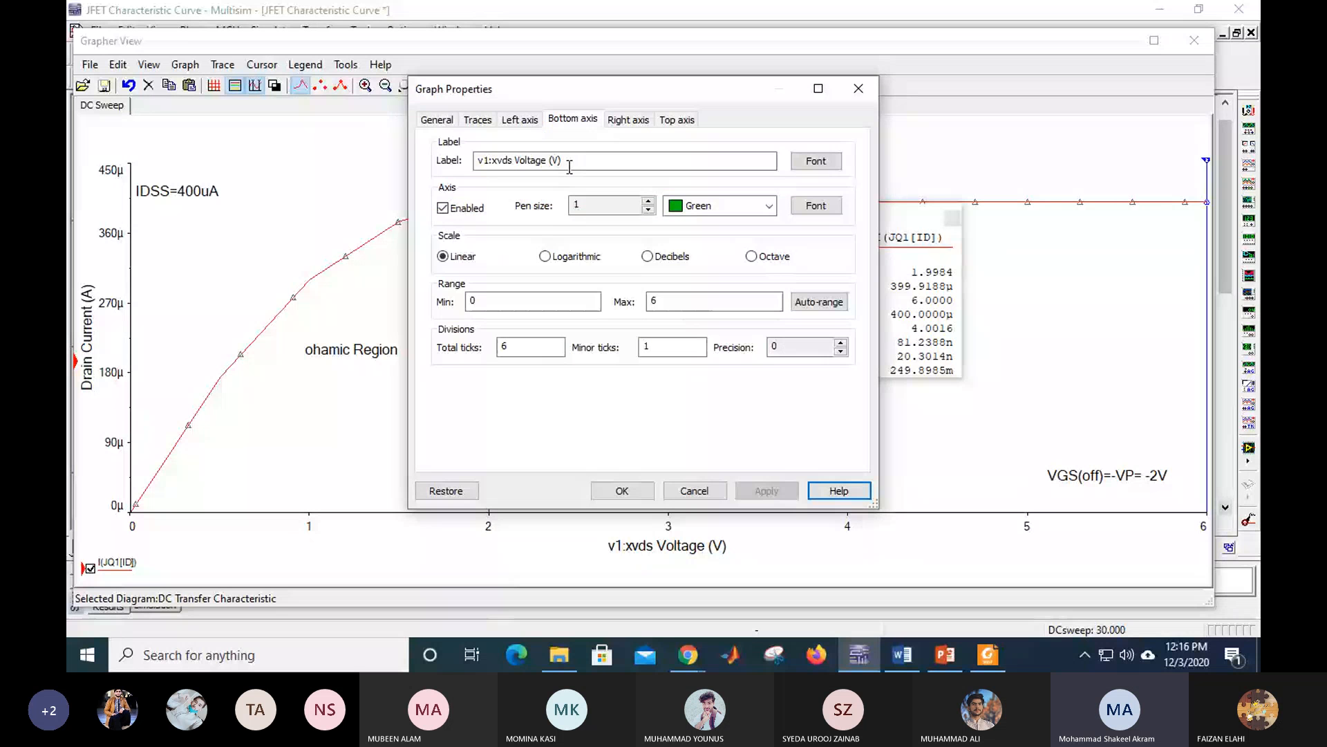
{"action": "left_click", "coordinate": [518, 160]}
{"action": "type", "text": "Drain to Source VDS"}
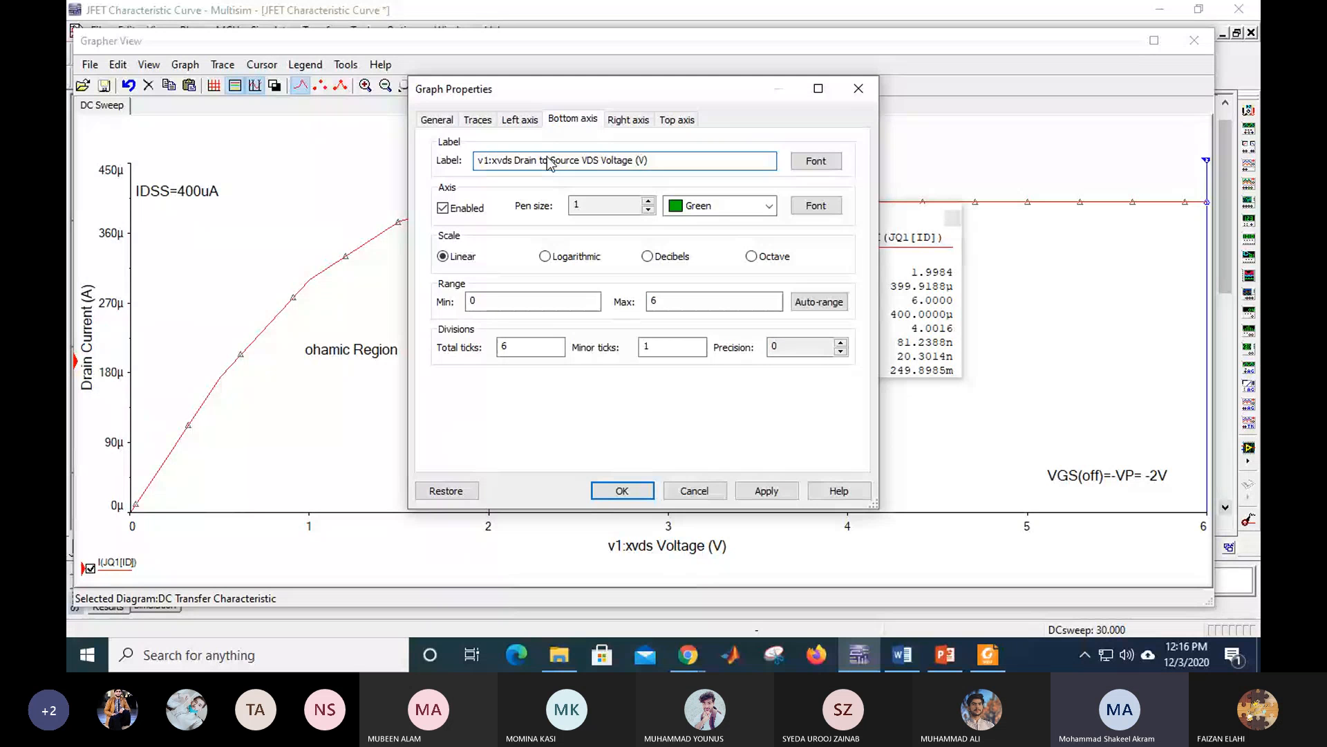
{"action": "key", "text": "BackSpace"}
{"action": "key", "text": "BackSpace"}
{"action": "key", "text": "BackSpace"}
{"action": "key", "text": "BackSpace"}
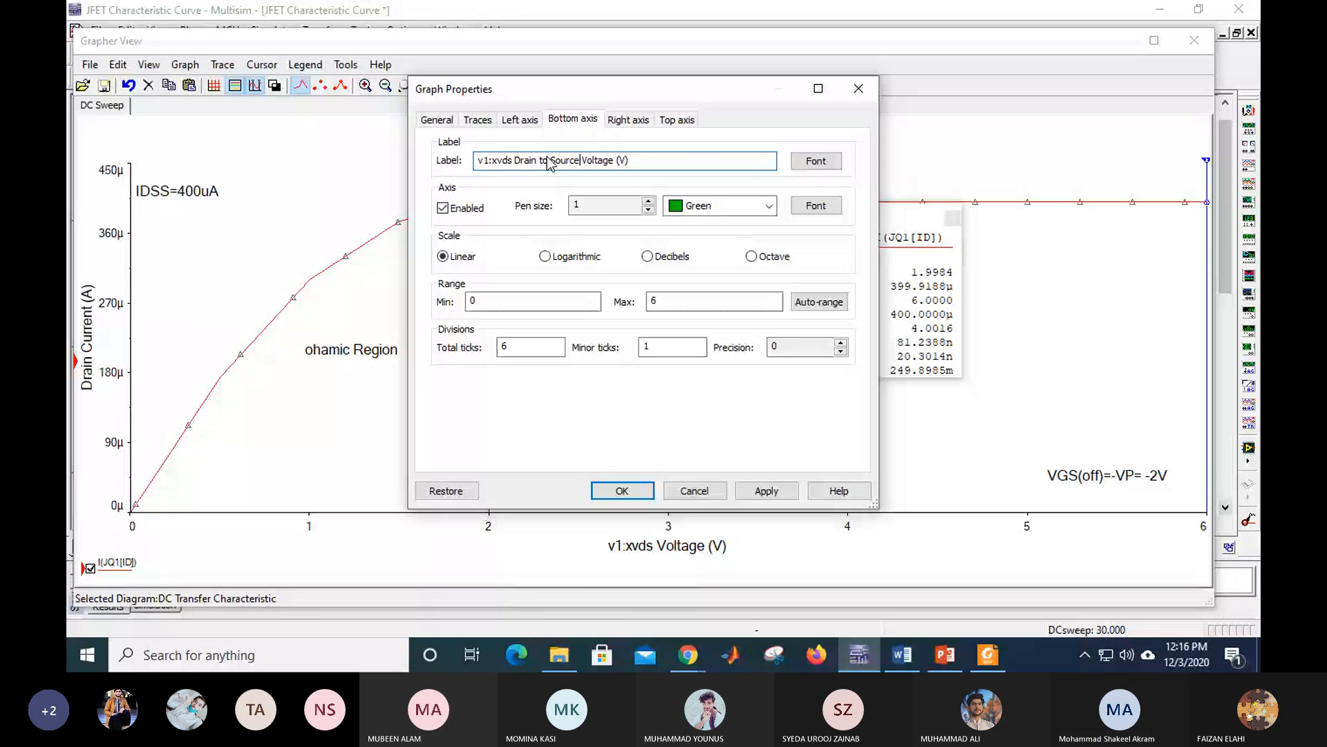
{"action": "key", "text": "Right"}
{"action": "key", "text": "Right"}
{"action": "key", "text": "Right"}
{"action": "key", "text": "Right"}
{"action": "key", "text": "Right"}
{"action": "key", "text": "Right"}
{"action": "key", "text": "Right"}
{"action": "key", "text": "Right"}
{"action": "key", "text": "Right"}
{"action": "type", "text": "VDS"}
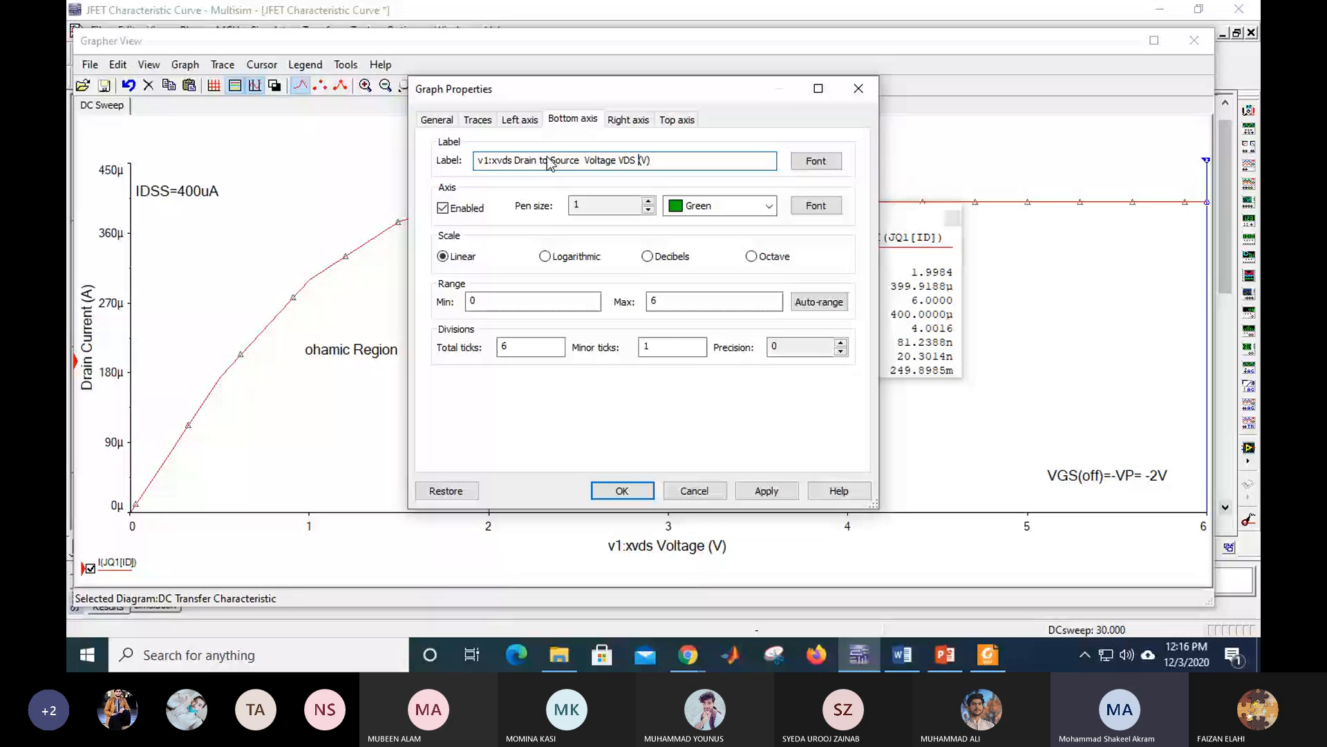
{"action": "left_click", "coordinate": [623, 491]}
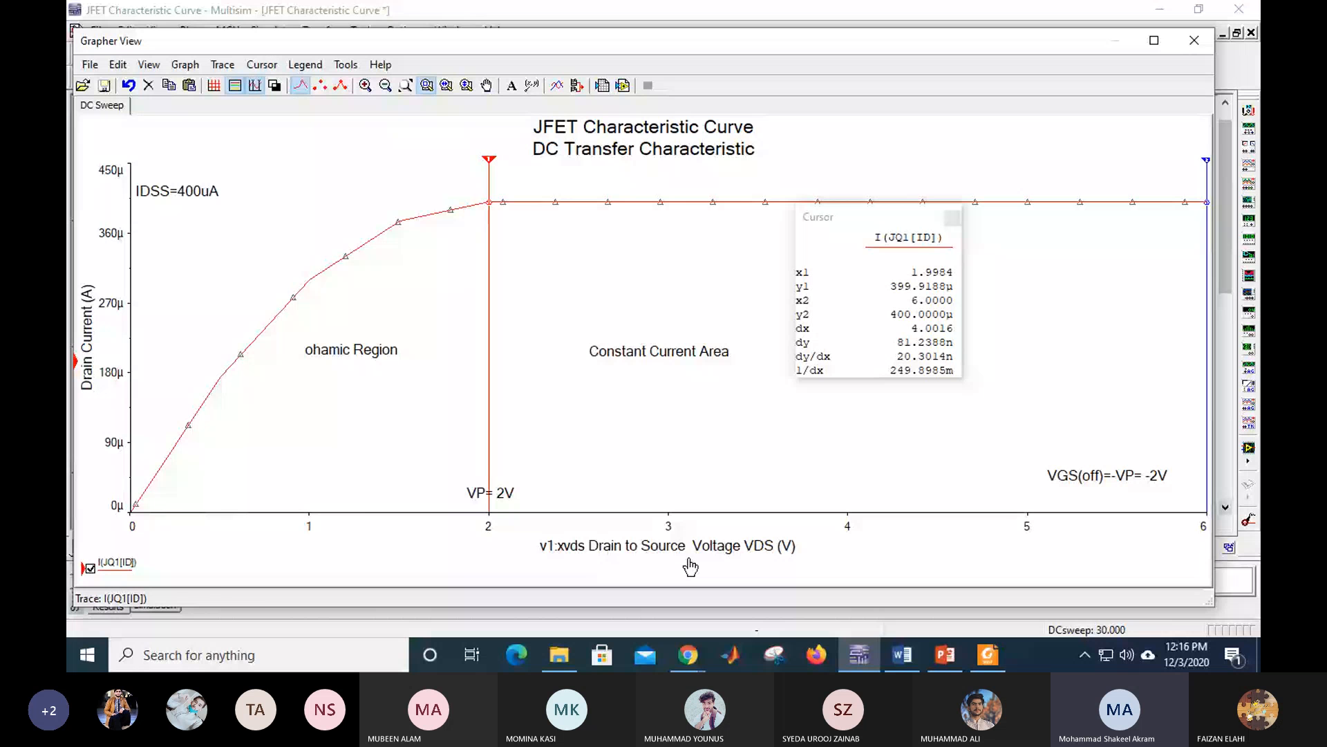
{"action": "left_click", "coordinate": [448, 205]}
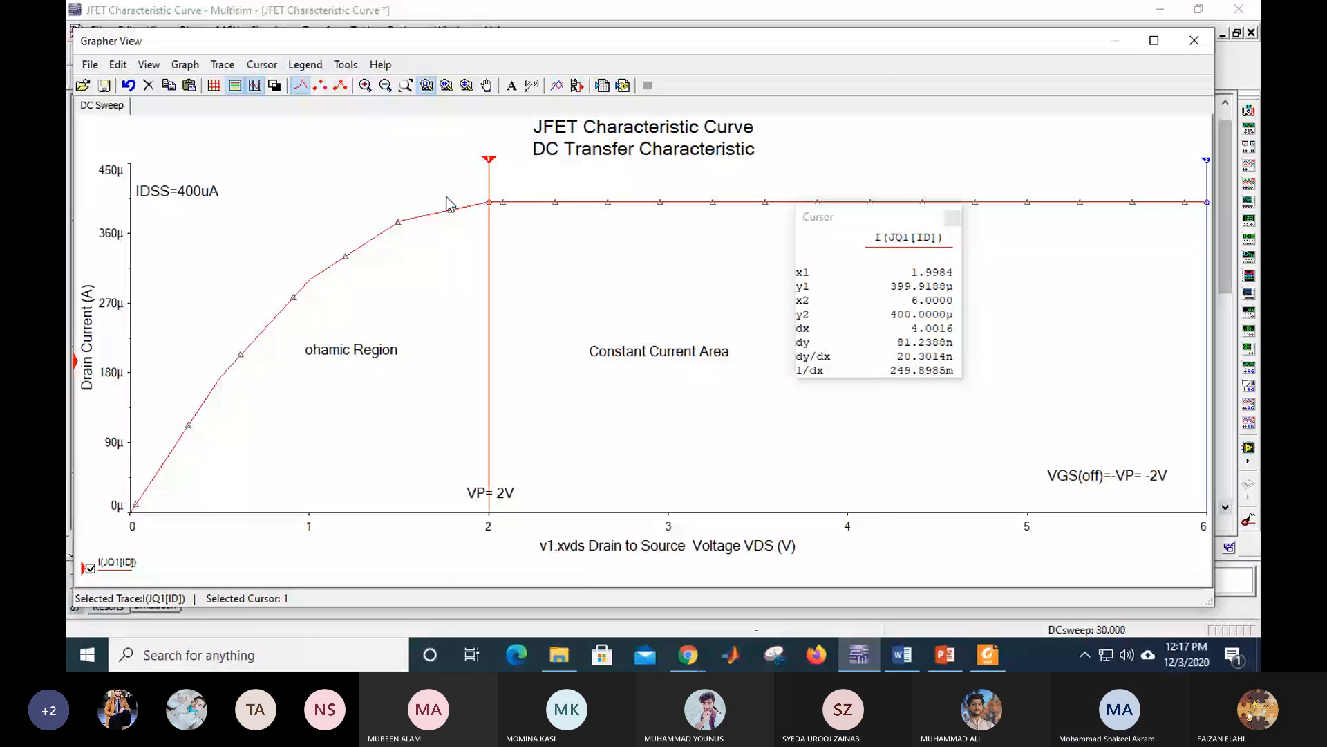
{"action": "double_click", "coordinate": [448, 204]}
{"action": "left_click_drag", "start_coordinate": [547, 94], "coordinate": [658, 230]}
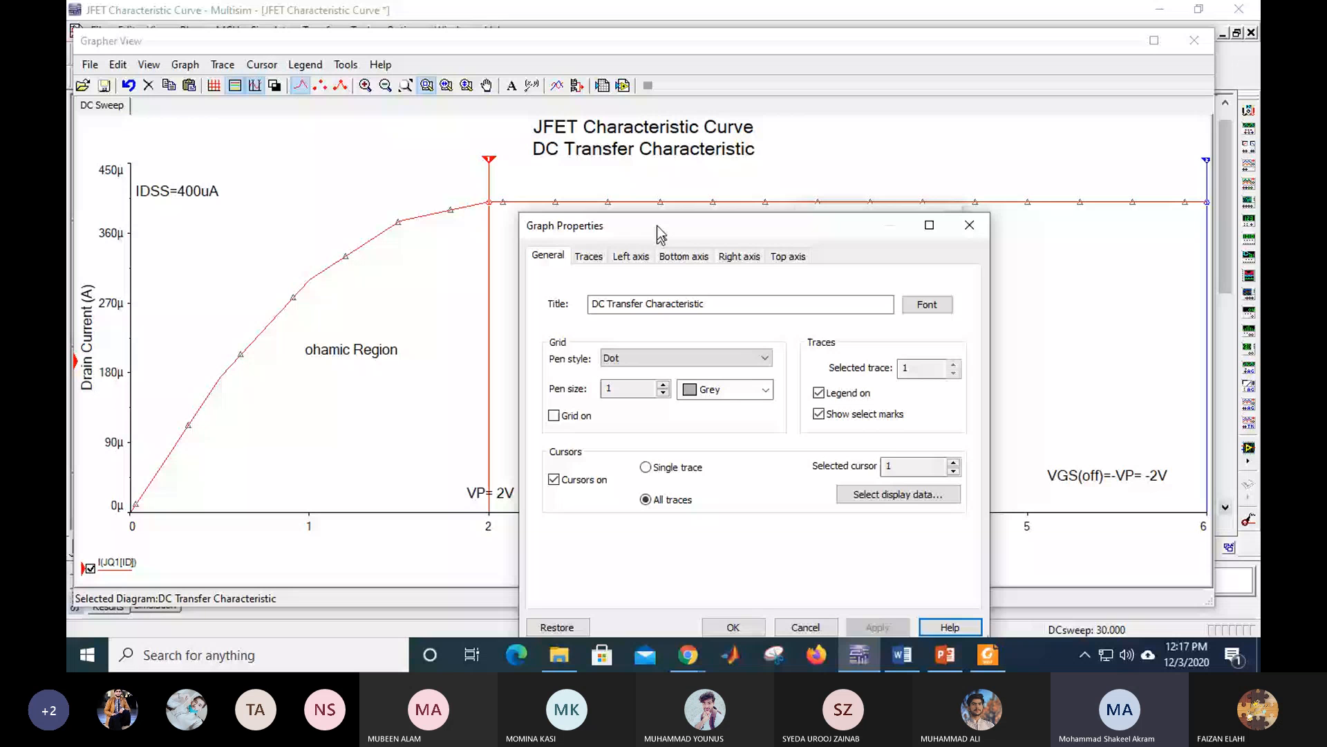
{"action": "left_click_drag", "start_coordinate": [661, 234], "coordinate": [656, 223]}
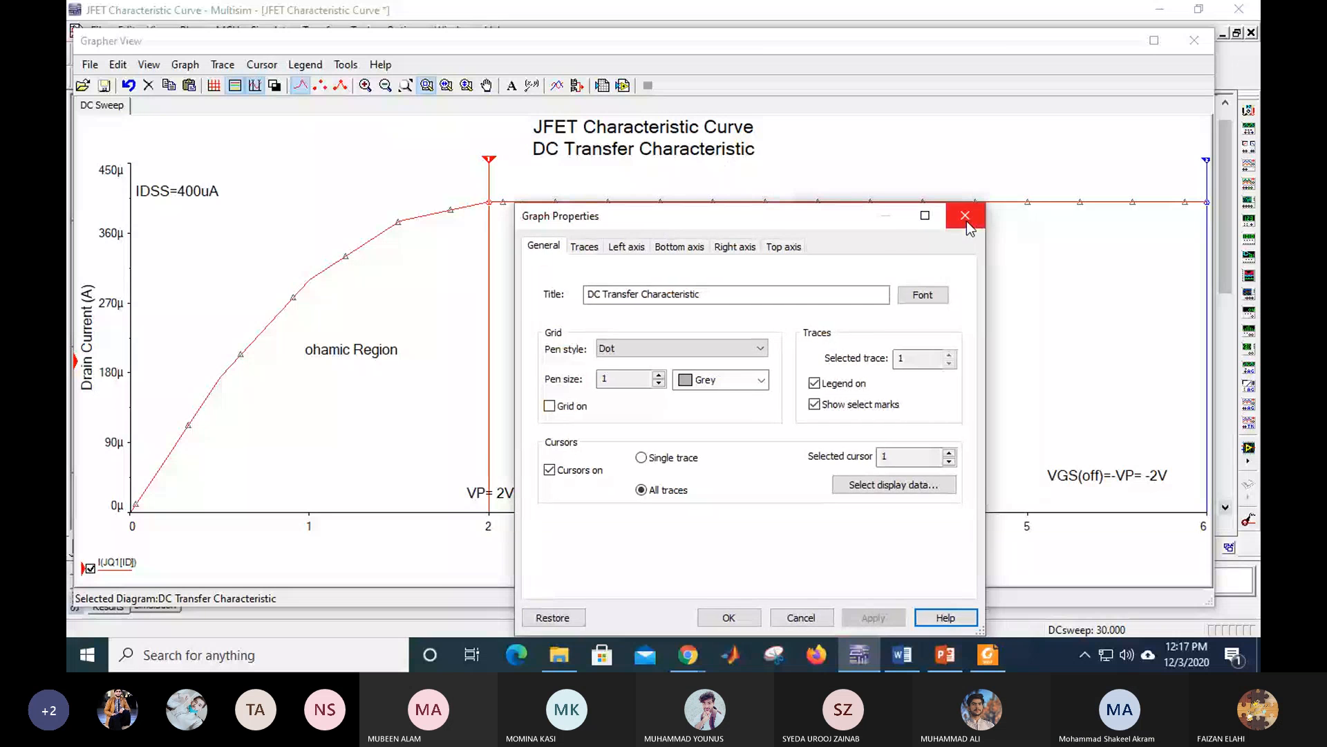
{"action": "left_click", "coordinate": [966, 221]}
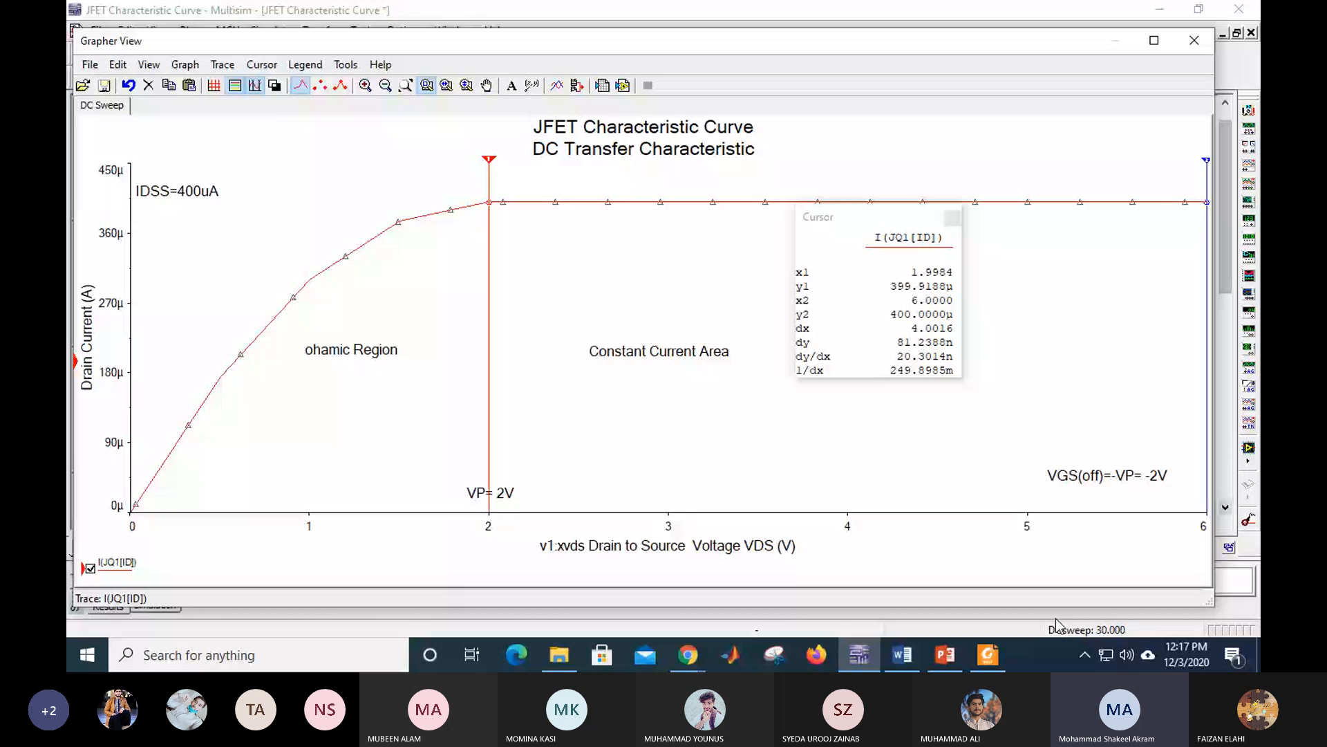
Step: Switch to PowerPoint to view the VGS = 0 drain characteristic slide, and return to the Multisim graph
{"action": "key", "text": "alt+Tab"}
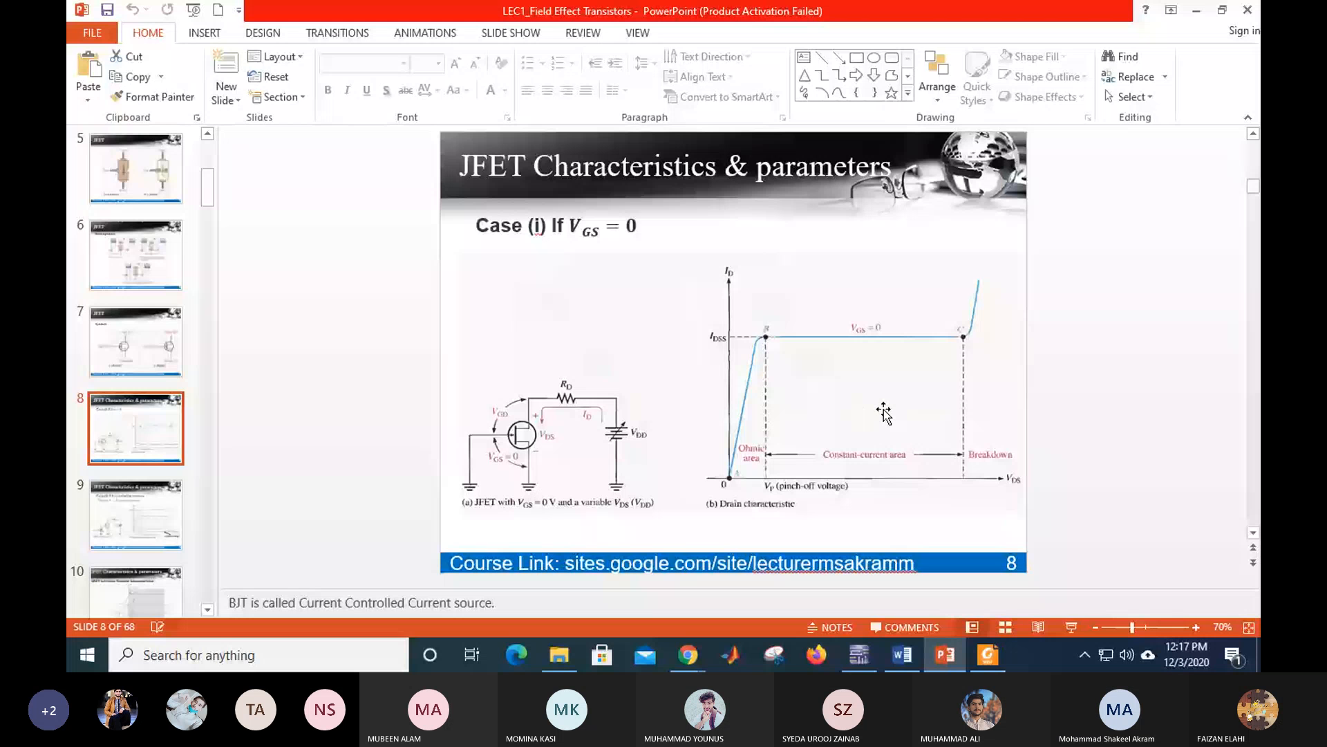
{"action": "key", "text": "alt+Tab"}
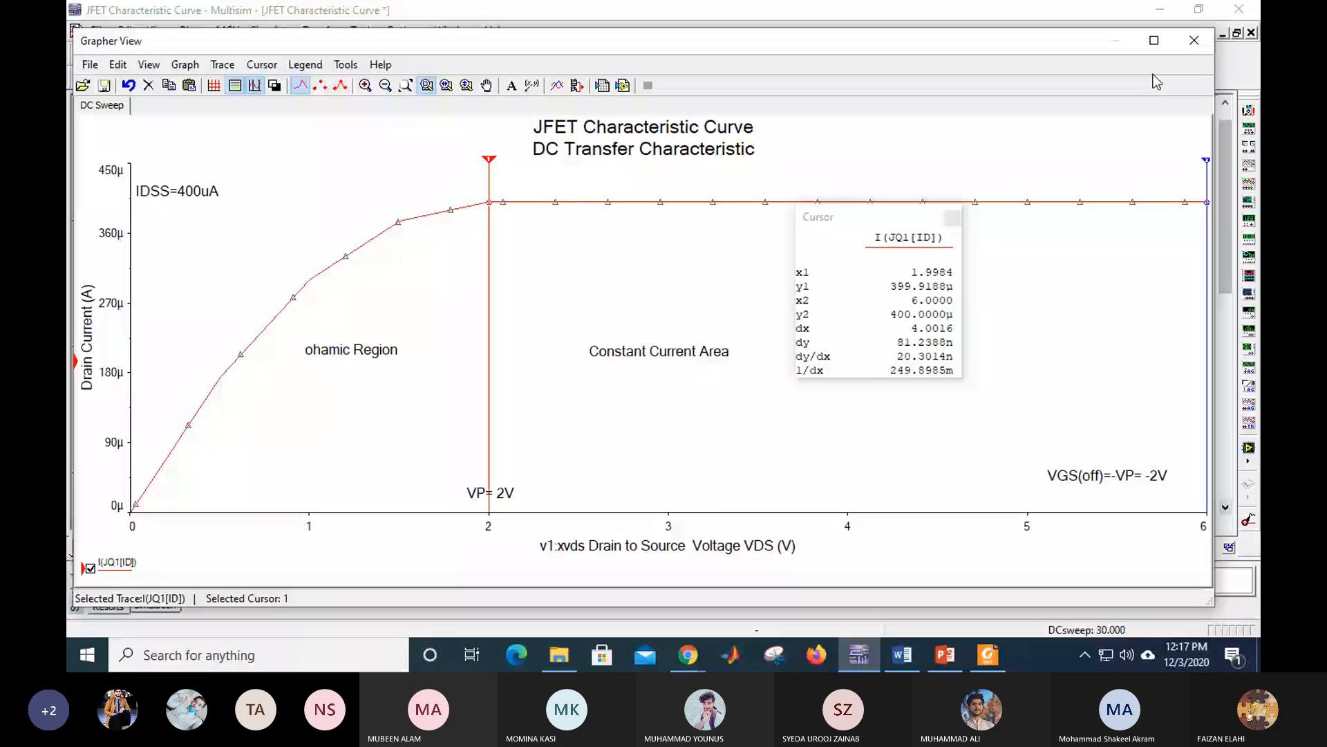
Step: Close the graph window and set the VDS source's maximum value to 3000 V
{"action": "left_click", "coordinate": [1194, 41]}
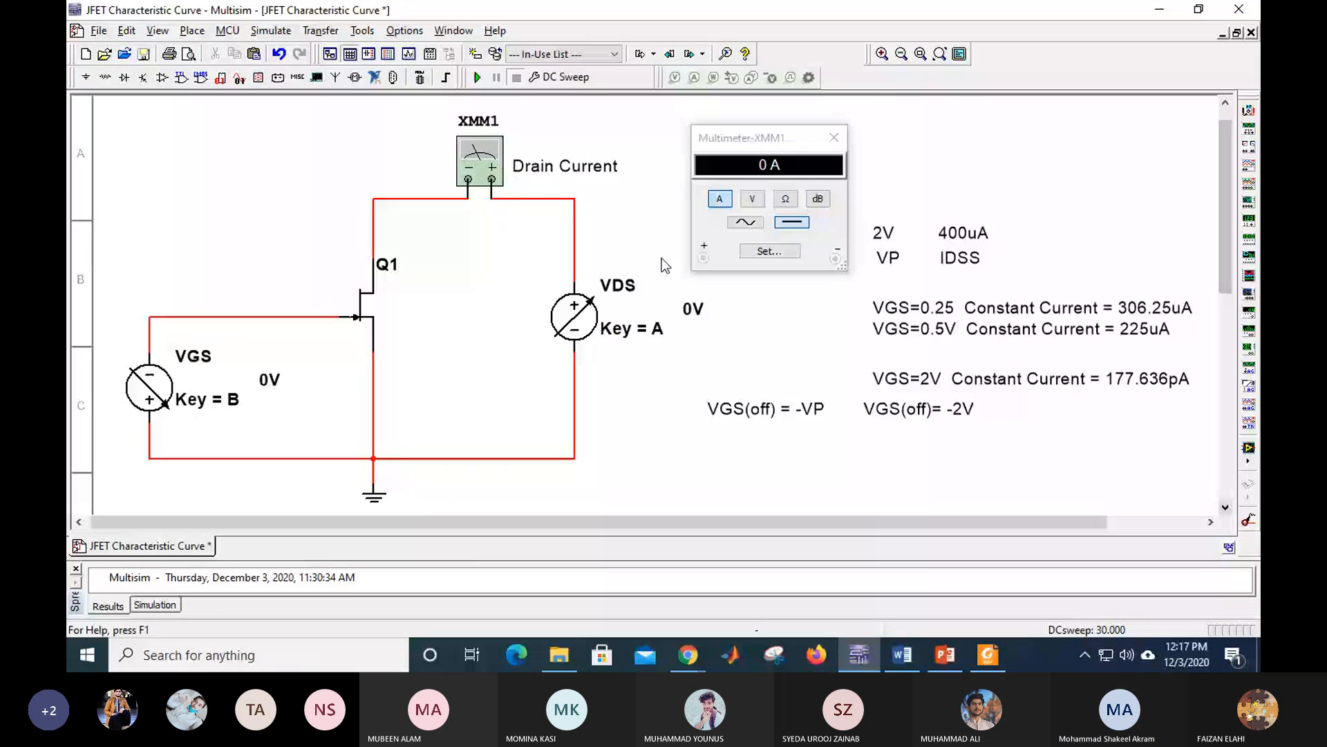
{"action": "double_click", "coordinate": [691, 309]}
{"action": "left_click", "coordinate": [878, 121]}
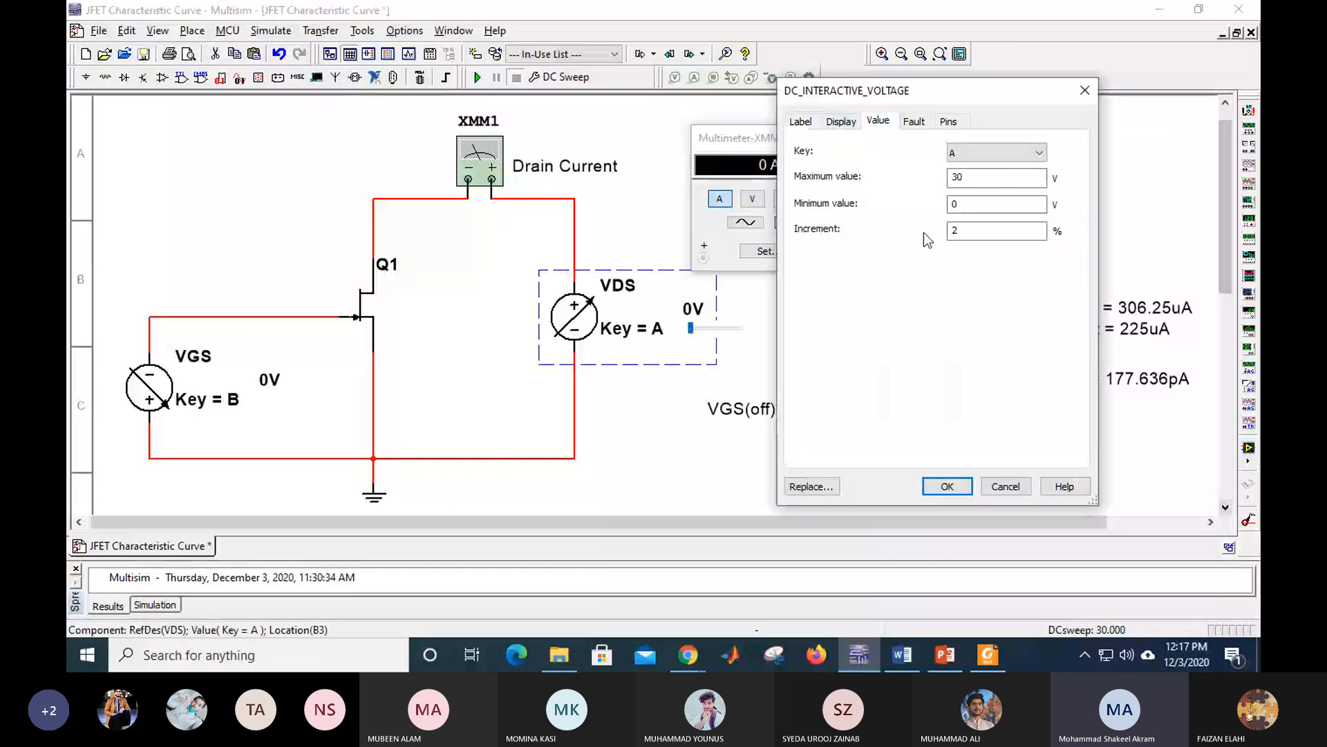
{"action": "left_click", "coordinate": [975, 180]}
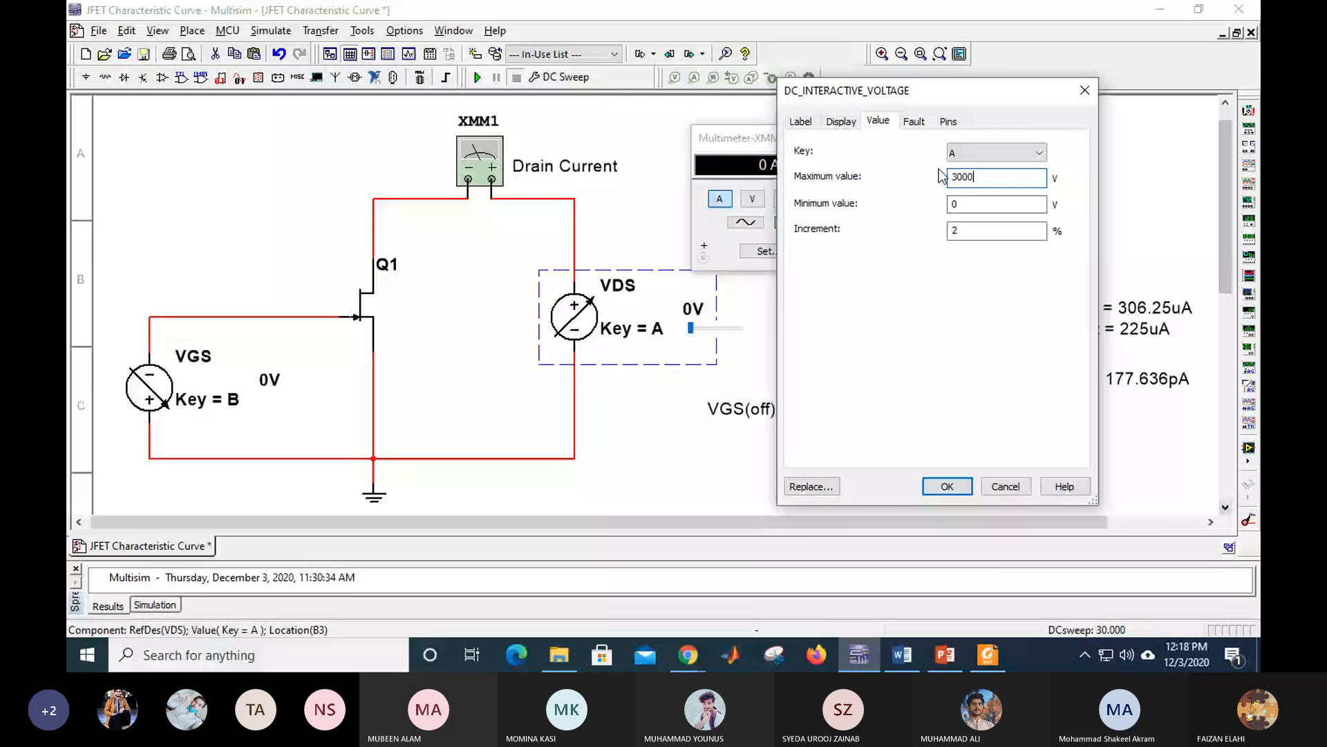
{"action": "key", "text": "Return"}
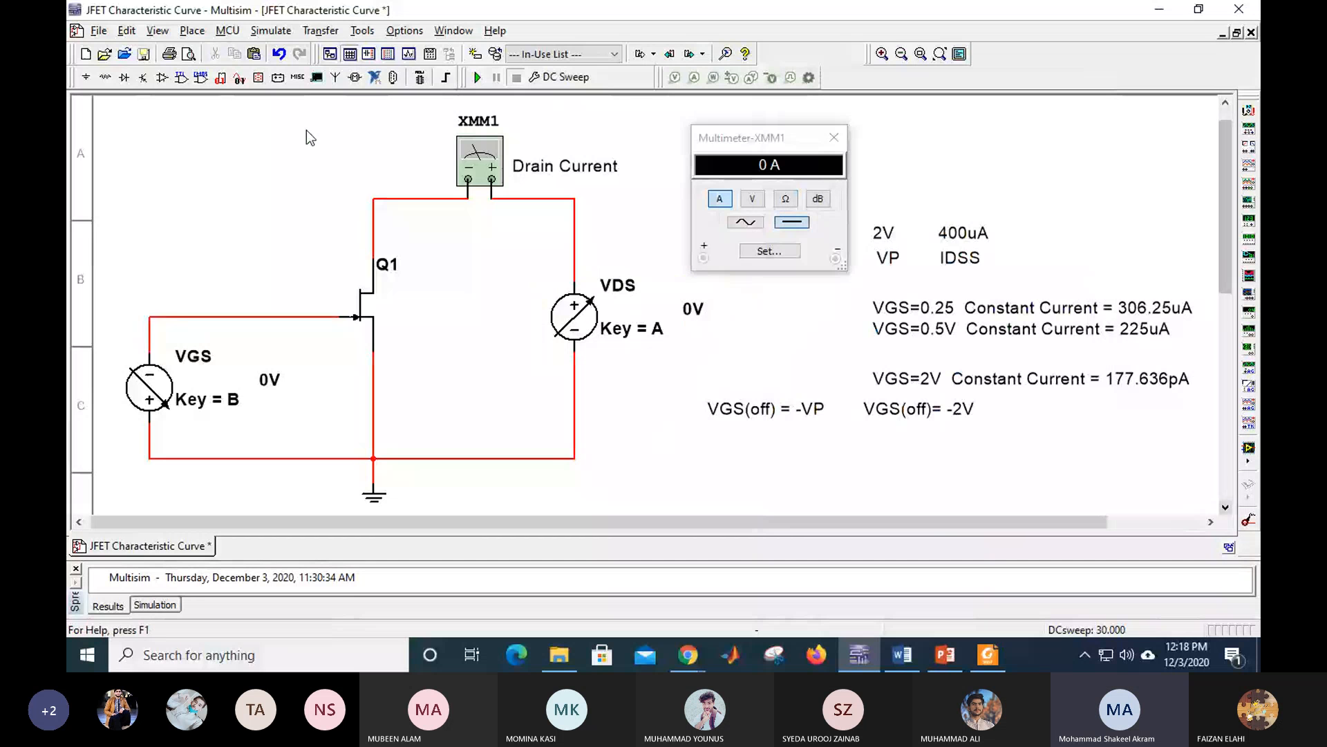
Step: Run a DC sweep of v1:xvds with a stop value of 300000000 V and an increment of 100 V
{"action": "left_click", "coordinate": [272, 34]}
{"action": "left_click", "coordinate": [347, 129]}
{"action": "left_click", "coordinate": [759, 183]}
{"action": "left_click", "coordinate": [744, 164]}
{"action": "type", "text": "00"}
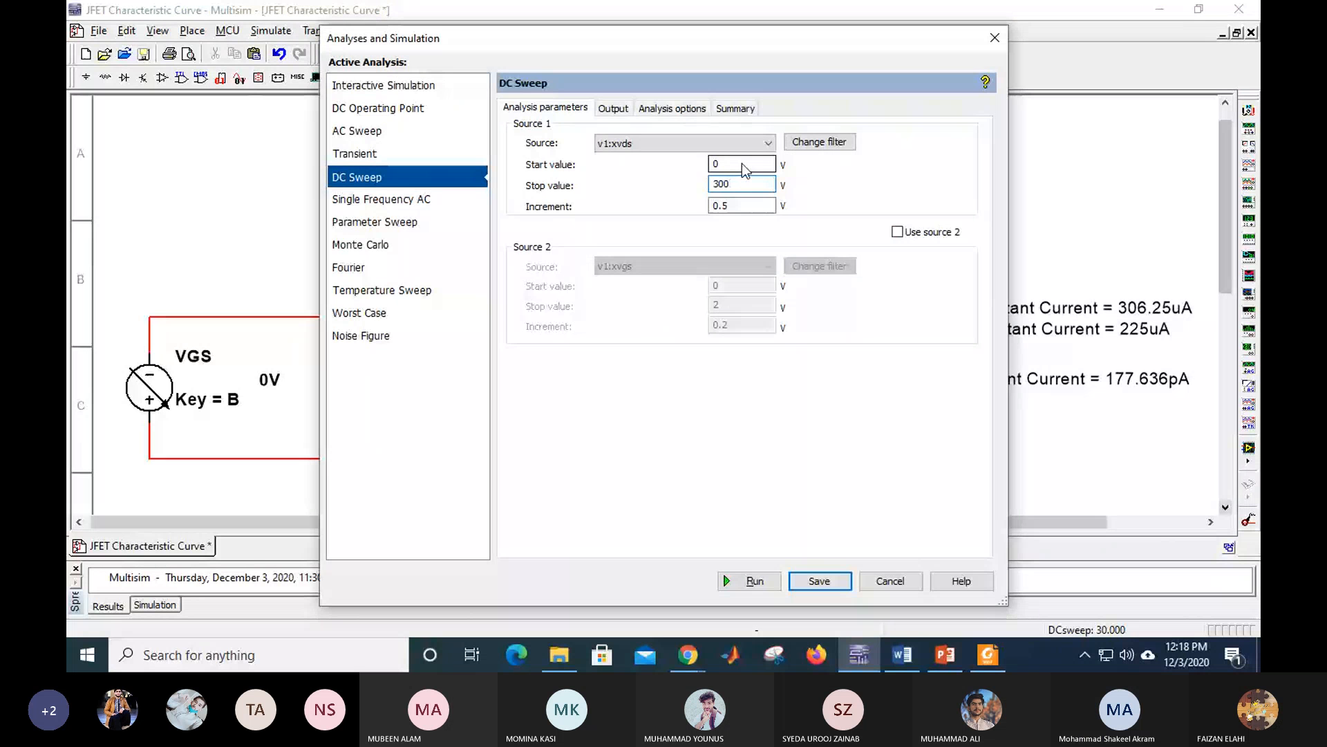
{"action": "type", "text": "00000"}
{"action": "key", "text": "Tab"}
{"action": "type", "text": "100"}
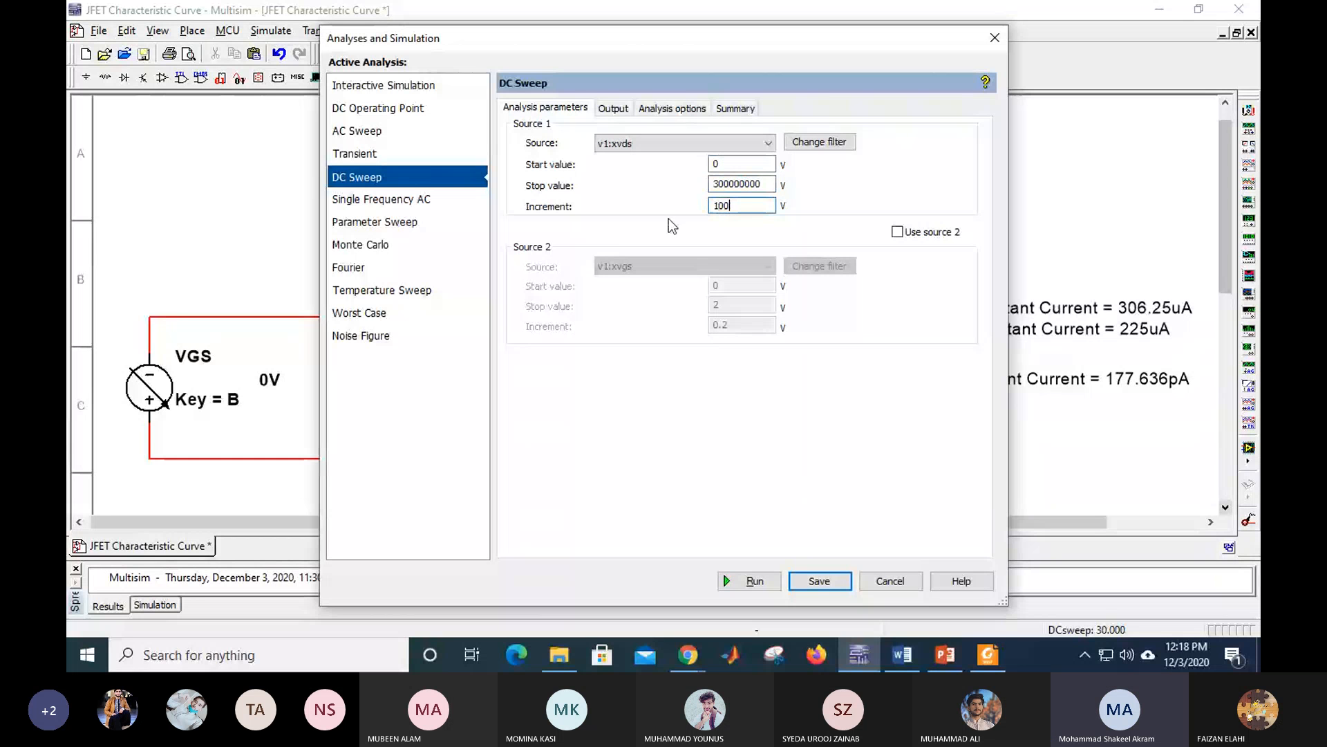
{"action": "left_click", "coordinate": [806, 586]}
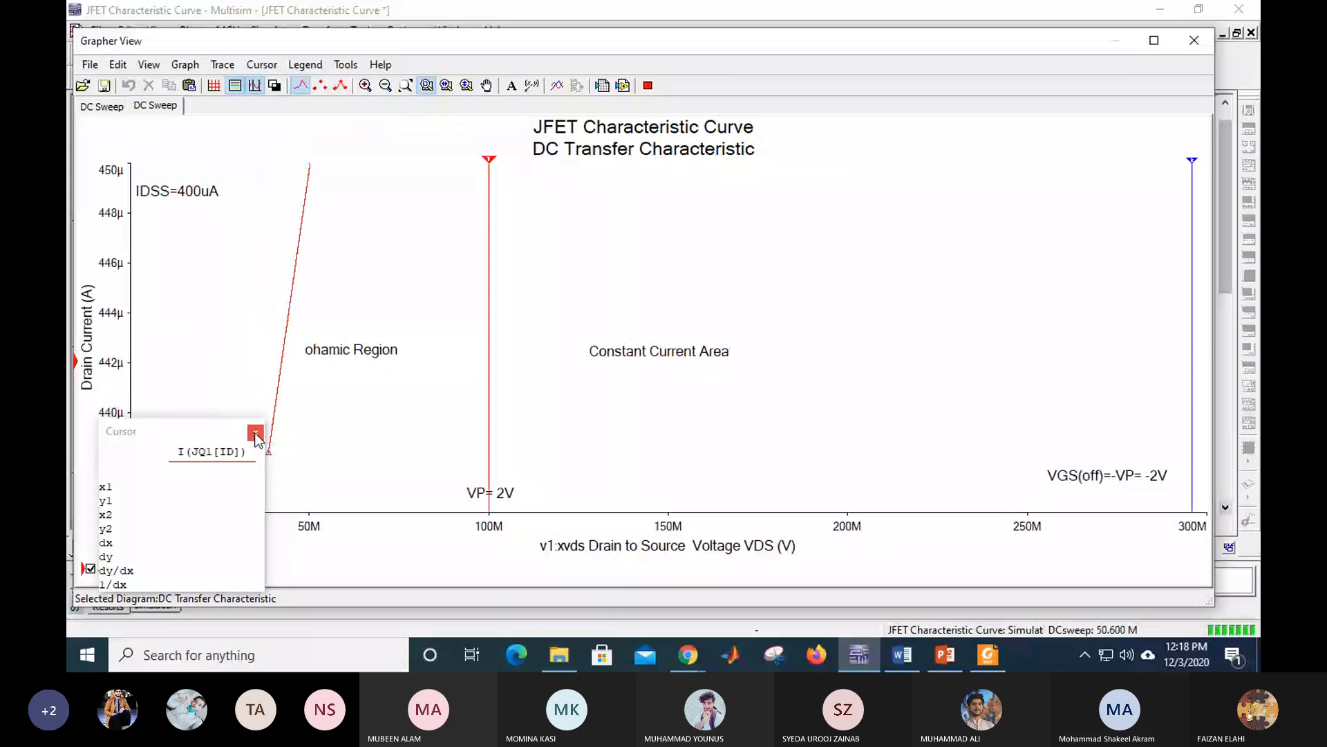
Step: Hide the cursors on the new DC sweep graph and stop the running simulation
{"action": "left_click_drag", "start_coordinate": [213, 430], "coordinate": [893, 242]}
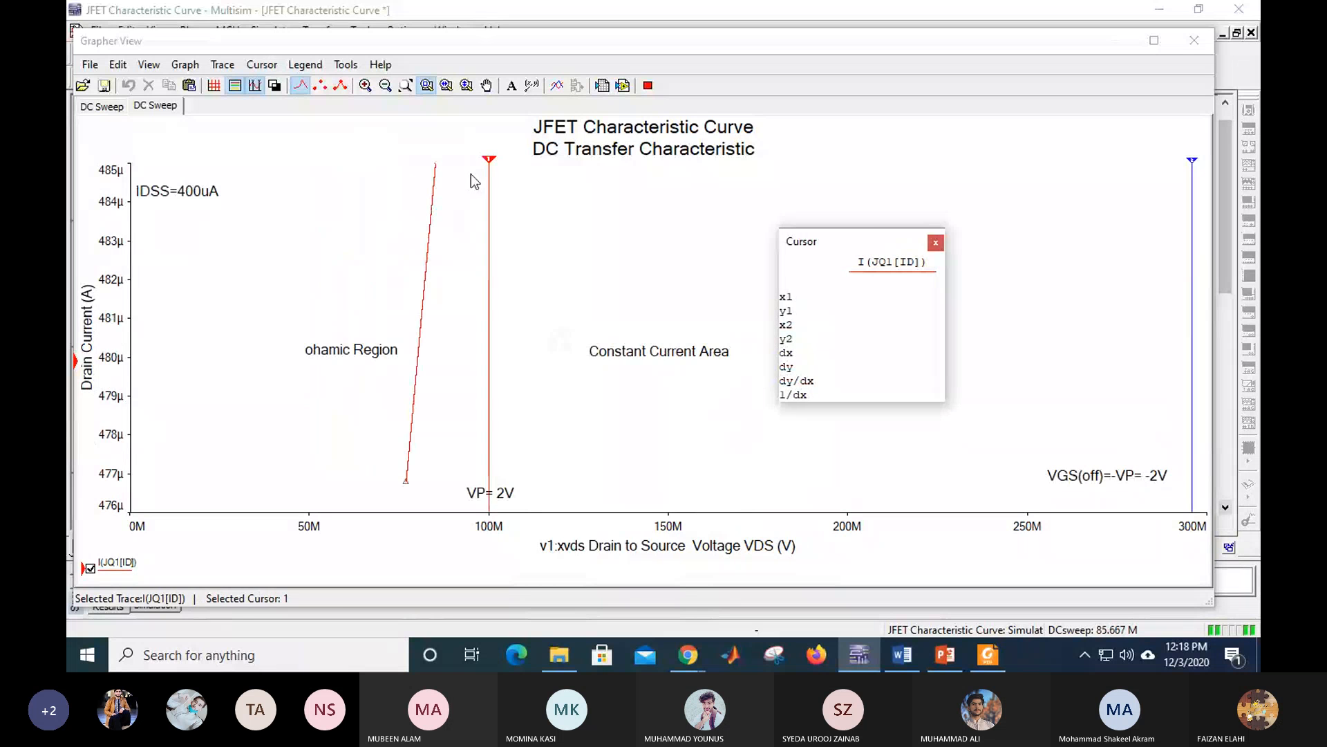
{"action": "left_click_drag", "start_coordinate": [489, 161], "coordinate": [124, 166]}
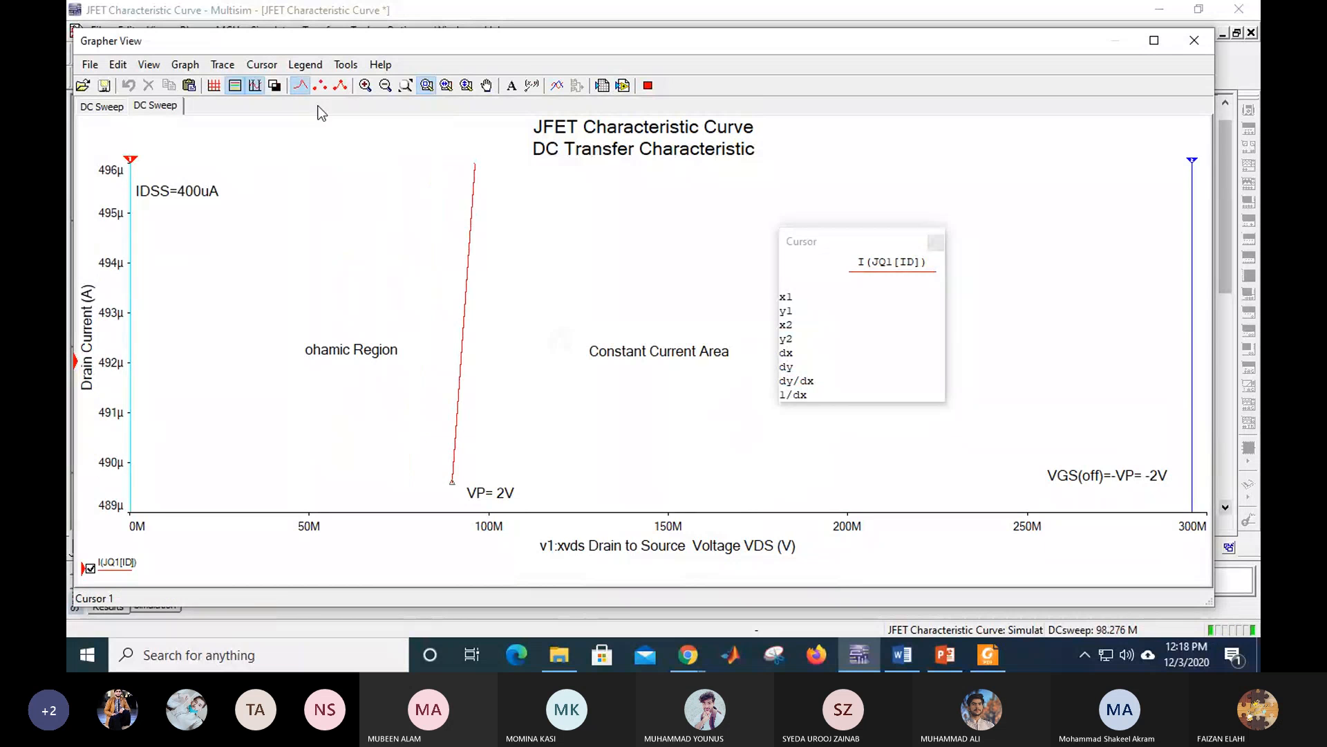
{"action": "left_click", "coordinate": [255, 86]}
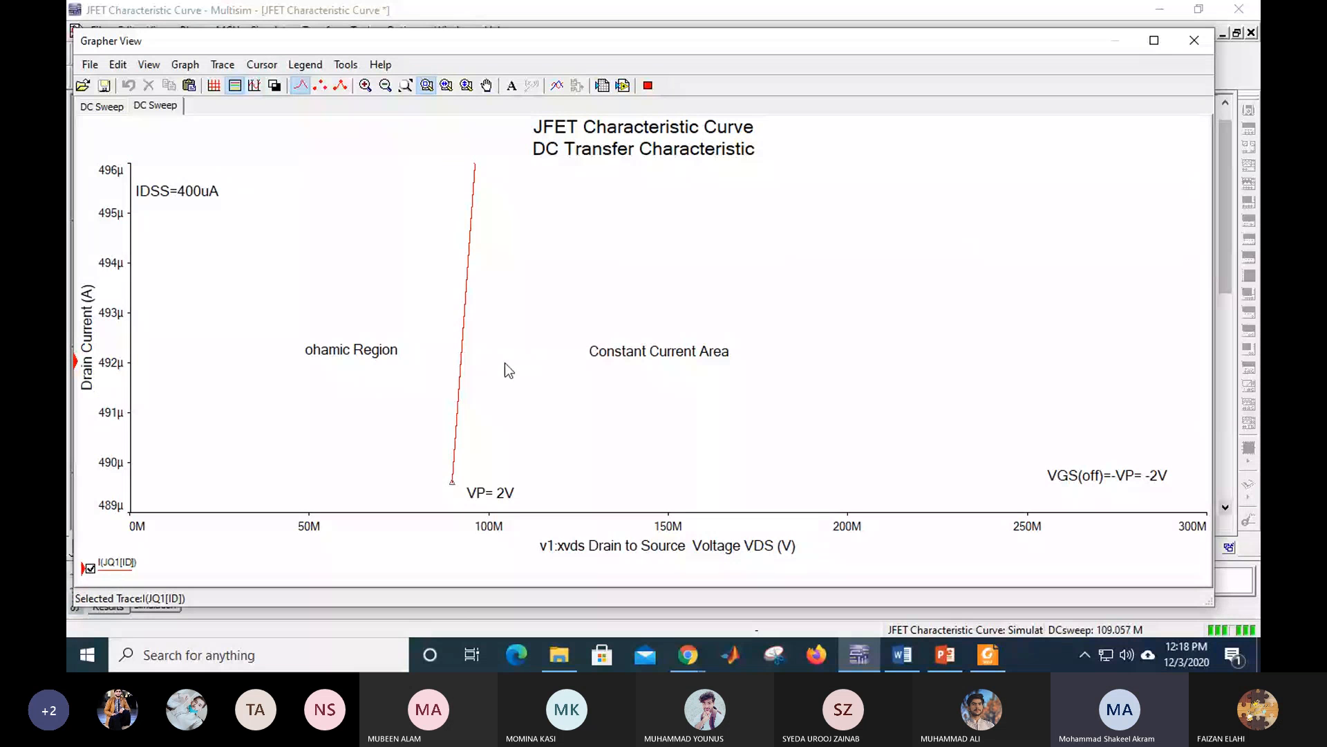
{"action": "left_click", "coordinate": [693, 374]}
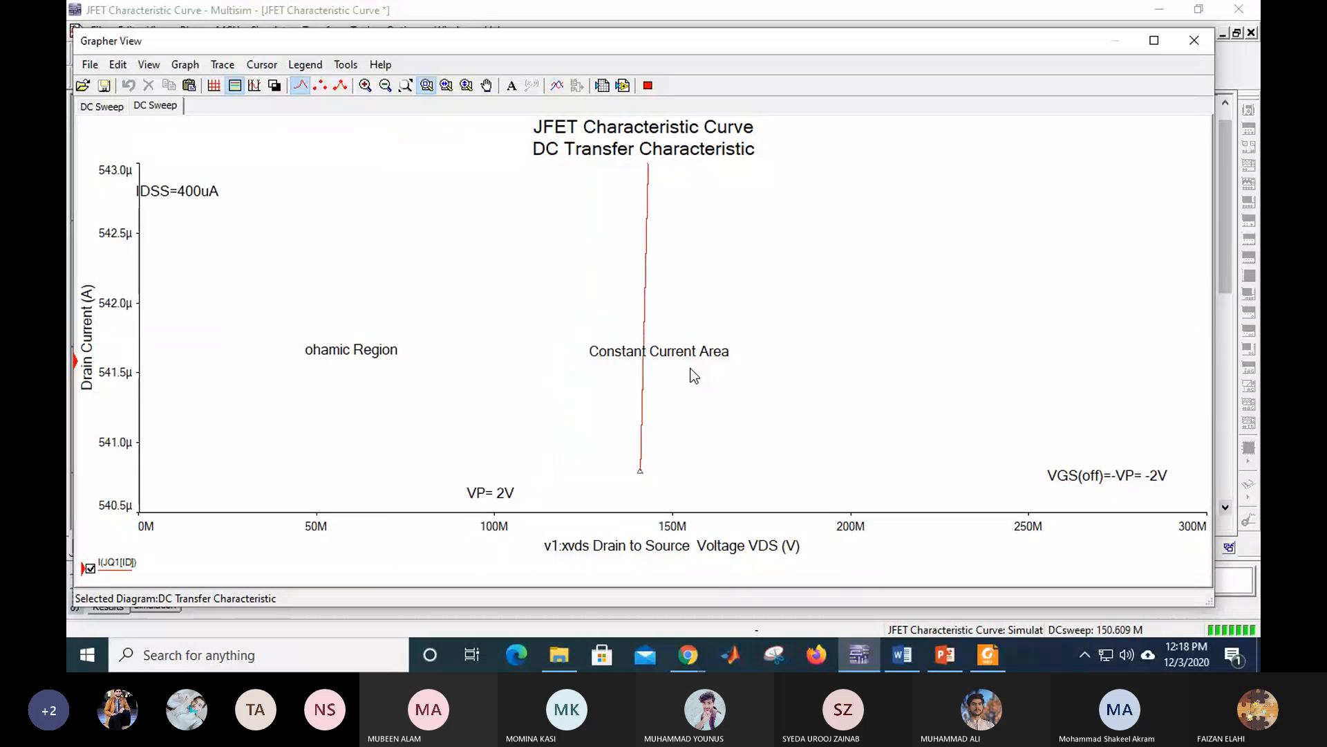
{"action": "left_click", "coordinate": [979, 247]}
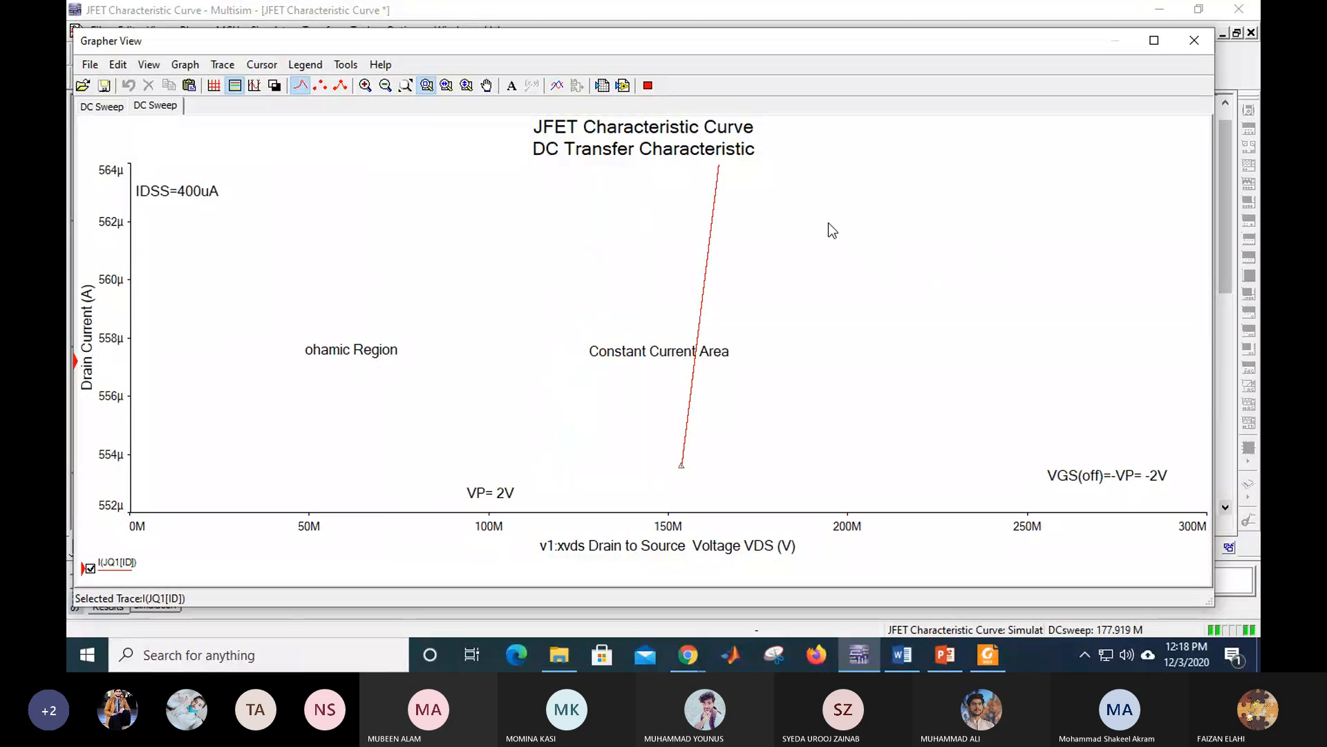
{"action": "left_click", "coordinate": [647, 86]}
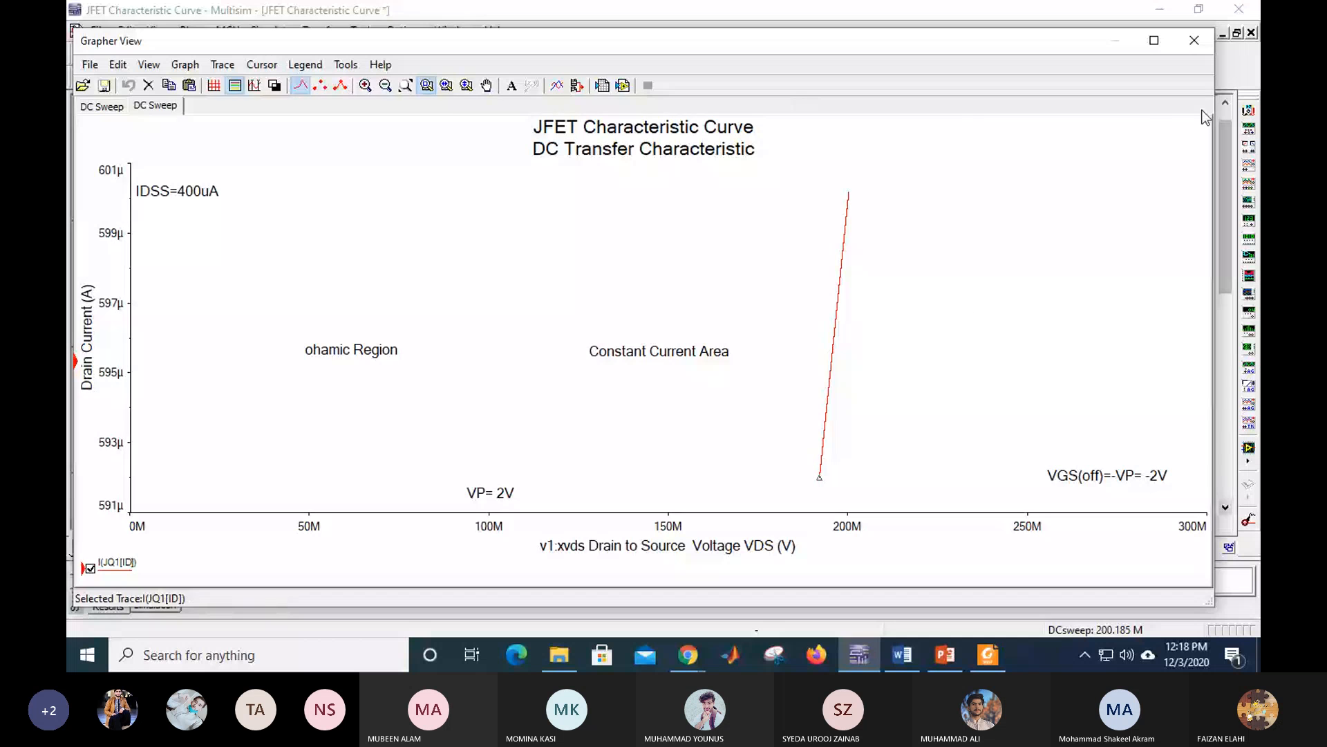
Step: Close the graph window and review the VDS source's maximum, minimum and increment values
{"action": "left_click", "coordinate": [1193, 40]}
{"action": "double_click", "coordinate": [579, 314]}
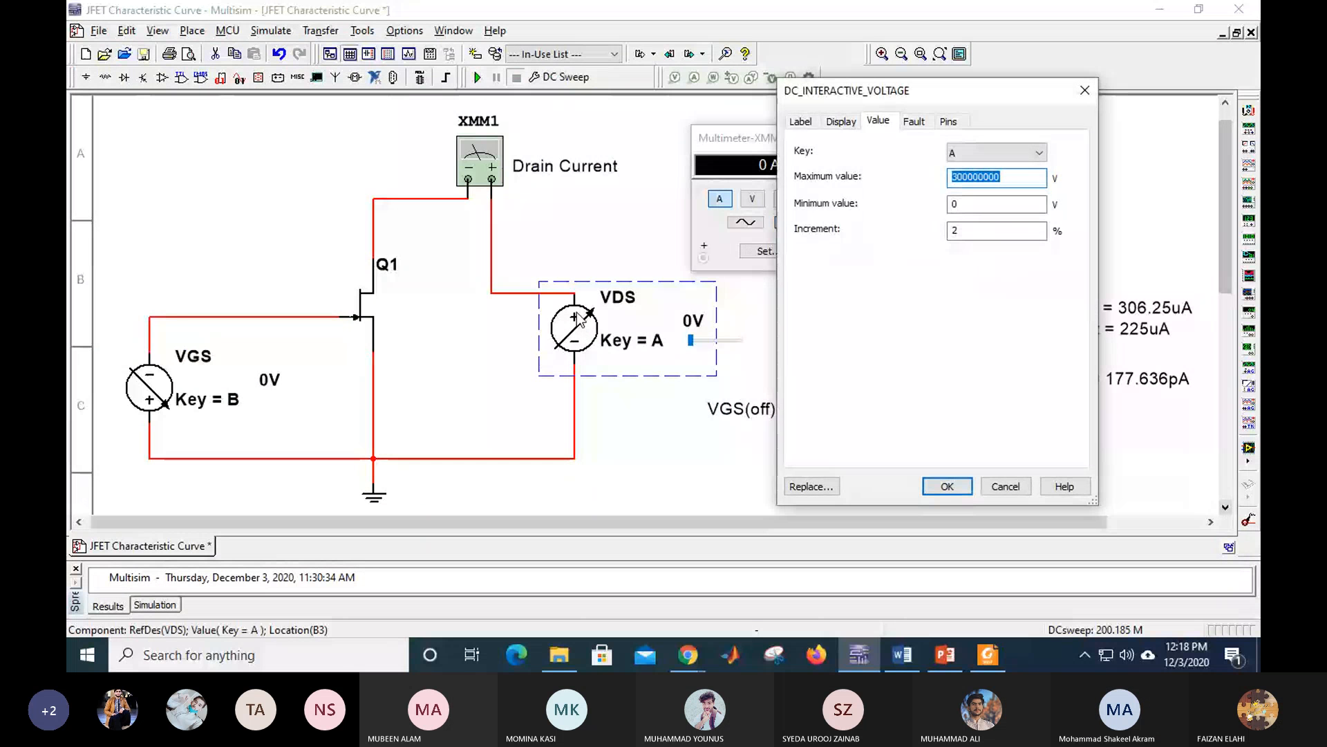
{"action": "left_click_drag", "start_coordinate": [966, 231], "coordinate": [944, 231]}
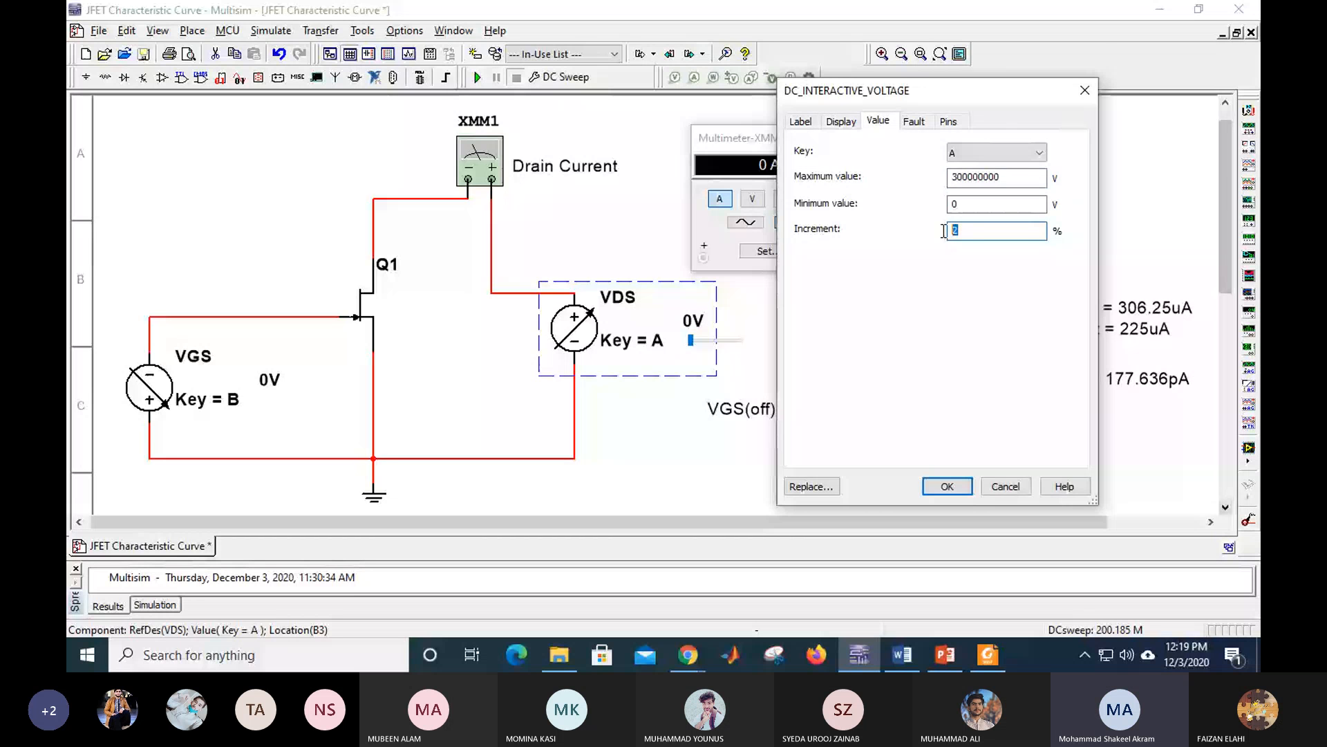
{"action": "key", "text": "Return"}
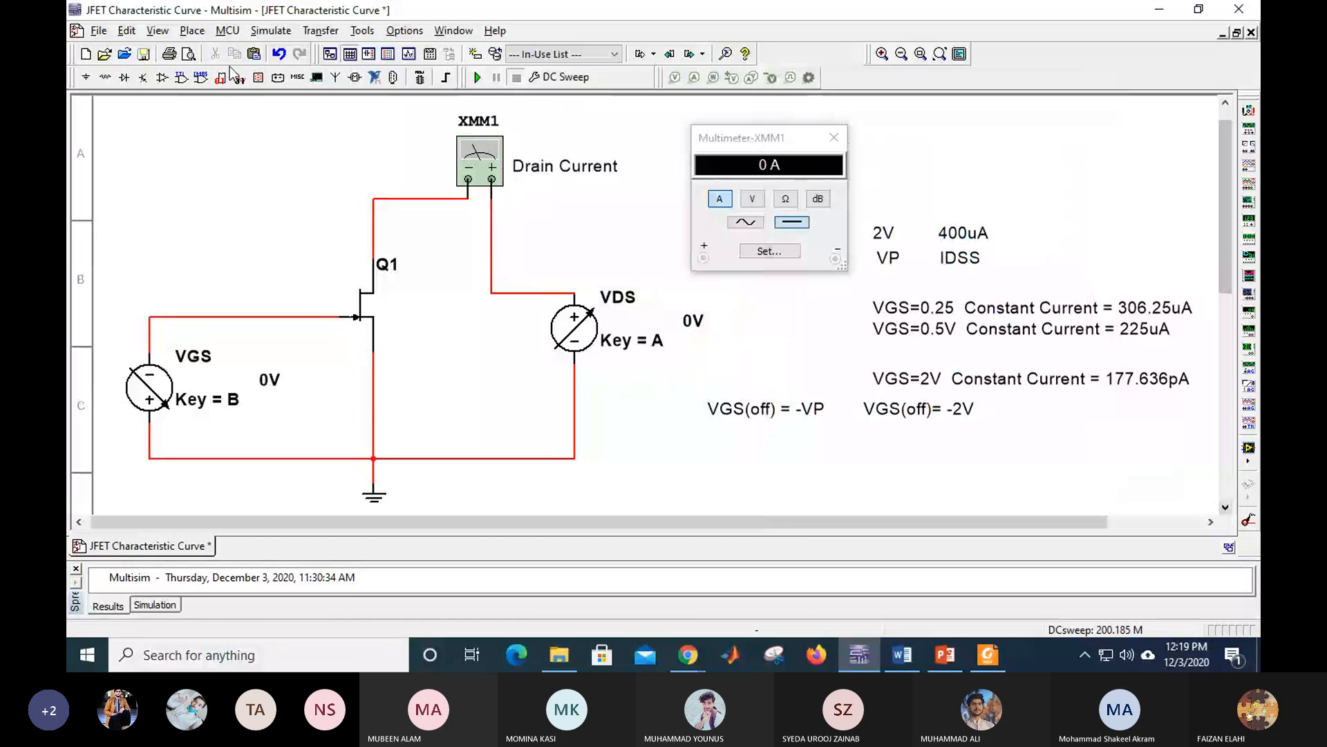
Step: Open the DC Sweep analysis settings, and switch to the Teams meeting in Chrome to stop sharing the screen
{"action": "left_click", "coordinate": [257, 31]}
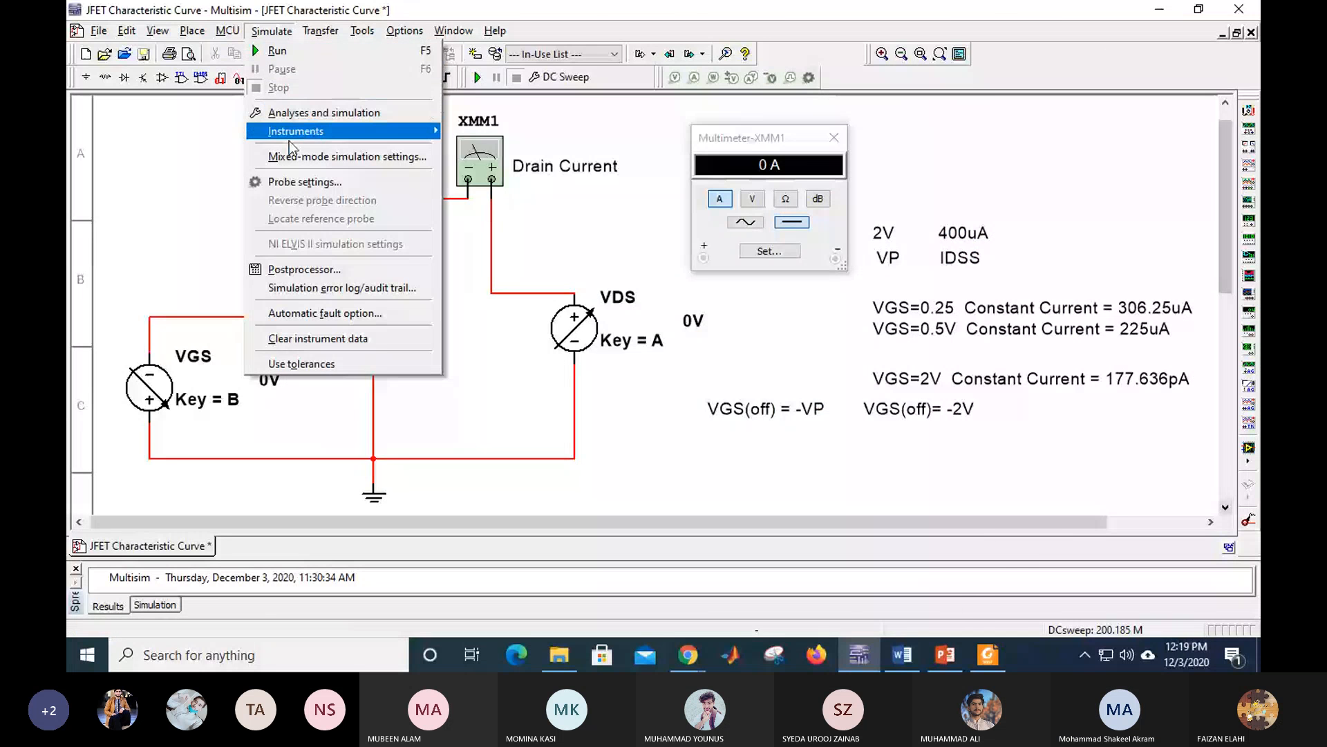
{"action": "left_click", "coordinate": [305, 113]}
{"action": "mouse_move", "coordinate": [688, 655]}
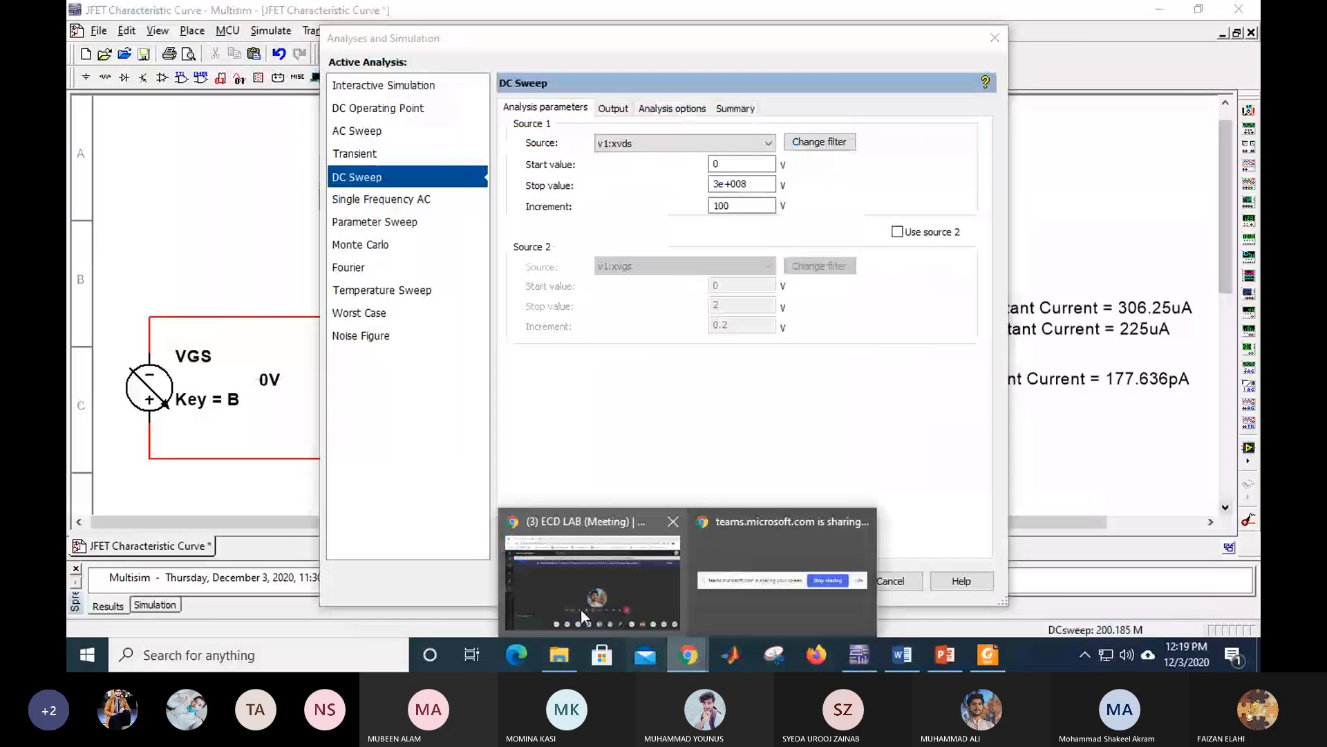
{"action": "left_click", "coordinate": [581, 608]}
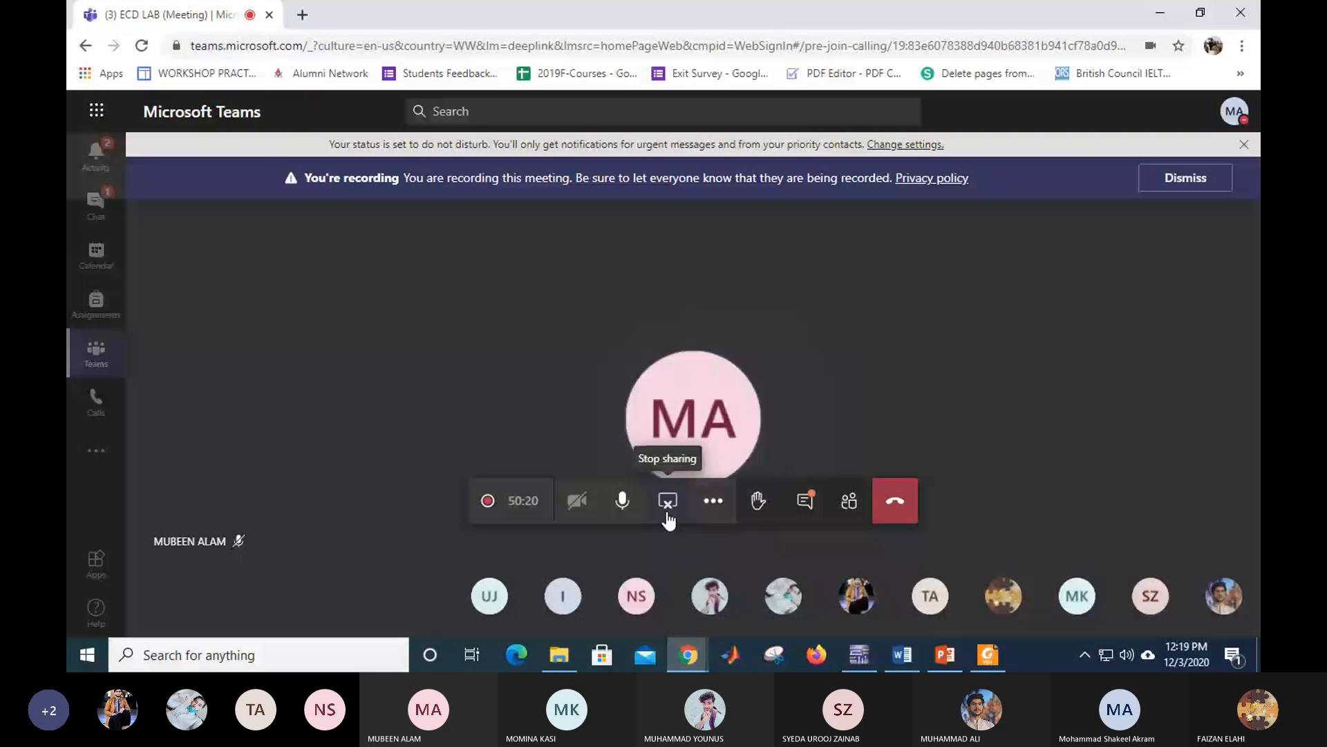
{"action": "left_click", "coordinate": [667, 515]}
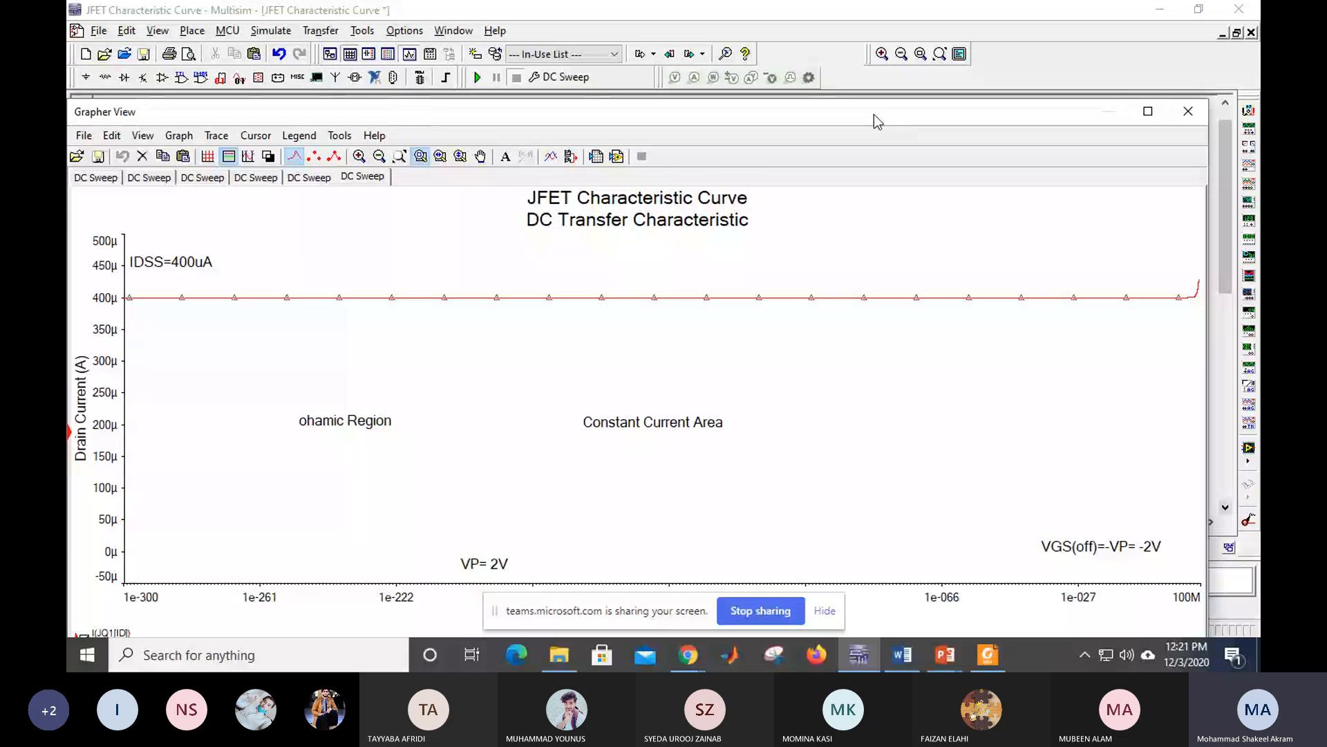
Step: Close the graph window and check the VDS source's maximum value in its properties
{"action": "left_click_drag", "start_coordinate": [874, 114], "coordinate": [886, 53]}
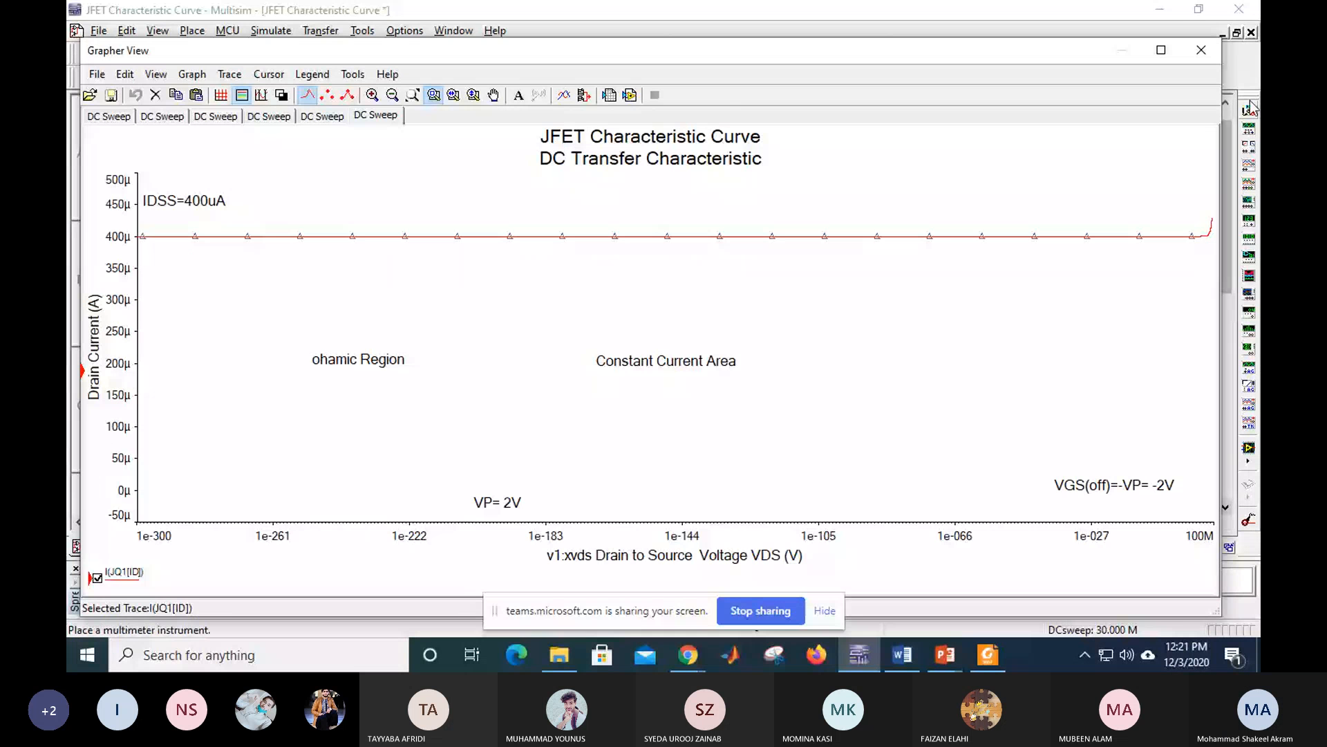
{"action": "left_click", "coordinate": [1202, 50]}
{"action": "double_click", "coordinate": [586, 322]}
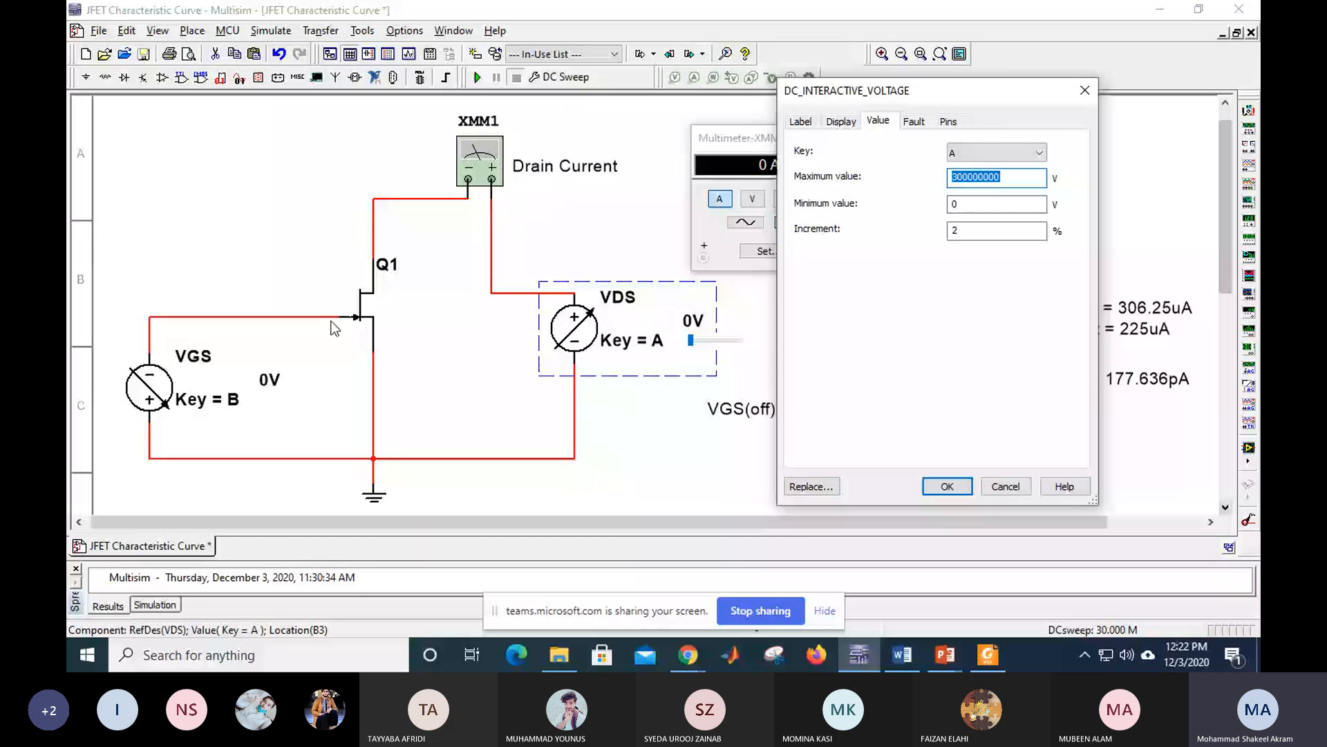
{"action": "left_click", "coordinate": [1013, 175]}
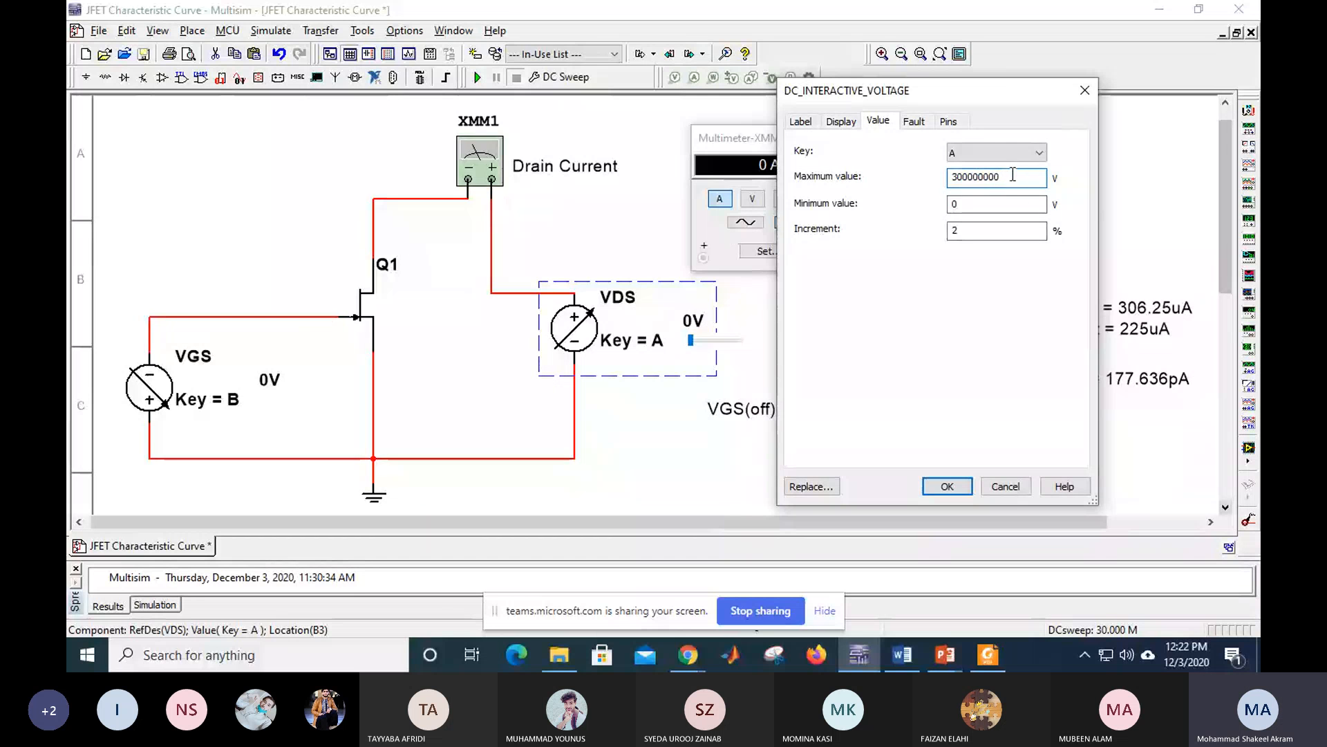
{"action": "left_click", "coordinate": [947, 486]}
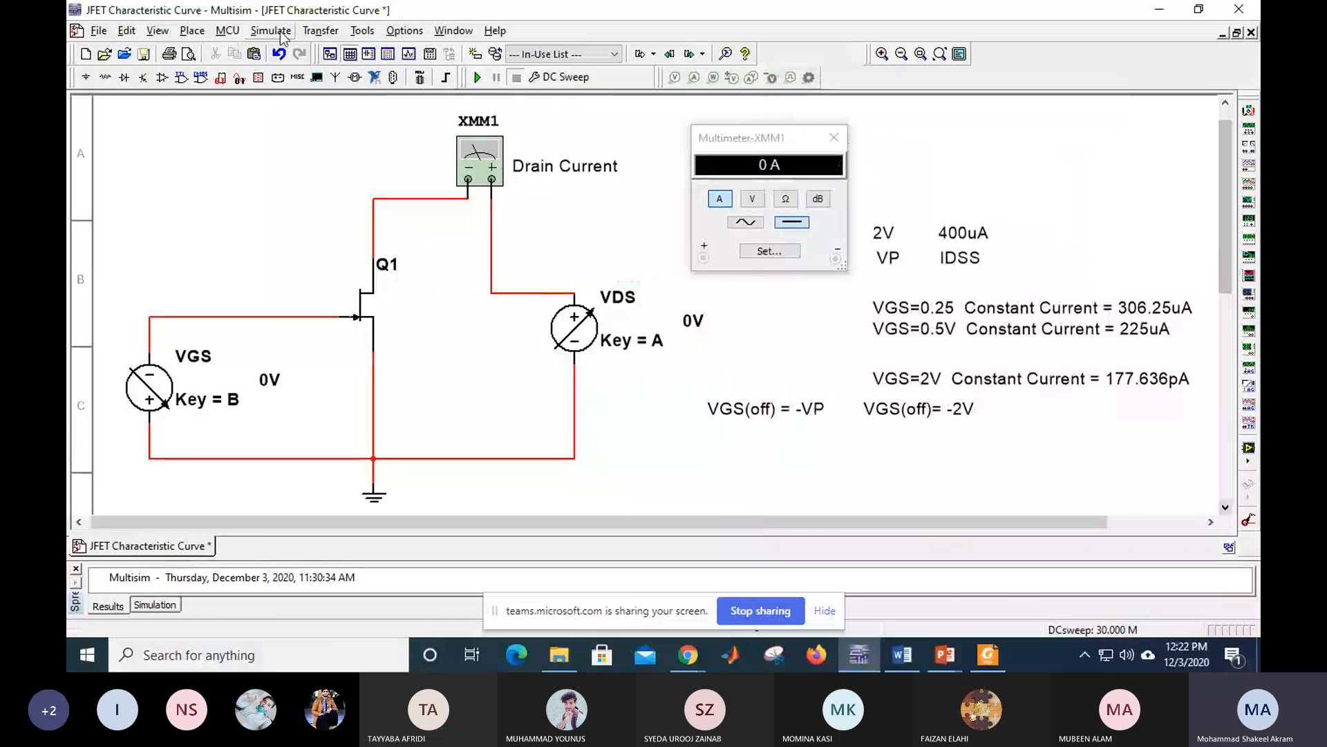
Step: Run a DC sweep of v1:xvds from 0 to 3e+007 V in 1000 V increments with I(JQ1[ID]) as output
{"action": "left_click", "coordinate": [270, 31]}
{"action": "left_click", "coordinate": [304, 112]}
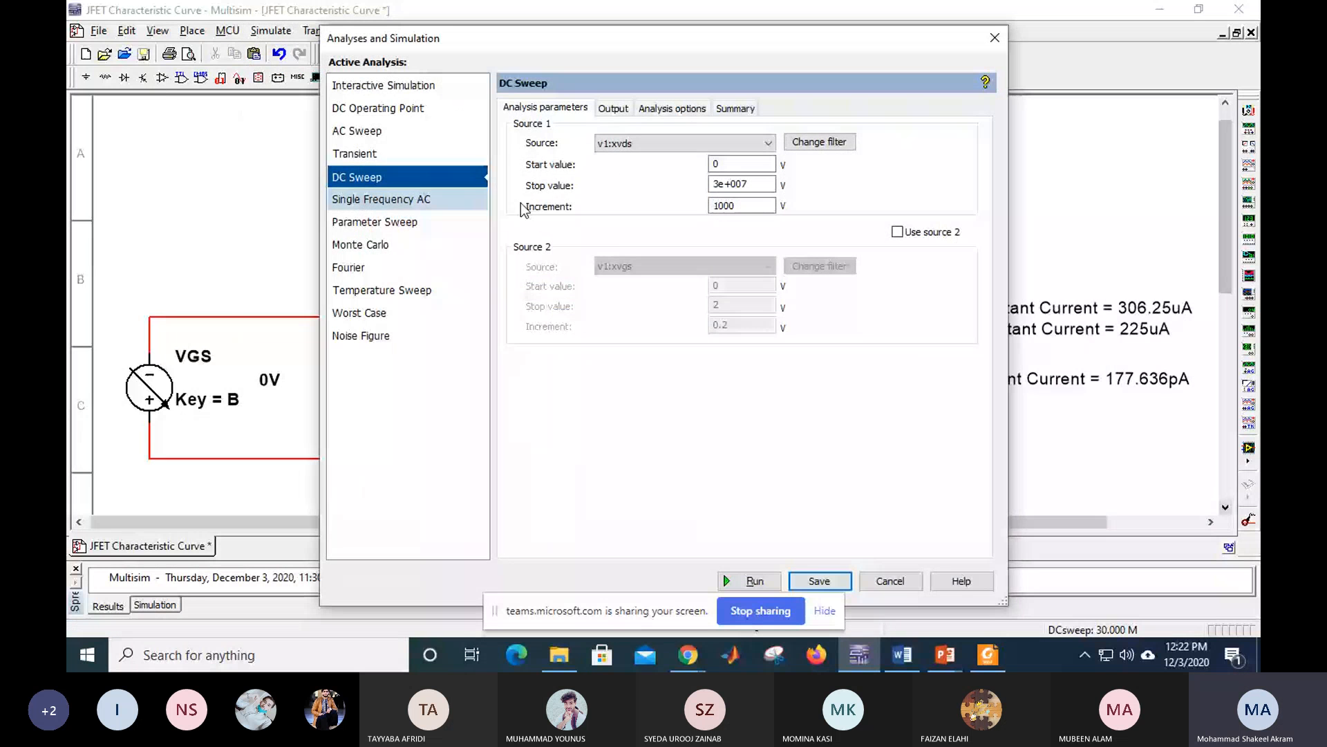
{"action": "double_click", "coordinate": [727, 206]}
{"action": "left_click", "coordinate": [612, 108]}
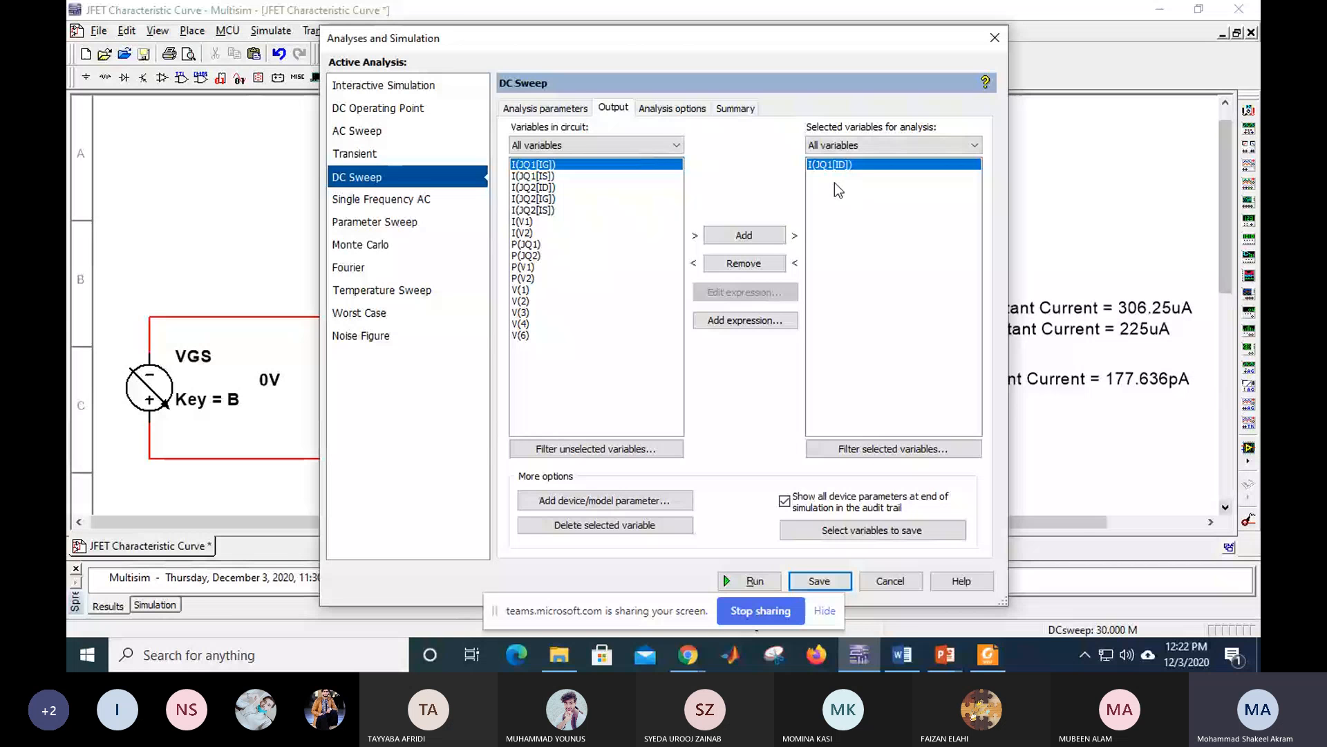
{"action": "left_click", "coordinate": [752, 581]}
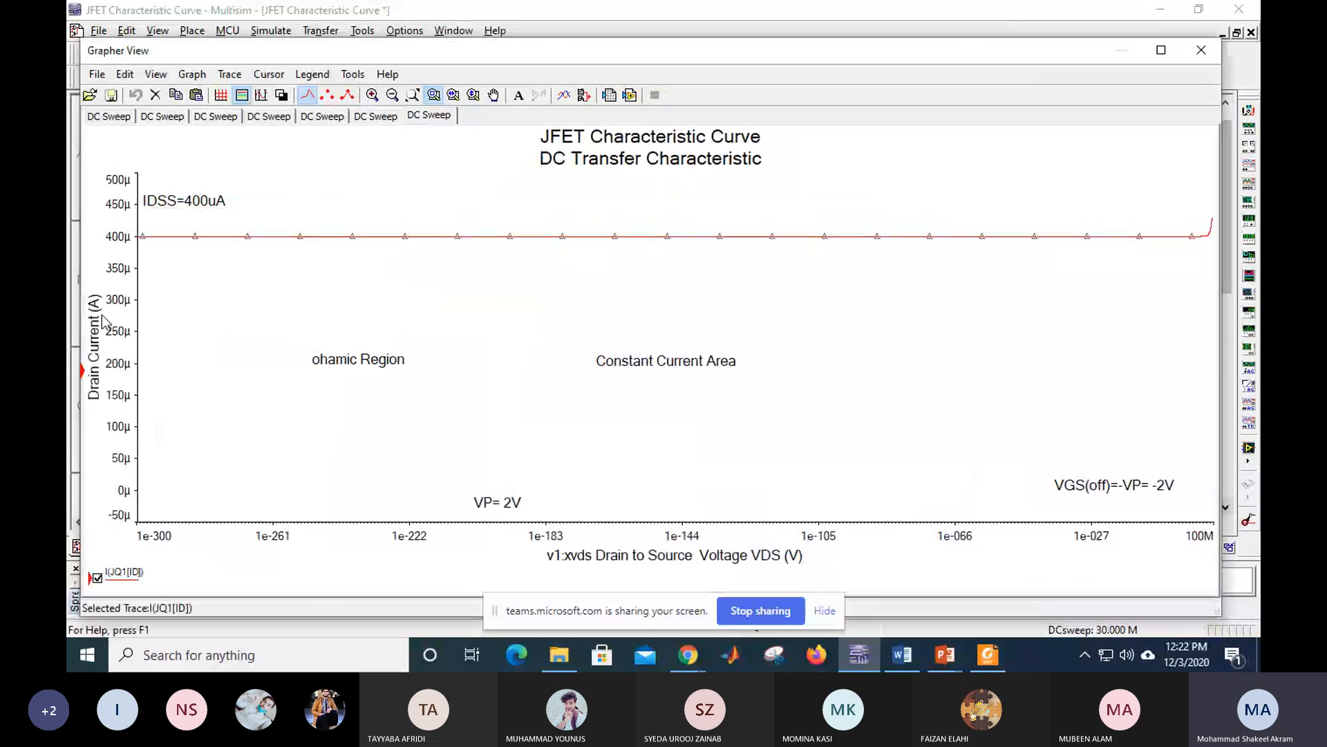
Step: Set the minimum of the graph's drain current axis range to 0
{"action": "right_click", "coordinate": [126, 488]}
{"action": "left_click", "coordinate": [173, 504]}
{"action": "left_click_drag", "start_coordinate": [619, 436], "coordinate": [531, 442]}
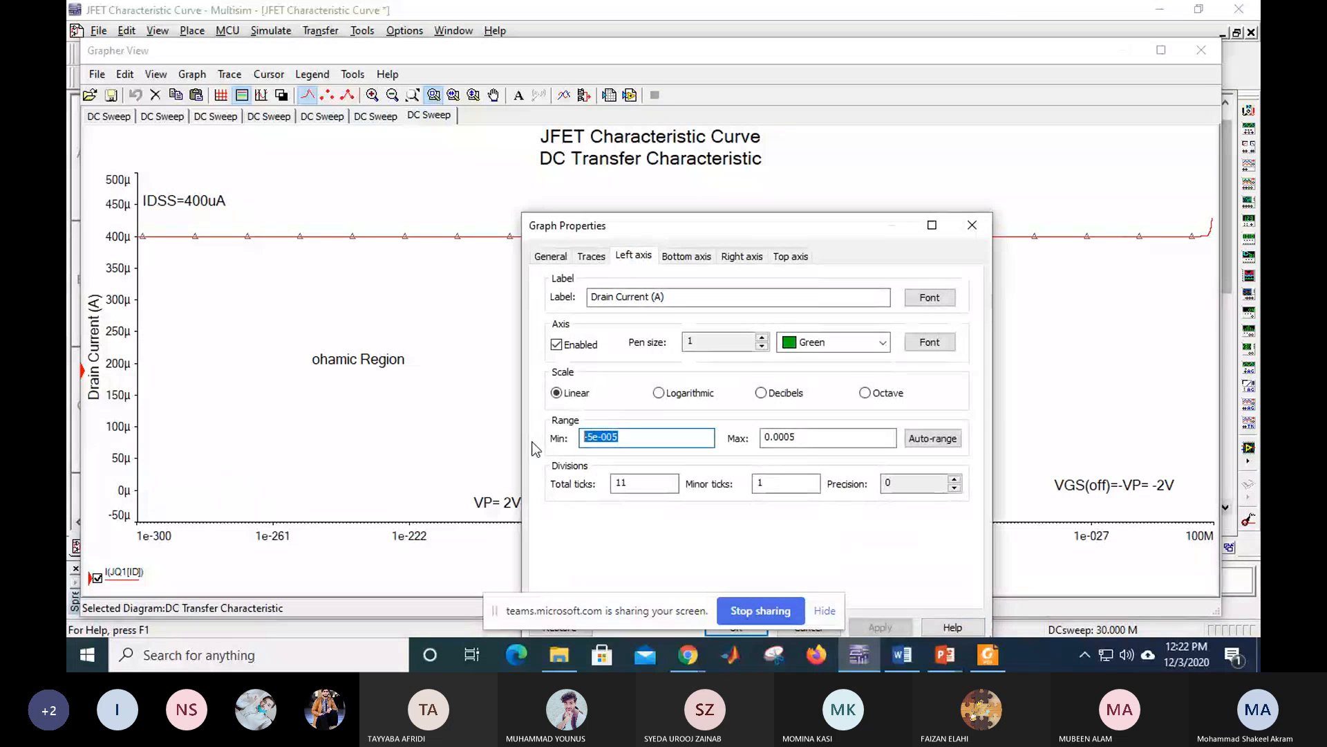
{"action": "type", "text": "0"}
{"action": "key", "text": "Return"}
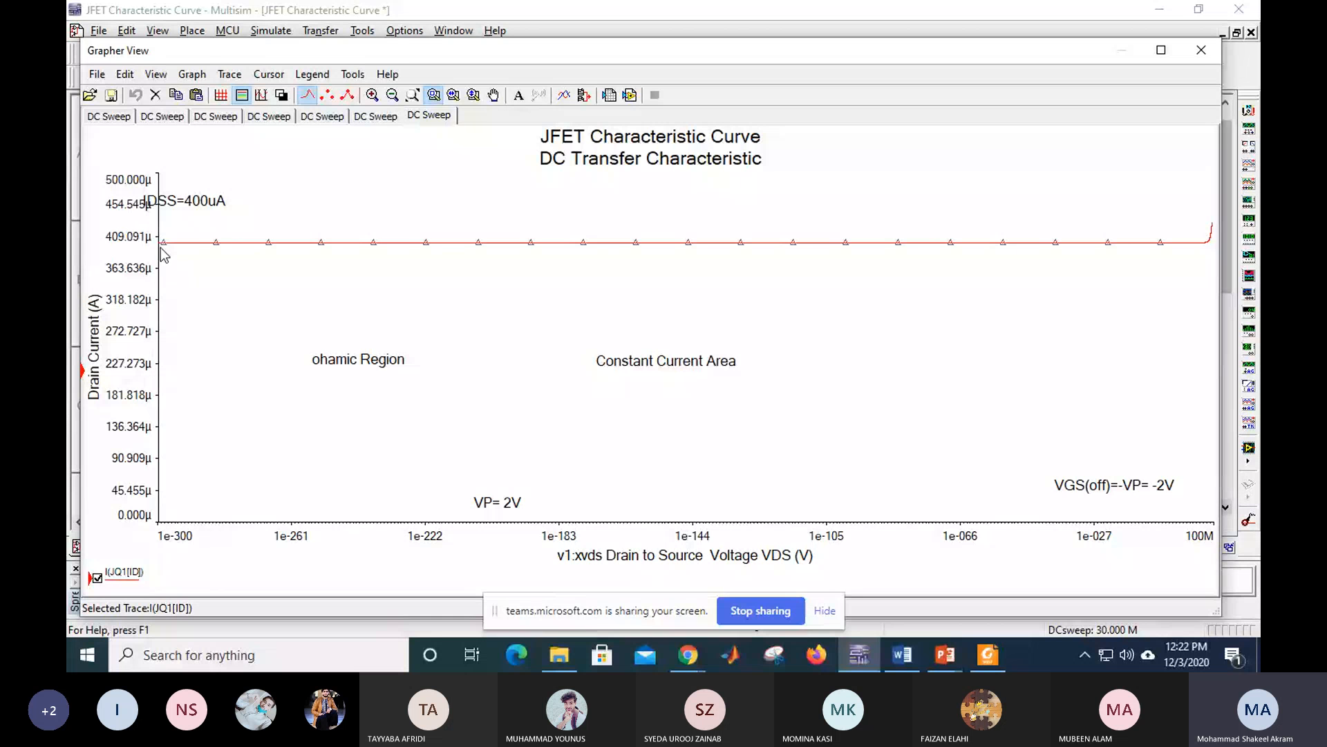
Step: Show the cursors on the sweep graph and read the drain current with cursor 1 near the ohmic region label and cursor 2 near 1e-027 V
{"action": "left_click", "coordinate": [261, 96]}
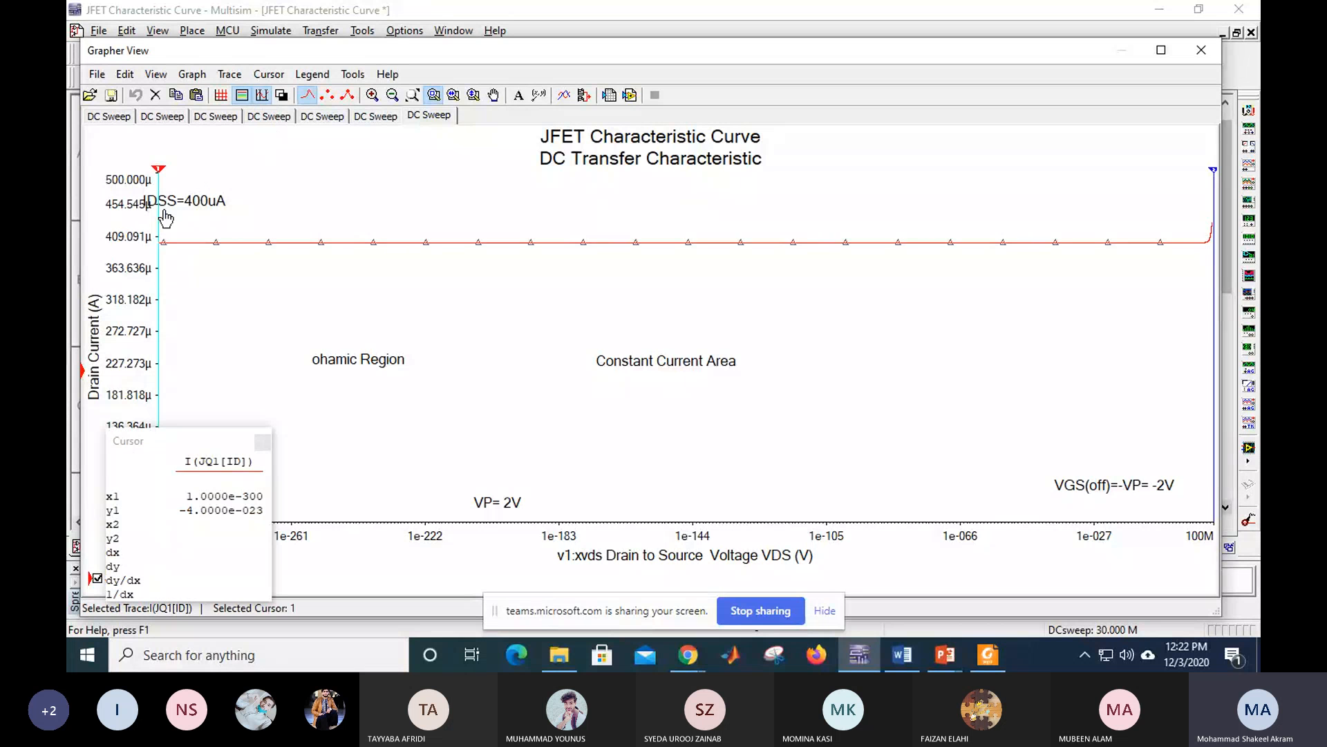
{"action": "left_click_drag", "start_coordinate": [159, 170], "coordinate": [172, 176]}
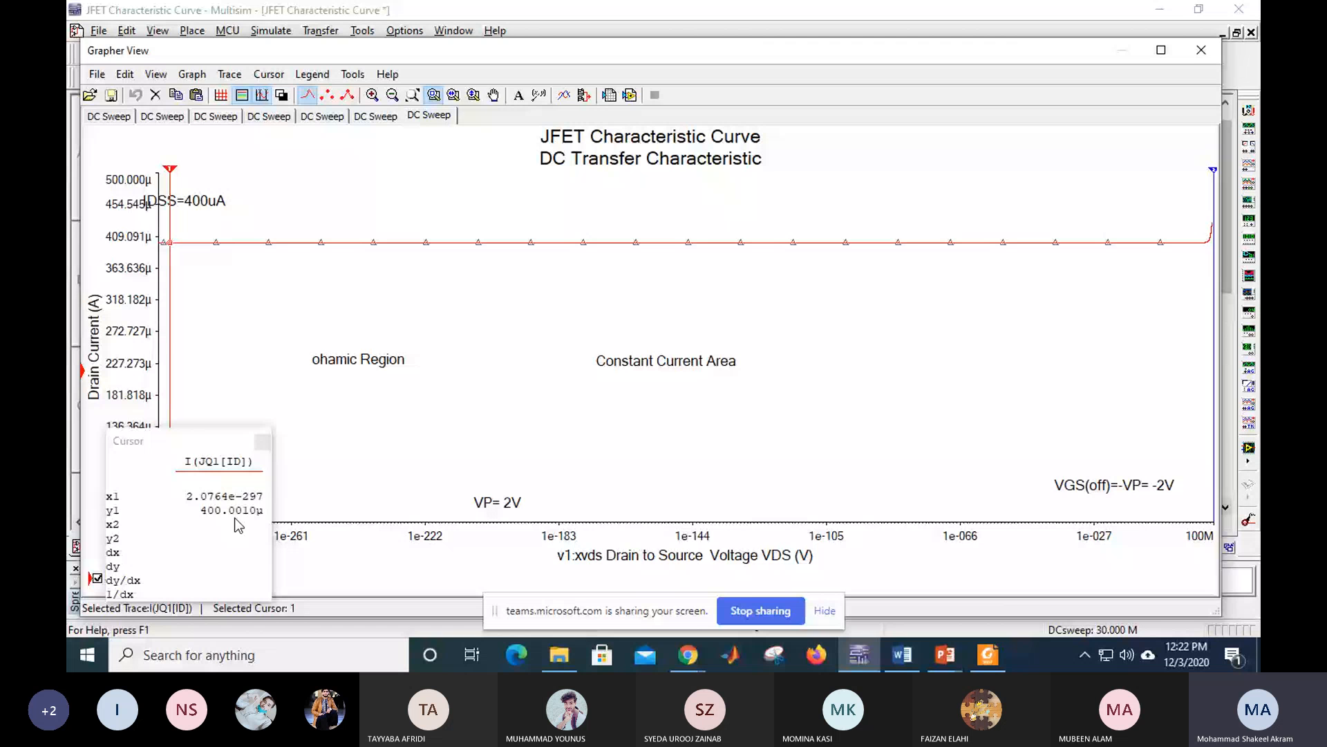
{"action": "left_click_drag", "start_coordinate": [170, 304], "coordinate": [359, 308]}
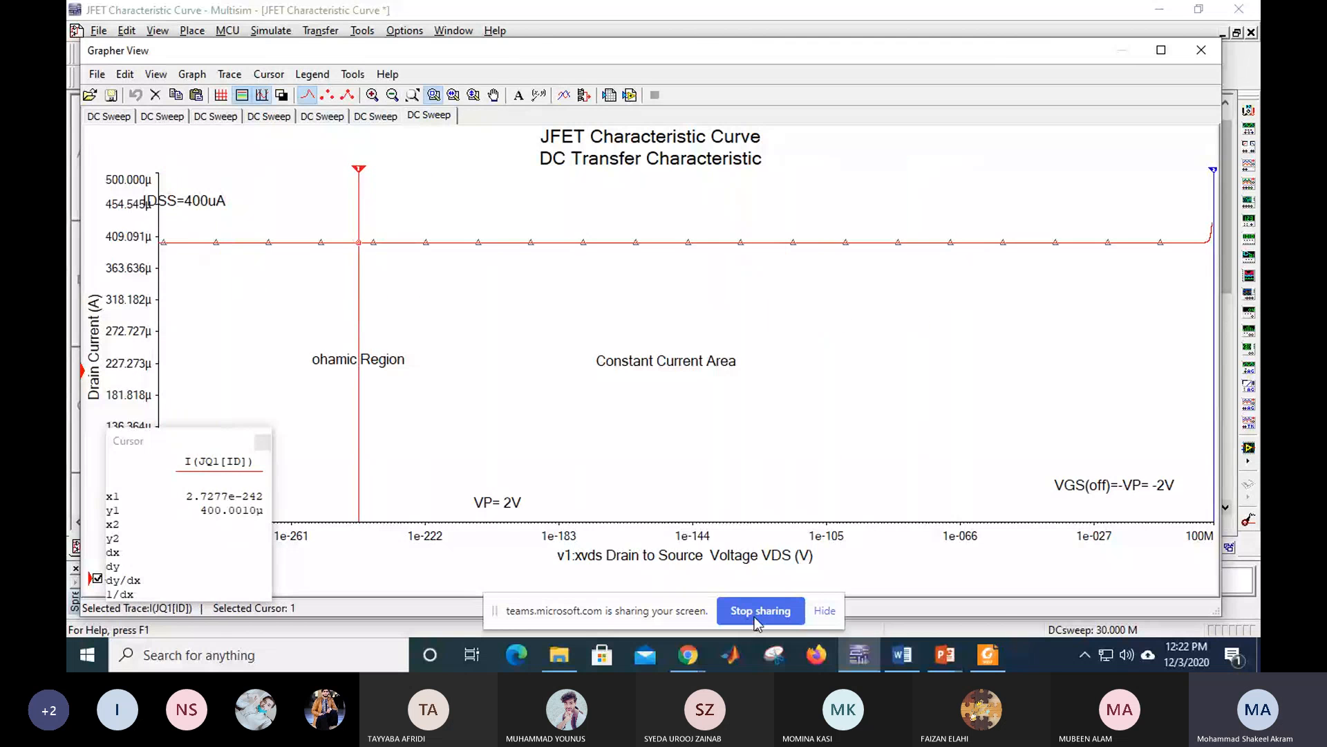
{"action": "left_click", "coordinate": [1215, 252]}
{"action": "left_click_drag", "start_coordinate": [1213, 172], "coordinate": [1109, 181]}
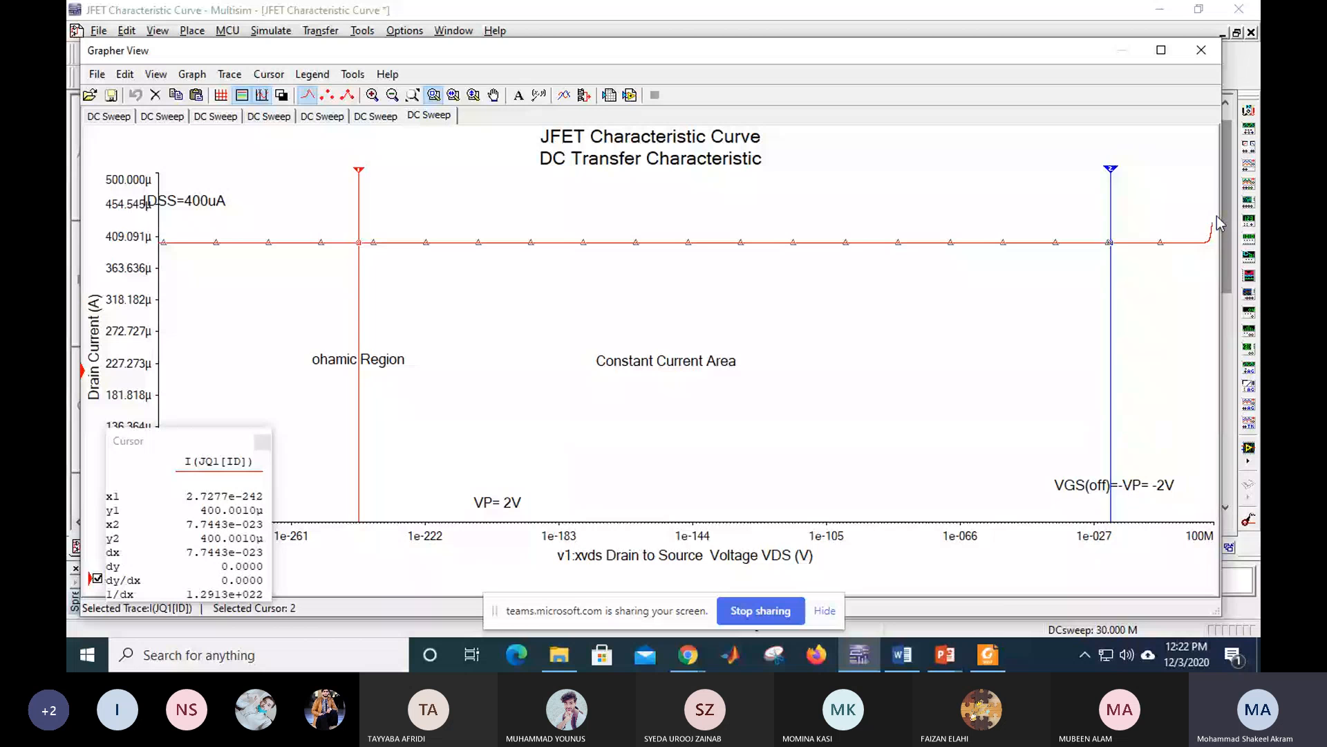
{"action": "mouse_move", "coordinate": [1111, 177]}
{"action": "left_mouse_down"}
{"action": "mouse_move", "coordinate": [1213, 164]}
{"action": "mouse_move", "coordinate": [1202, 185]}
{"action": "mouse_move", "coordinate": [1079, 208]}
{"action": "left_mouse_up"}
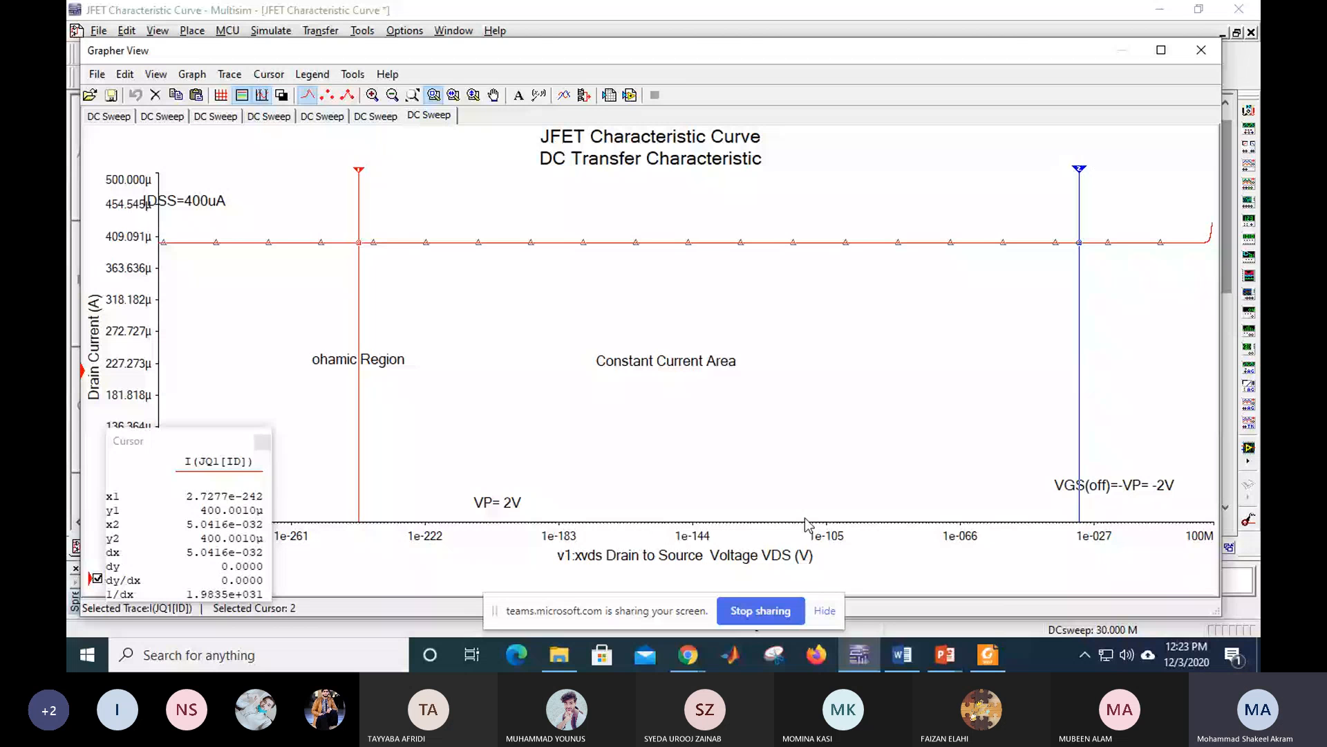
Step: Apply a linear scale to the graph's VDS axis
{"action": "right_click", "coordinate": [592, 532]}
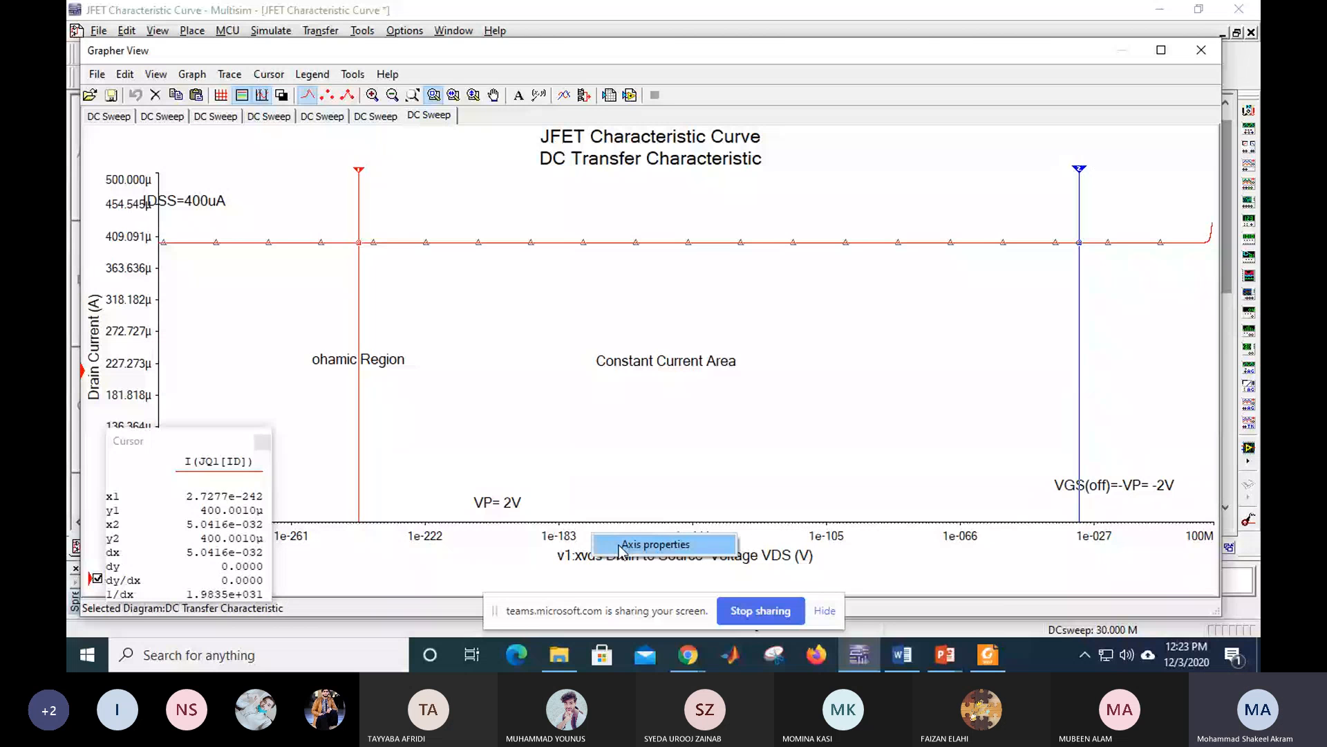
{"action": "left_click", "coordinate": [620, 546]}
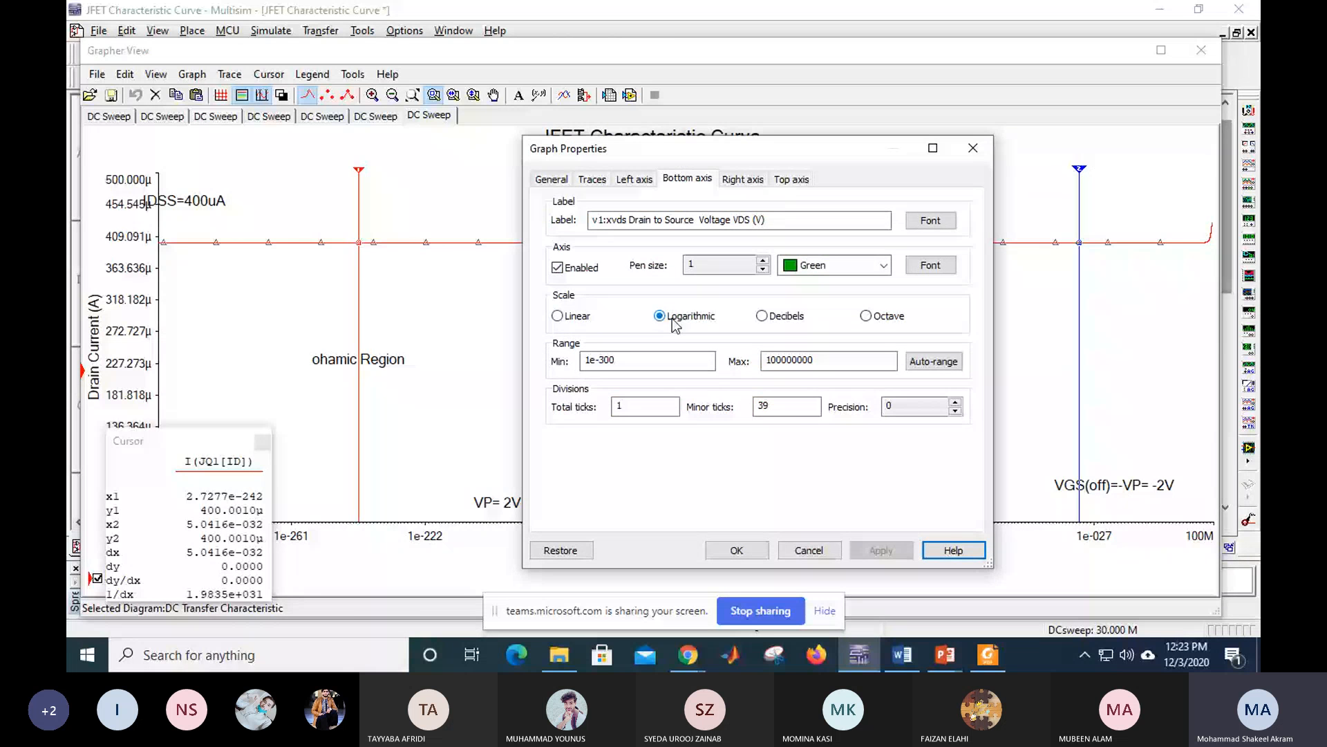
{"action": "left_click", "coordinate": [568, 319]}
{"action": "left_click", "coordinate": [569, 319]}
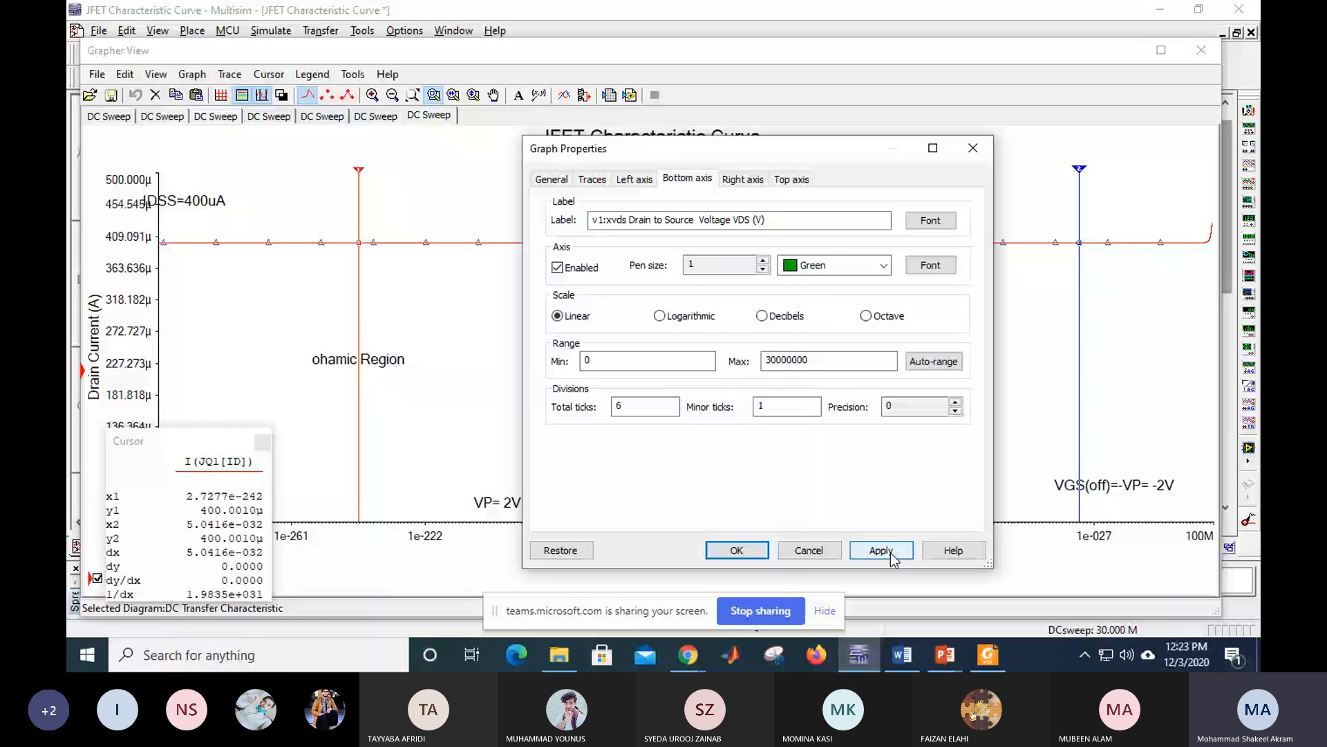
{"action": "left_click", "coordinate": [891, 554]}
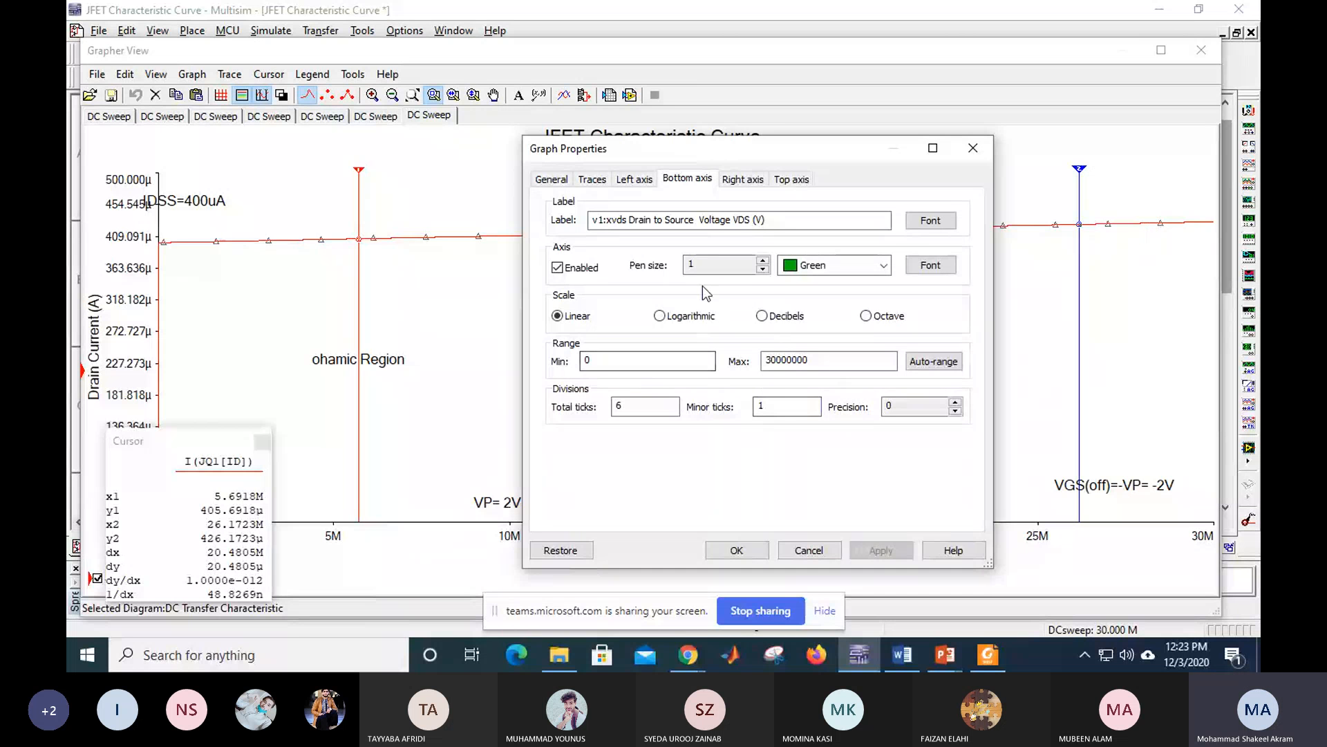
Step: Restore the VDS axis to a logarithmic scale and close the graph properties
{"action": "left_click", "coordinate": [691, 318]}
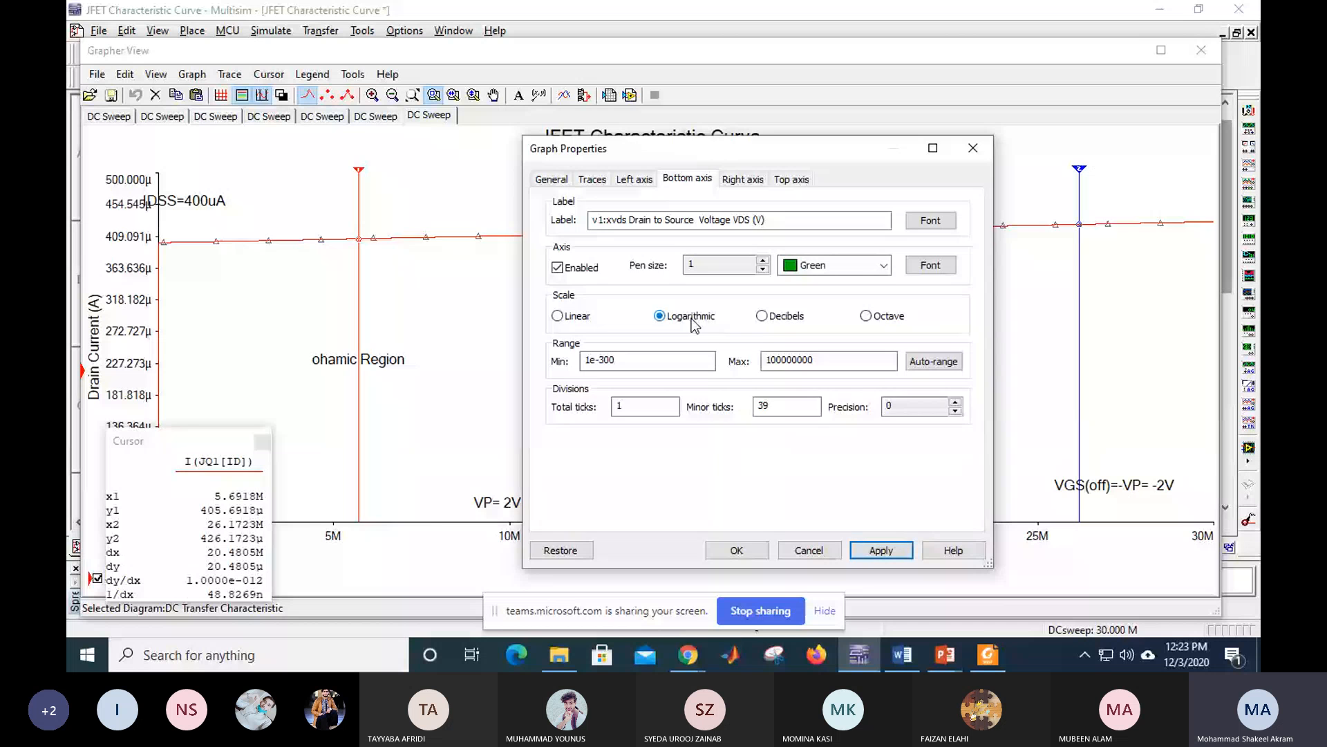
{"action": "left_click", "coordinate": [881, 550]}
{"action": "left_click_drag", "start_coordinate": [835, 156], "coordinate": [728, 177]}
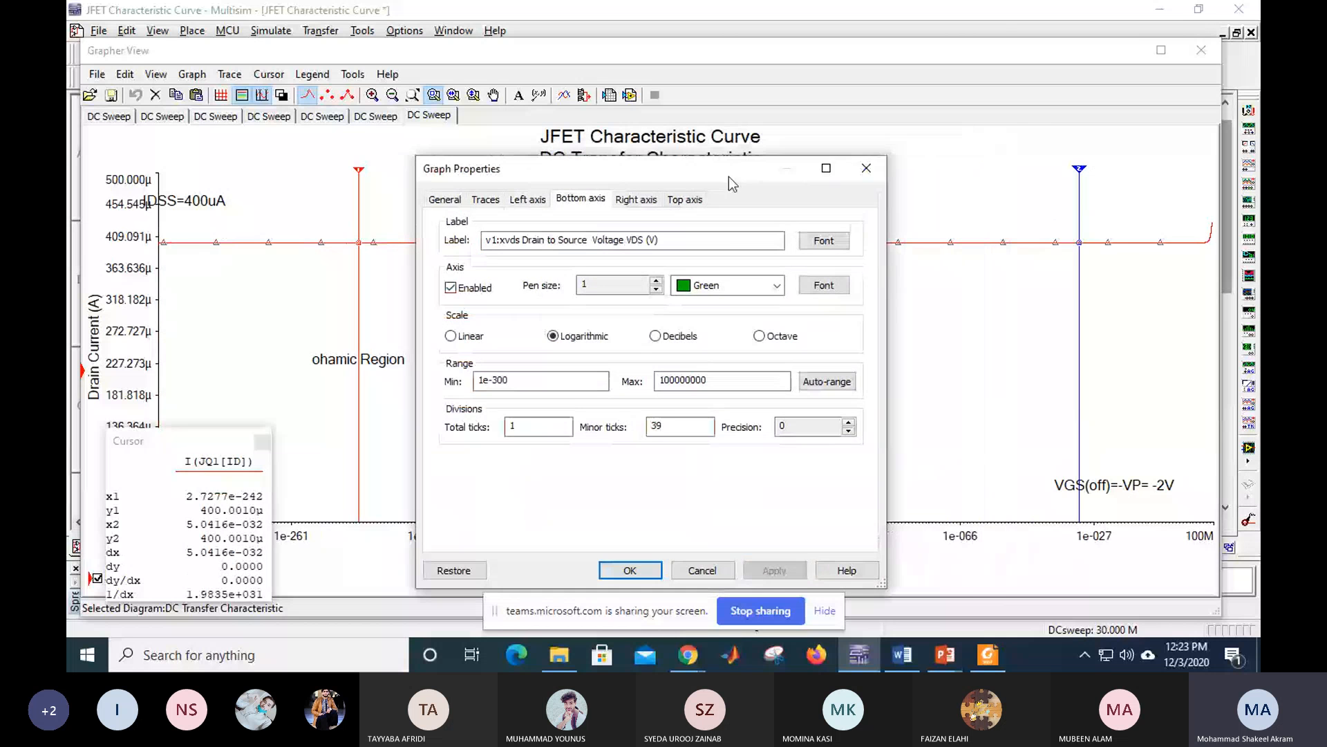
{"action": "left_click", "coordinate": [866, 168]}
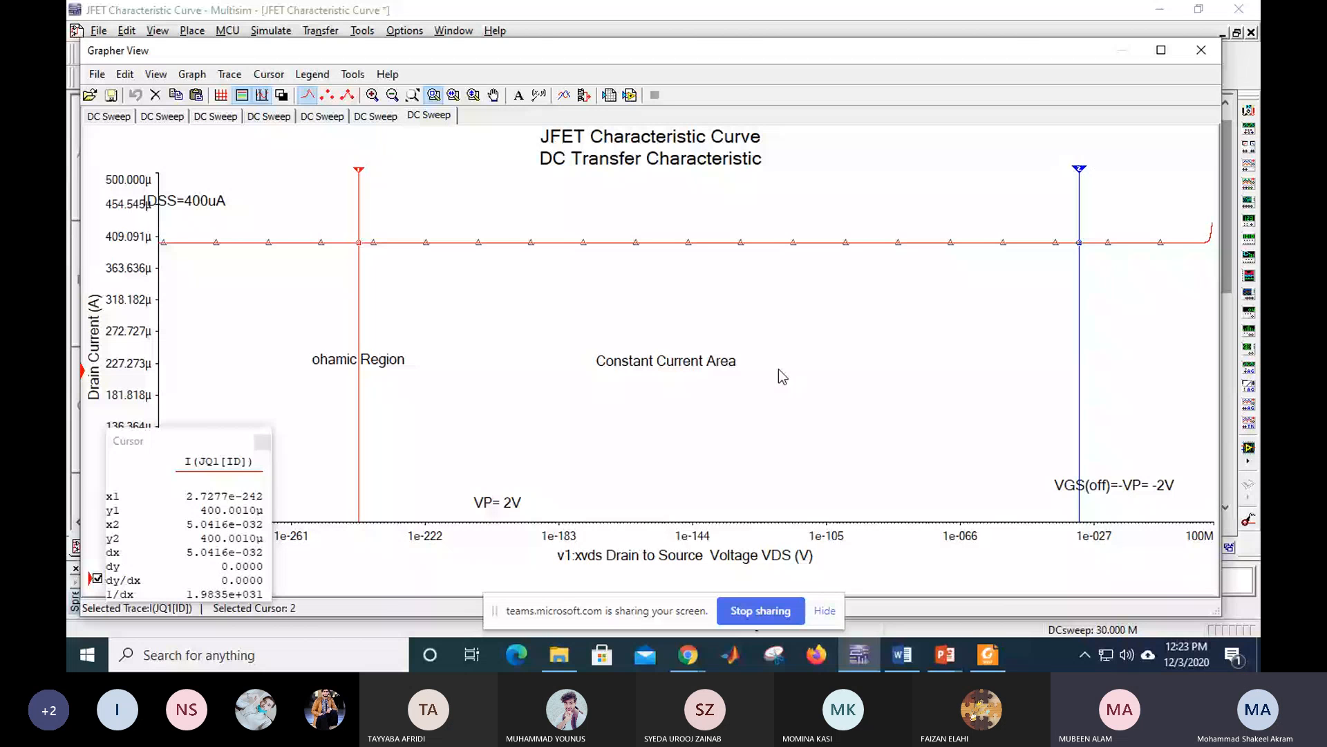
Step: Read the drain current along the flat part of the curve with cursor 2, ending just past 1e-105 V
{"action": "left_click_drag", "start_coordinate": [1079, 169], "coordinate": [1185, 181]}
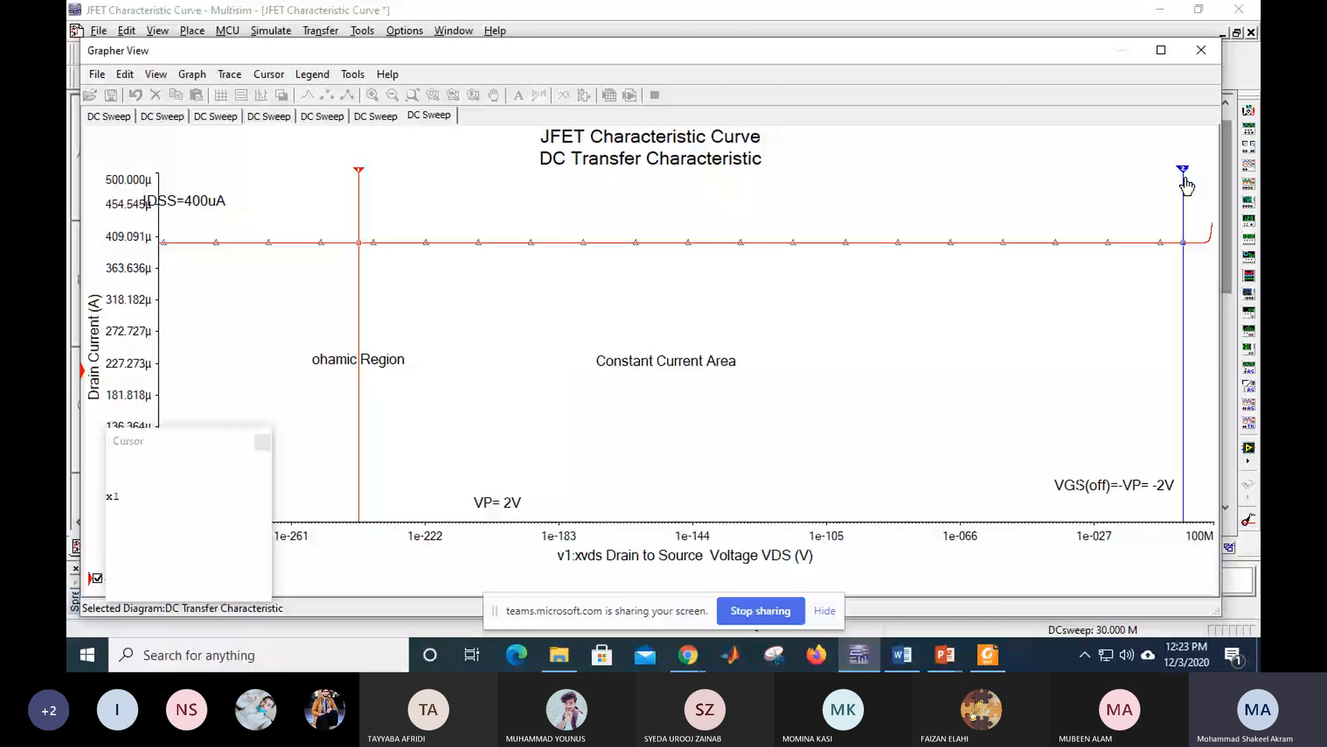
{"action": "mouse_move", "coordinate": [1186, 185]}
{"action": "left_mouse_down"}
{"action": "mouse_move", "coordinate": [1057, 181]}
{"action": "mouse_move", "coordinate": [1212, 176]}
{"action": "mouse_move", "coordinate": [1180, 207]}
{"action": "mouse_move", "coordinate": [855, 235]}
{"action": "left_mouse_up"}
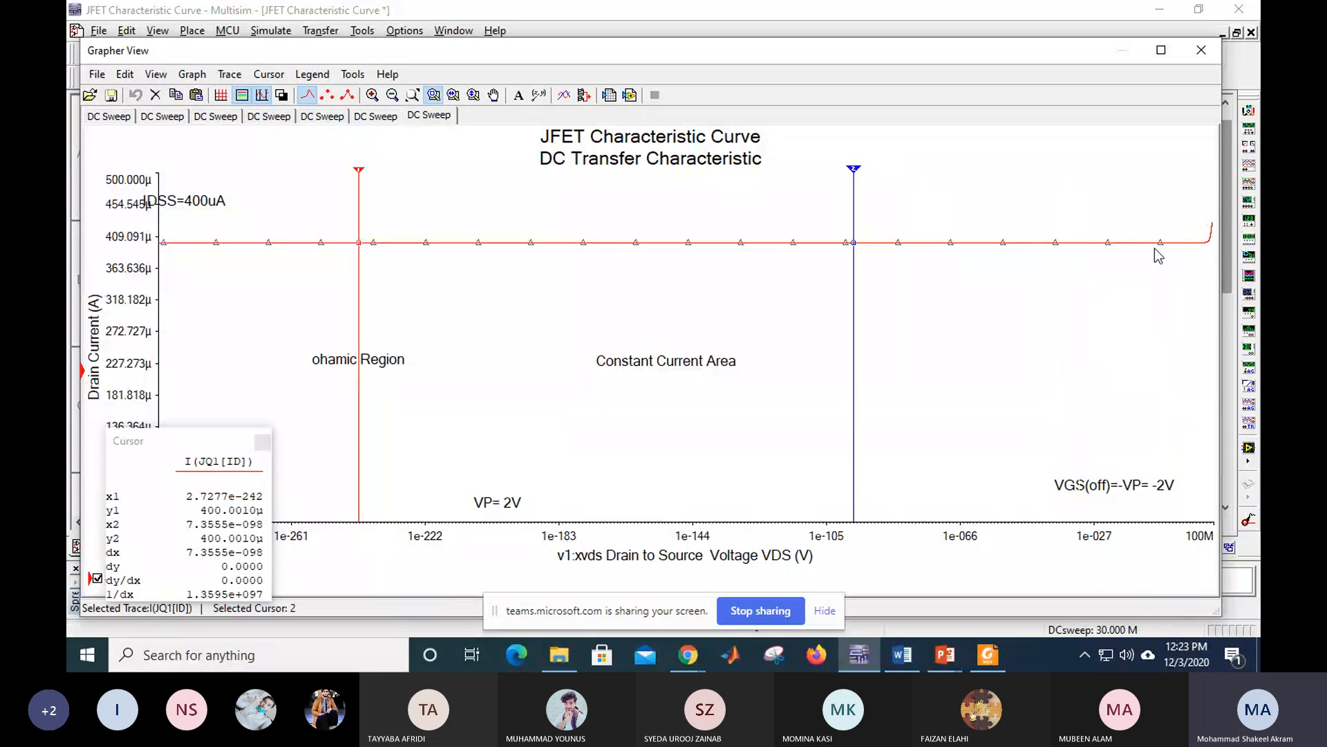
Step: Switch to the LEC1_Field Effect Transistors presentation in PowerPoint to view the drain characteristic slide, and return to the Multisim graph
{"action": "left_click", "coordinate": [945, 655]}
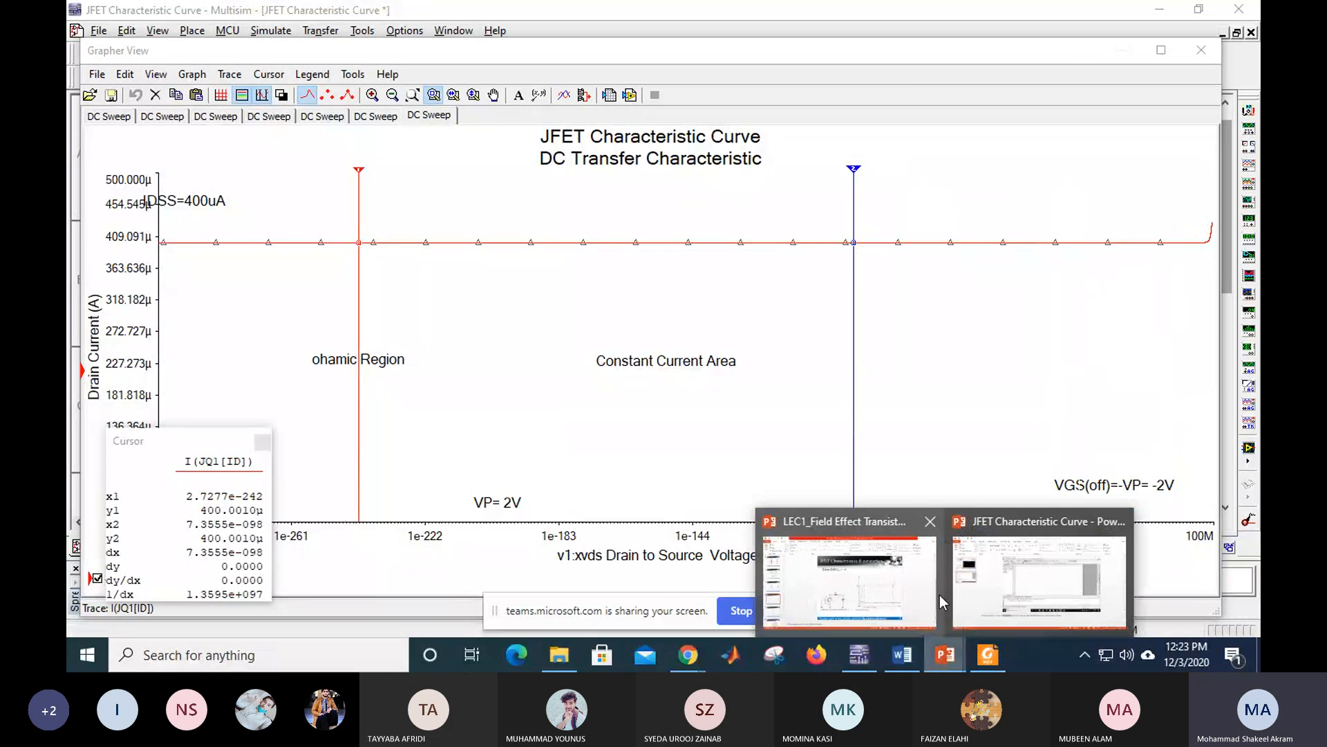
{"action": "left_click", "coordinate": [890, 600]}
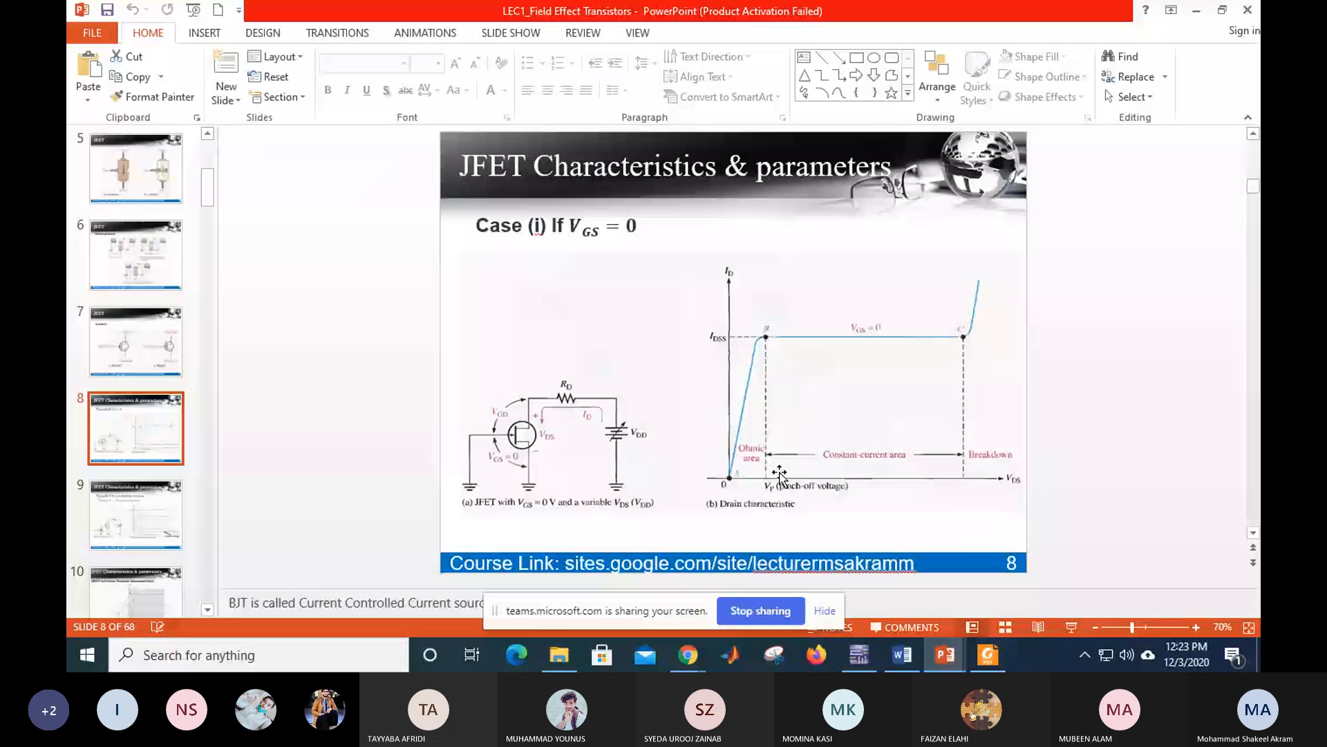
{"action": "left_click", "coordinate": [869, 665]}
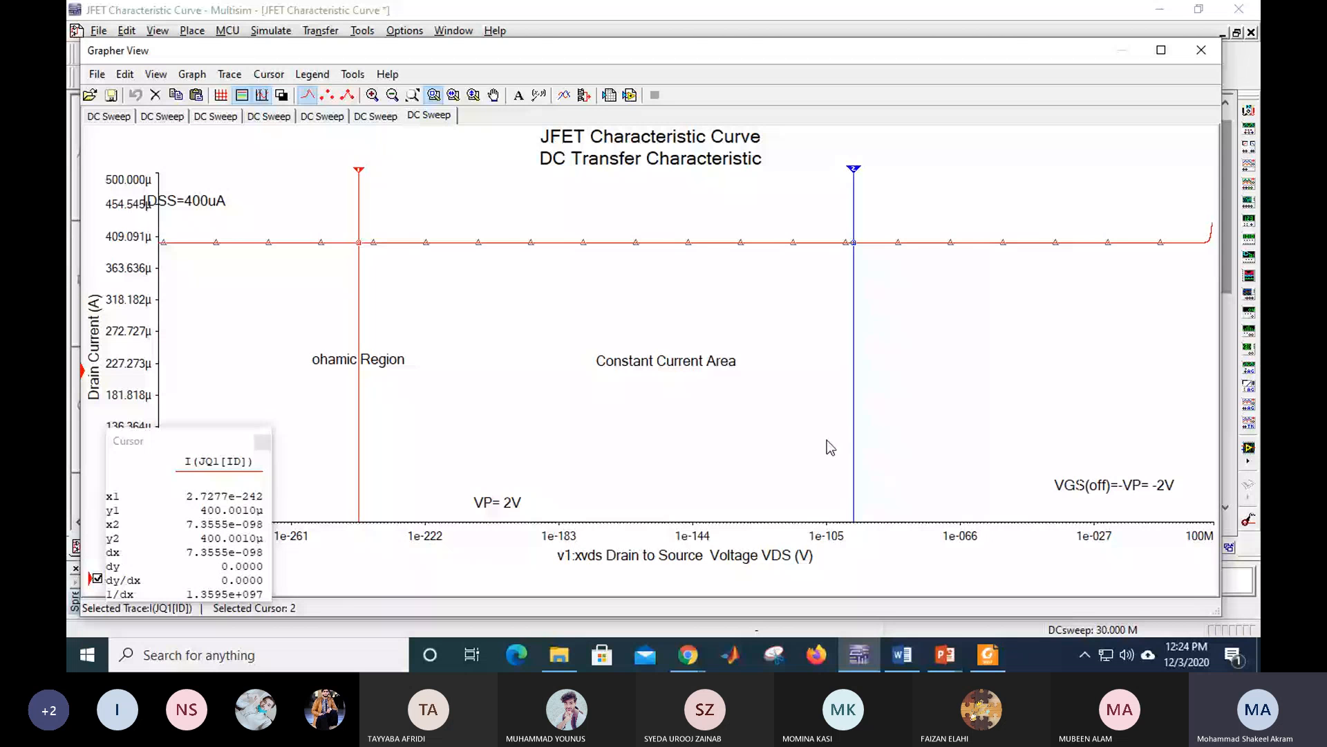
Step: Try to reformat part of the IDSS=400uA label on the first DC Sweep graph
{"action": "left_click", "coordinate": [109, 116]}
{"action": "left_click", "coordinate": [201, 232]}
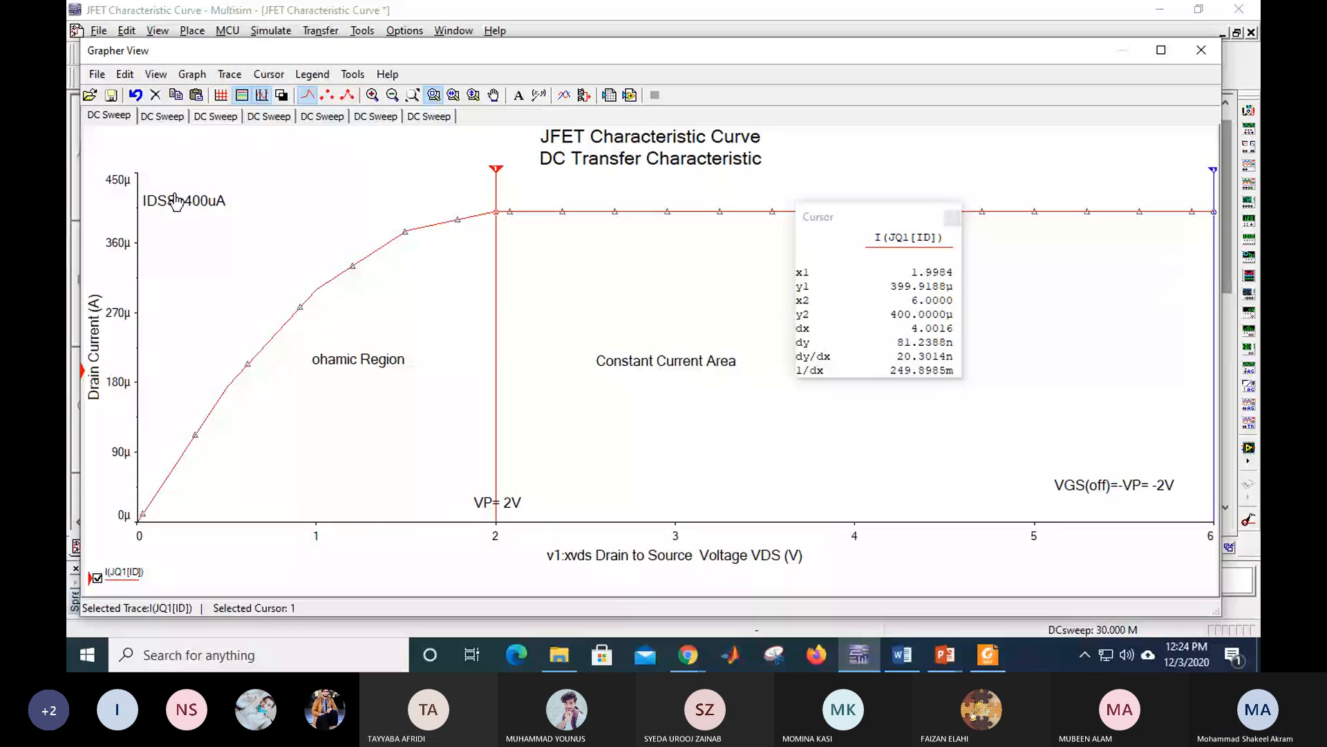
{"action": "right_click", "coordinate": [201, 200]}
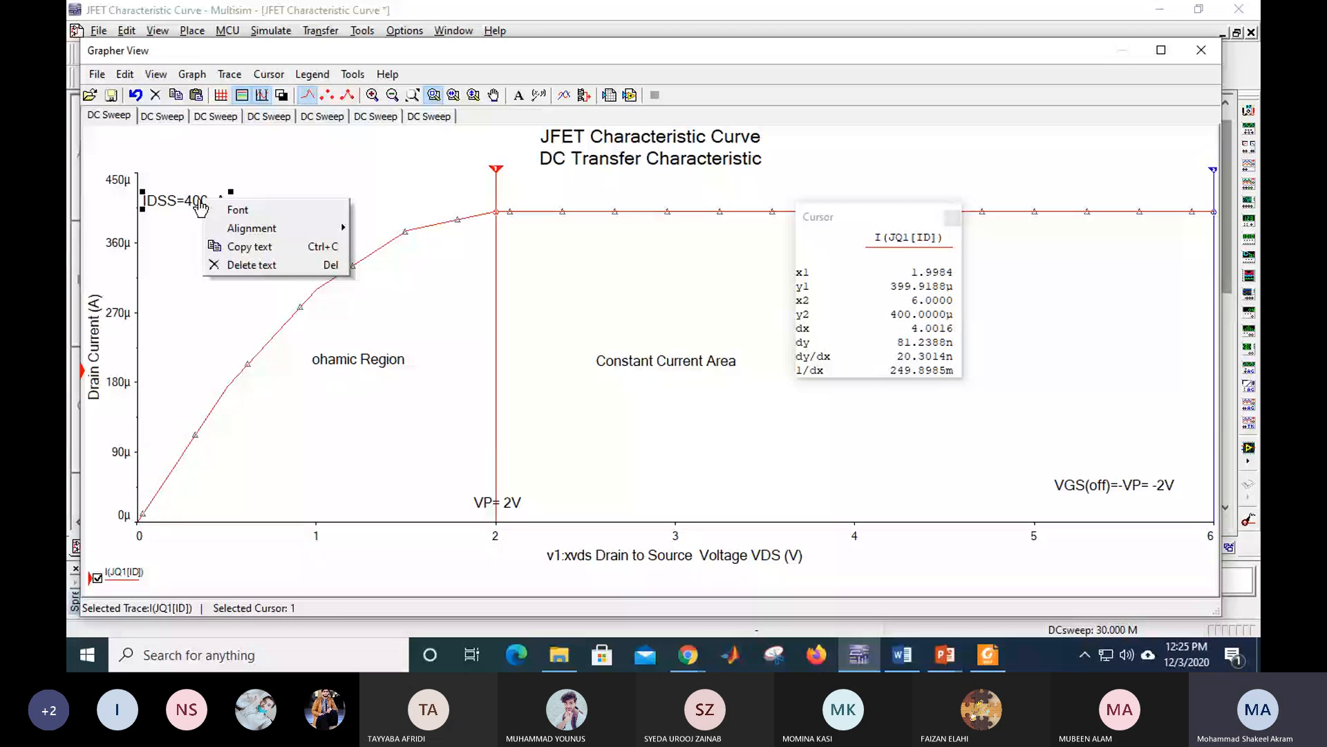
{"action": "double_click", "coordinate": [200, 201]}
{"action": "left_click_drag", "start_coordinate": [219, 201], "coordinate": [163, 199]}
{"action": "left_click", "coordinate": [168, 200]}
{"action": "right_click", "coordinate": [189, 201]}
{"action": "left_click", "coordinate": [189, 202]}
{"action": "right_click", "coordinate": [190, 200]}
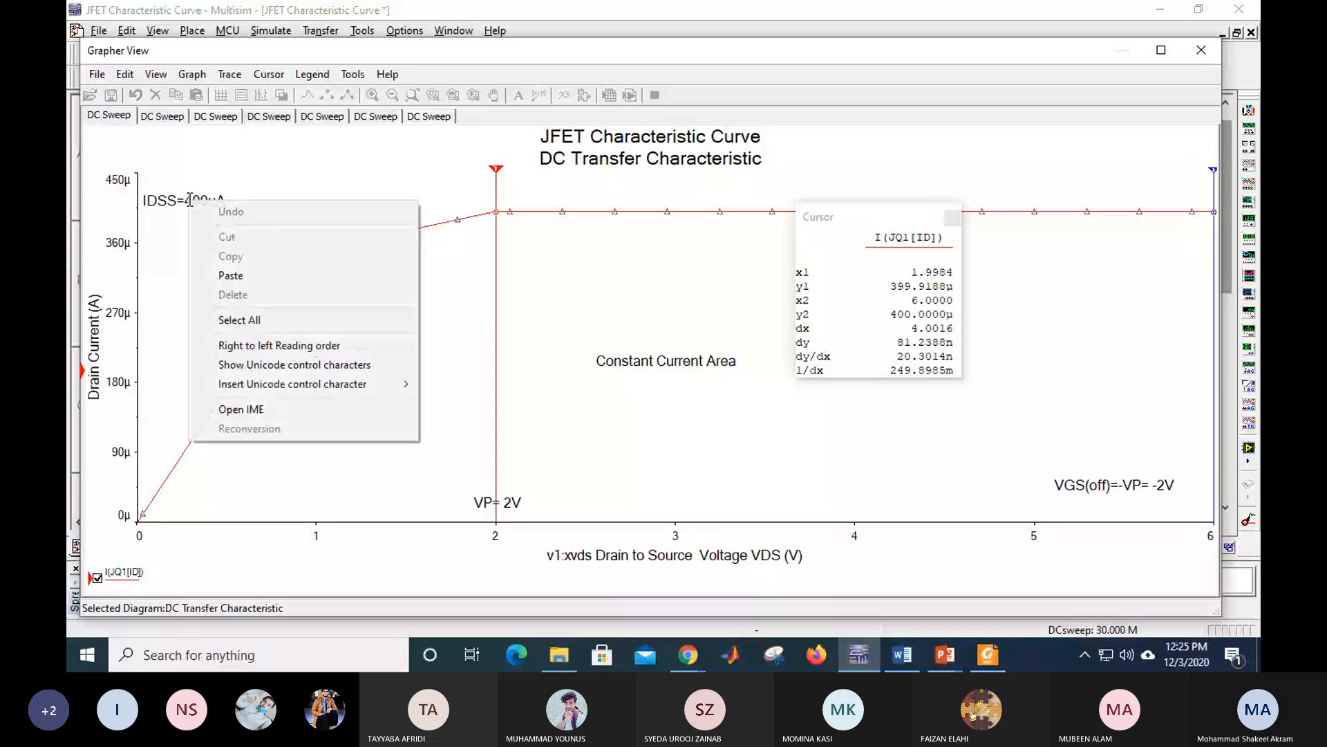
{"action": "left_click", "coordinate": [184, 198]}
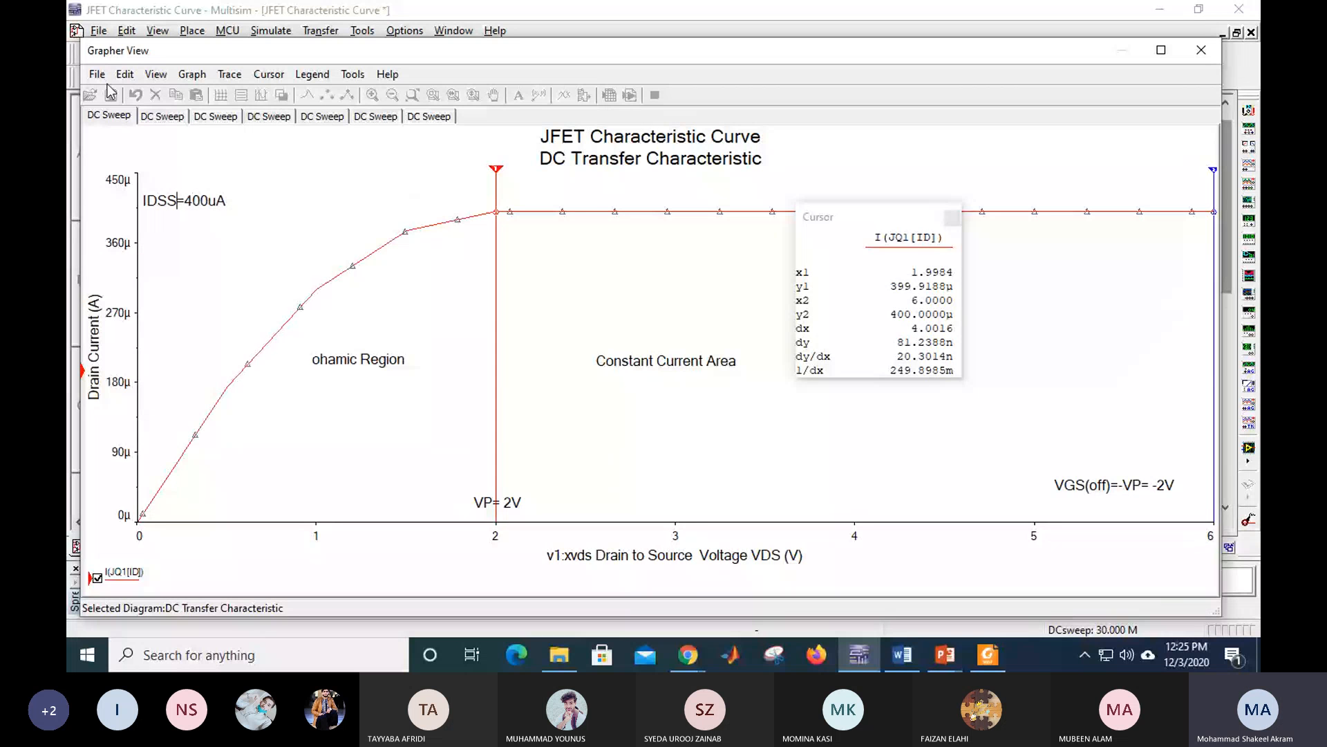
Step: Review the DC Sweep graphs in order and place cursor 2 of the last one at about 86.7 kV, just before the current rise
{"action": "left_click", "coordinate": [167, 121]}
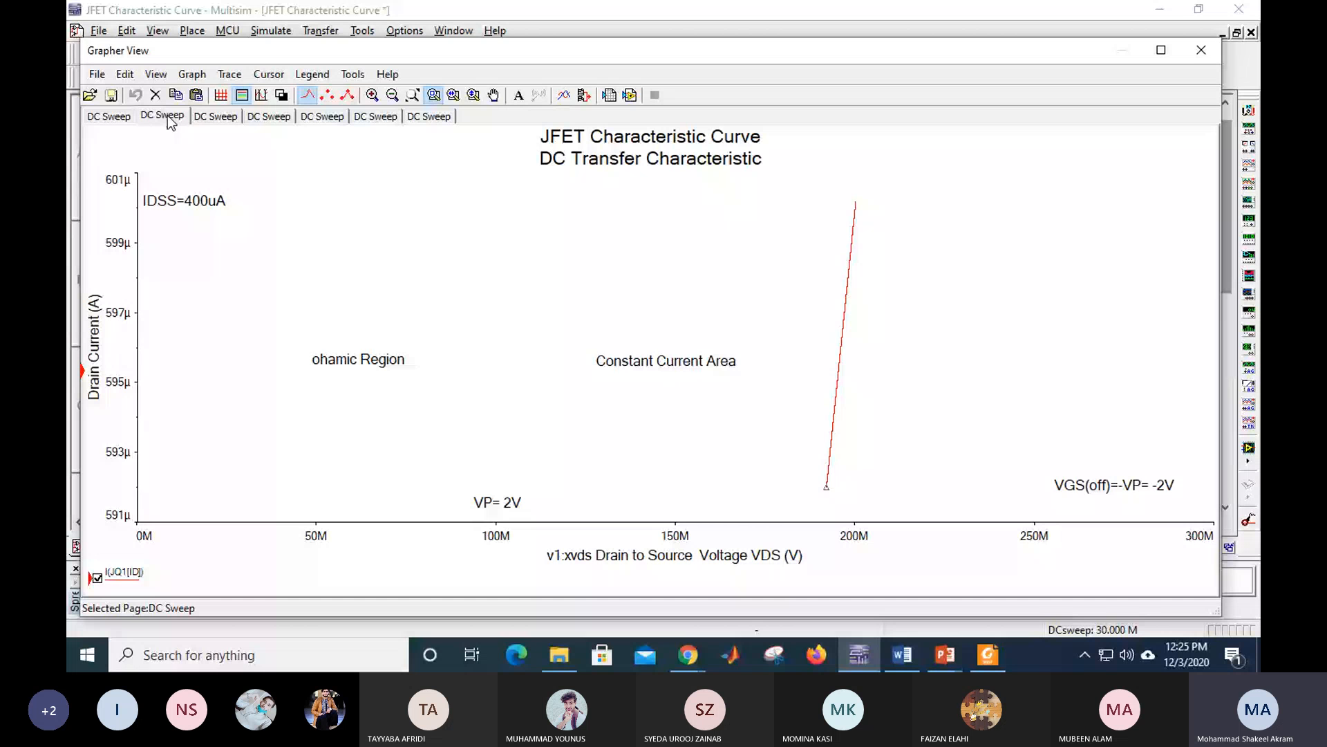
{"action": "left_click", "coordinate": [131, 118]}
{"action": "left_click", "coordinate": [161, 114]}
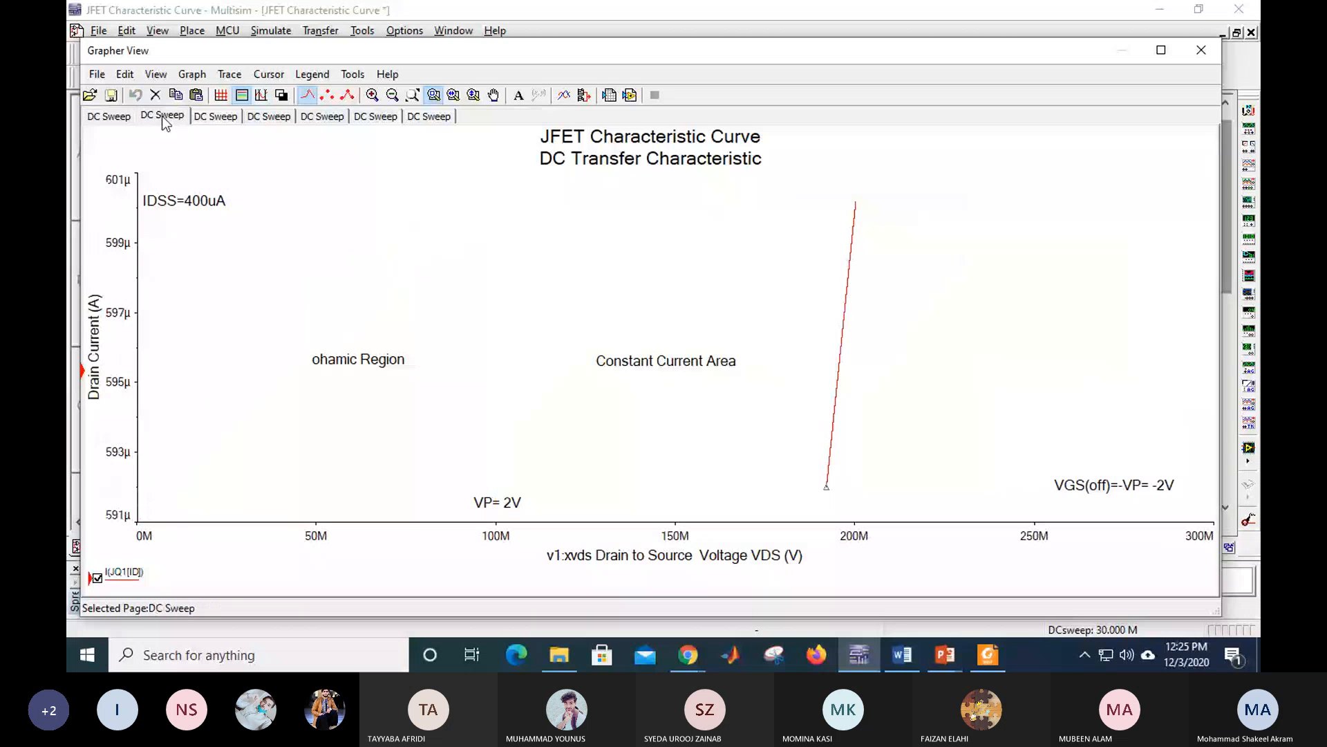
{"action": "left_click", "coordinate": [207, 122]}
{"action": "left_click", "coordinate": [252, 121]}
{"action": "left_click", "coordinate": [322, 121]}
{"action": "left_click", "coordinate": [387, 119]}
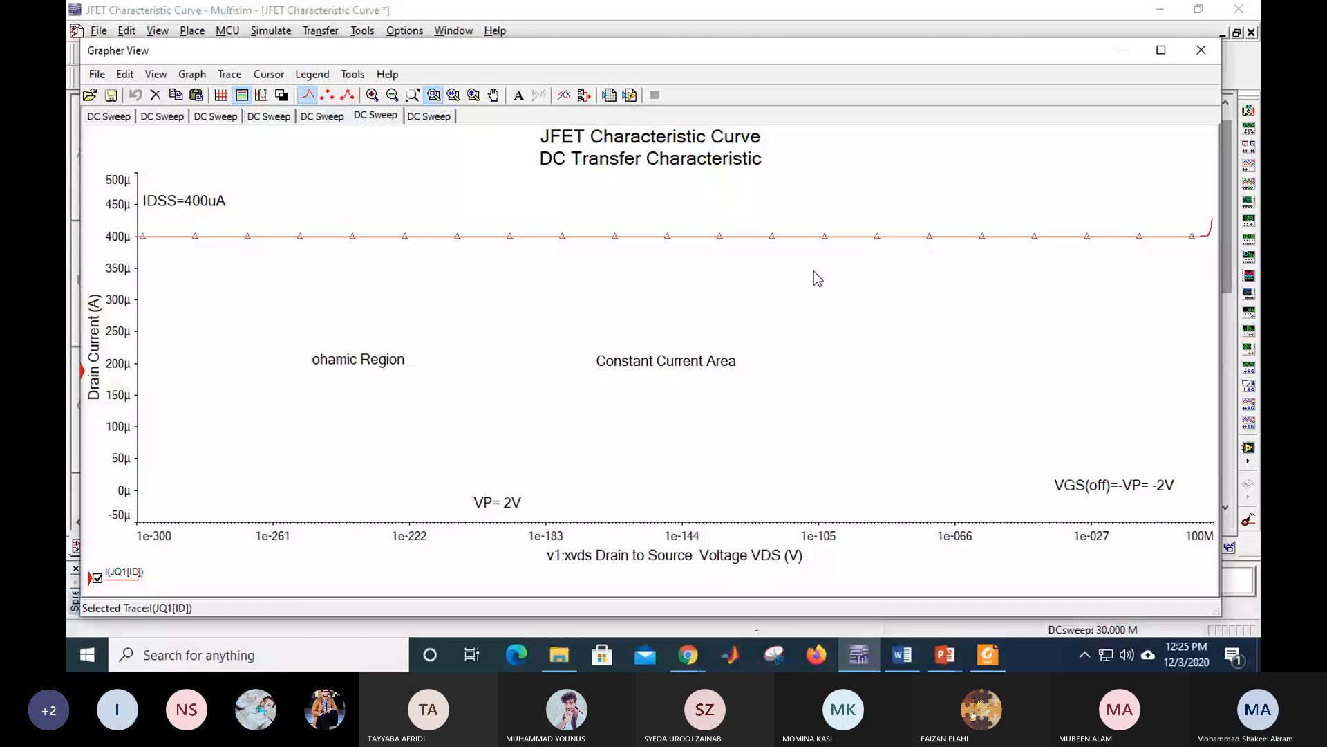
{"action": "left_click", "coordinate": [429, 117]}
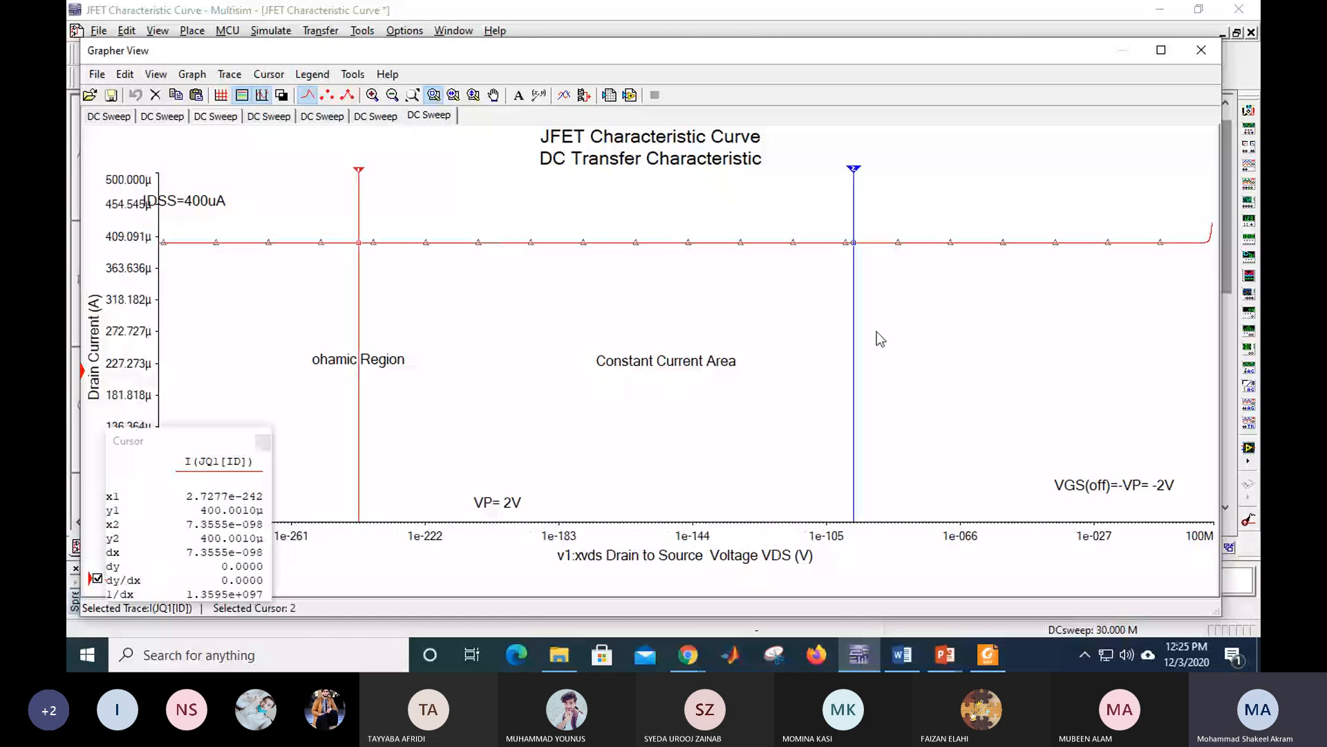
{"action": "left_click_drag", "start_coordinate": [855, 377], "coordinate": [1203, 380]}
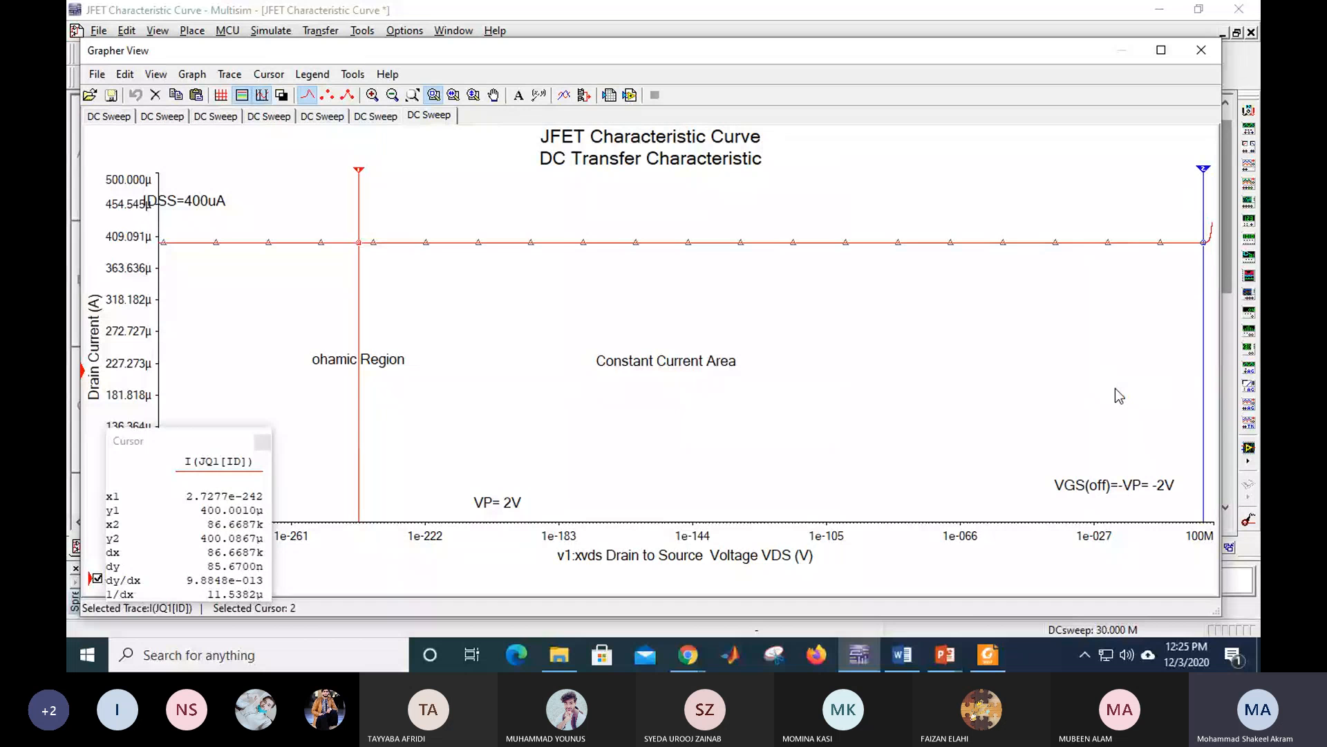
Step: Switch to the LEC1_Field Effect Transistors presentation in PowerPoint, view slides 8 and 9, and return to the Multisim graph
{"action": "mouse_move", "coordinate": [956, 639]}
{"action": "left_click", "coordinate": [840, 560]}
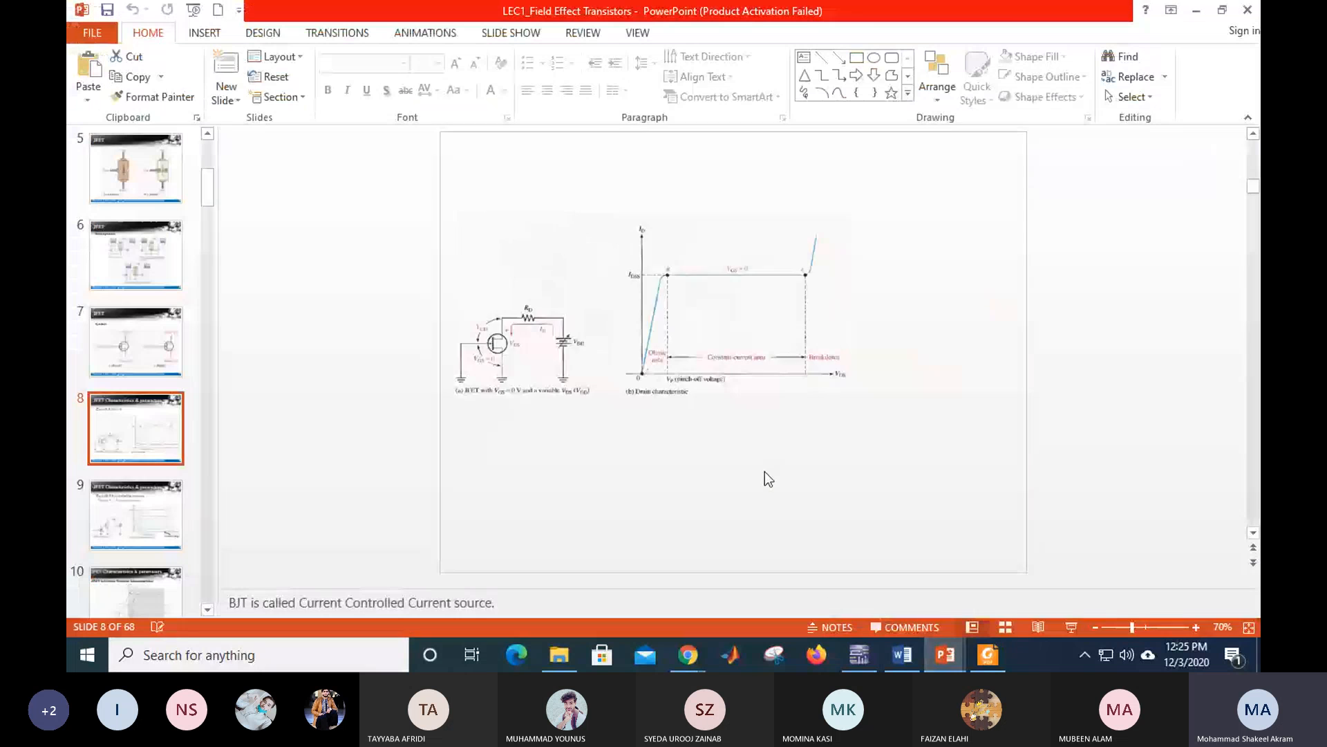
{"action": "scroll", "coordinate": [303, 420], "scroll_direction": "down", "scroll_amount": 1}
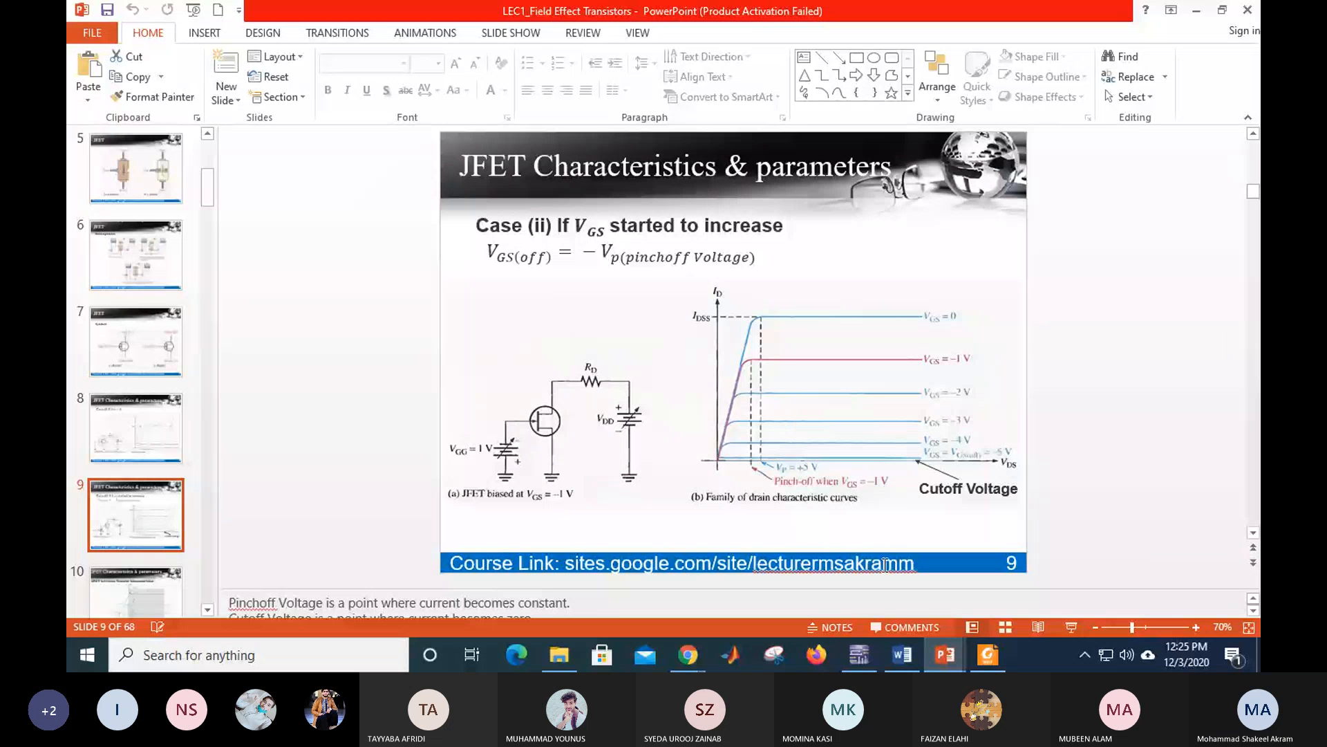
{"action": "key", "text": "alt+Tab"}
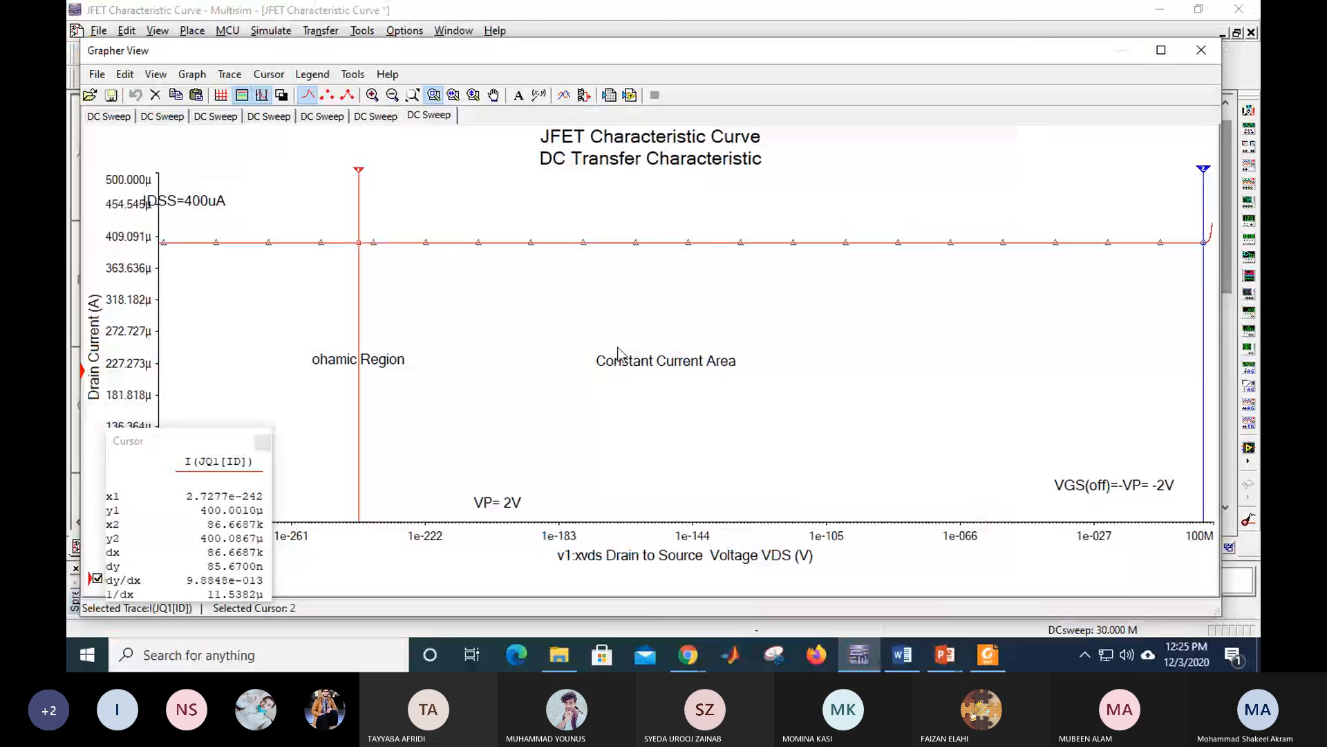
Step: Close the graph window and the XMM1 multimeter display, leaving the schematic unobstructed
{"action": "left_click_drag", "start_coordinate": [206, 441], "coordinate": [869, 297]}
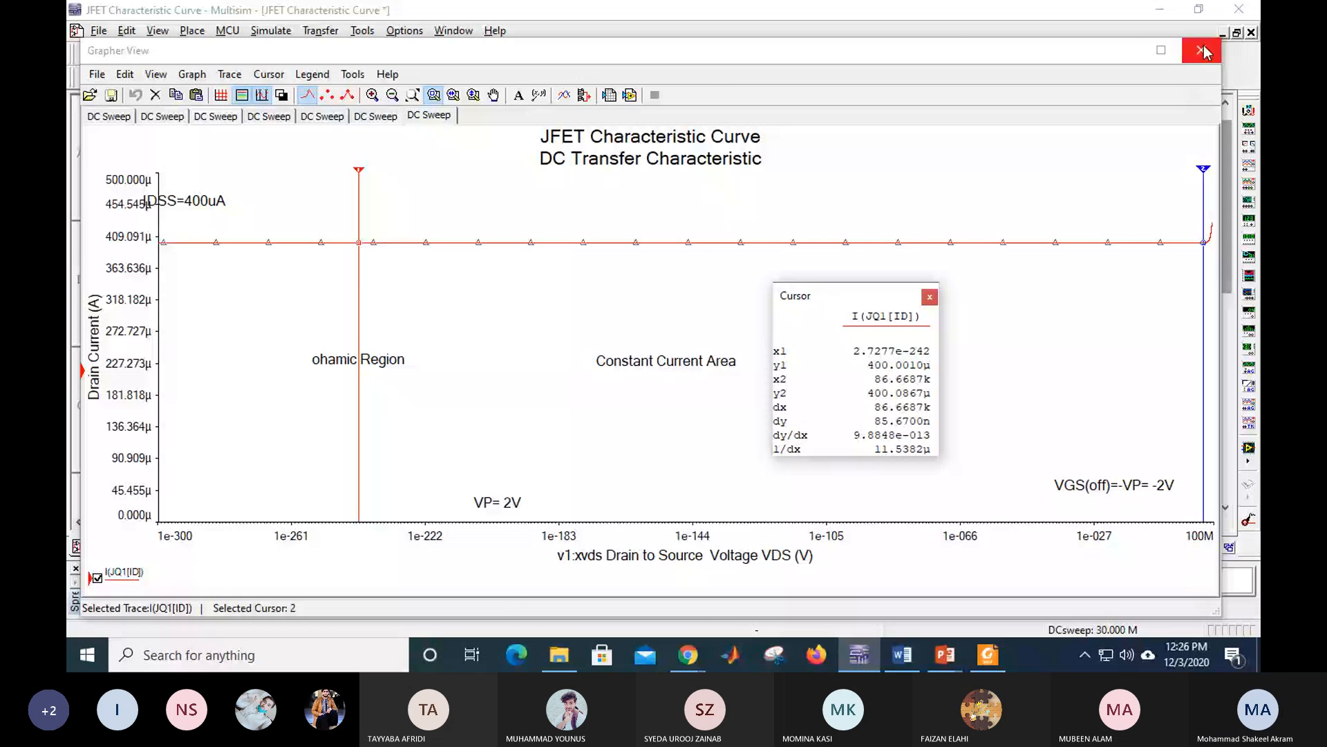
{"action": "left_click", "coordinate": [1201, 51]}
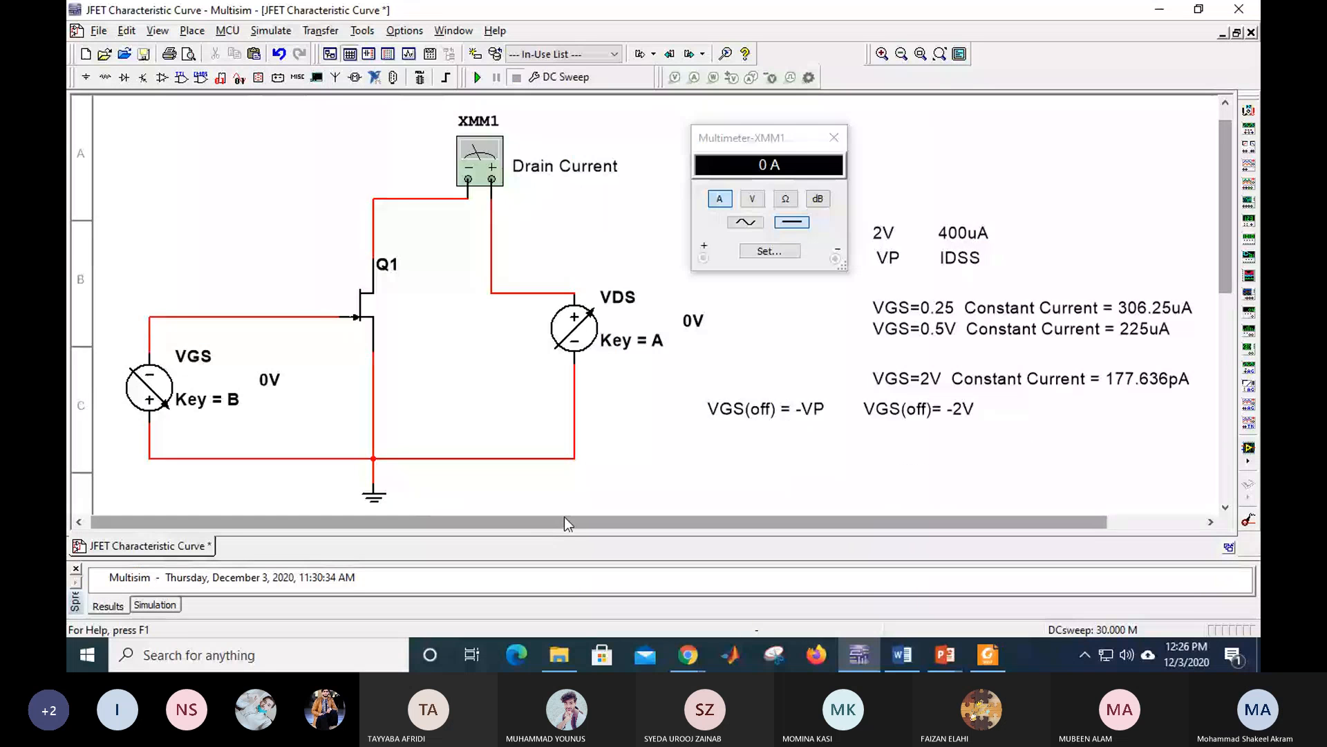
{"action": "scroll", "coordinate": [474, 342], "scroll_direction": "down", "scroll_amount": 3}
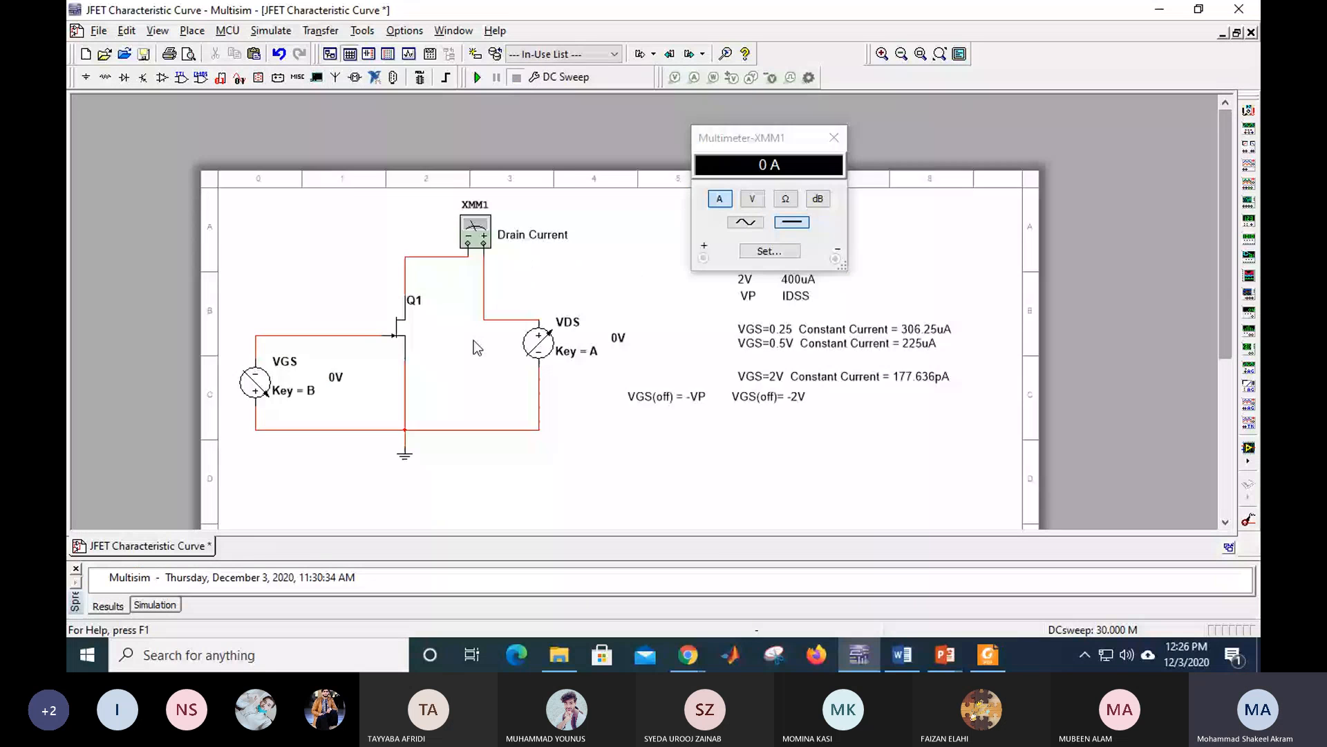
{"action": "scroll", "coordinate": [474, 342], "scroll_direction": "up", "scroll_amount": 1}
{"action": "scroll", "coordinate": [474, 340], "scroll_direction": "up", "scroll_amount": 1}
{"action": "left_click_drag", "start_coordinate": [1226, 209], "coordinate": [1151, 230]}
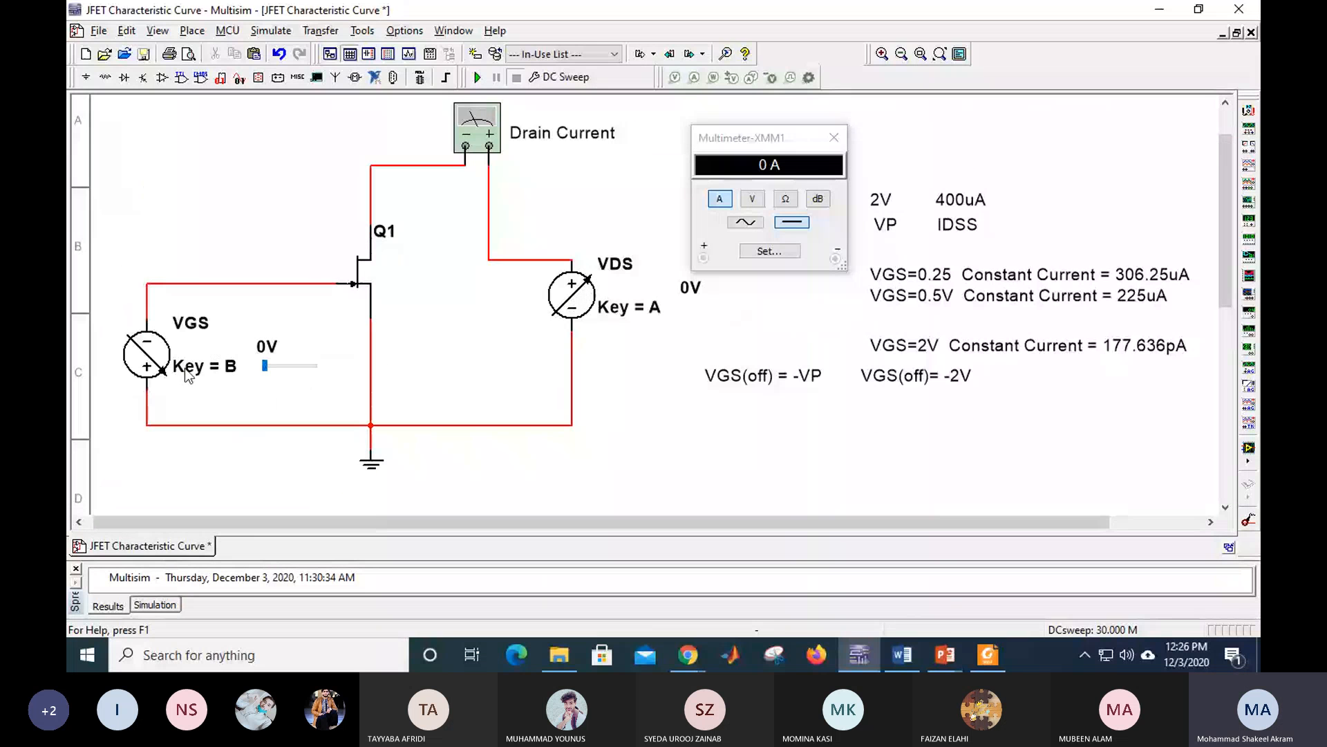
{"action": "left_click_drag", "start_coordinate": [1229, 189], "coordinate": [1209, 350]}
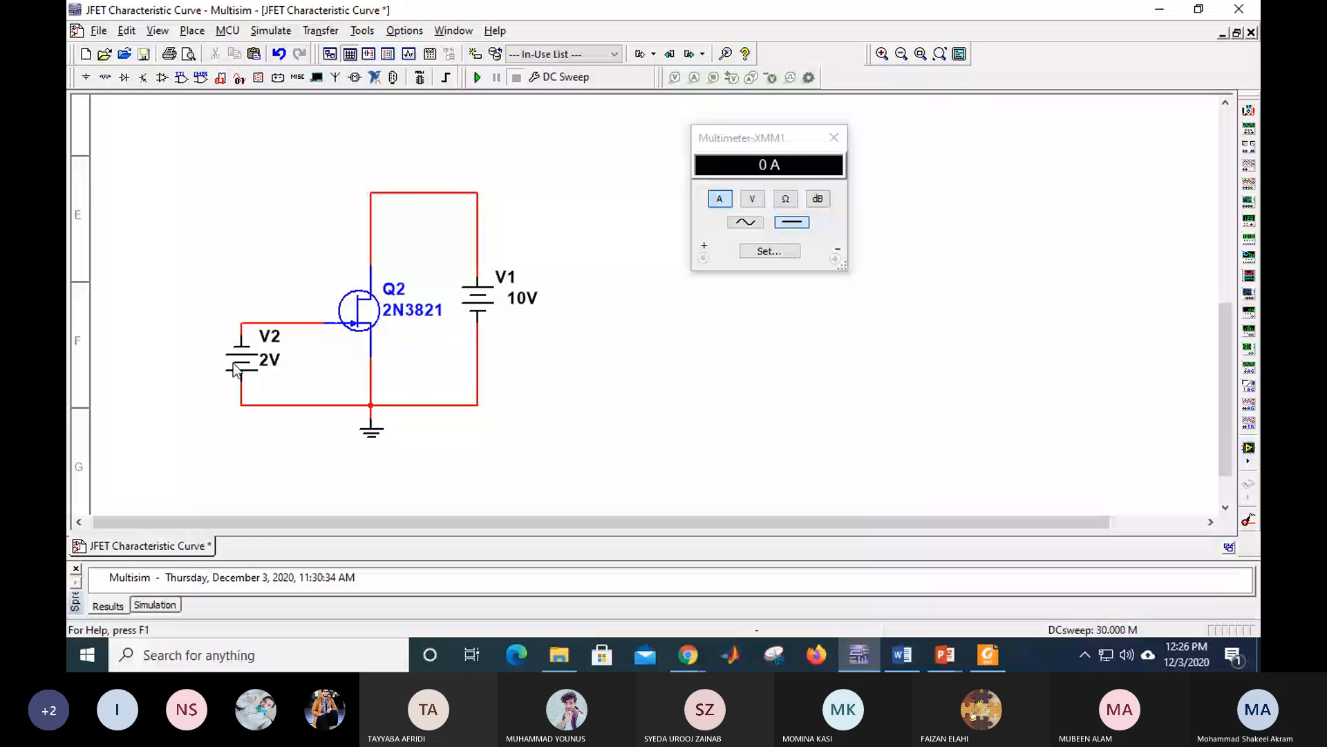
{"action": "scroll", "coordinate": [1175, 238], "scroll_direction": "up", "scroll_amount": 5}
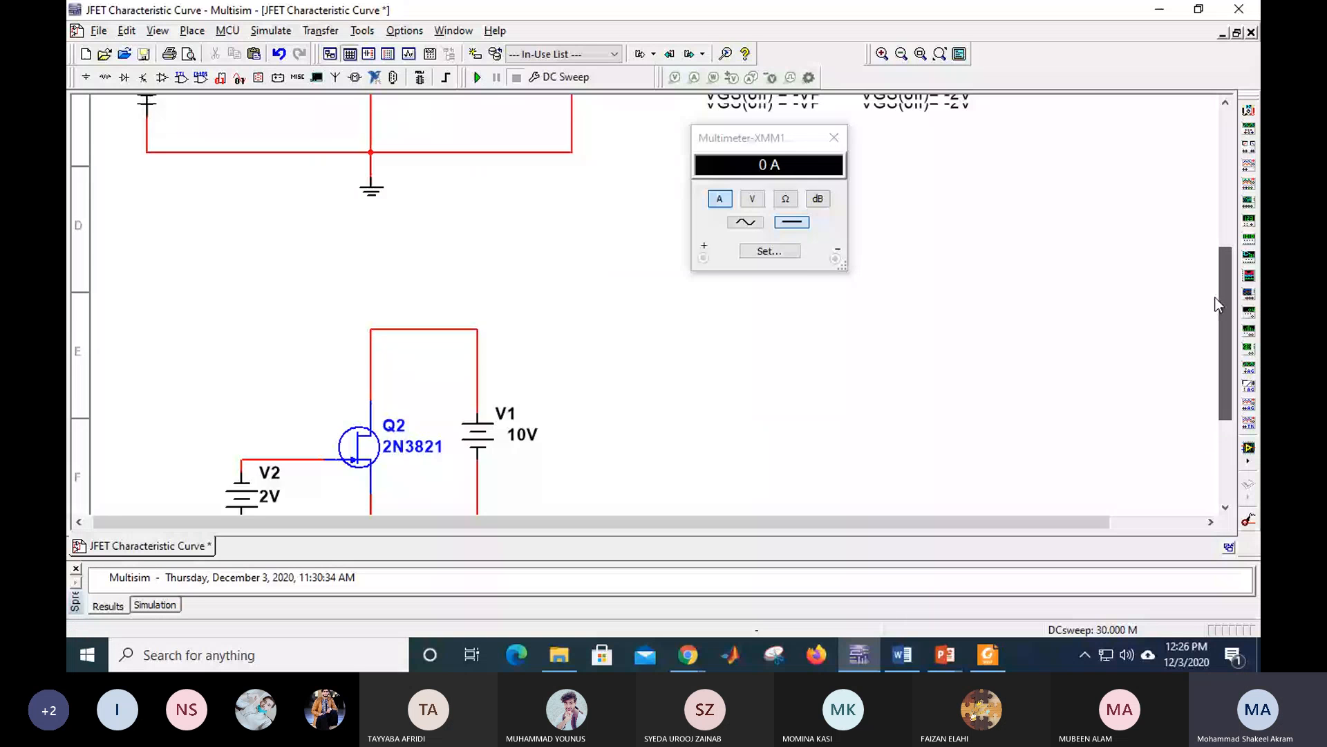
{"action": "left_click_drag", "start_coordinate": [1173, 232], "coordinate": [1227, 181]}
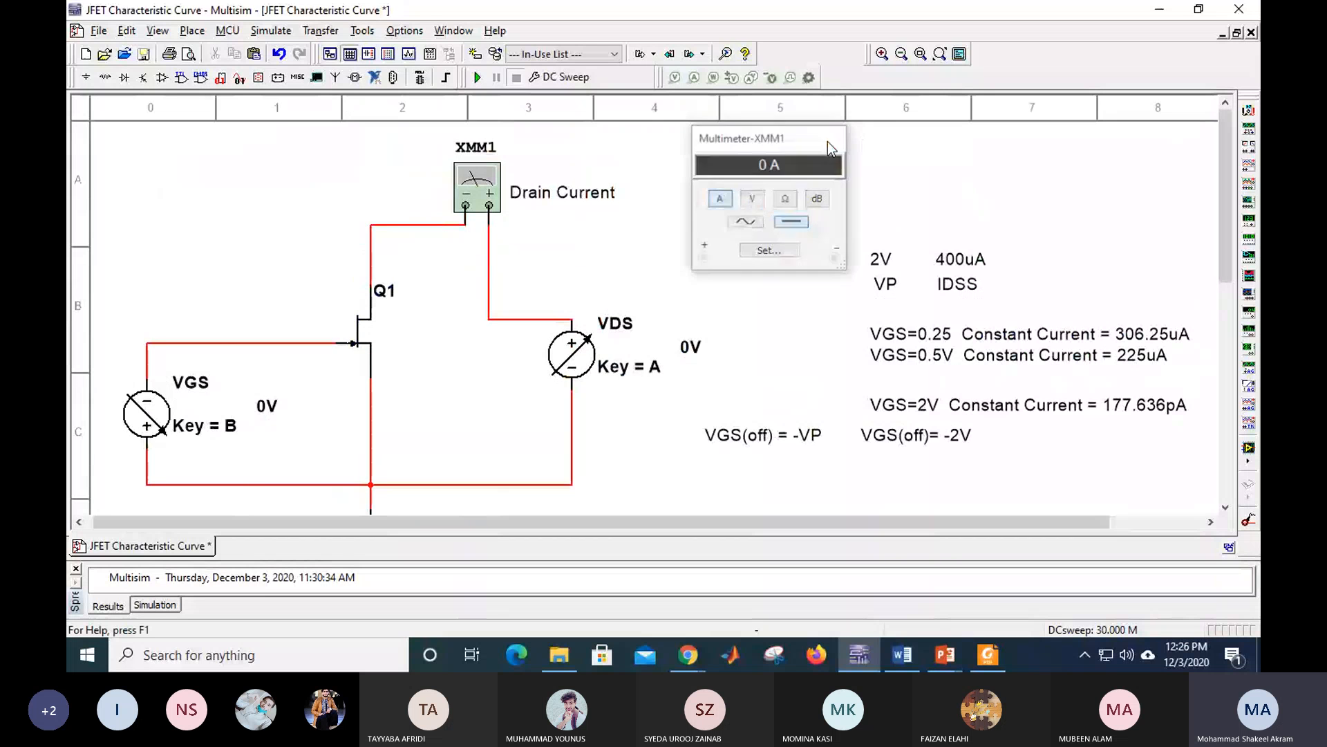
{"action": "left_click", "coordinate": [828, 142]}
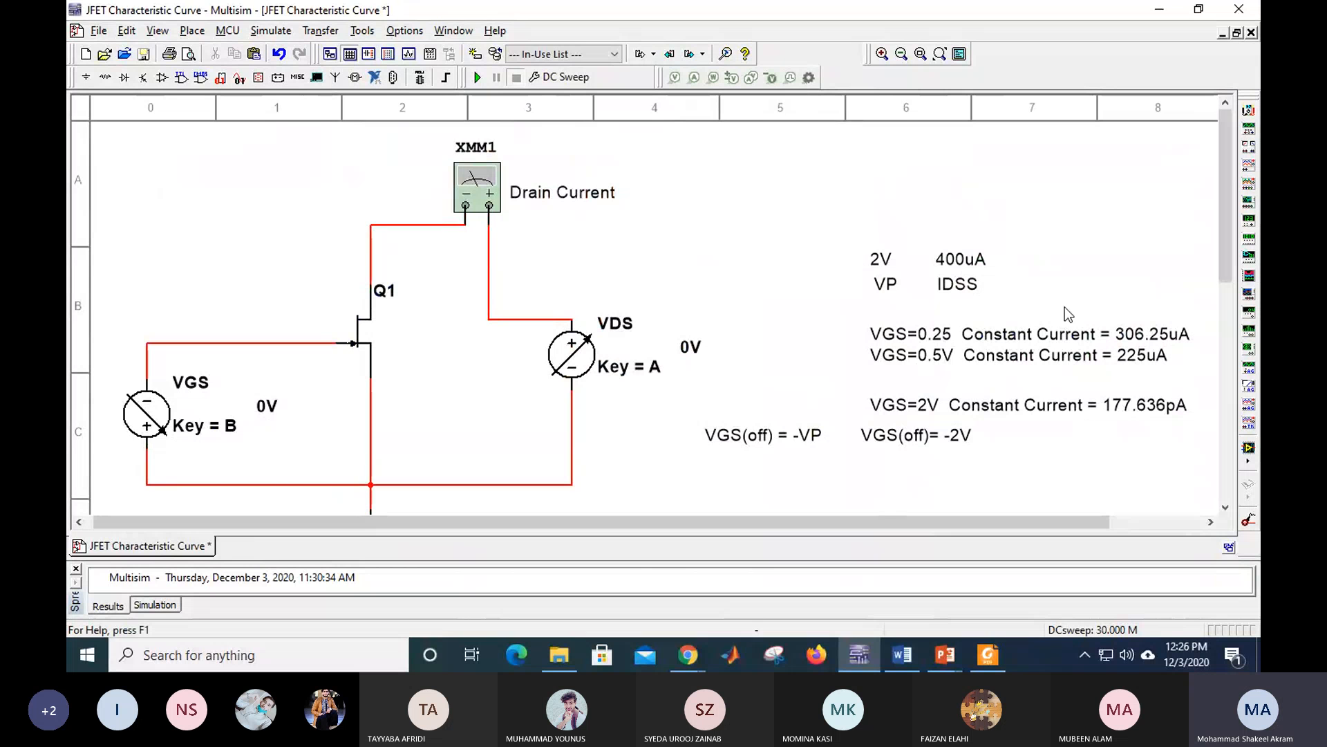
Step: Run the DC sweep again, view the first characteristic curve in a maximized graph window, and close it
{"action": "left_click", "coordinate": [477, 76]}
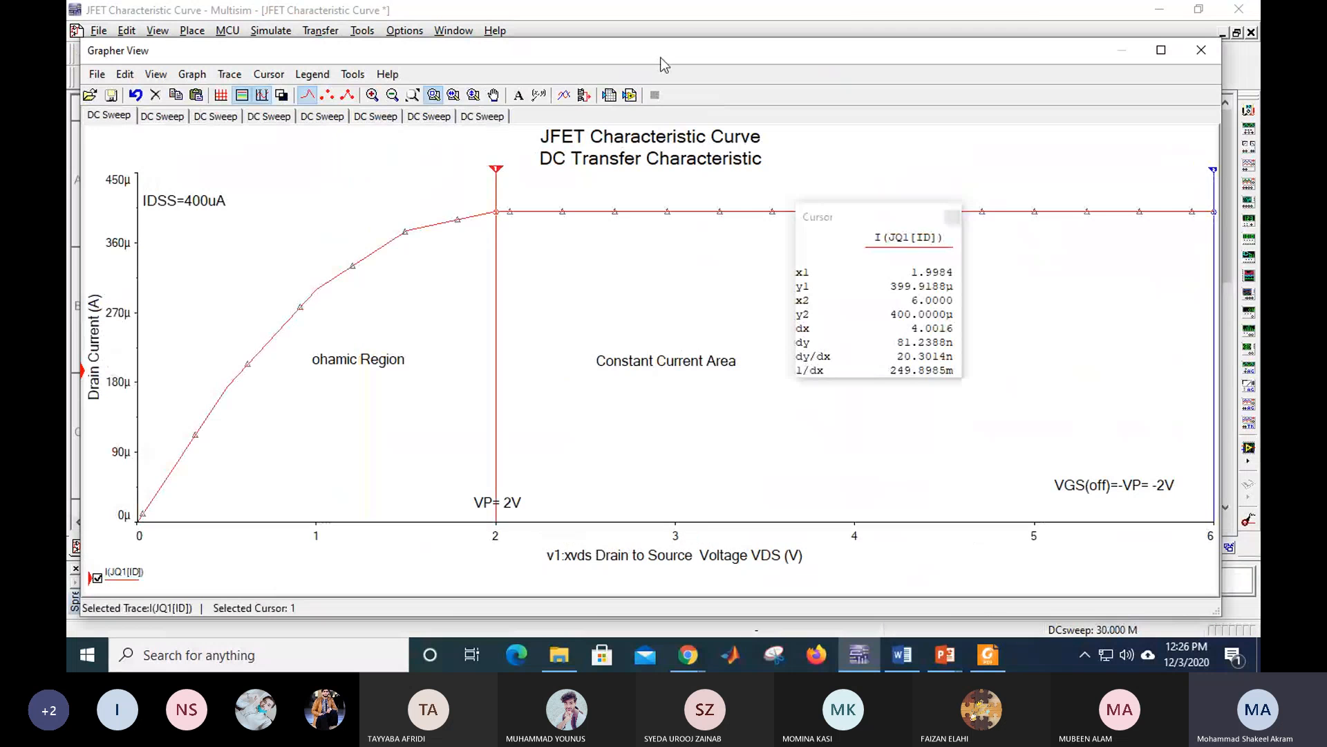
{"action": "left_click_drag", "start_coordinate": [661, 58], "coordinate": [704, 514]}
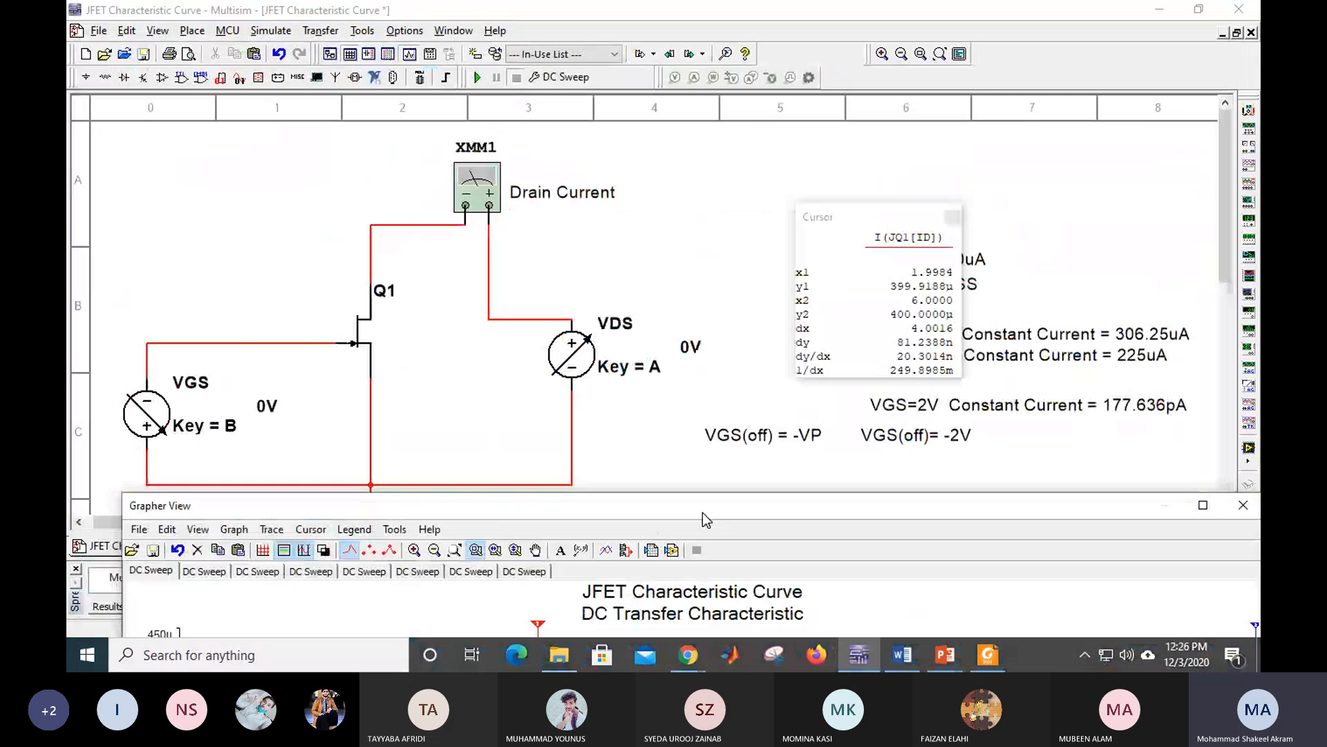
{"action": "double_click", "coordinate": [703, 512]}
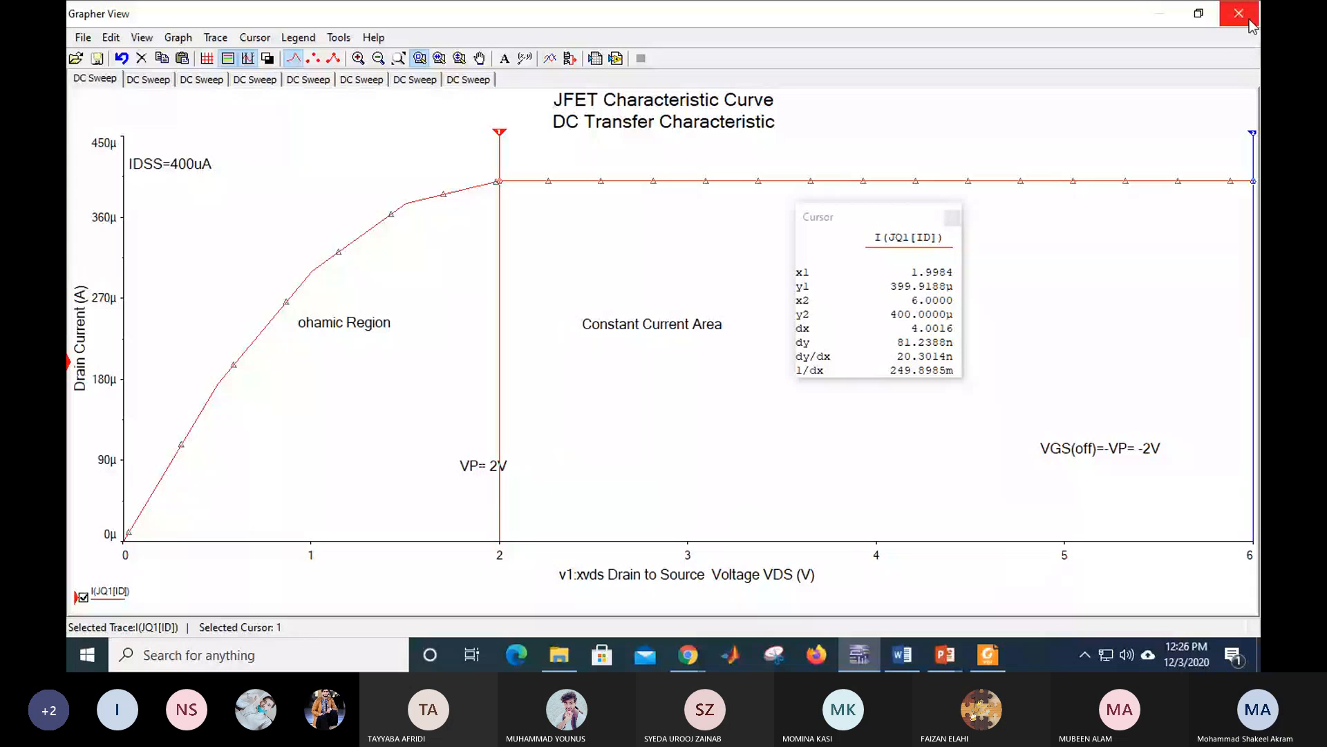
{"action": "left_click", "coordinate": [1249, 19]}
Step: Open the DC Sweep analysis settings and select V1 of the 2N3821 circuit as source 1
{"action": "left_click_drag", "start_coordinate": [1227, 236], "coordinate": [1217, 437]}
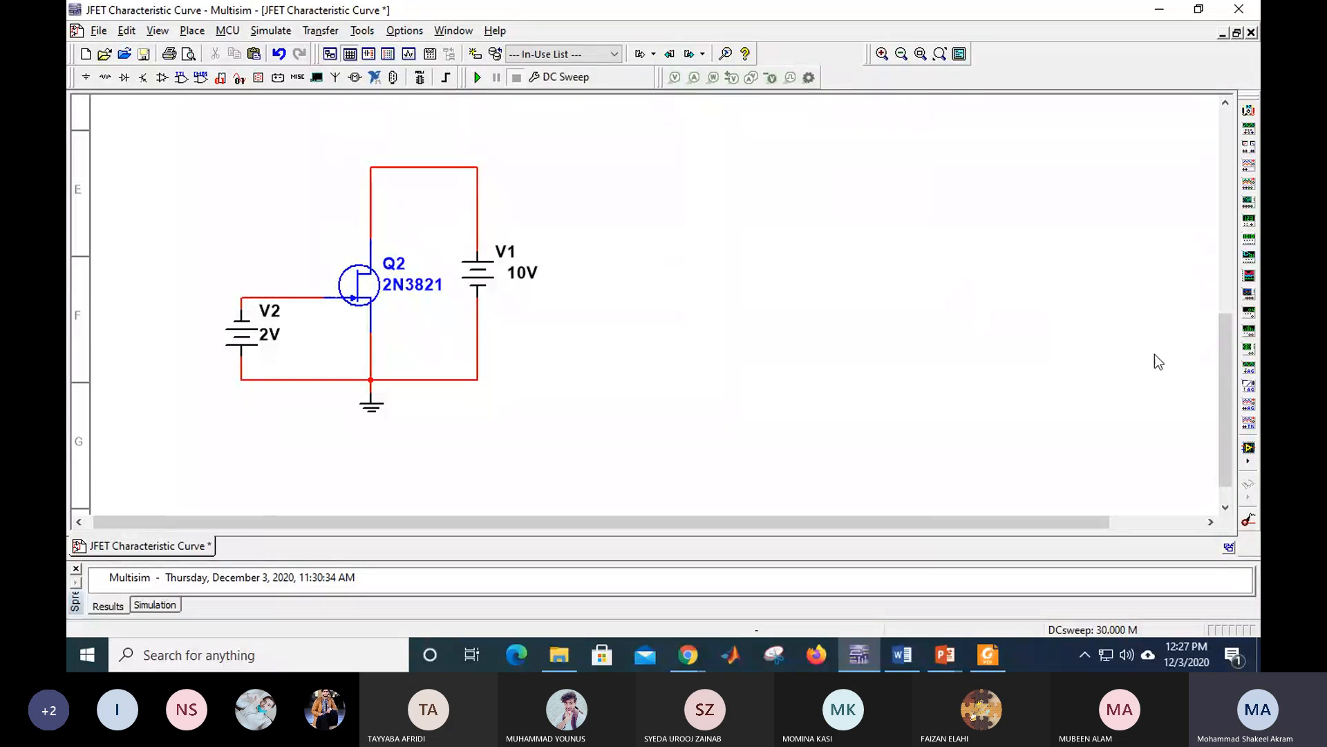
{"action": "left_click_drag", "start_coordinate": [1221, 368], "coordinate": [1222, 183]}
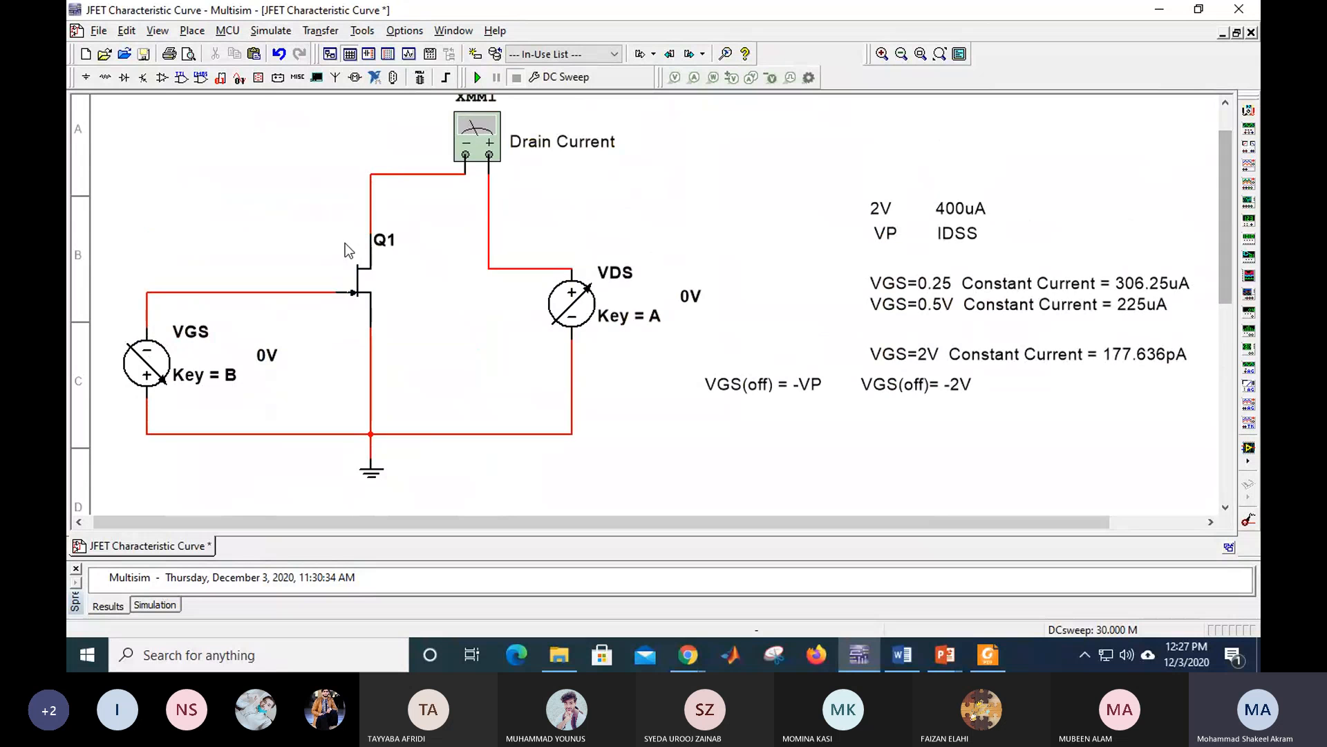
{"action": "left_click_drag", "start_coordinate": [1221, 242], "coordinate": [1222, 414]}
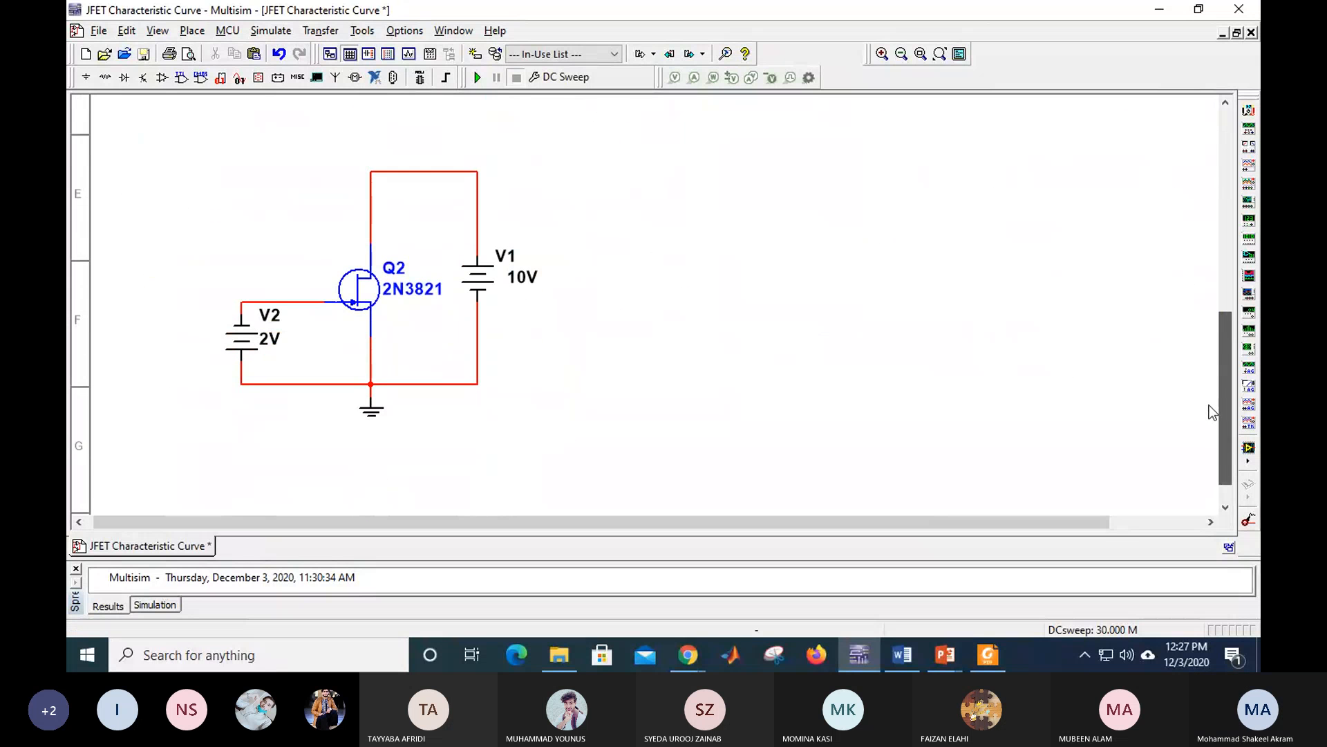
{"action": "left_click", "coordinate": [271, 30]}
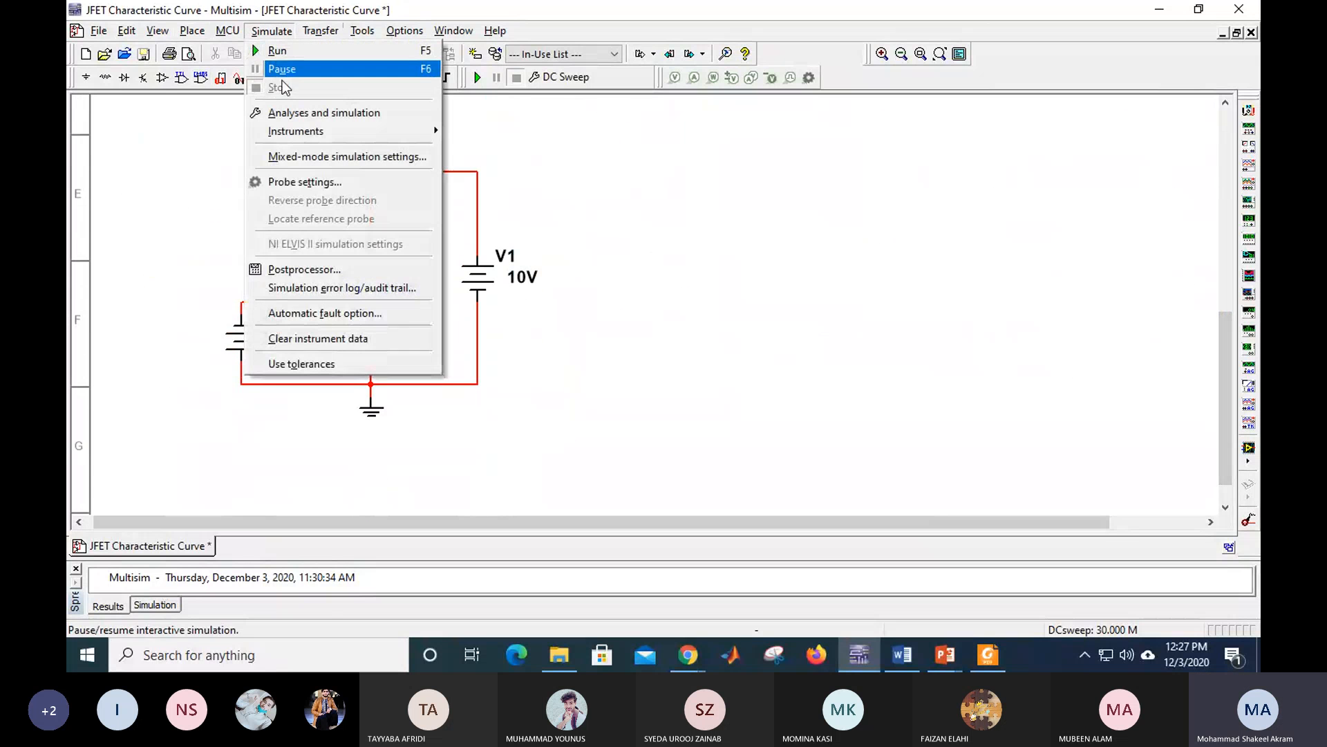
{"action": "left_click", "coordinate": [287, 112]}
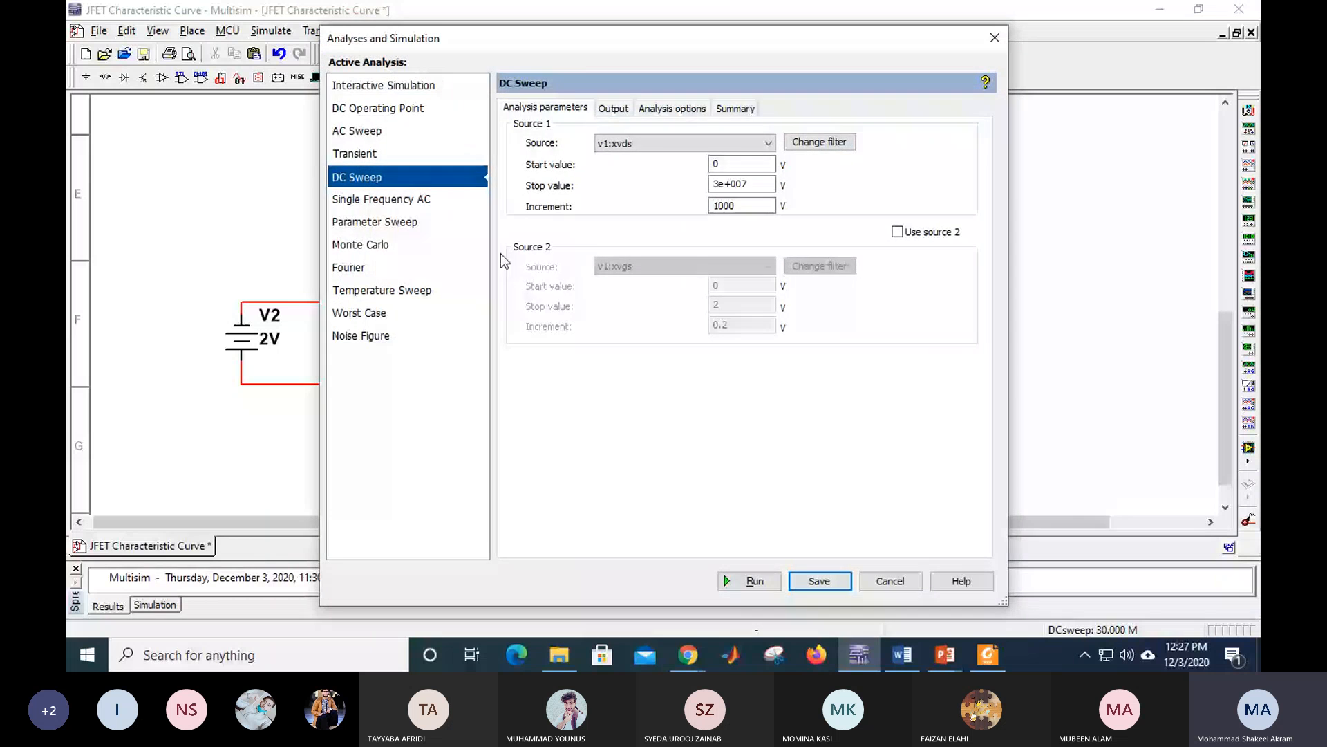
{"action": "left_click_drag", "start_coordinate": [586, 47], "coordinate": [756, 46]}
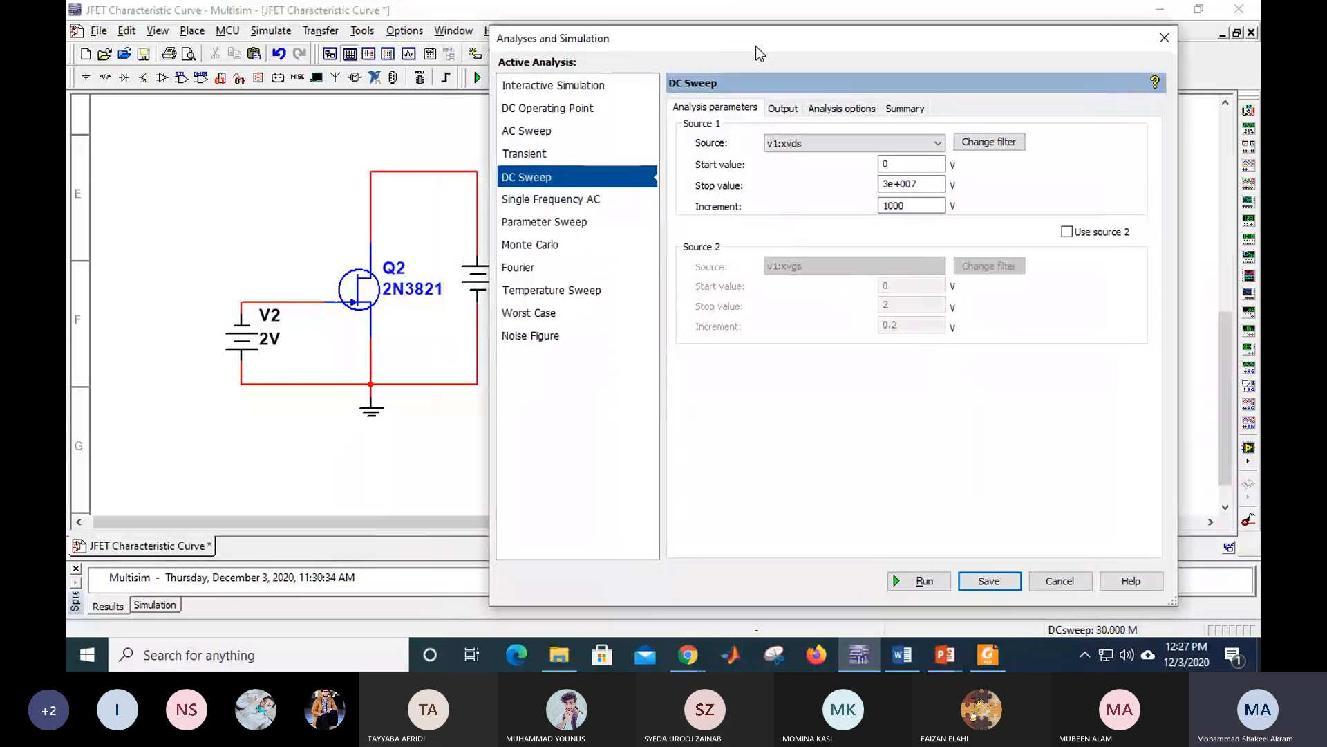
{"action": "left_click", "coordinate": [821, 141]}
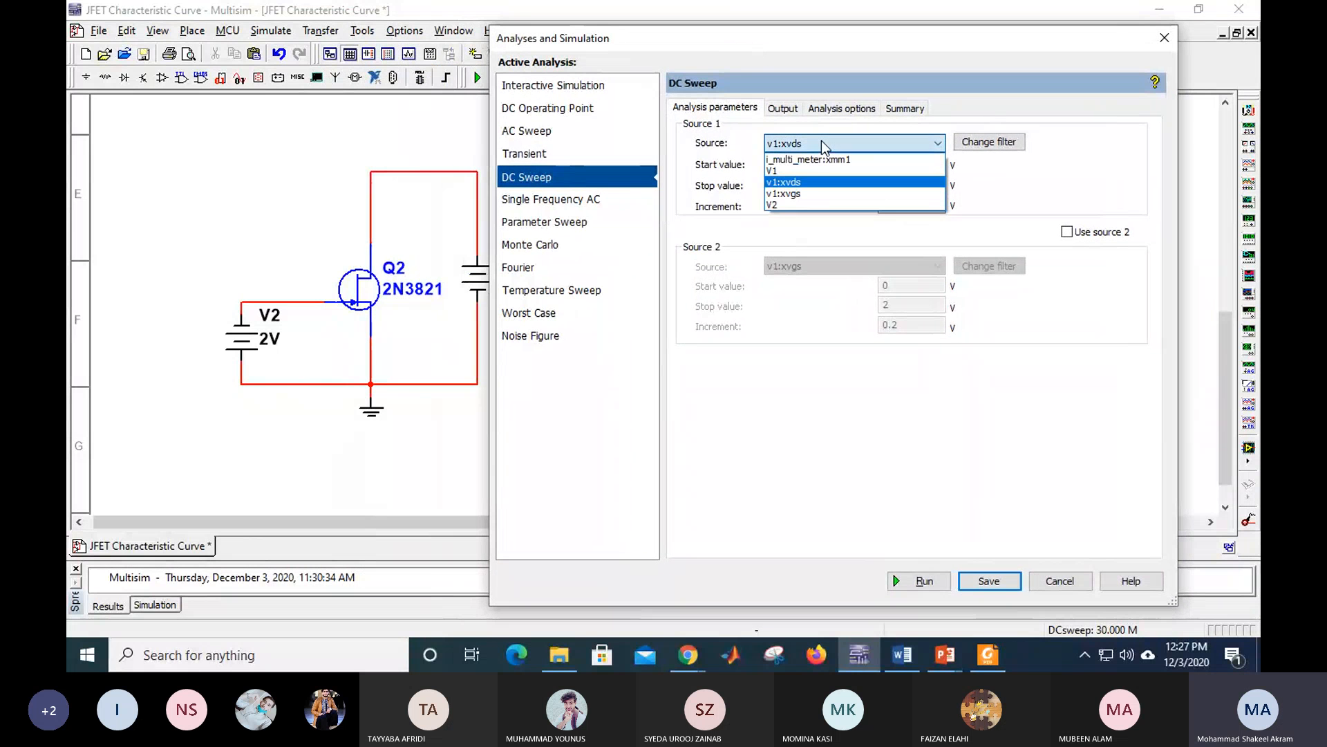
{"action": "left_click", "coordinate": [800, 171]}
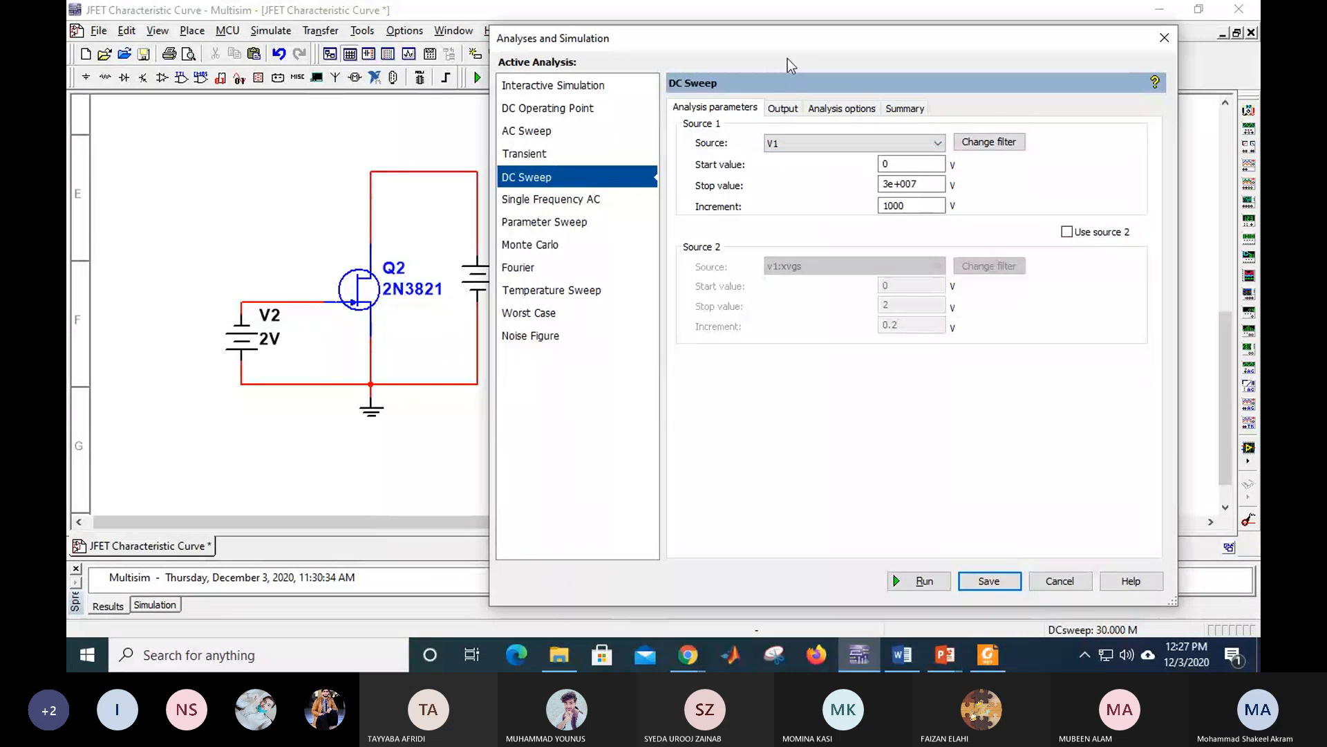
{"action": "left_click_drag", "start_coordinate": [764, 49], "coordinate": [825, 40]}
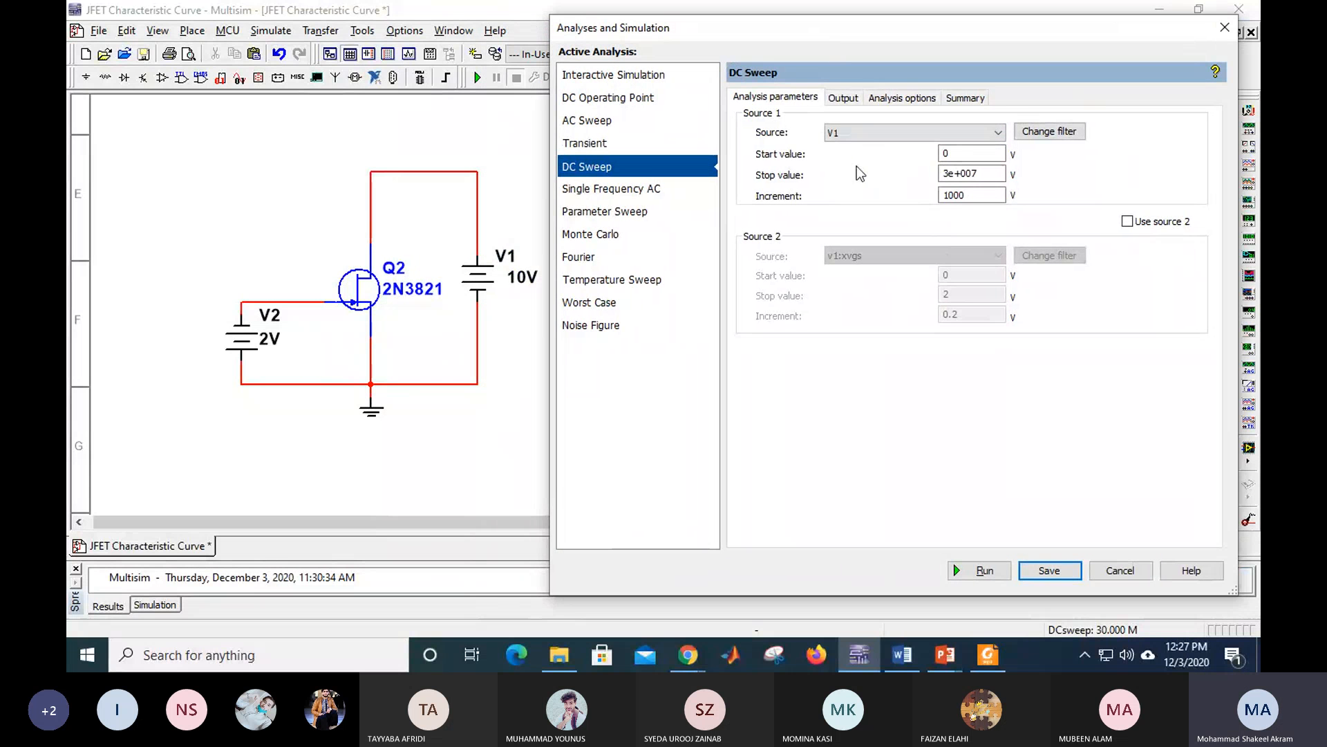
Step: Set the source 1 sweep to a stop value of 10 V and an increment of 2 V
{"action": "double_click", "coordinate": [961, 174]}
{"action": "type", "text": "10"}
{"action": "key", "text": "Tab"}
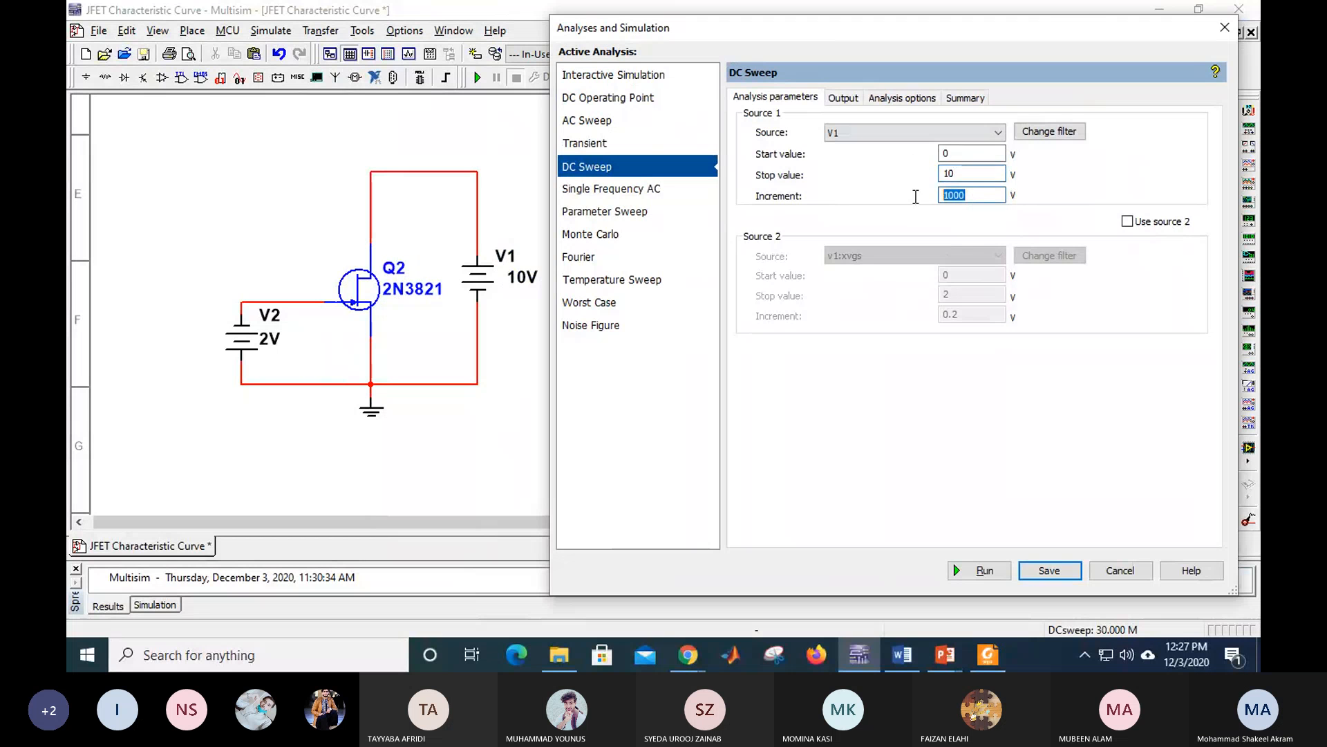
{"action": "type", "text": "2"}
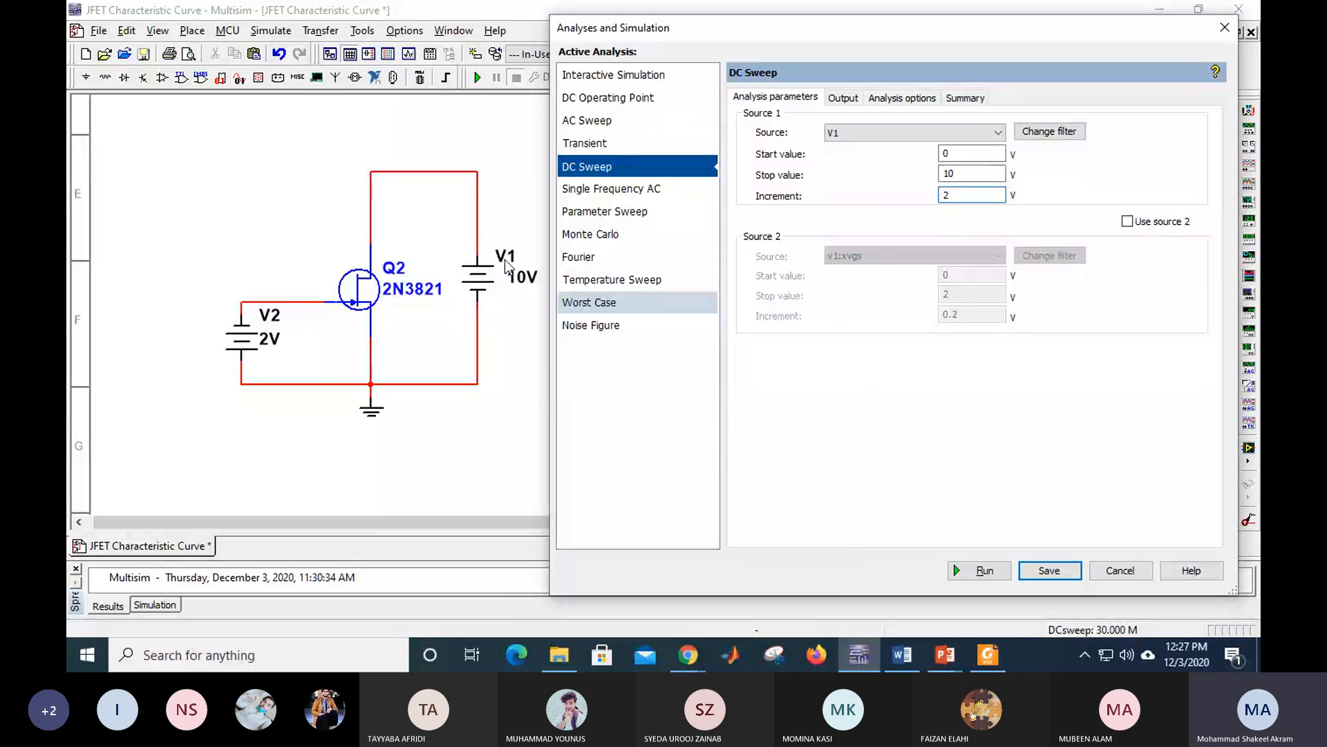
Step: Enable a second source for the DC sweep and select V2 as source 2
{"action": "left_click", "coordinate": [1127, 222]}
{"action": "left_click", "coordinate": [990, 256]}
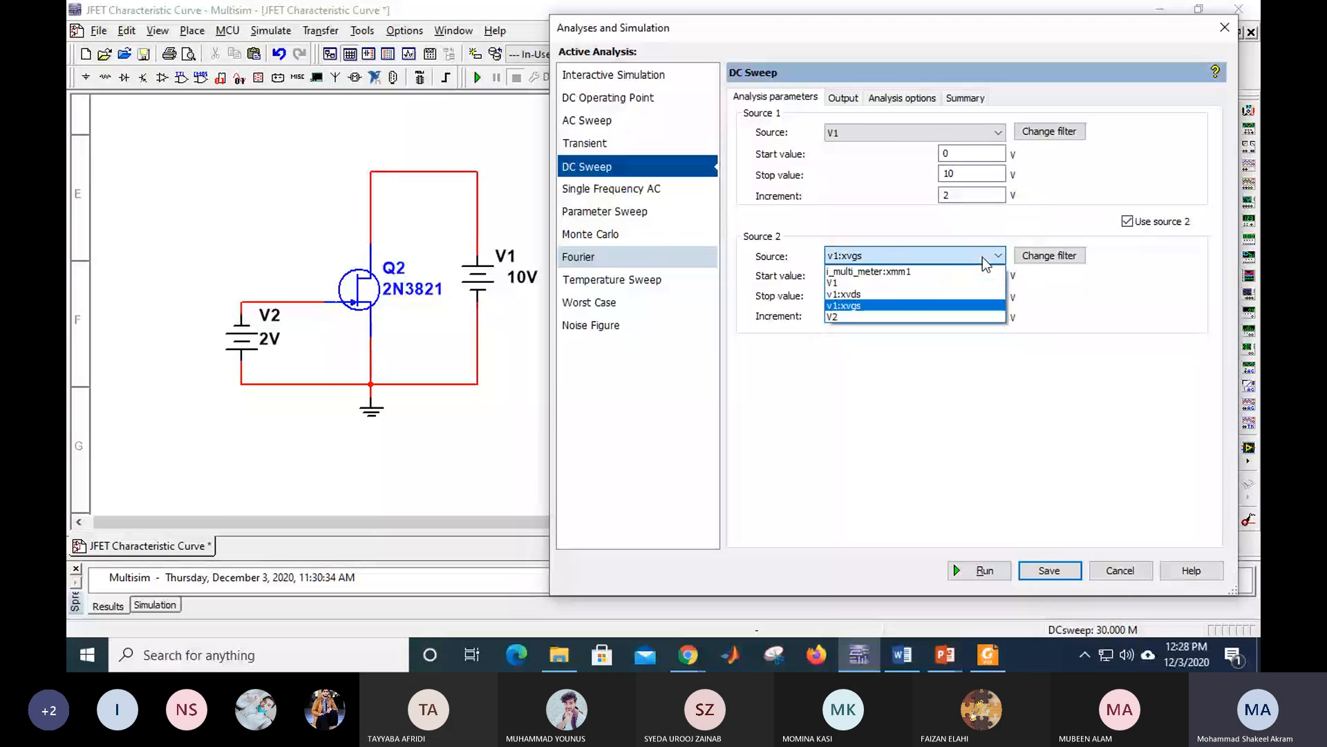
{"action": "left_click", "coordinate": [875, 316]}
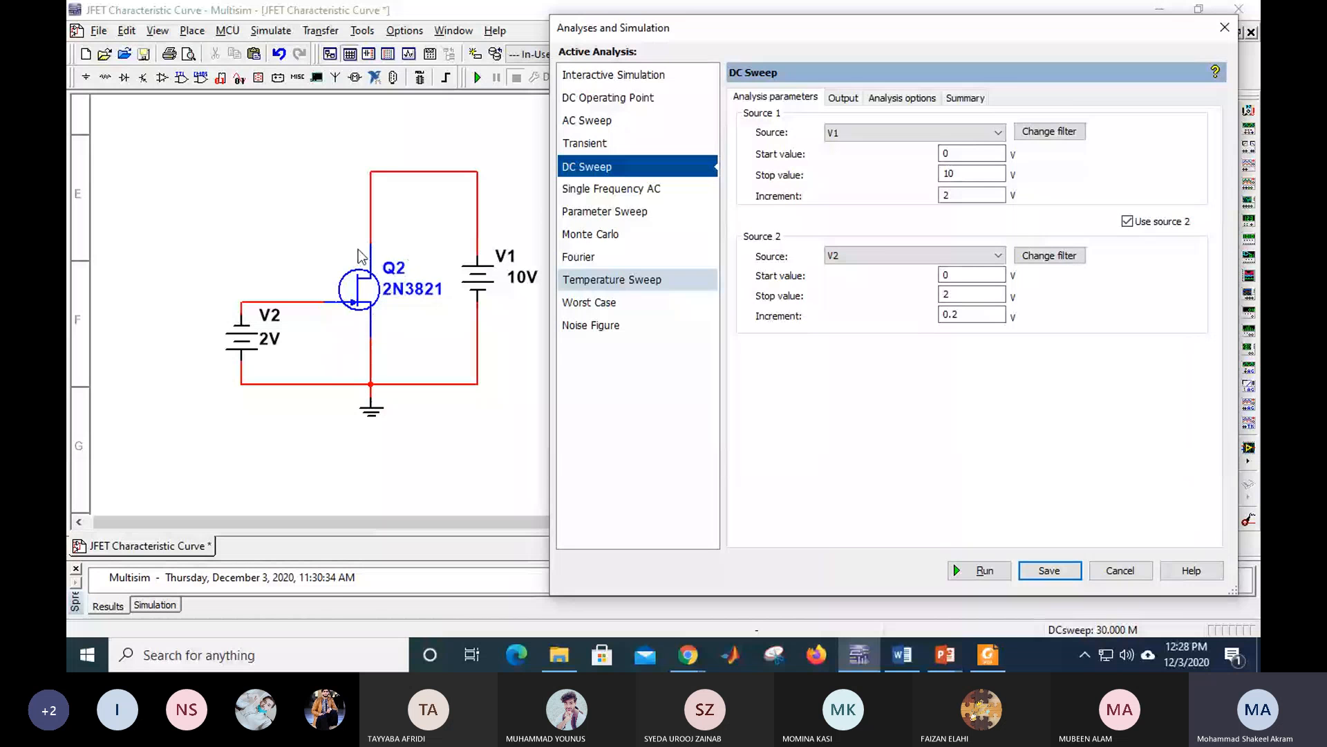
Step: Replace the output variable I(JQ1[ID]) with I(JQ2[ID]) and run the DC sweep
{"action": "left_click", "coordinate": [844, 98]}
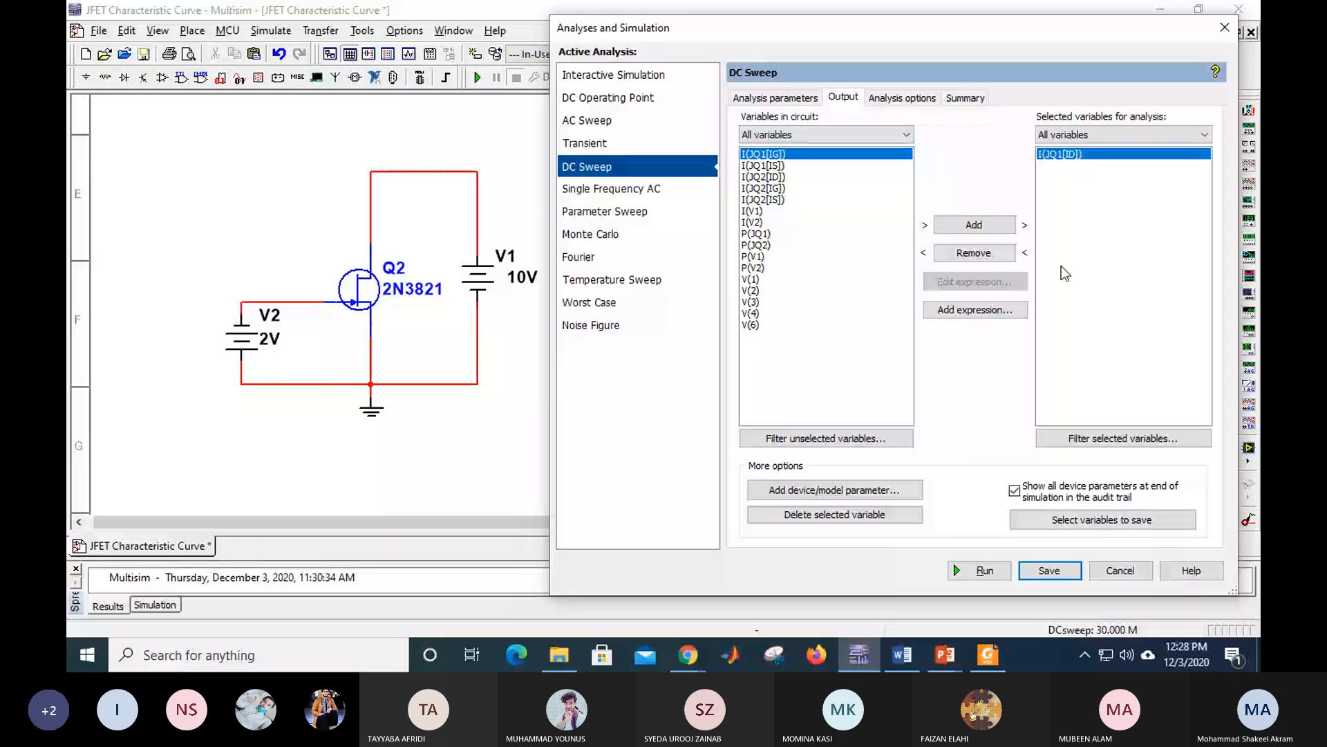
{"action": "left_click", "coordinate": [974, 252]}
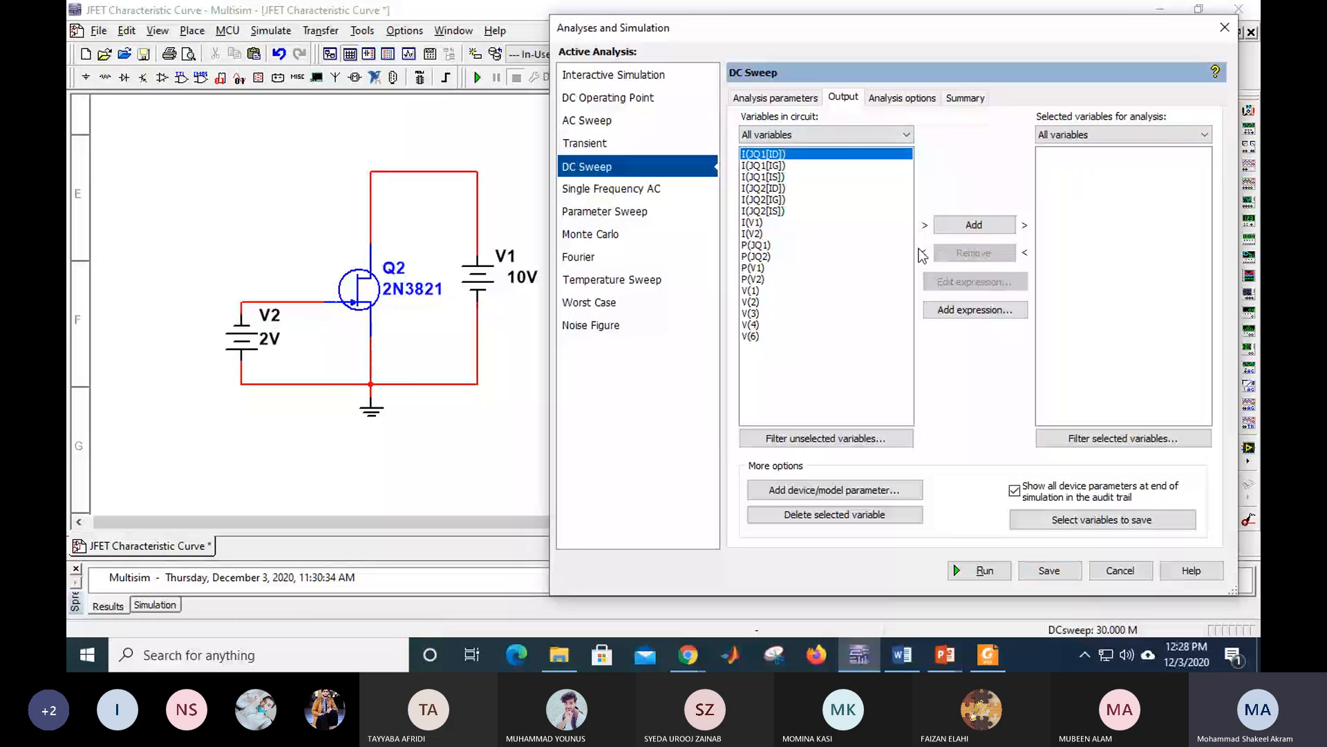
{"action": "left_click", "coordinate": [757, 189]}
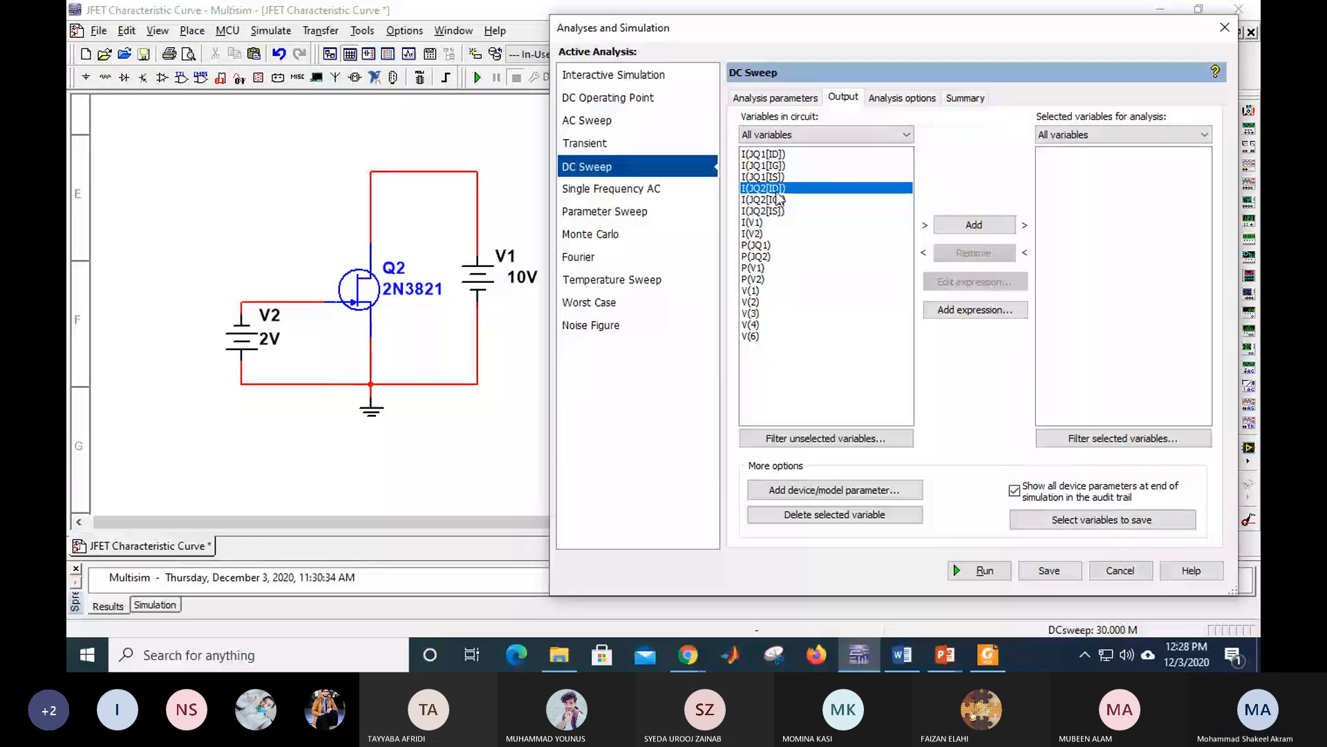
{"action": "left_click", "coordinate": [967, 225]}
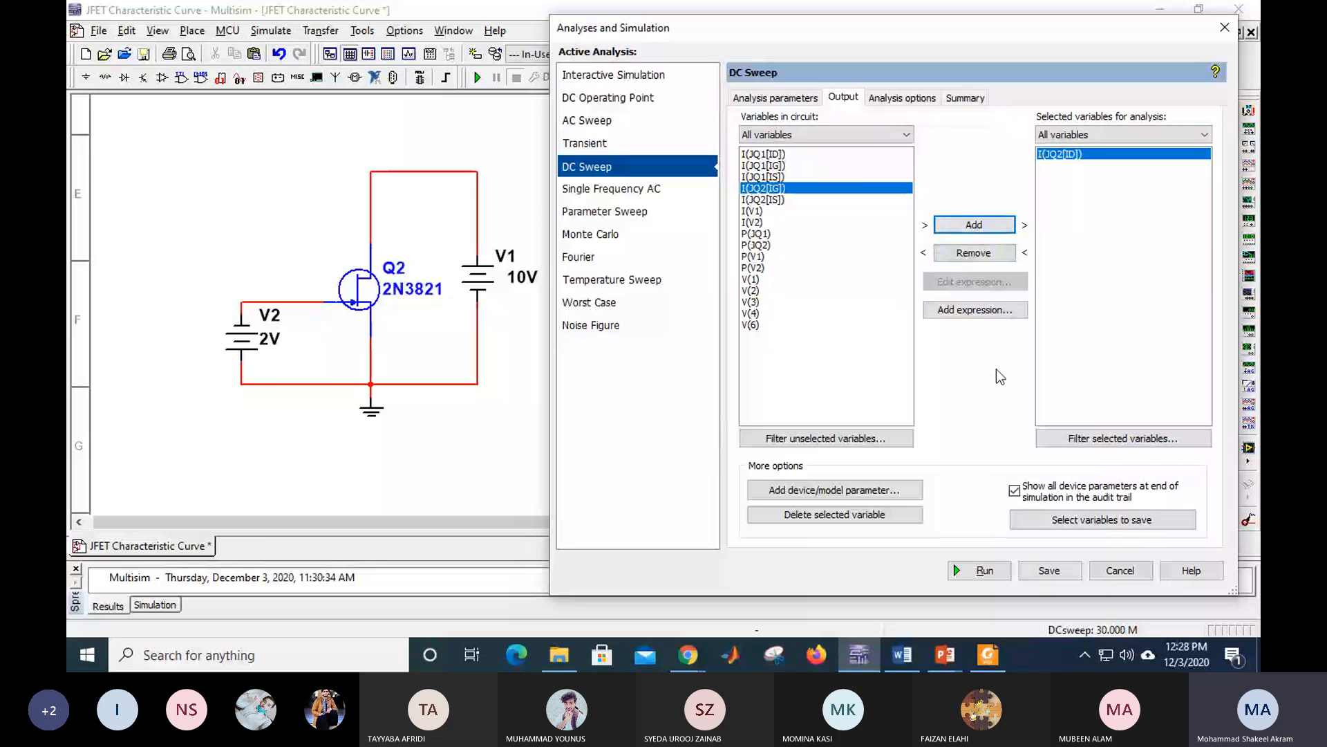
{"action": "left_click", "coordinate": [980, 571]}
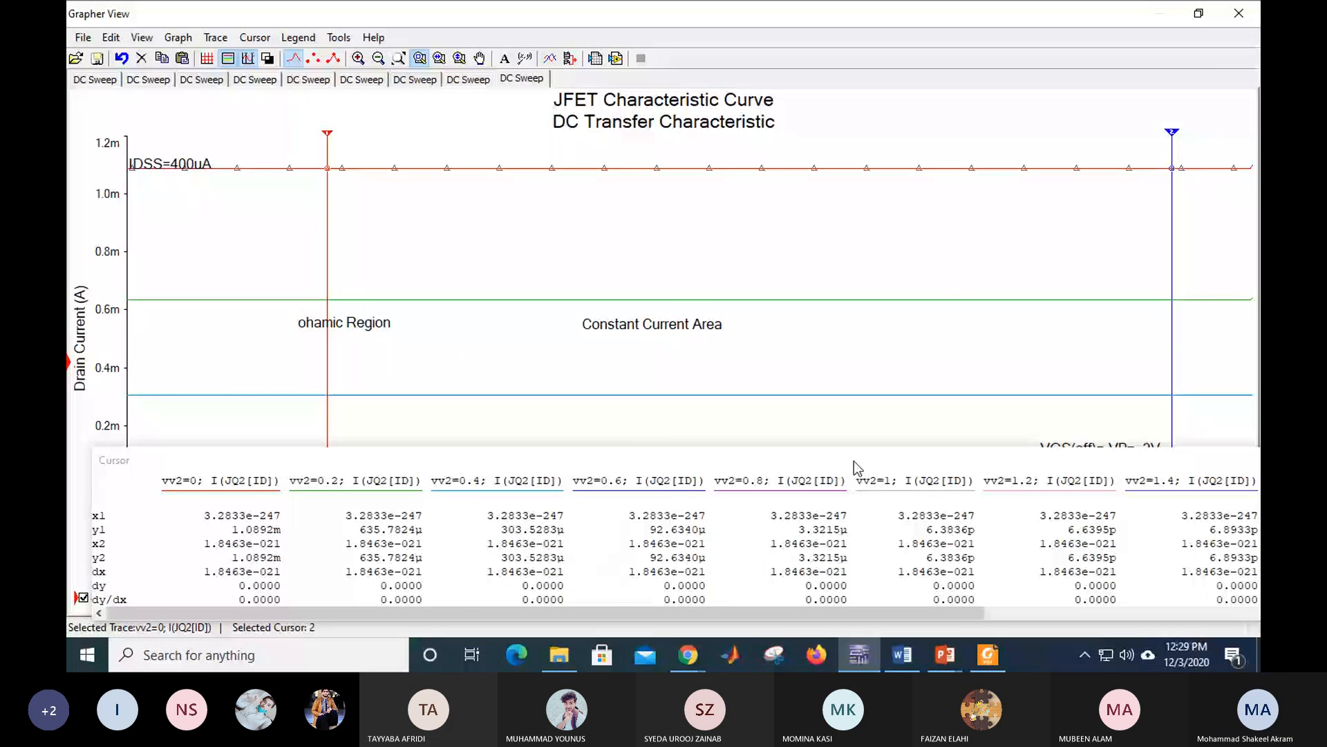
Step: Set the graph's horizontal VDS axis to a linear scale and apply it
{"action": "right_click", "coordinate": [559, 544]}
{"action": "left_click", "coordinate": [565, 553]}
{"action": "left_click", "coordinate": [448, 303]}
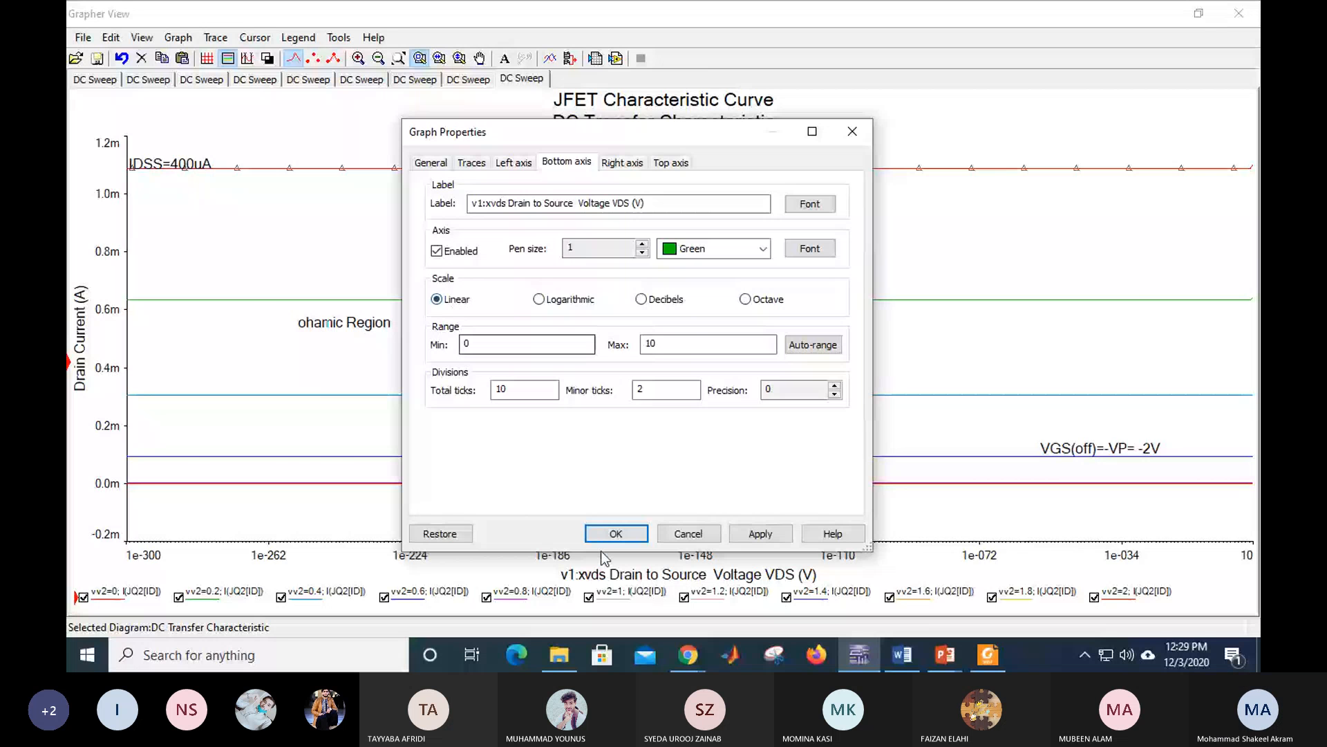
{"action": "left_click", "coordinate": [614, 534]}
Step: Set the minimum of the vertical Drain Current axis to 0 and apply it
{"action": "right_click", "coordinate": [90, 425]}
{"action": "left_click", "coordinate": [116, 433]}
{"action": "double_click", "coordinate": [503, 351]}
{"action": "type", "text": "0"}
{"action": "key", "text": "Return"}
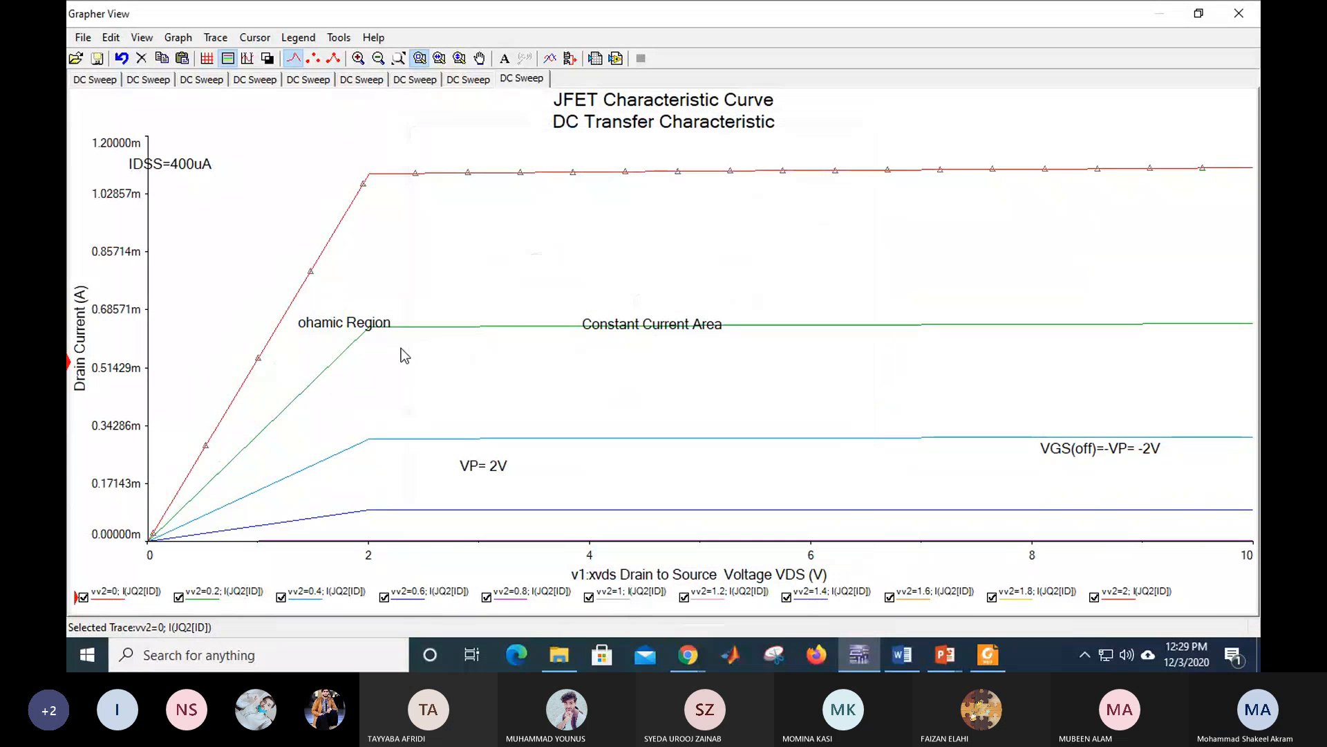
Step: Delete the graph annotations "Constant Current Area", "ohamic Region", "VP= 2V" and "VGS(off)=-VP= -2V"
{"action": "left_click", "coordinate": [669, 331]}
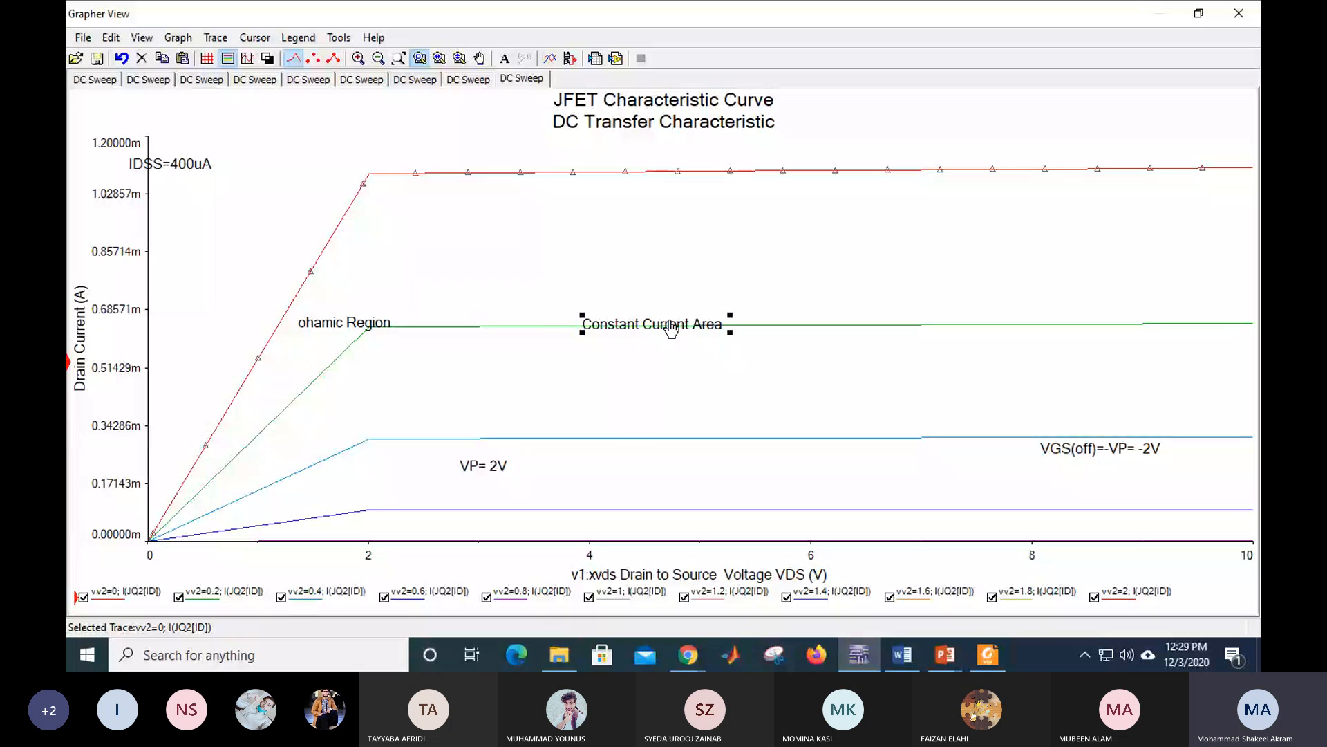
{"action": "key", "text": "Delete"}
{"action": "left_click", "coordinate": [318, 323]}
{"action": "key", "text": "Delete"}
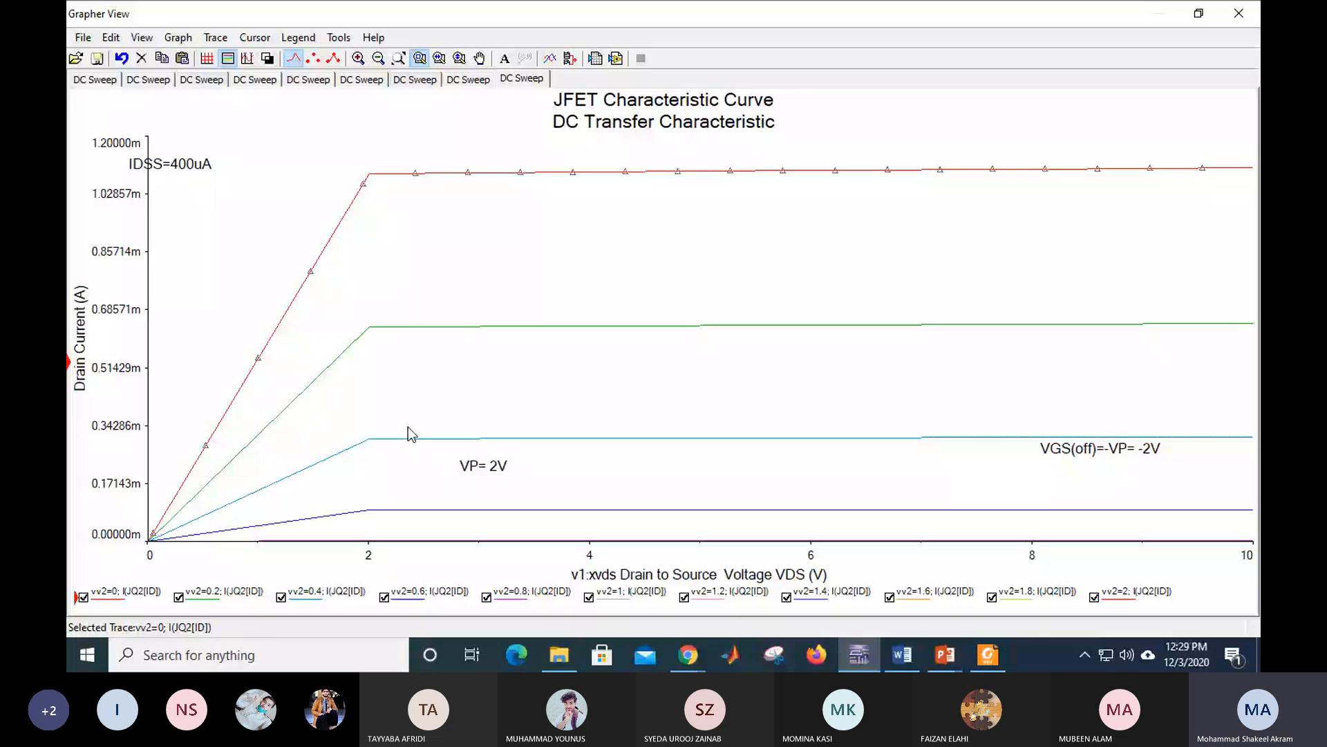
{"action": "left_click", "coordinate": [470, 468]}
{"action": "key", "text": "Delete"}
{"action": "left_click", "coordinate": [1087, 454]}
{"action": "key", "text": "Delete"}
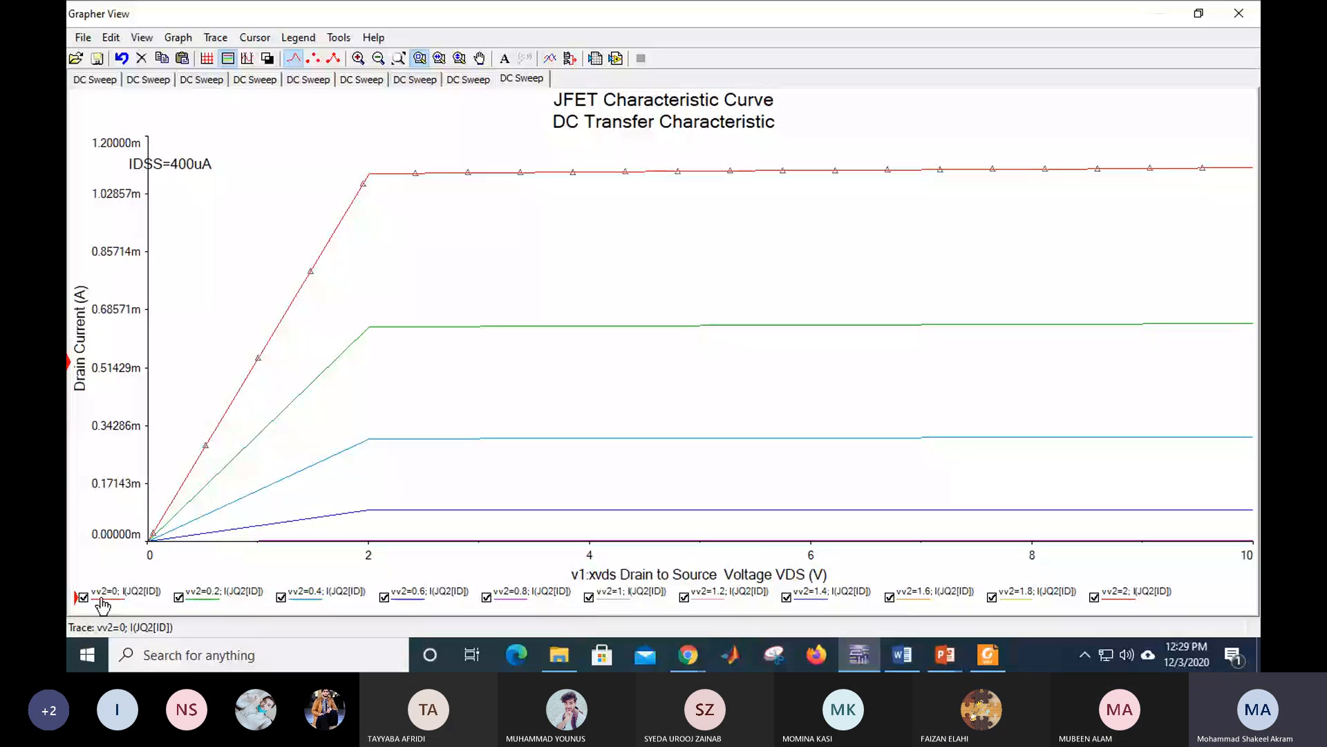
Step: Add the text label "VGS=0V" above the red curve for vv2=0 on the graph
{"action": "left_click_drag", "start_coordinate": [657, 20], "coordinate": [599, 504]}
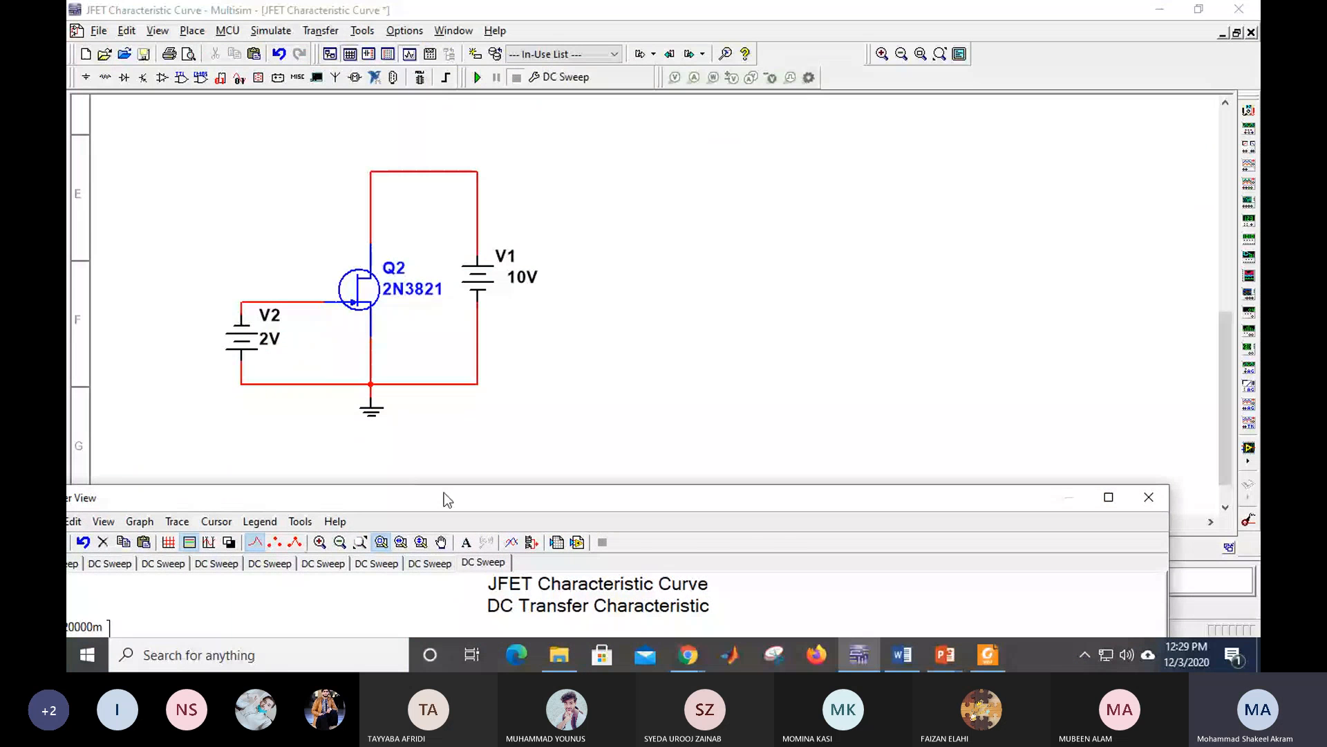
{"action": "left_click_drag", "start_coordinate": [443, 493], "coordinate": [479, 15]}
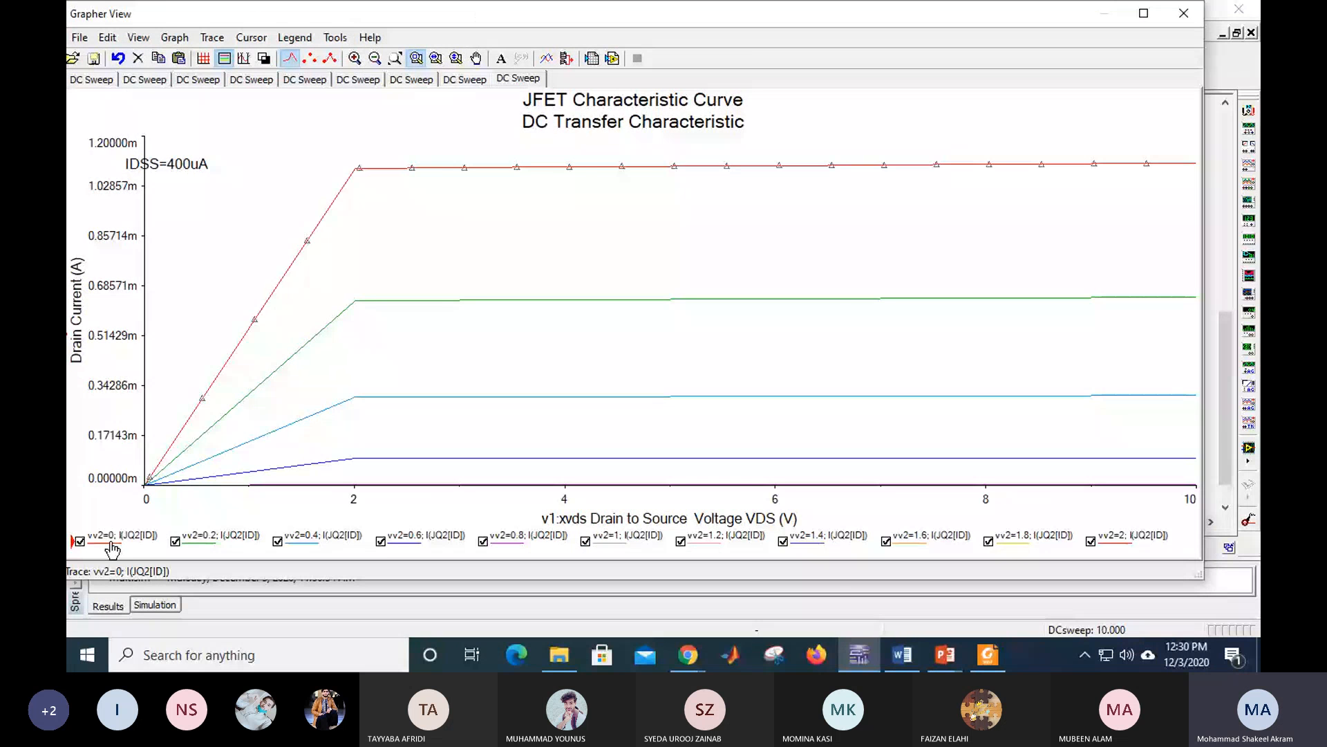
{"action": "right_click", "coordinate": [656, 154]}
{"action": "left_click", "coordinate": [639, 152]}
{"action": "left_click", "coordinate": [500, 60]}
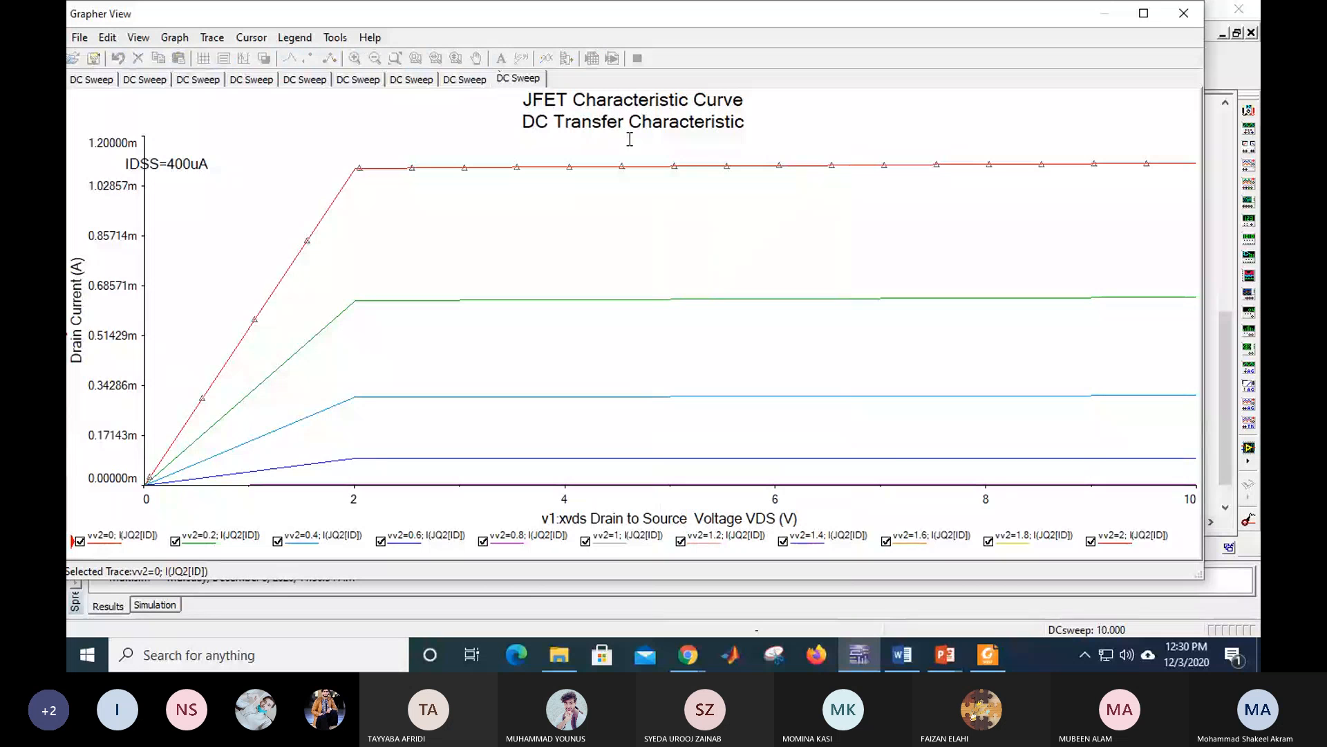
{"action": "left_click", "coordinate": [633, 154]}
{"action": "type", "text": "VGS=0V"}
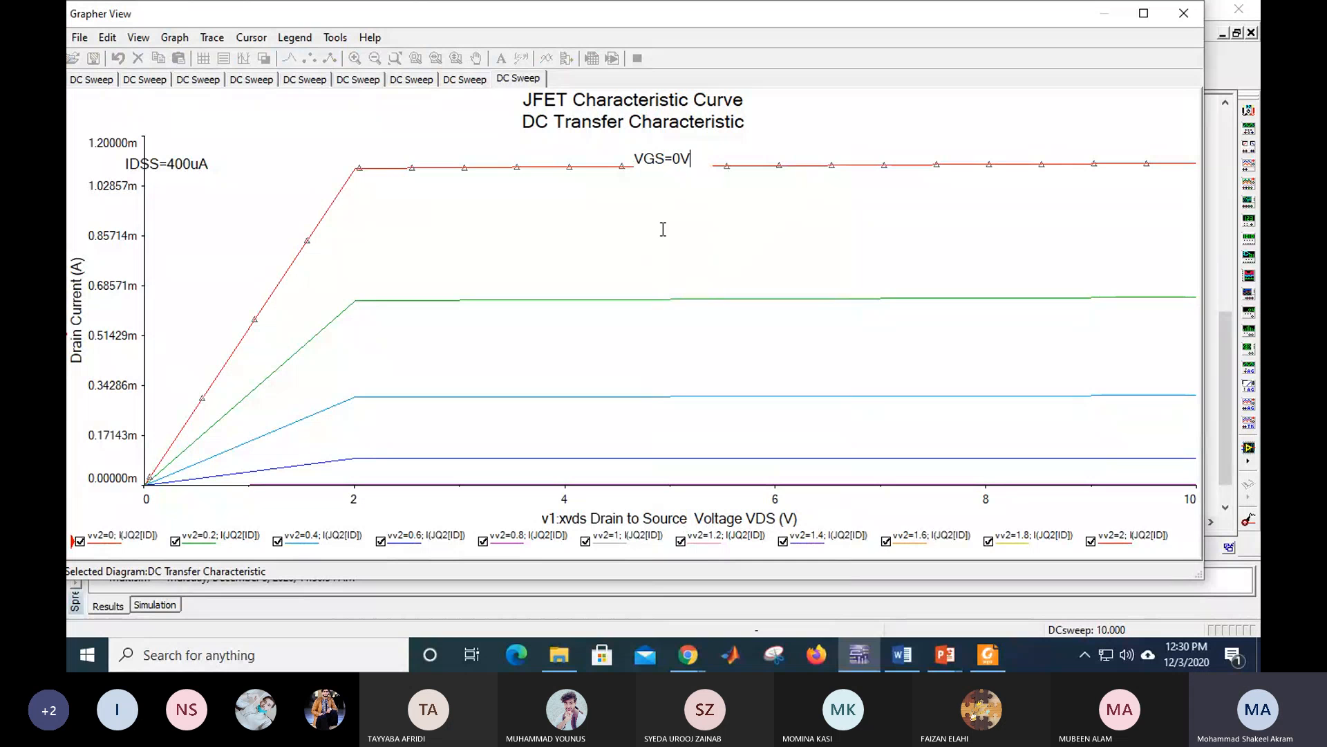
{"action": "left_click", "coordinate": [654, 169]}
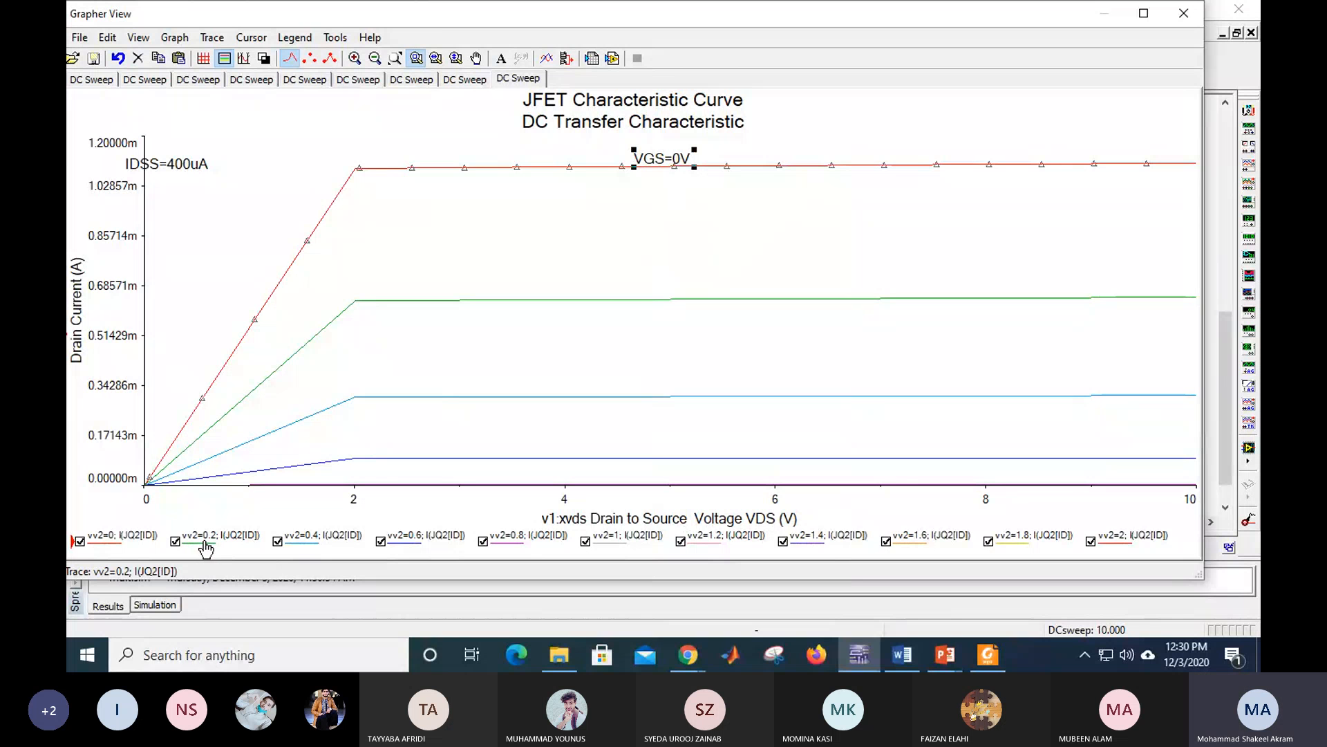
Step: Copy the "VGS=0V" label text and add a "VGS=0.2V" label above the green curve
{"action": "left_click", "coordinate": [500, 62]}
{"action": "left_click", "coordinate": [649, 161]}
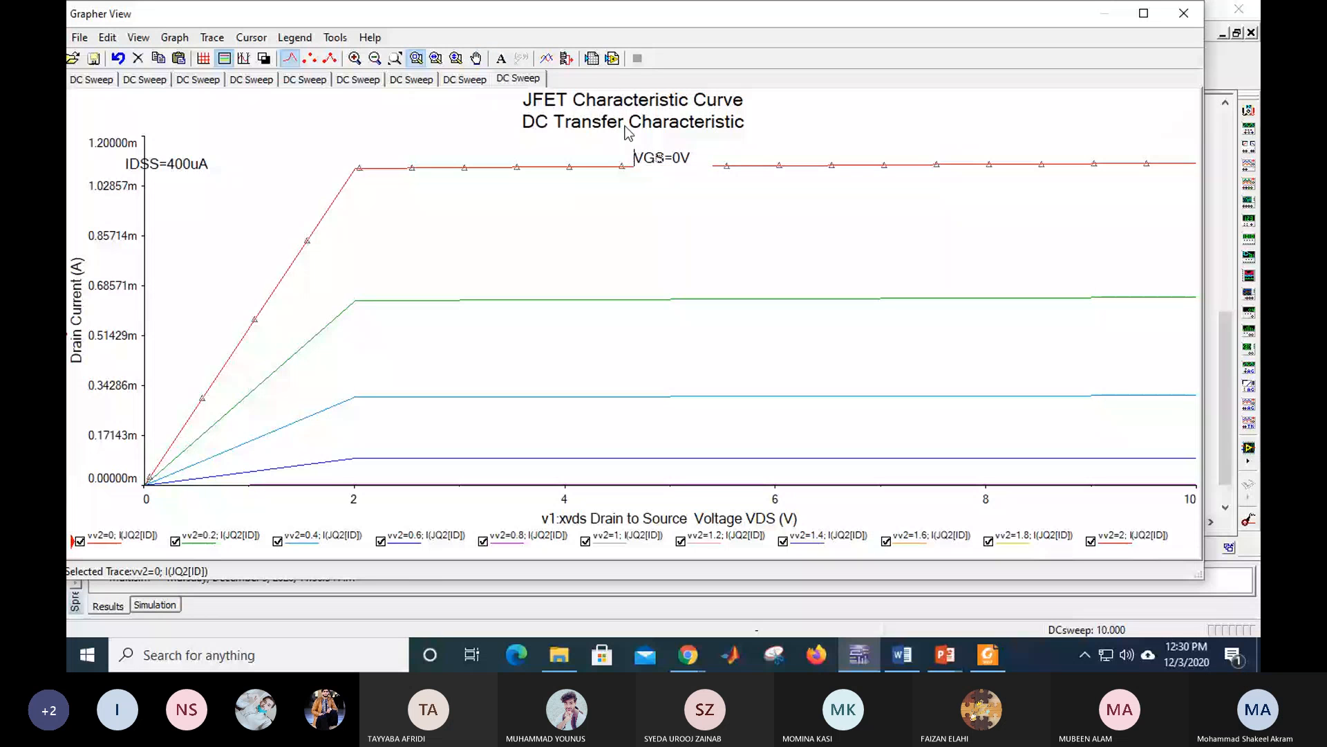
{"action": "key", "text": "shift+Right"}
{"action": "key", "text": "shift+Right"}
{"action": "key", "text": "shift+Right"}
{"action": "key", "text": "shift+Right"}
{"action": "key", "text": "shift+Right"}
{"action": "key", "text": "shift+Right"}
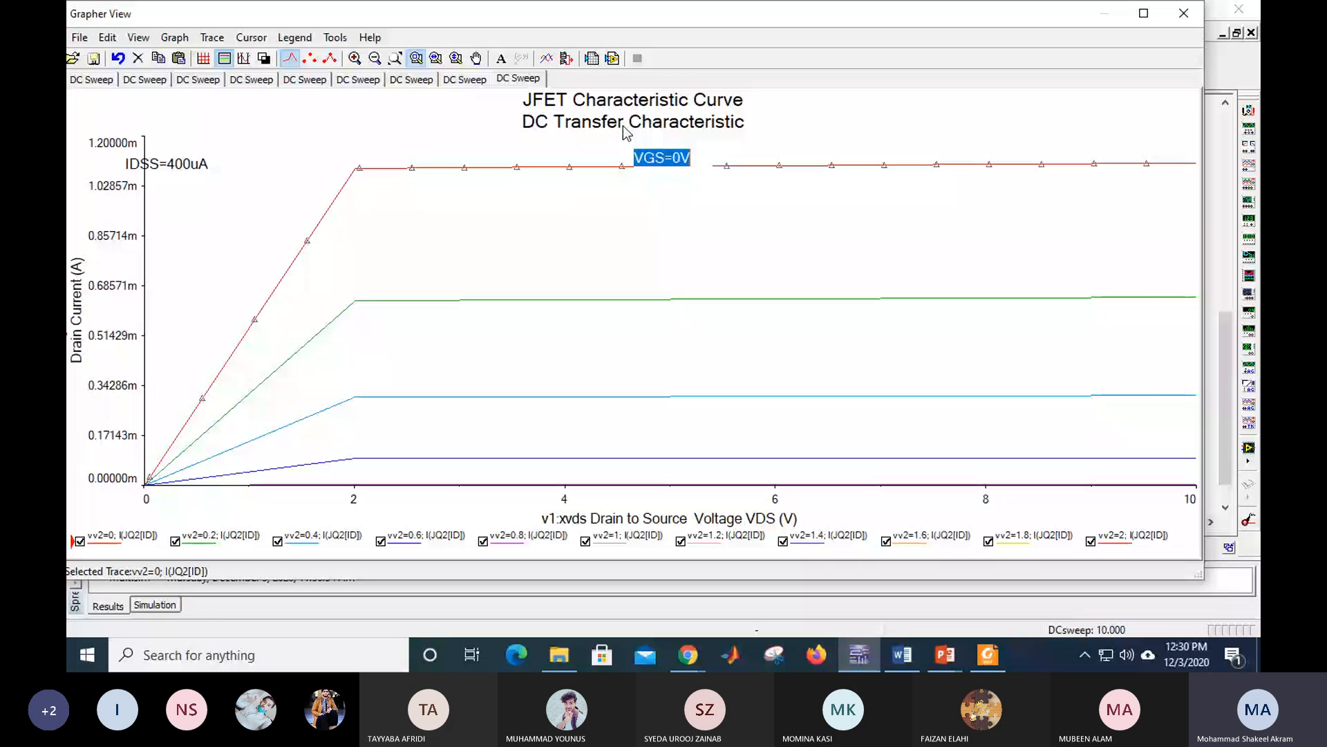
{"action": "left_click", "coordinate": [686, 280]}
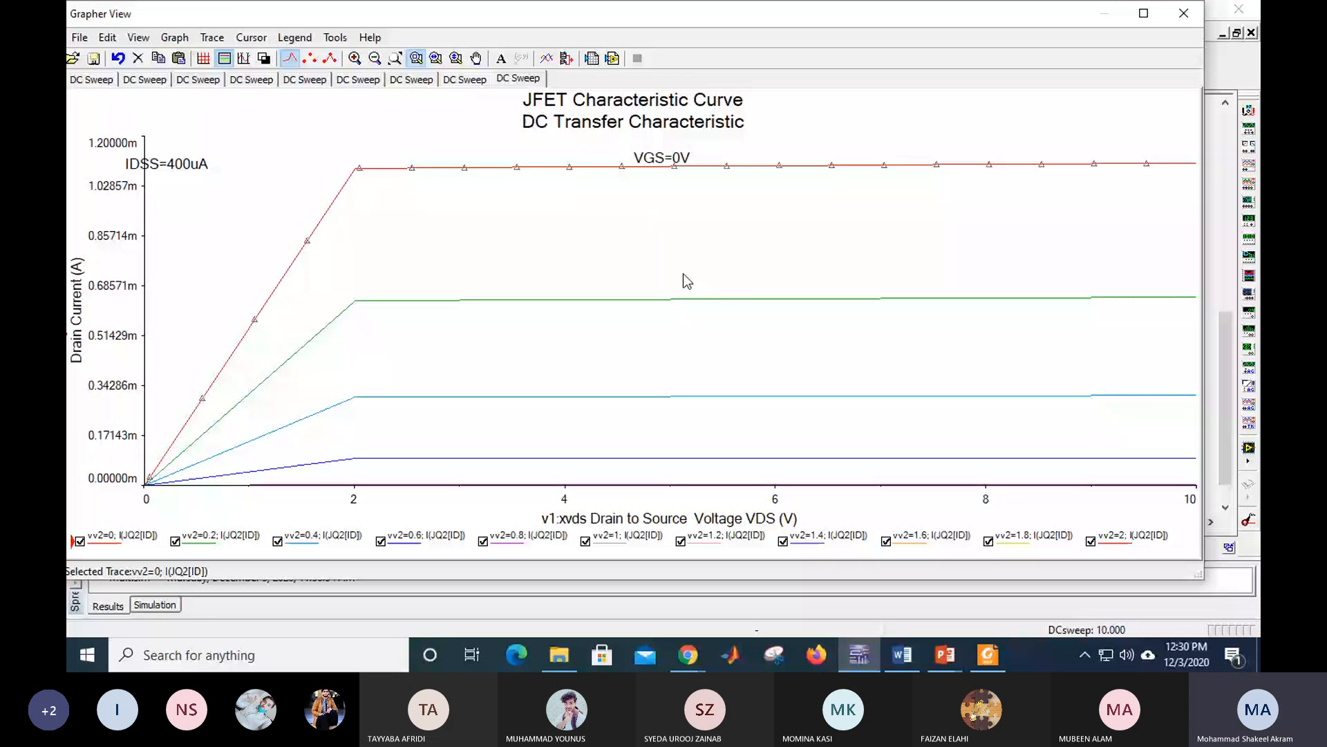
{"action": "type", "text": "VGS=0.2V"}
{"action": "left_click", "coordinate": [794, 317]}
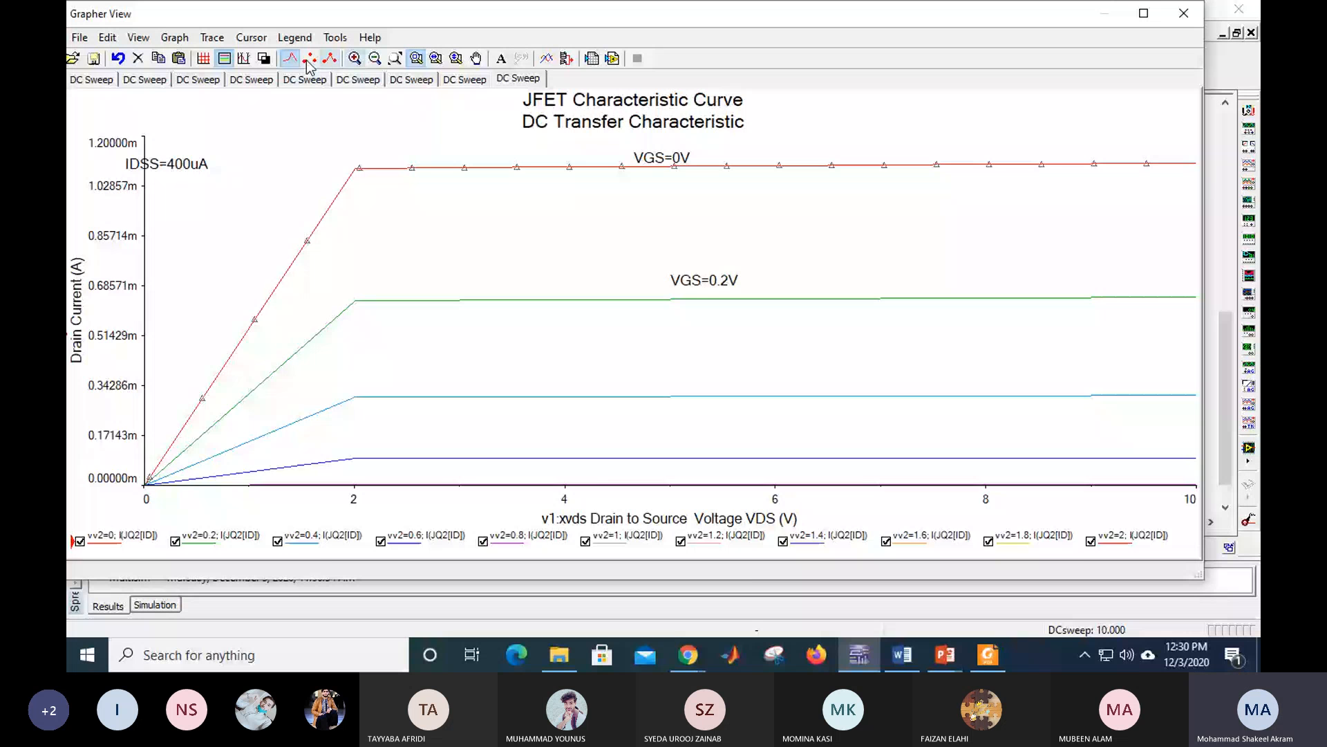
Step: Show the graph cursors, move their readout table around to check the curve values, and close it
{"action": "left_click", "coordinate": [244, 58]}
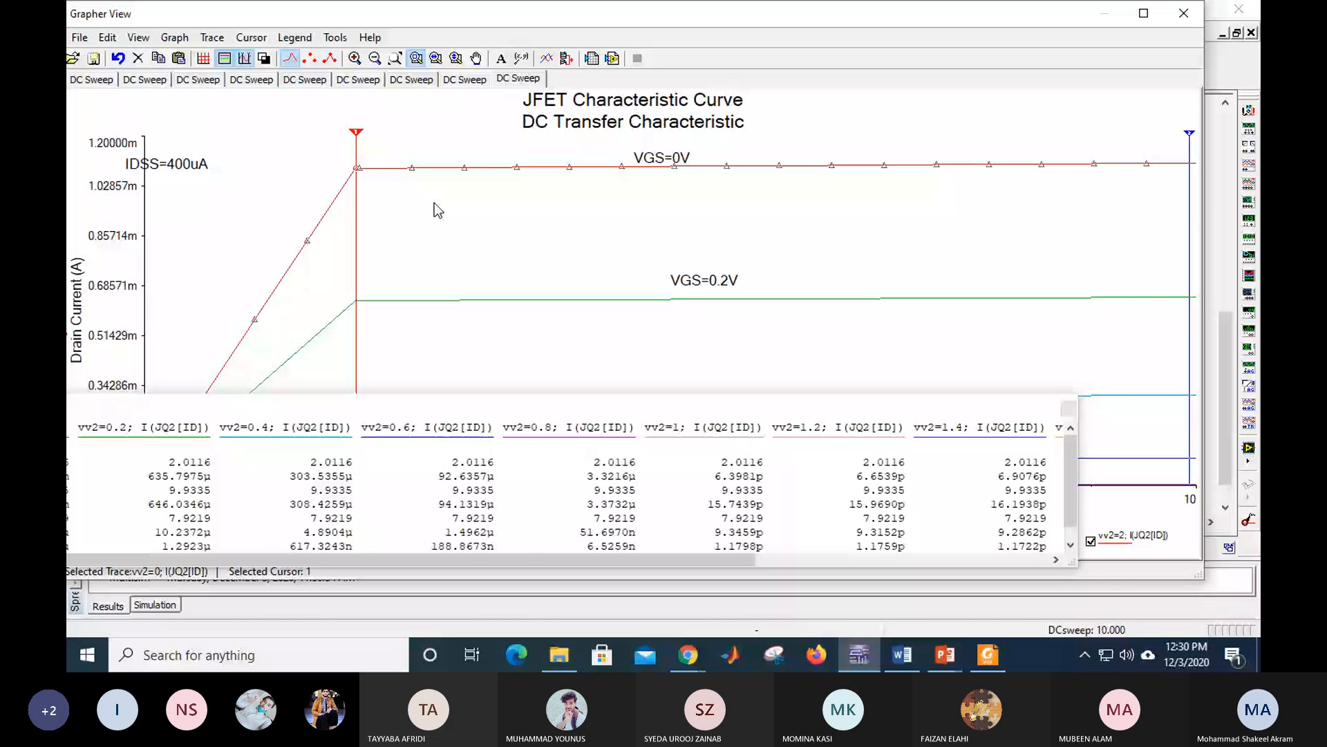
{"action": "left_click_drag", "start_coordinate": [203, 408], "coordinate": [280, 396]}
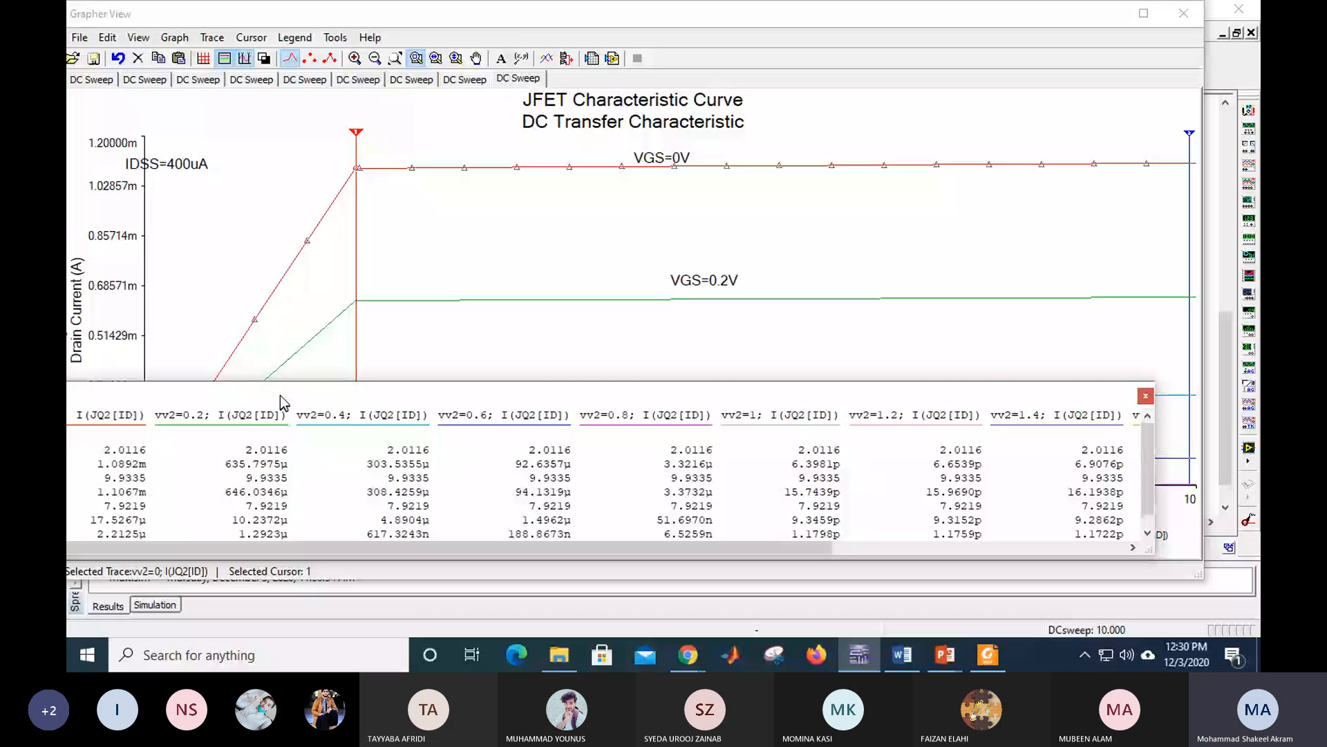
{"action": "left_click_drag", "start_coordinate": [280, 395], "coordinate": [492, 387]}
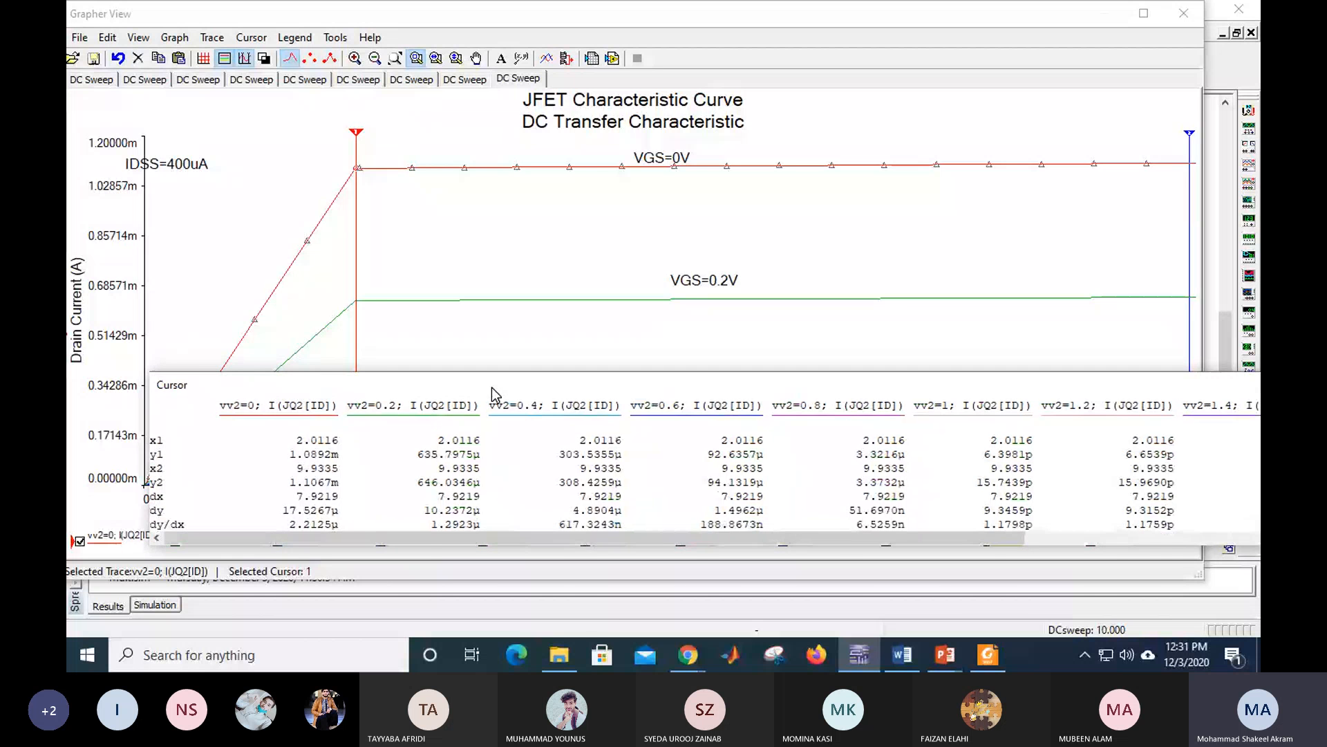
{"action": "left_click_drag", "start_coordinate": [492, 388], "coordinate": [322, 483]}
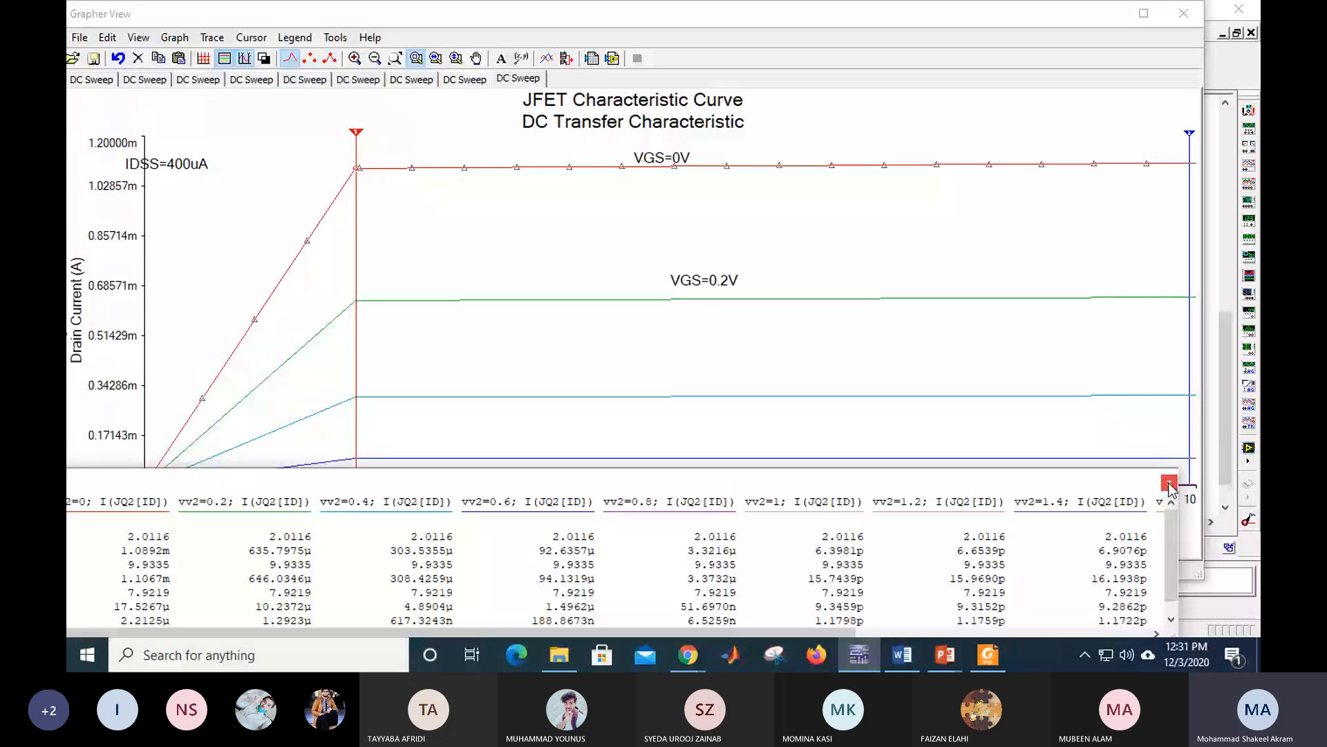
{"action": "left_click", "coordinate": [1169, 484]}
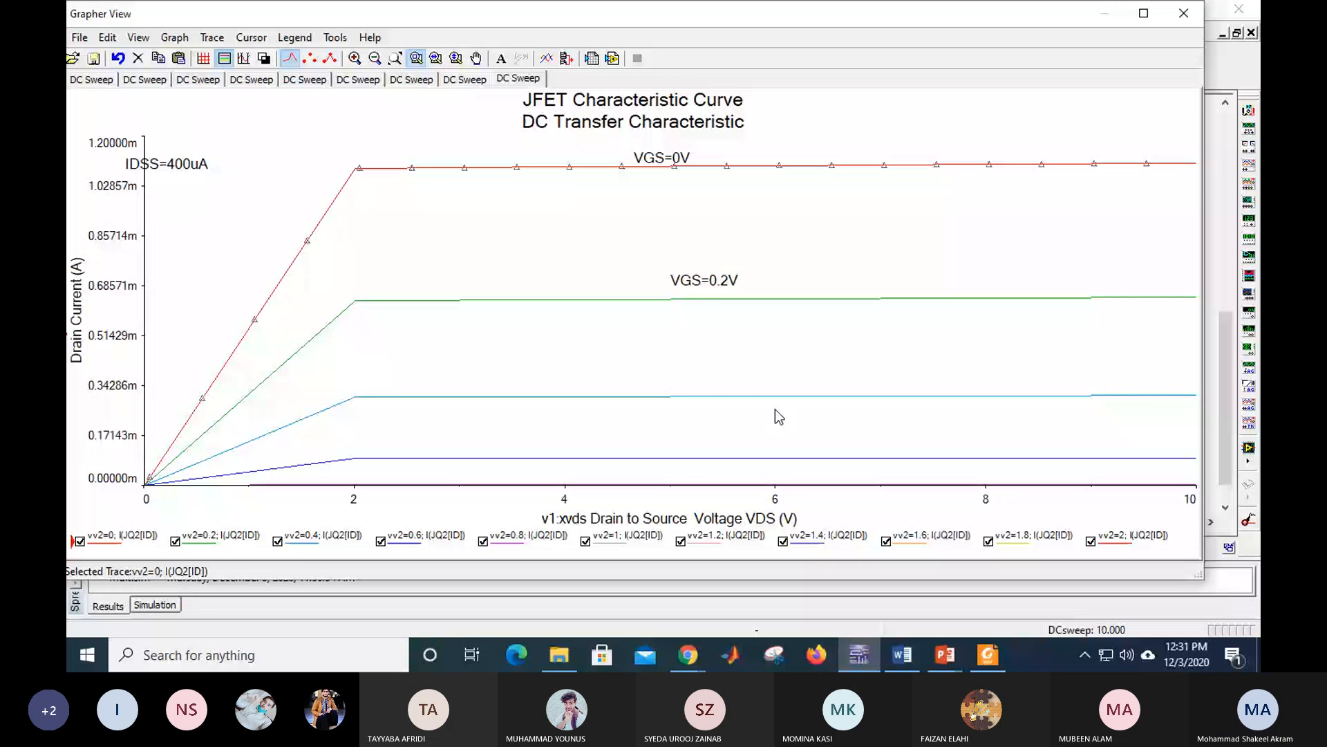
Step: Add the text label "VGS=0.4V" above the light blue curve
{"action": "left_click_drag", "start_coordinate": [768, 396], "coordinate": [709, 379]}
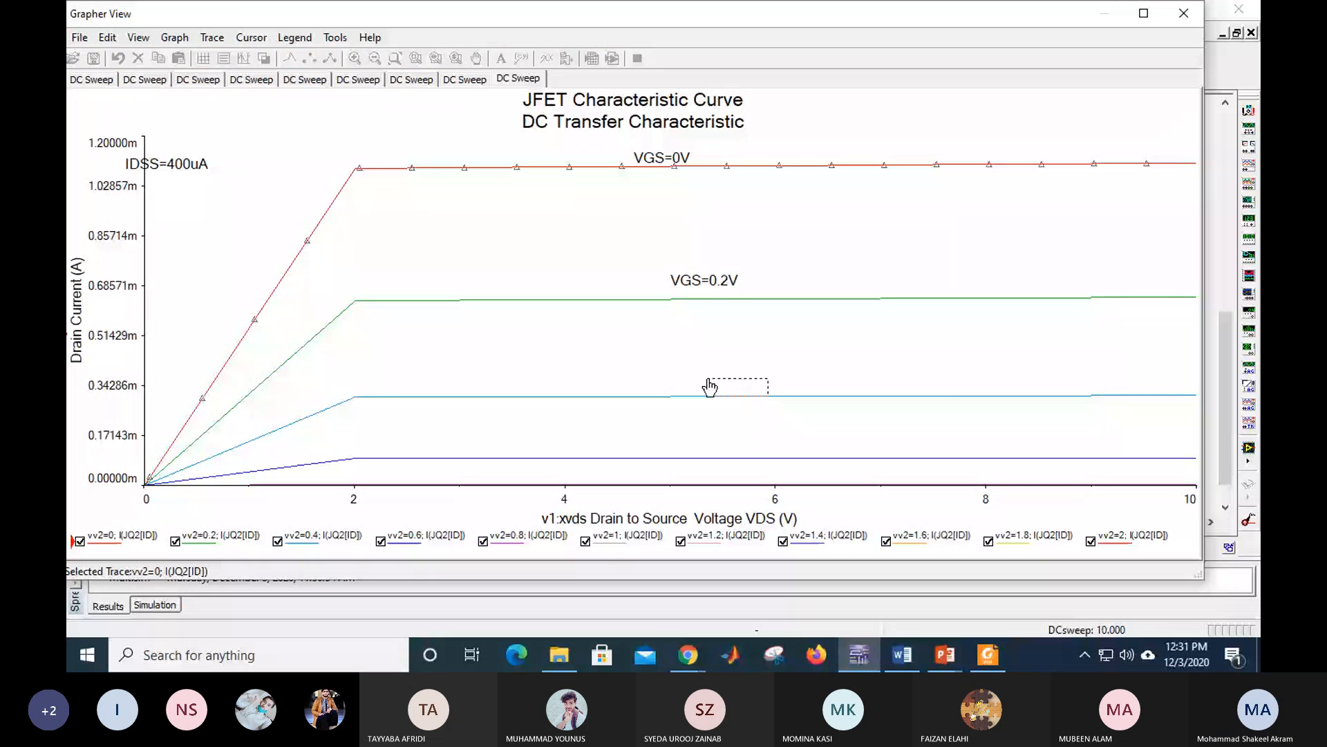
{"action": "type", "text": "VGS=0.4V"}
{"action": "left_click", "coordinate": [712, 317]}
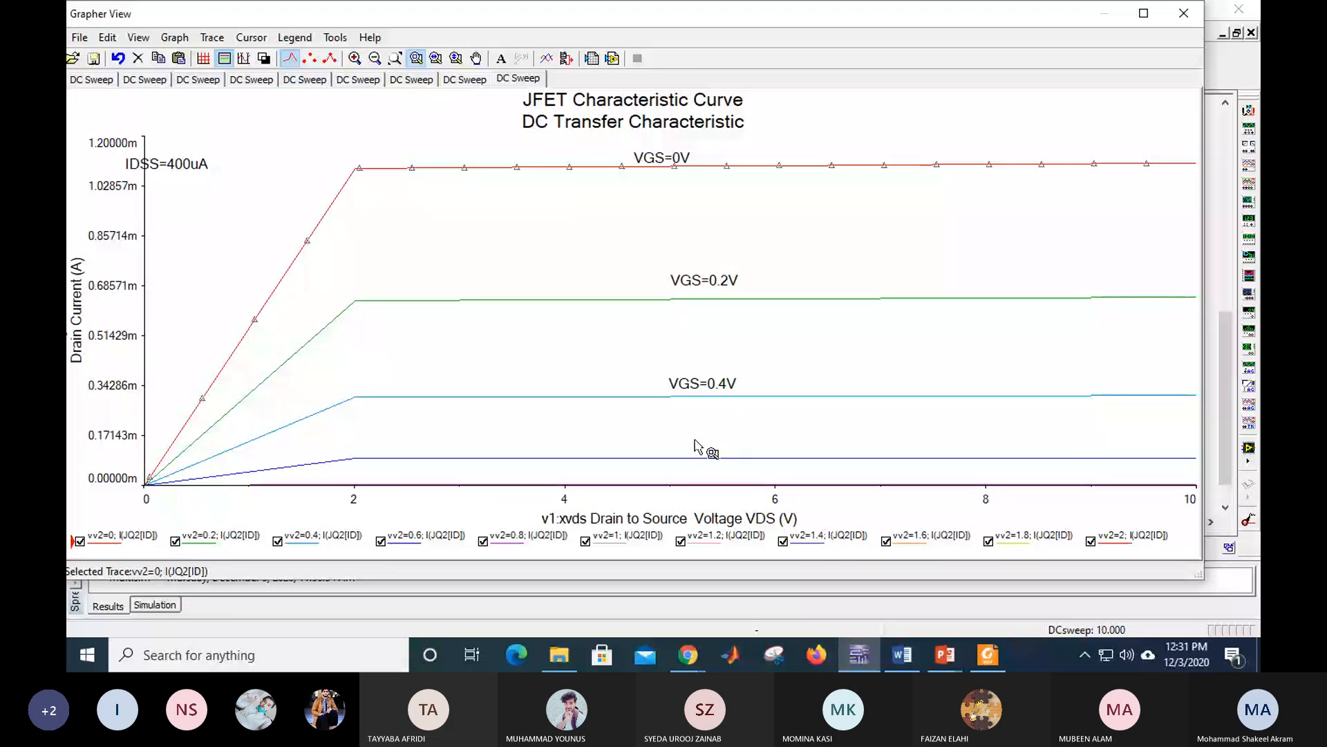
Step: Place a copy of the VGS label above the dark blue curve and edit it to read "VGS=0.8V"
{"action": "left_click_drag", "start_coordinate": [701, 445], "coordinate": [673, 442]}
{"action": "left_click", "coordinate": [674, 443]}
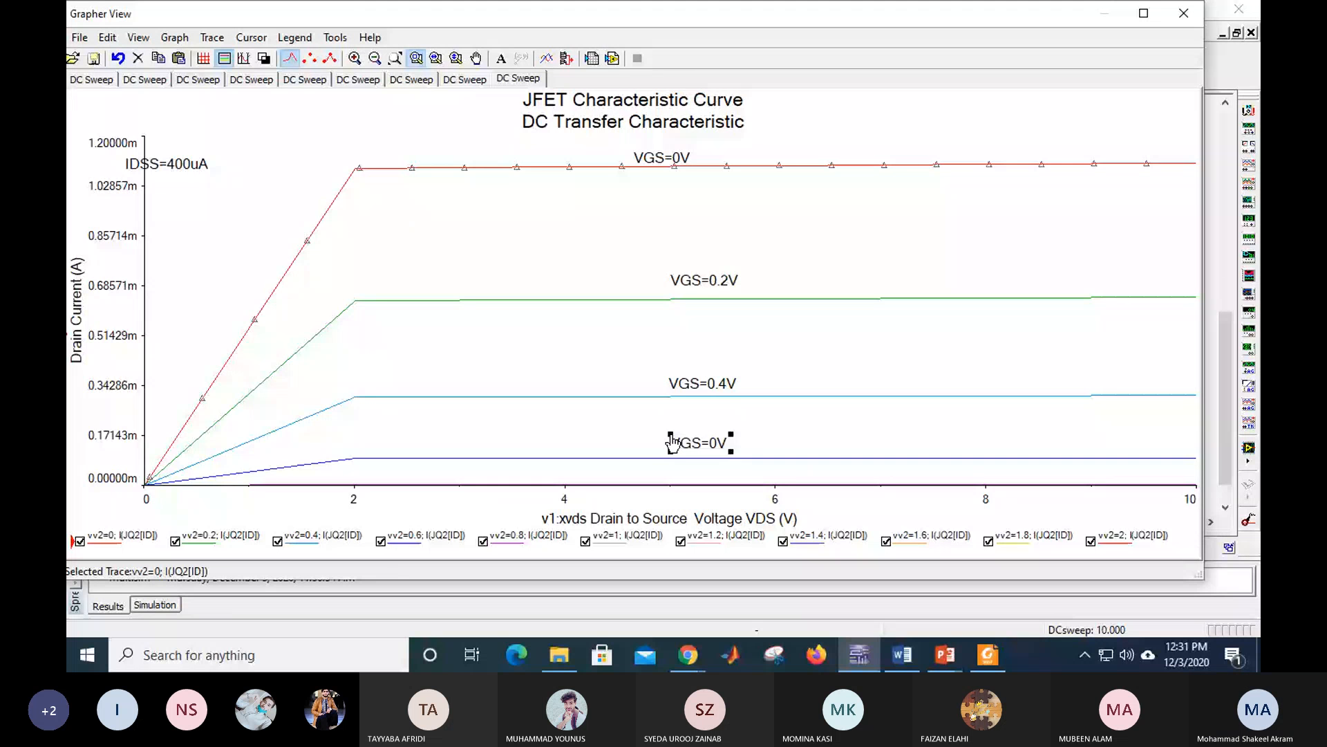
{"action": "double_click", "coordinate": [716, 444]}
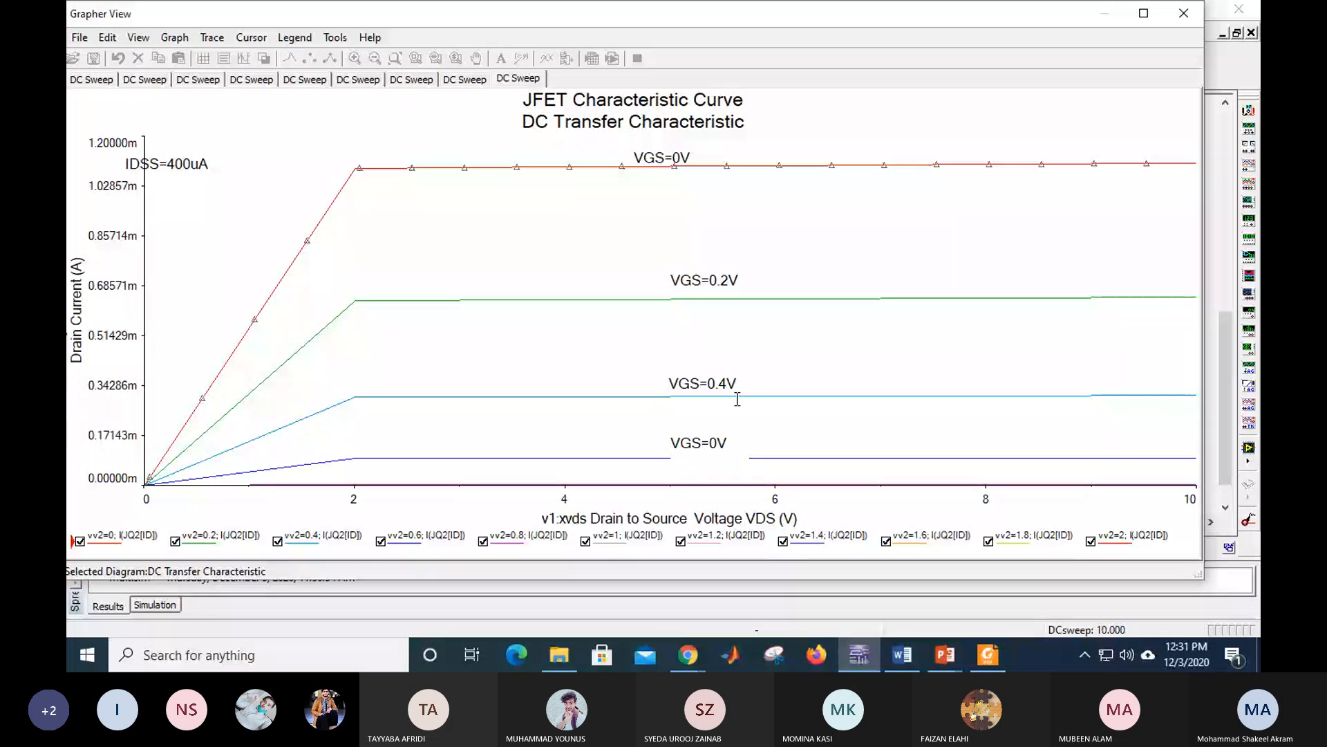
{"action": "type", "text": ".8"}
{"action": "left_click", "coordinate": [784, 445]}
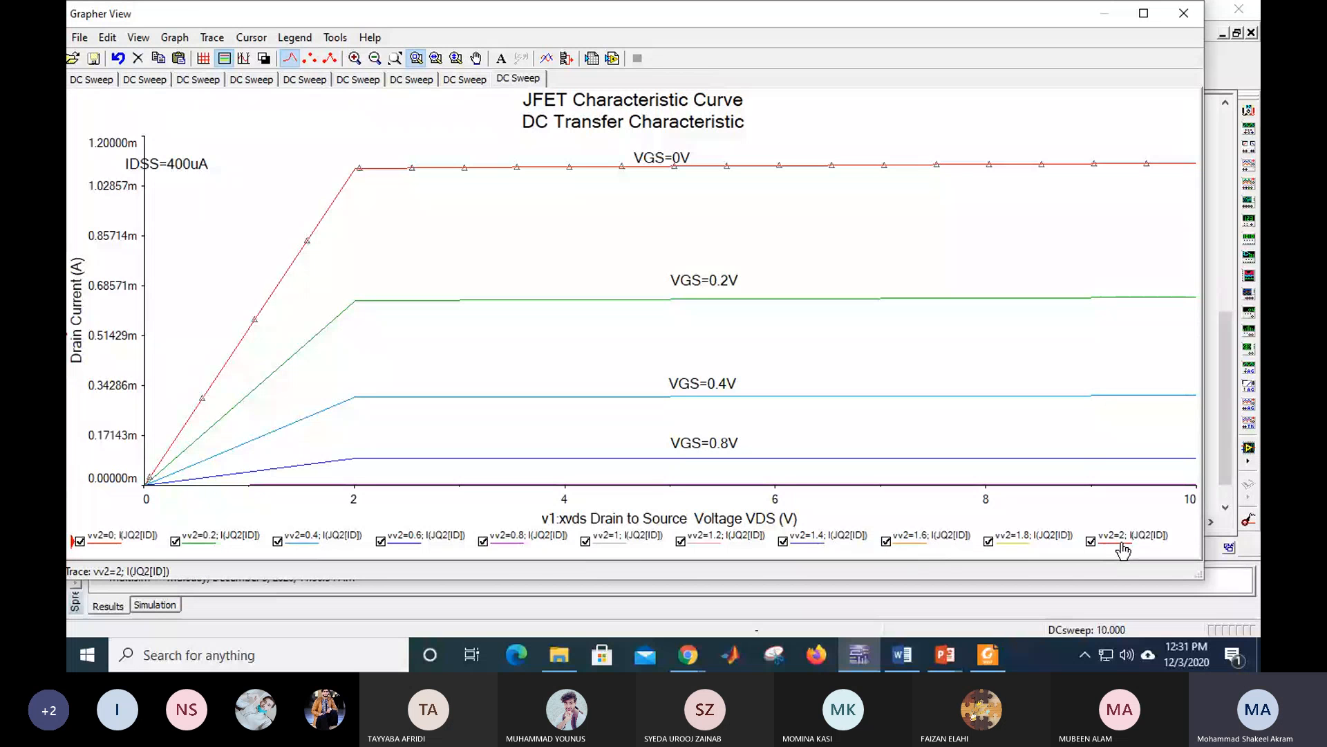
{"action": "left_click", "coordinate": [573, 486]}
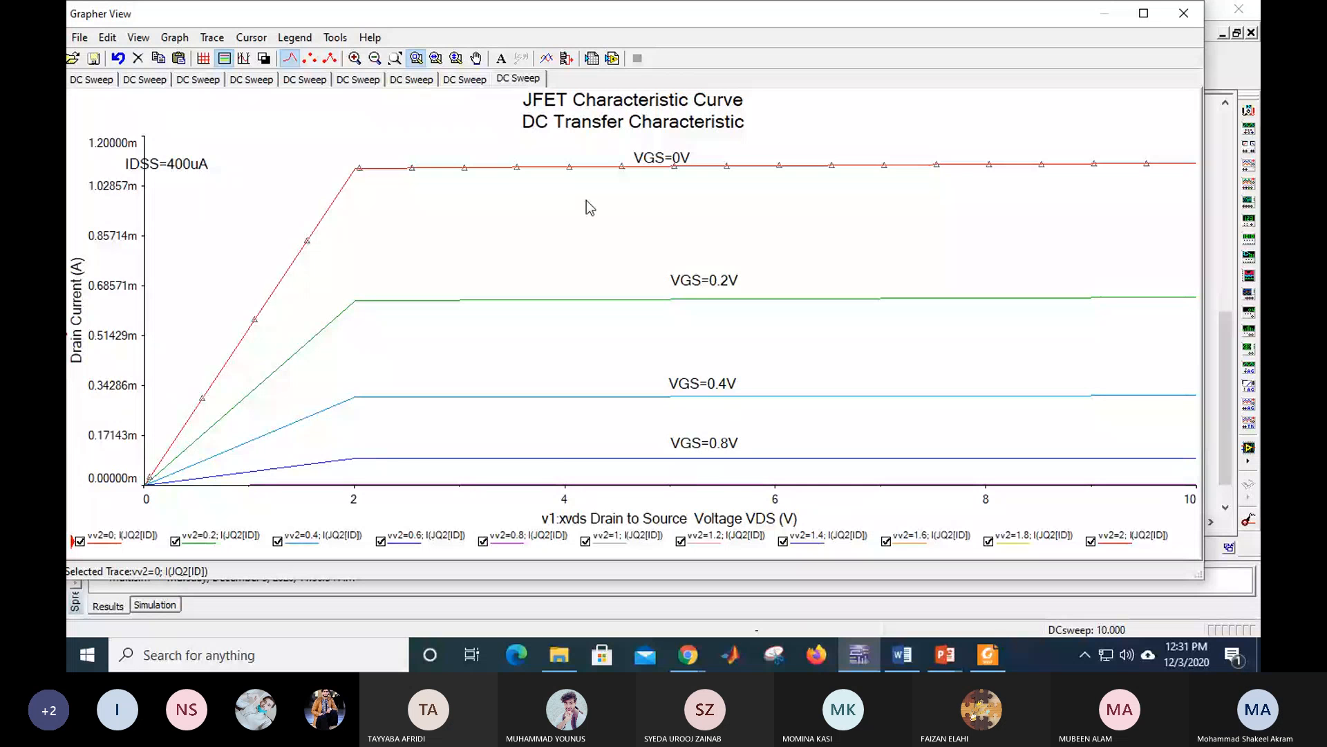
{"action": "right_click", "coordinate": [106, 276]}
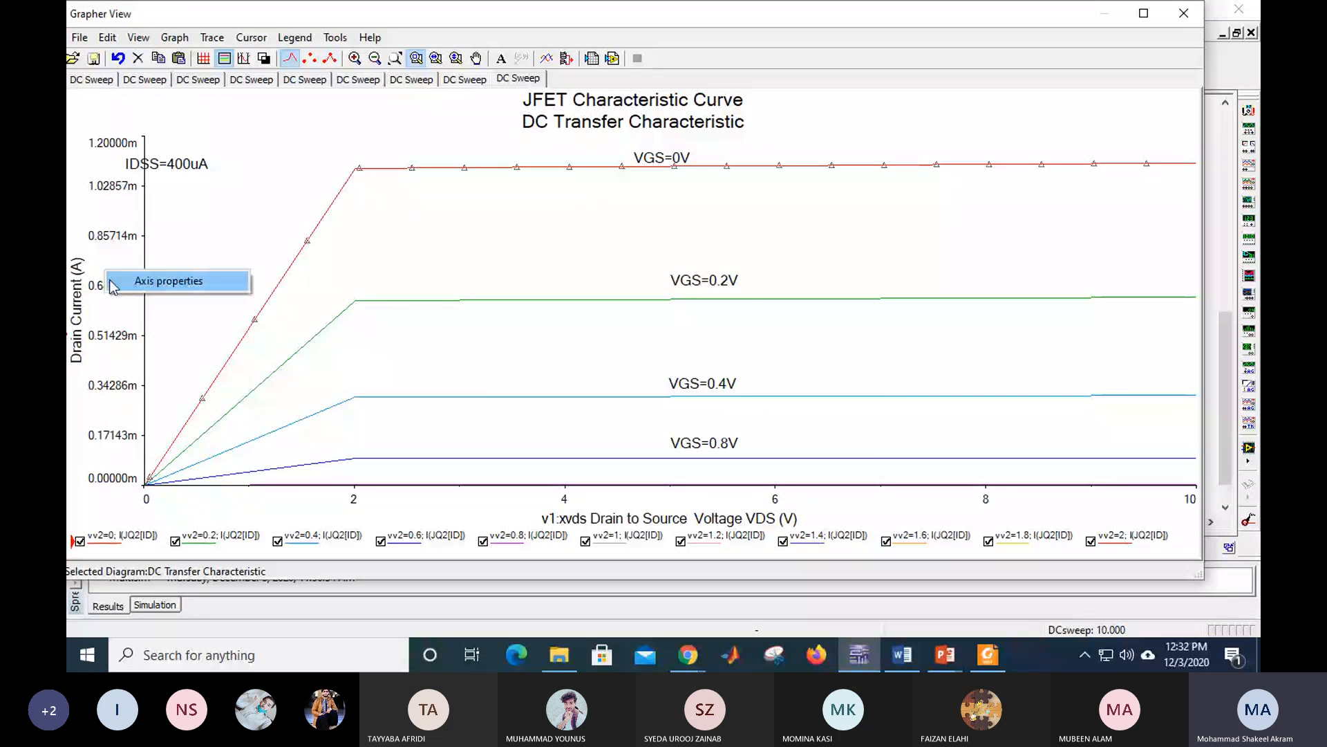
{"action": "left_click", "coordinate": [113, 286]}
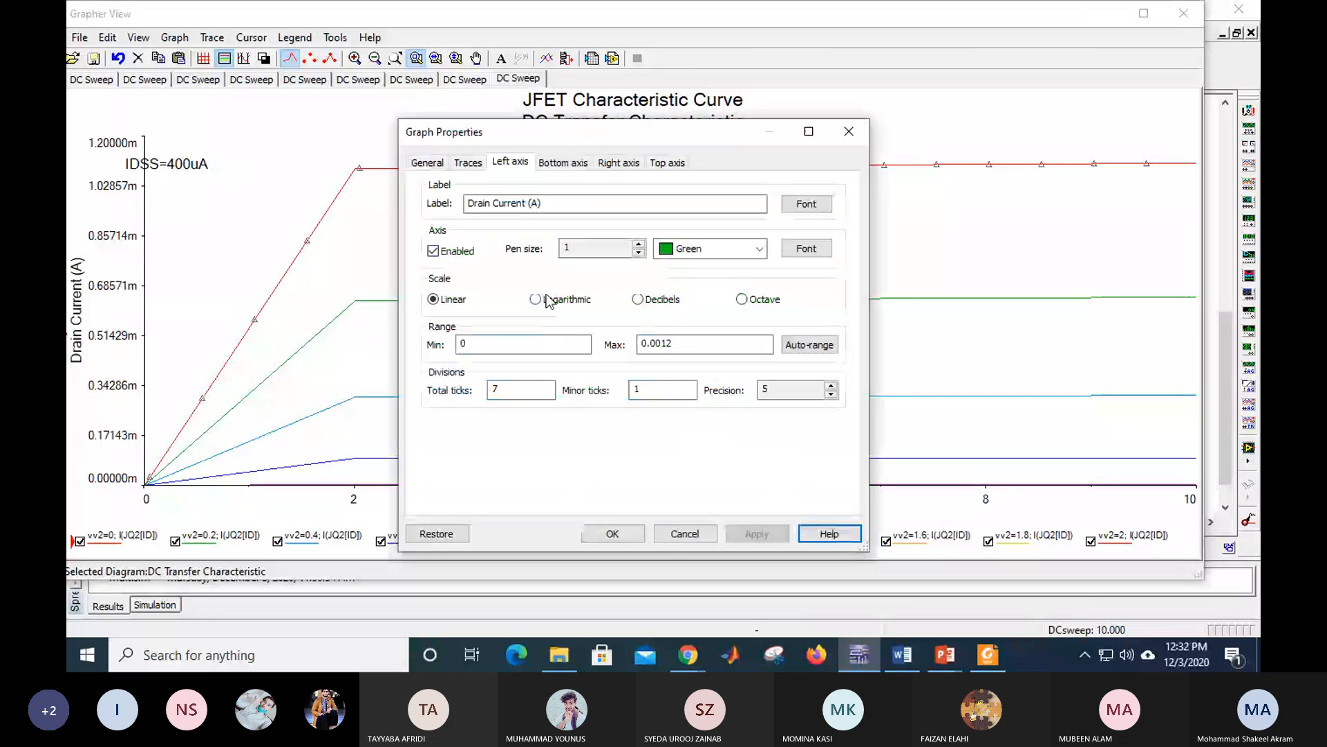
{"action": "left_click", "coordinate": [548, 300]}
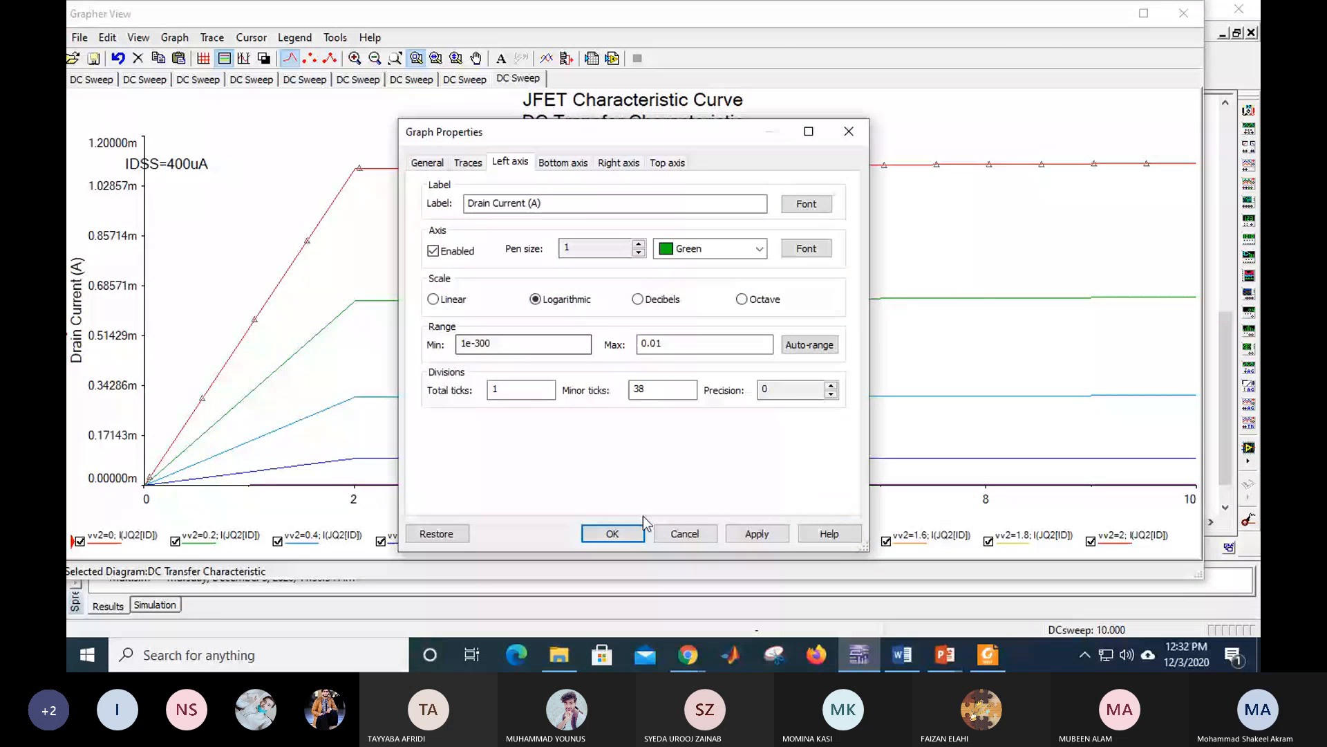
{"action": "left_click", "coordinate": [683, 534]}
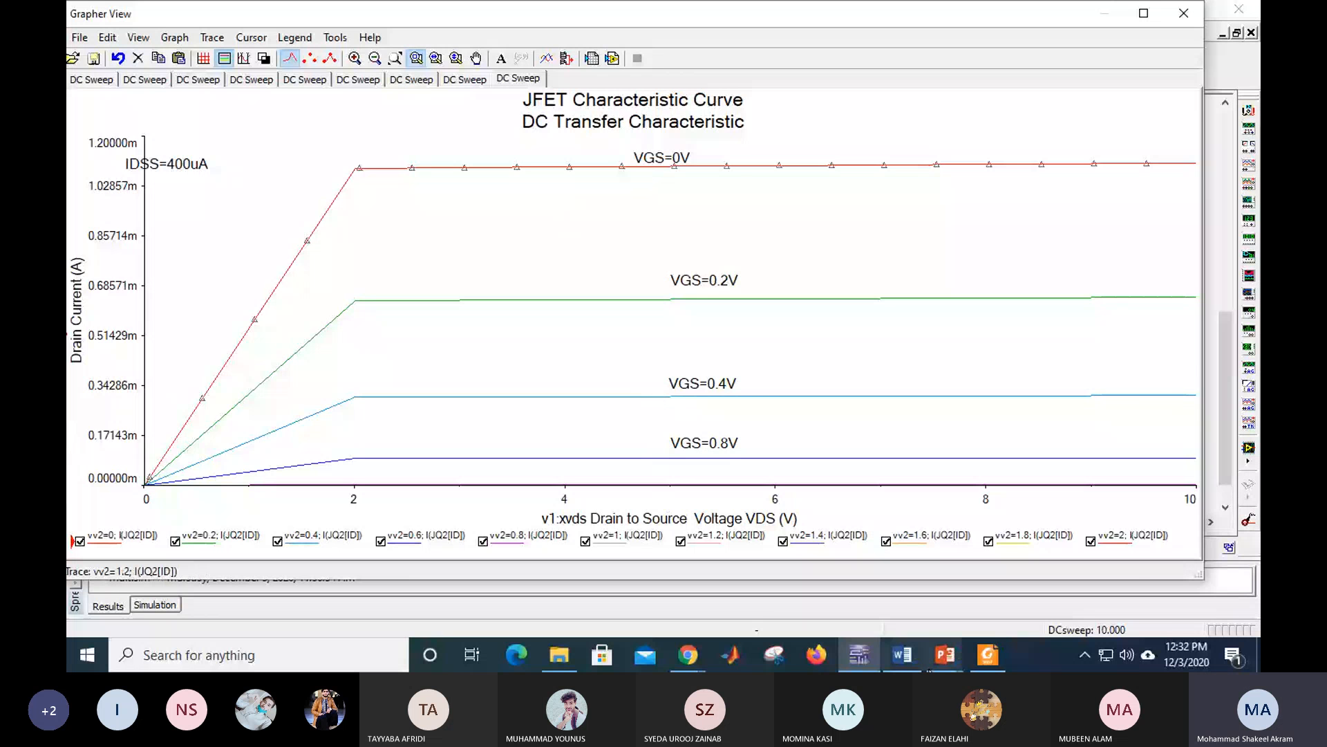
Step: Switch to PowerPoint to view the slide with the family of drain characteristic curves, and return to the Multisim Grapher
{"action": "left_click", "coordinate": [942, 655]}
{"action": "left_click", "coordinate": [929, 611]}
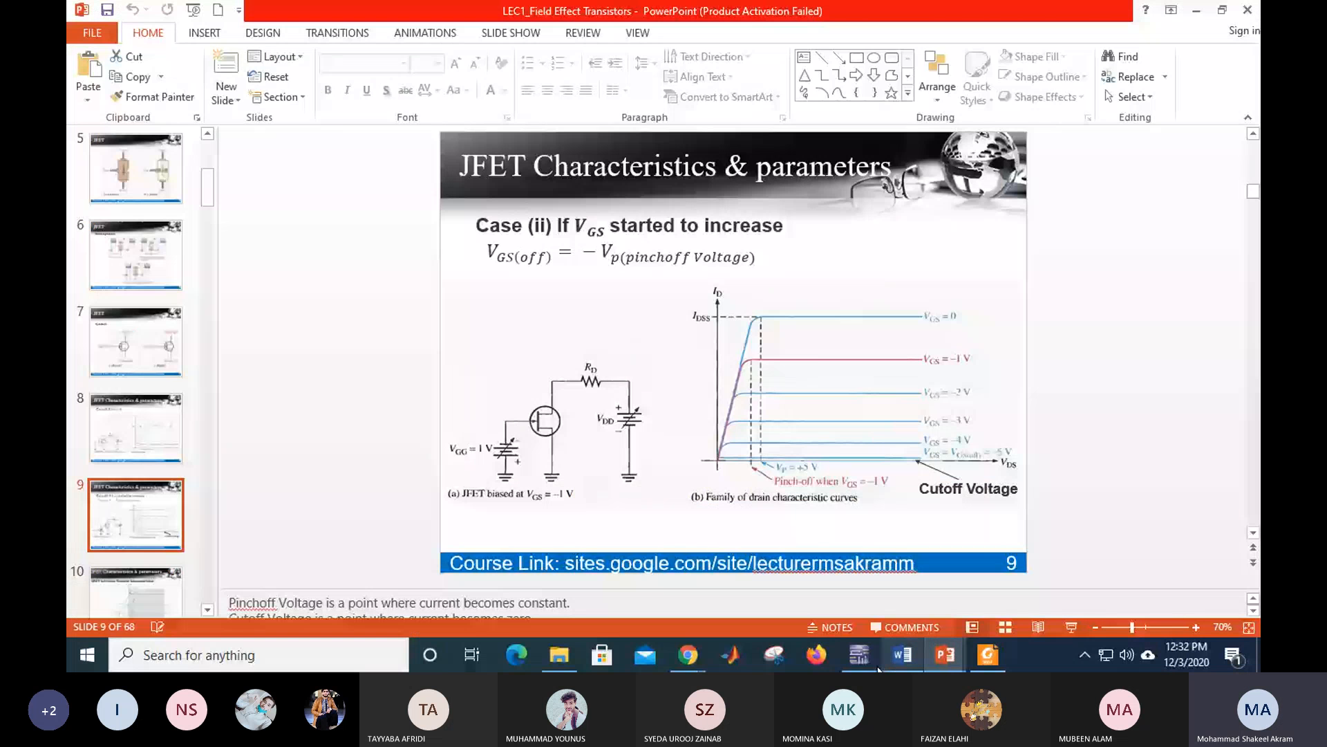
{"action": "left_click", "coordinate": [859, 656]}
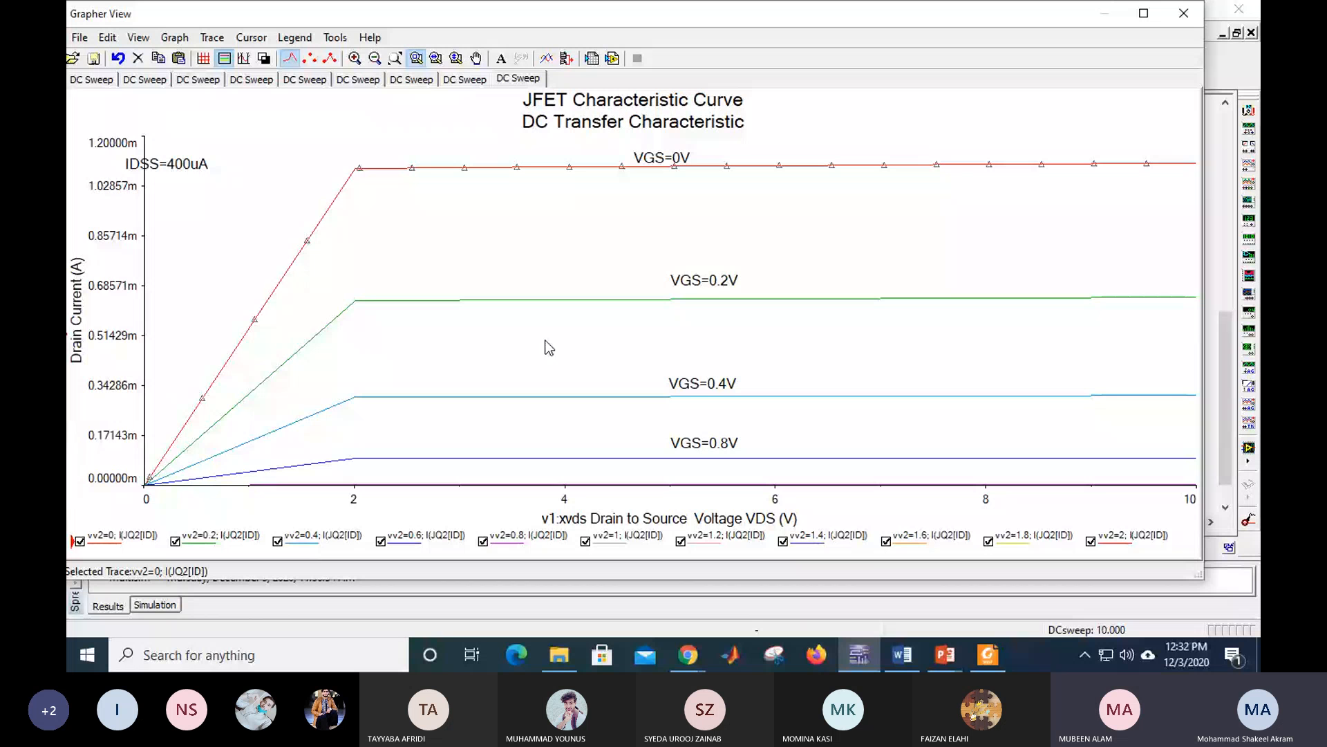
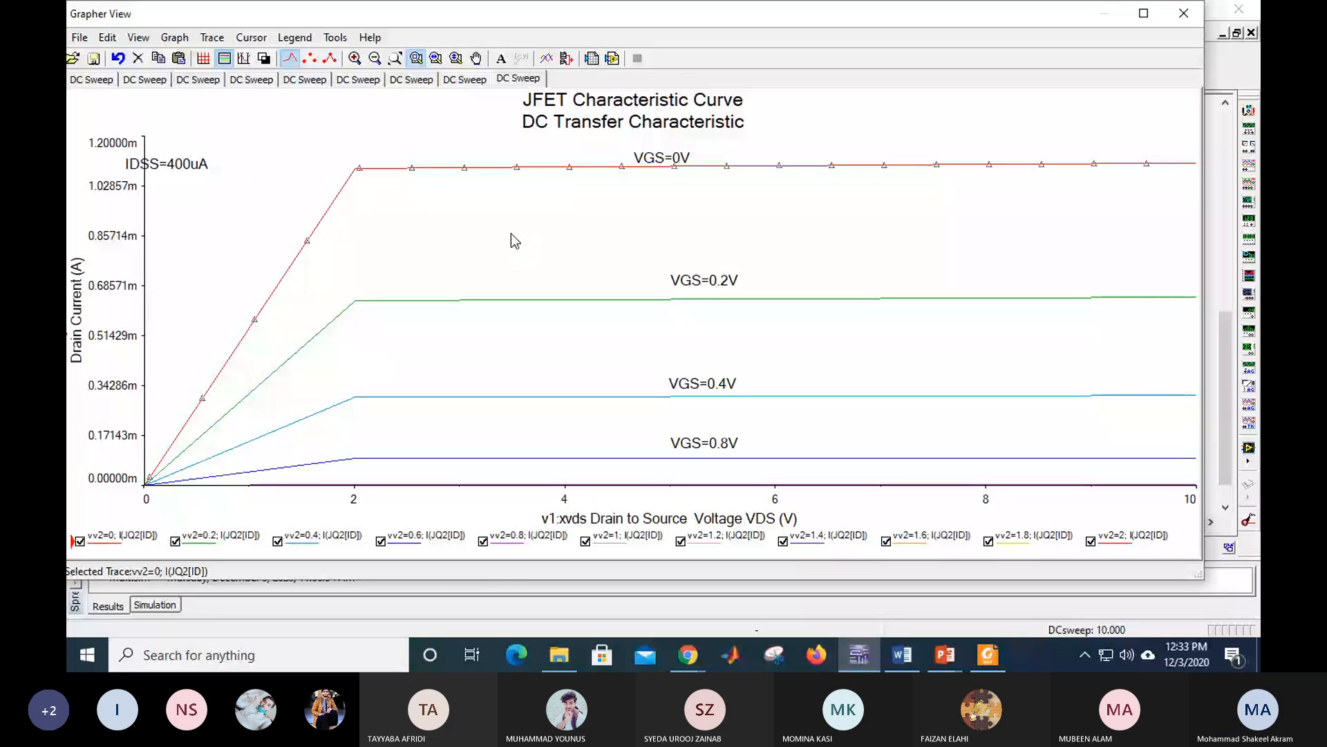
Step: Move the "VGS=0V" label along the red curve to line it up above the other VGS labels
{"action": "left_click", "coordinate": [662, 169]}
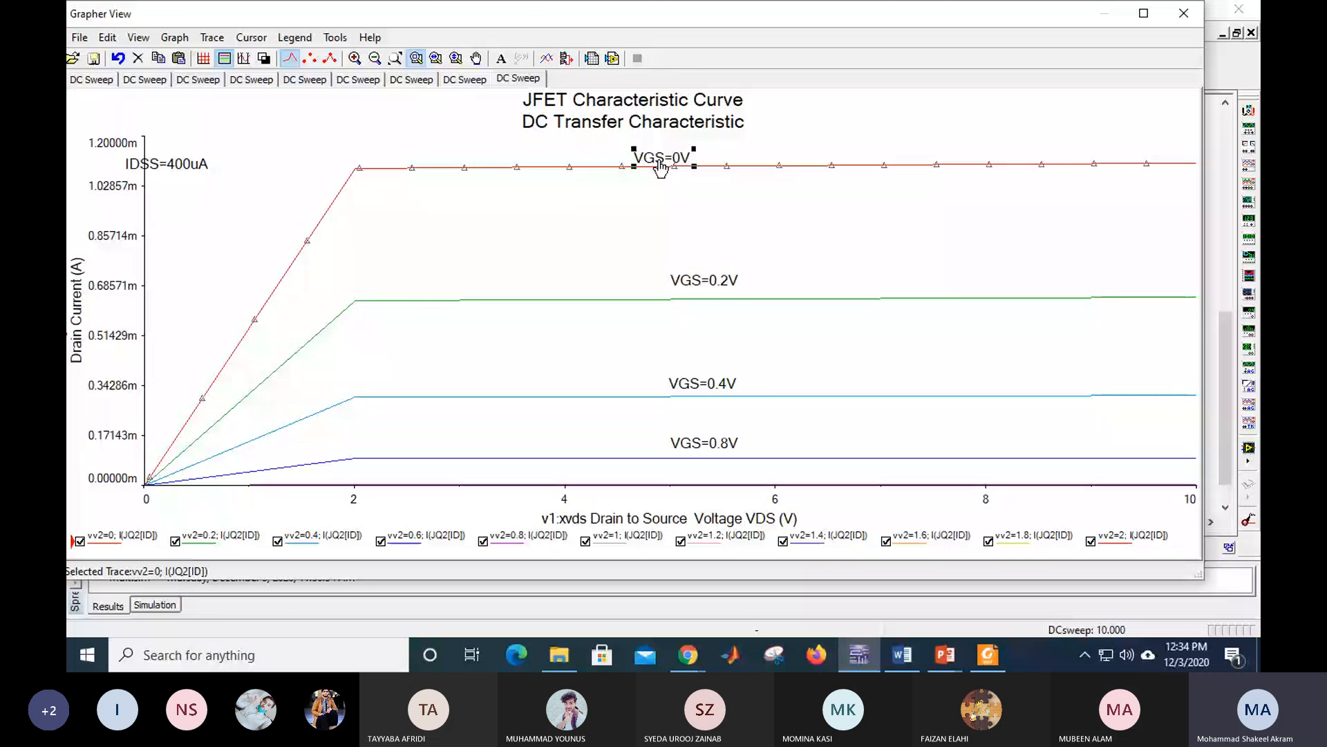
{"action": "left_click", "coordinate": [663, 164]}
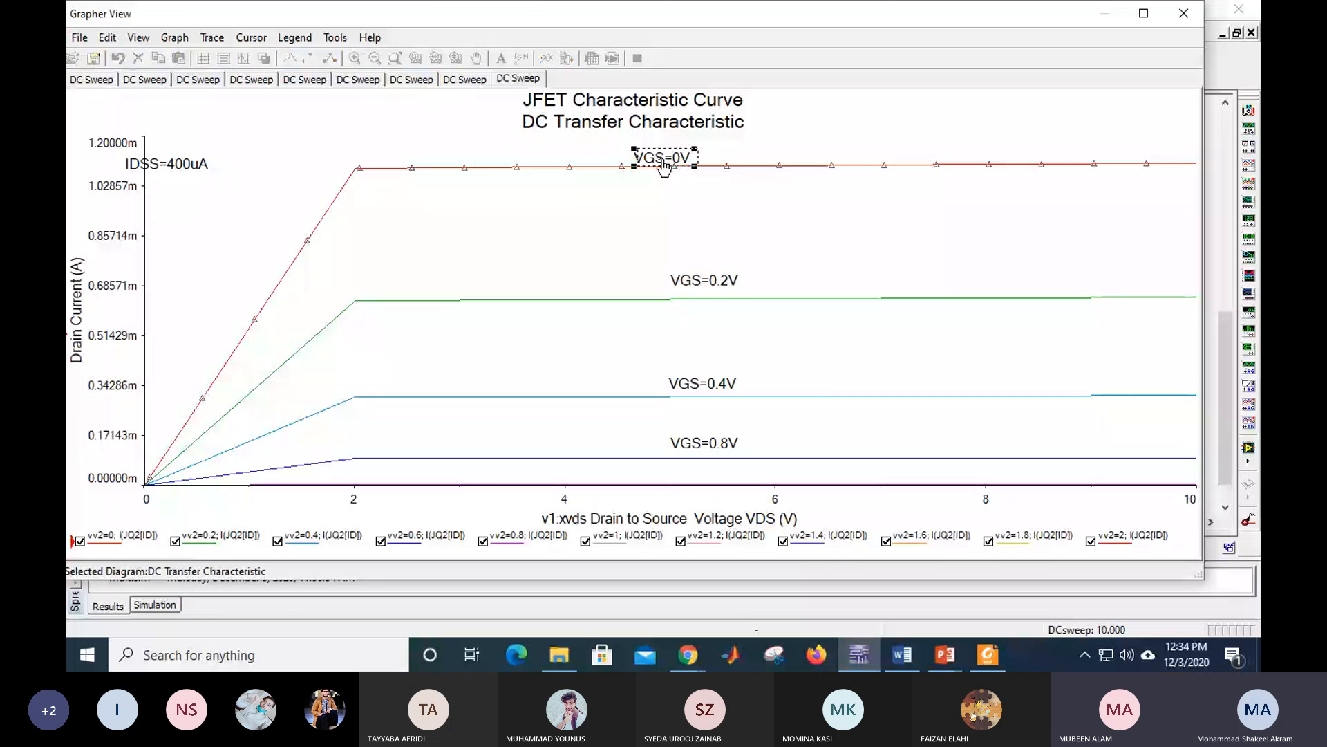
{"action": "left_click_drag", "start_coordinate": [664, 165], "coordinate": [705, 162]}
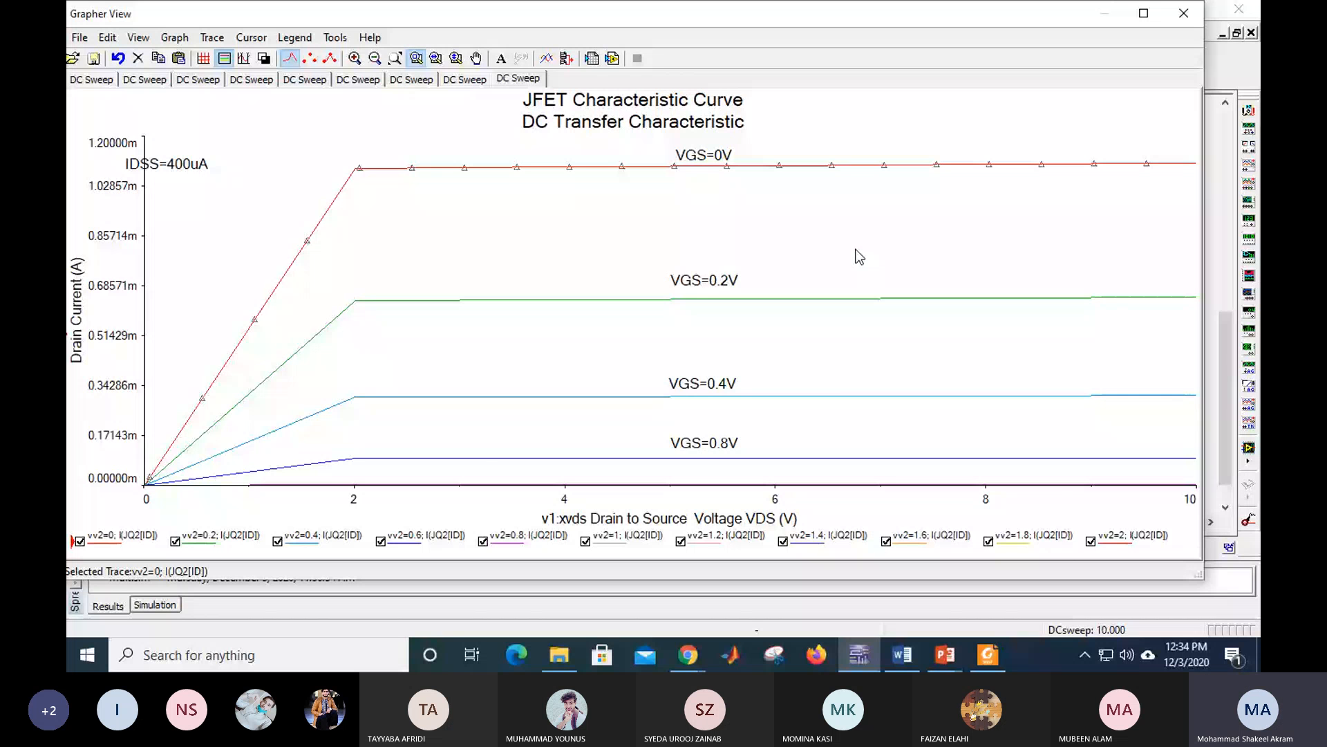
Step: Review the earlier DC Sweep graphs, including the first single-curve result, and return to the newest multi-curve graph
{"action": "left_click", "coordinate": [465, 80]}
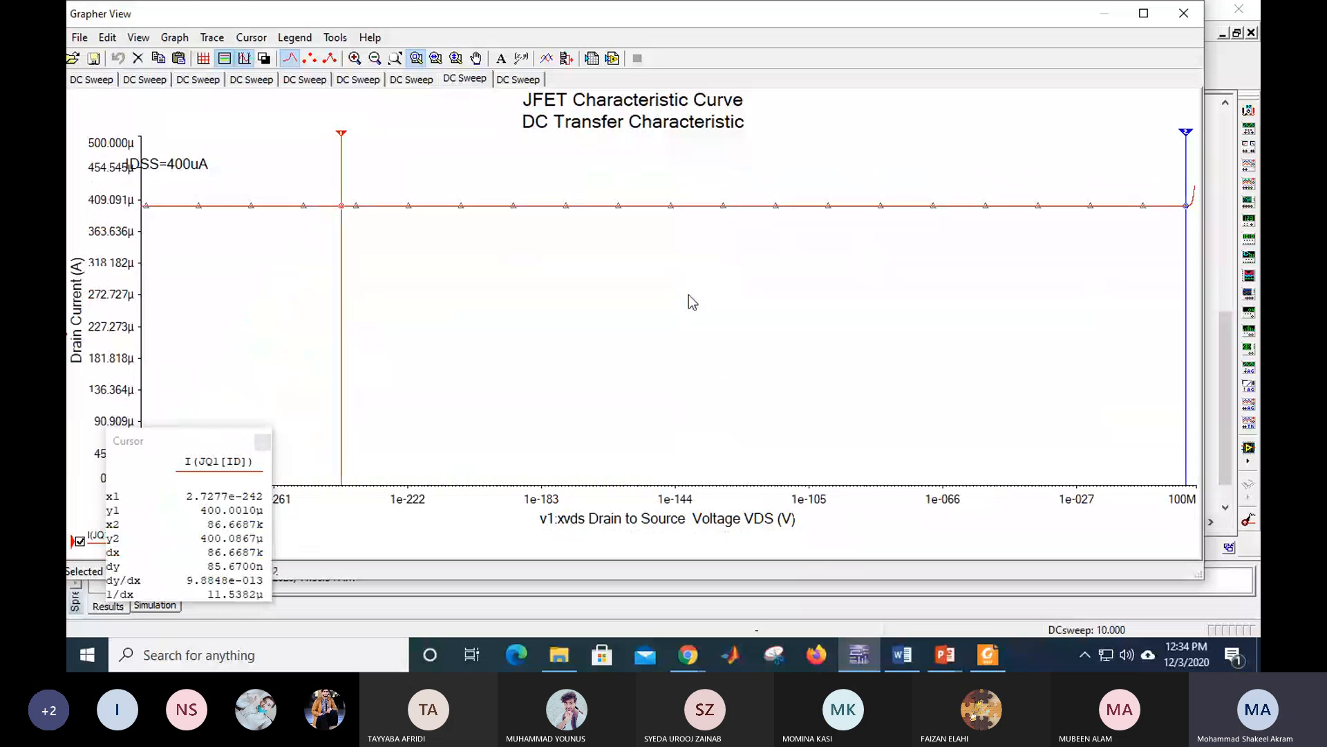
{"action": "left_click", "coordinate": [113, 80]}
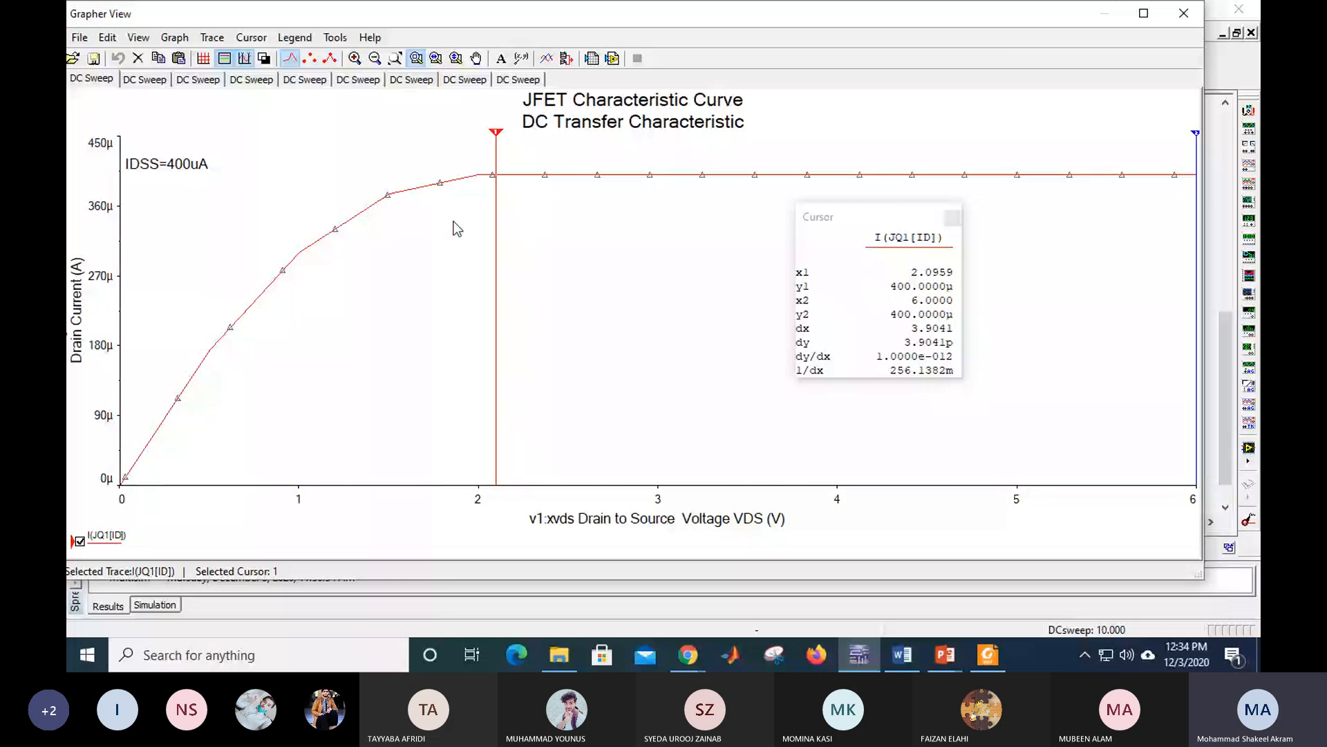
{"action": "left_click", "coordinate": [200, 81]}
{"action": "left_click", "coordinate": [92, 79]}
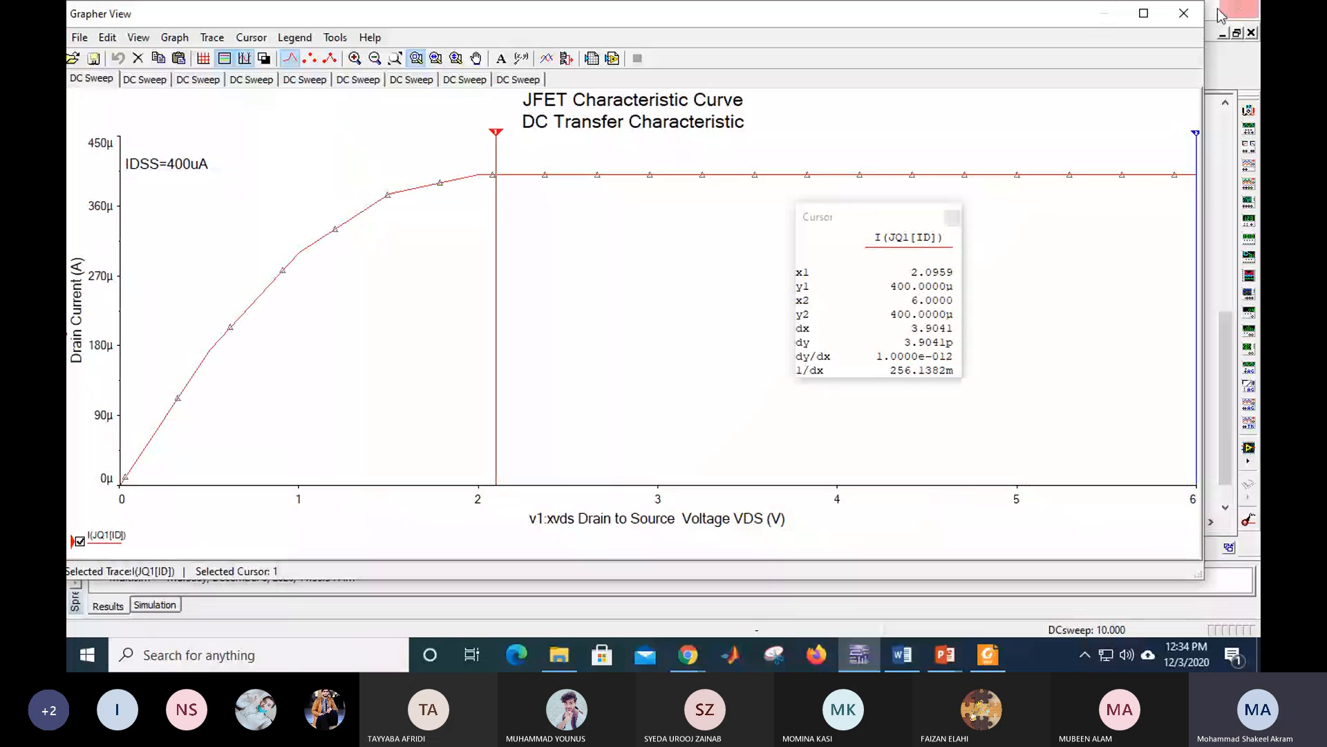
{"action": "left_click", "coordinate": [520, 80]}
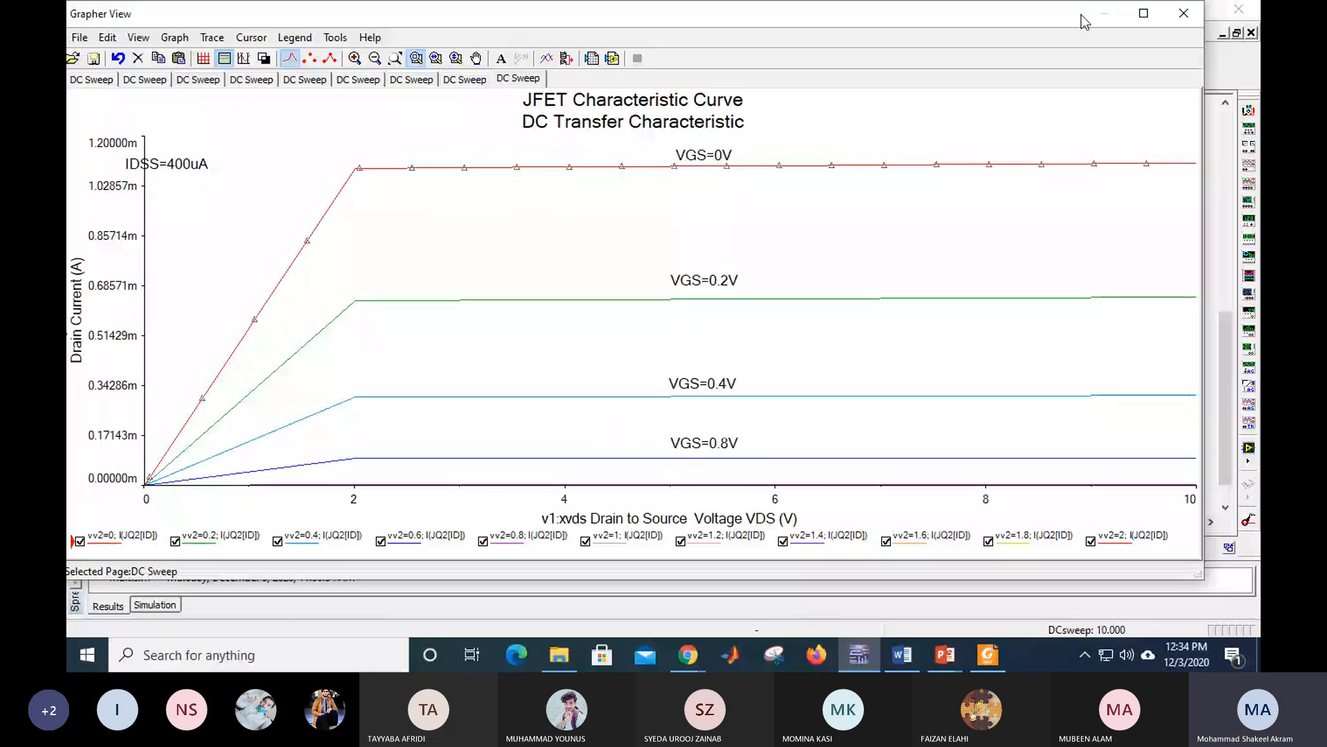
{"action": "left_click_drag", "start_coordinate": [1084, 22], "coordinate": [861, 10]}
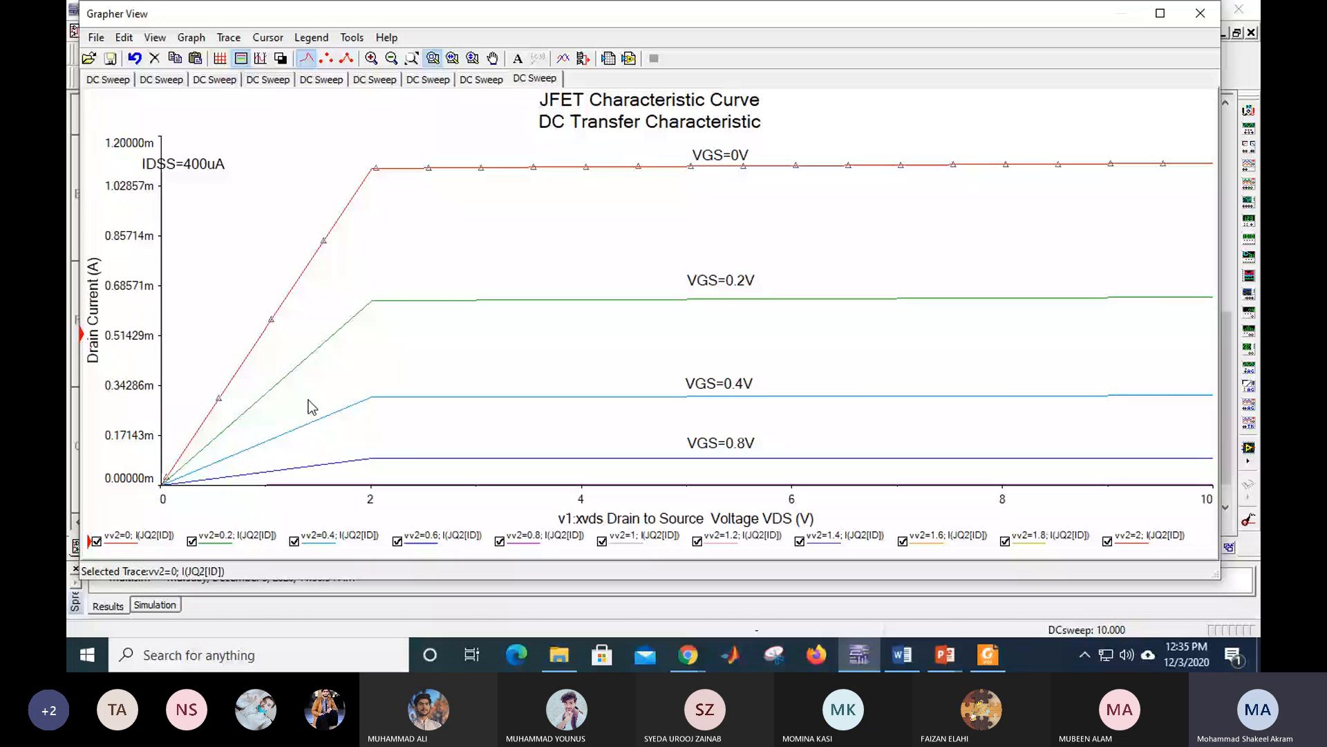
Step: Switch to PowerPoint, go back to the JFET basic operation slide, and return to the Multisim Grapher
{"action": "mouse_move", "coordinate": [945, 654]}
{"action": "left_click", "coordinate": [842, 583]}
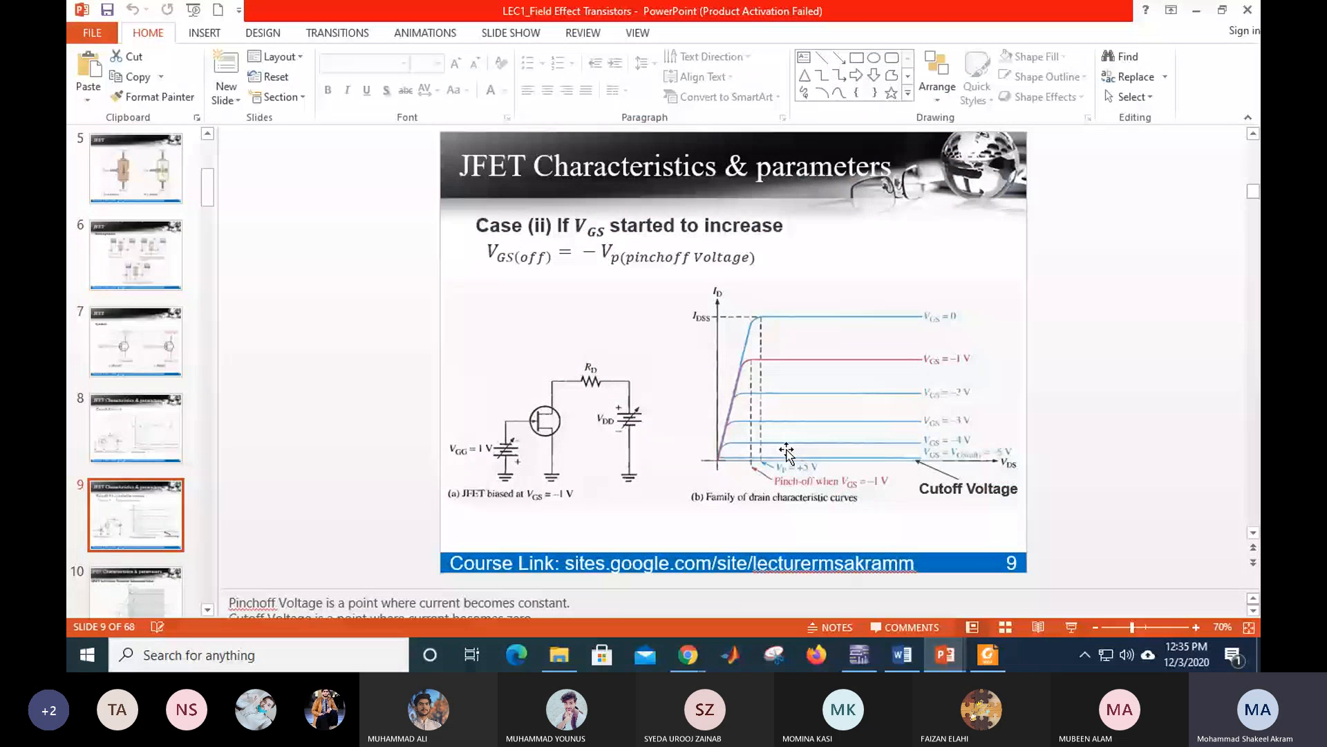
{"action": "key", "text": "Page_Up"}
{"action": "key", "text": "Page_Up"}
{"action": "key", "text": "Page_Up"}
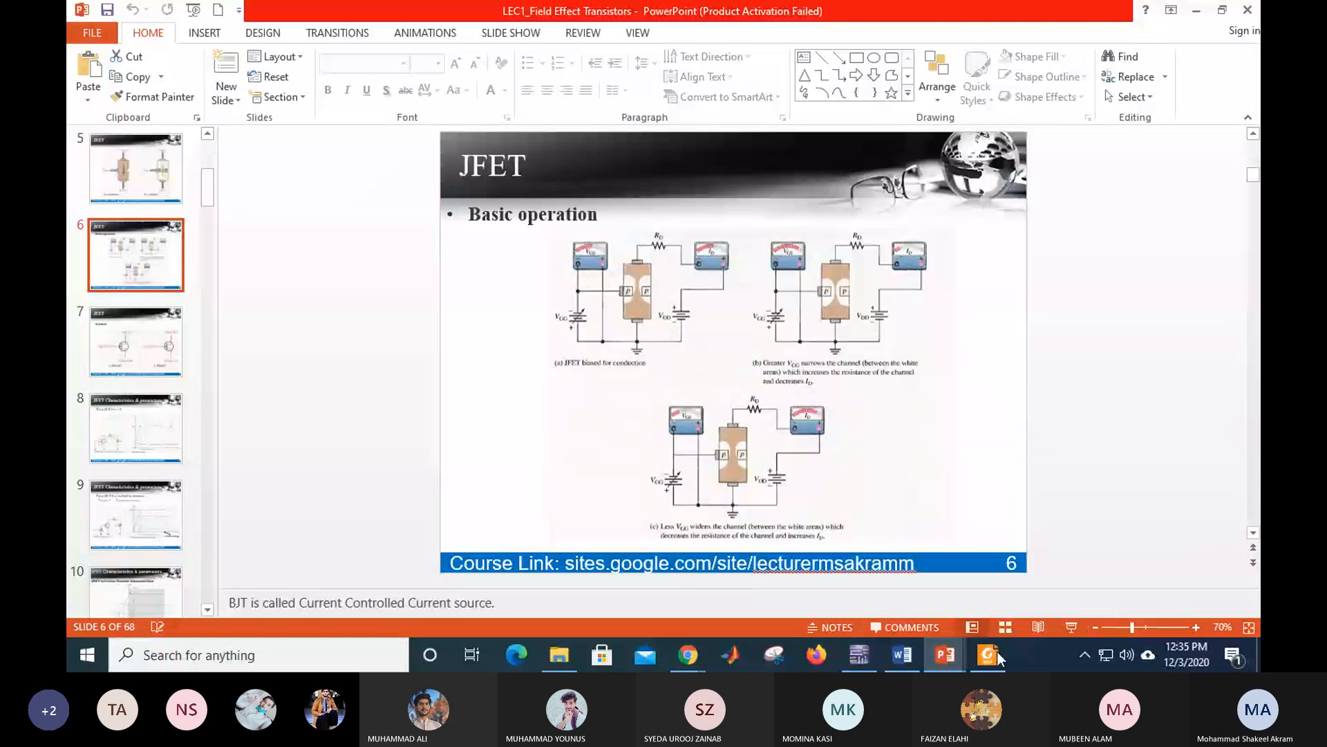
{"action": "left_click", "coordinate": [873, 664]}
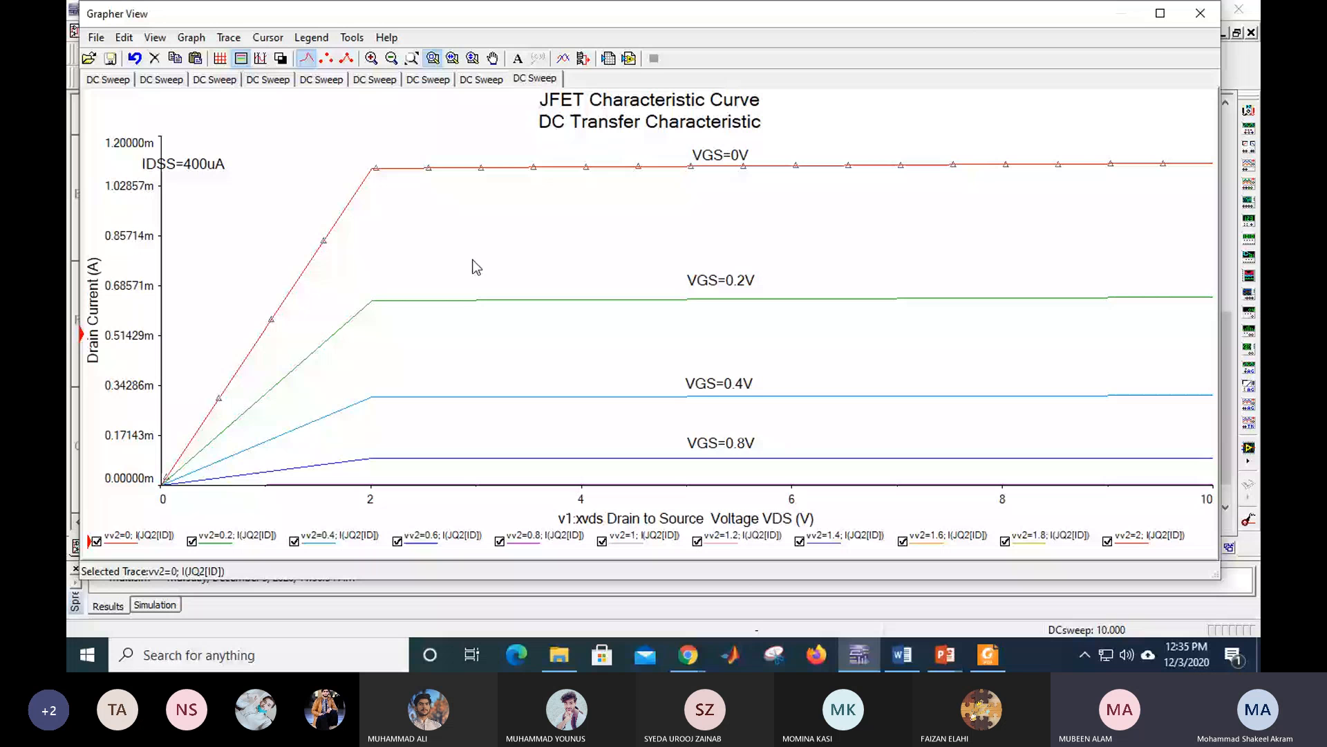
Step: Move the Grapher window aside to view the 2N3821 circuit, and bring it back over the schematic
{"action": "left_click_drag", "start_coordinate": [378, 11], "coordinate": [381, 24]}
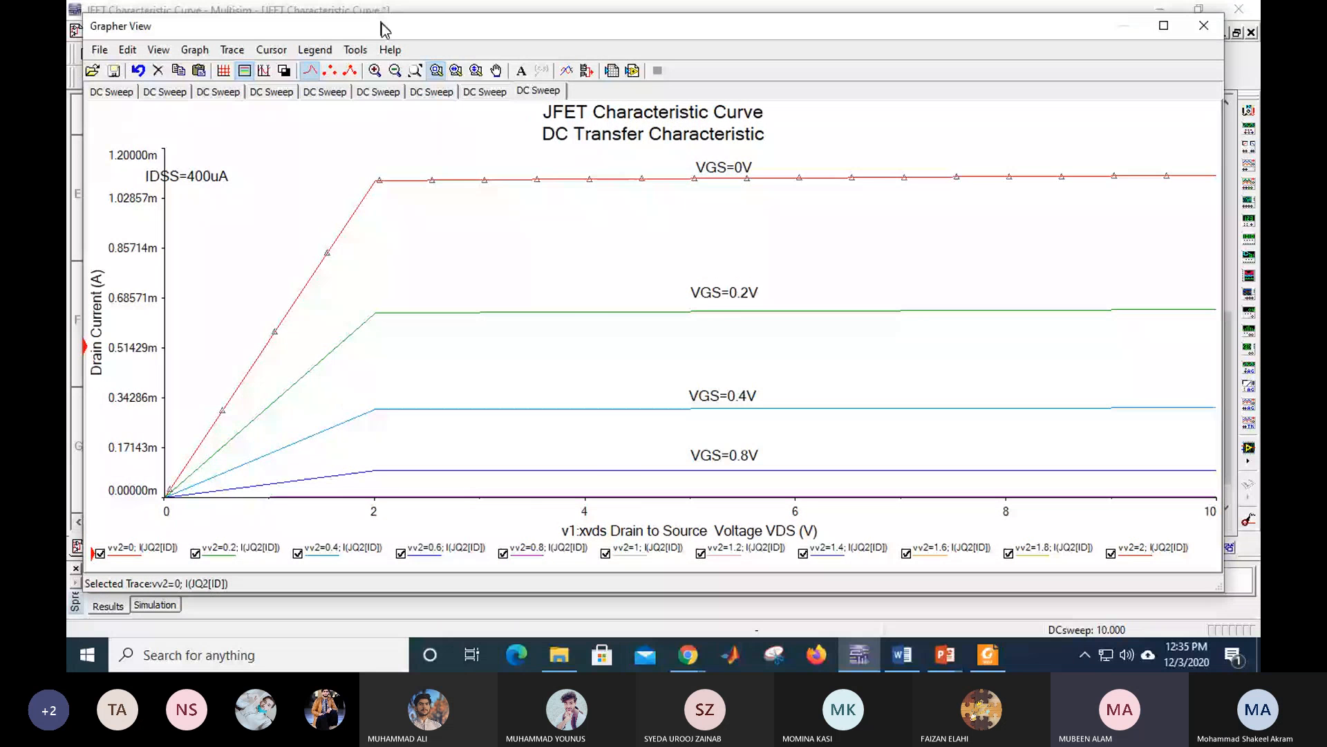
{"action": "left_click_drag", "start_coordinate": [382, 25], "coordinate": [869, 43]}
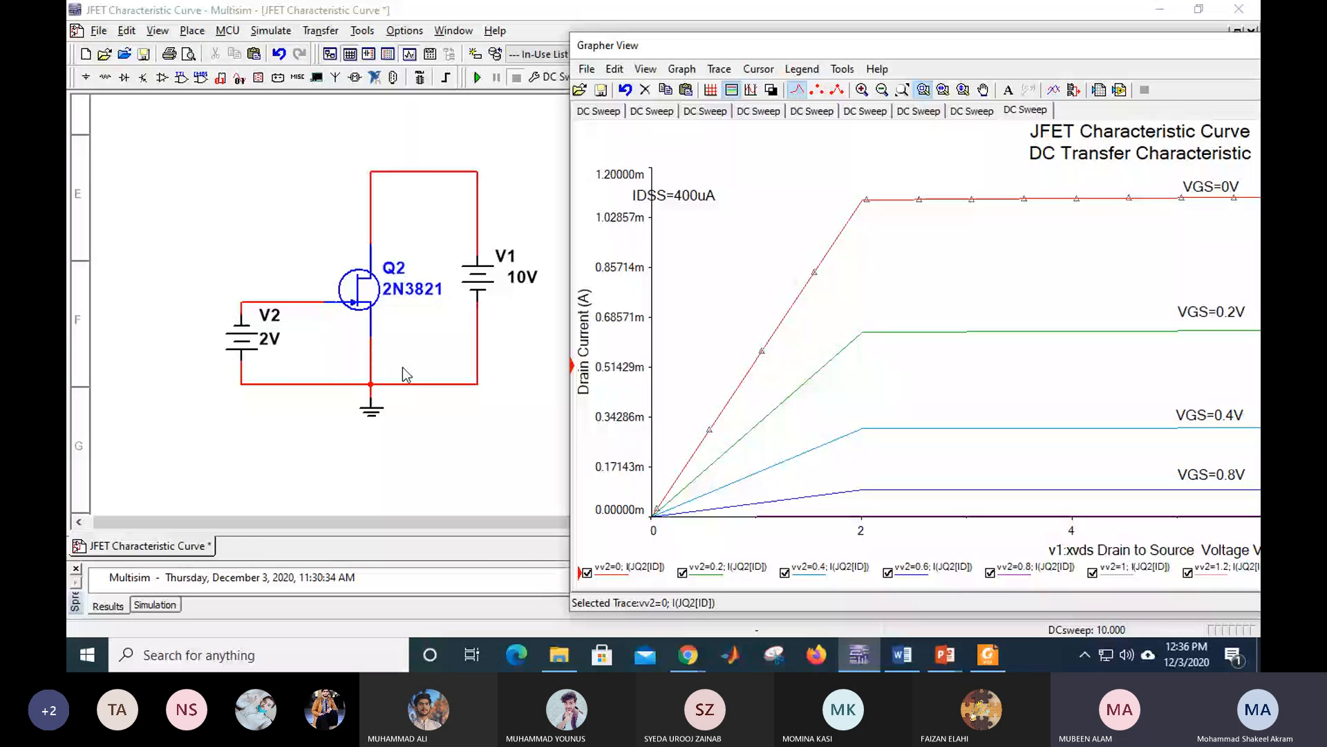
{"action": "double_click", "coordinate": [751, 40]}
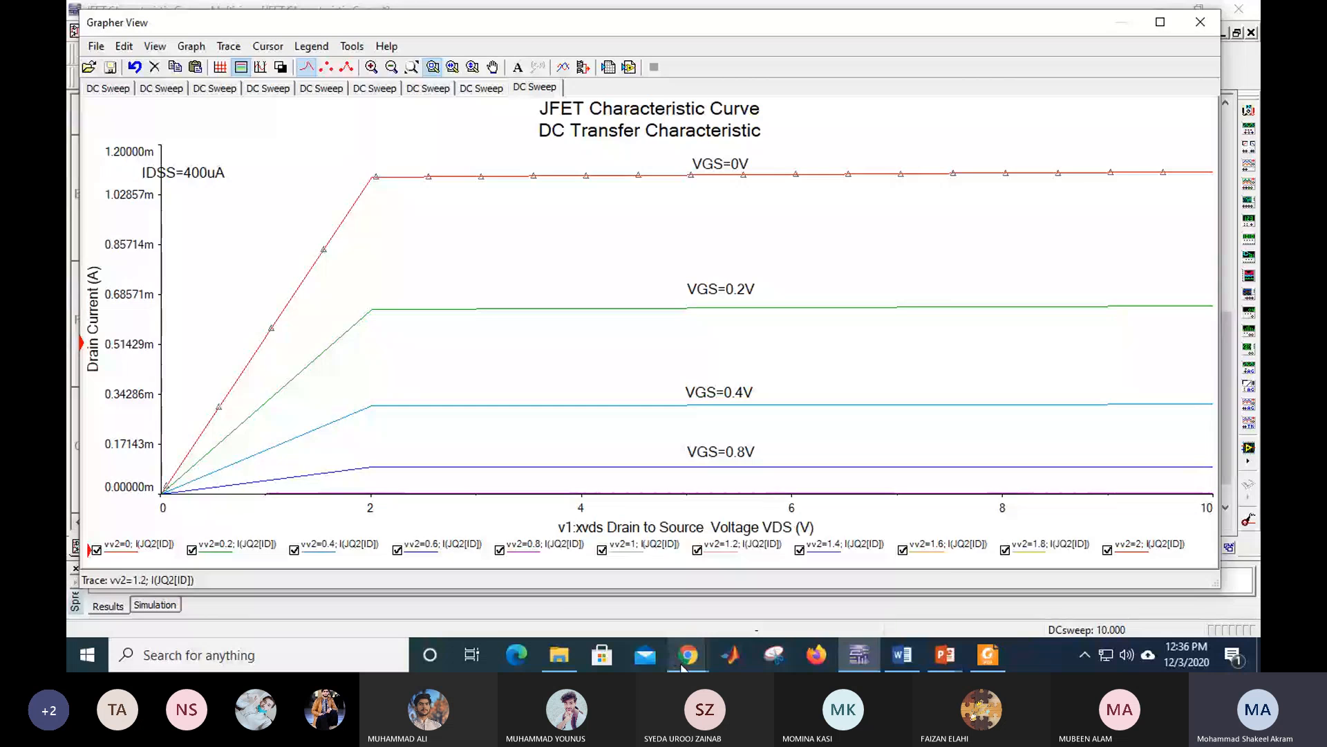
Step: Switch to the Microsoft Teams meeting in Chrome
{"action": "left_click", "coordinate": [684, 657]}
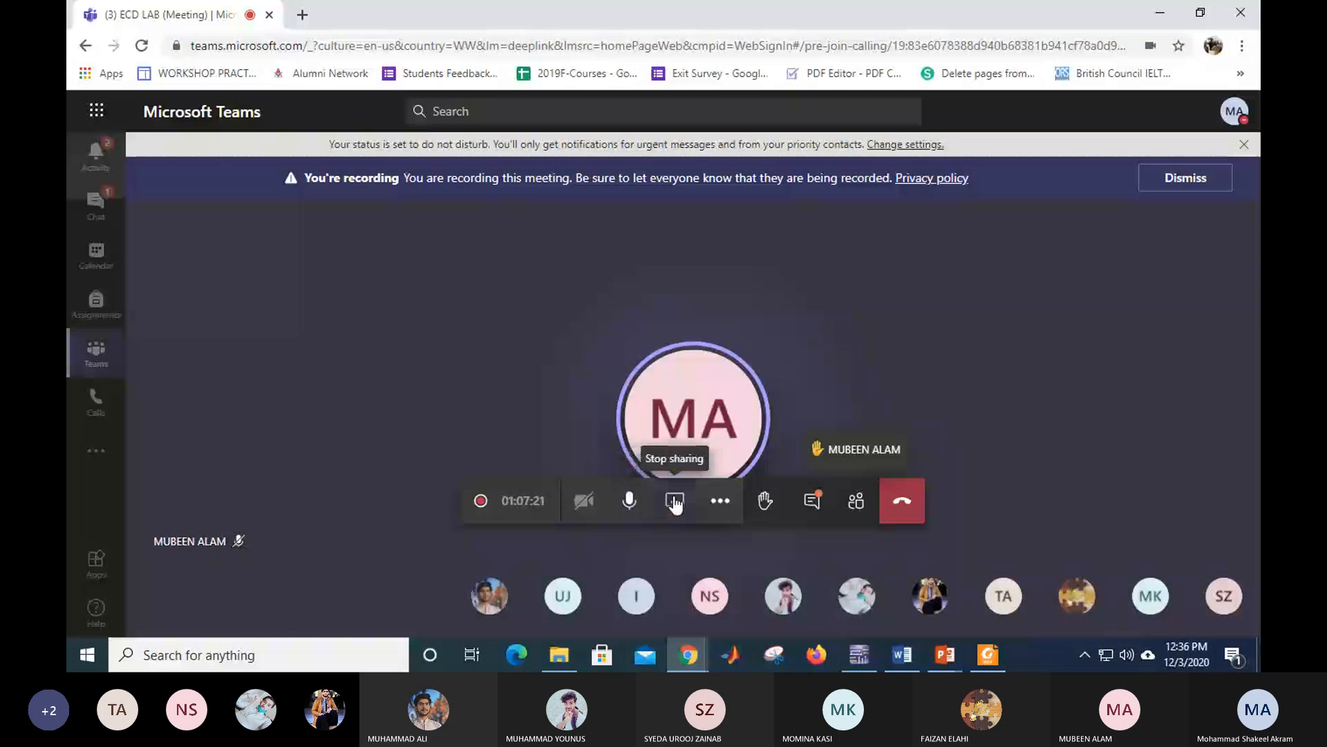